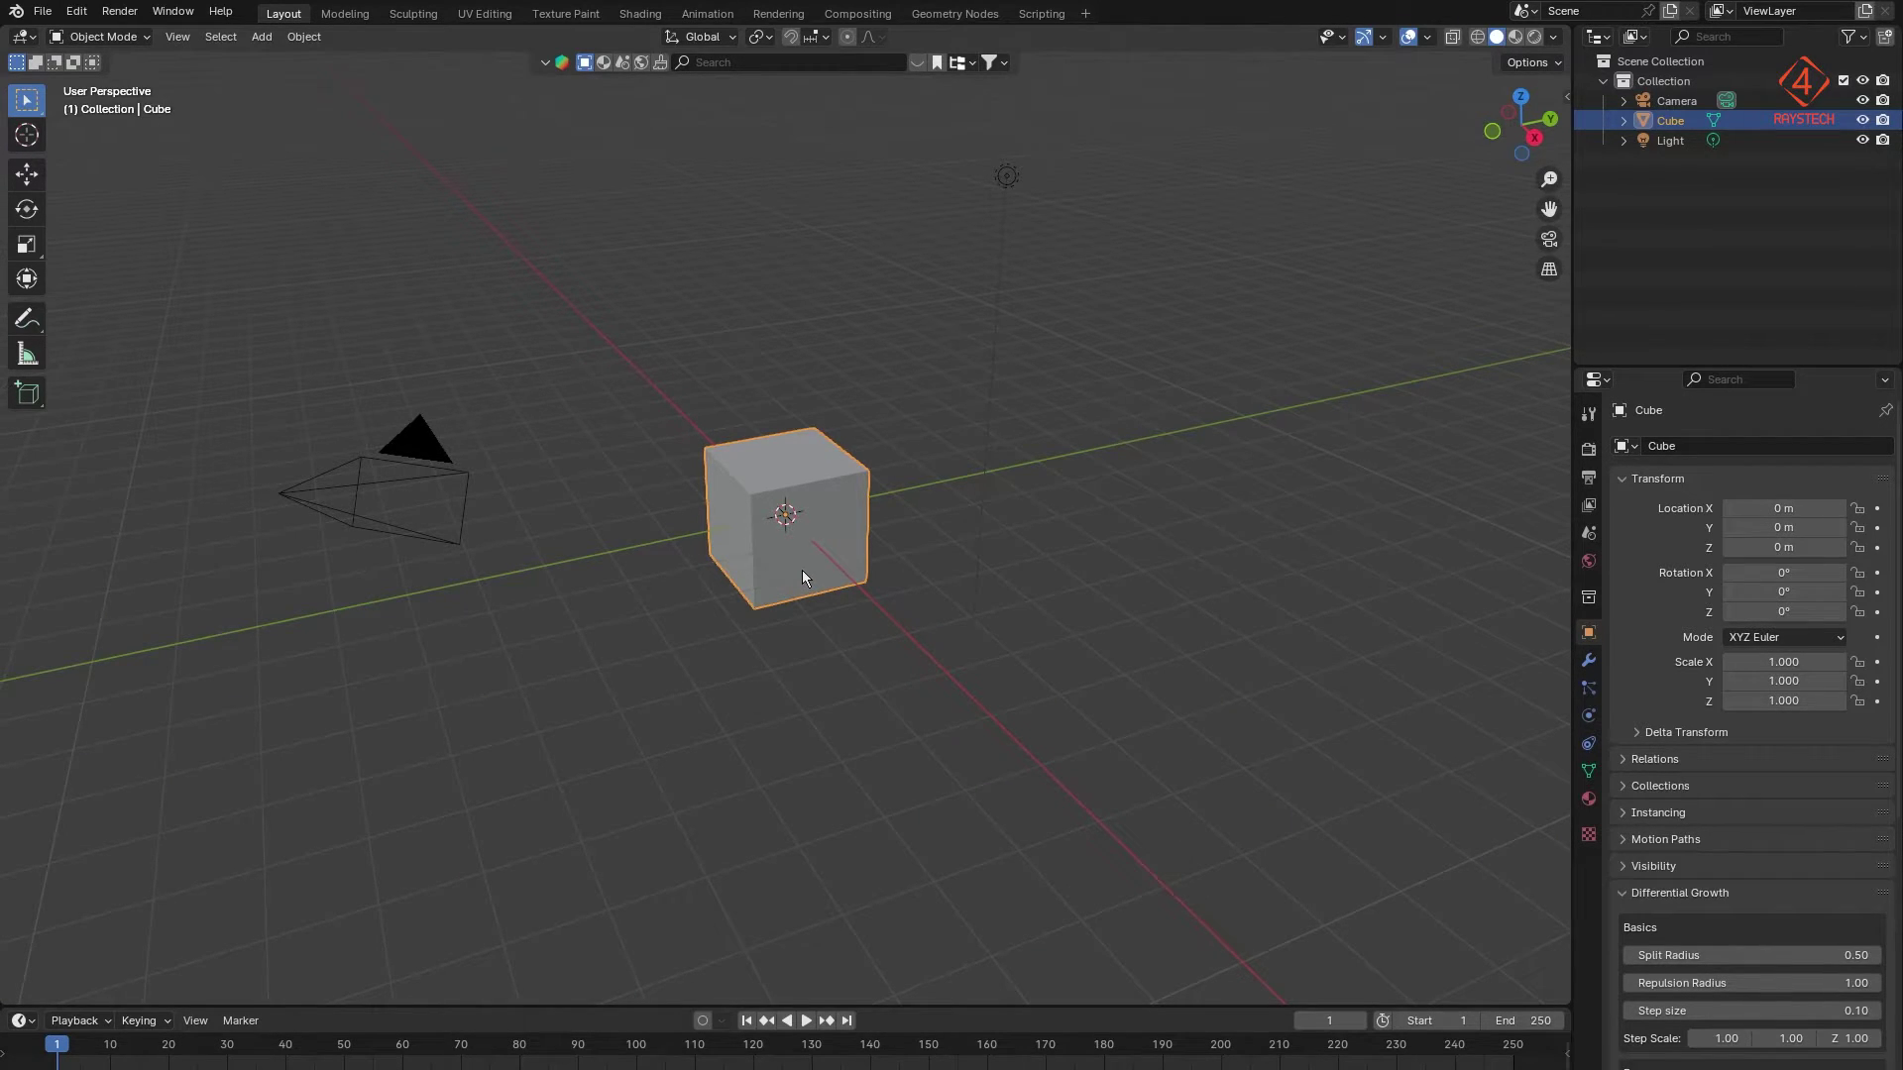
# Step: Shade the default cube smooth
pyautogui.moveTo(801, 569)
pyautogui.mouseDown(button='middle')
pyautogui.moveTo(890, 575)
pyautogui.moveTo(797, 577)
pyautogui.mouseUp(button='middle')
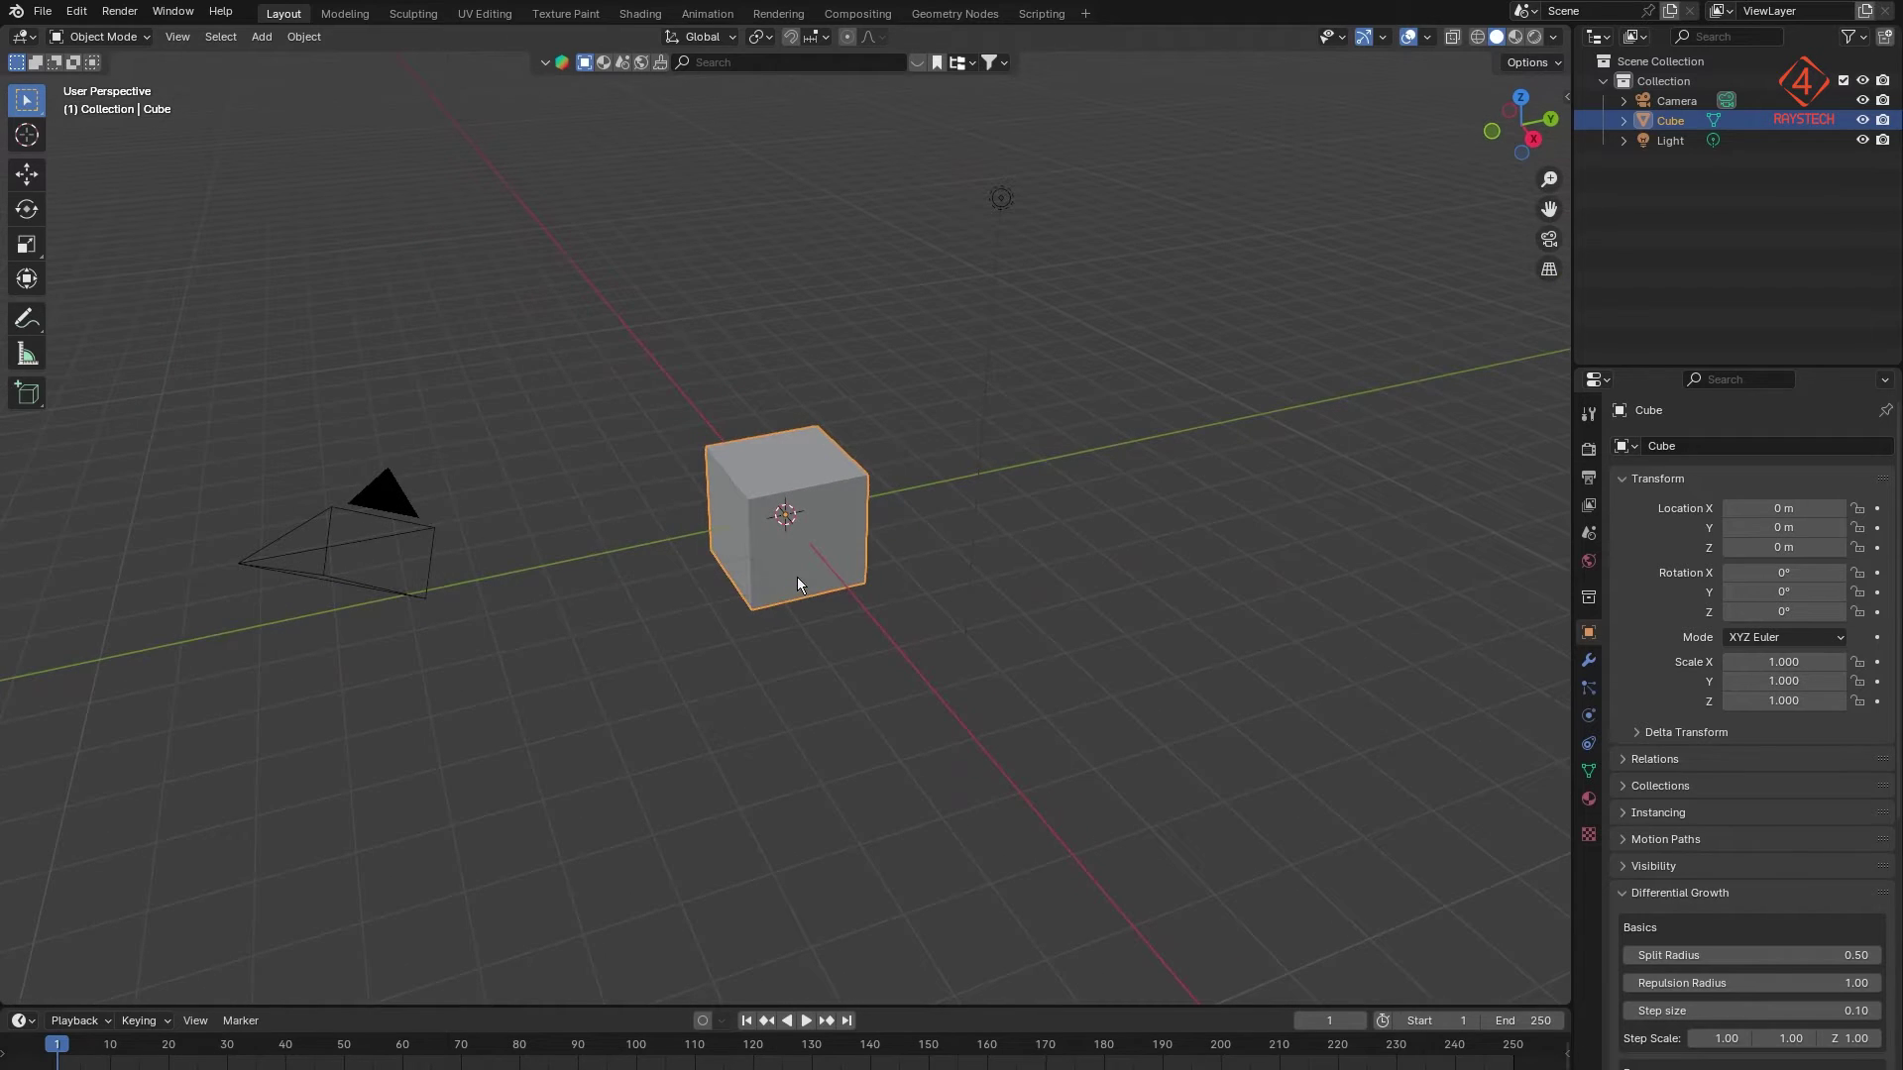
pyautogui.scroll(5, 812, 531)
pyautogui.scroll(-5, 813, 531)
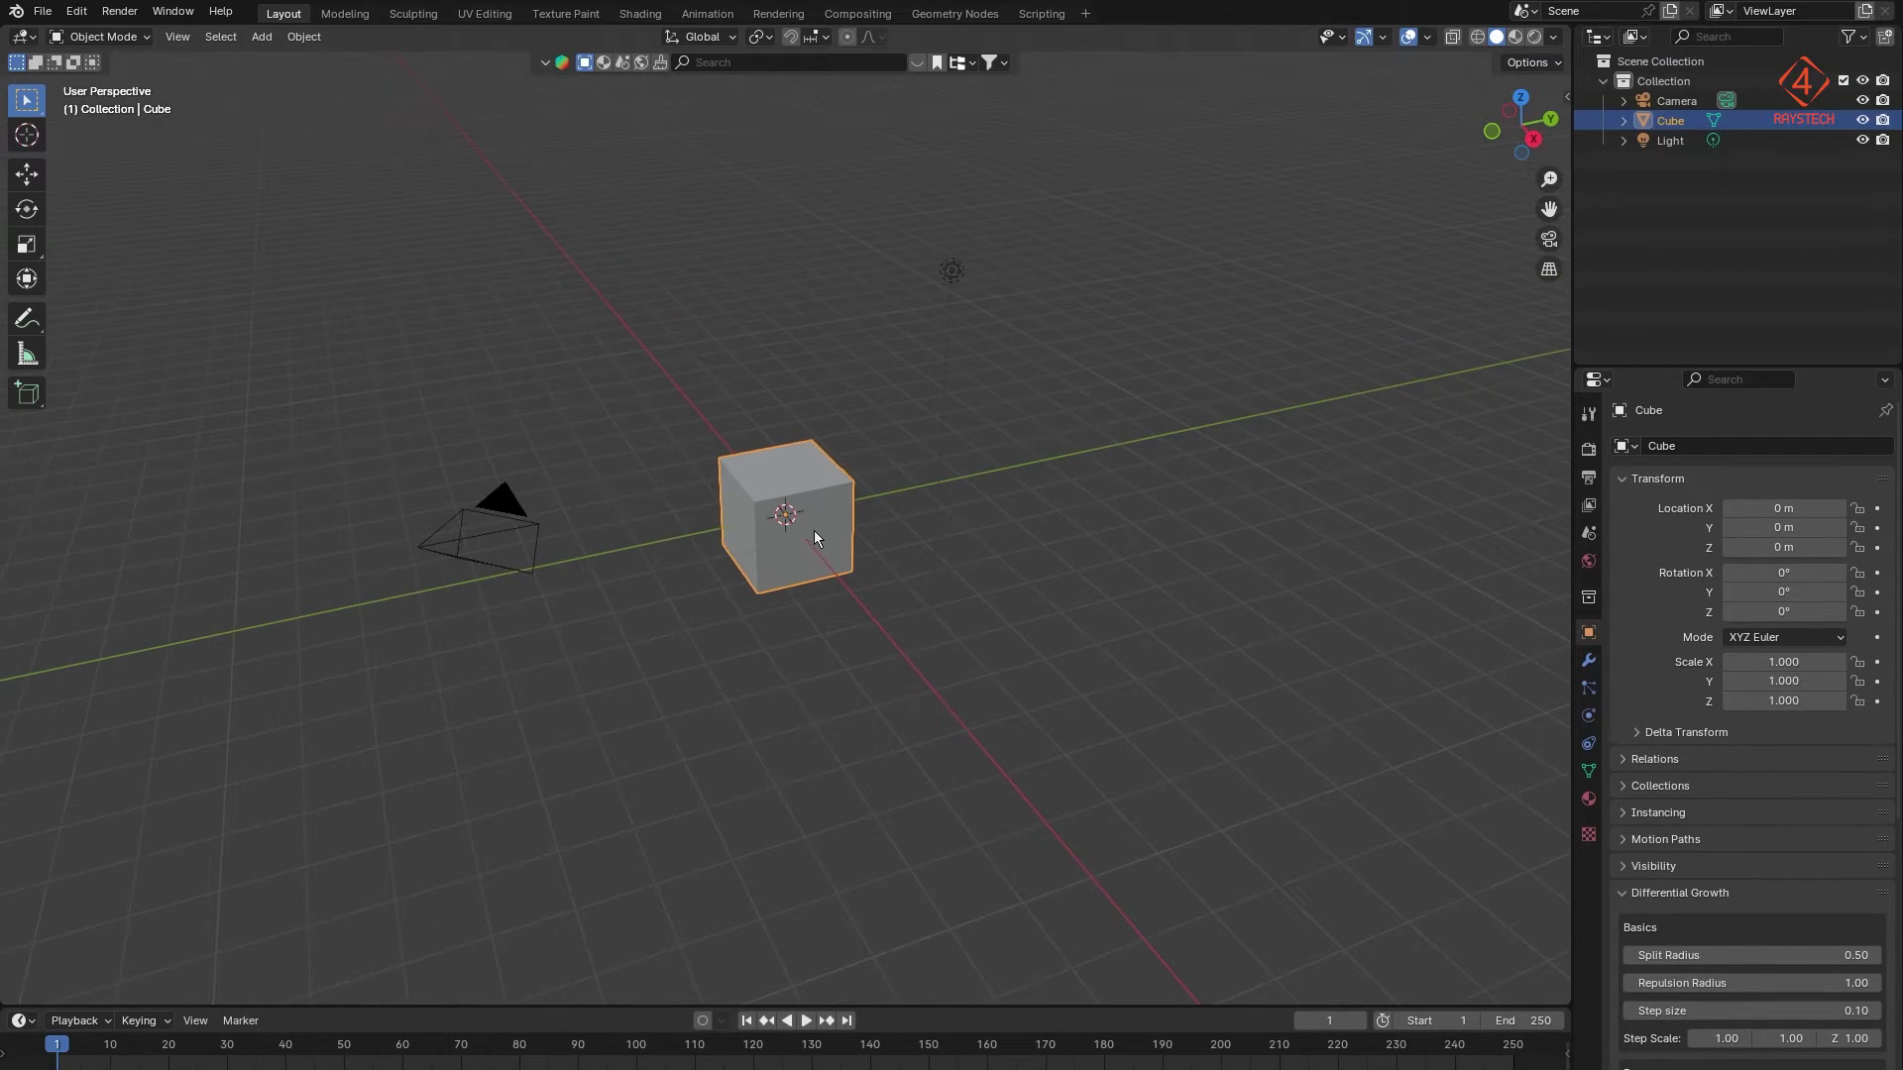
pyautogui.rightClick(819, 541)
pyautogui.click(840, 545)
# Step: Move the cube 3 m along X, then undo the move
pyautogui.press('g')
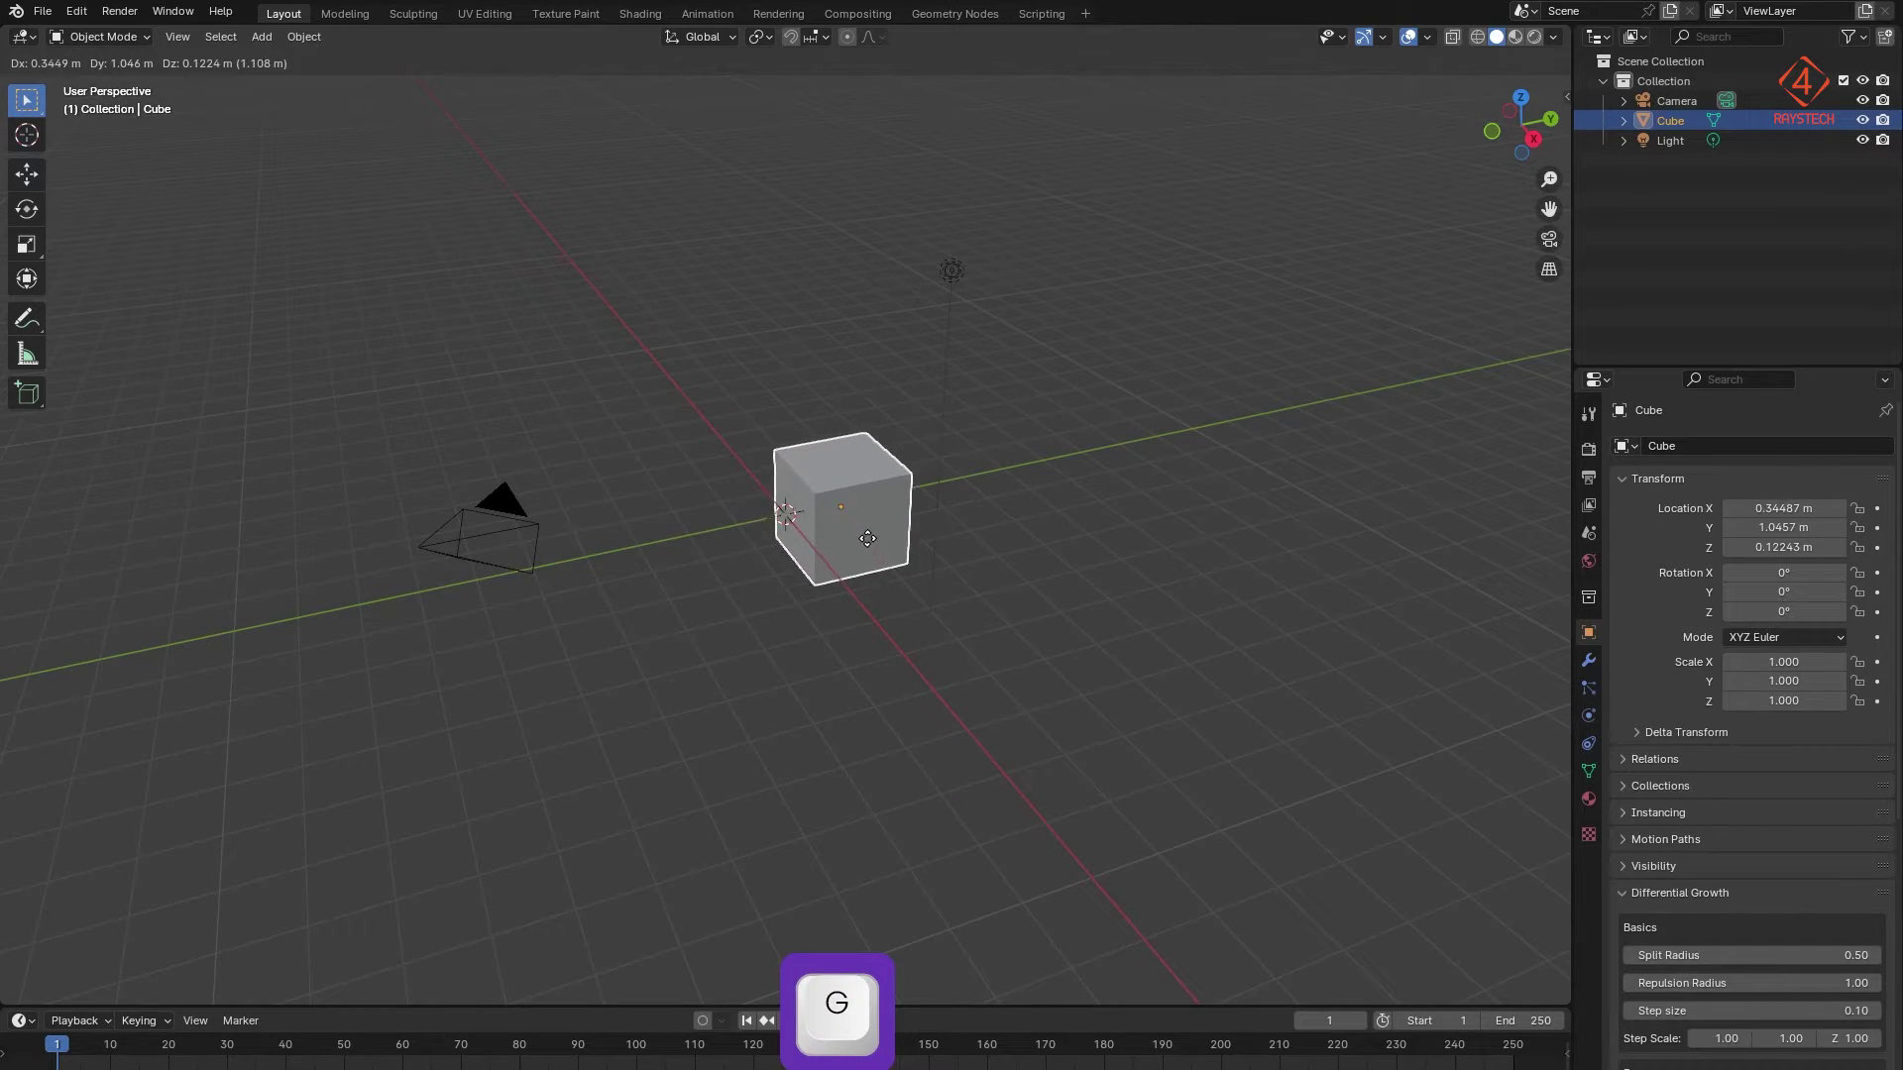
pyautogui.press('x')
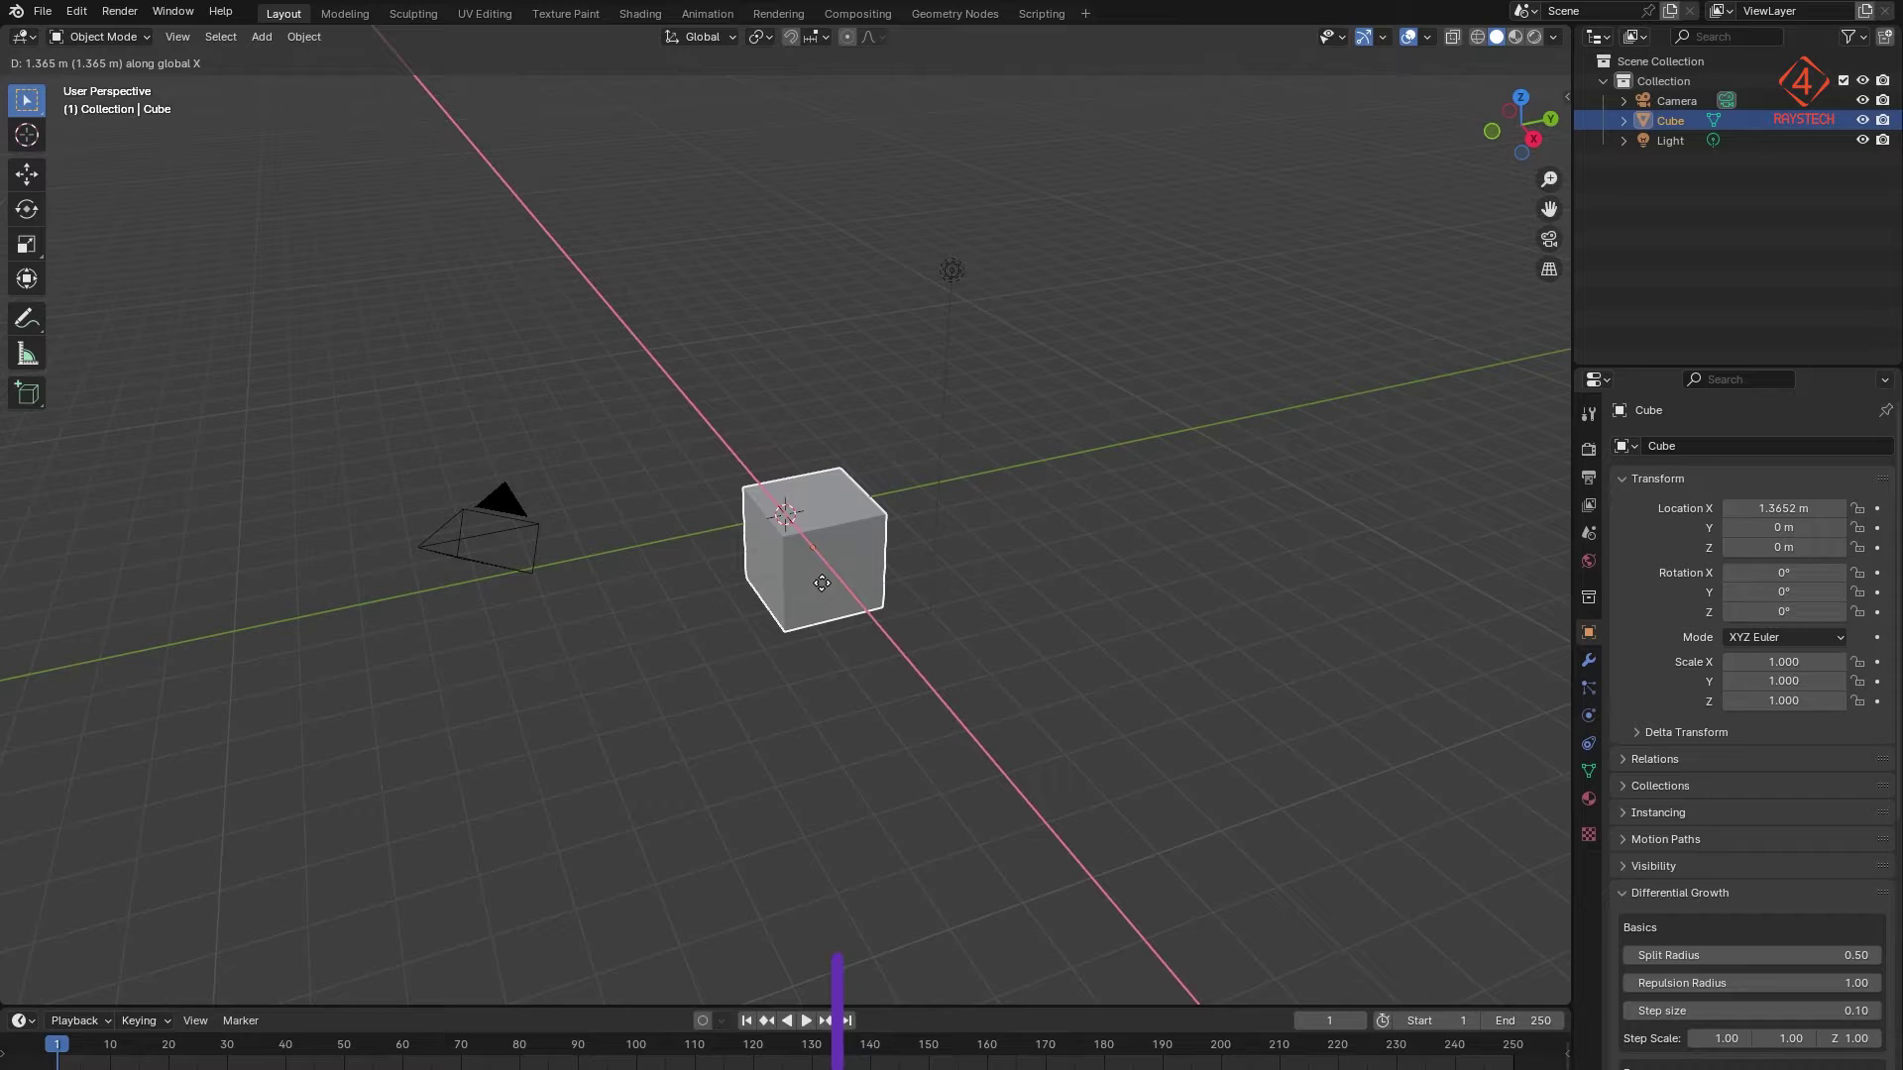
pyautogui.press('3')
pyautogui.press('Return')
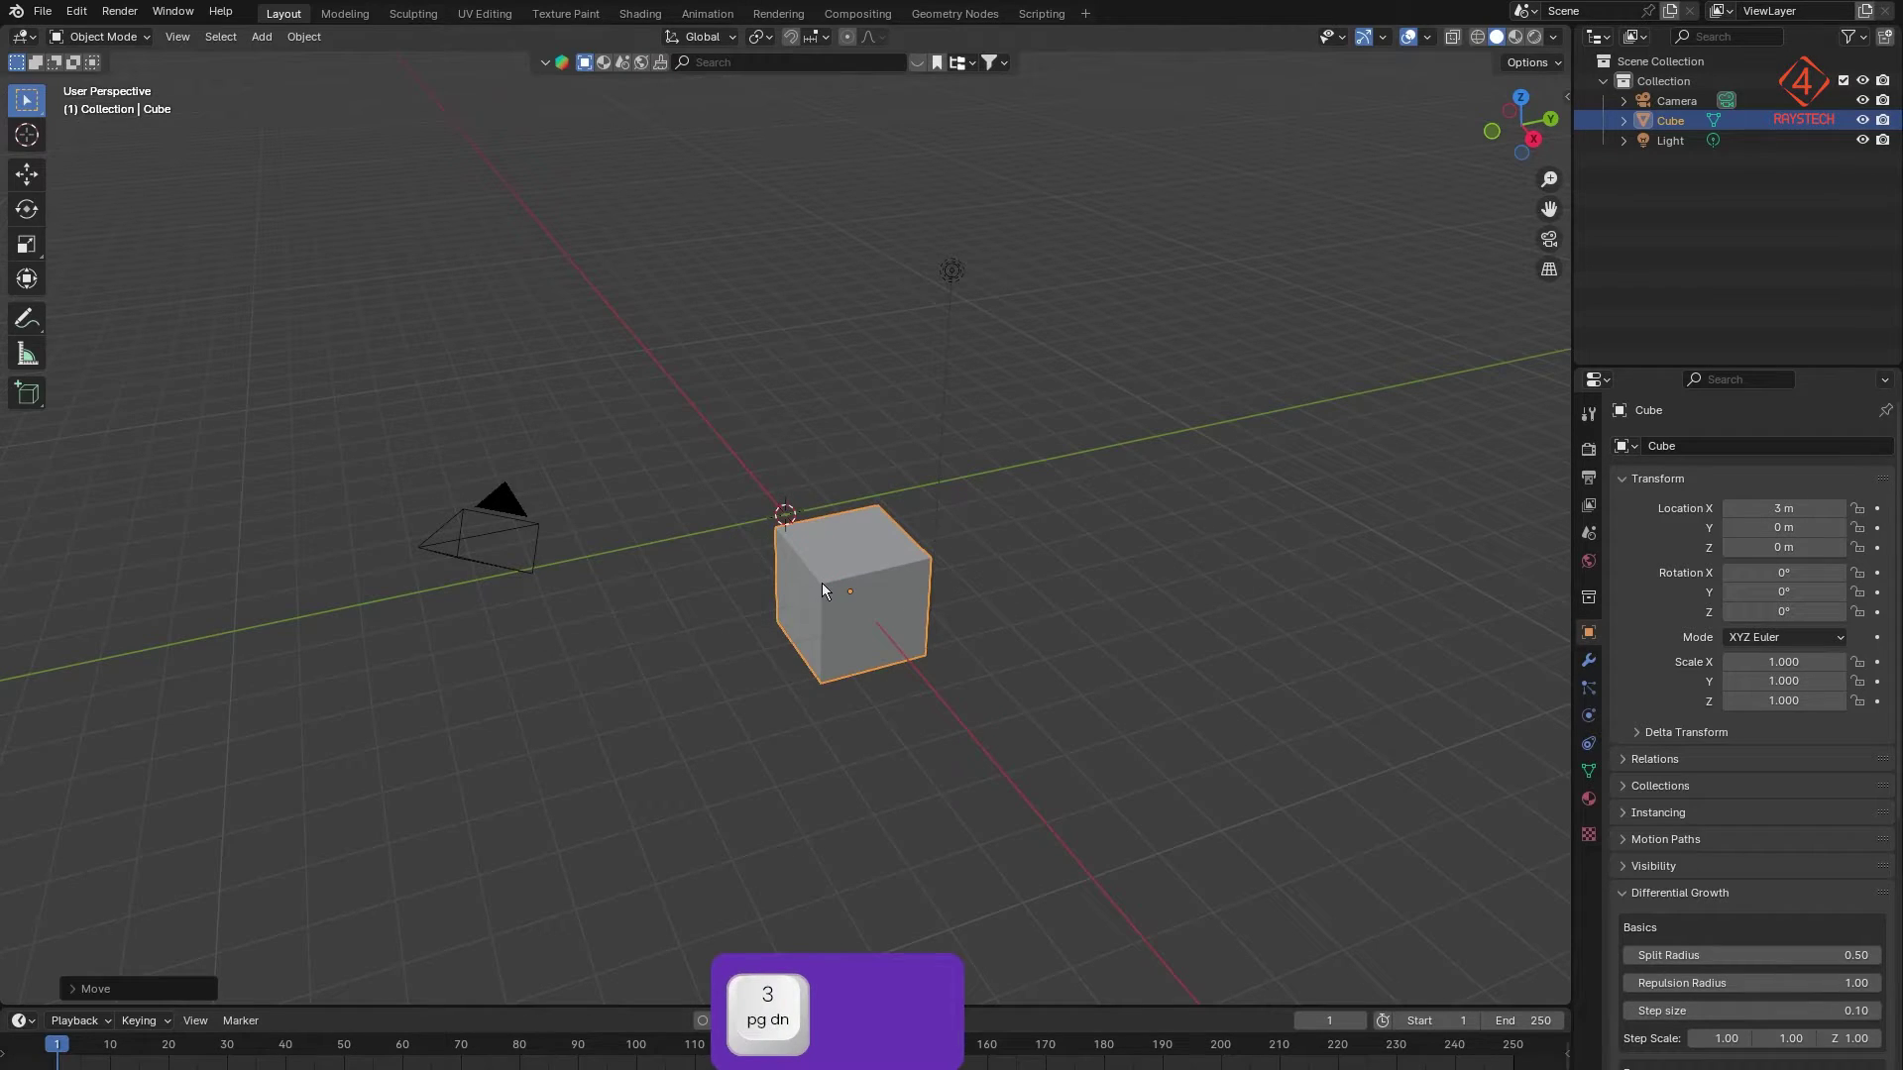
pyautogui.hotkey('ctrl', 'z')
# Step: Rotate the cube 30° around the X axis
pyautogui.press('r')
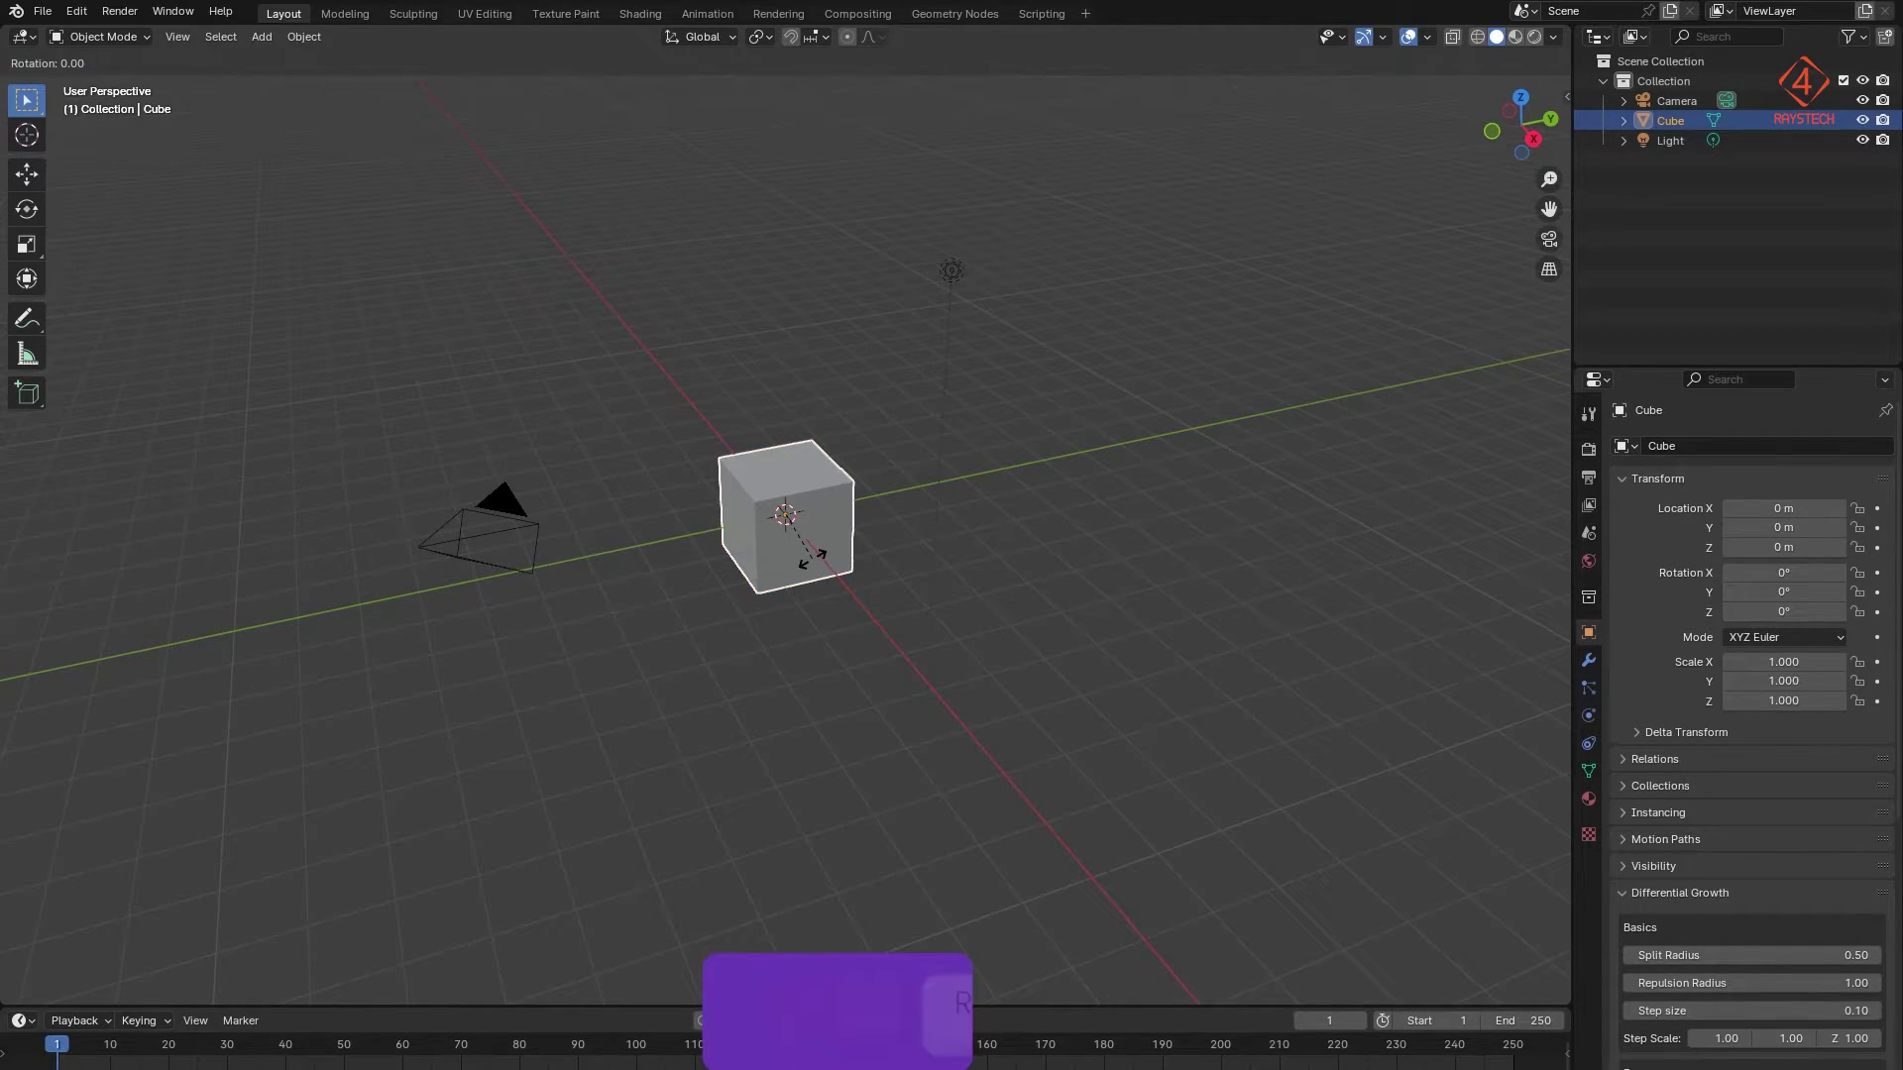
pyautogui.press('x')
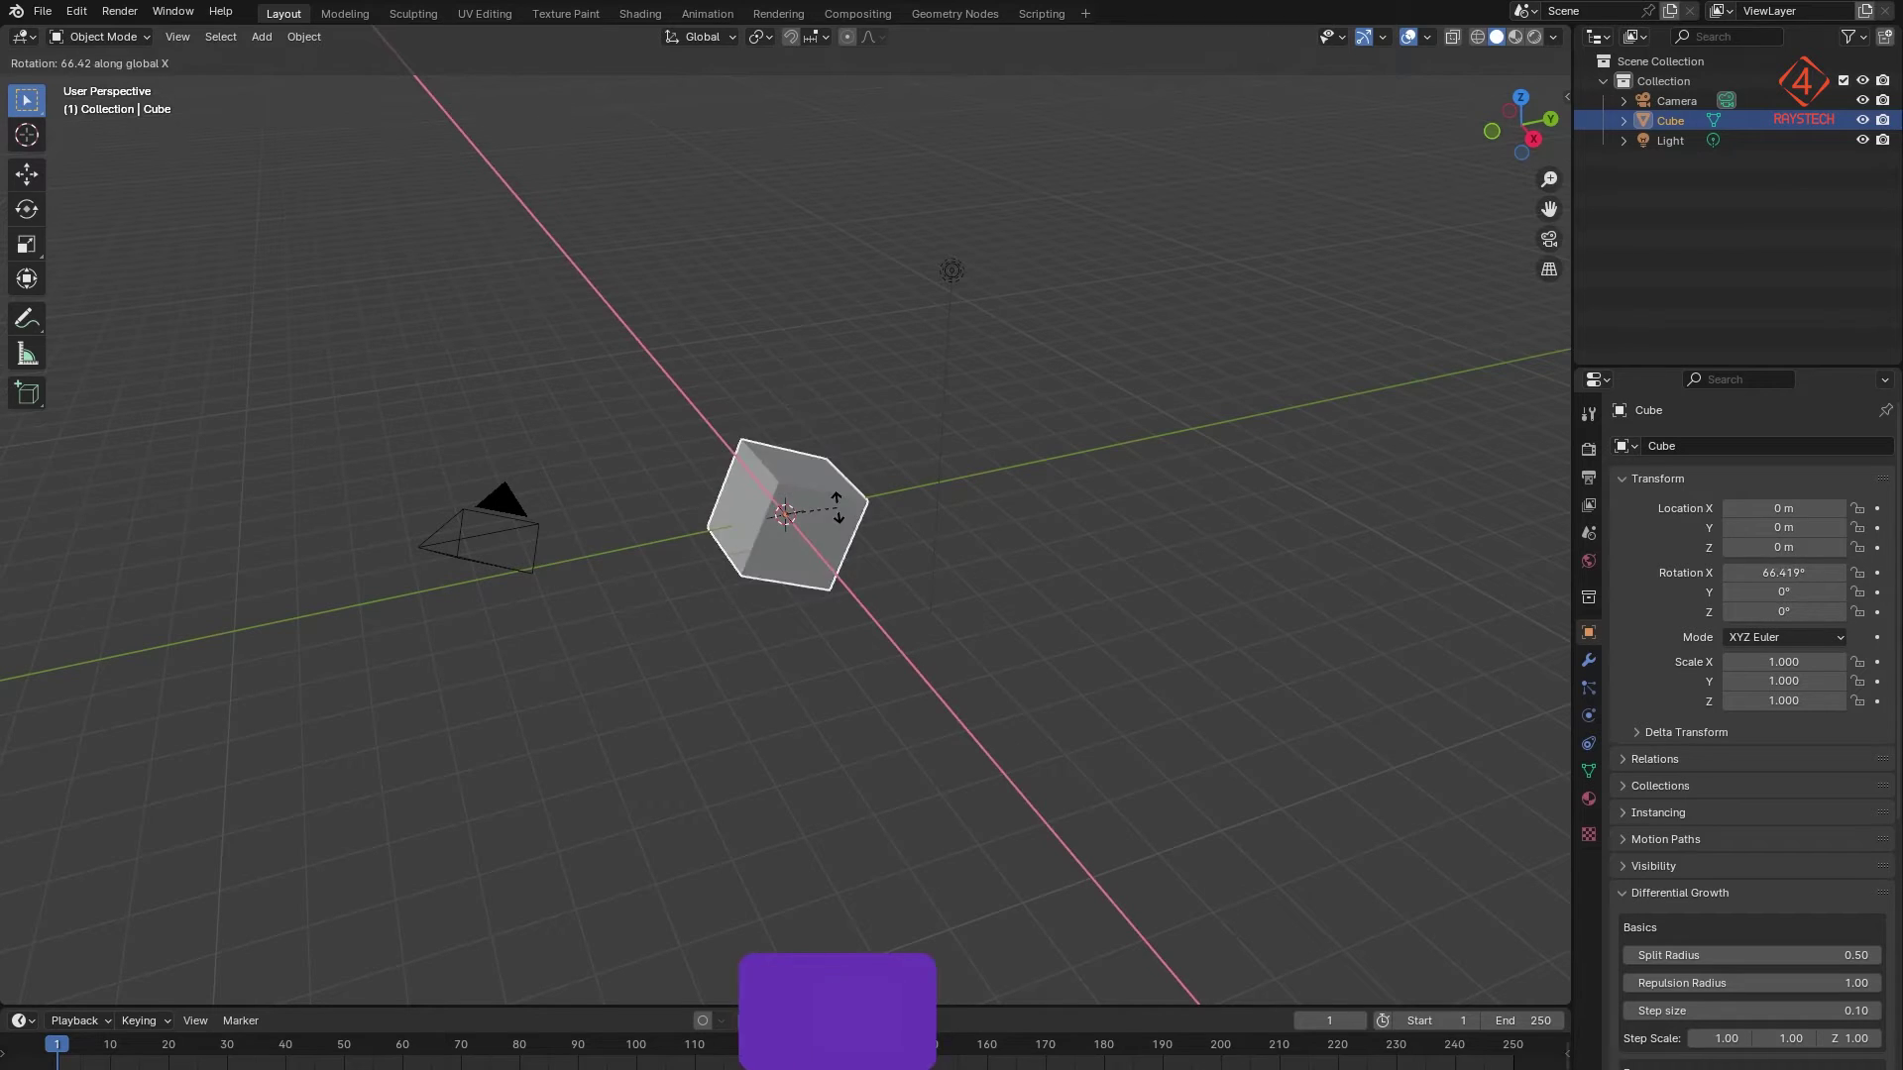
pyautogui.press('3')
pyautogui.press('0')
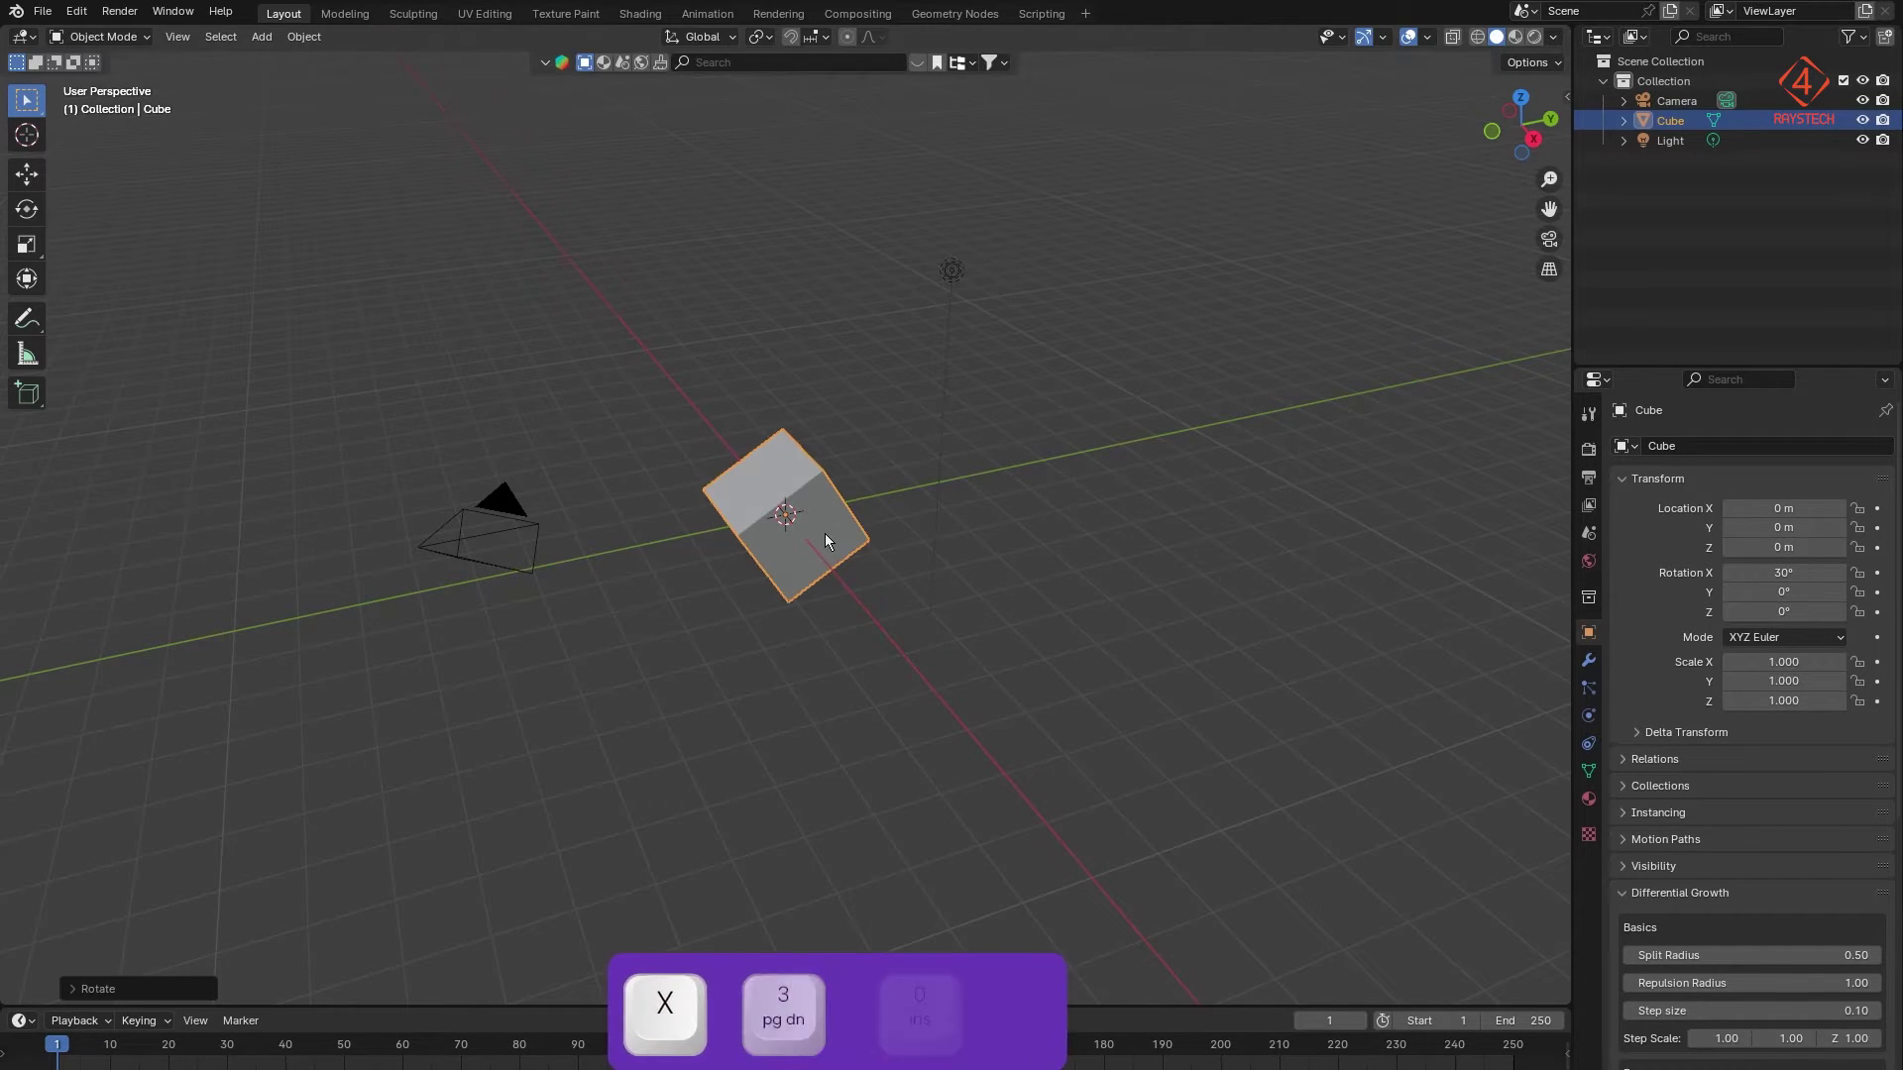
pyautogui.press('Return')
# Step: Stretch the cube 5 times along Z
pyautogui.press('s')
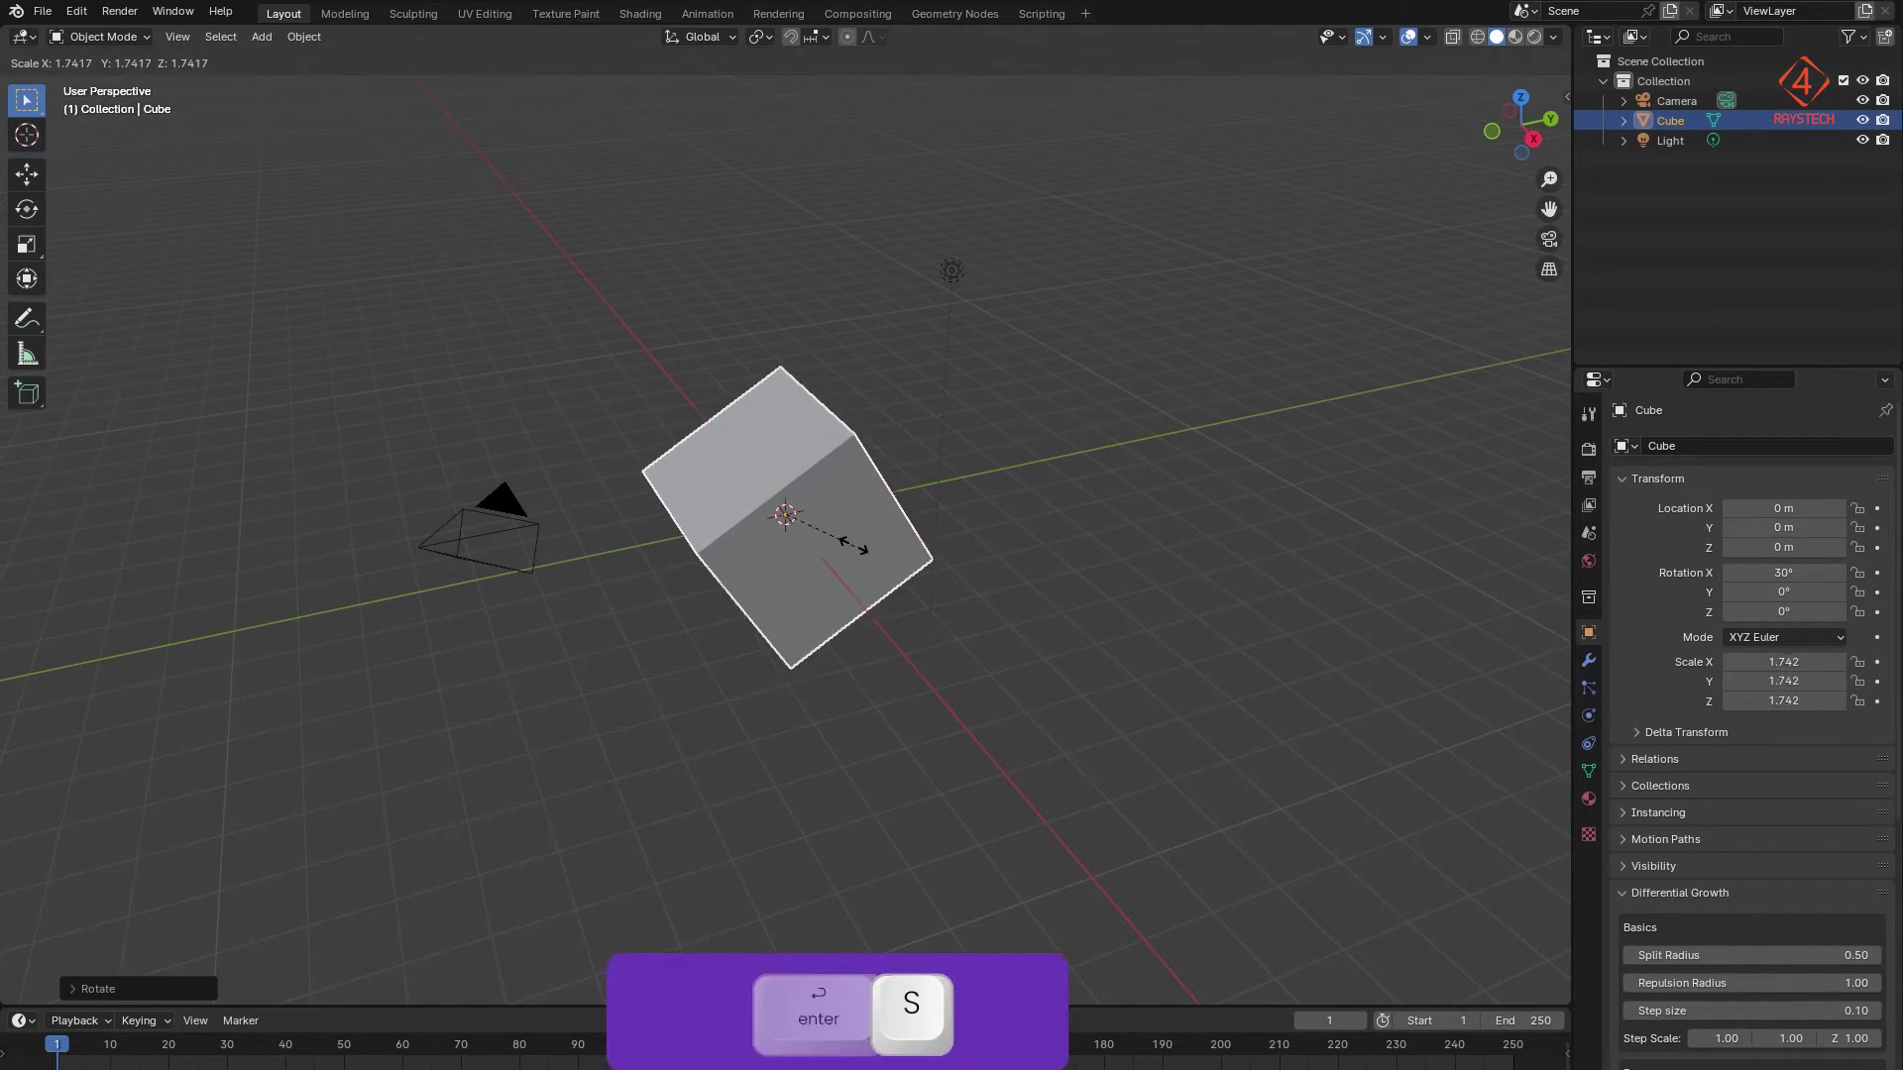
pyautogui.press('z')
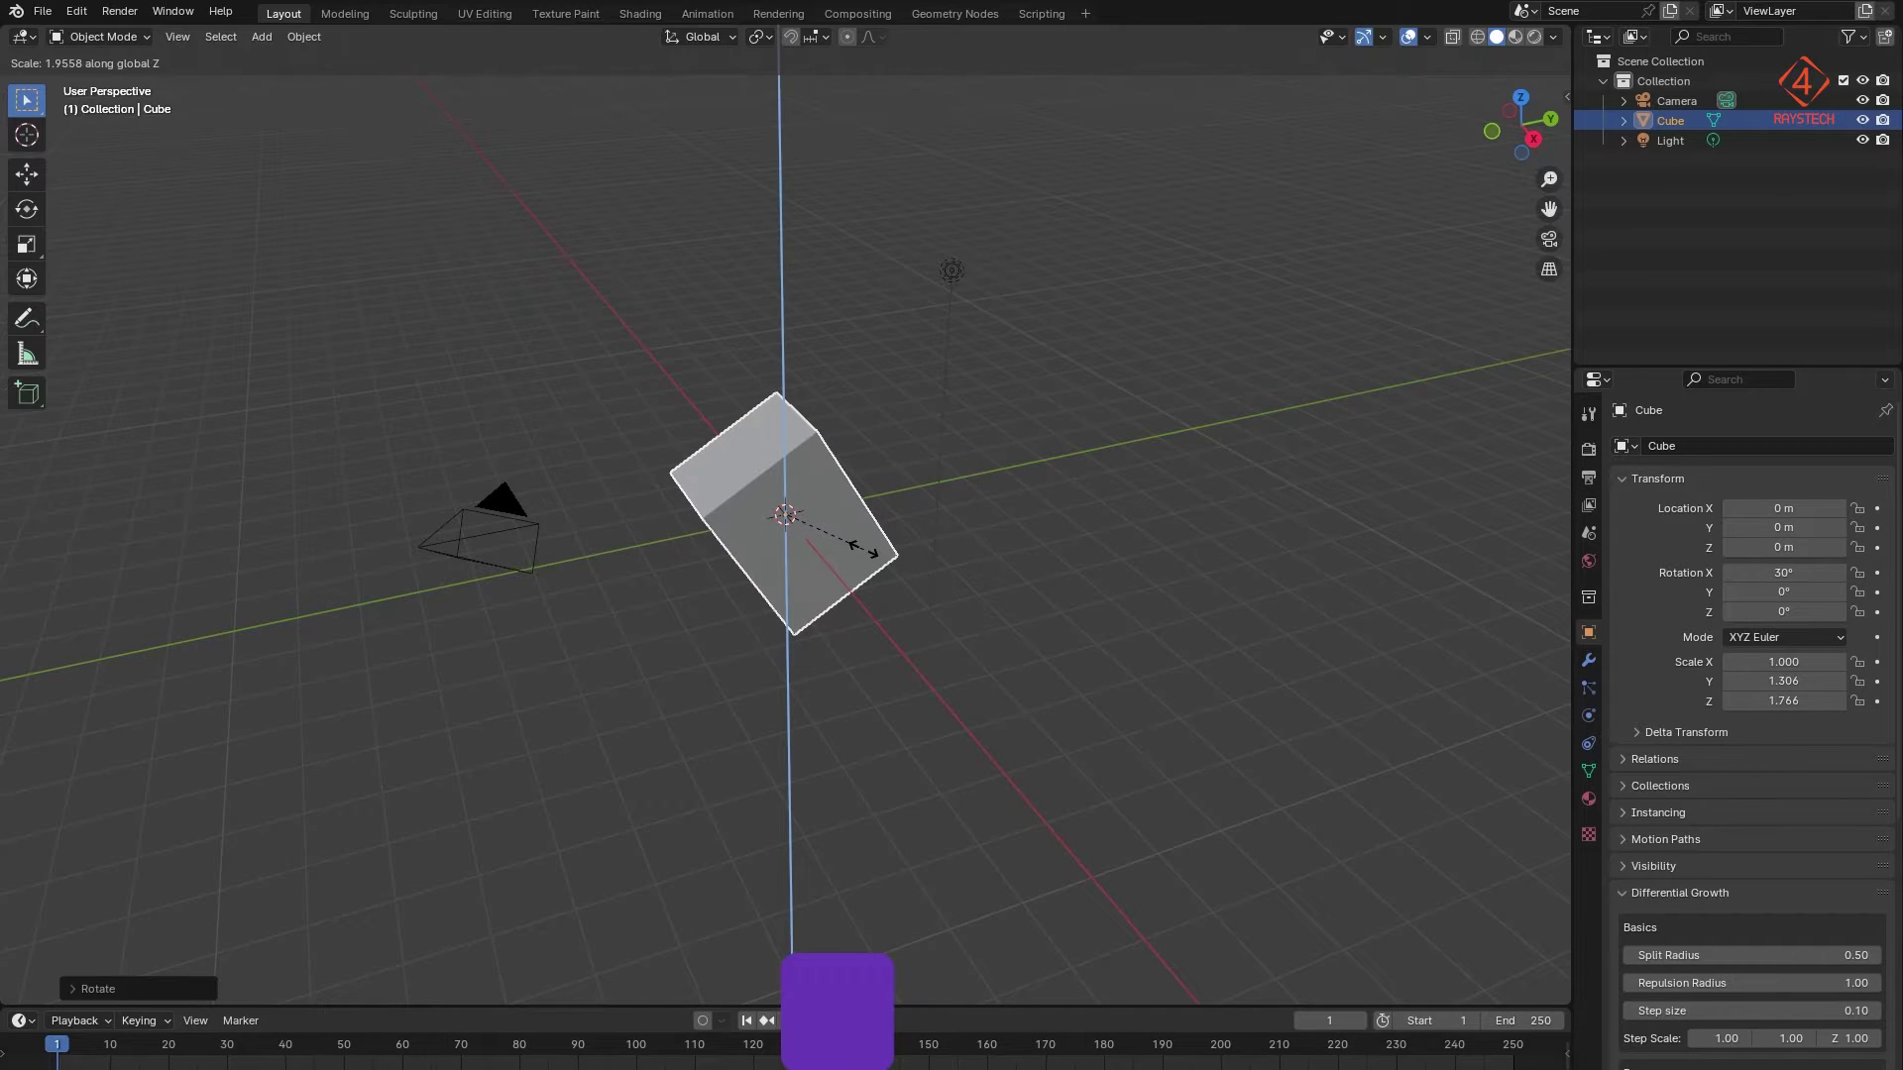
pyautogui.press('5')
pyautogui.click(862, 548)
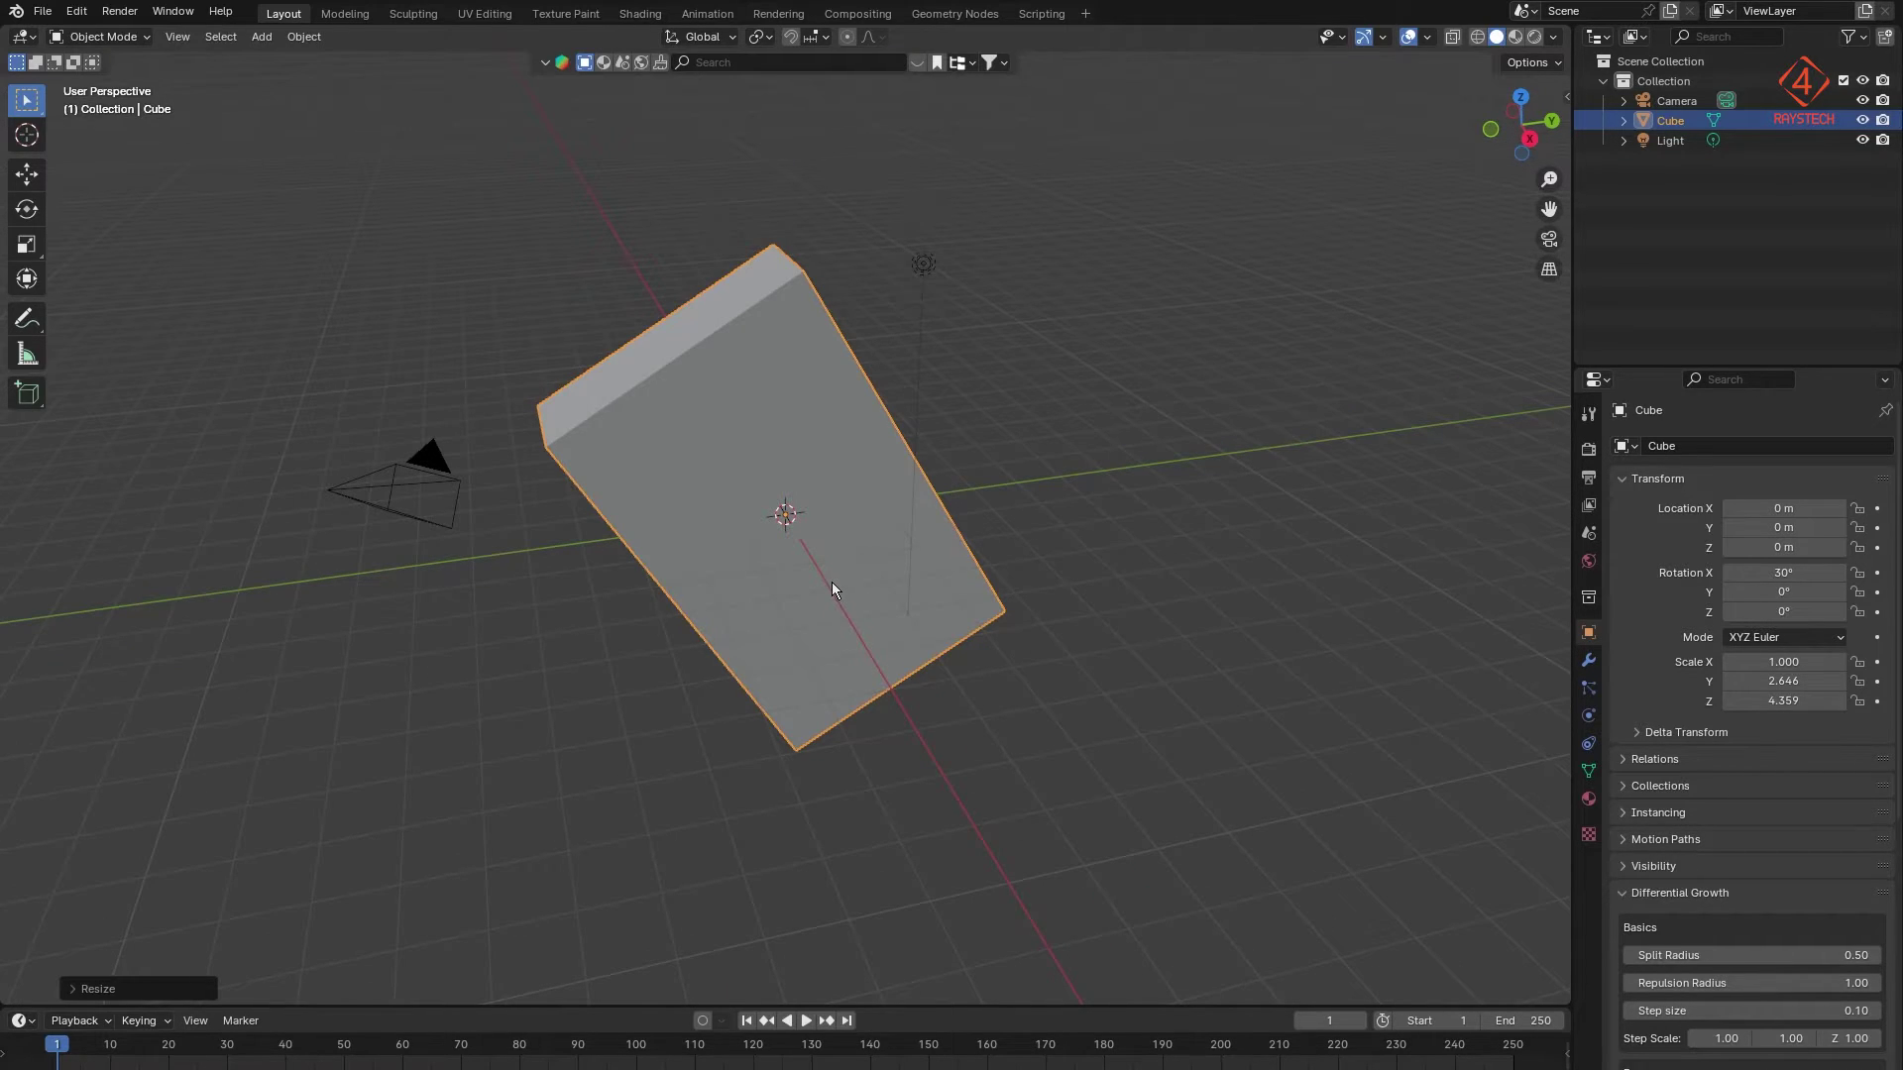
# Step: In Edit Mode, try wireframe, solid, rendered and material preview shading, then return to solid and Object Mode
pyautogui.press('Tab')
pyautogui.moveTo(786, 557); pyautogui.dragTo(801, 560, button='middle')
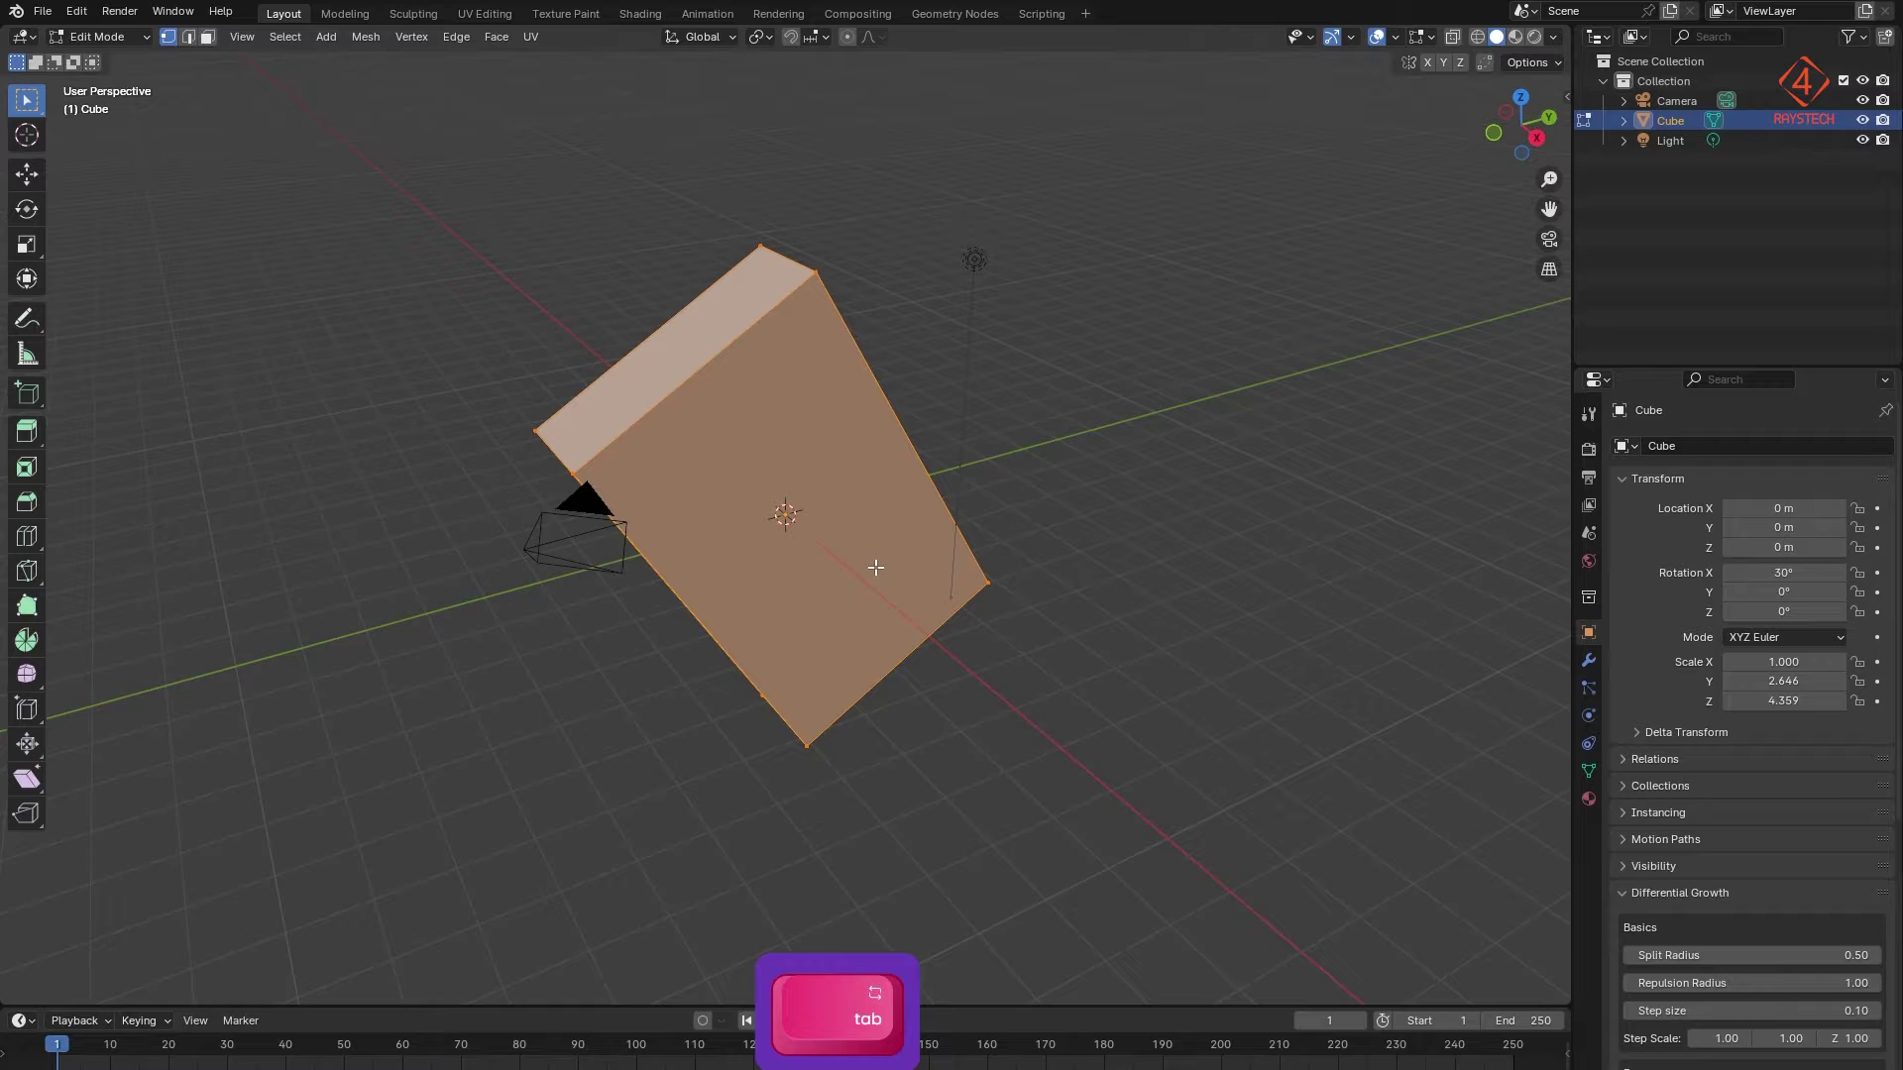
pyautogui.press('z')
pyautogui.click(738, 568)
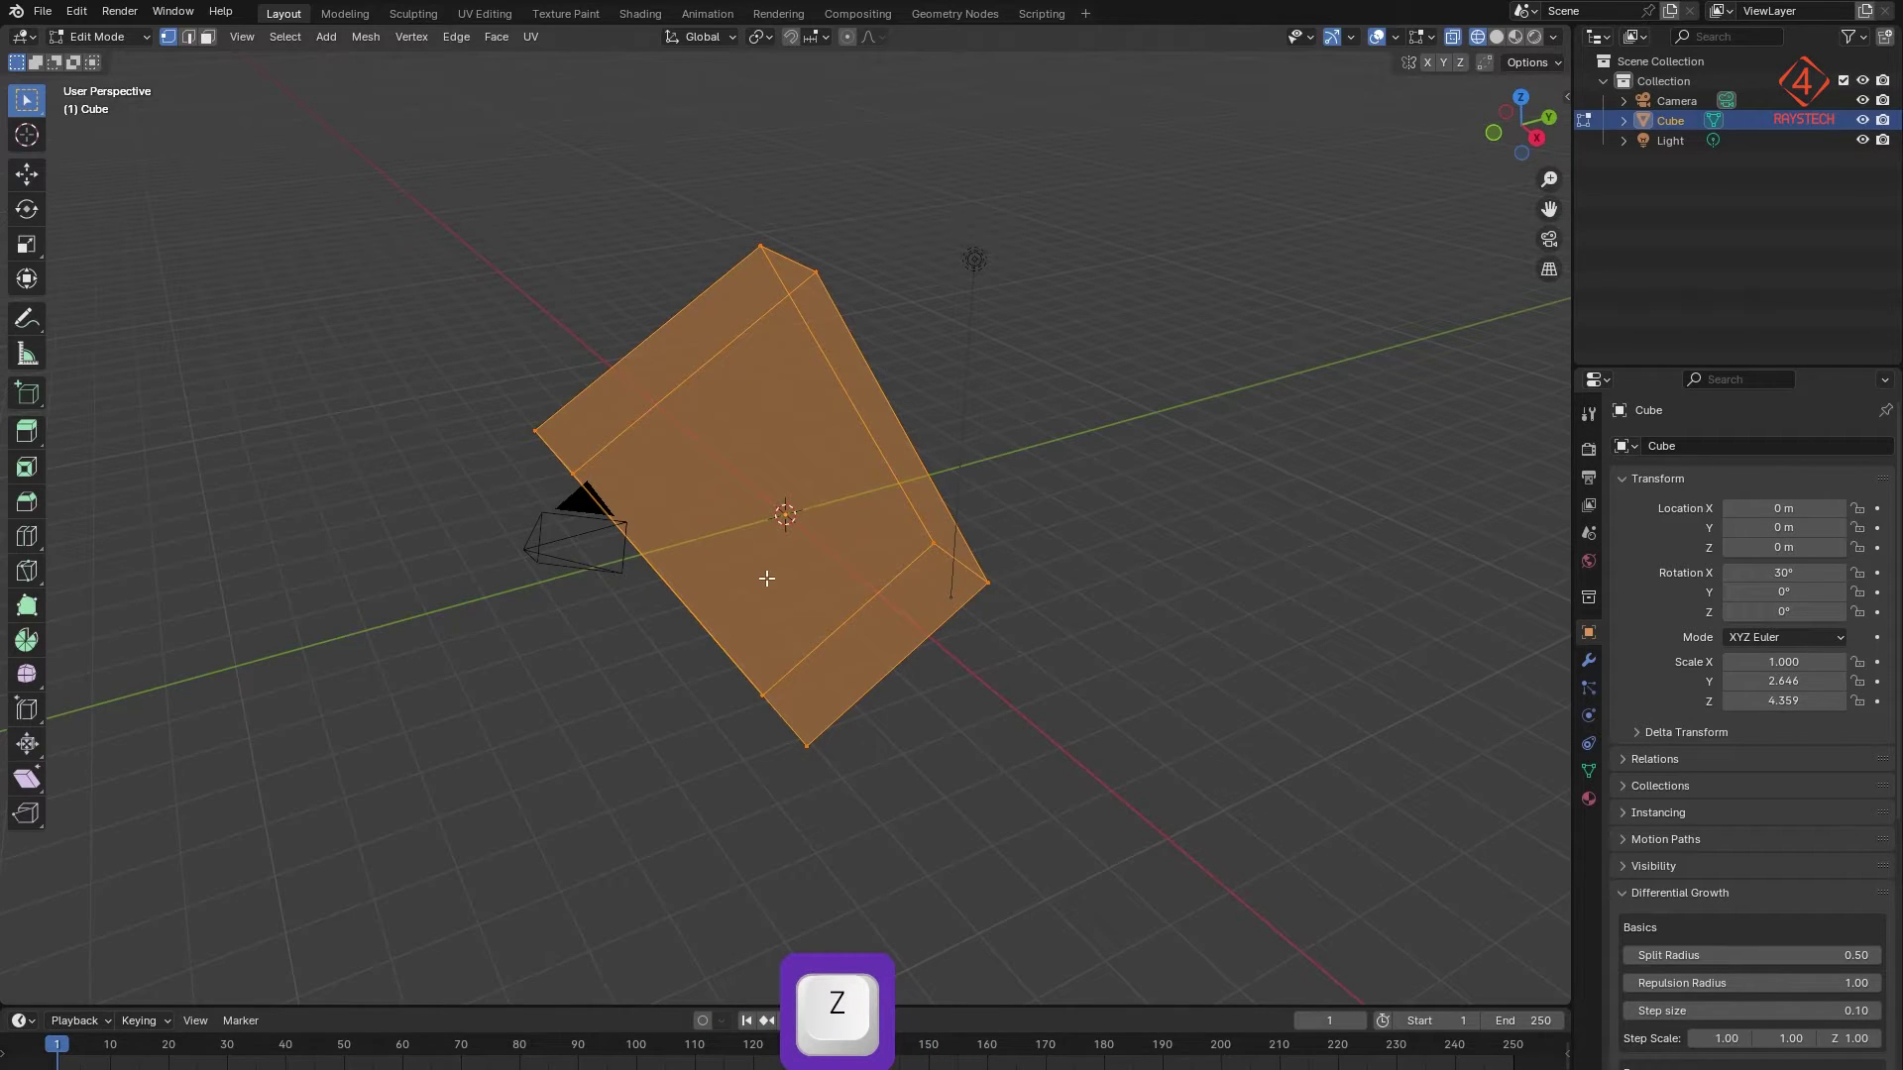
pyautogui.press('z')
pyautogui.click(1029, 591)
pyautogui.press('z')
pyautogui.click(859, 498)
pyautogui.press('z')
pyautogui.click(842, 681)
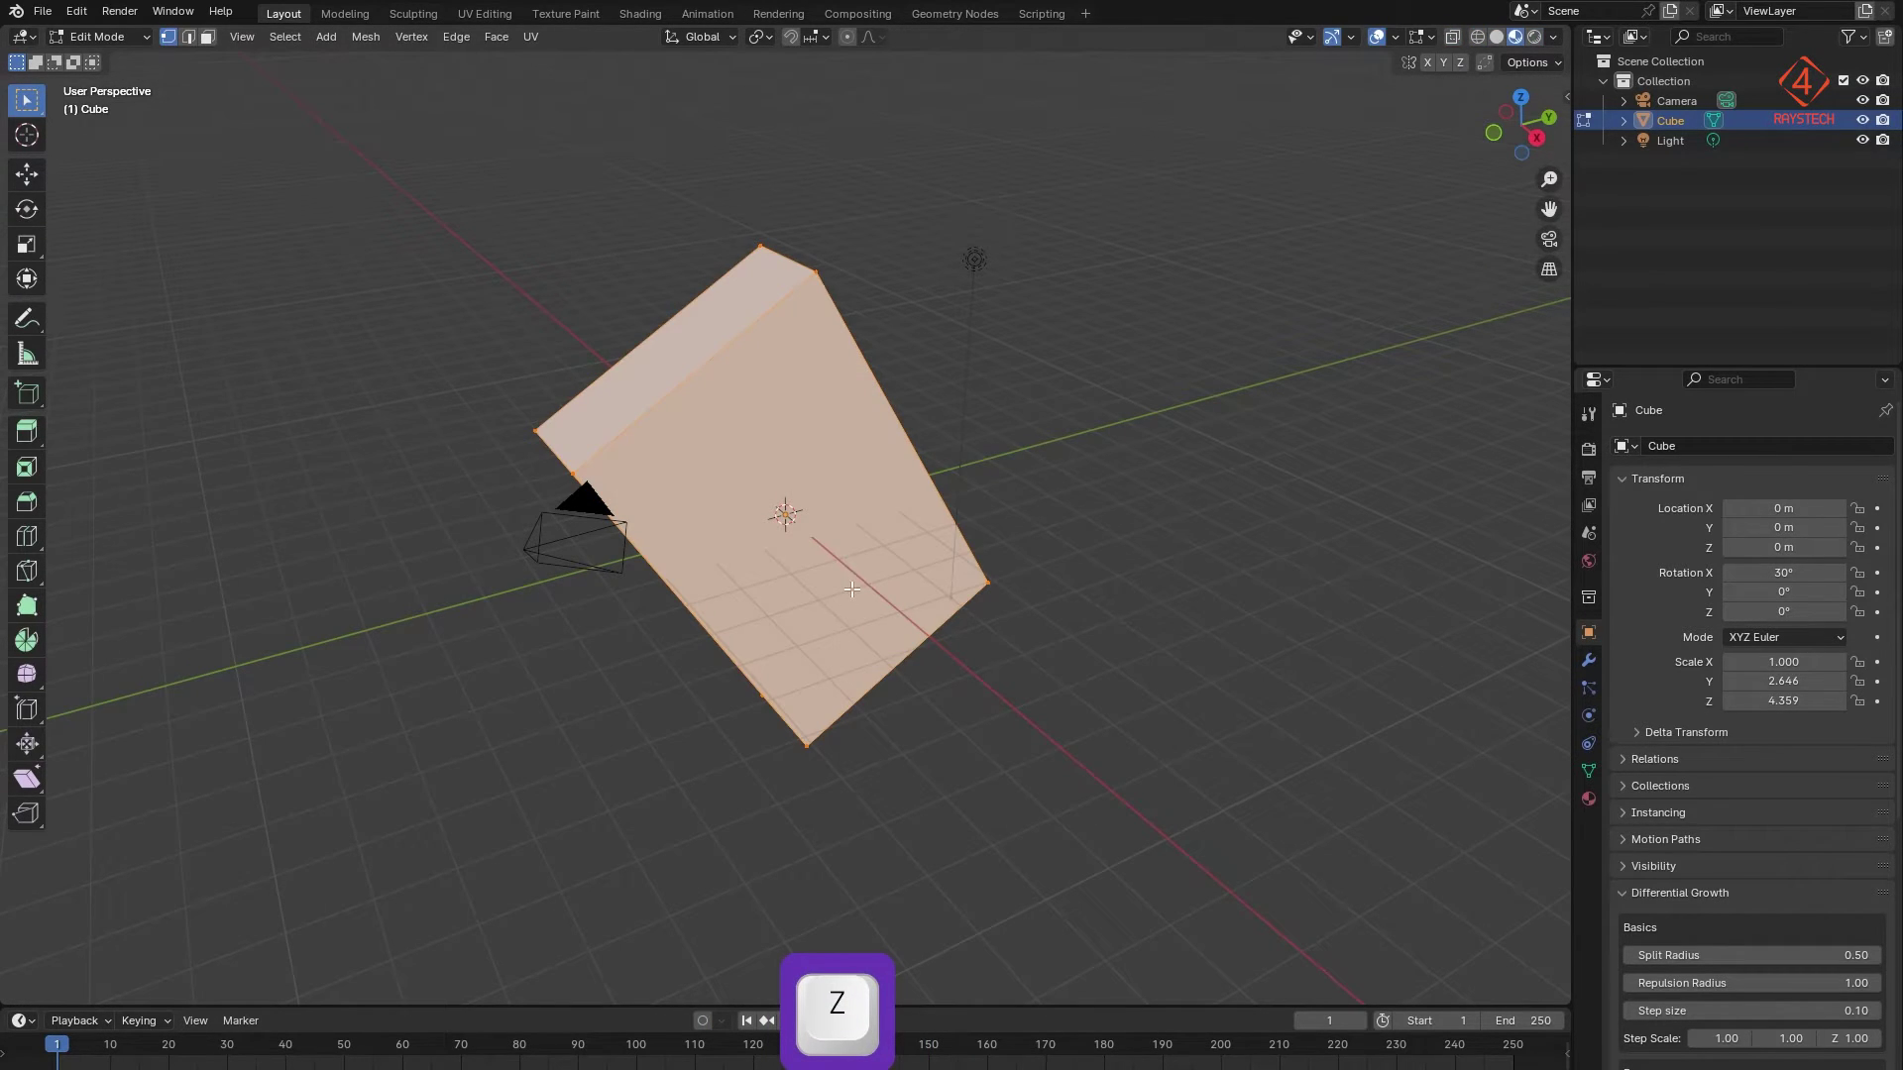
pyautogui.press('z')
pyautogui.click(669, 542)
pyautogui.press('z')
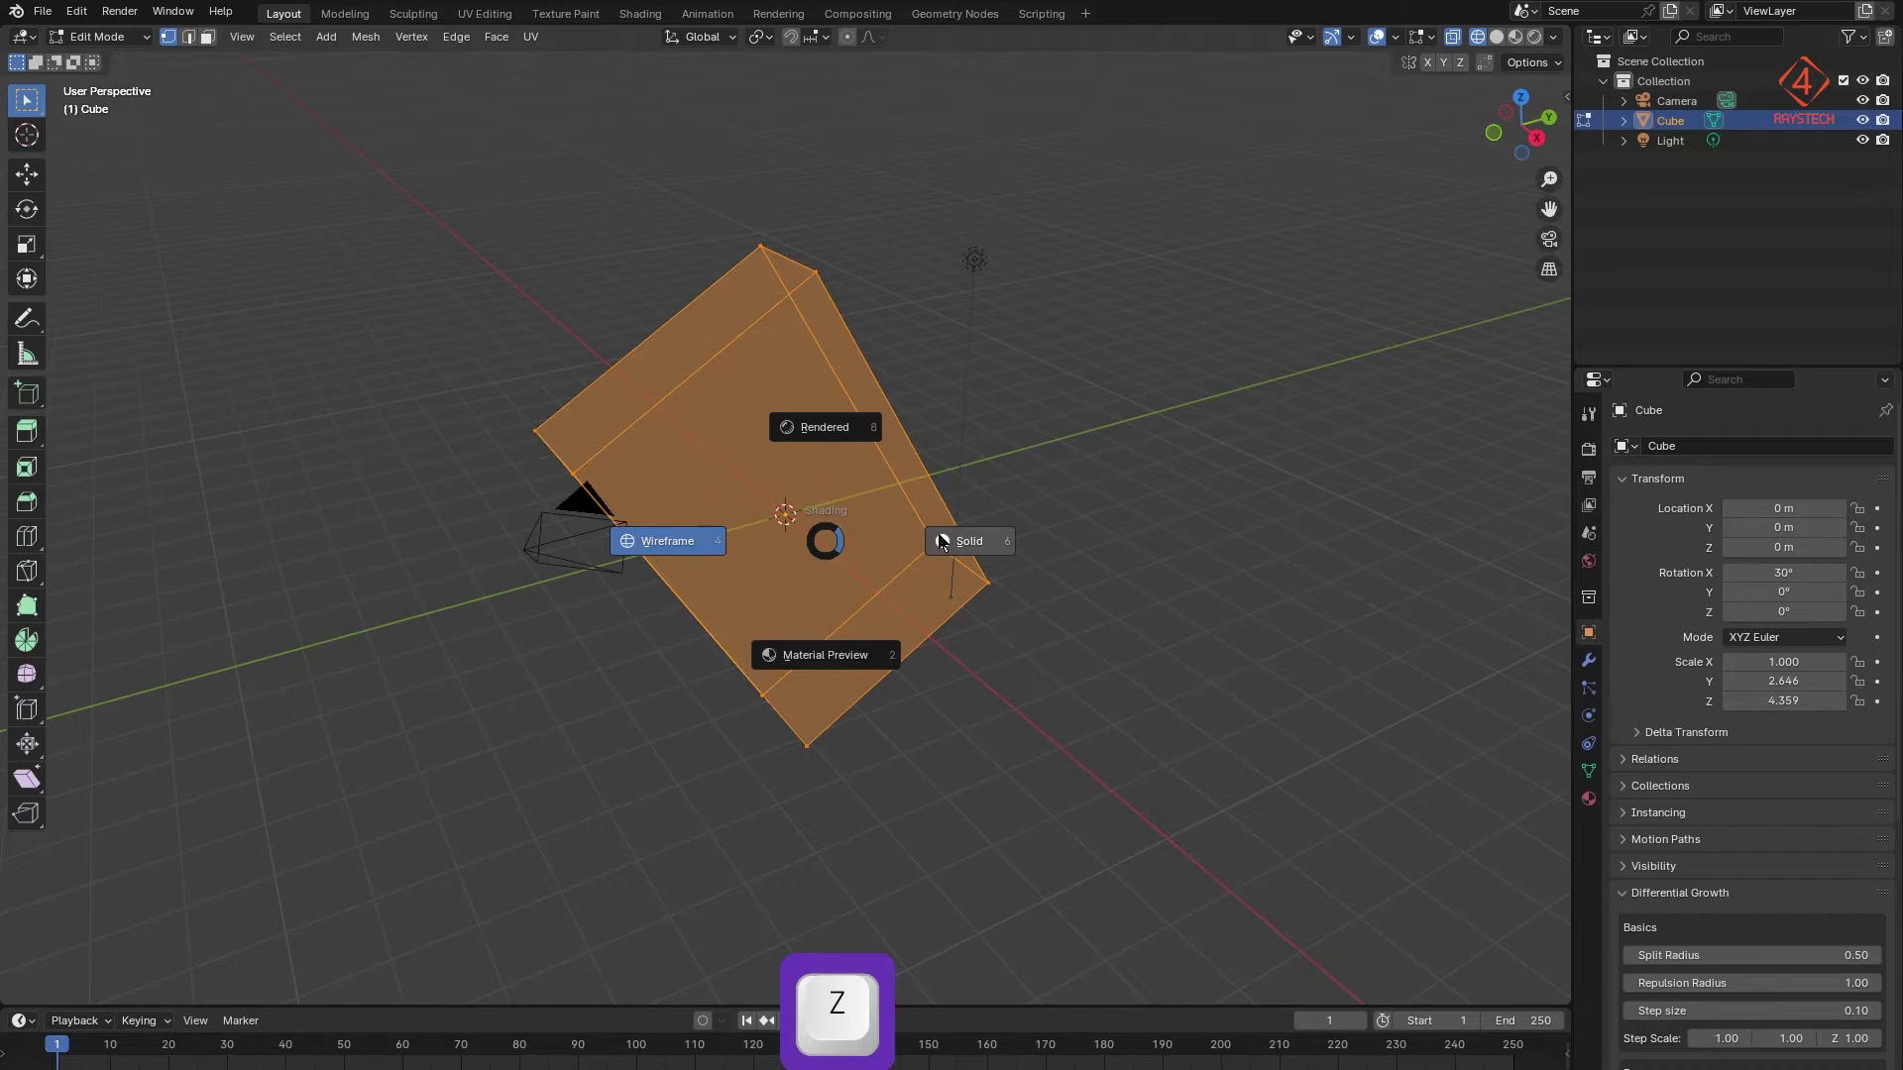
pyautogui.click(941, 541)
pyautogui.press('Tab')
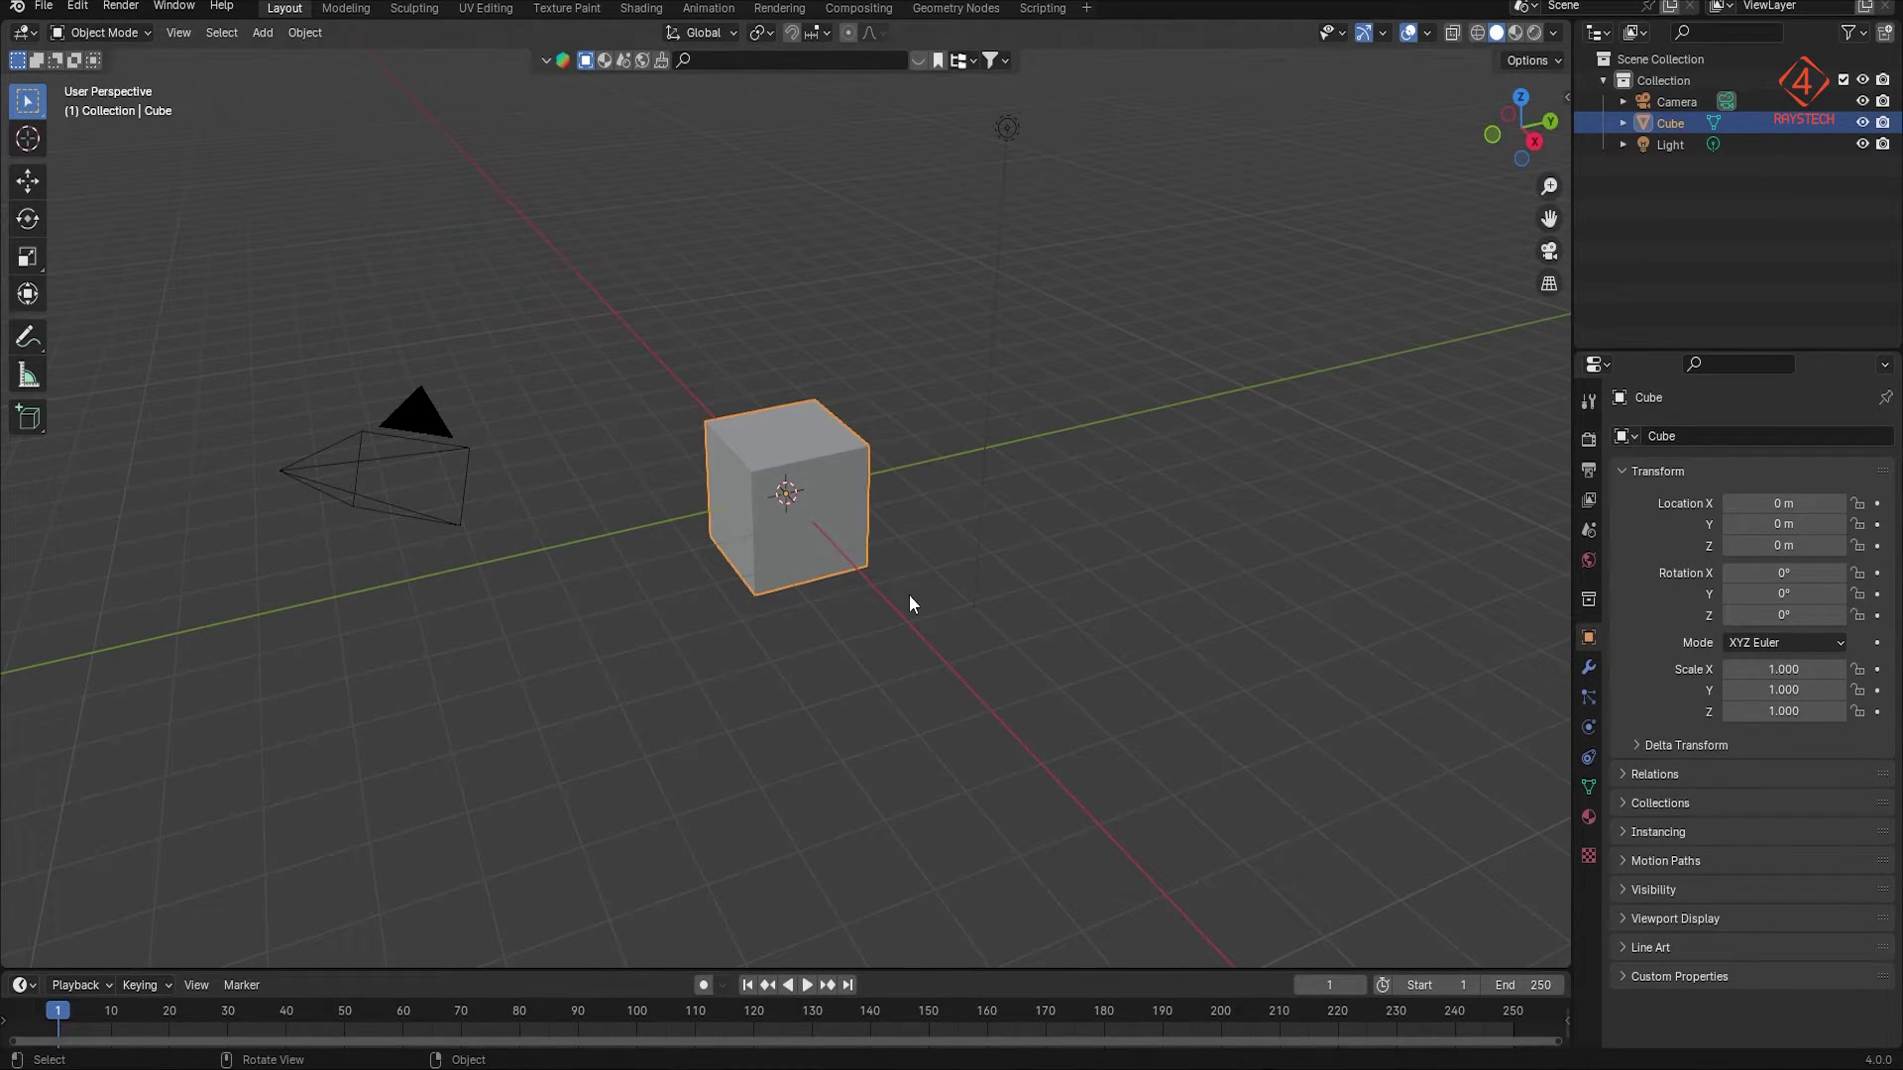
# Step: Delete the cube and add a NURBS path curve
pyautogui.press('Delete')
pyautogui.hotkey('shift', 'a')
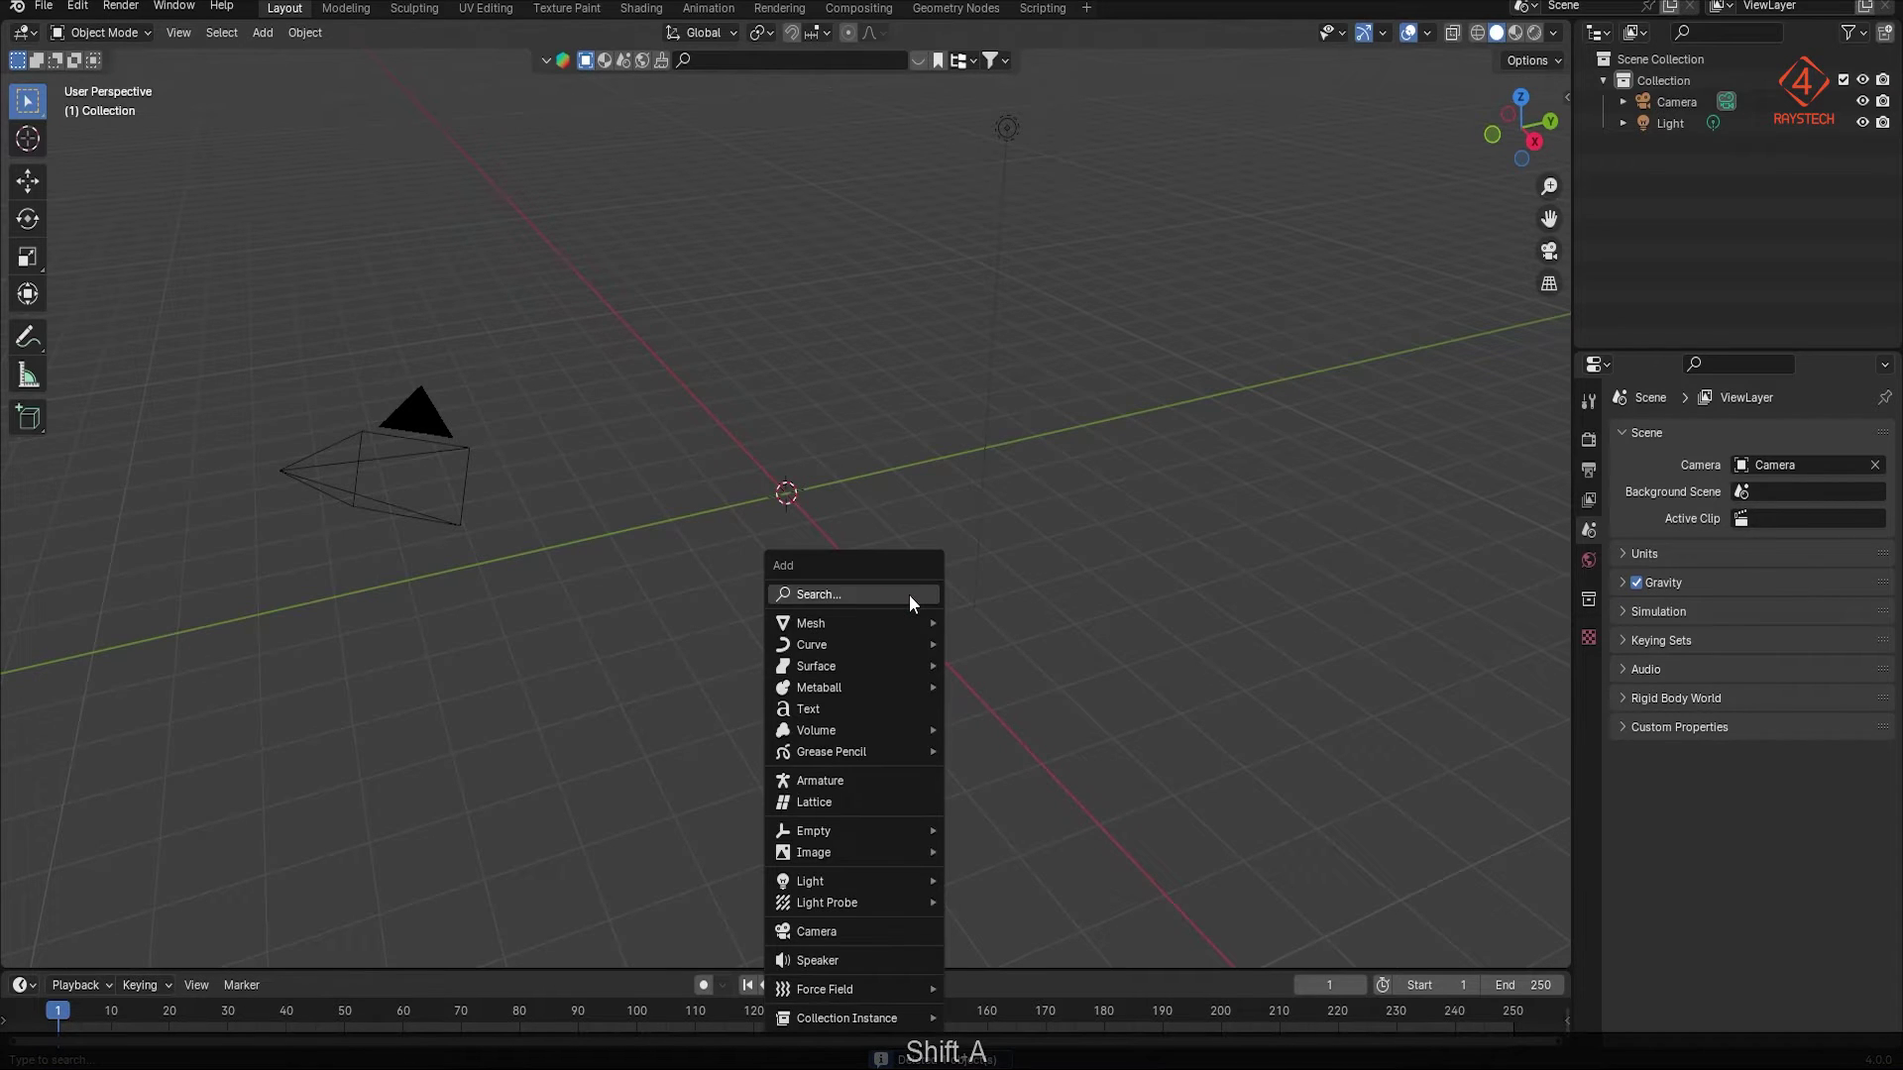
pyautogui.moveTo(902, 642)
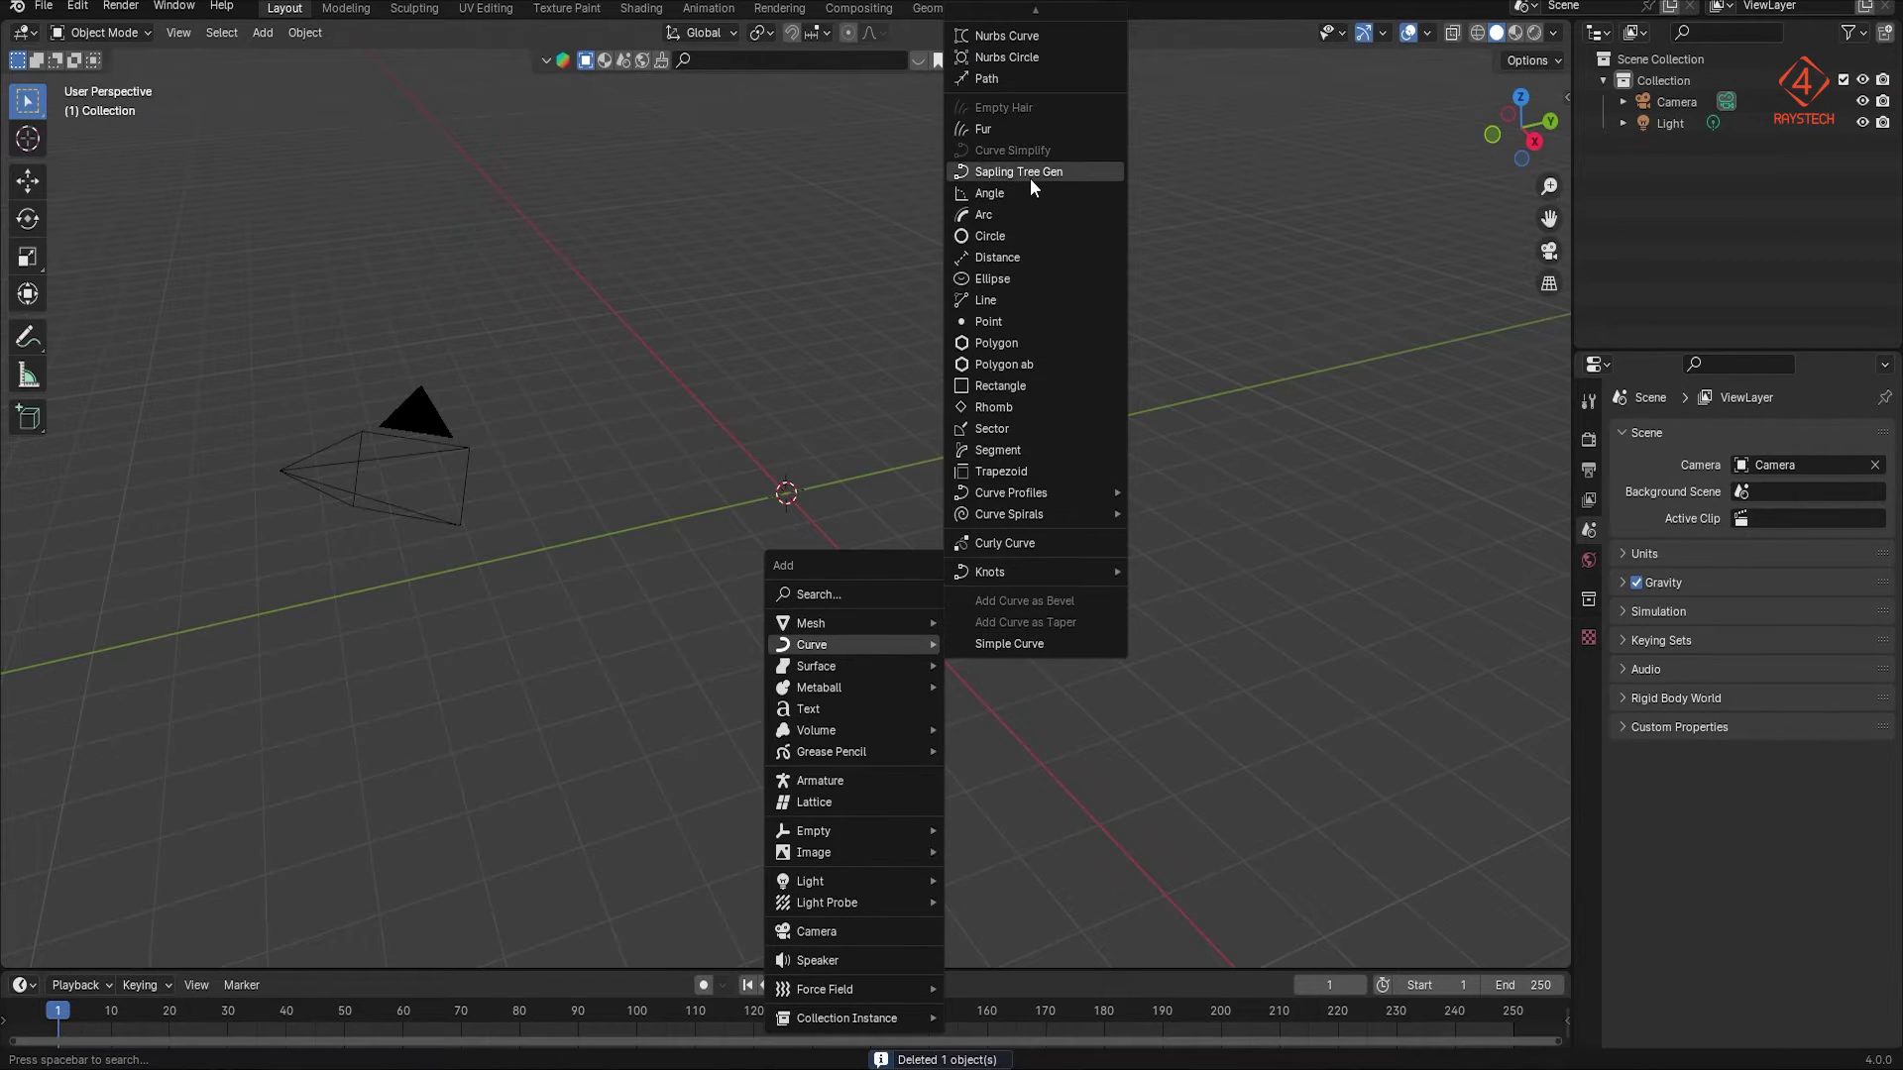
pyautogui.click(1041, 79)
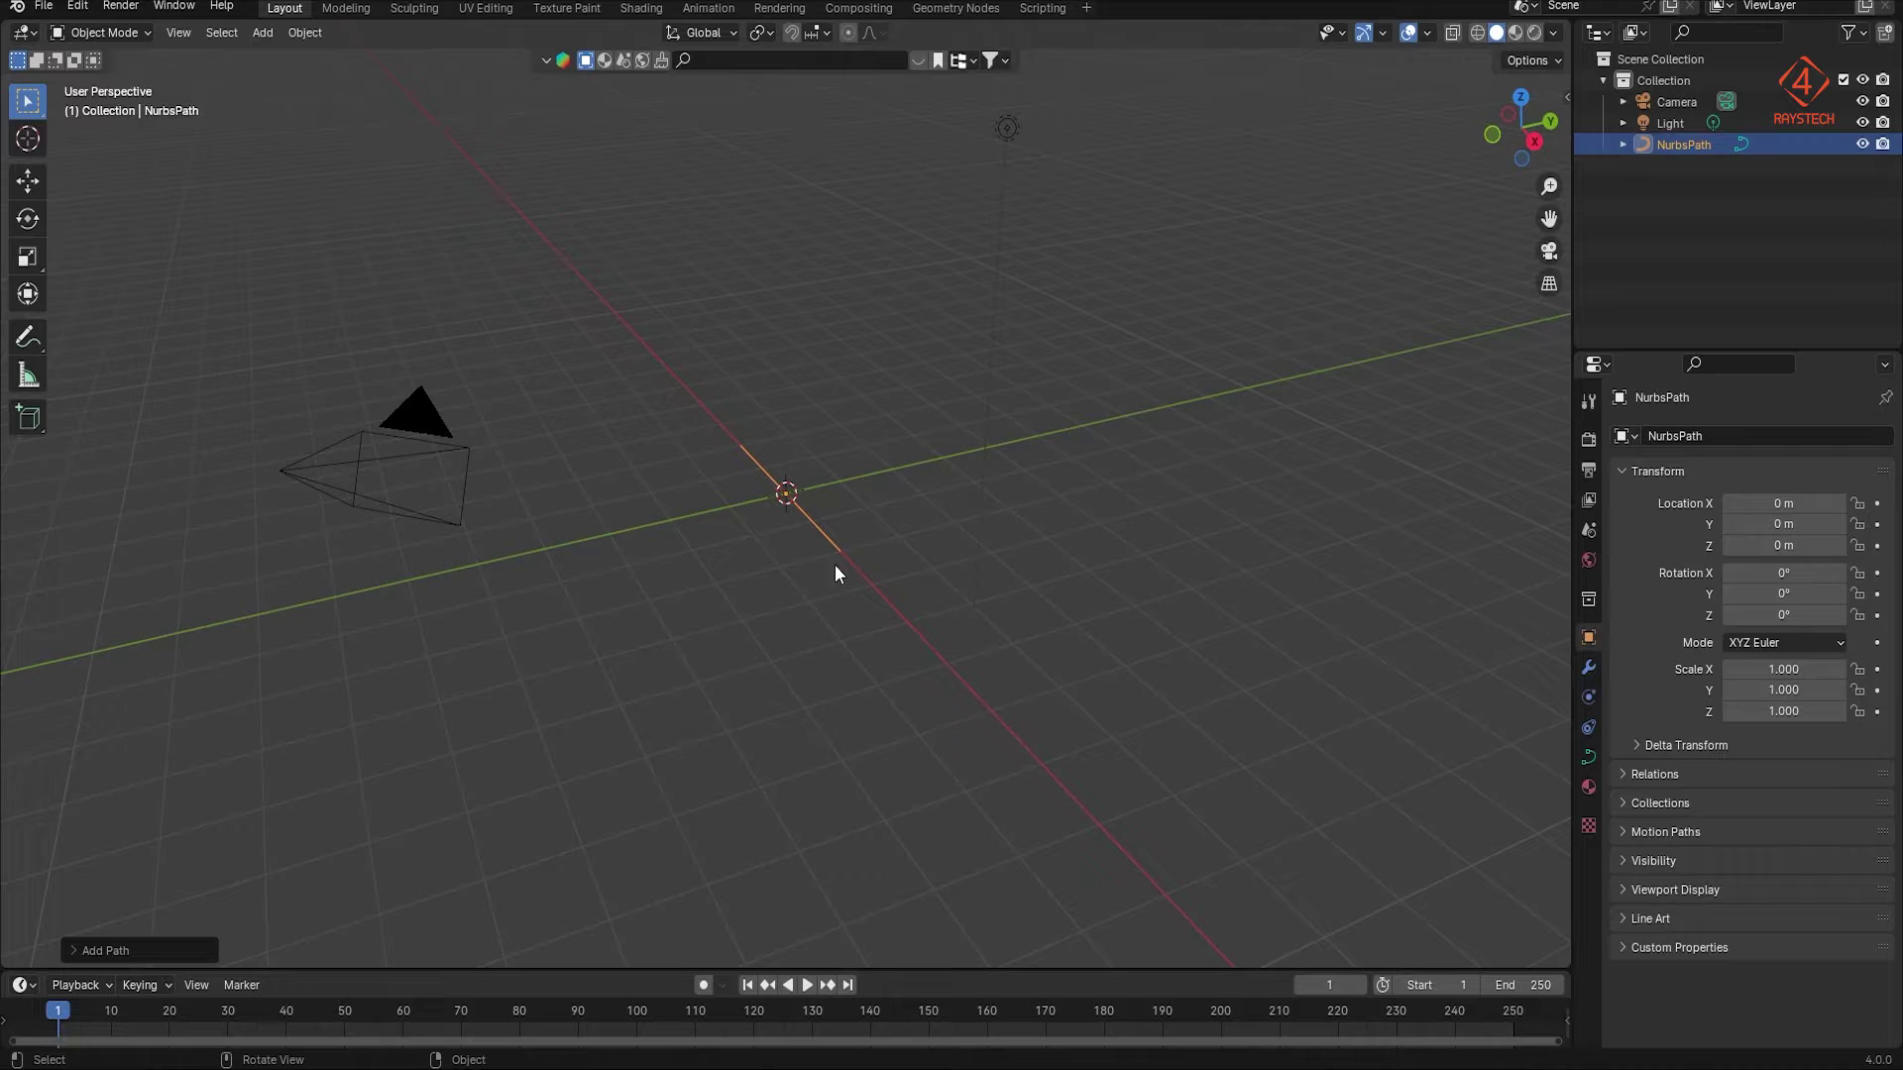
# Step: Scale the path's control points by 4 in Edit Mode
pyautogui.moveTo(731, 549); pyautogui.dragTo(945, 561, button='middle')
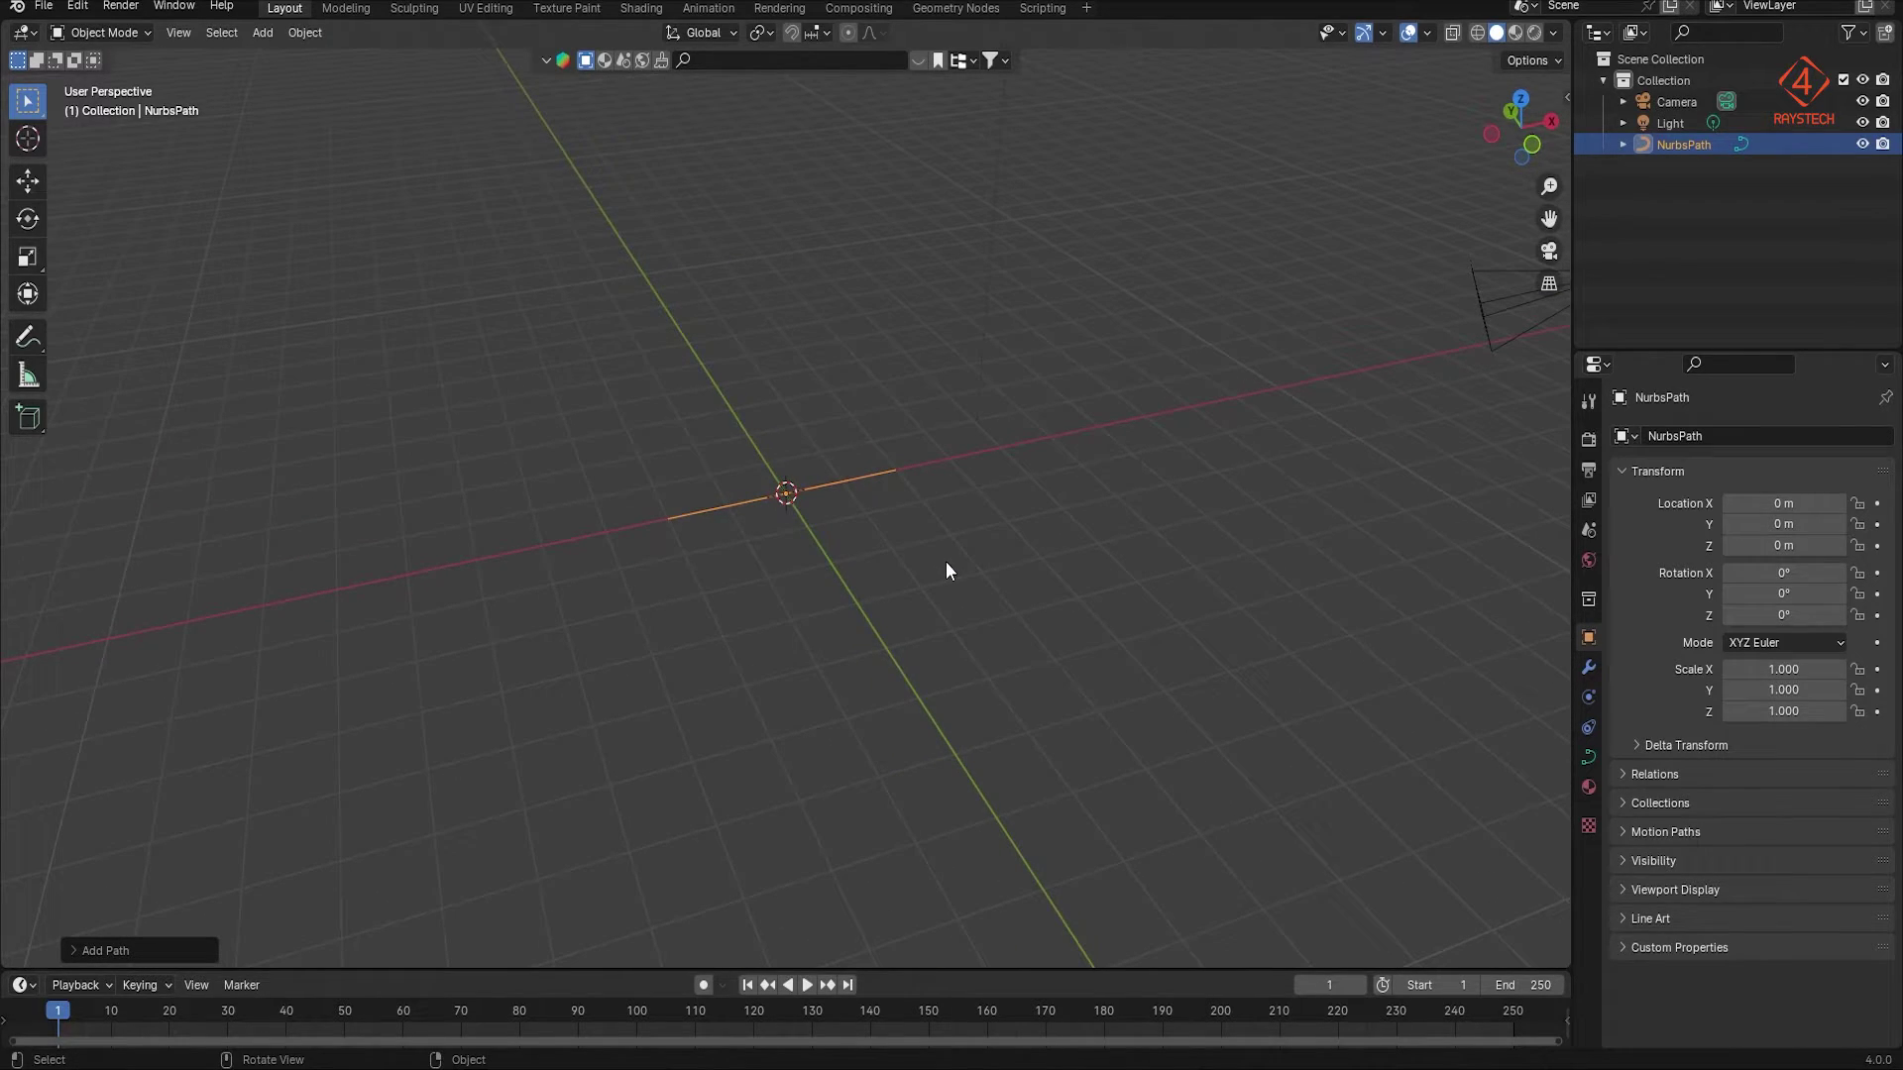
pyautogui.press('Tab')
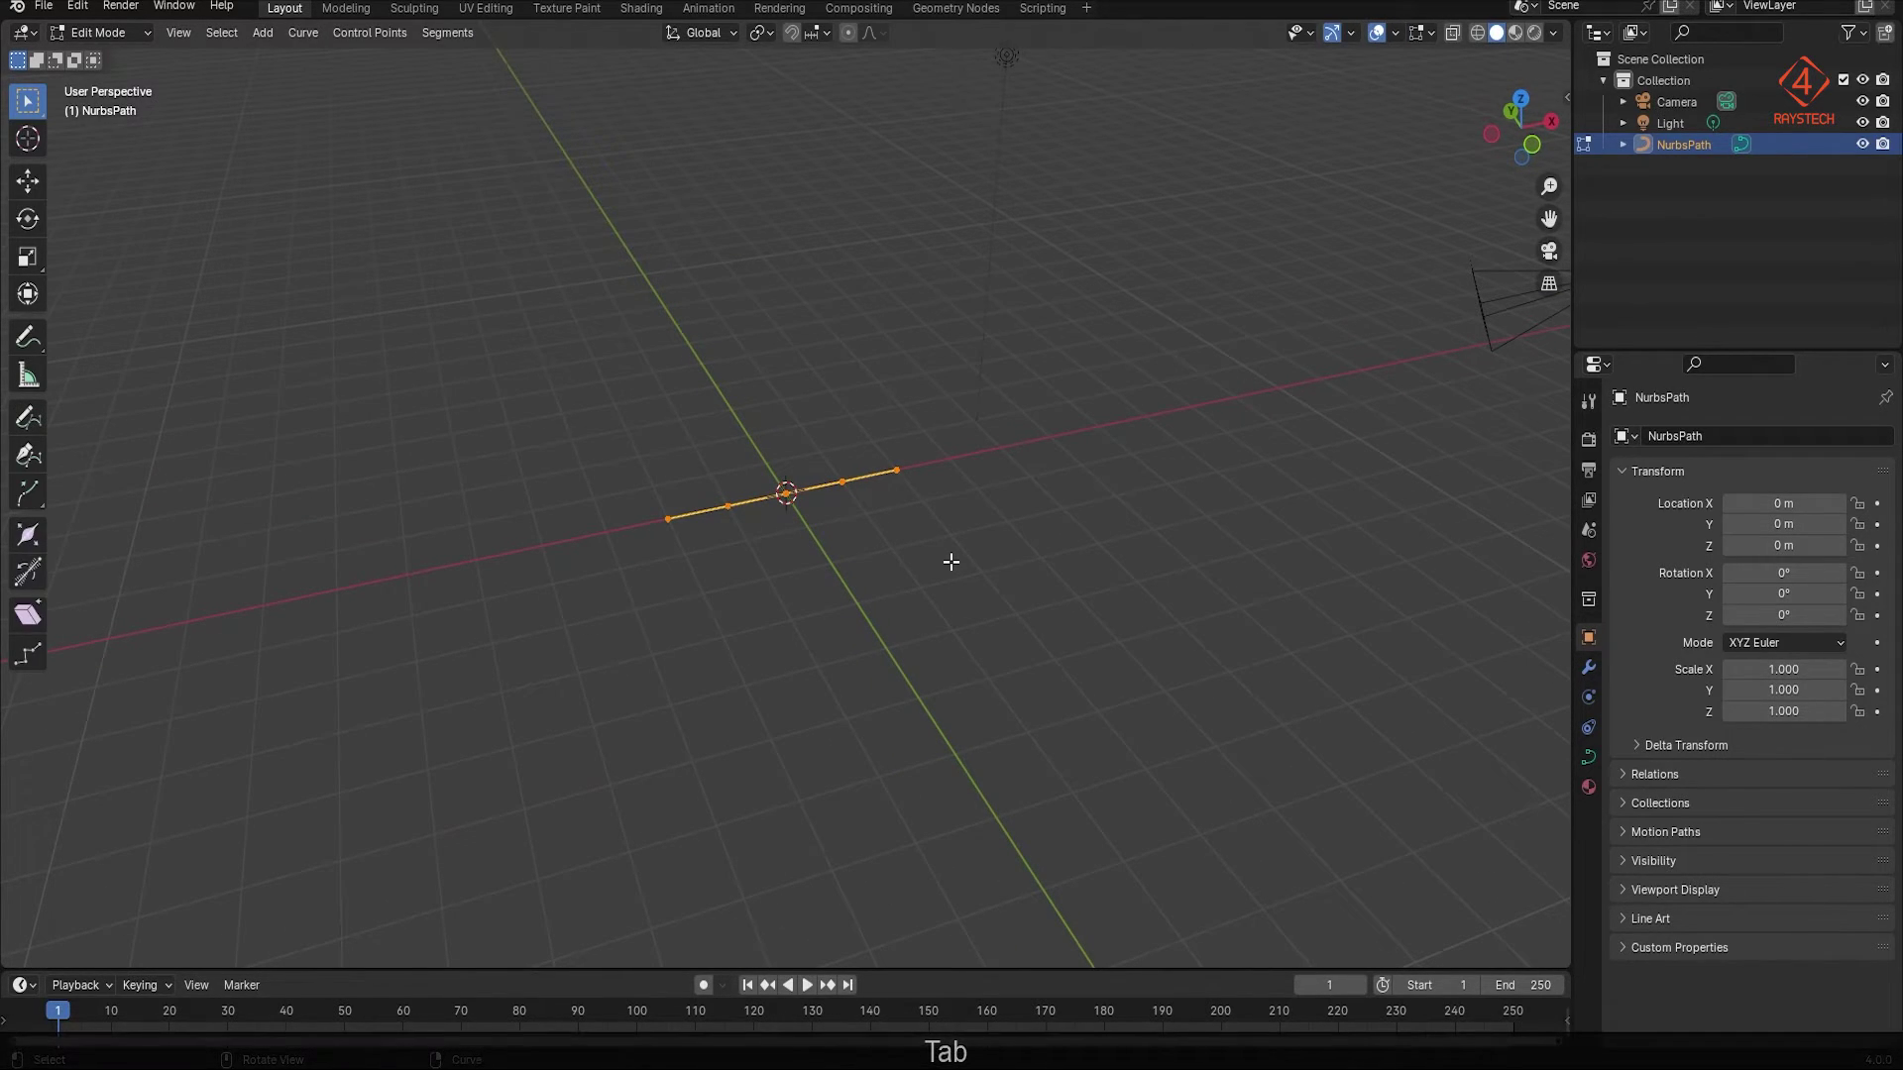
pyautogui.press('s')
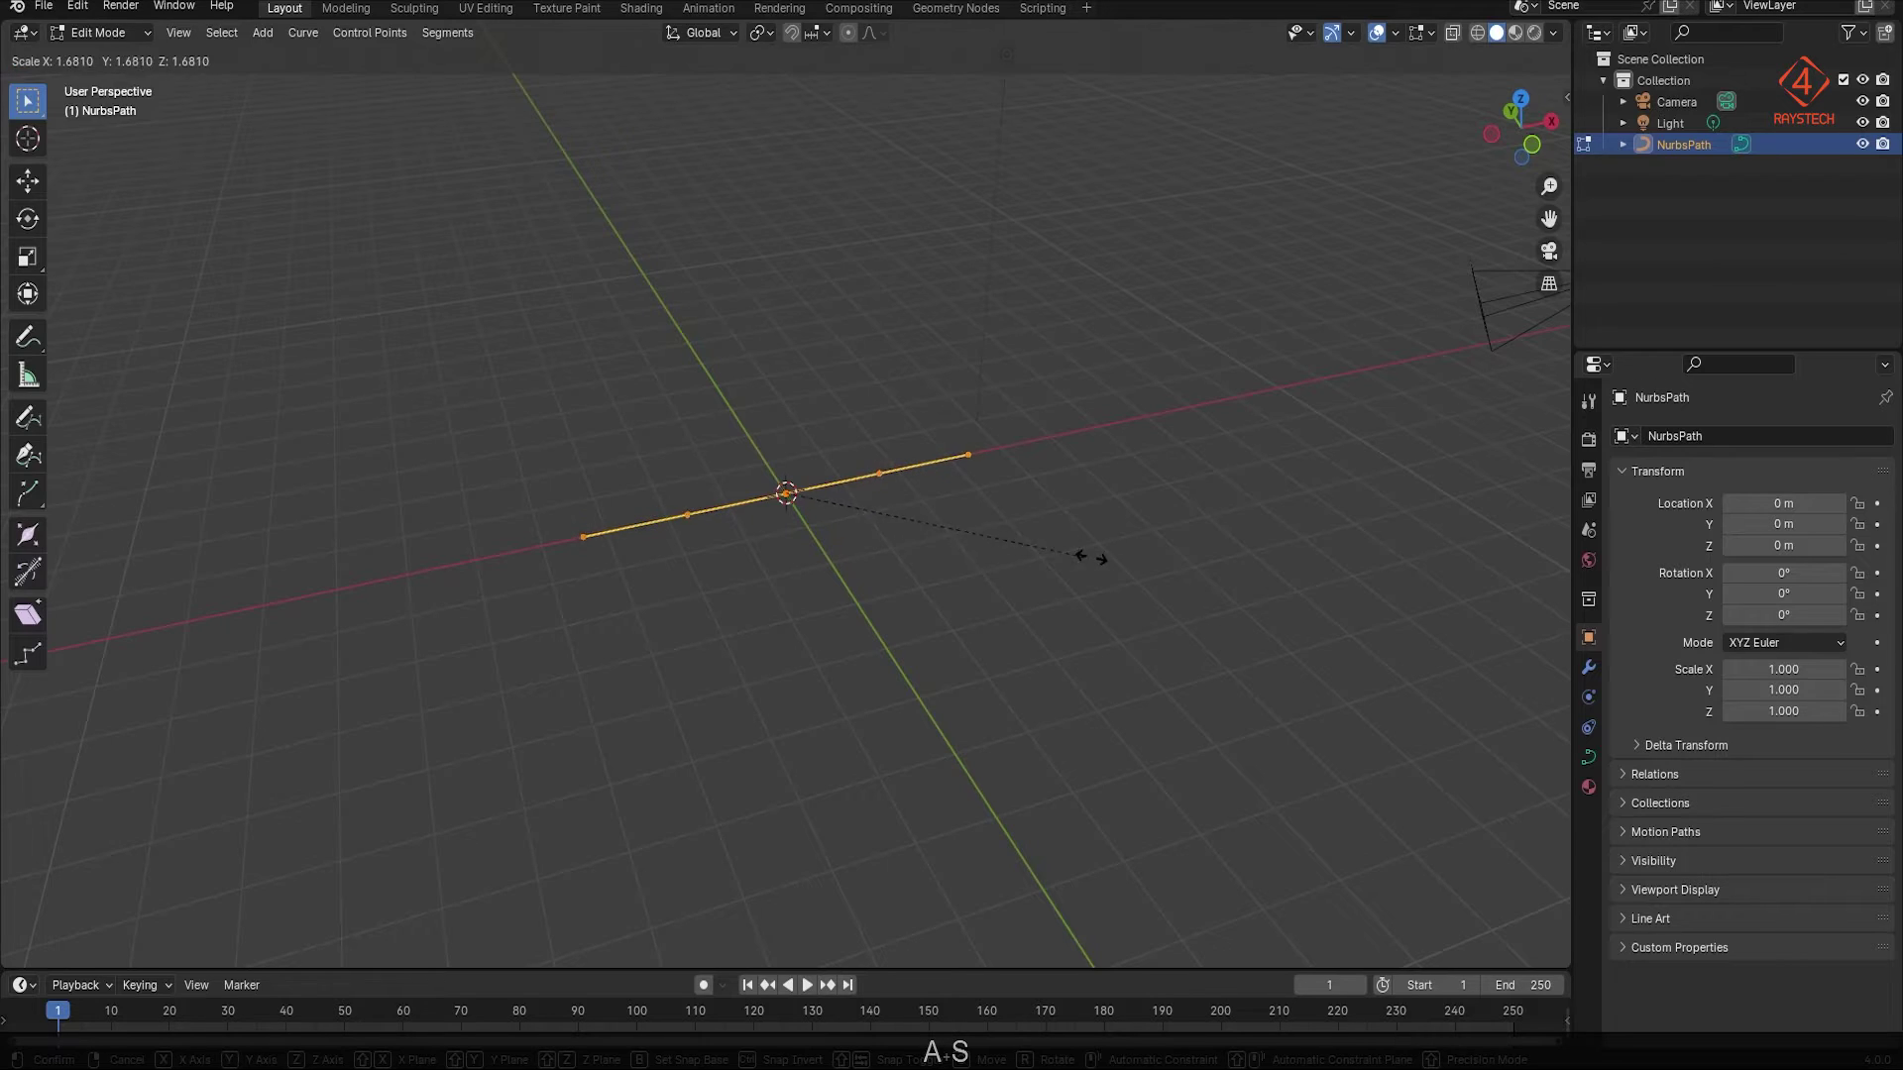
pyautogui.press('KP_4')
pyautogui.press('KP_Enter')
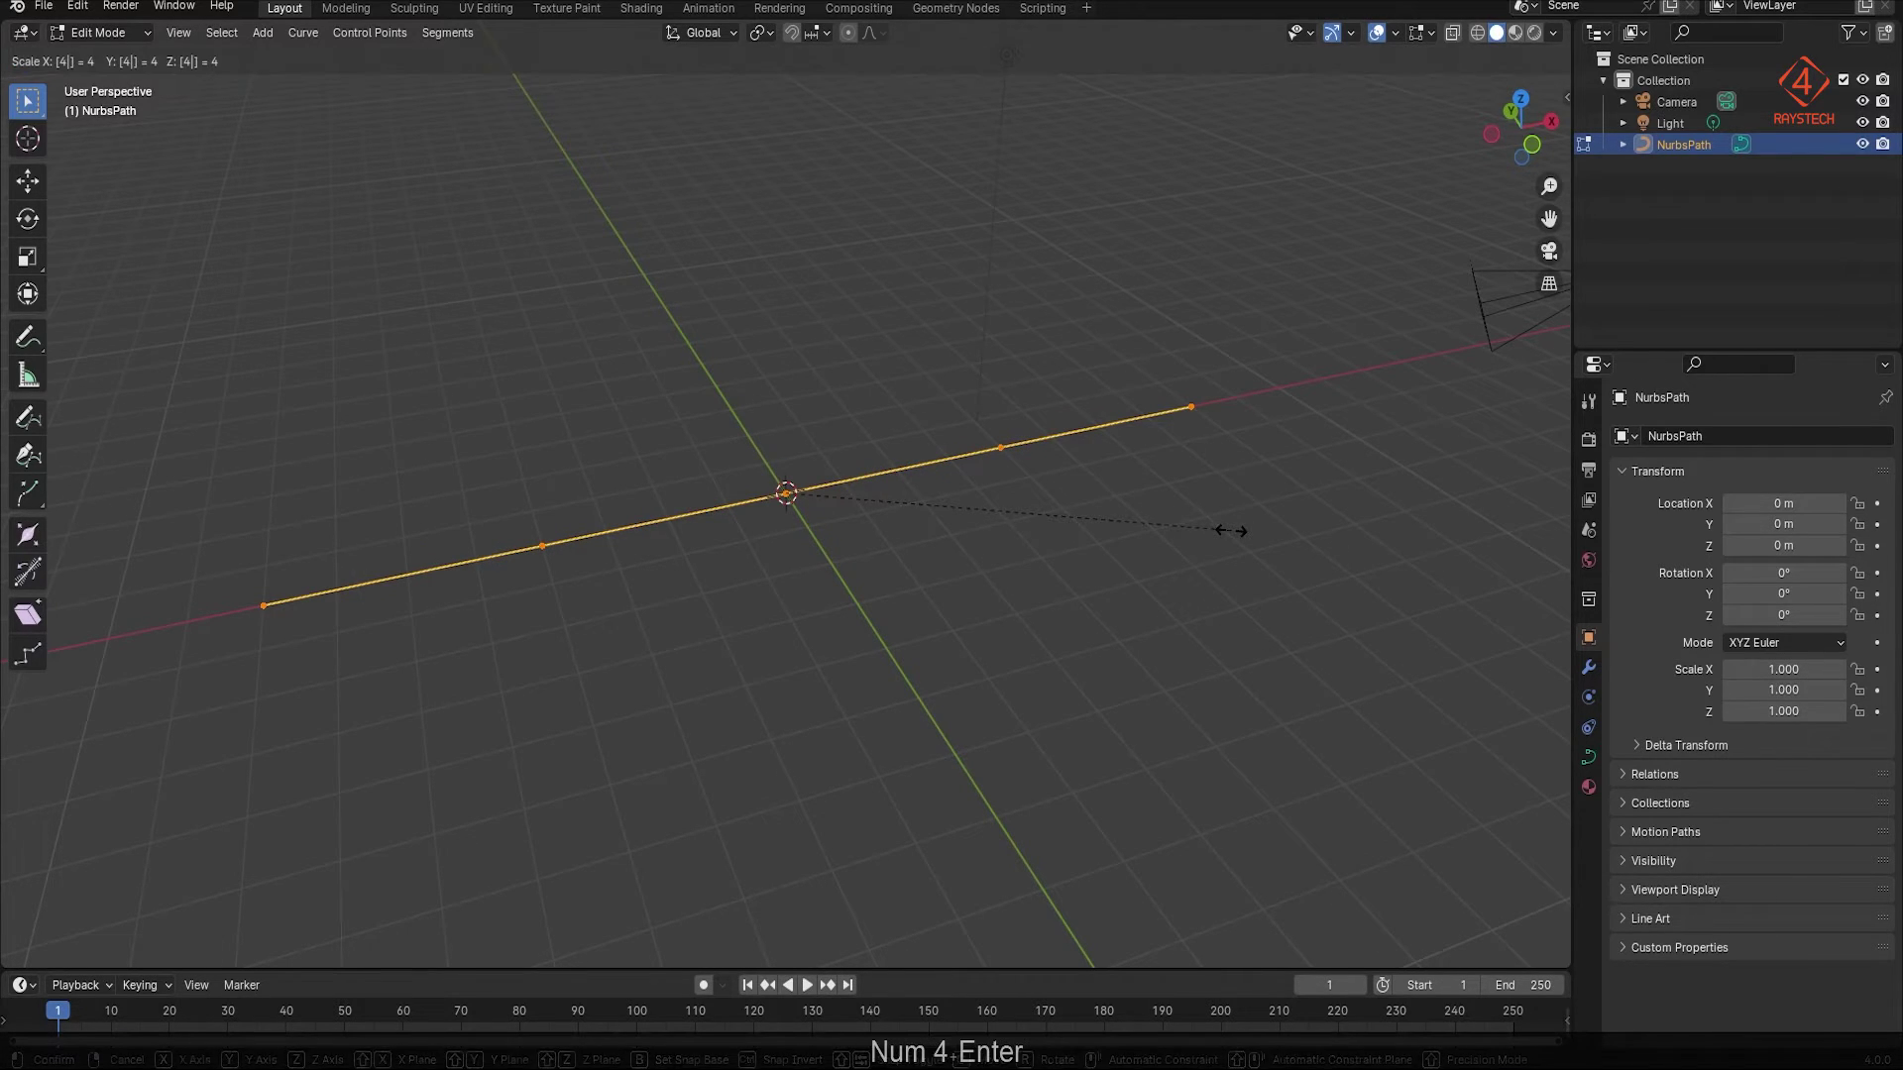
pyautogui.press('Tab')
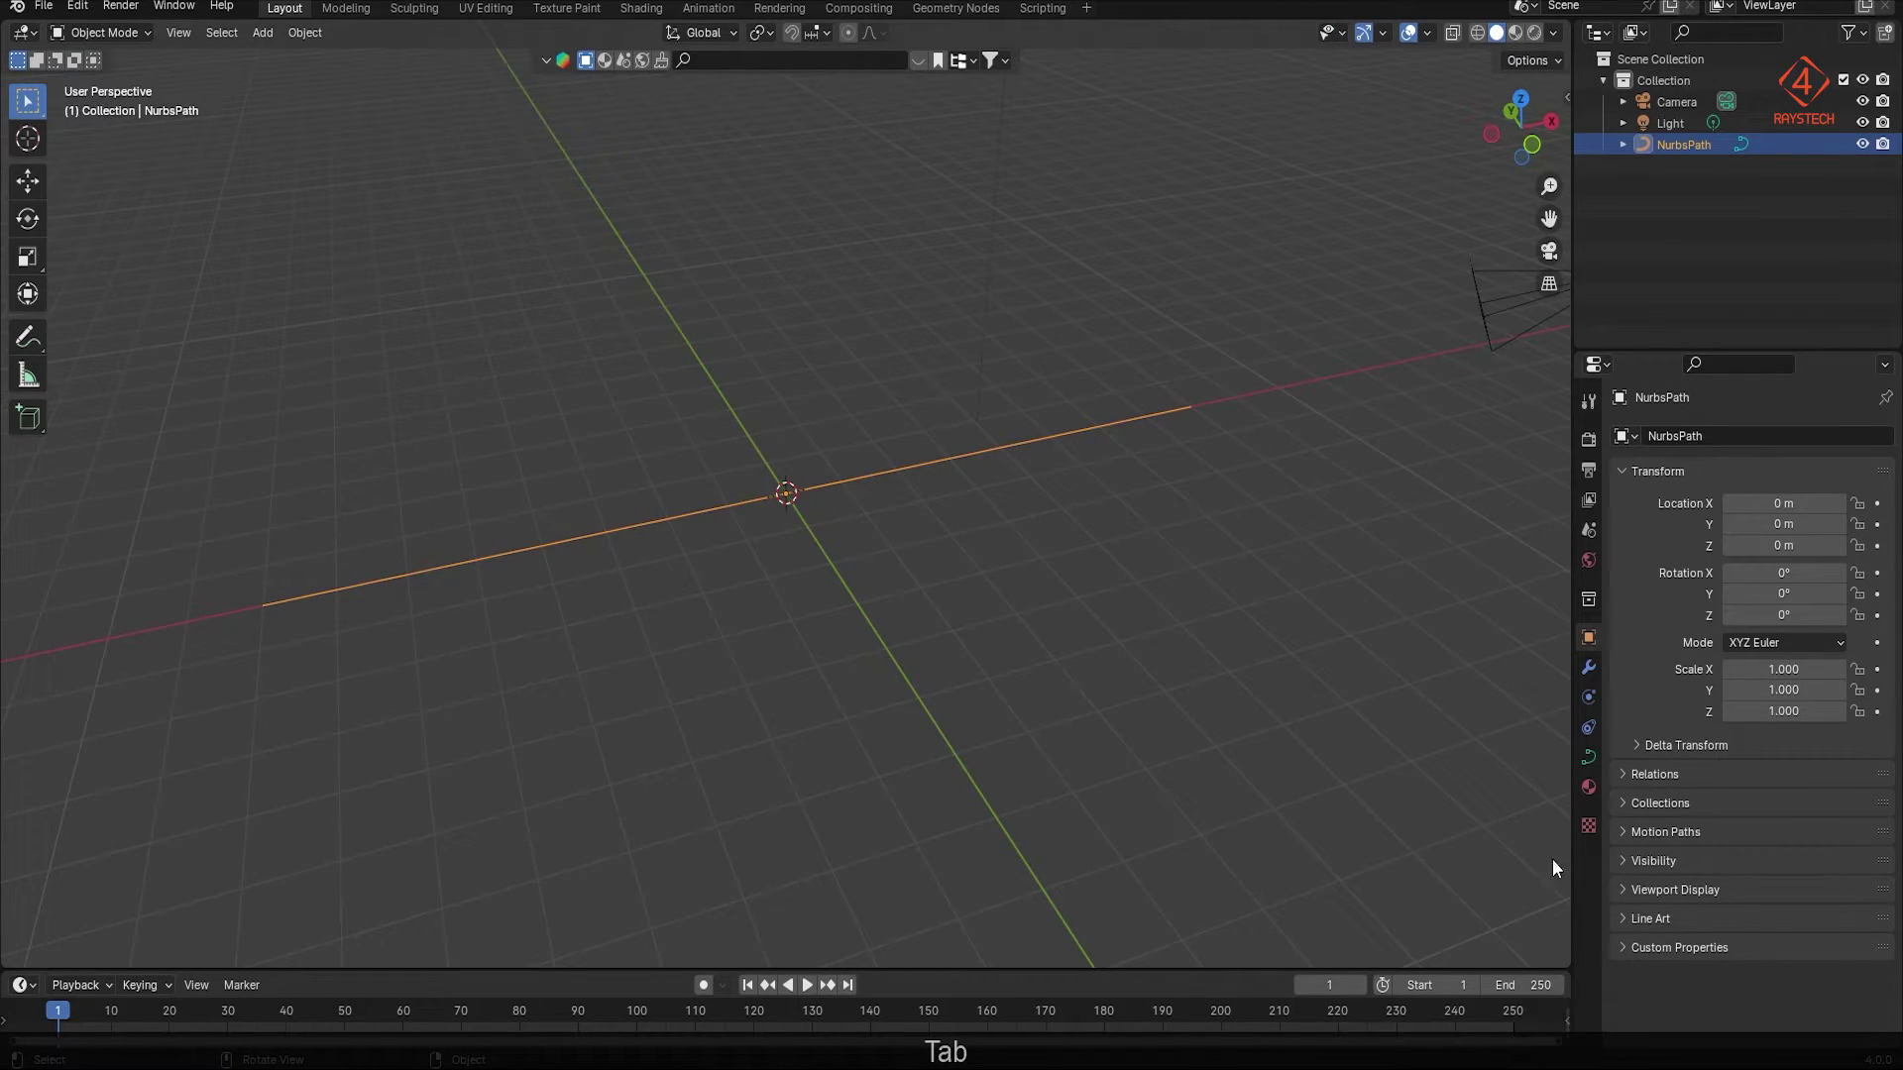
# Step: Set the curve's Geometry Extrude to about 0.28 m to form a ribbon
pyautogui.click(1589, 757)
pyautogui.click(1626, 786)
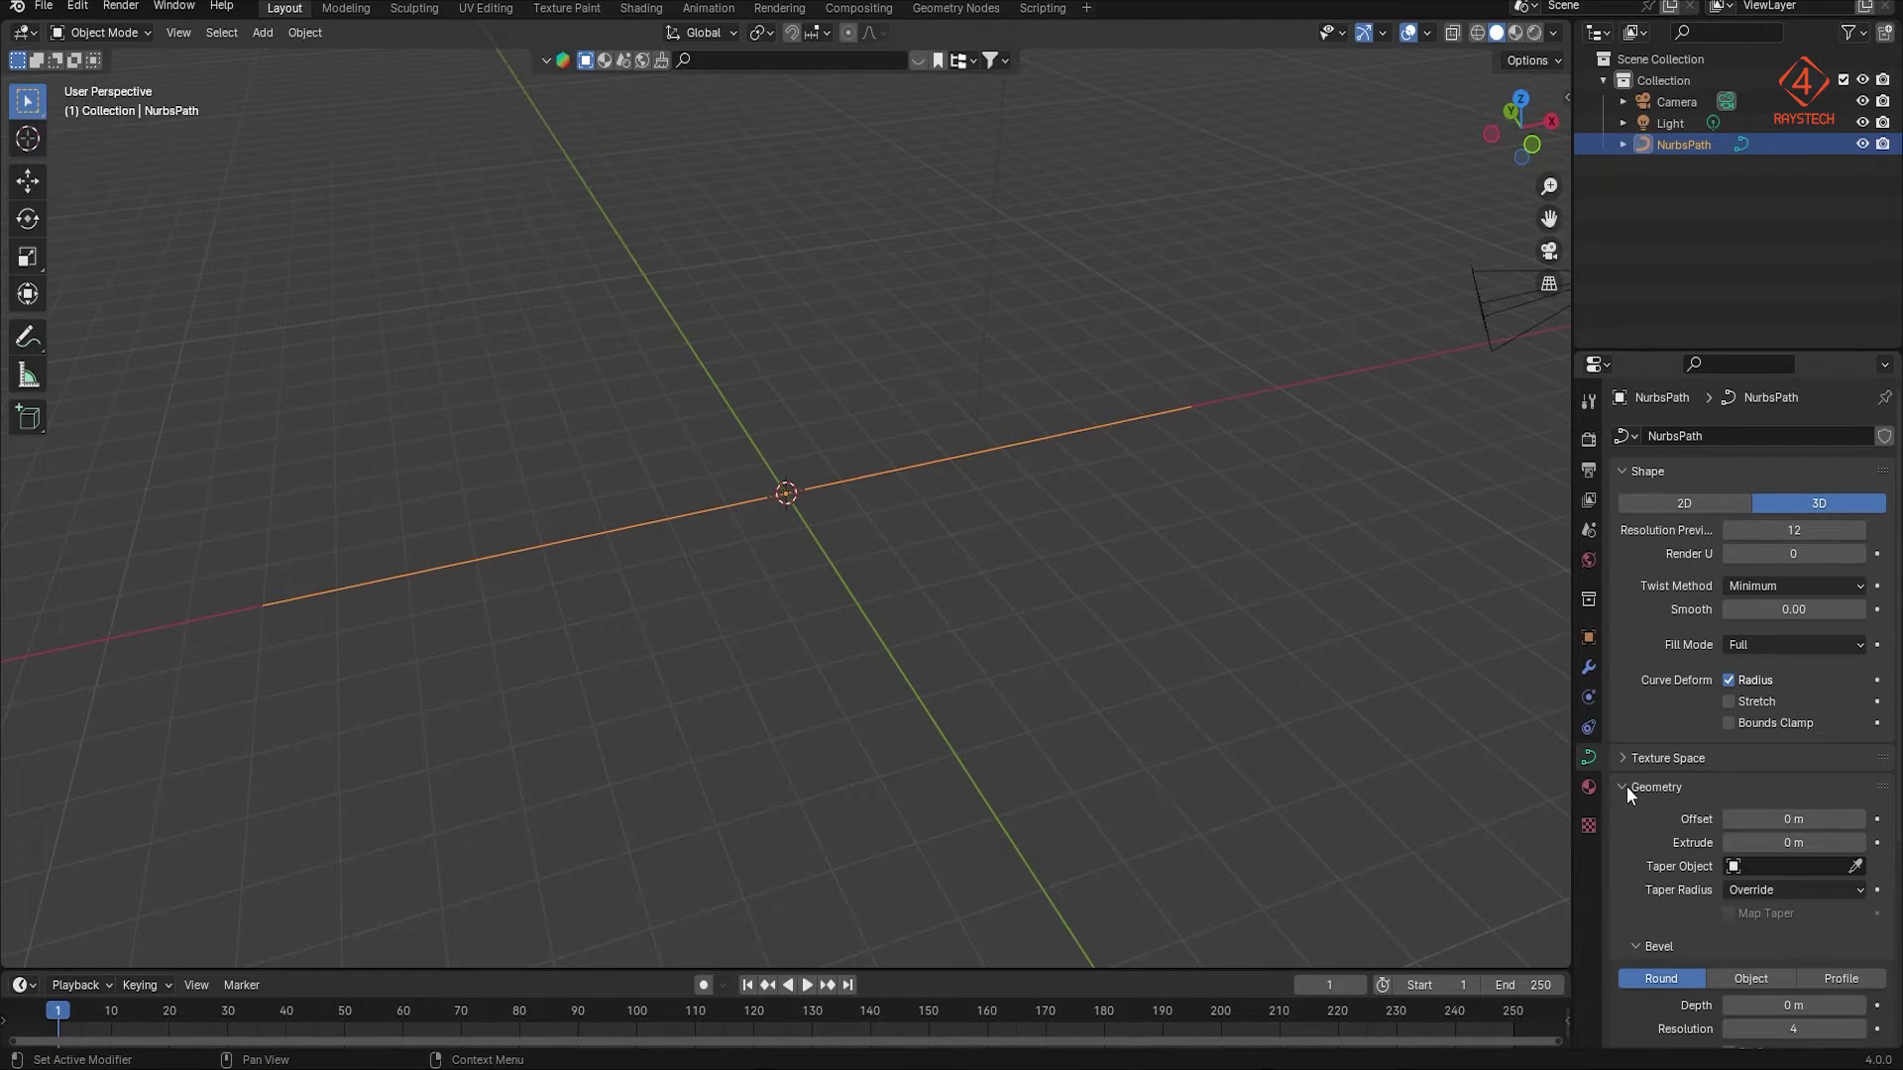
pyautogui.moveTo(1794, 842); pyautogui.dragTo(1883, 842)
# Step: Set the ribbon's X rotation to 90° so it lies flat
pyautogui.click(1589, 637)
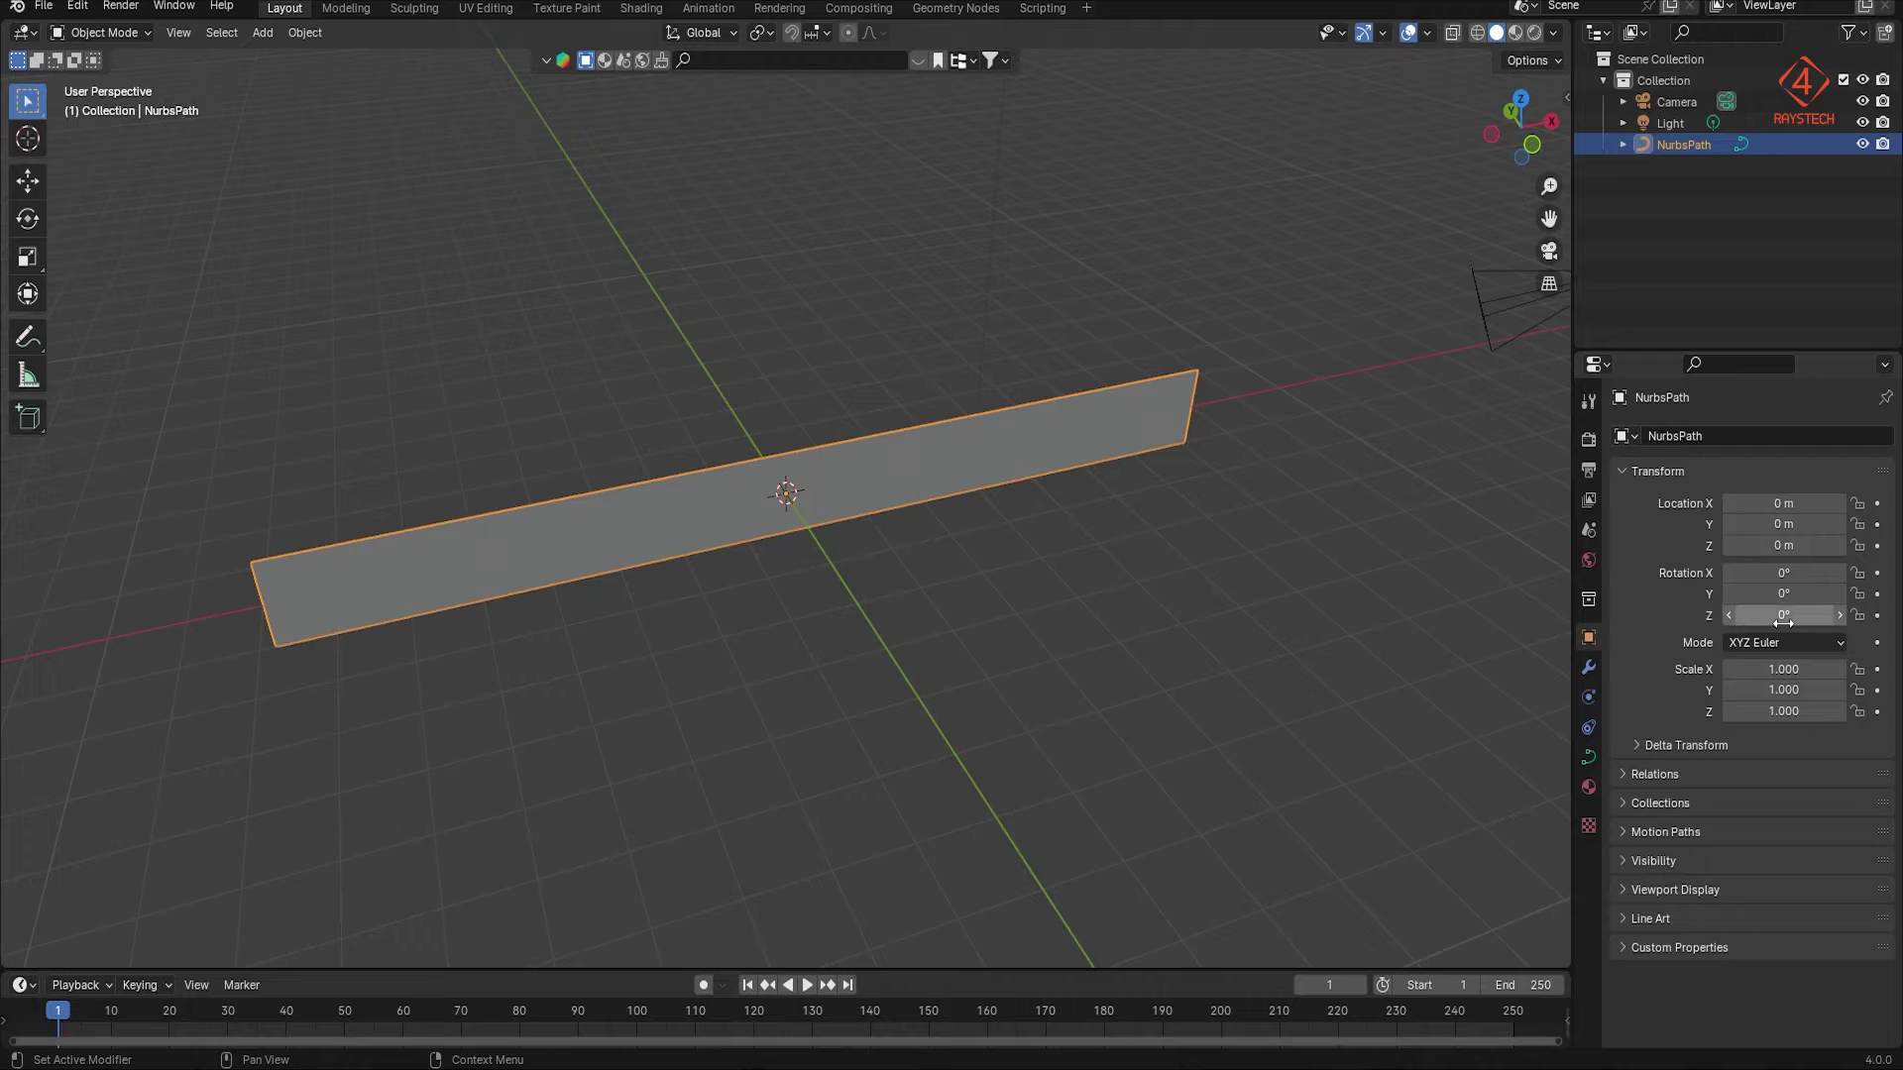
pyautogui.moveTo(1788, 573); pyautogui.dragTo(1790, 574)
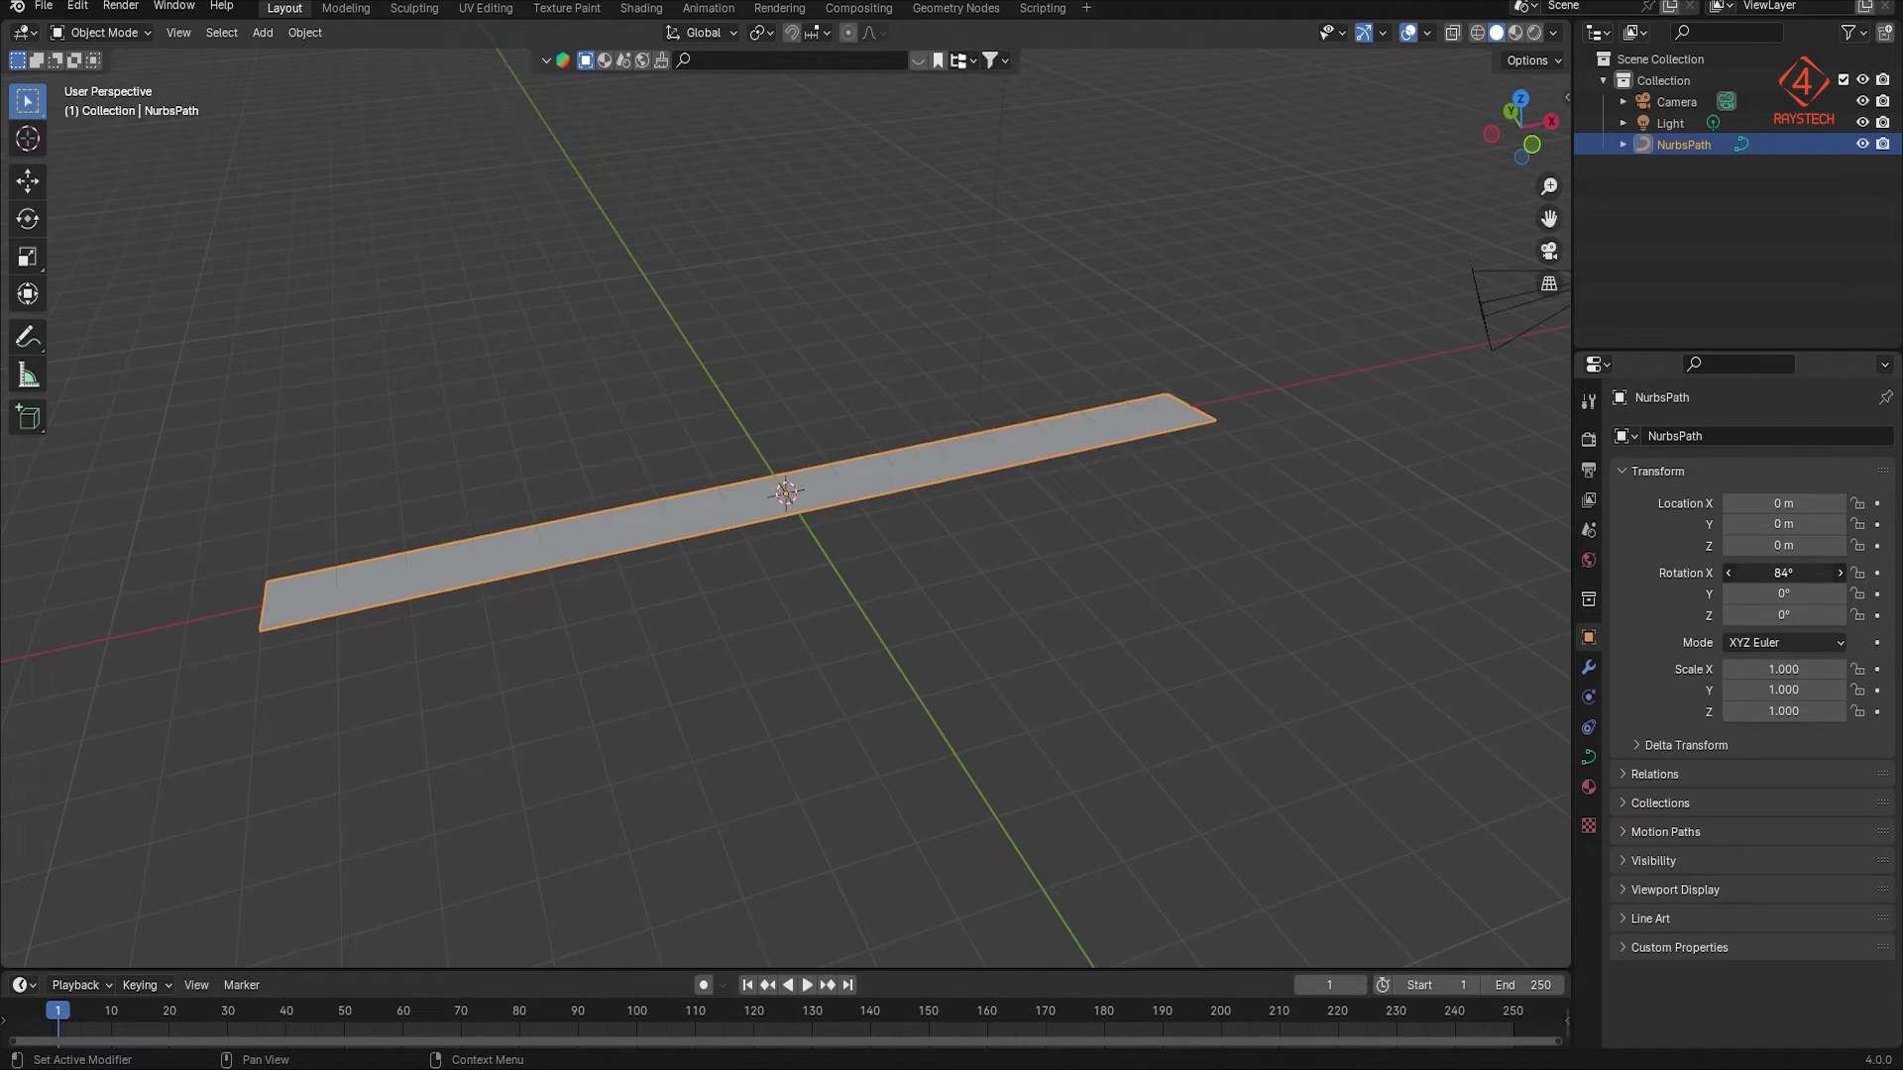
pyautogui.click(1790, 574)
pyautogui.write('90')
pyautogui.press('Return')
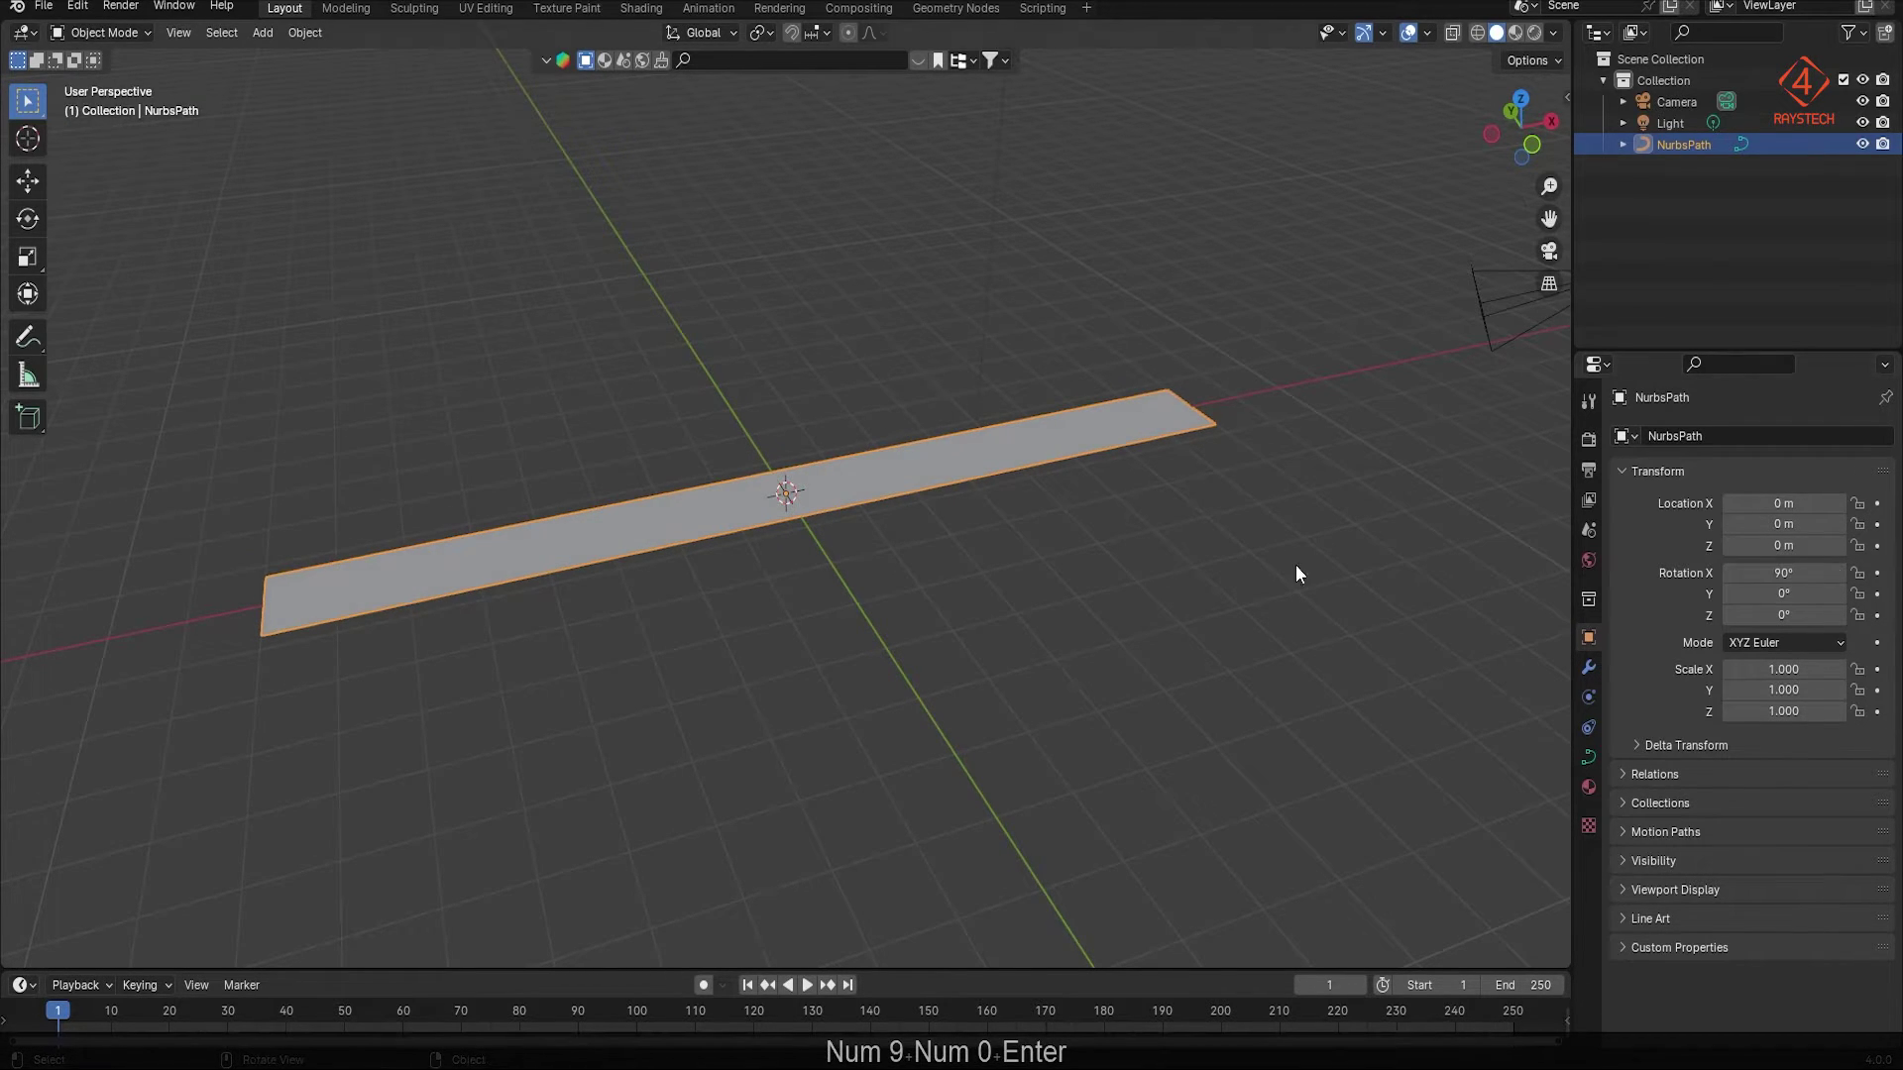
pyautogui.moveTo(878, 574); pyautogui.dragTo(890, 549, button='middle')
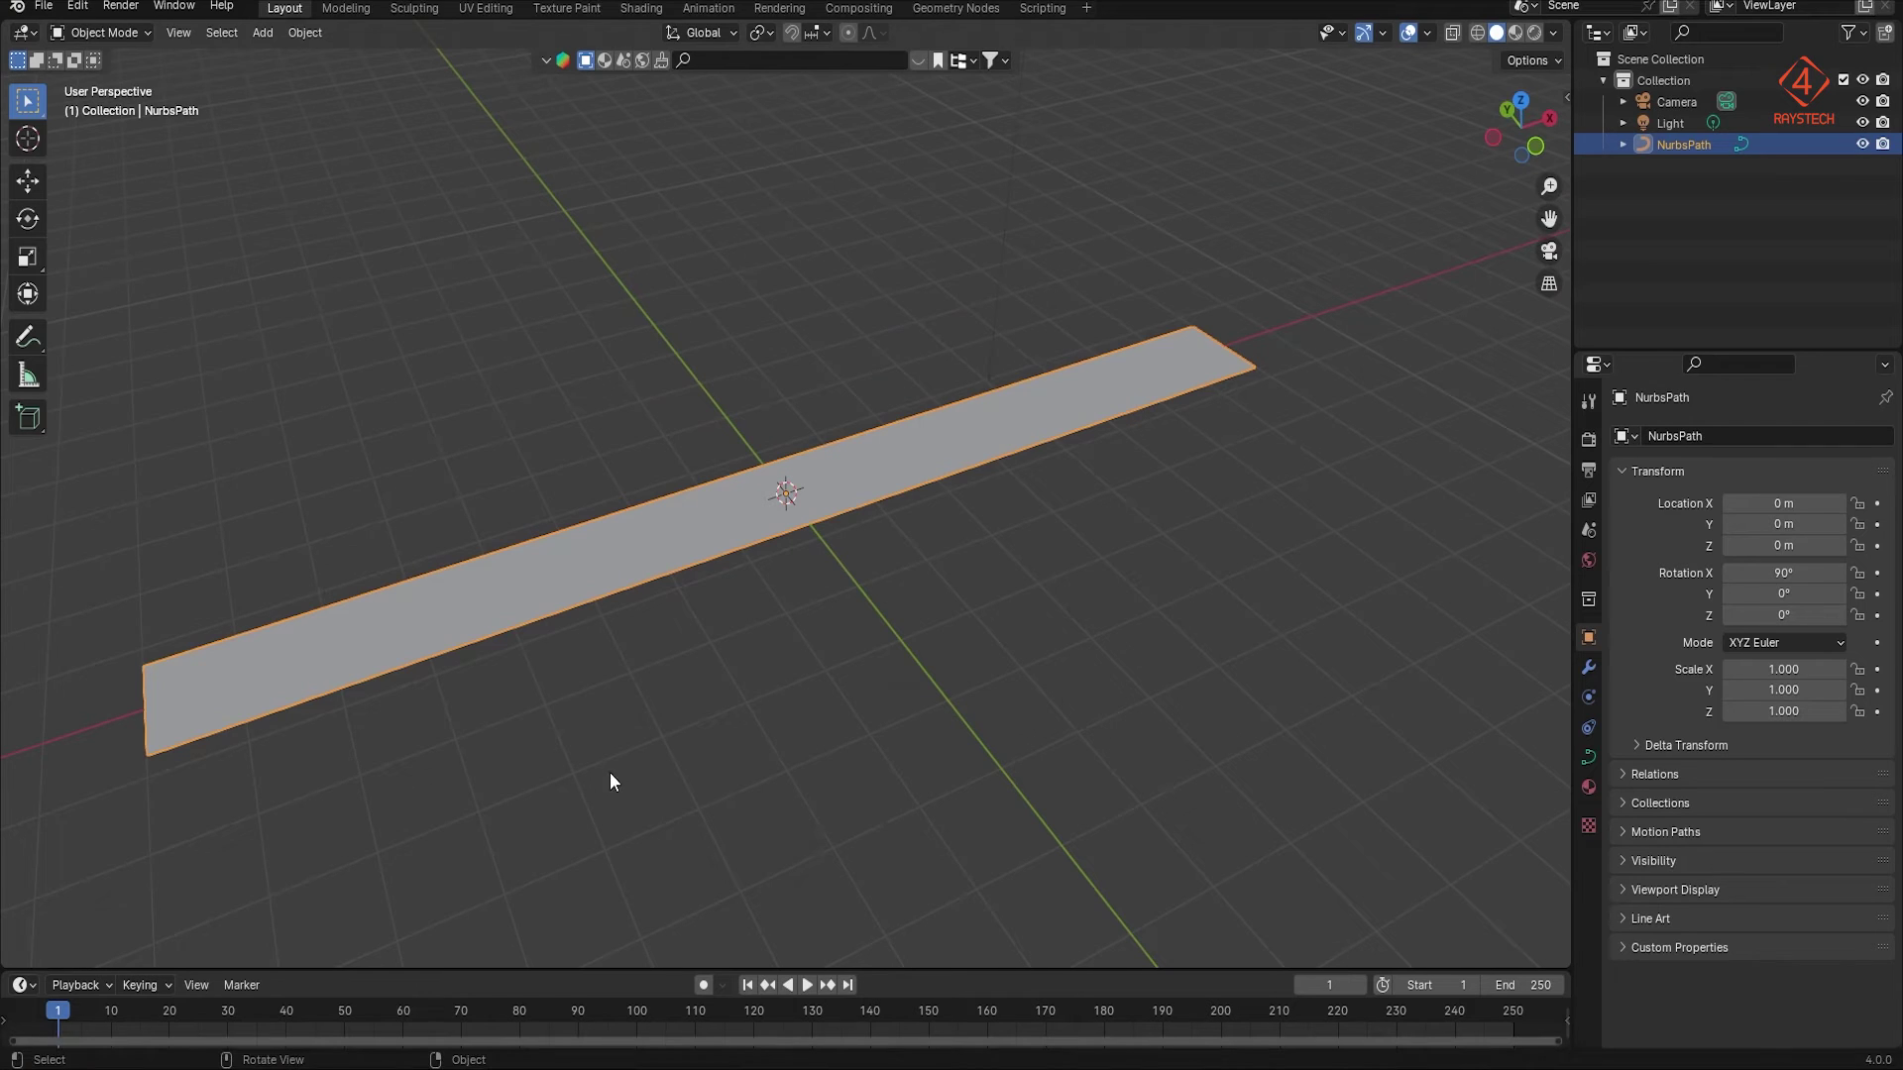
pyautogui.keyDown('shift'); pyautogui.moveTo(734, 730); pyautogui.dragTo(808, 637, button='middle'); pyautogui.keyUp('shift')
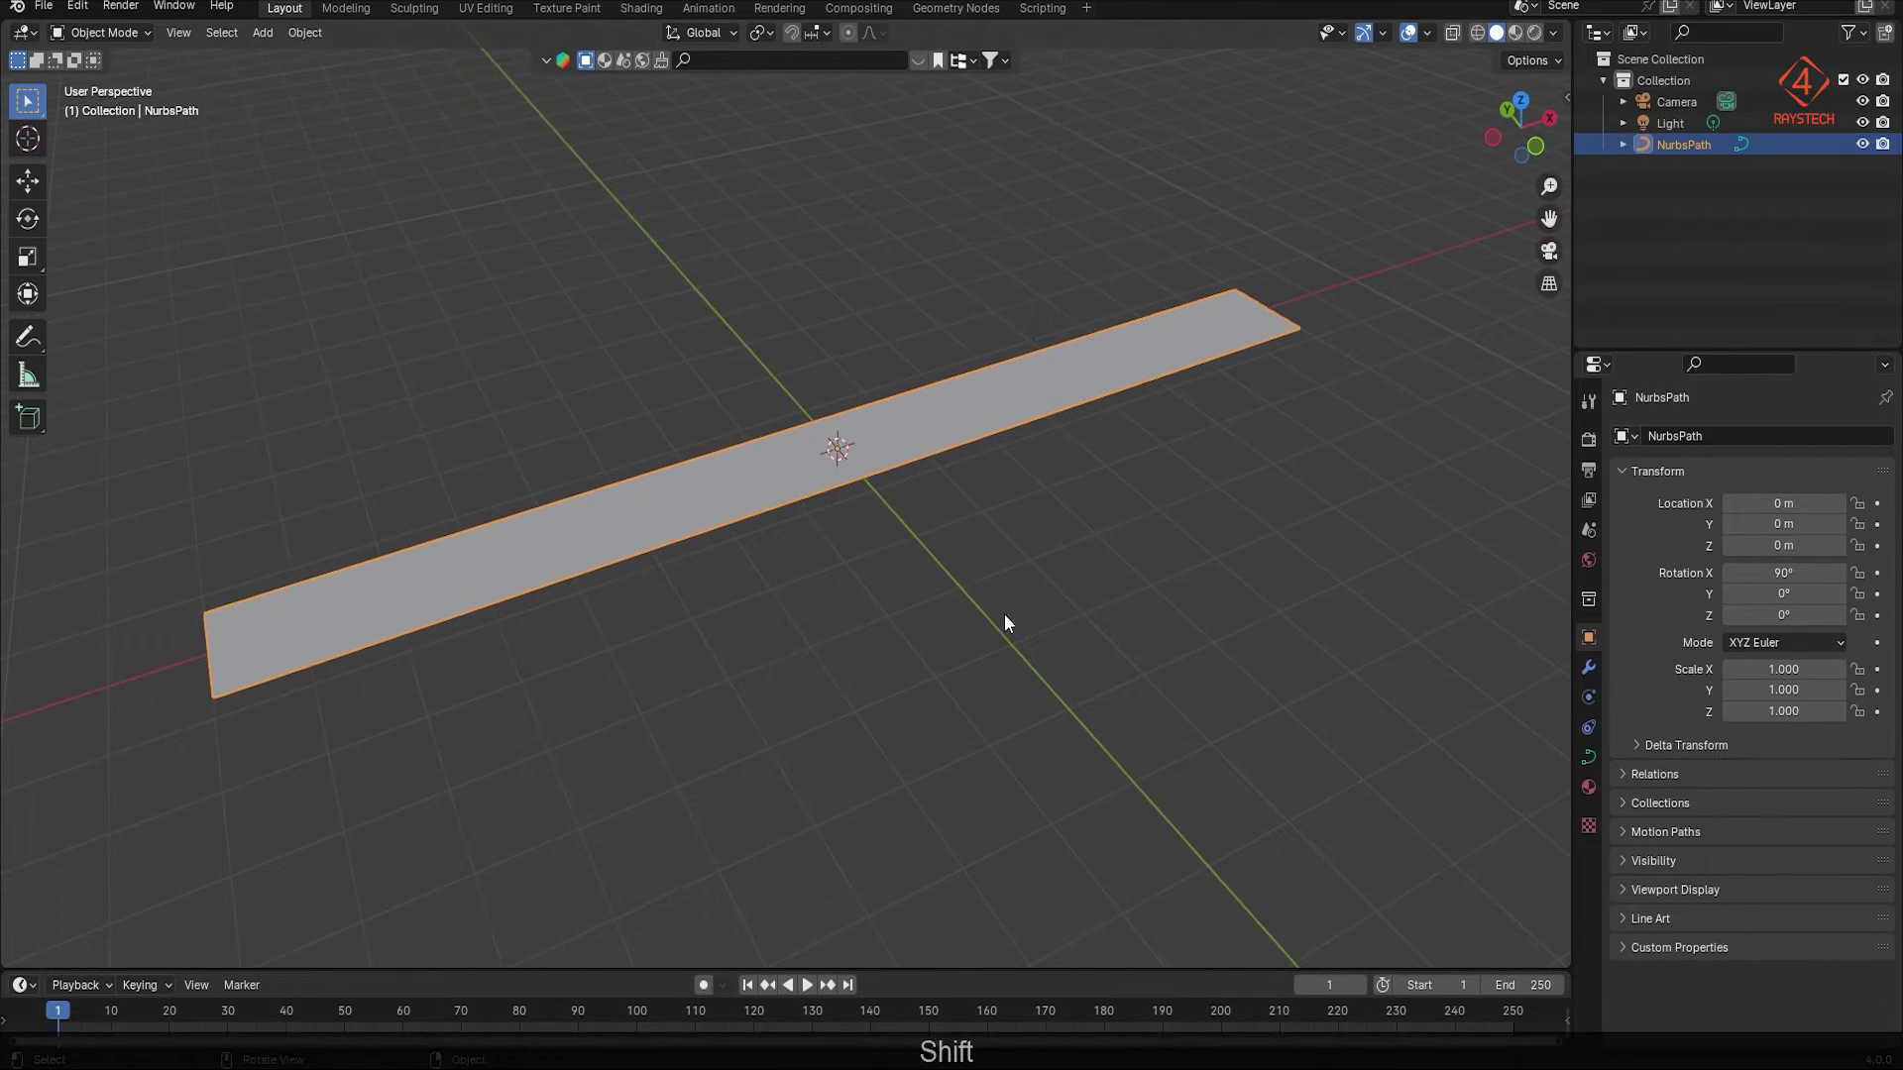
# Step: Switch the viewport to material preview and make the enlarged lower area a Shader Editor
pyautogui.click(1514, 38)
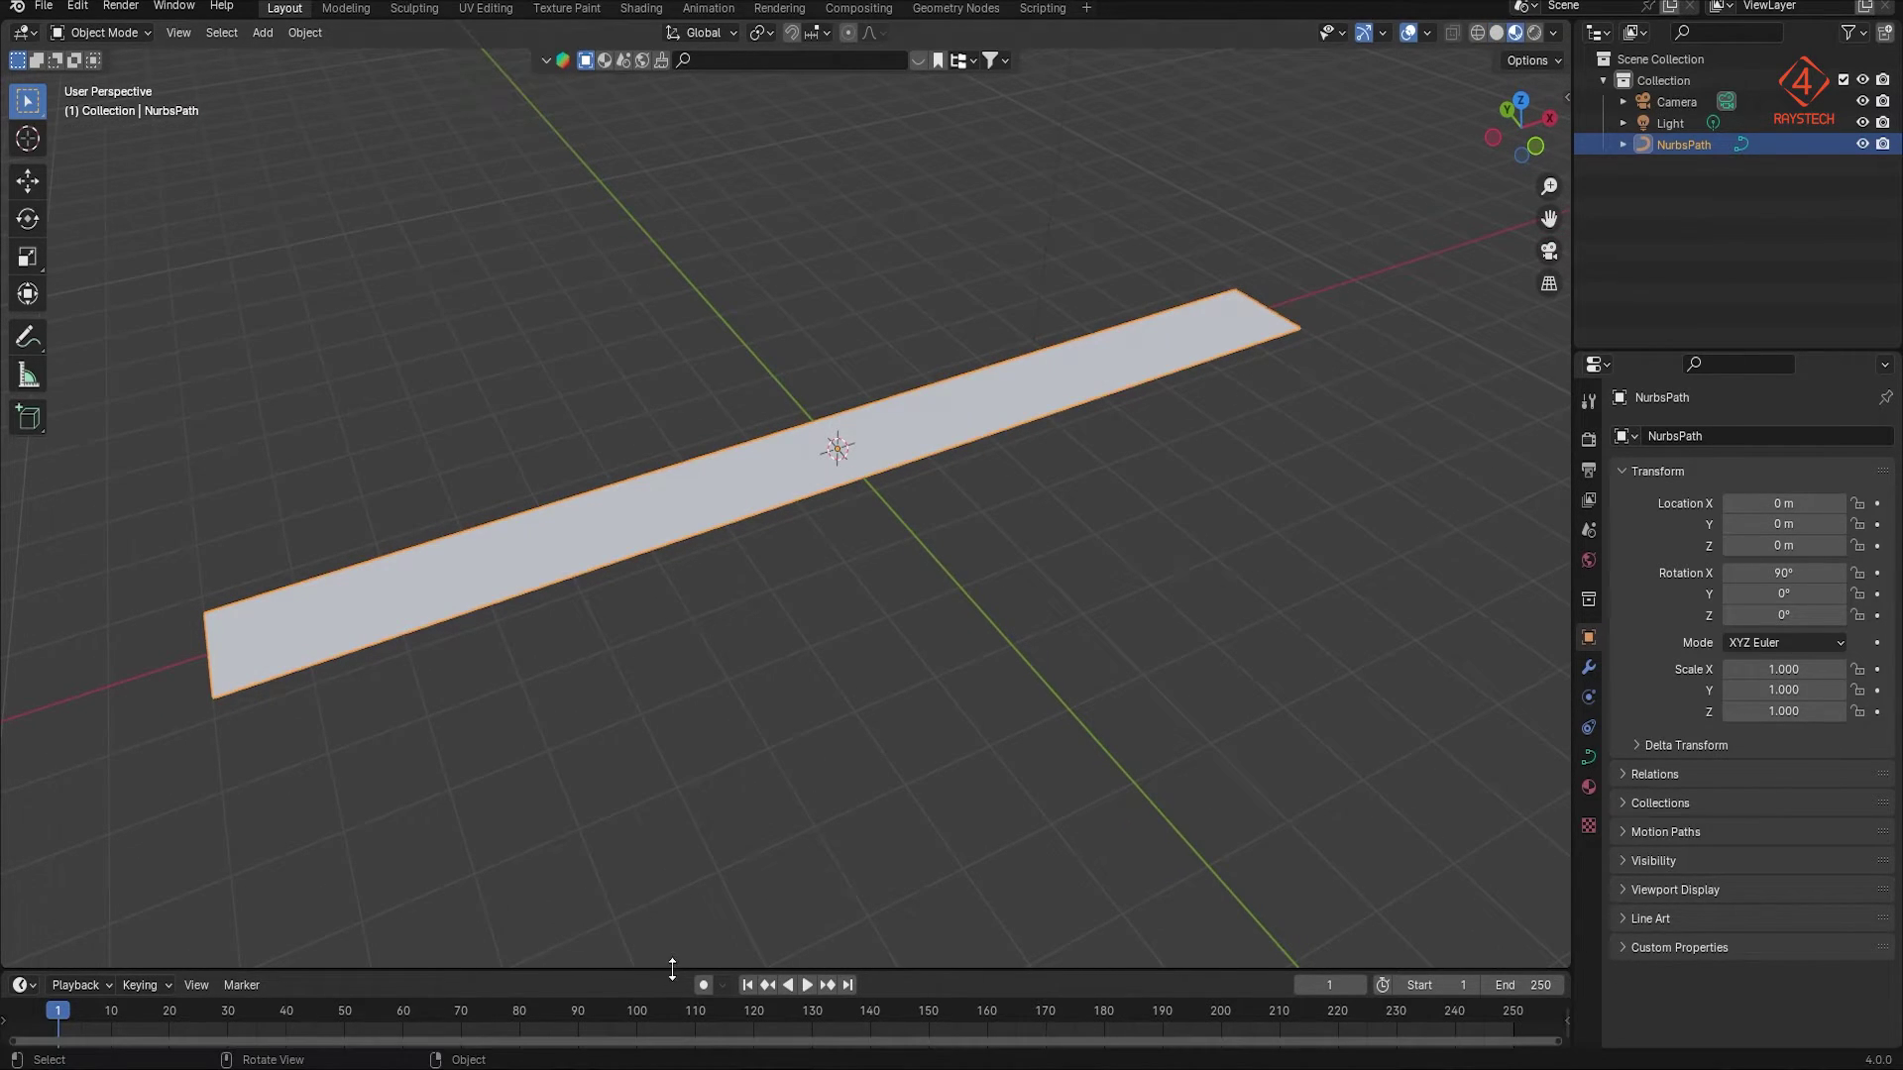
pyautogui.moveTo(671, 969)
pyautogui.mouseDown()
pyautogui.moveTo(670, 801)
pyautogui.moveTo(557, 751)
pyautogui.mouseUp()
pyautogui.click(26, 756)
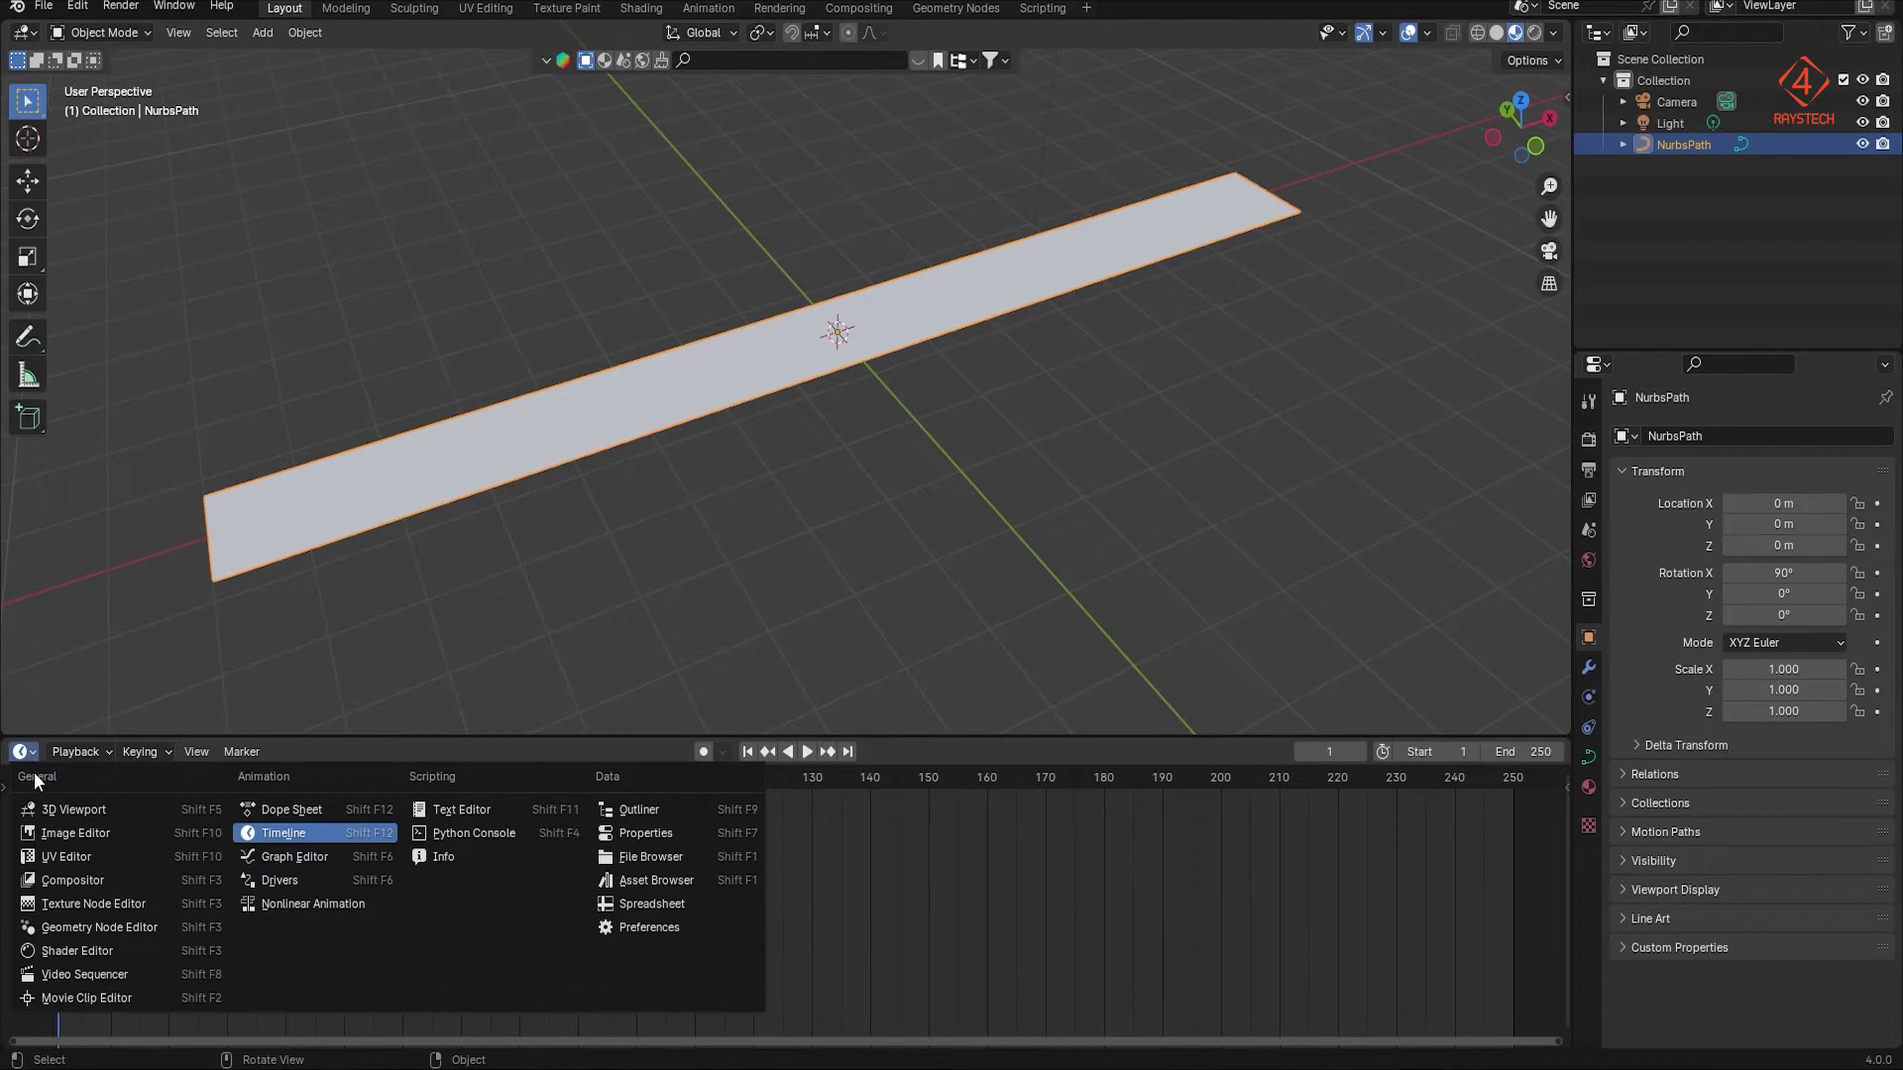
pyautogui.click(80, 949)
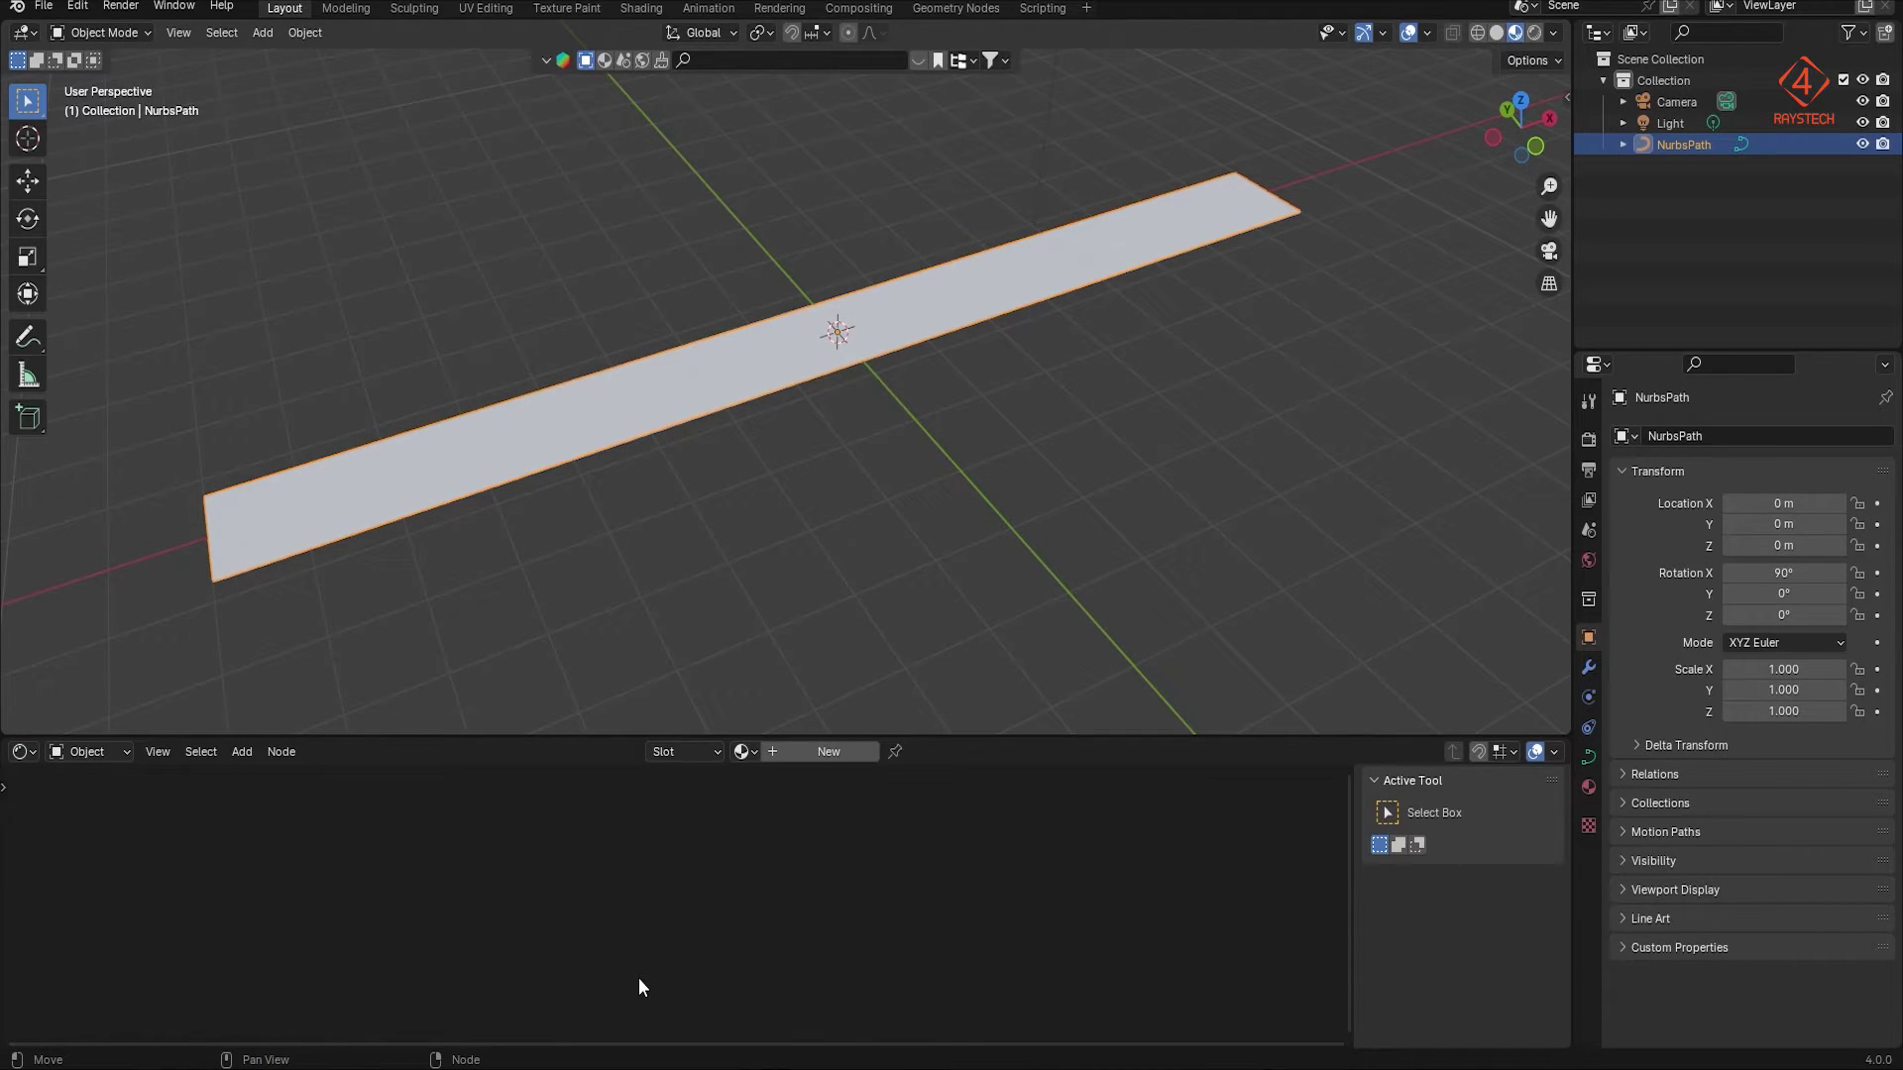
# Step: Create a new material for the strip and frame its nodes
pyautogui.click(830, 754)
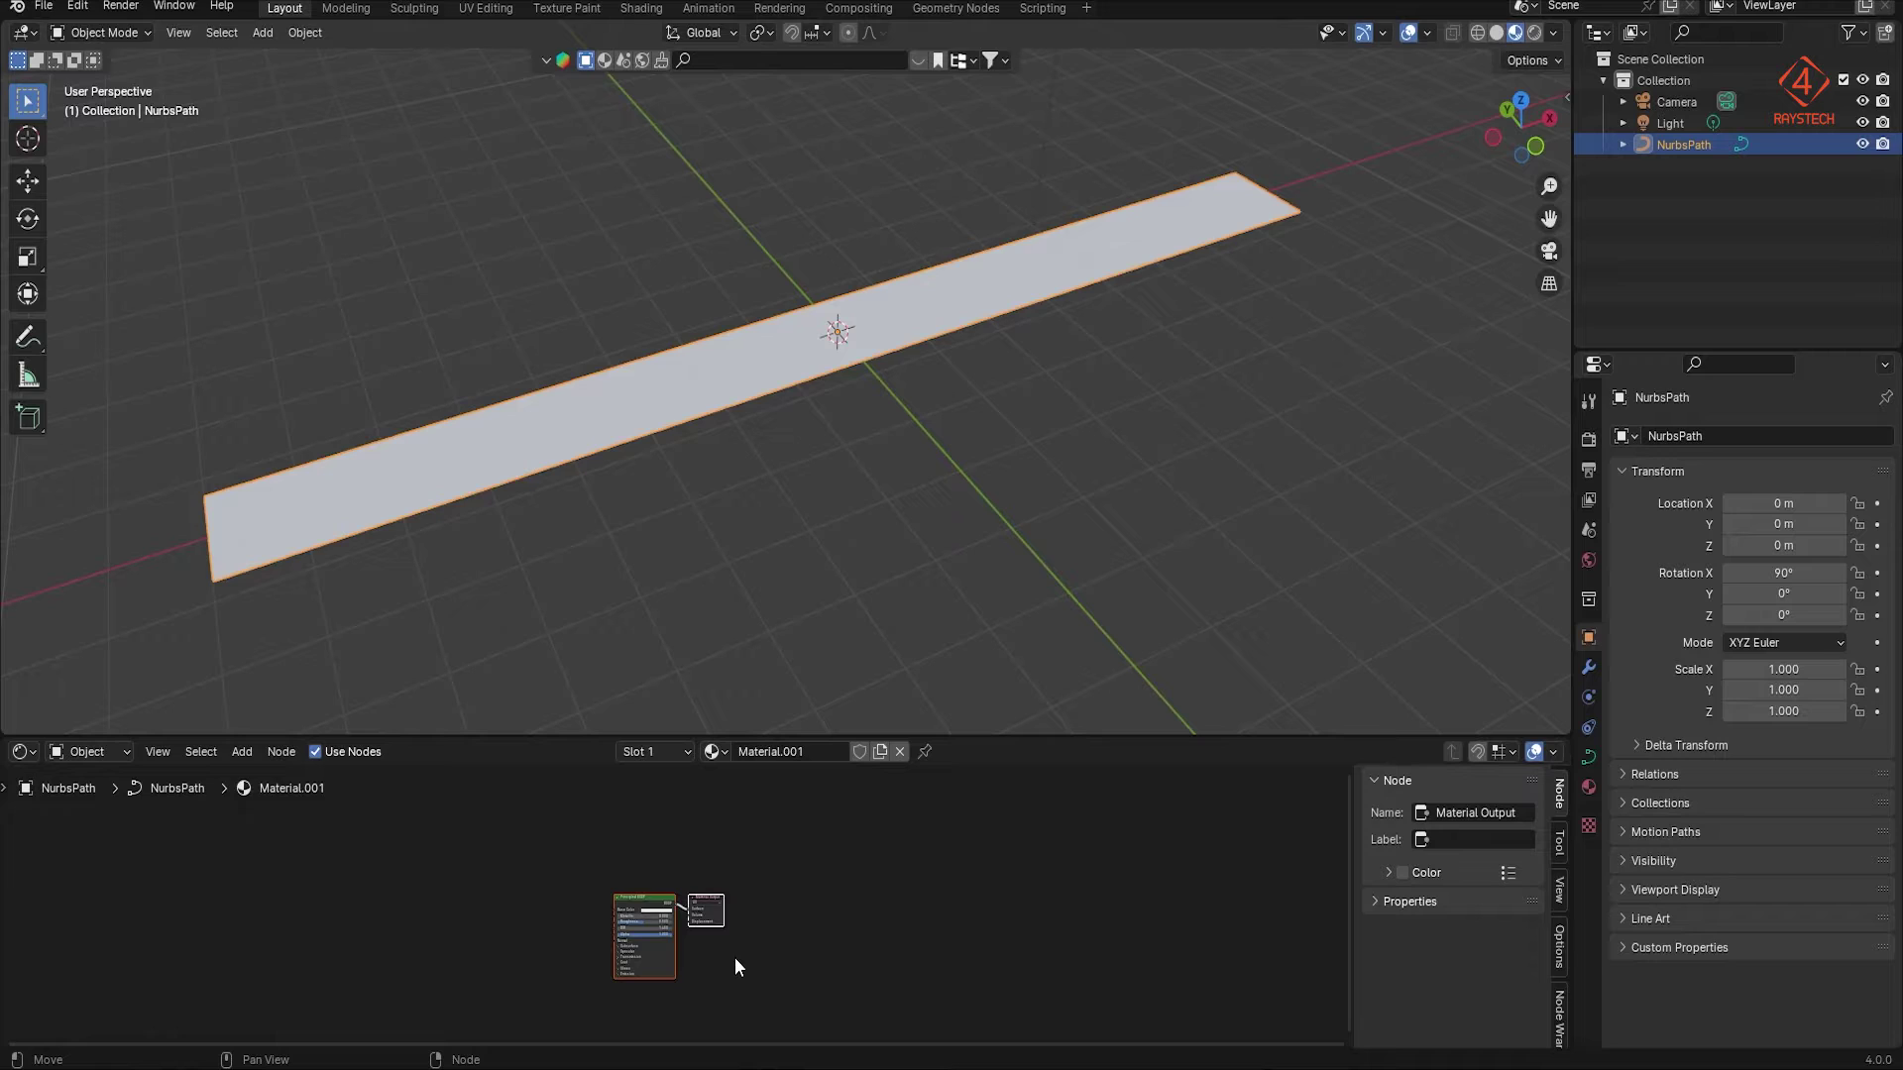
pyautogui.press('Home')
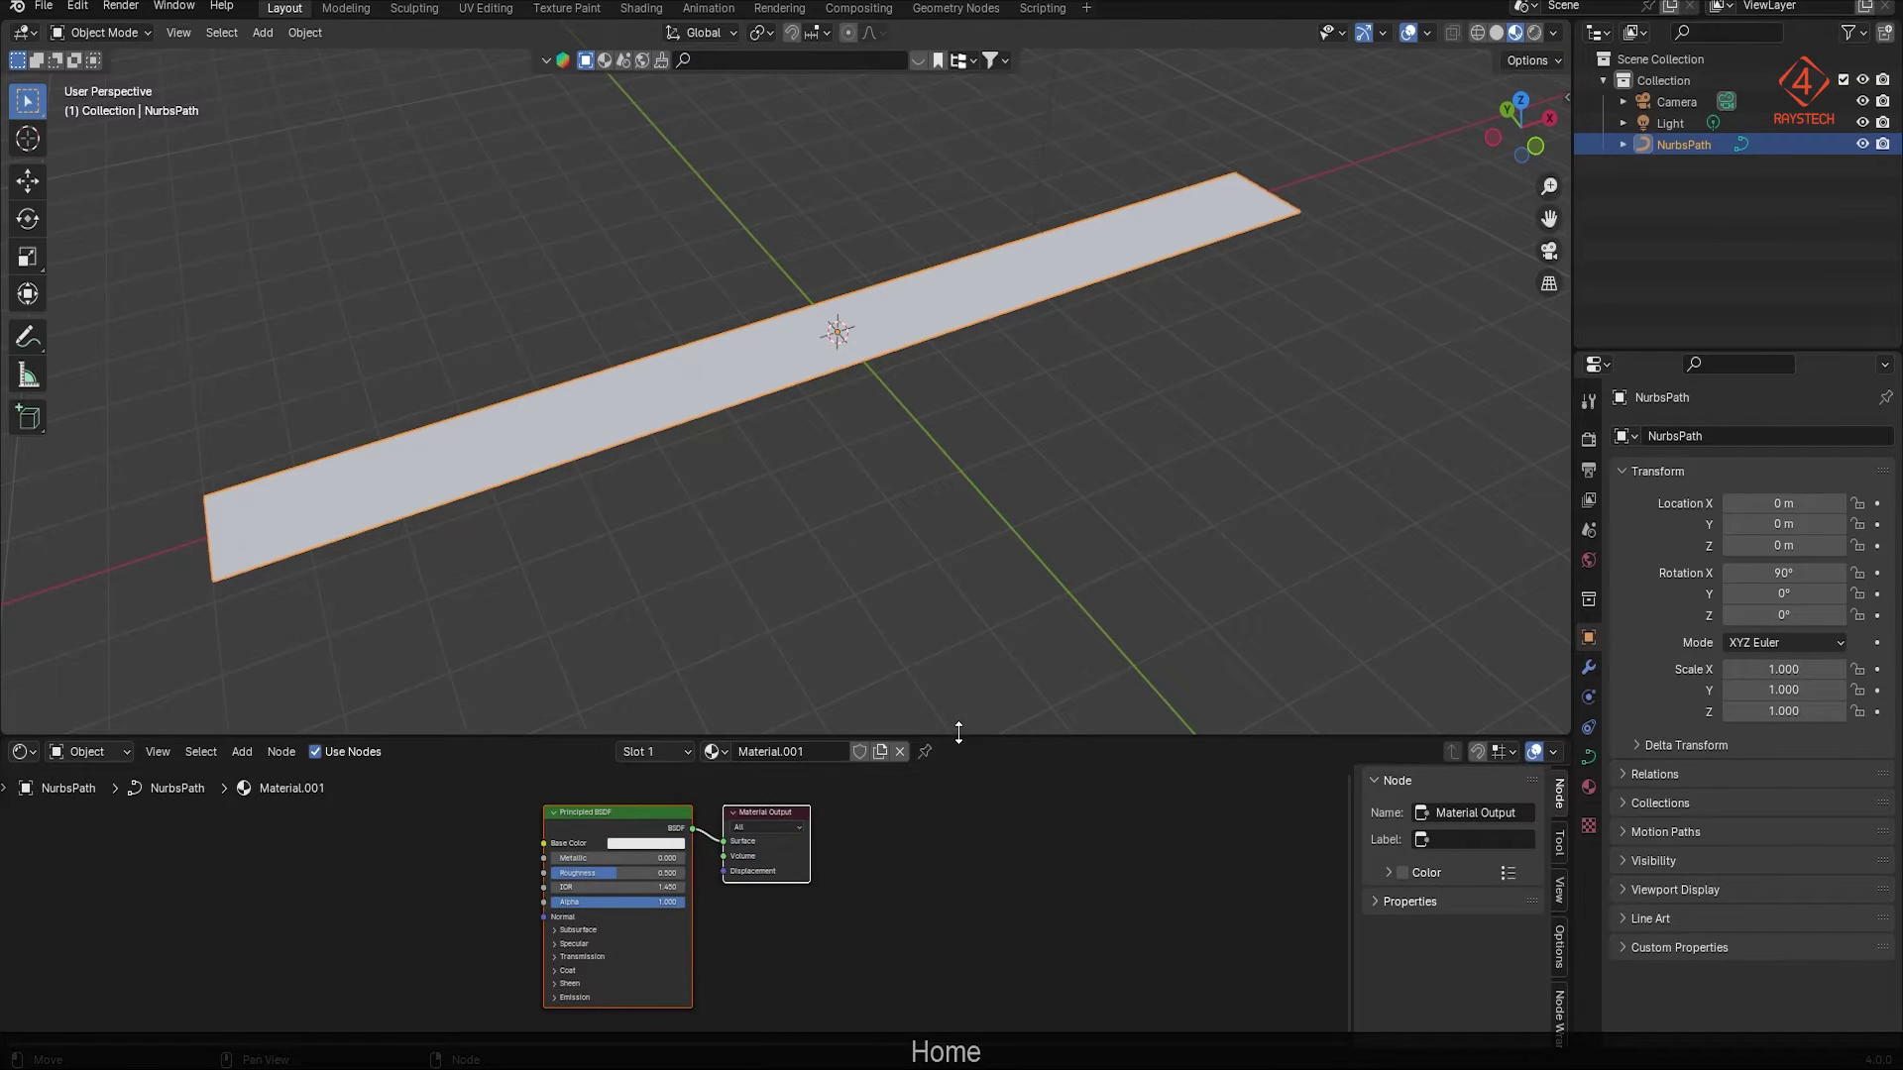
pyautogui.moveTo(959, 732); pyautogui.dragTo(951, 622)
pyautogui.press('Home')
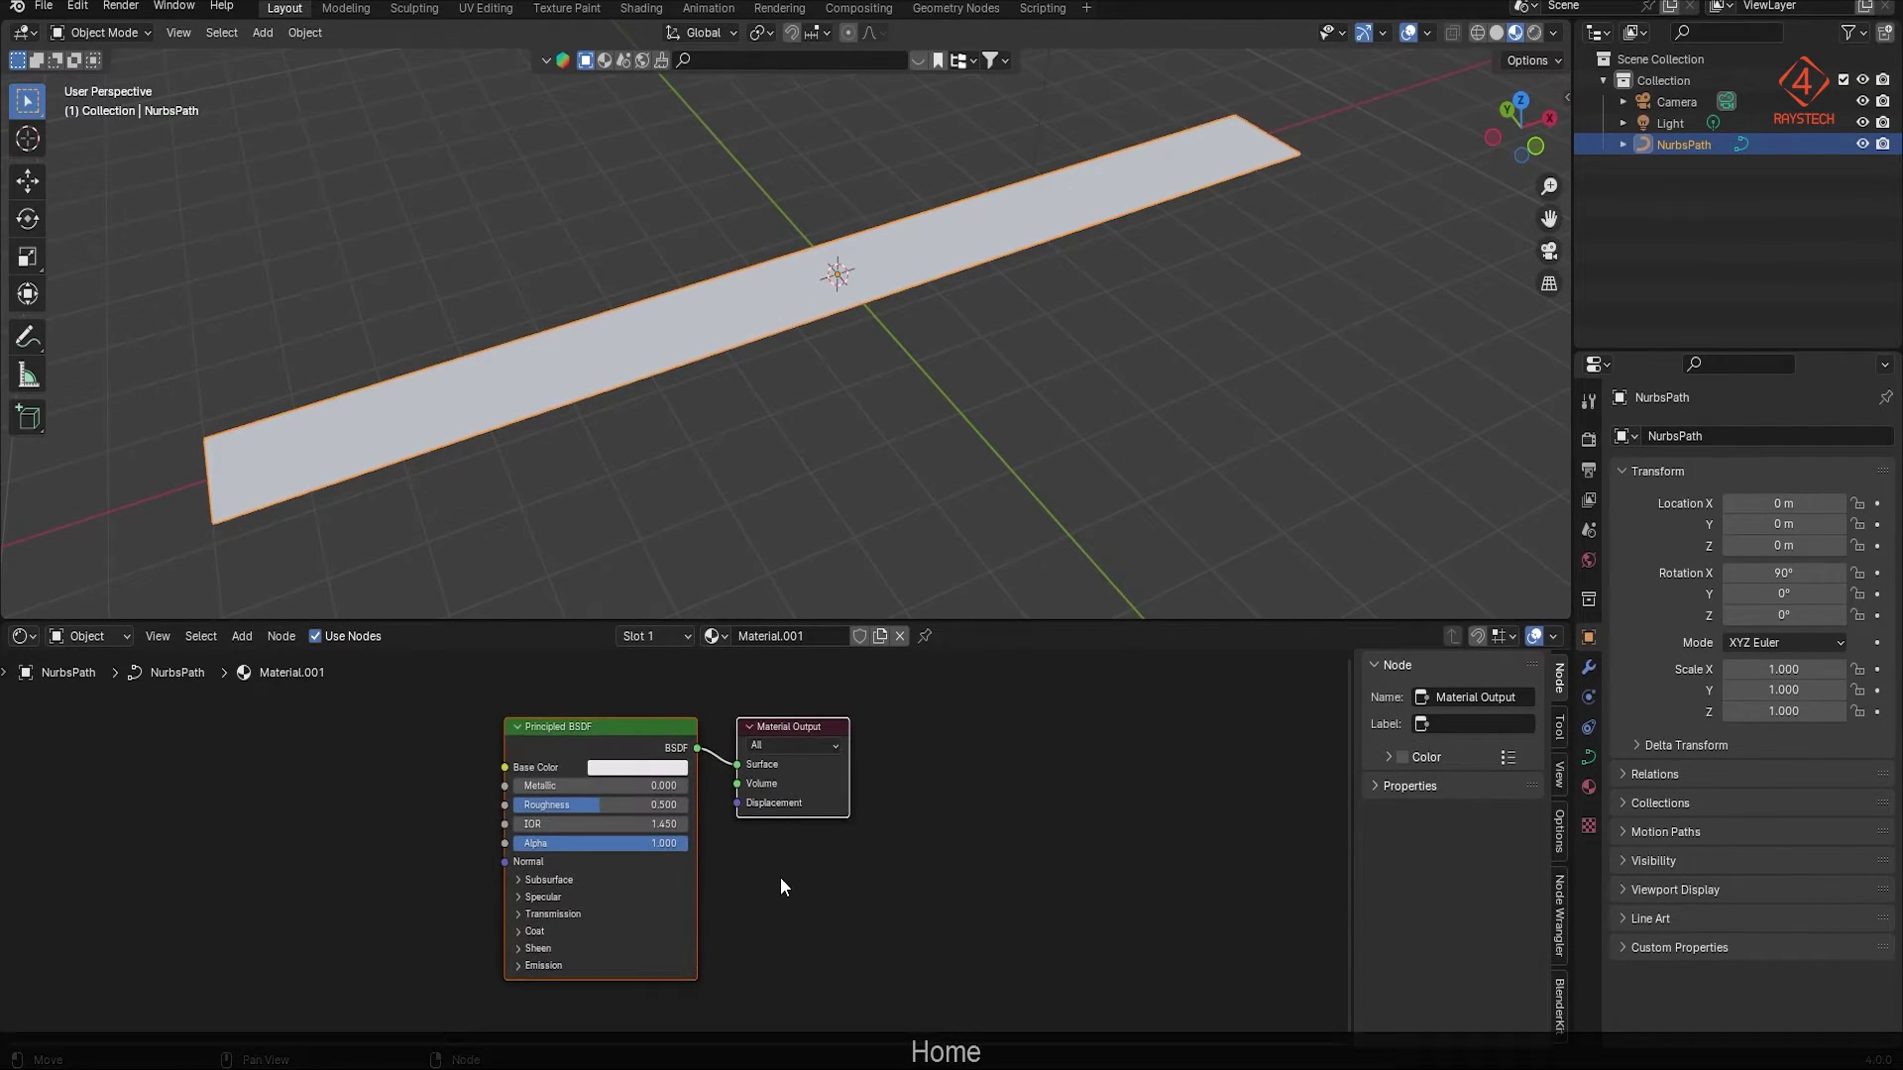
pyautogui.moveTo(781, 887); pyautogui.dragTo(999, 875, button='middle')
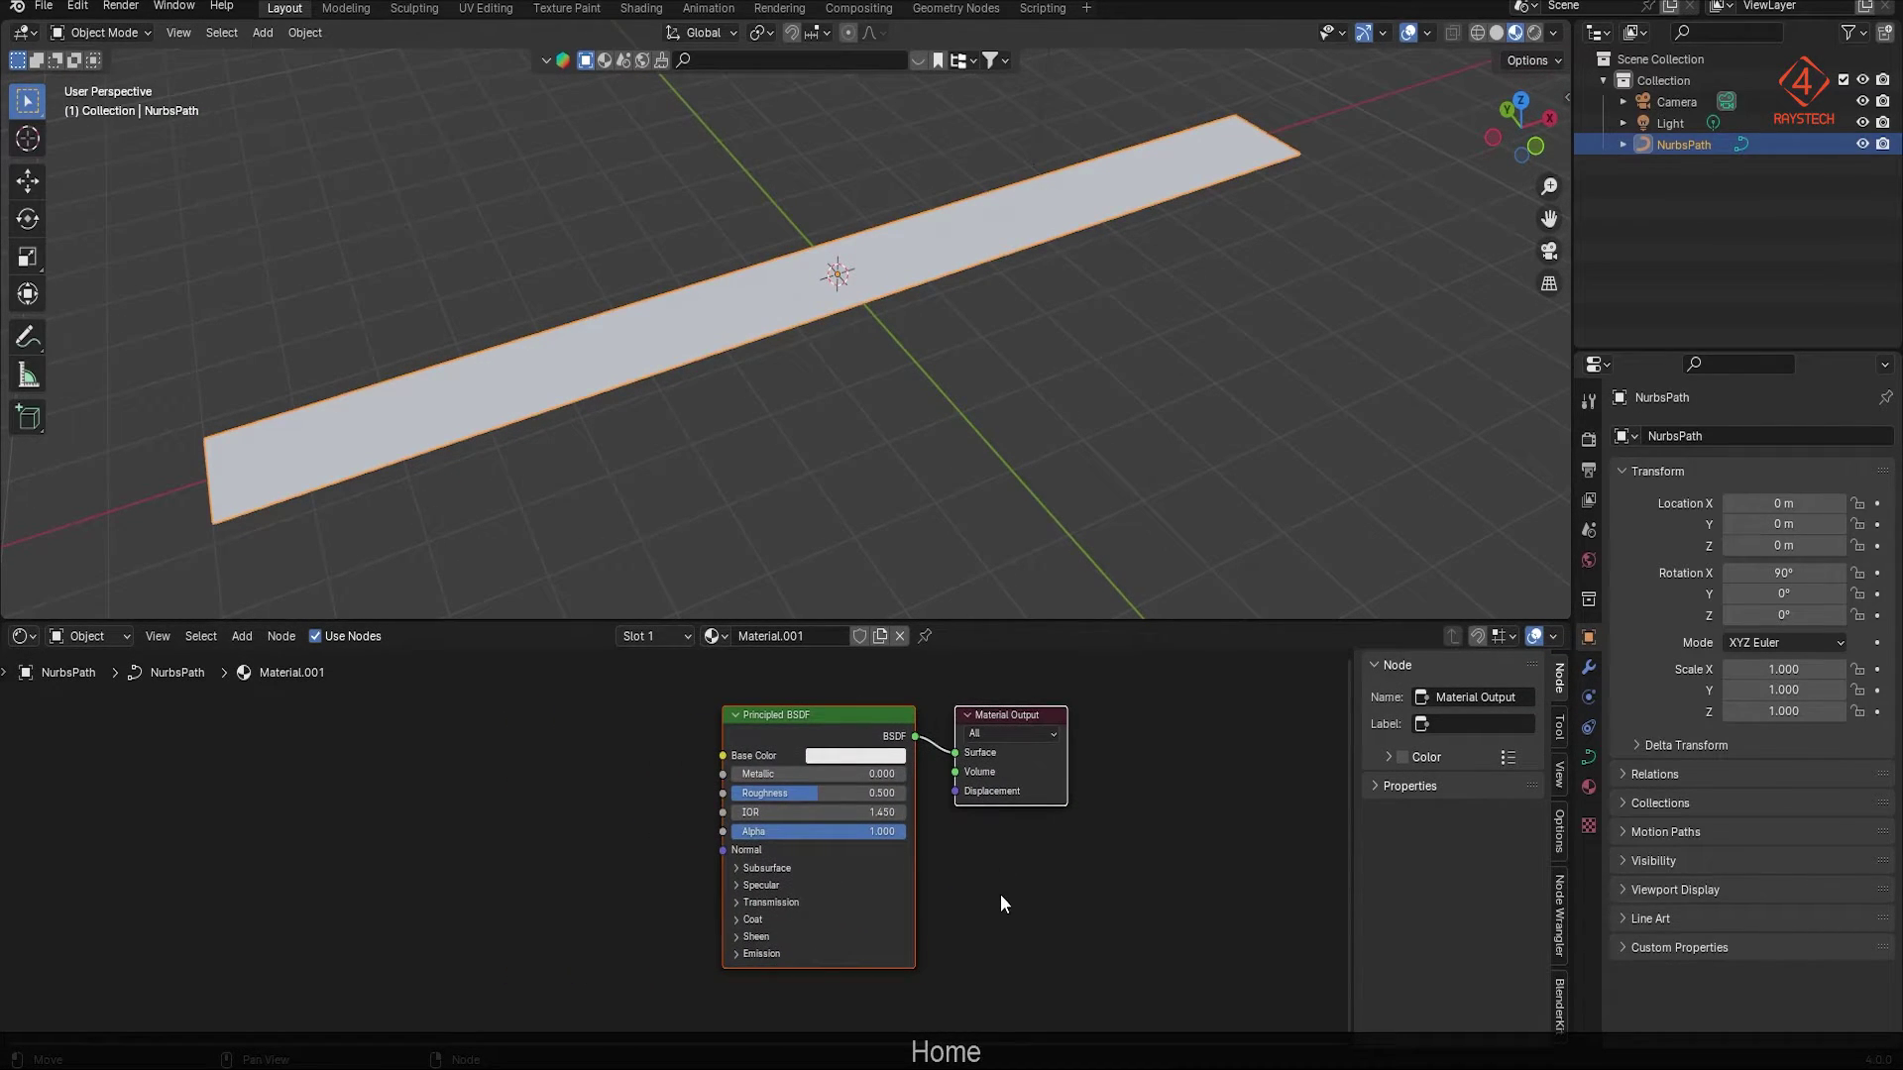
pyautogui.click(1005, 1066)
pyautogui.click(1076, 337)
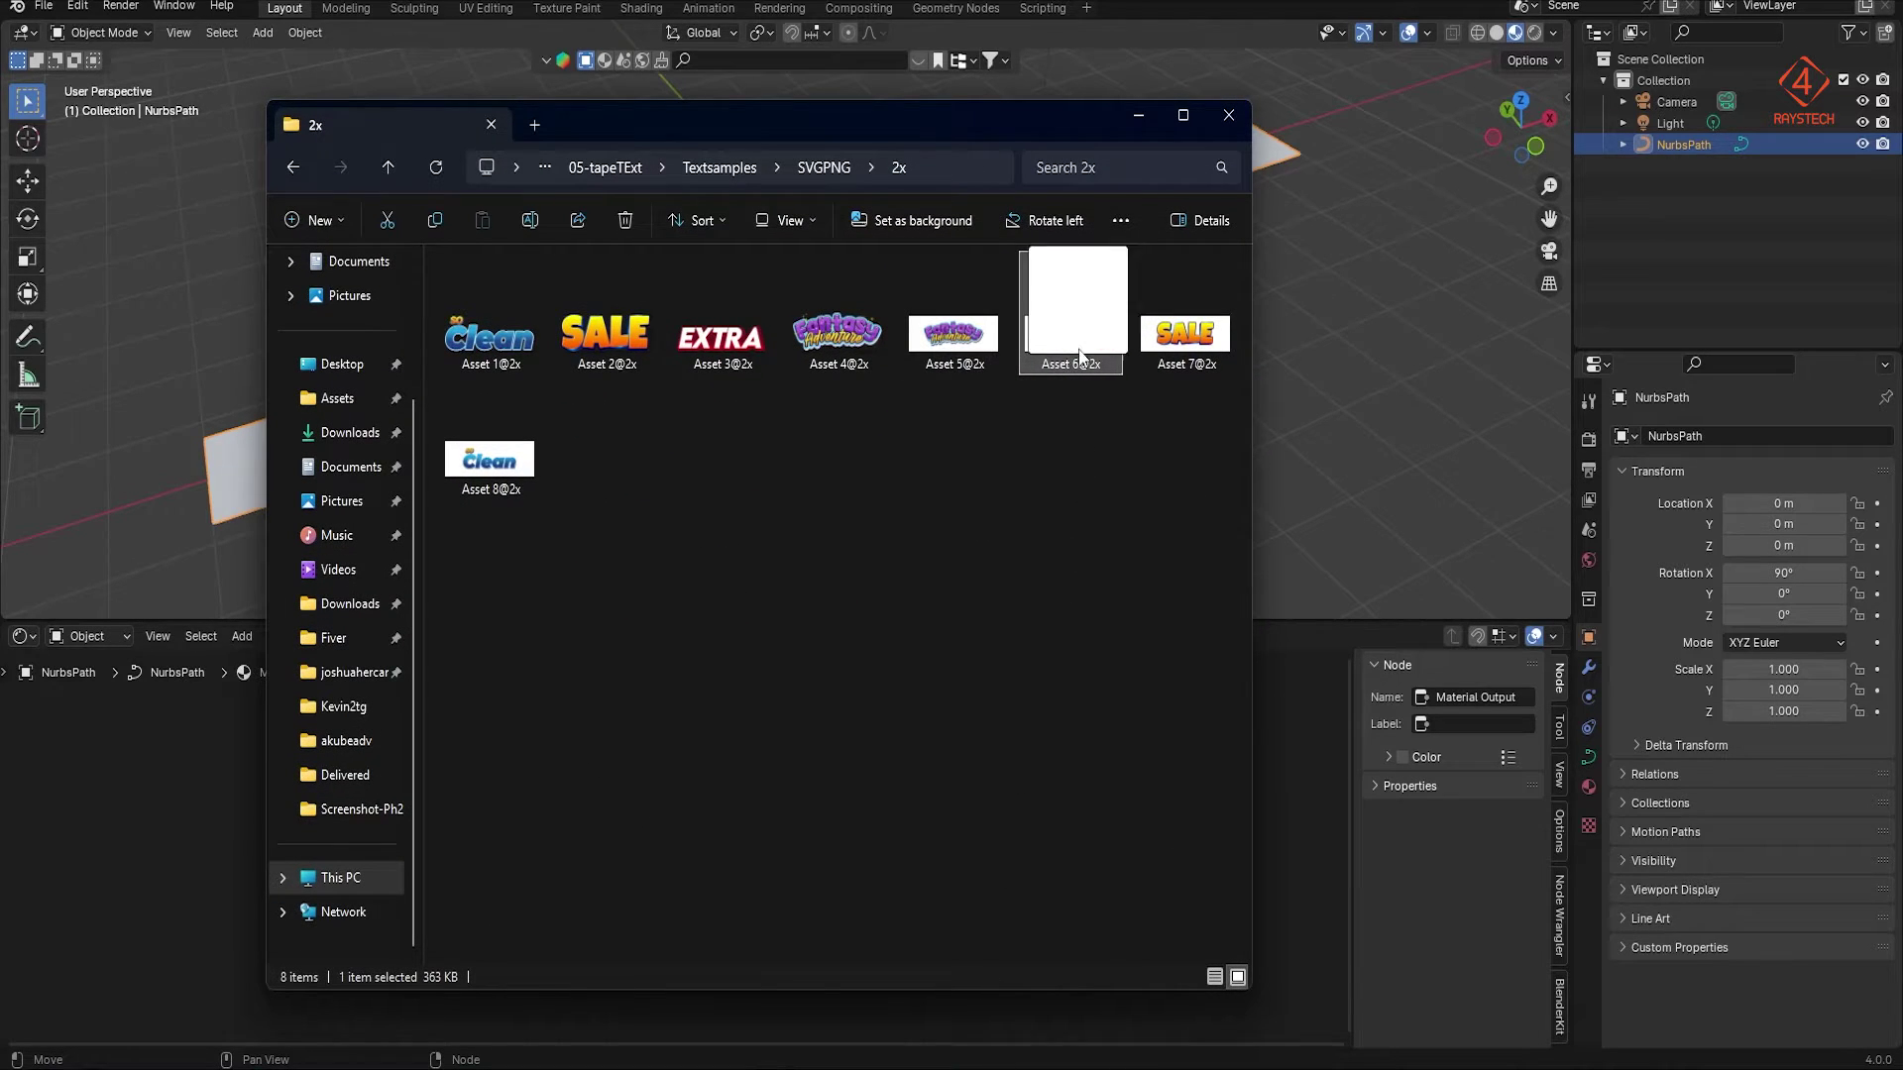
pyautogui.moveTo(1080, 356); pyautogui.dragTo(169, 828)
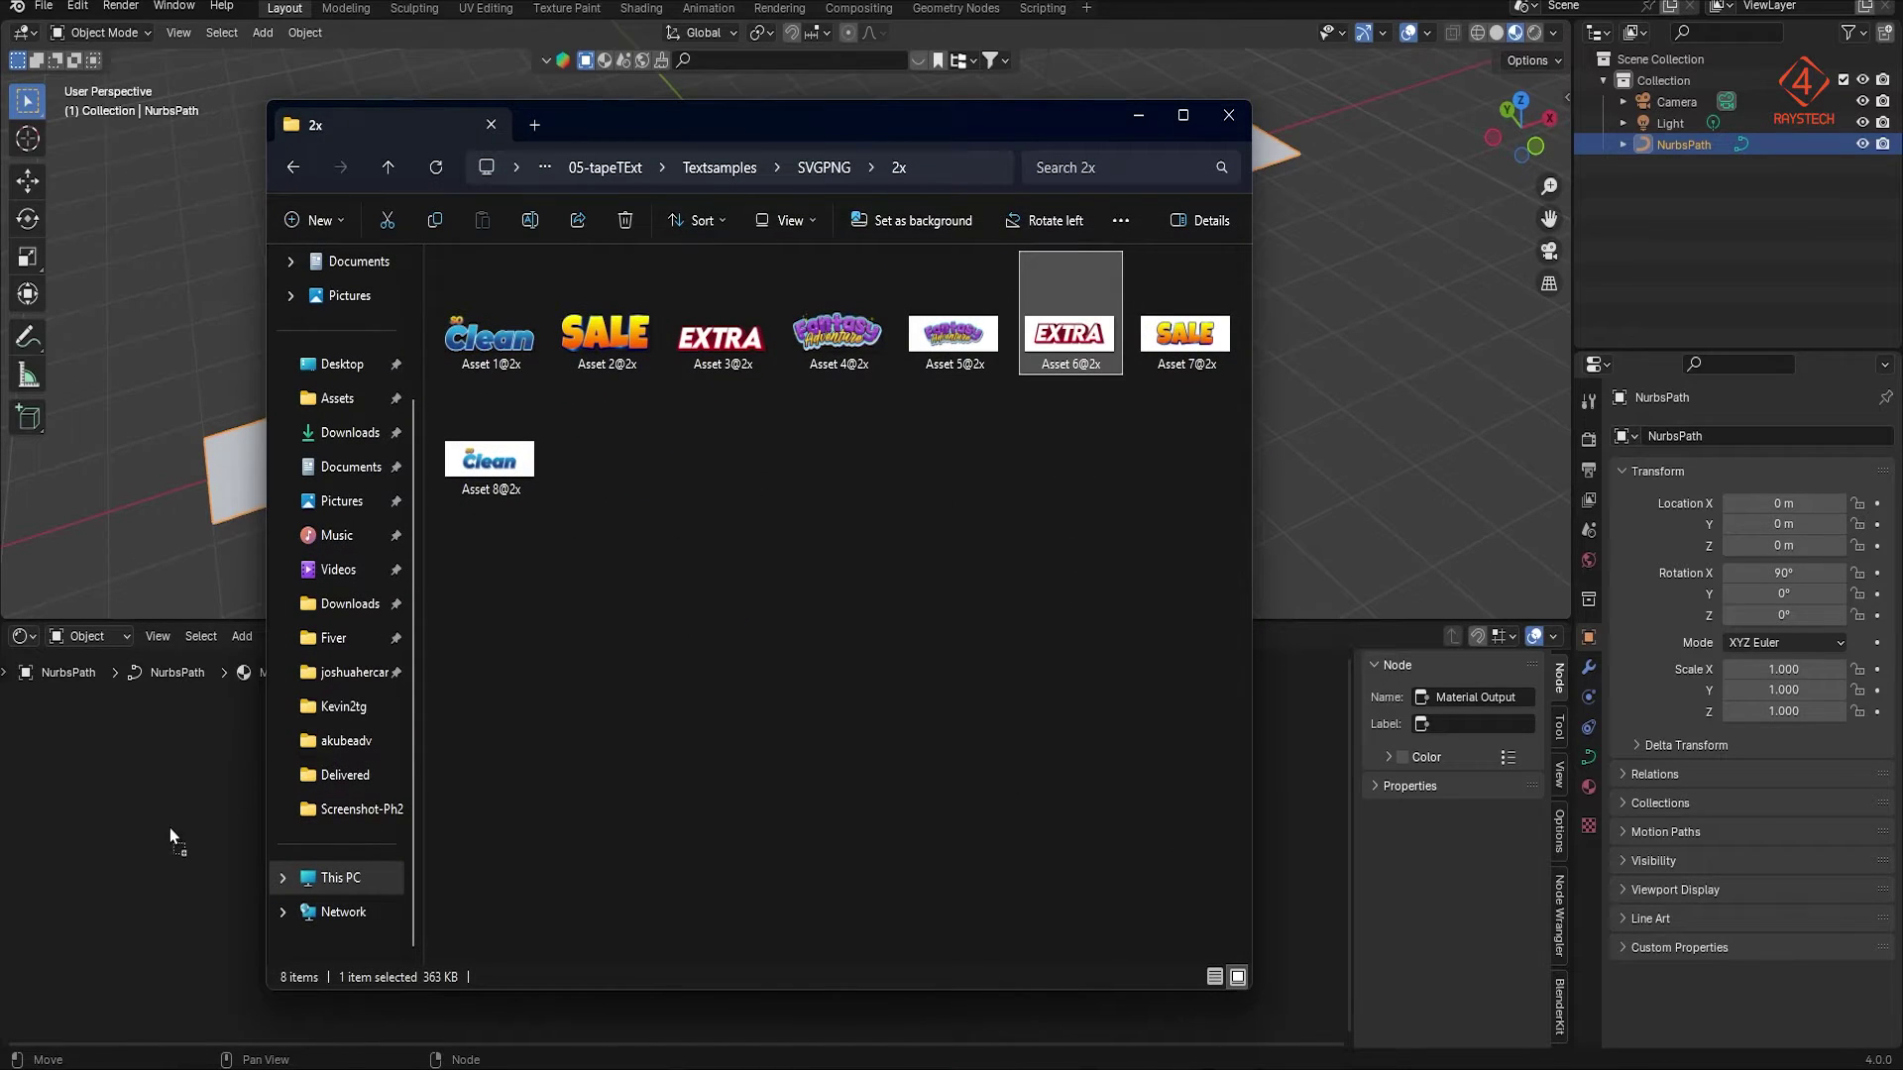
pyautogui.click(1145, 117)
# Step: Link the Image Texture Color to Principled BSDF Base Color and inspect the EXTRA strip
pyautogui.moveTo(258, 830); pyautogui.dragTo(722, 755)
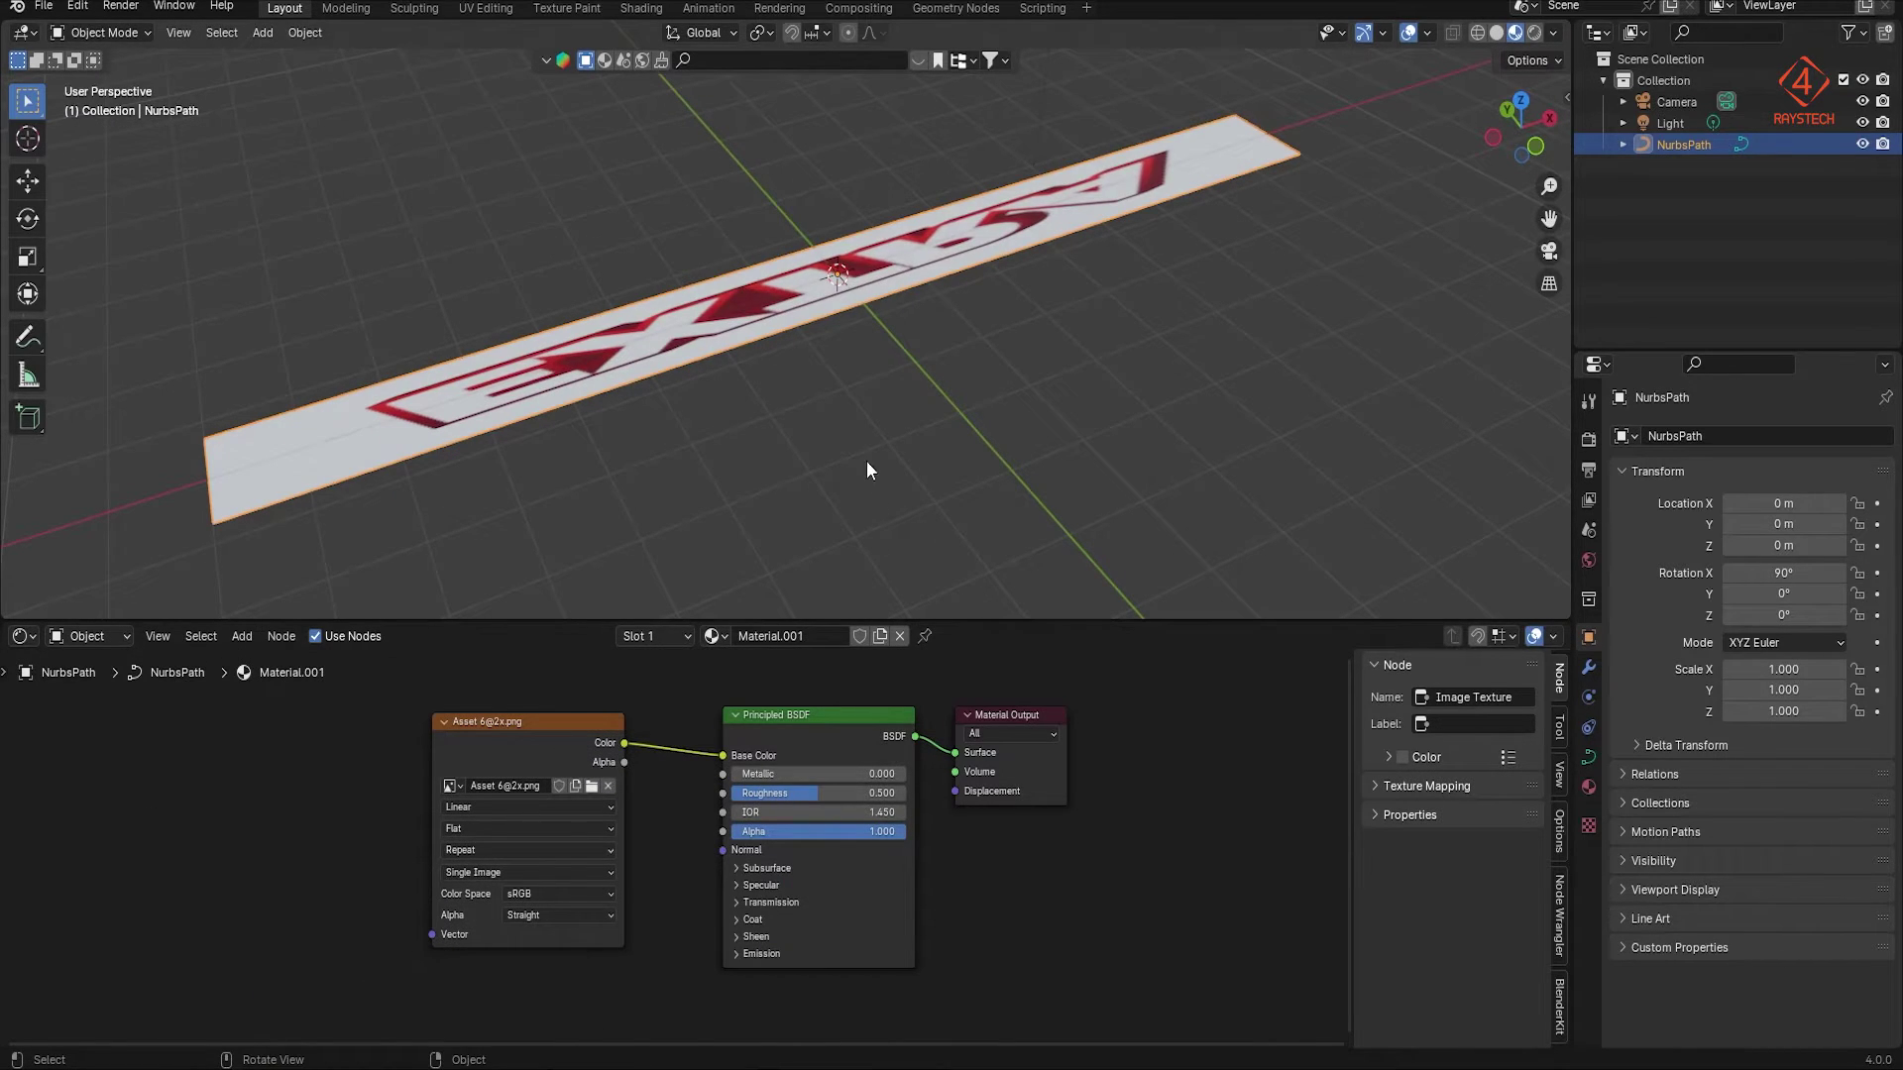
pyautogui.moveTo(732, 437); pyautogui.dragTo(859, 319, button='middle')
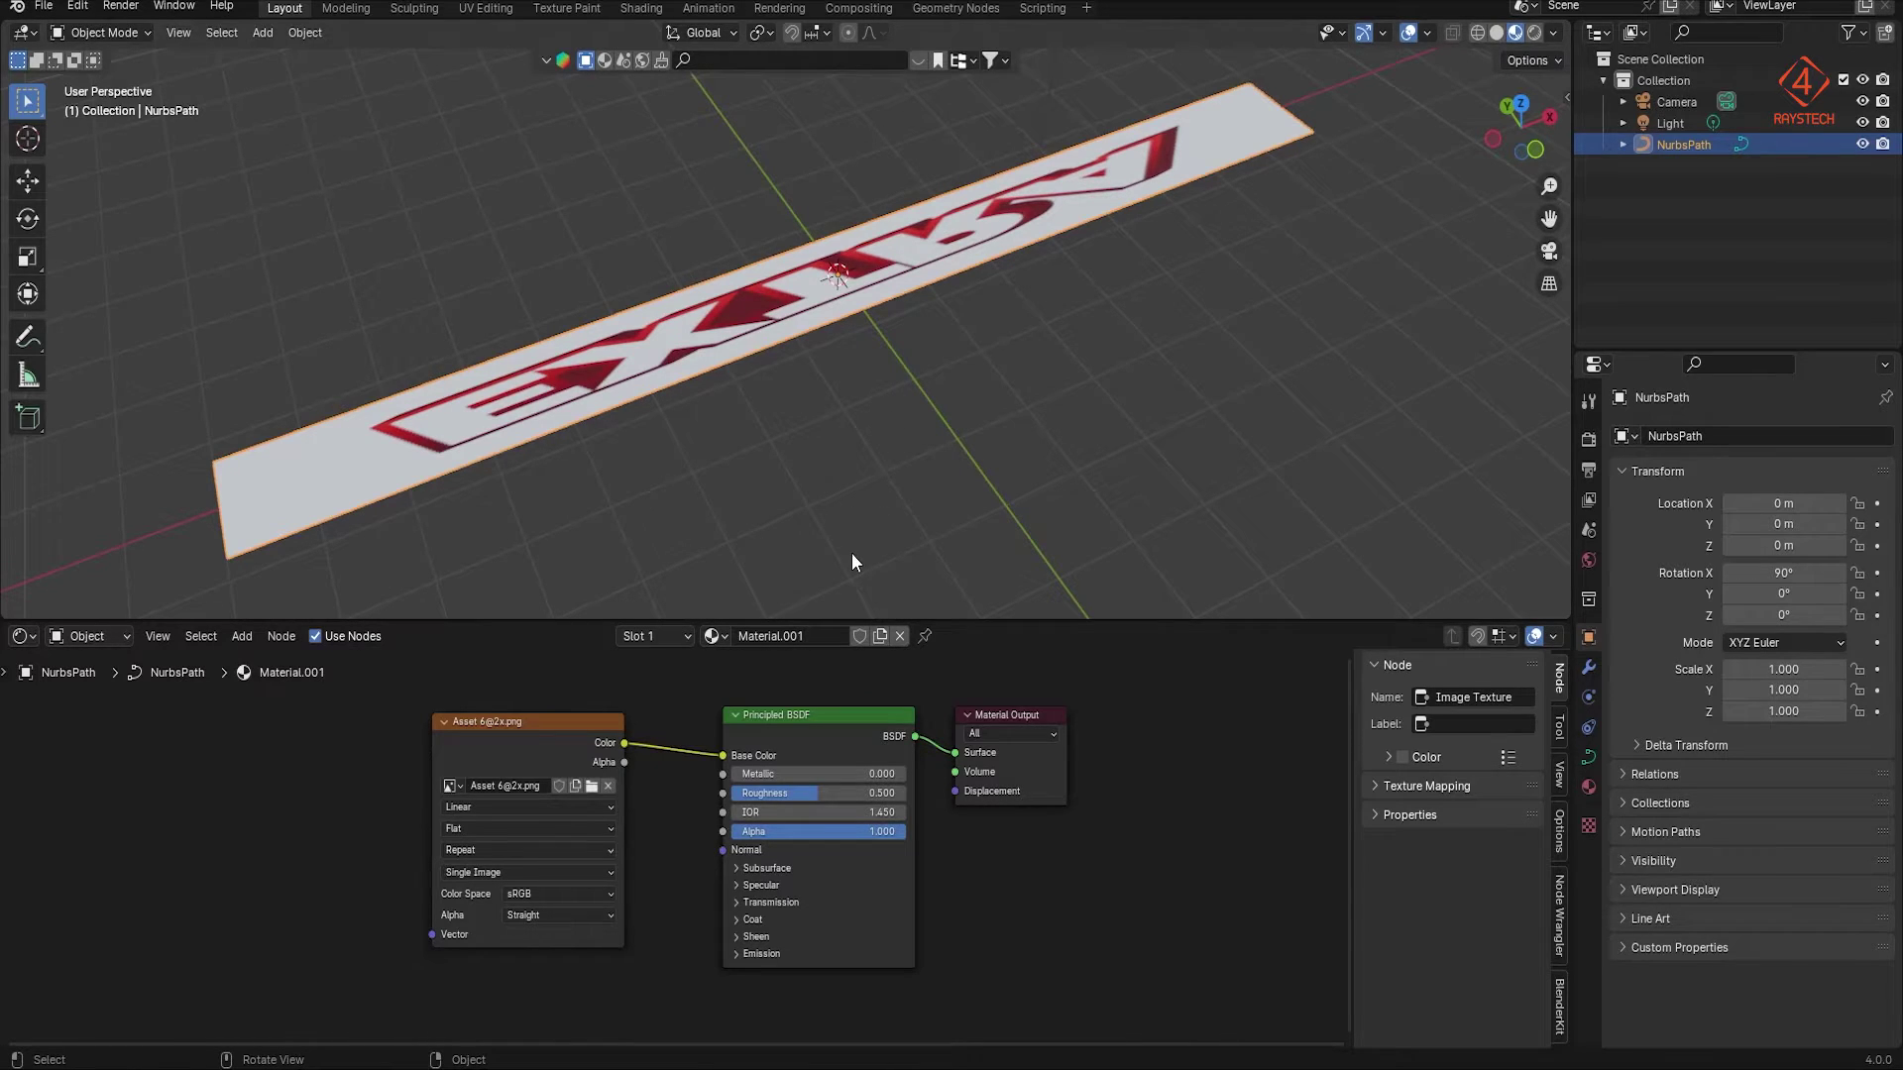
pyautogui.moveTo(527, 728); pyautogui.dragTo(567, 727)
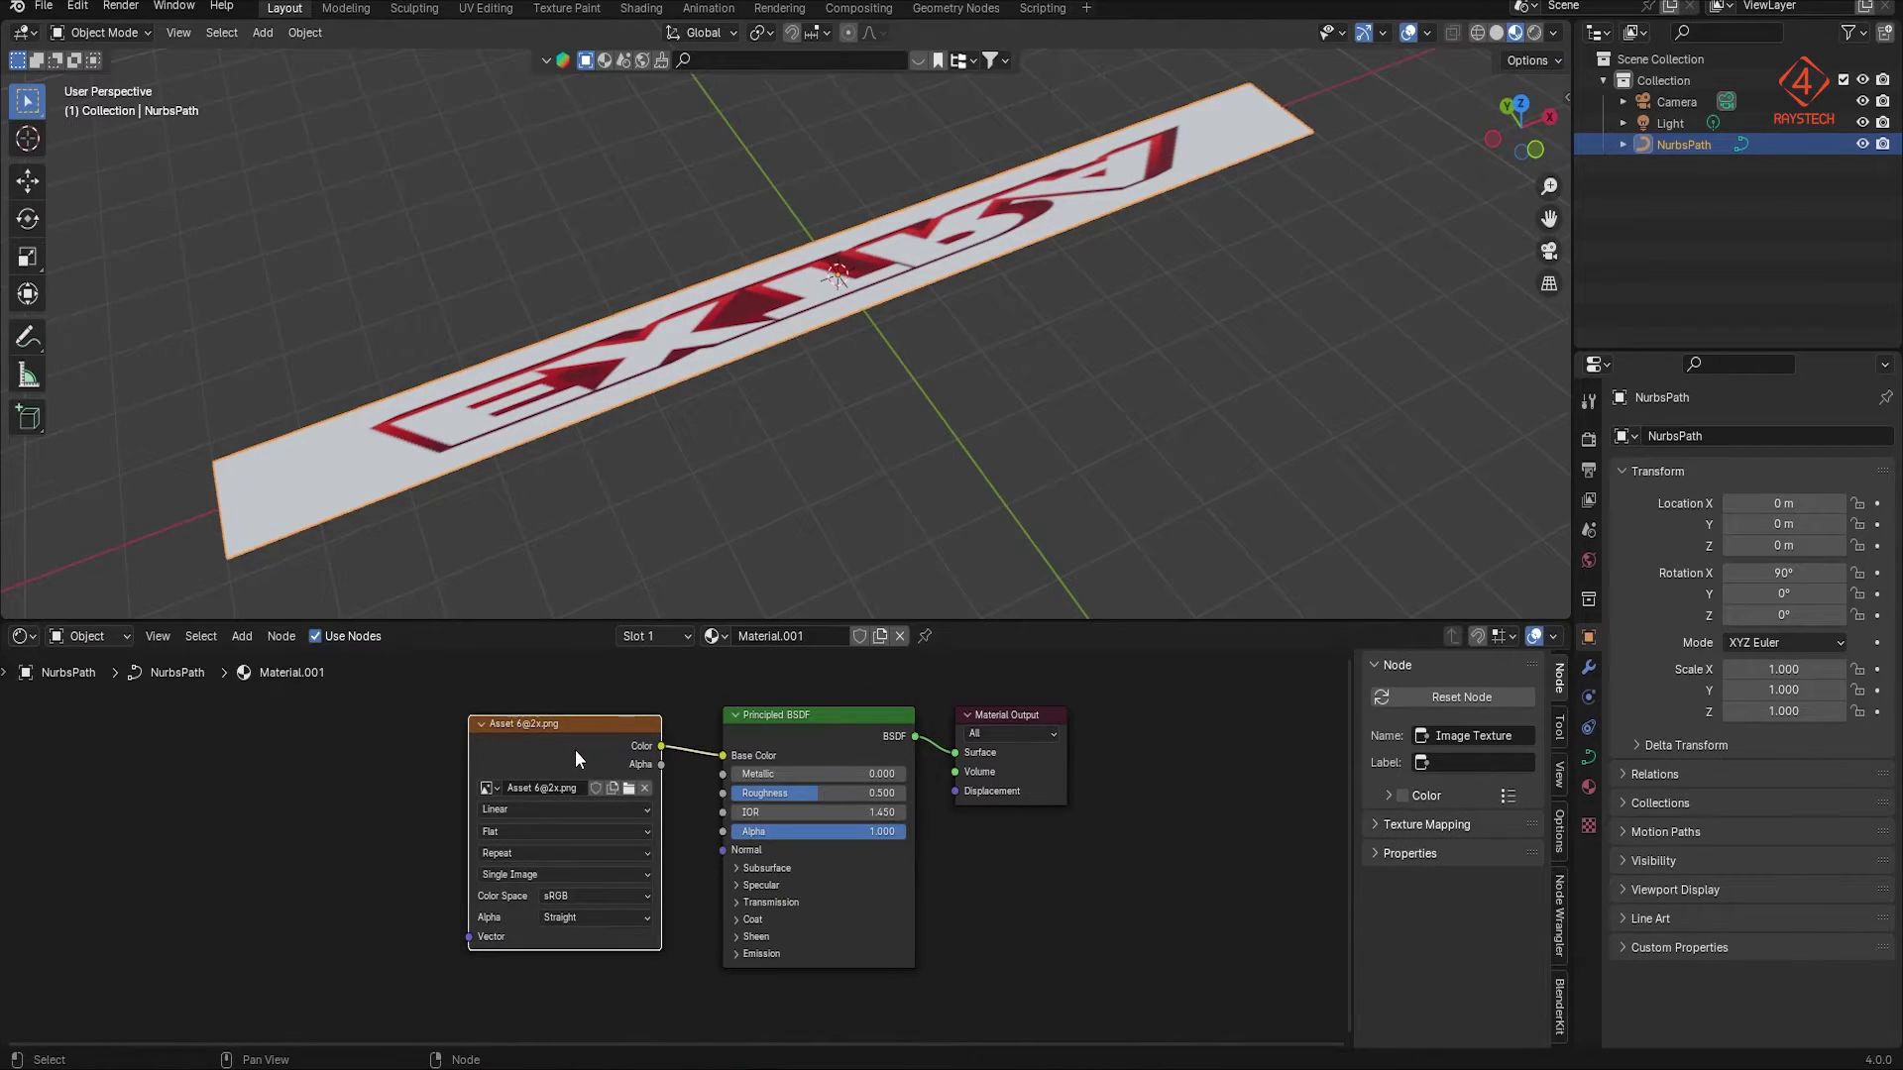
# Step: Add Texture Coordinate and Mapping nodes with Ctrl+T, checking the Node Wrangler add-on in Preferences
pyautogui.hotkey('ctrl', 't')
pyautogui.click(77, 6)
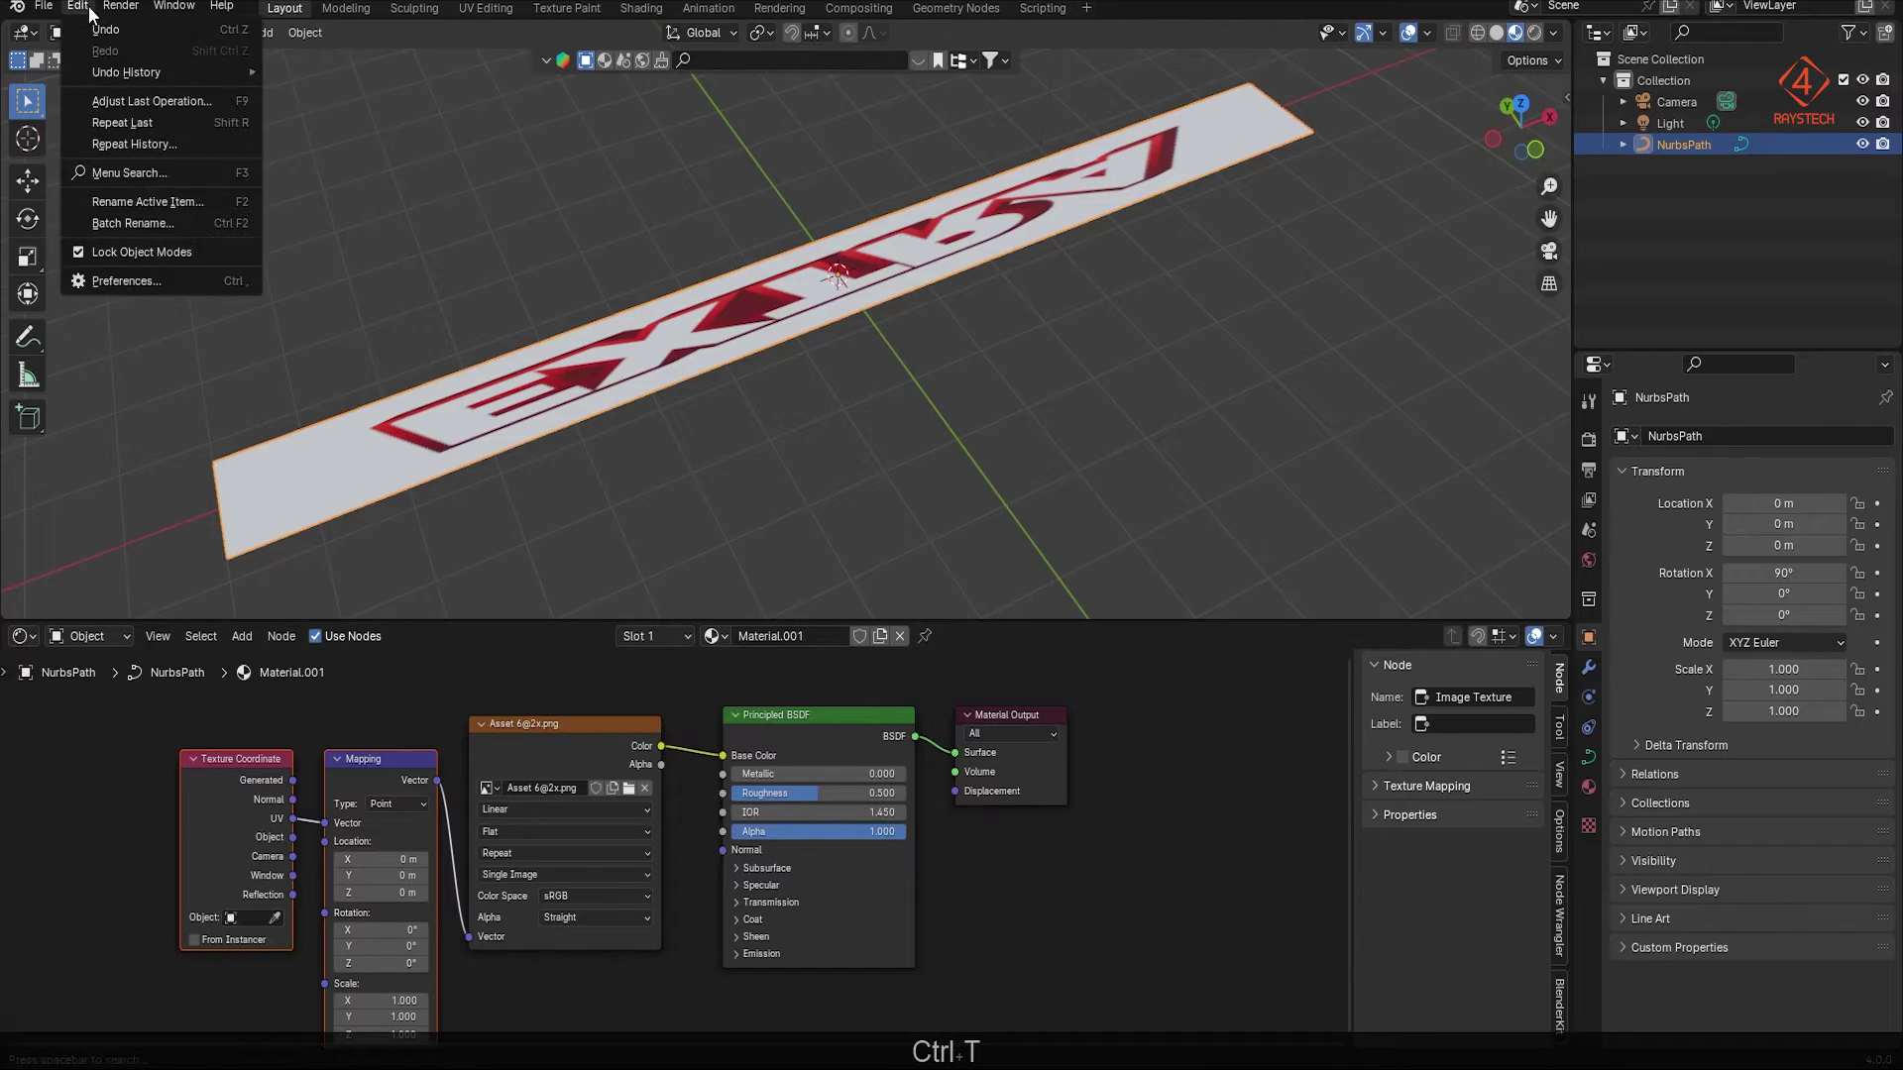
pyautogui.click(153, 272)
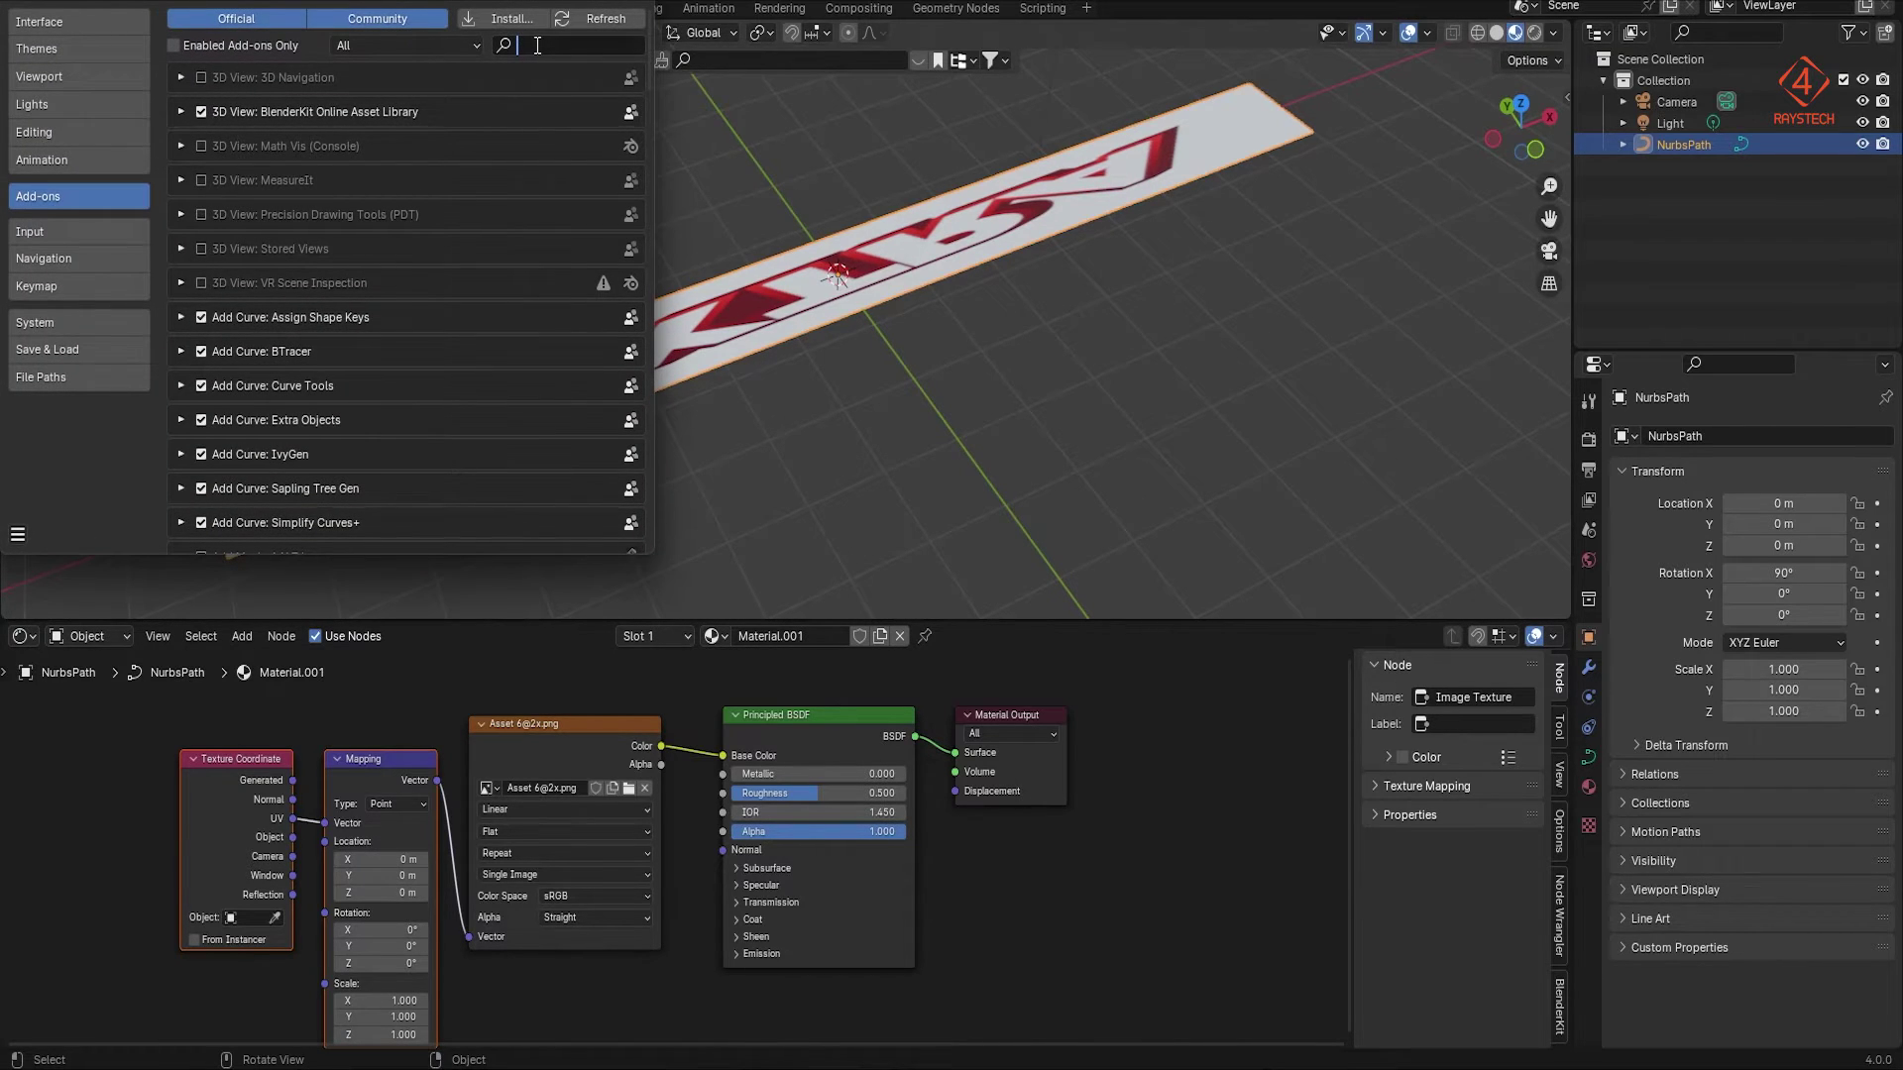
pyautogui.write('node wr')
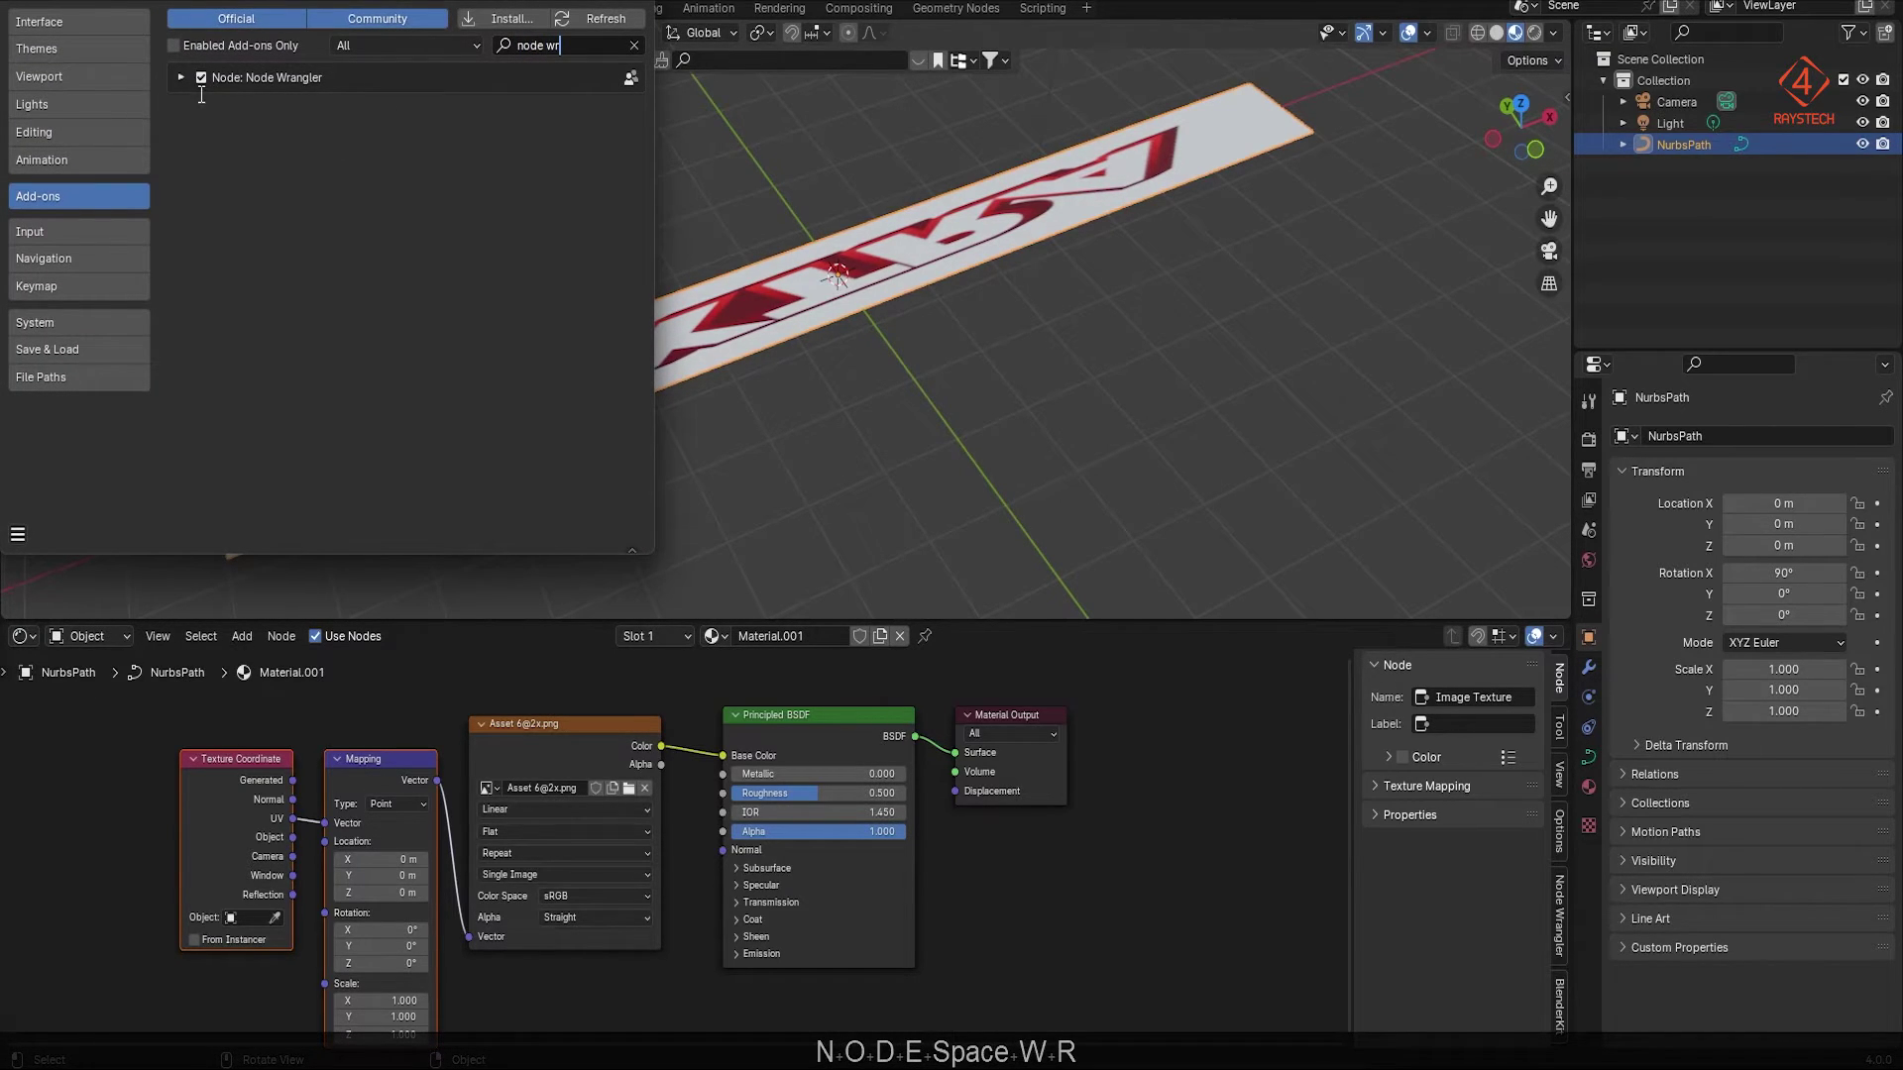
pyautogui.click(635, 4)
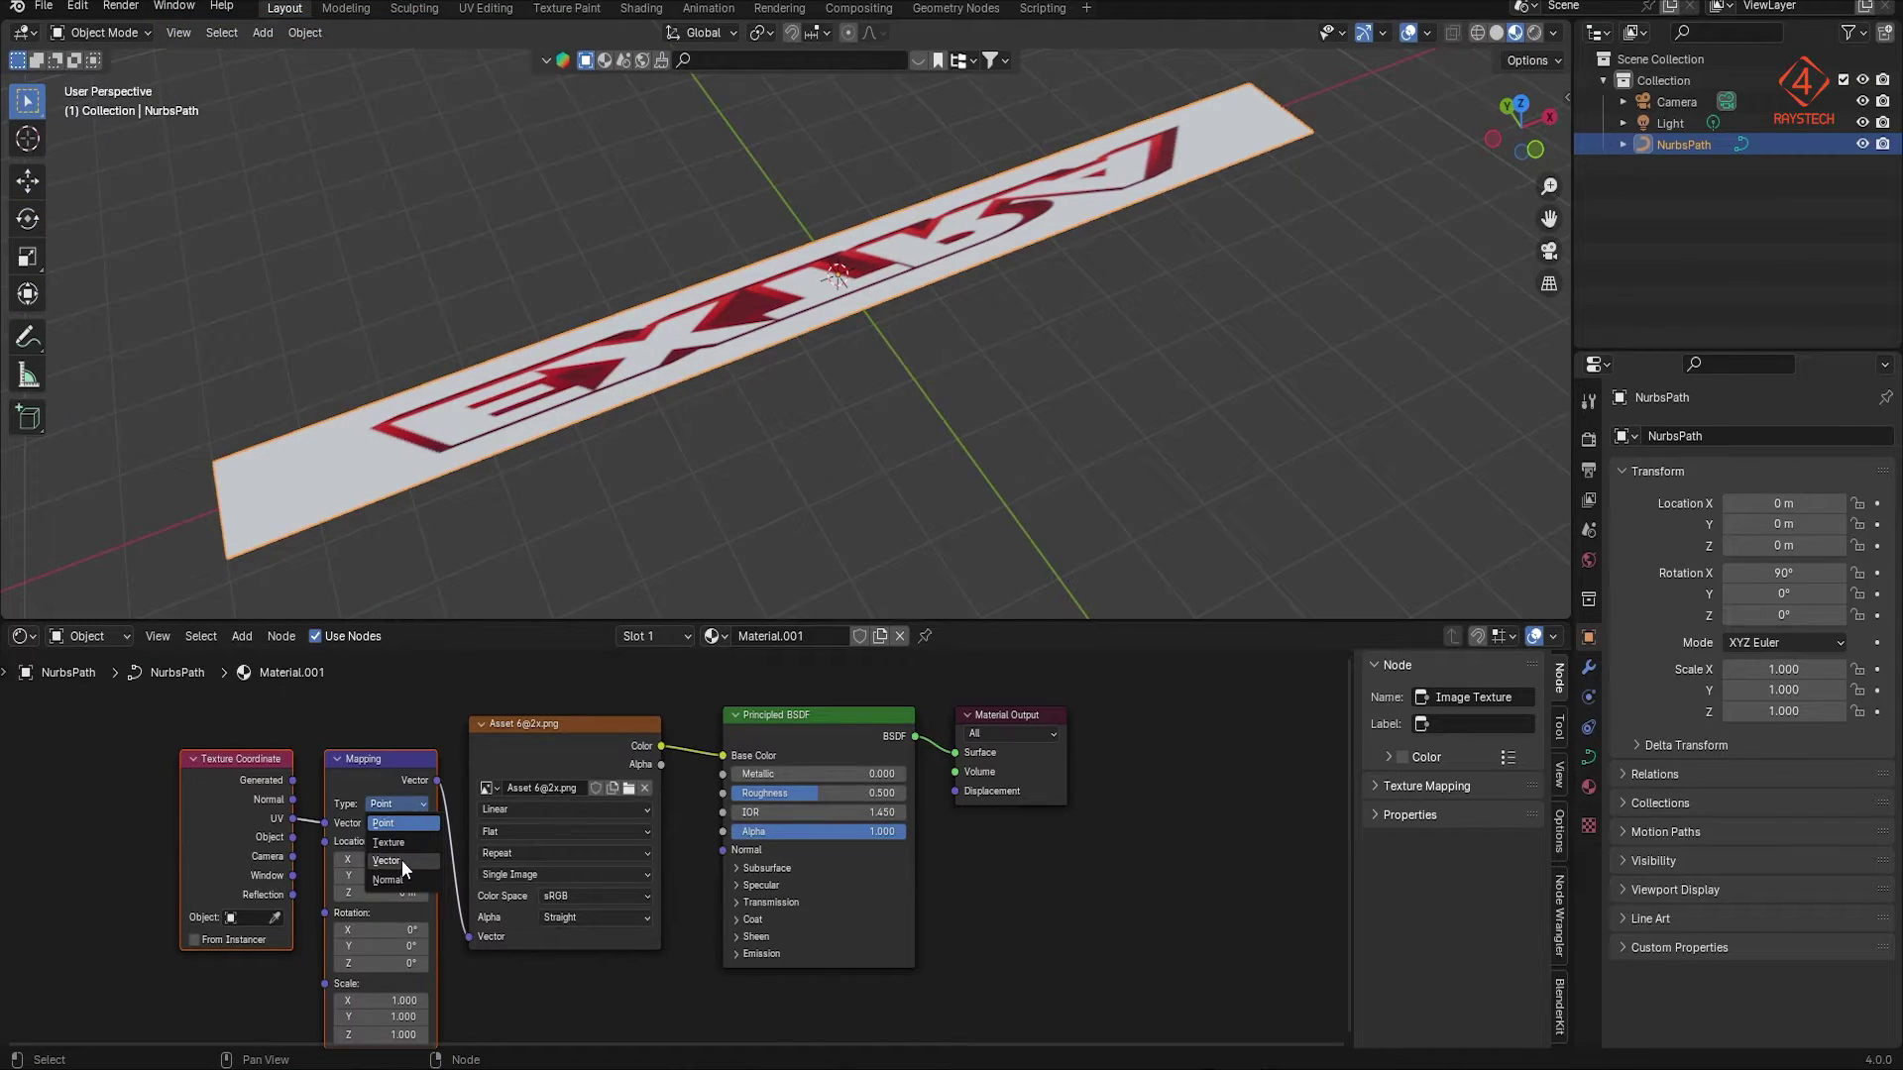
# Step: Set the Mapping type to Vector and link Texture Coordinate Object into its Vector input
pyautogui.click(401, 860)
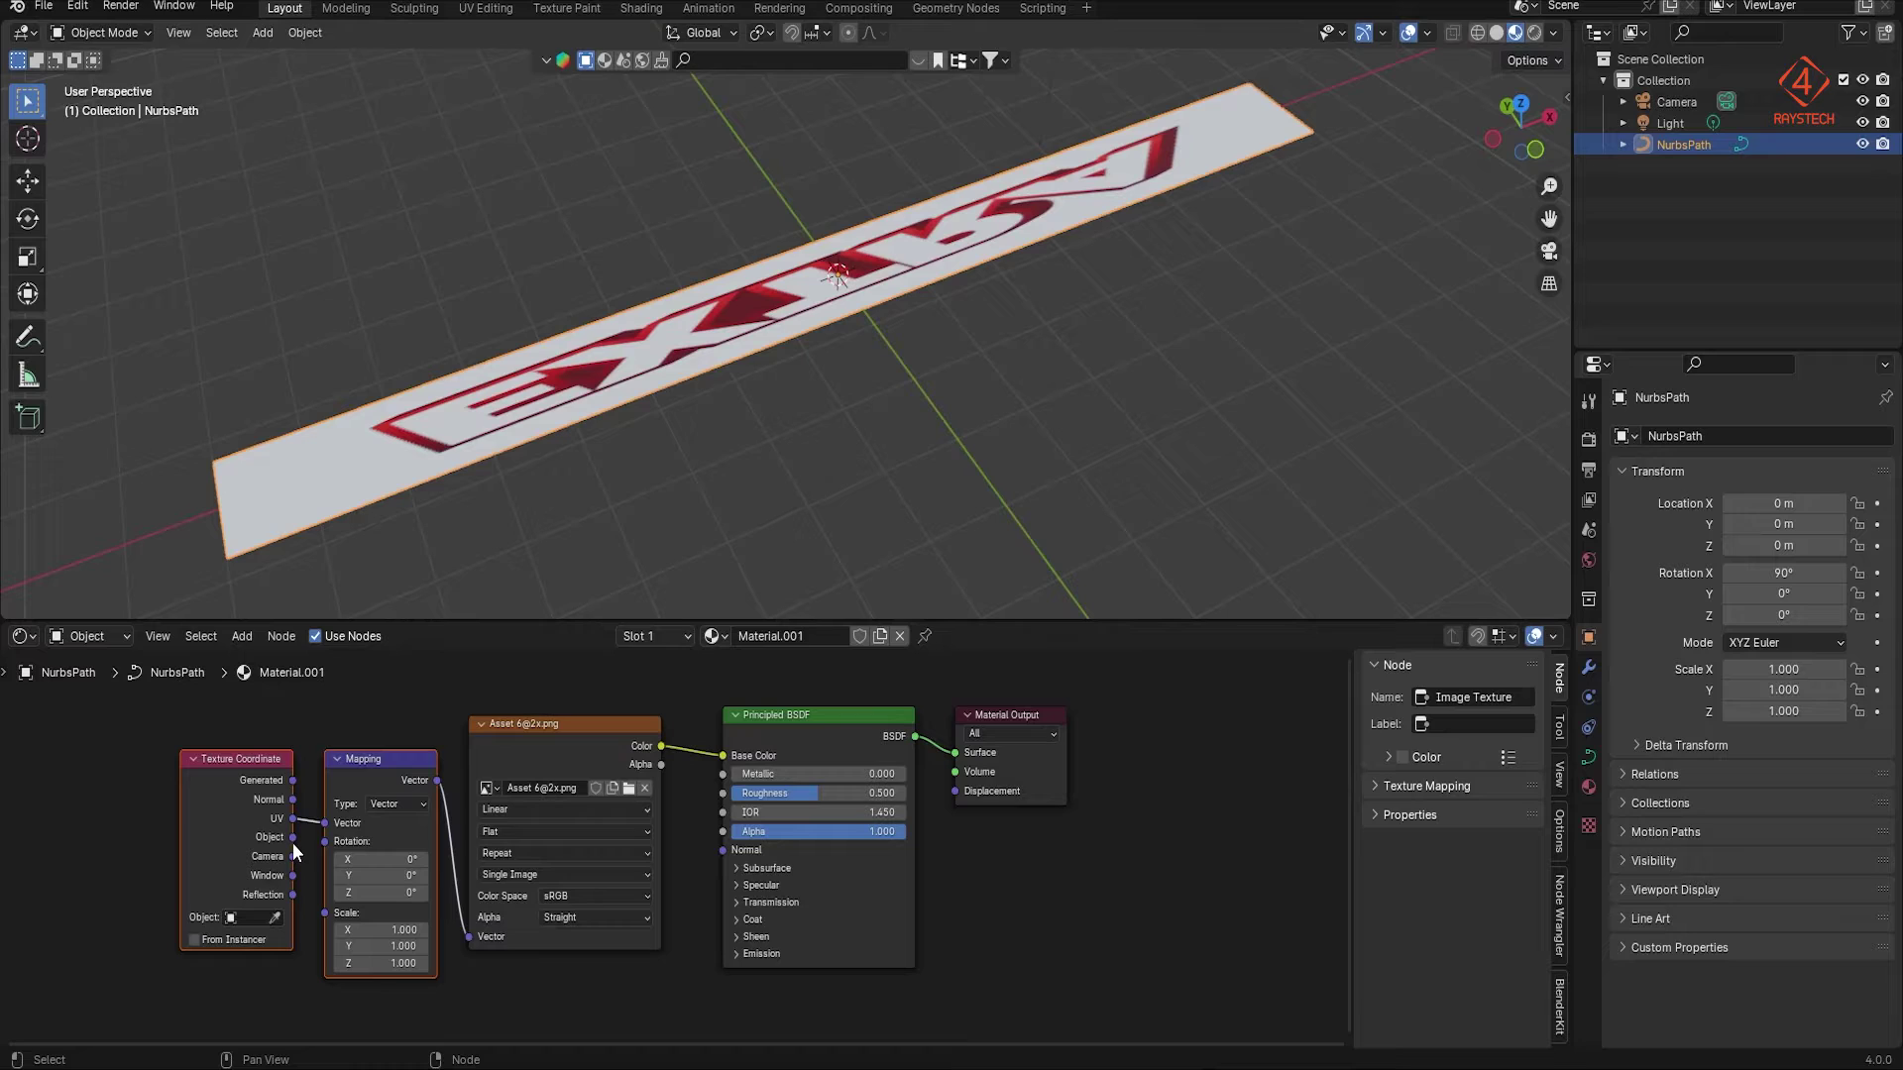
pyautogui.moveTo(293, 839); pyautogui.dragTo(327, 824)
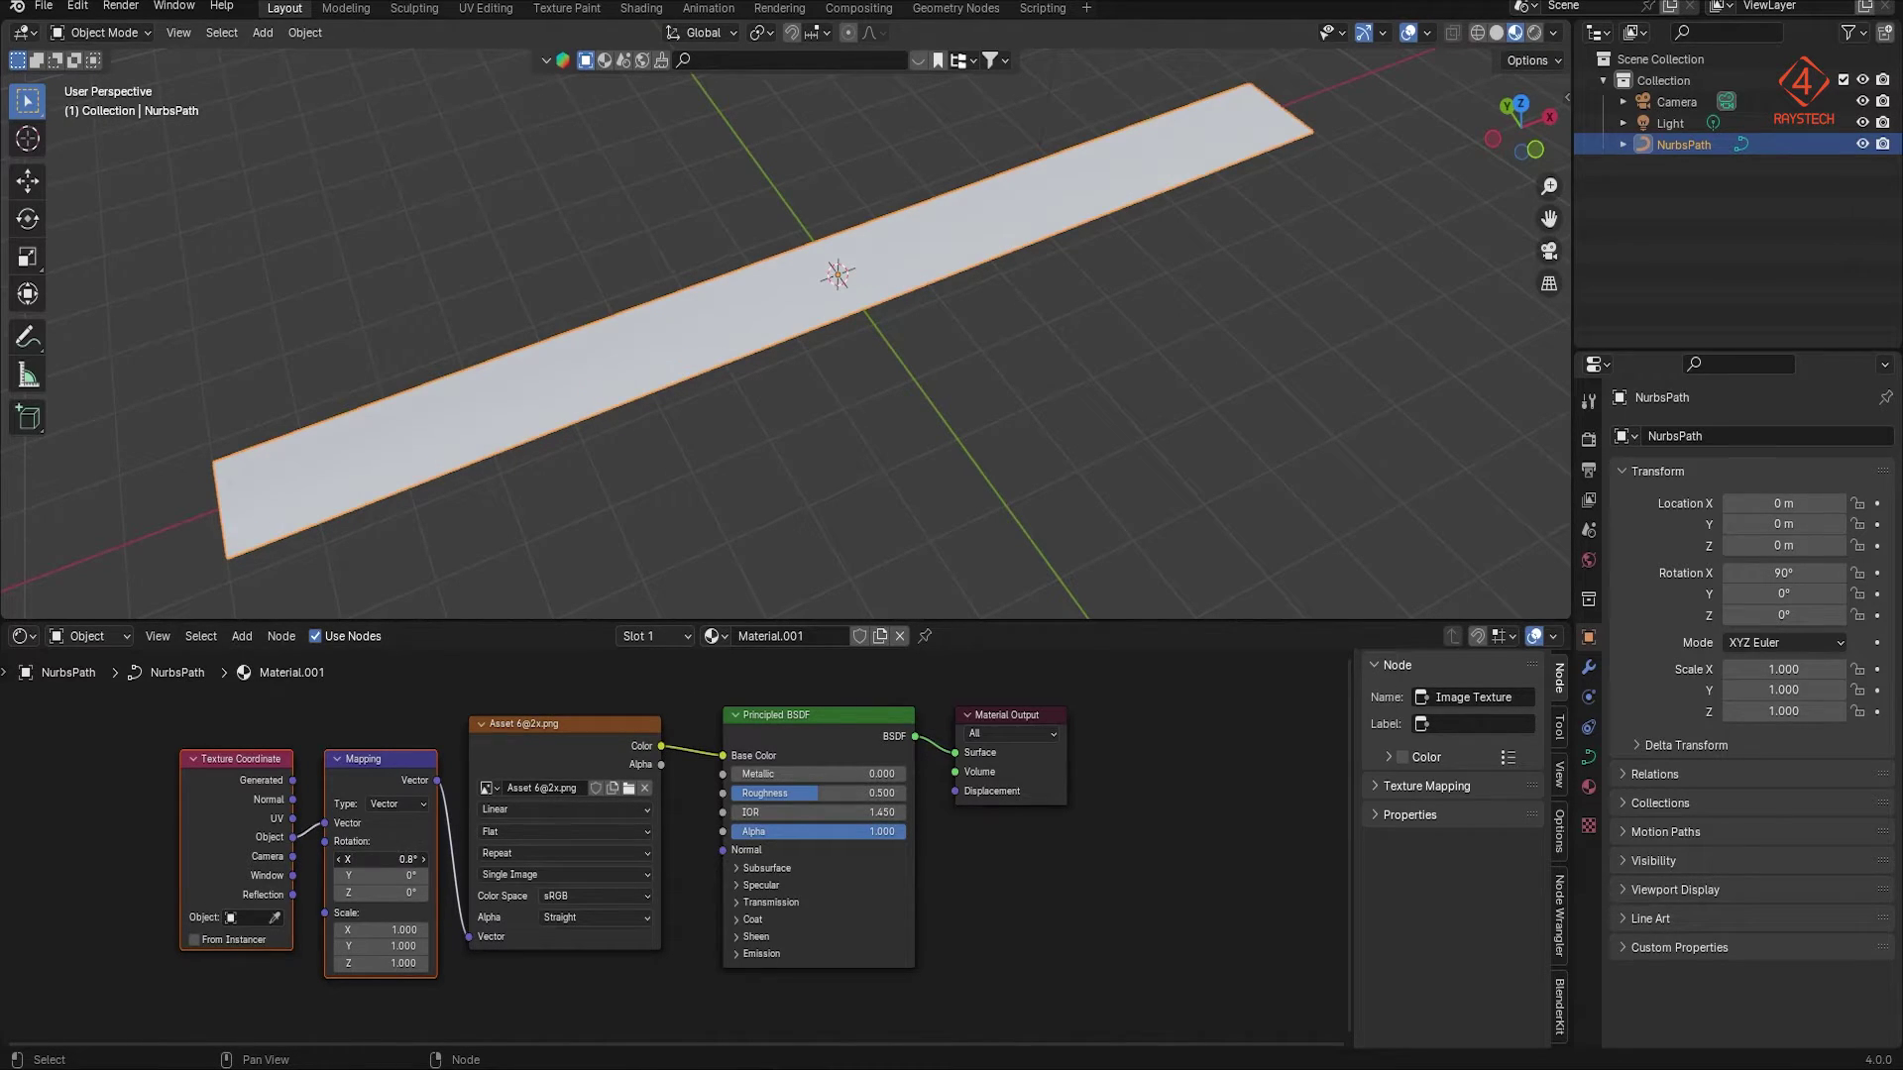
pyautogui.hotkey('ctrl', 'z')
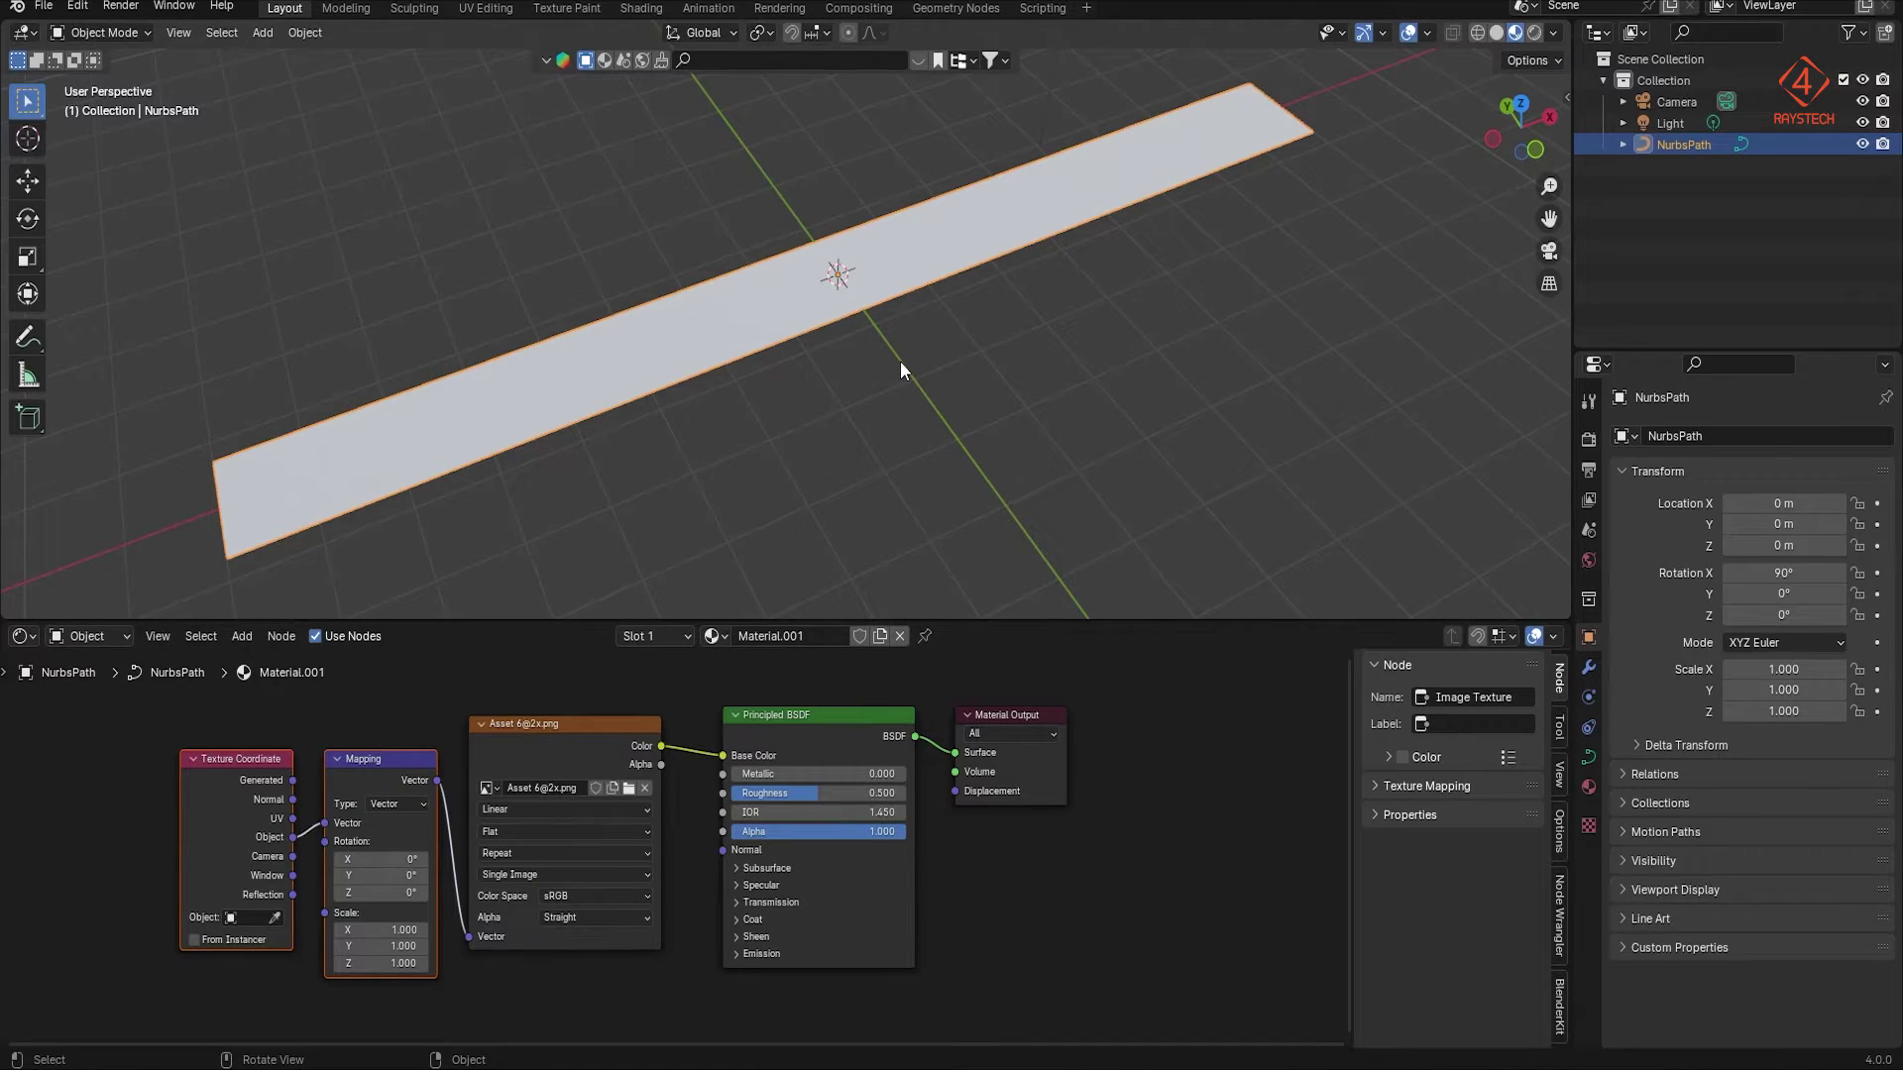
pyautogui.hotkey('shift', 'a')
# Step: Add a single-arrow Empty and set it as the Texture Coordinate object
pyautogui.moveTo(896, 548)
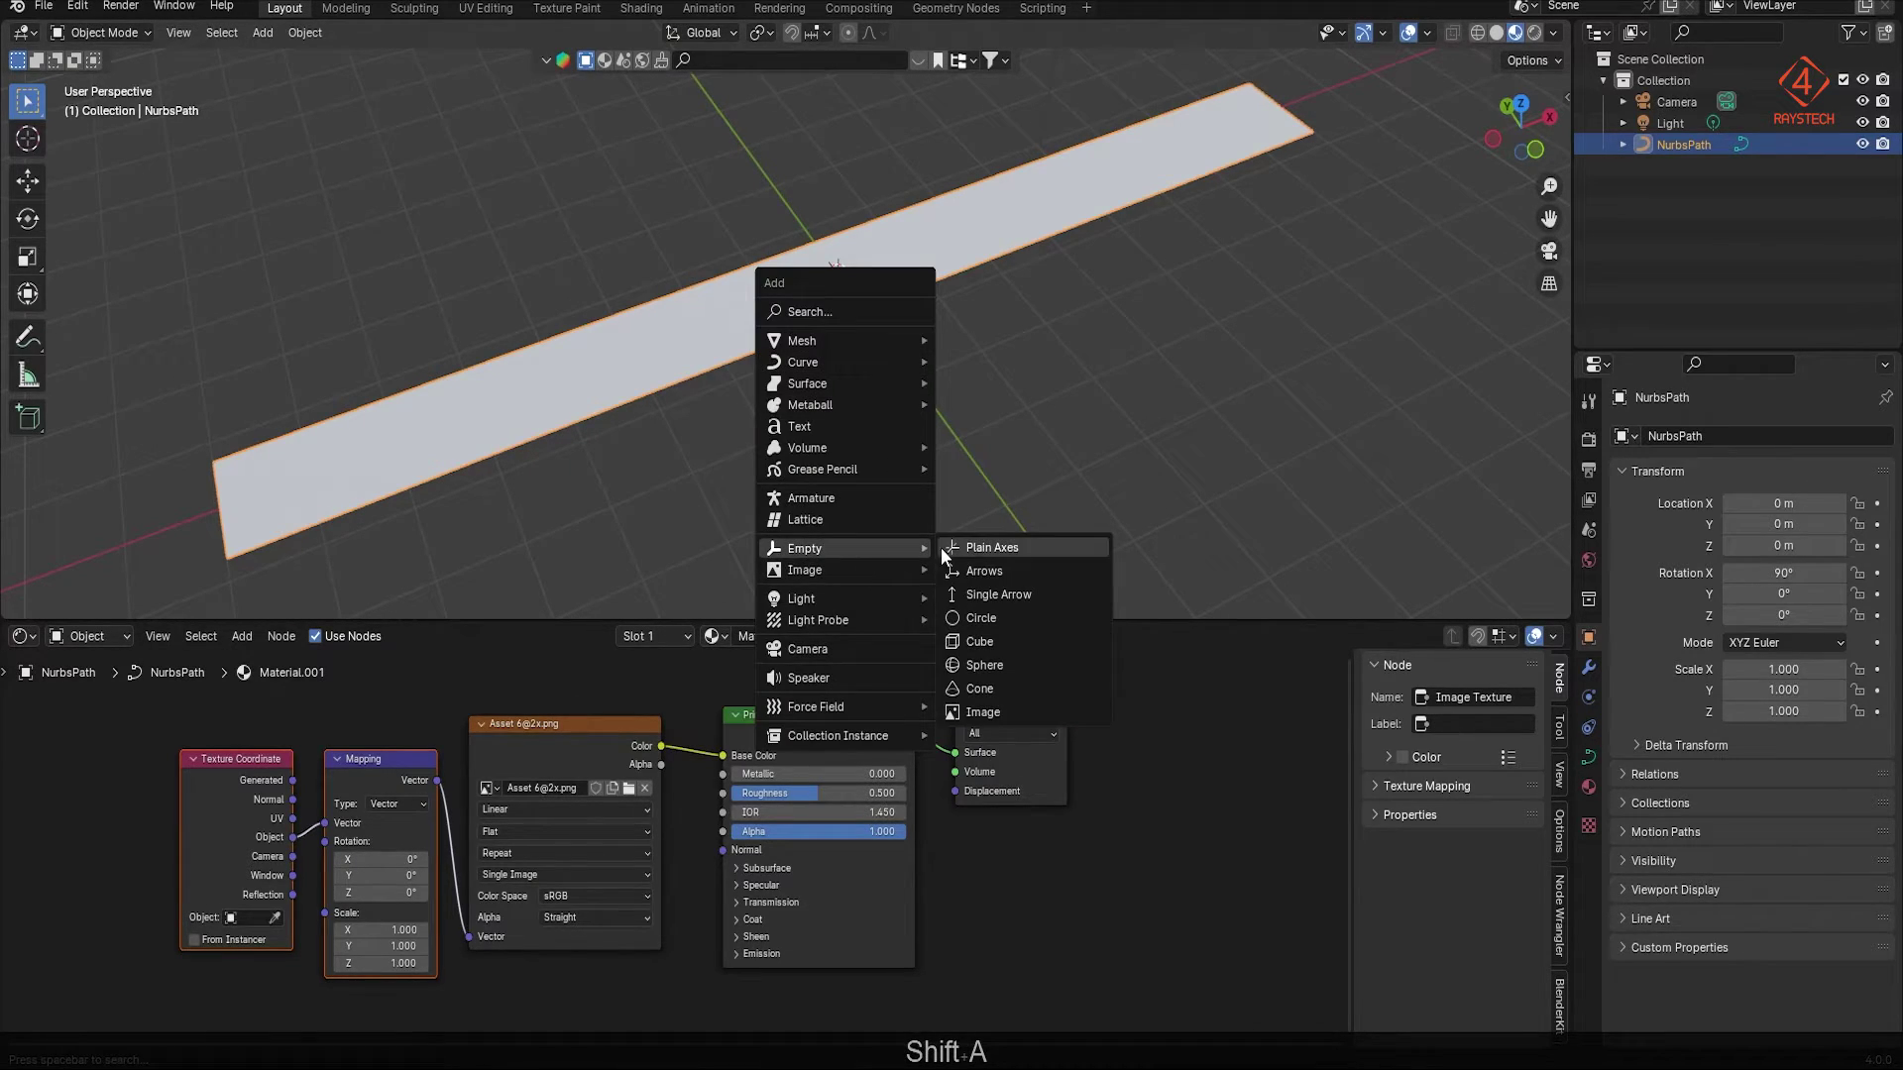
pyautogui.click(967, 597)
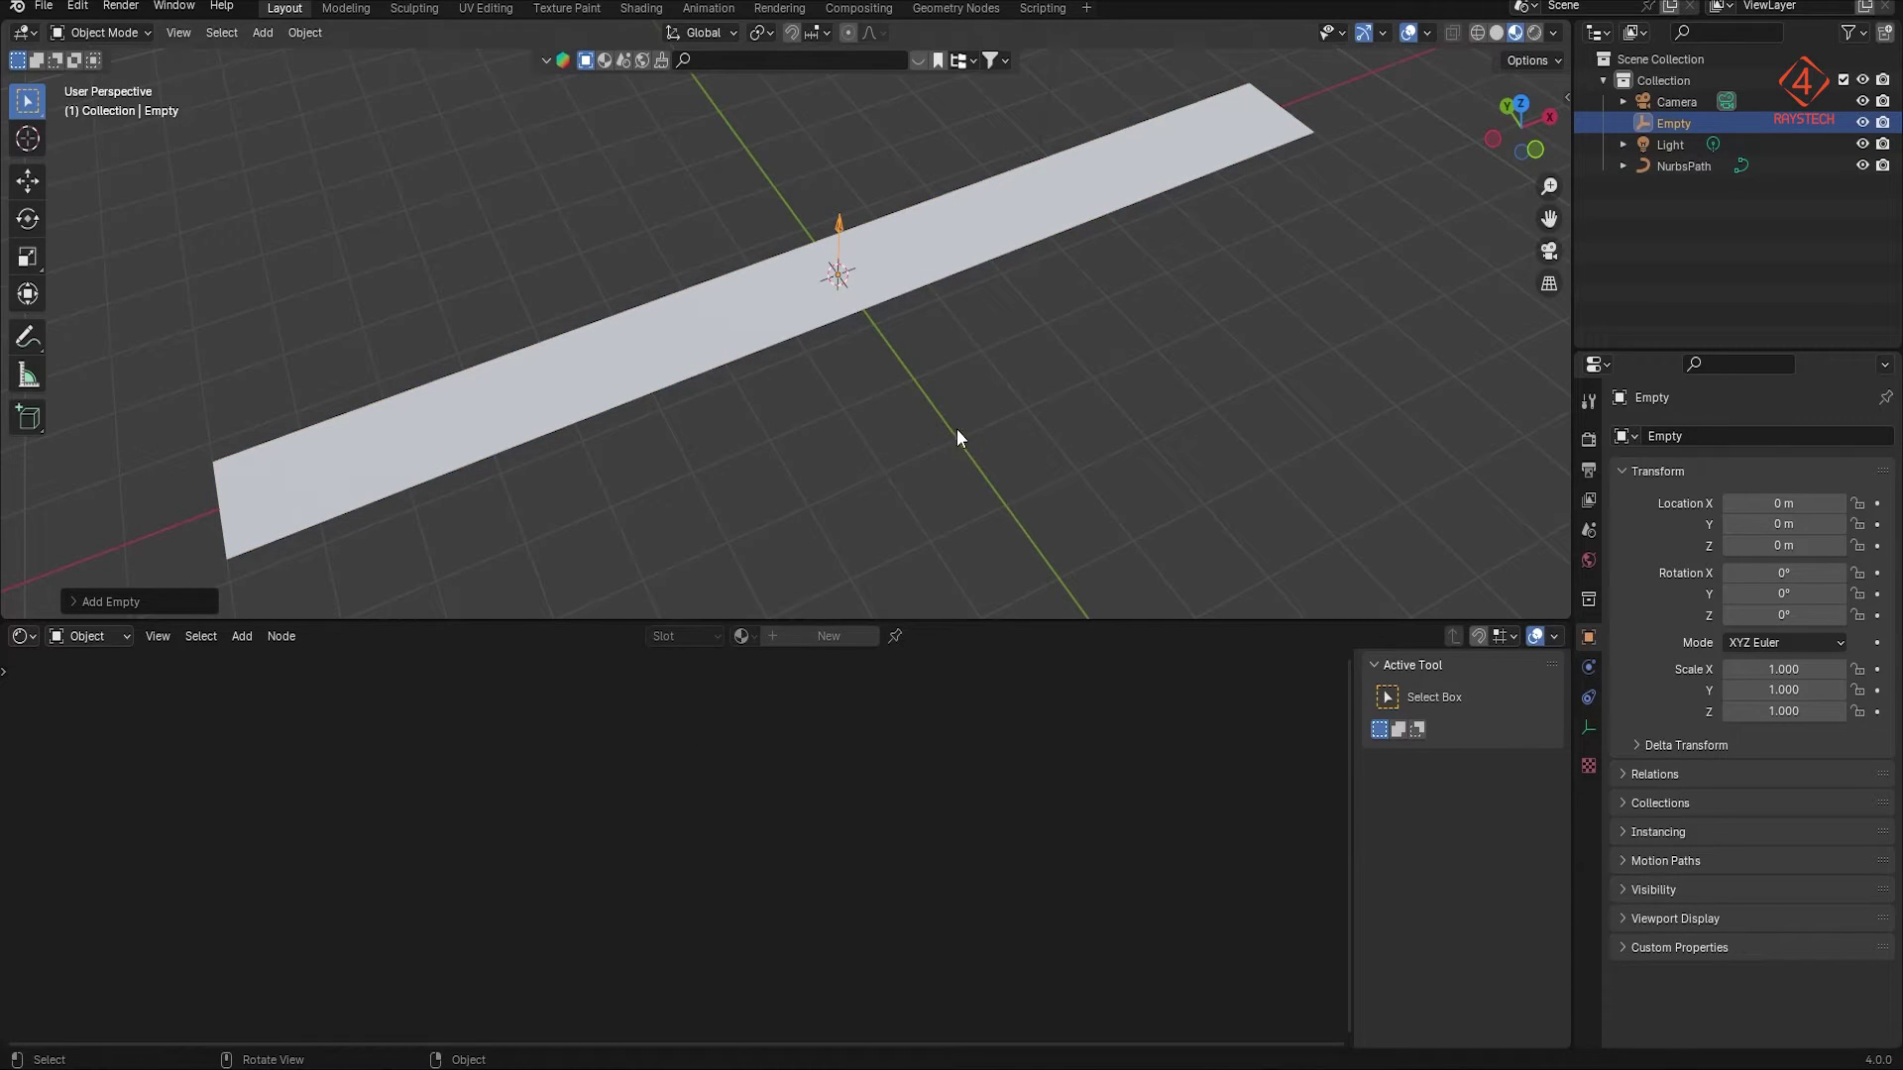
pyautogui.click(1675, 166)
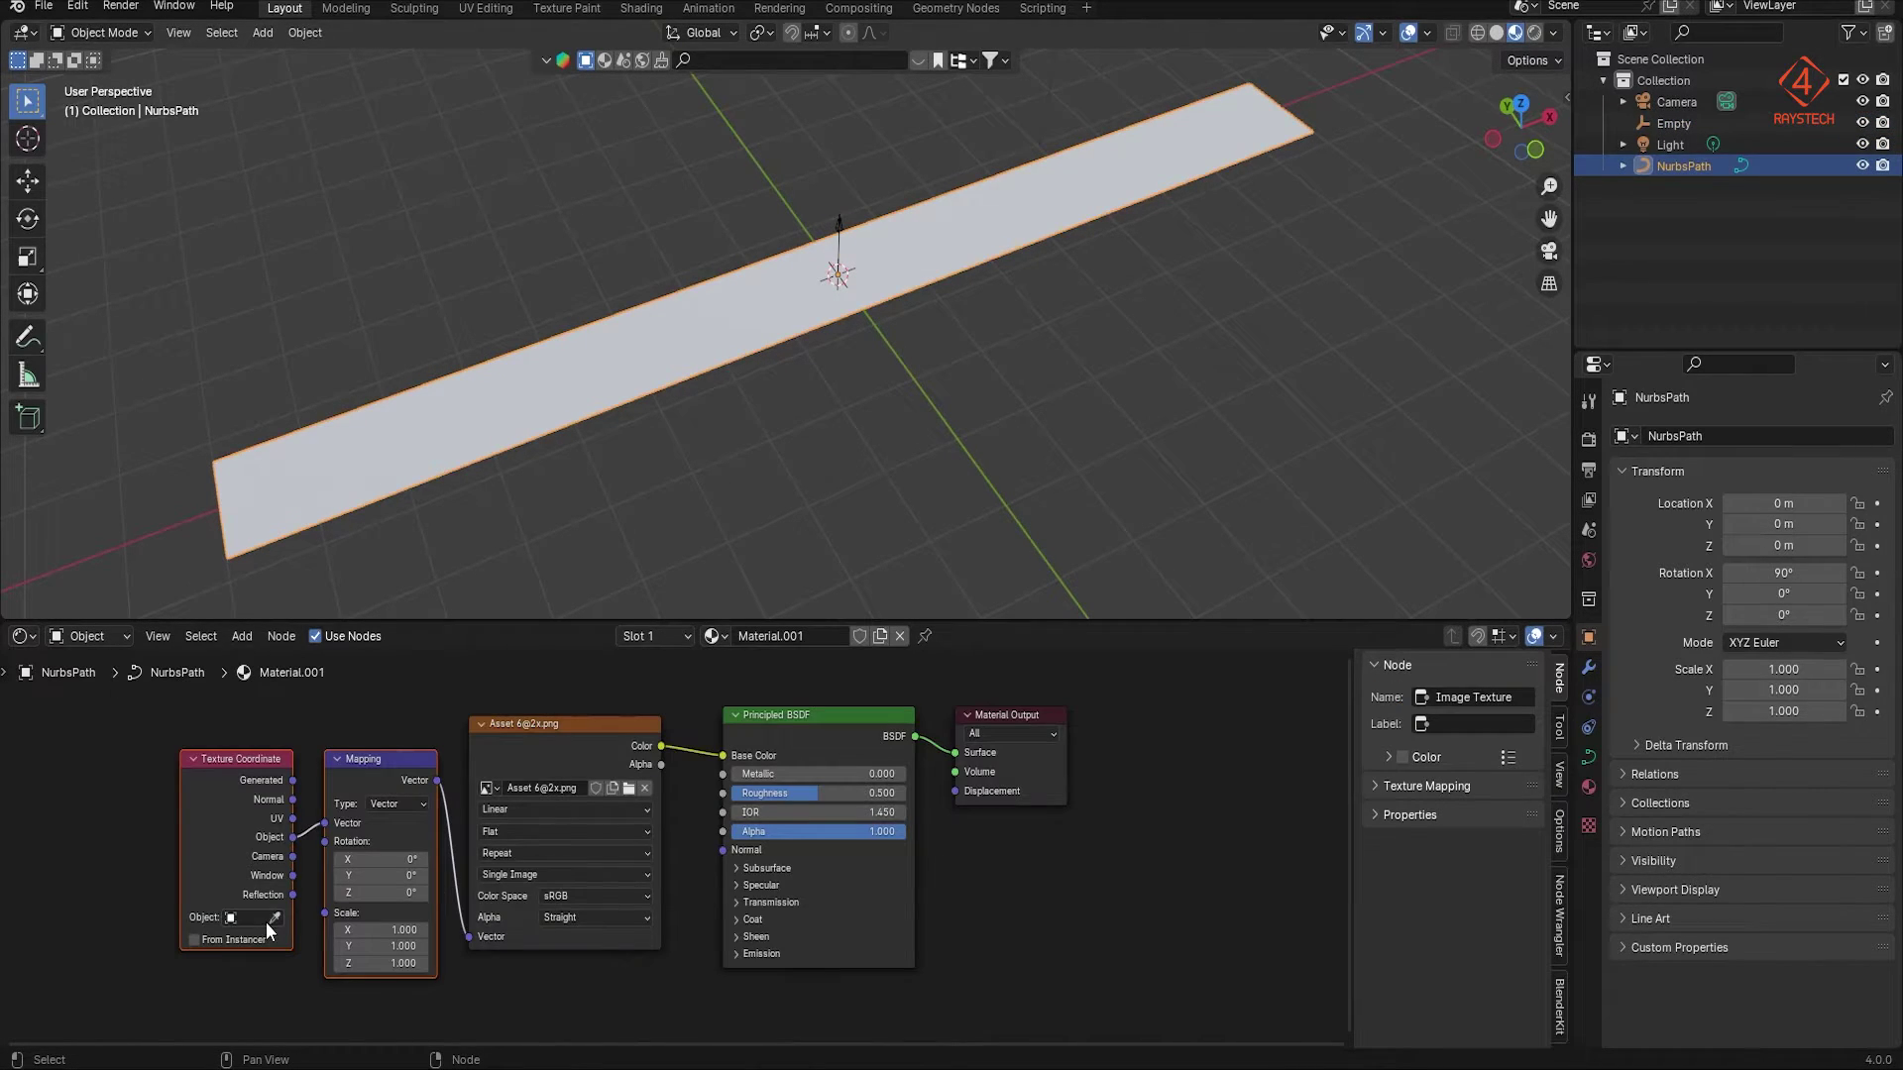
pyautogui.click(840, 225)
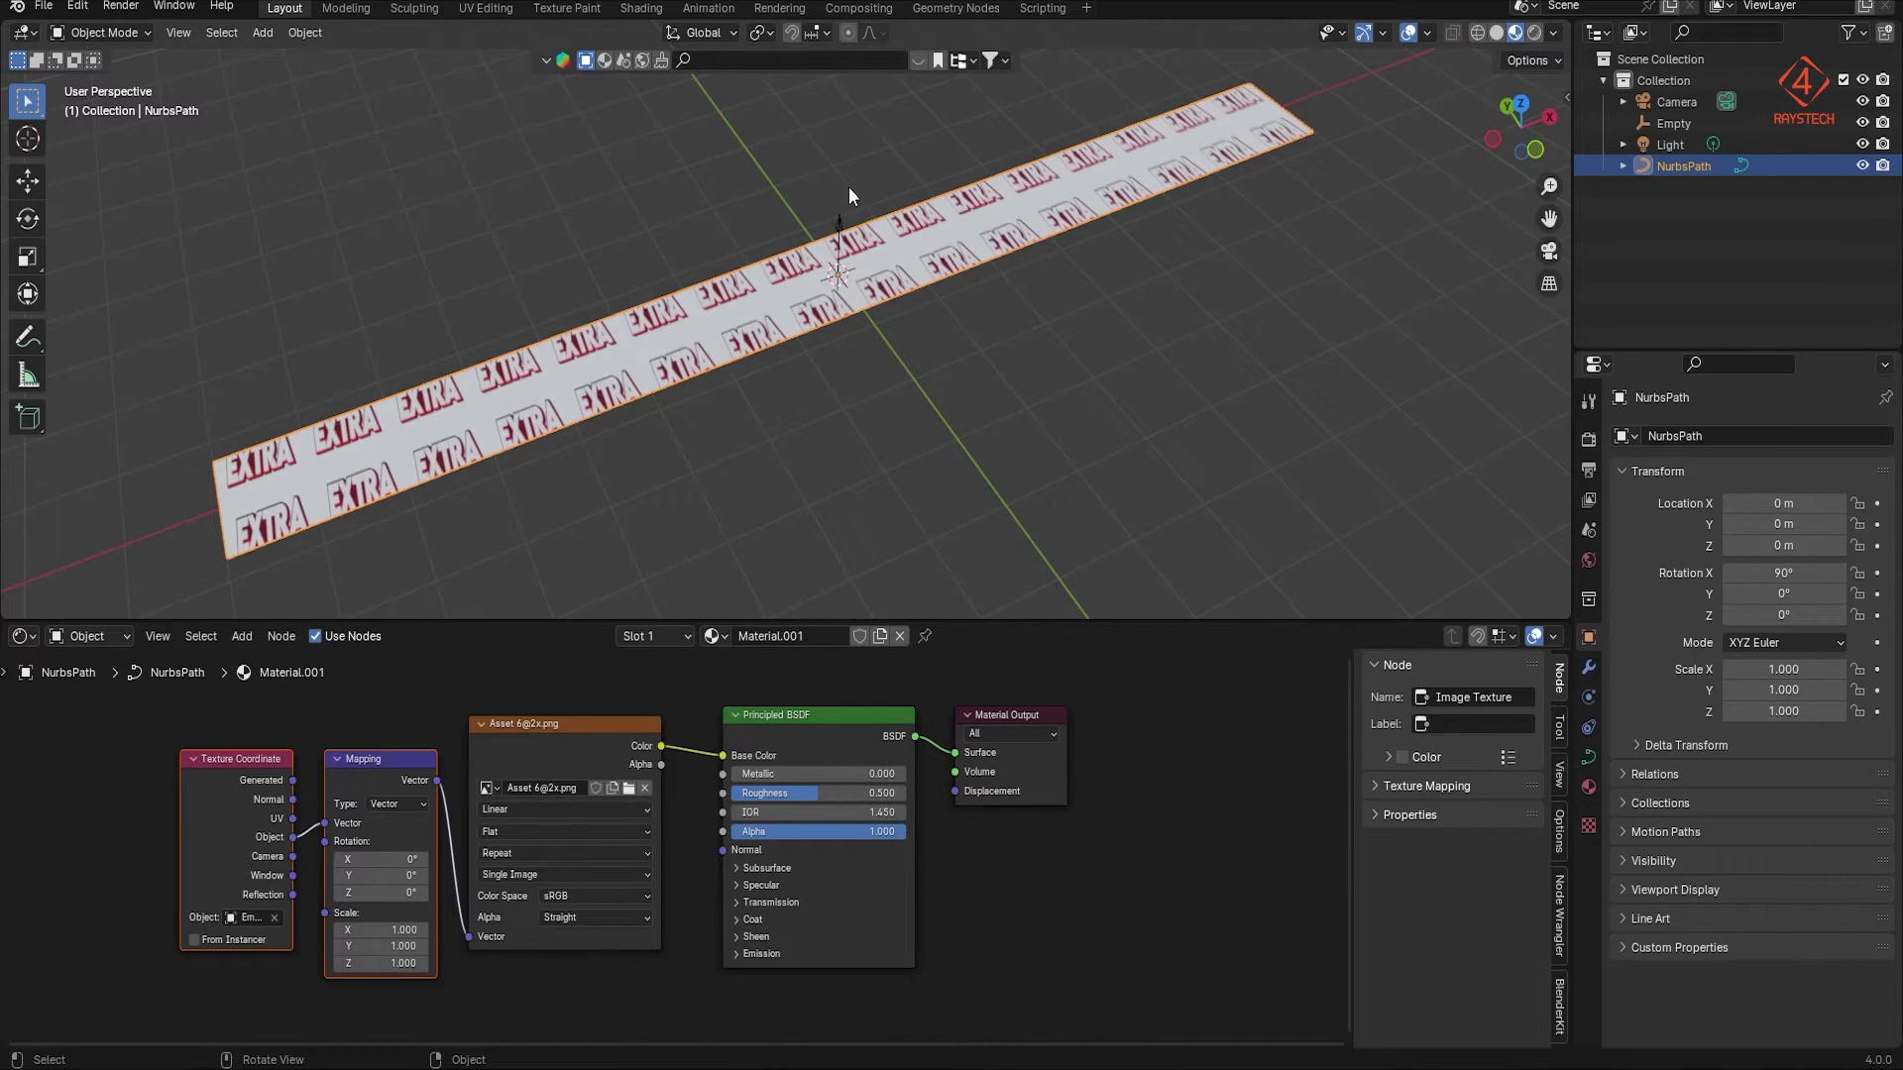
# Step: Move the Empty along Y to 0.4659 m, then reselect the NurbsPath strip
pyautogui.click(838, 219)
pyautogui.press('g')
pyautogui.press('y')
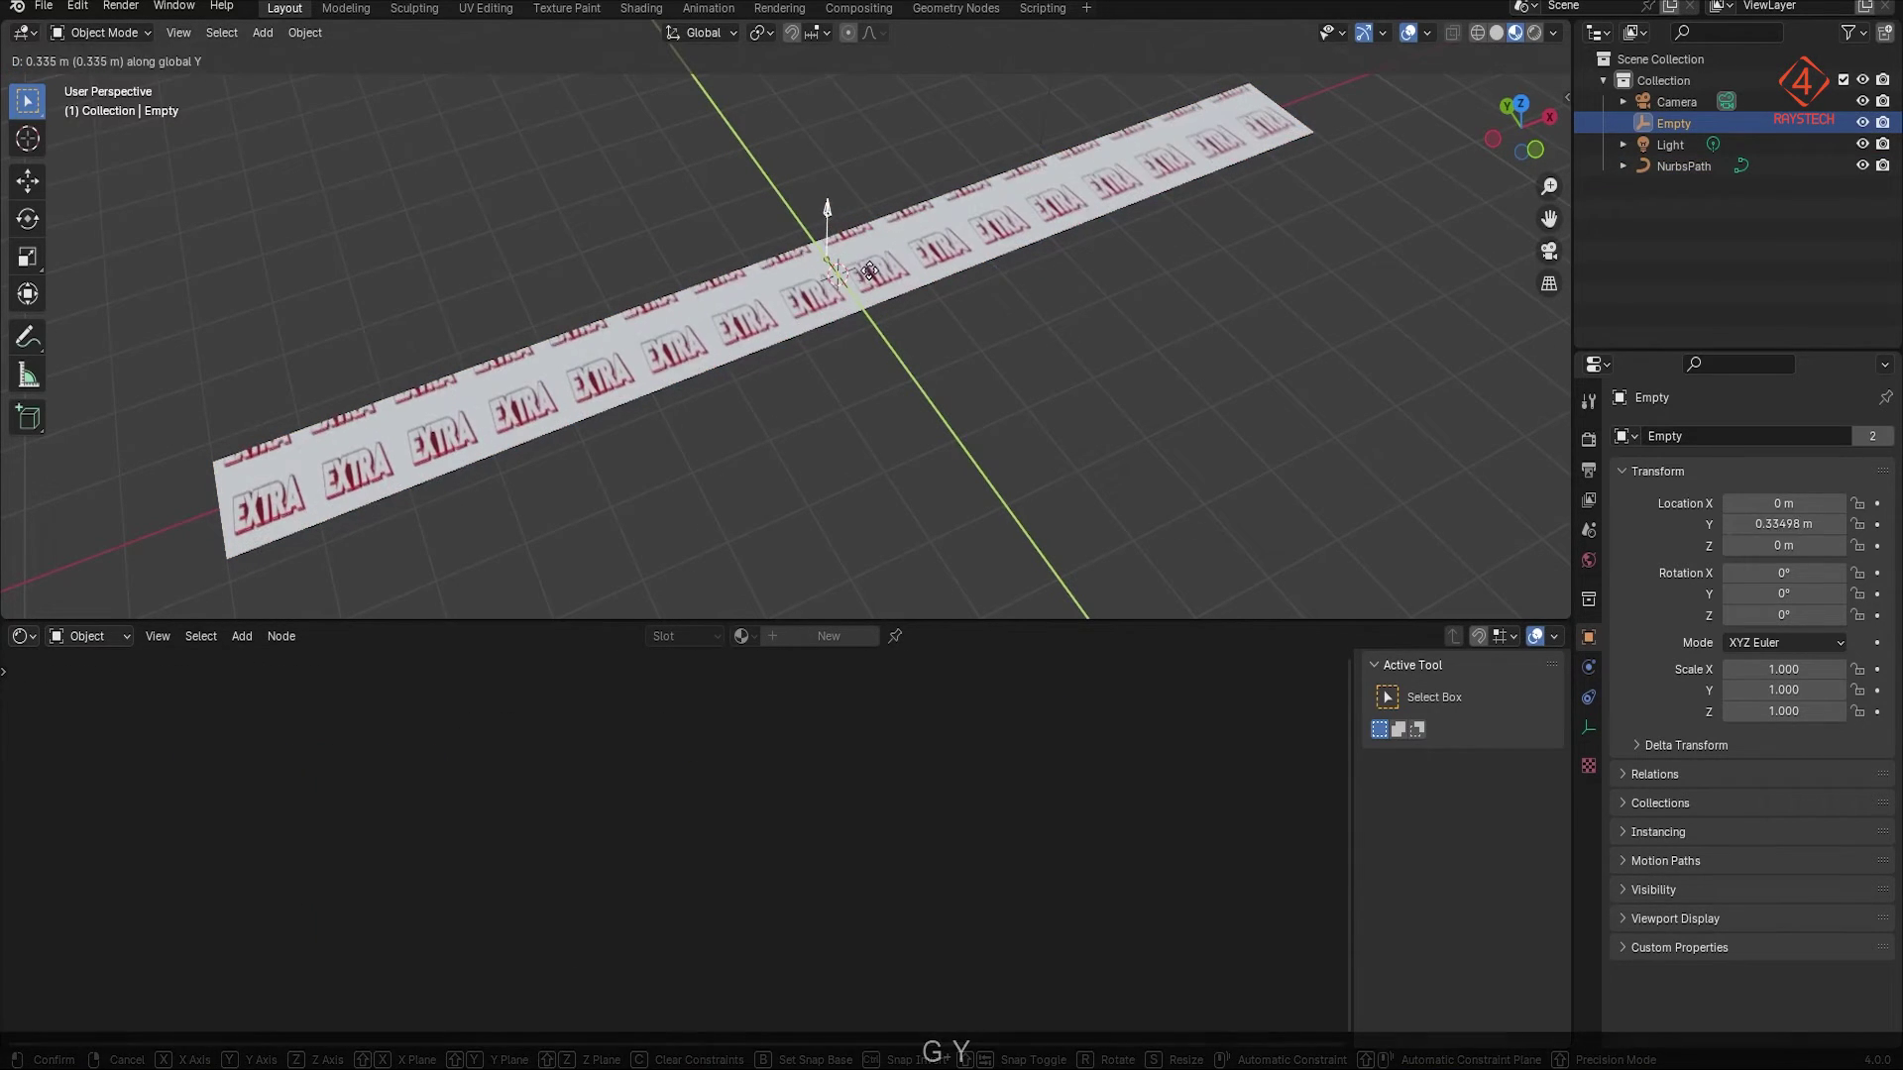
pyautogui.click(866, 266)
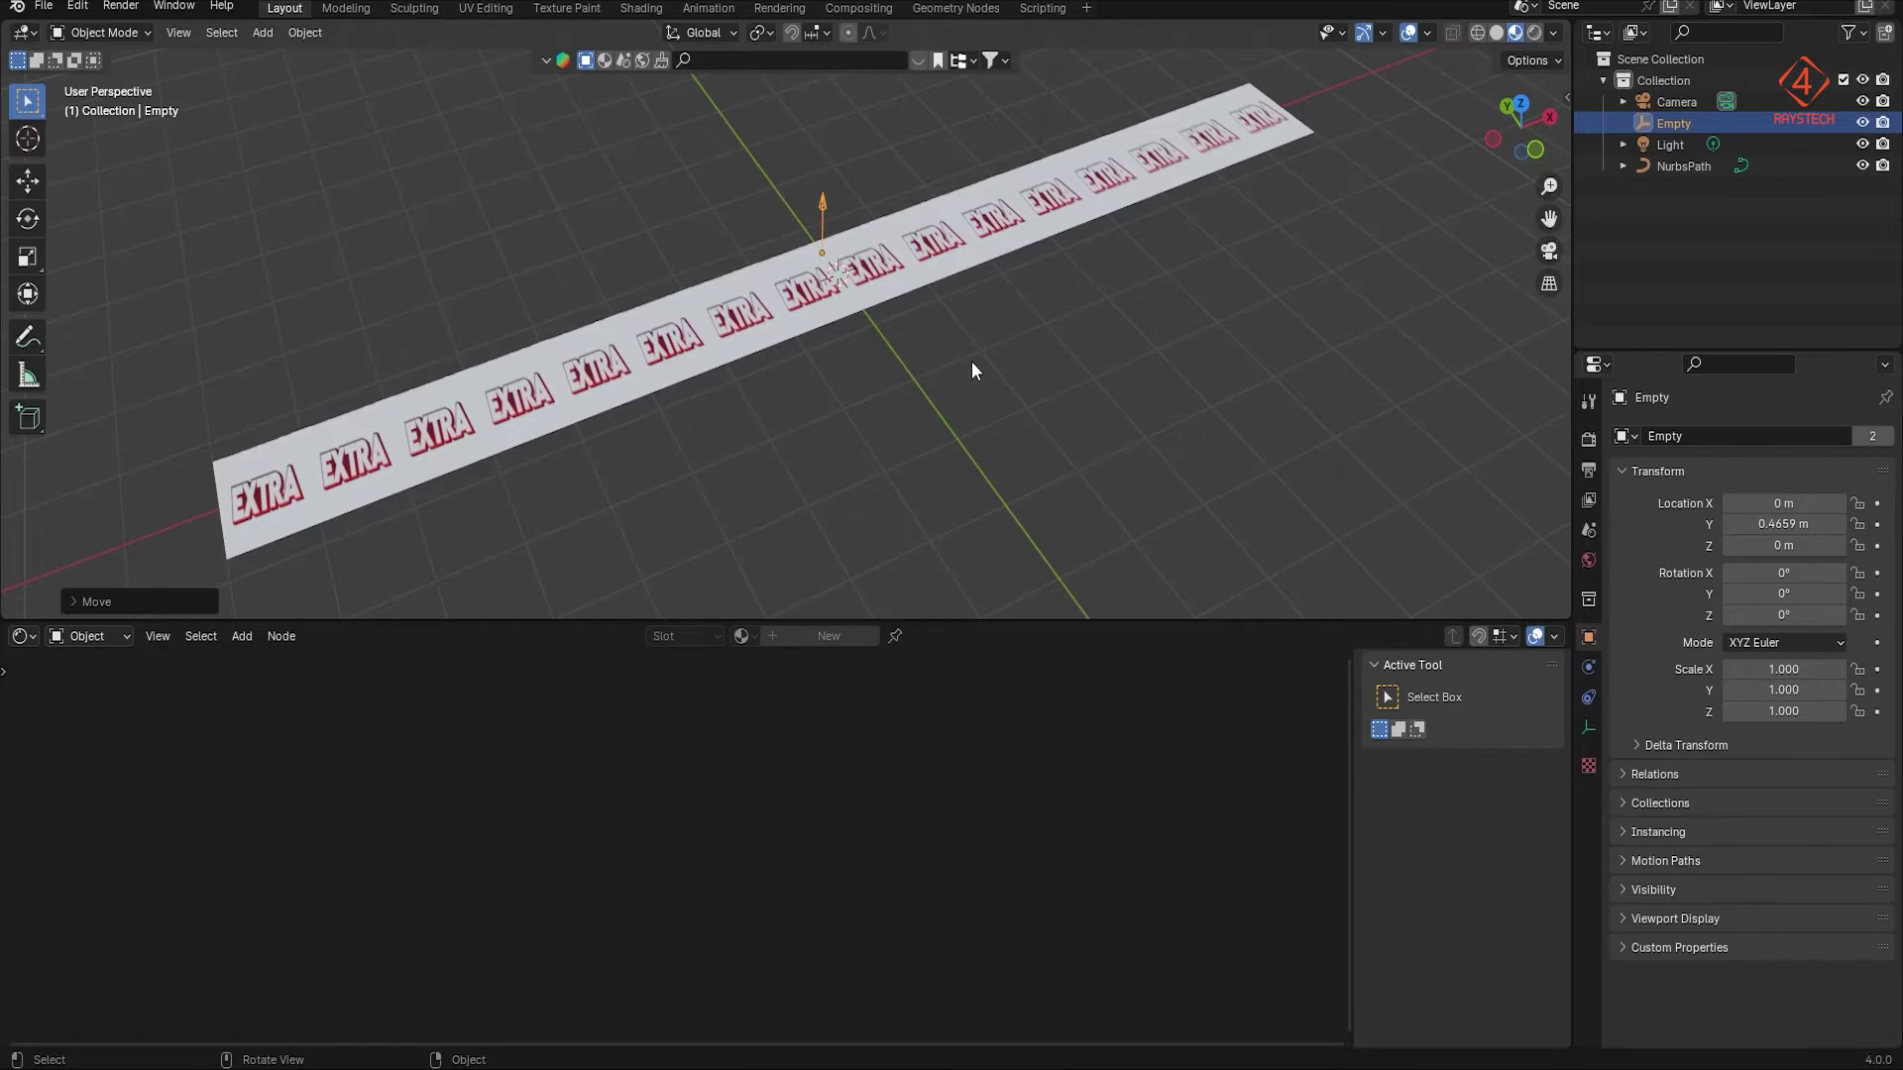
pyautogui.press('g')
pyautogui.press('x')
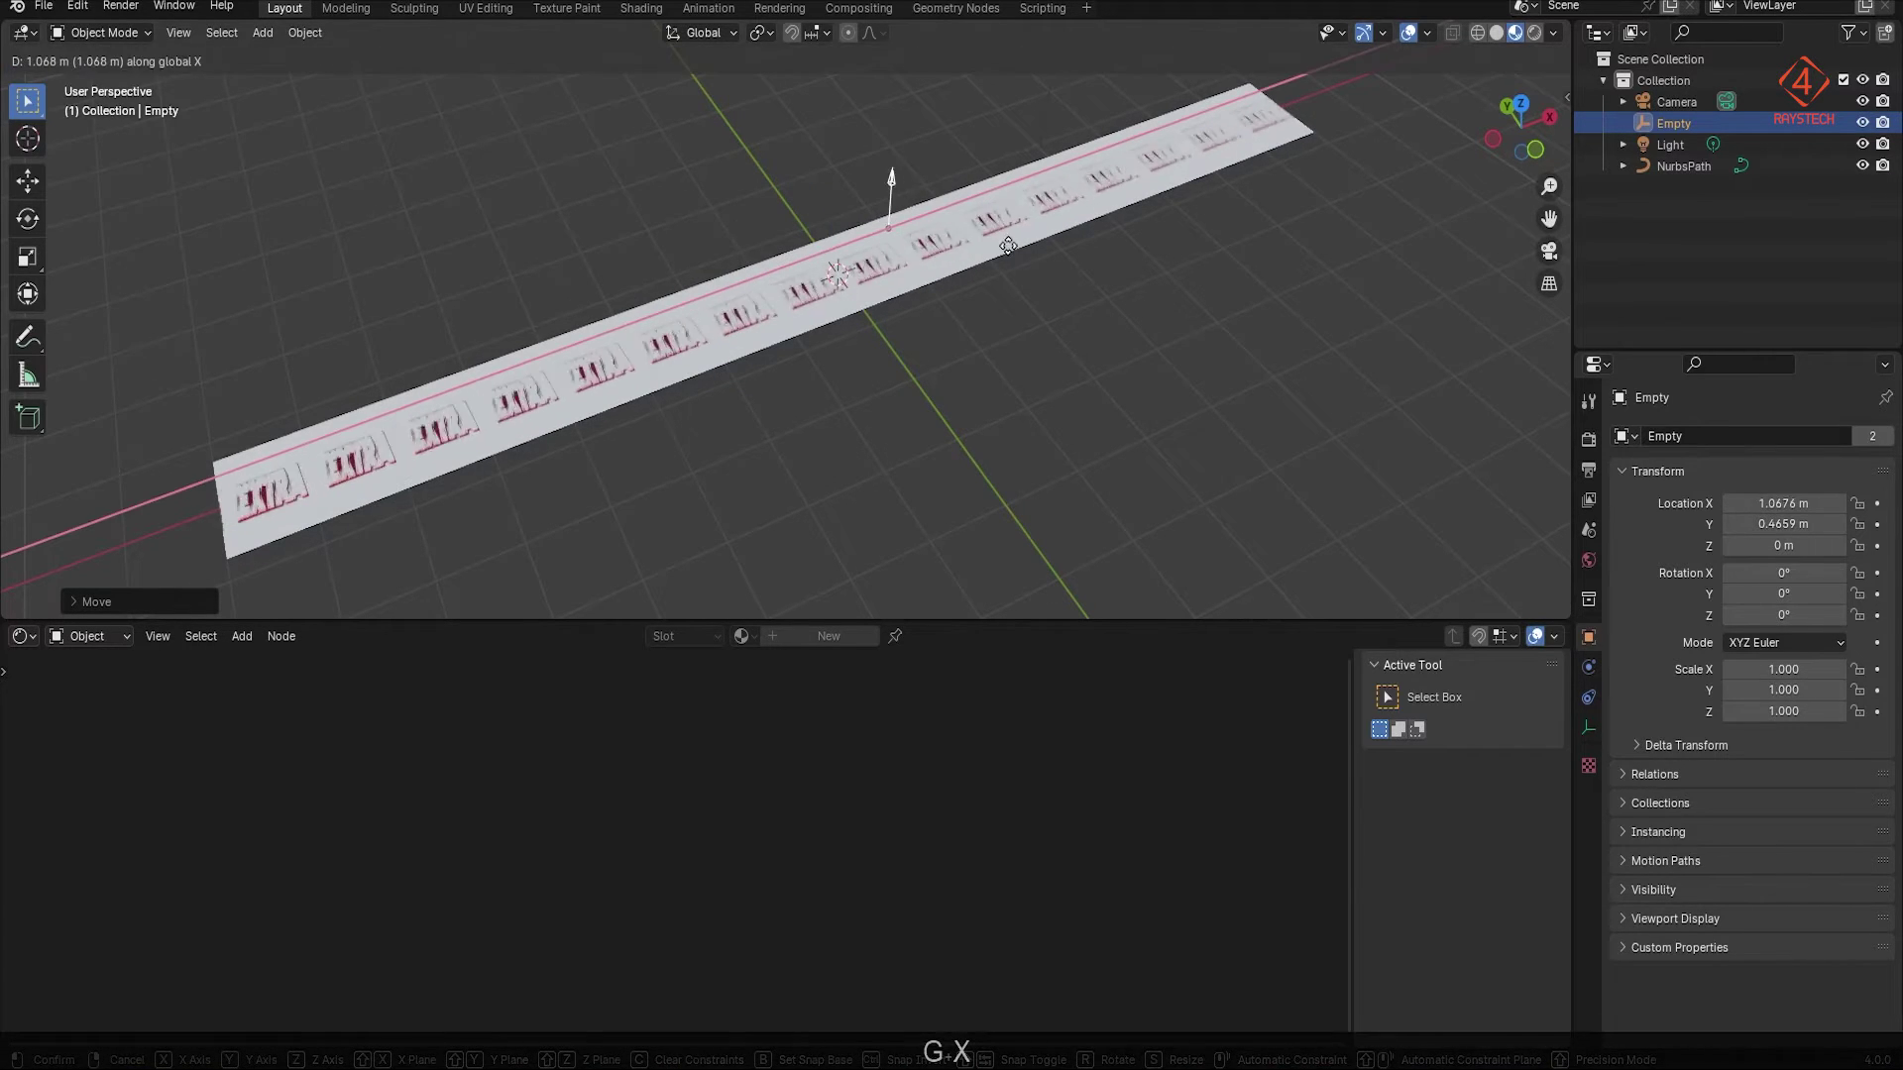
pyautogui.press('Escape')
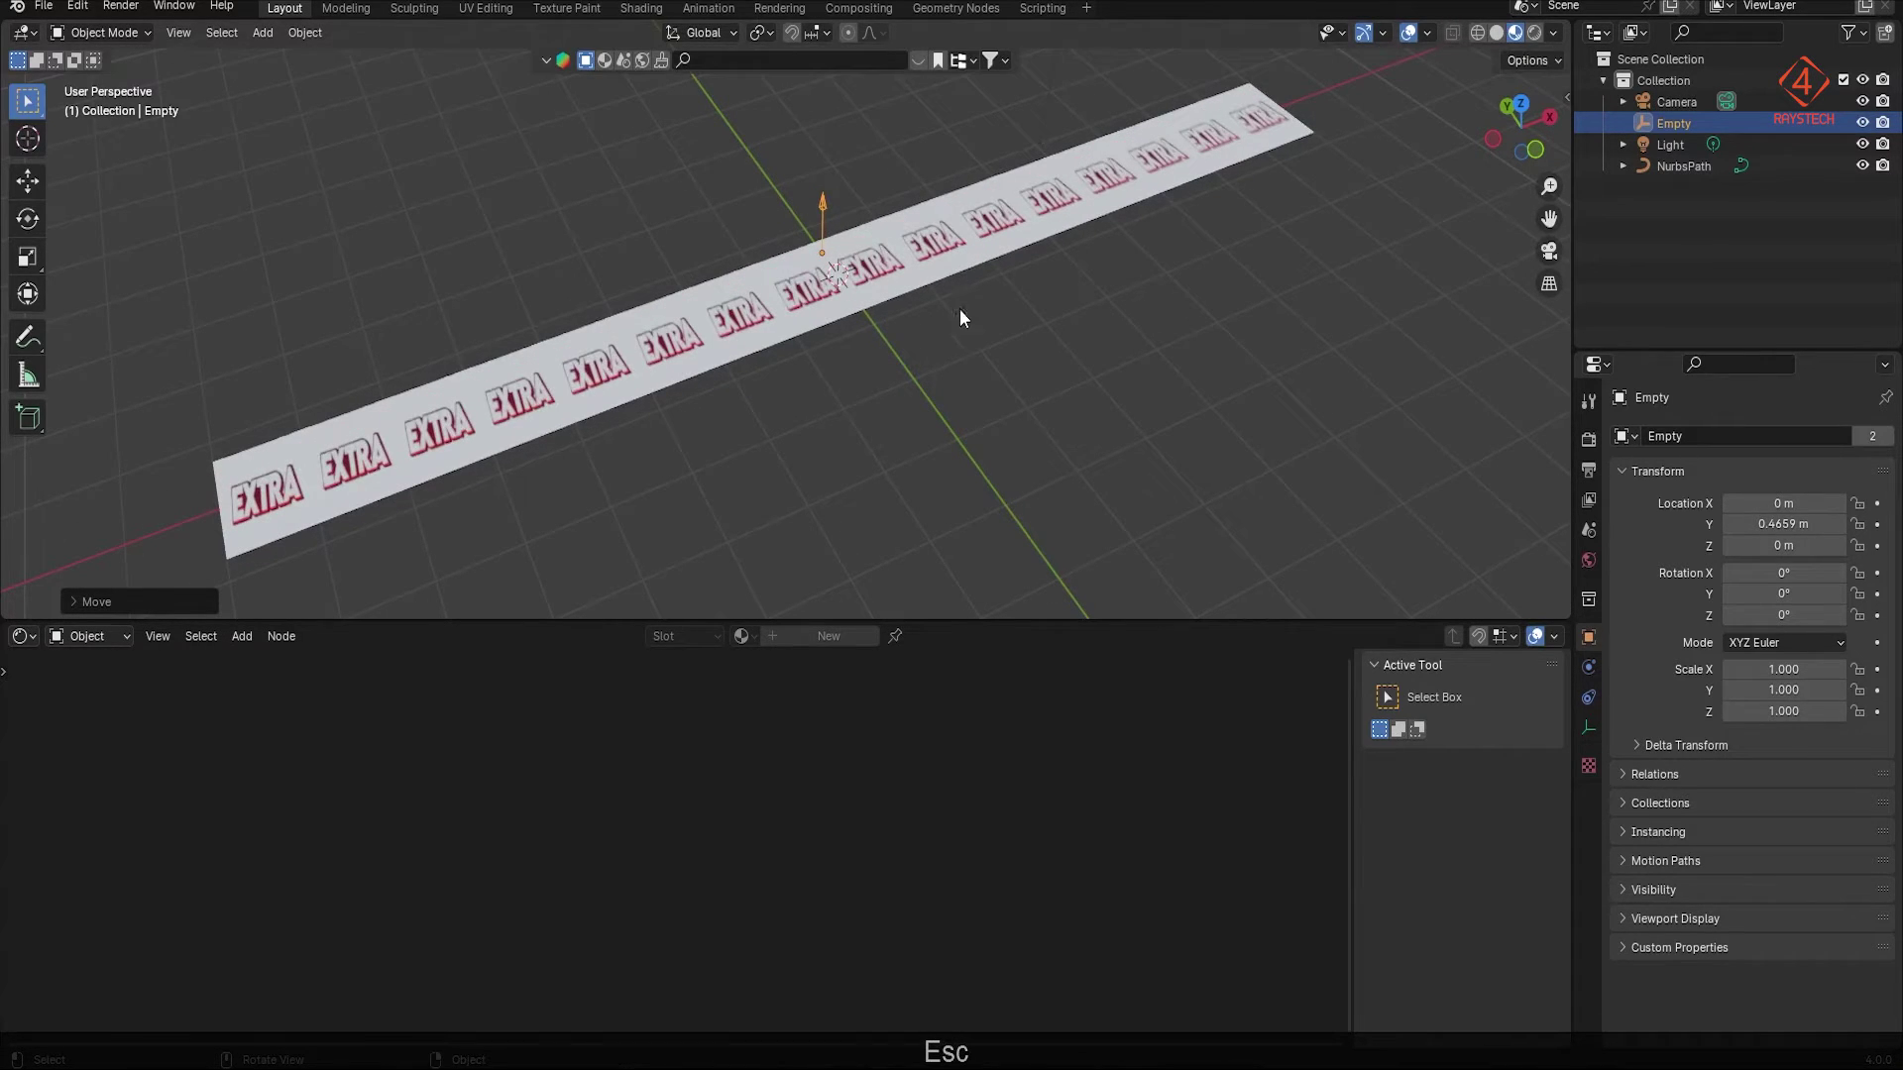
pyautogui.click(749, 354)
# Step: Lower the strip's Extrude to 0.401 m to narrow it
pyautogui.click(1588, 758)
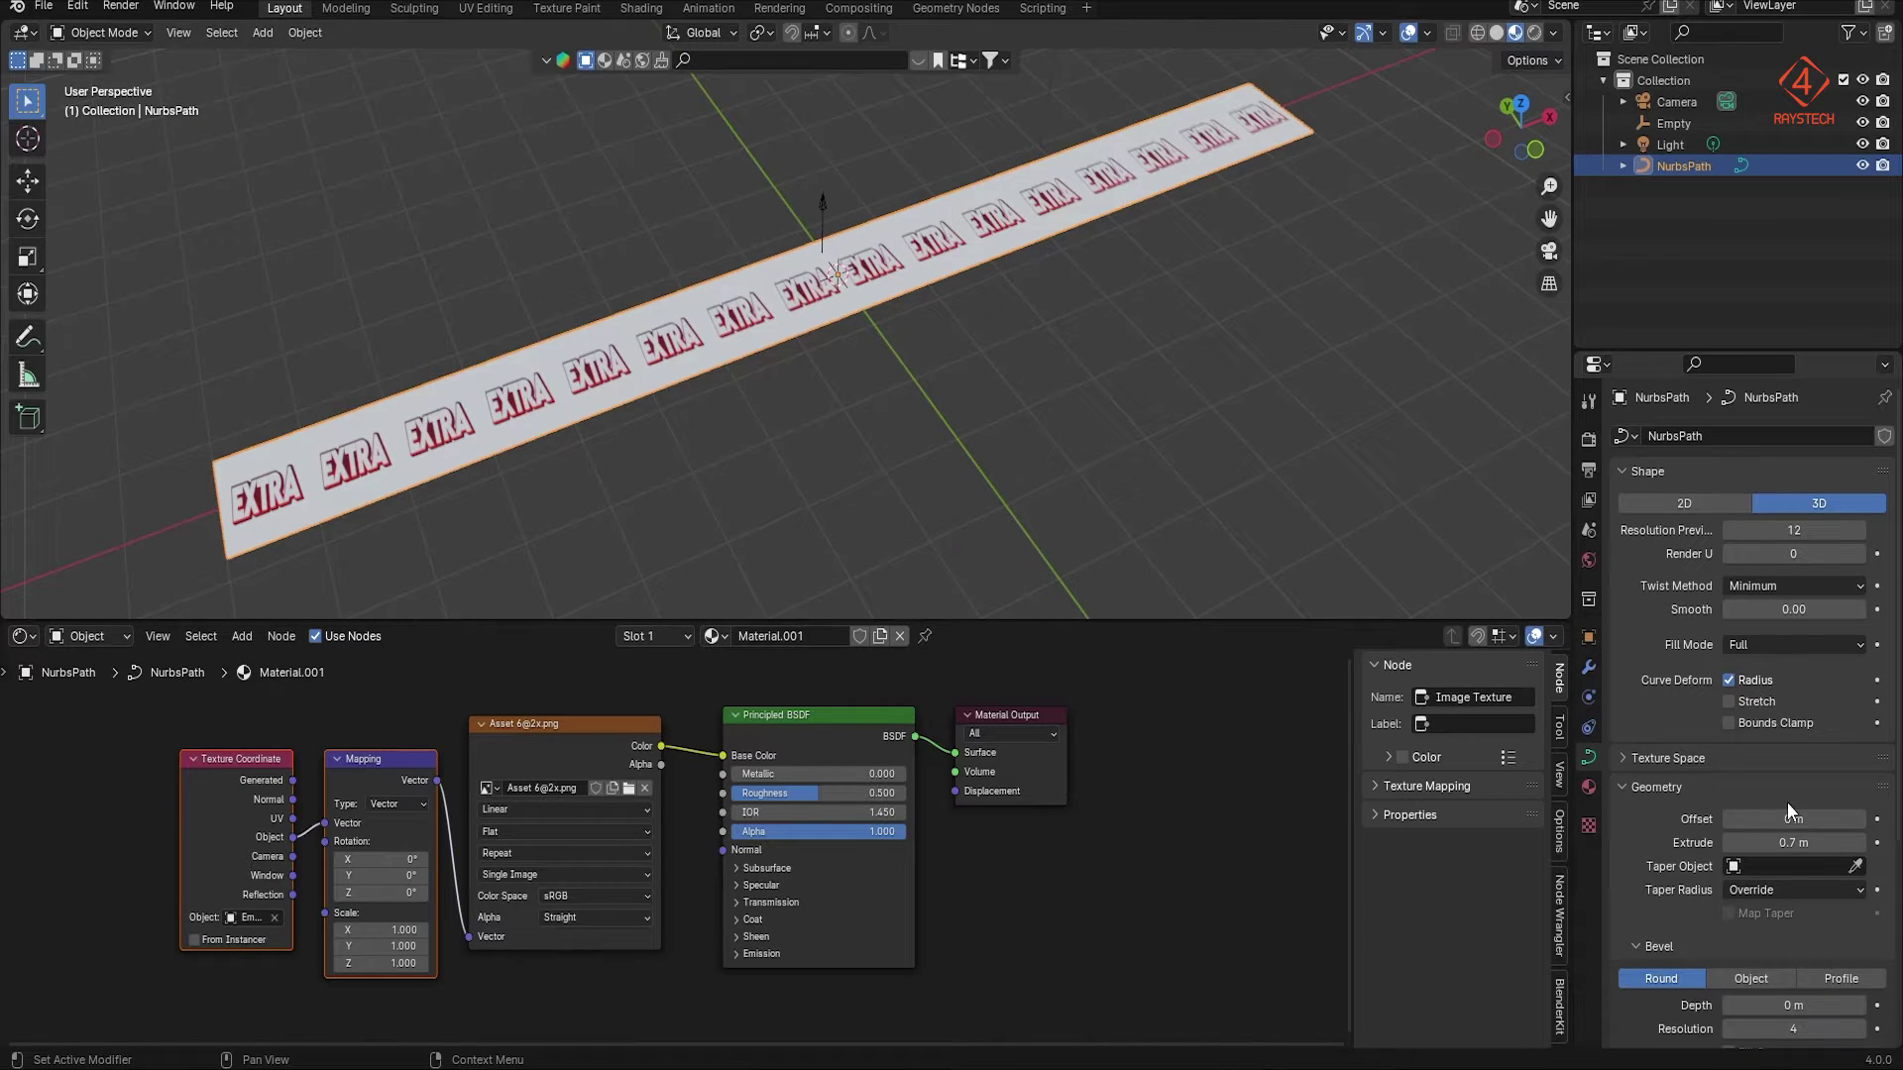
pyautogui.keyDown('shift'); pyautogui.moveTo(1793, 842); pyautogui.dragTo(1746, 842); pyautogui.keyUp('shift')
pyautogui.scroll(3, 883, 364)
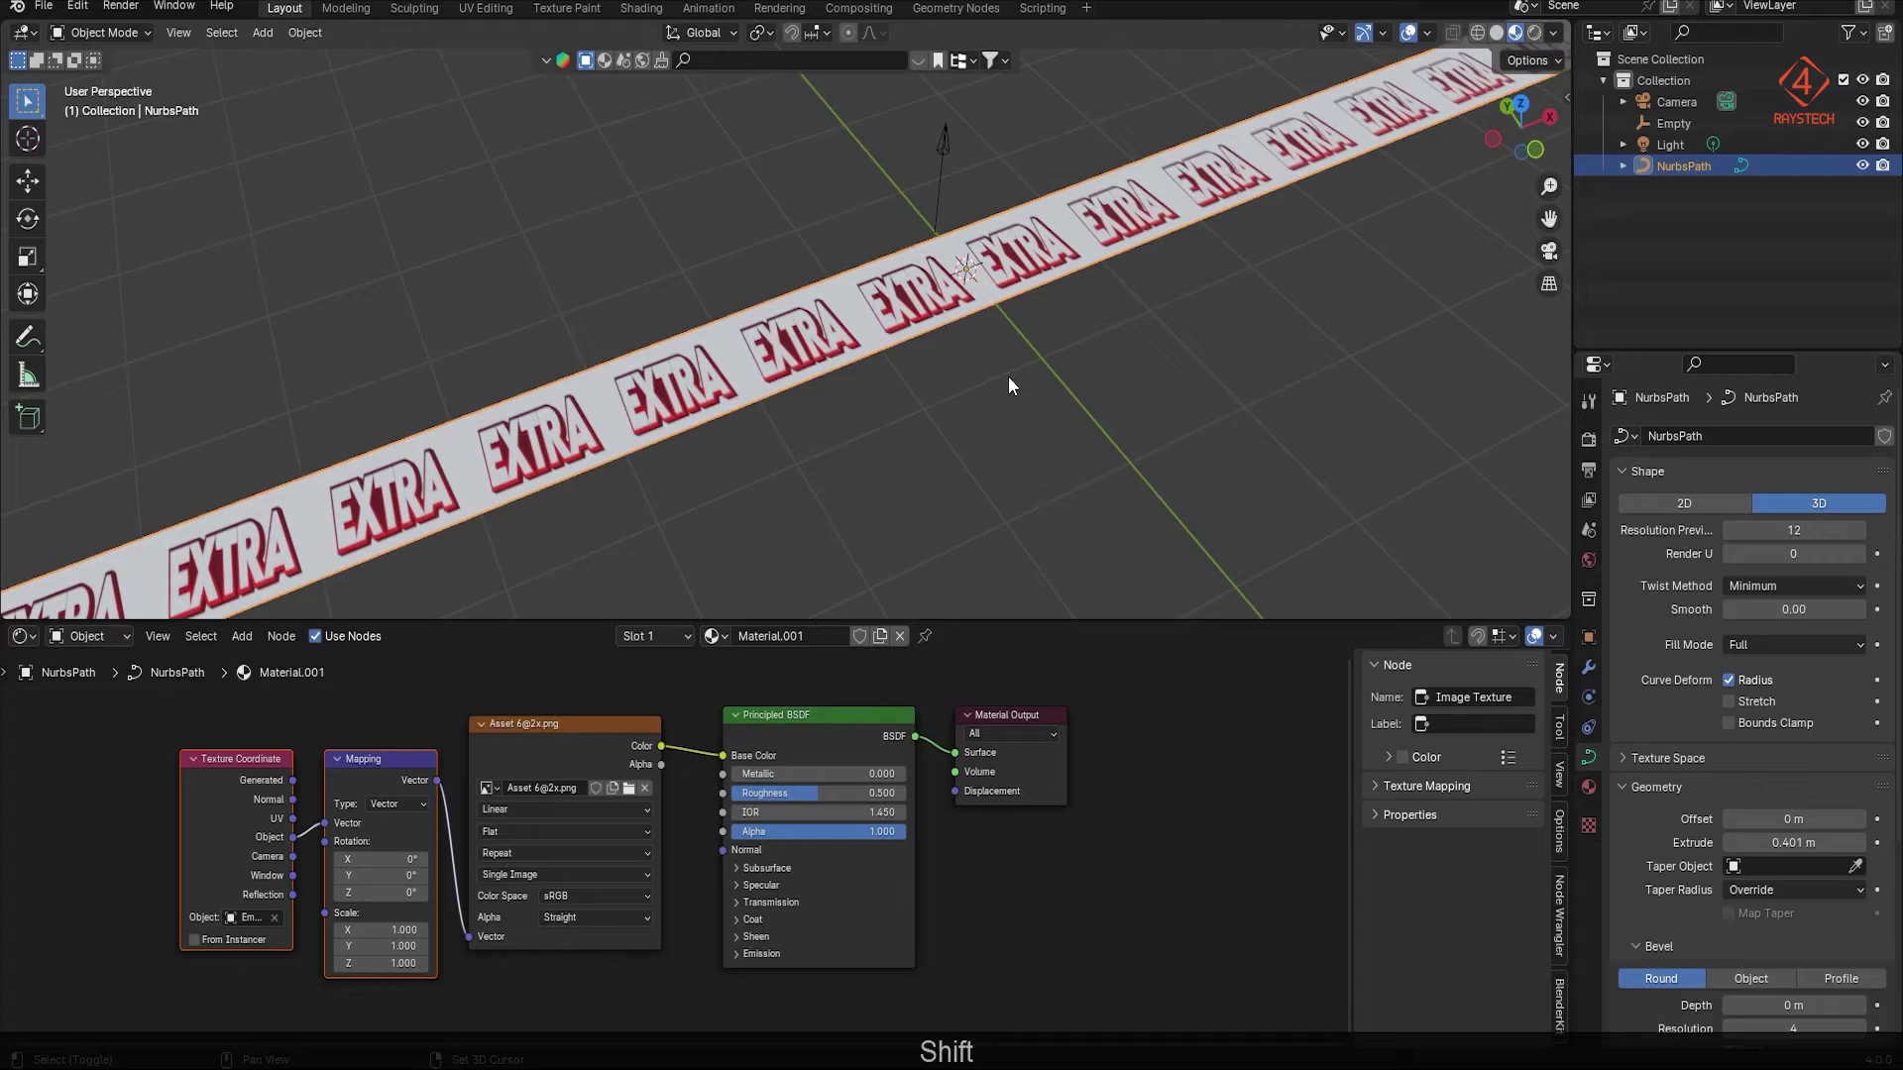
# Step: Scale the Empty about 1.8 times along X, checking the larger EXTRA logos from top view
pyautogui.click(946, 156)
pyautogui.press('s')
pyautogui.press('x')
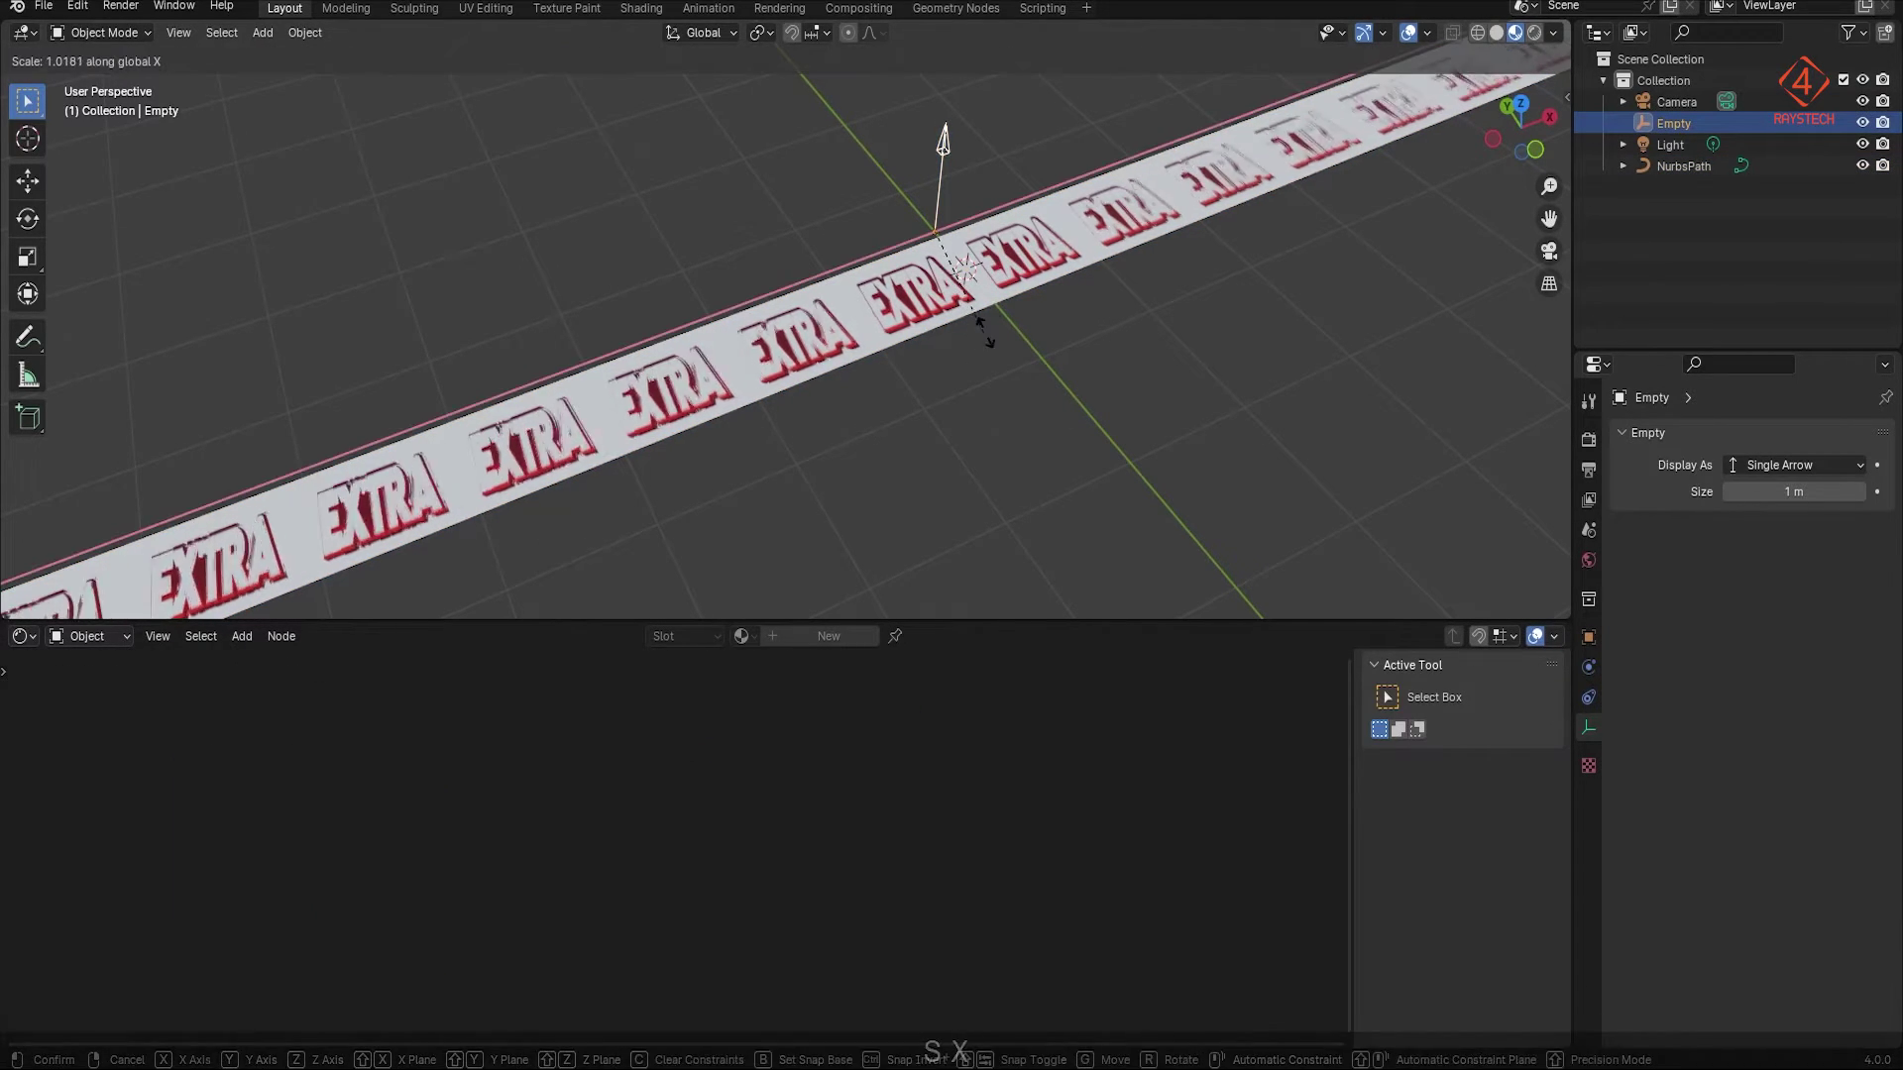
pyautogui.click(1116, 280)
pyautogui.moveTo(1116, 280); pyautogui.dragTo(991, 456, button='middle')
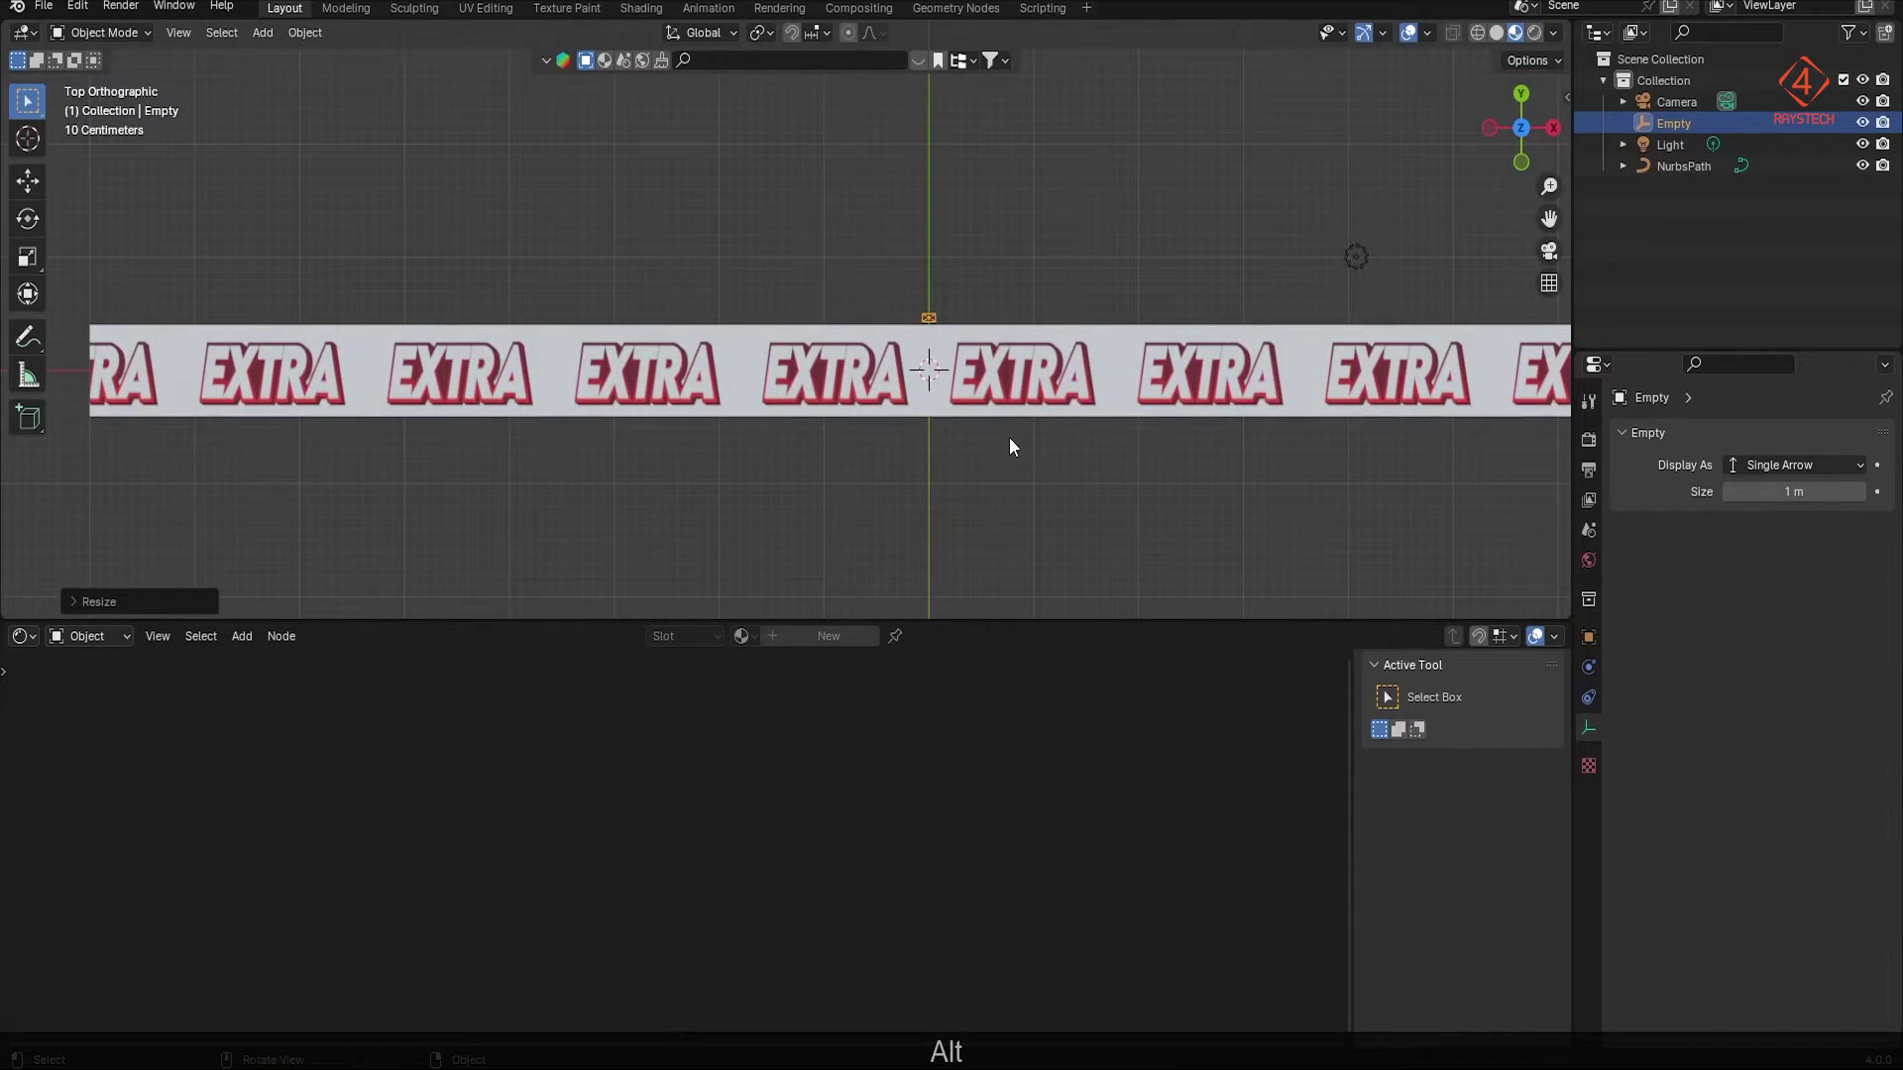
pyautogui.press('s')
pyautogui.press('x')
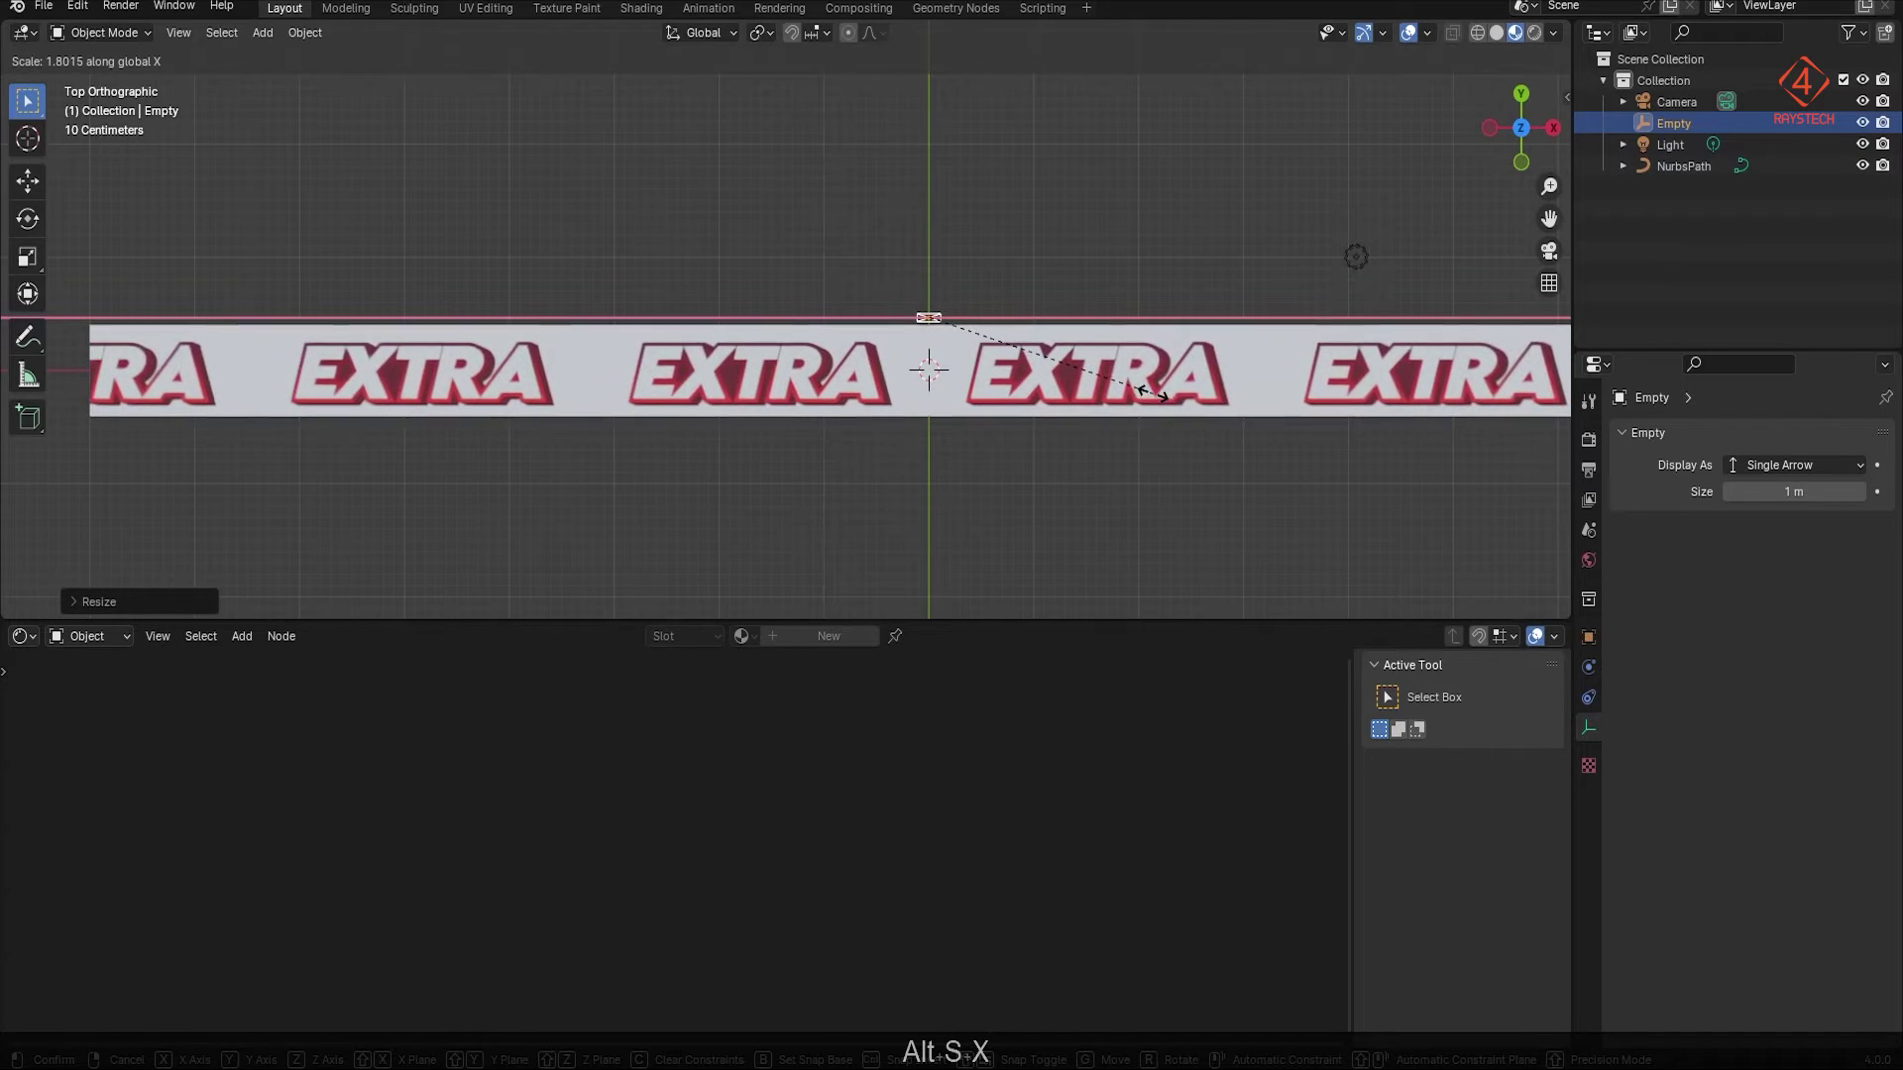
pyautogui.click(996, 372)
pyautogui.moveTo(996, 372)
pyautogui.mouseDown(button='middle')
pyautogui.moveTo(956, 413)
pyautogui.moveTo(964, 336)
pyautogui.moveTo(968, 352)
pyautogui.mouseUp(button='middle')
pyautogui.click(847, 407)
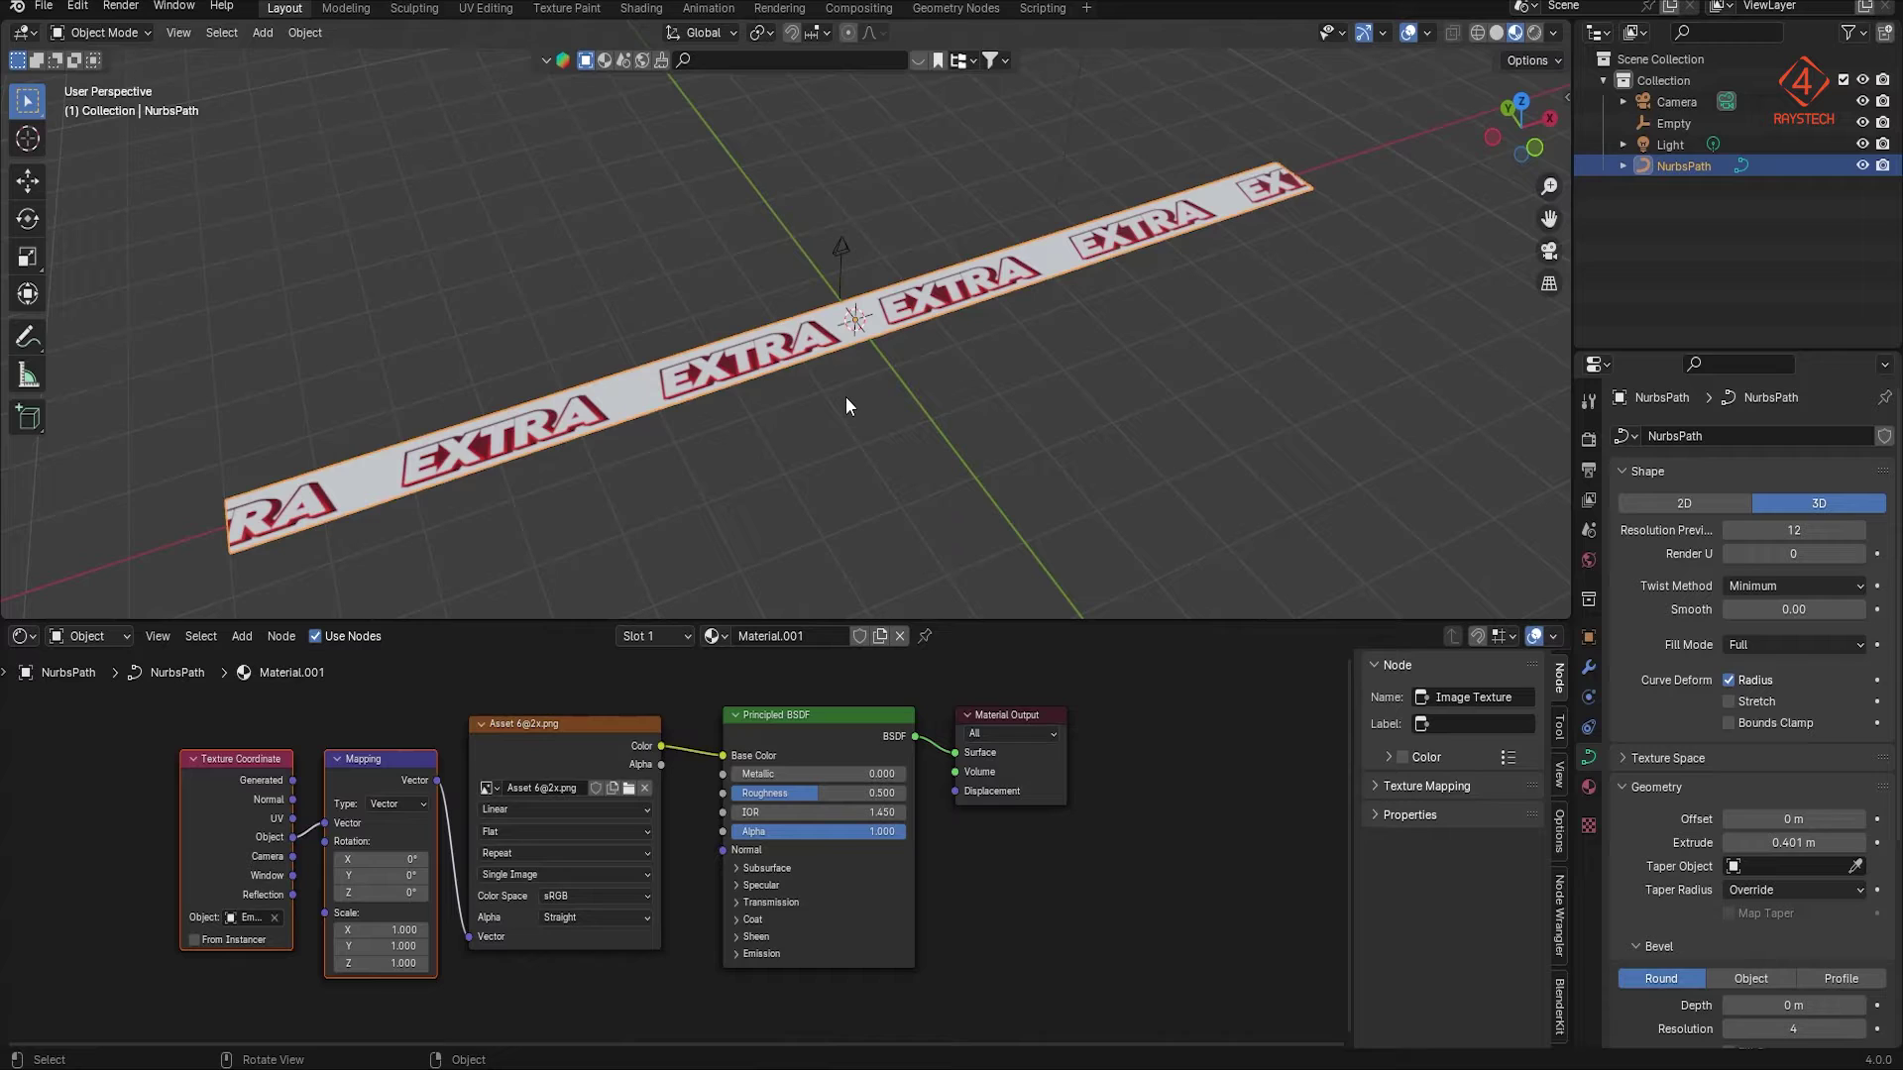
# Step: Add a cylinder with 96 vertices
pyautogui.hotkey('shift', 'a')
pyautogui.moveTo(854, 187)
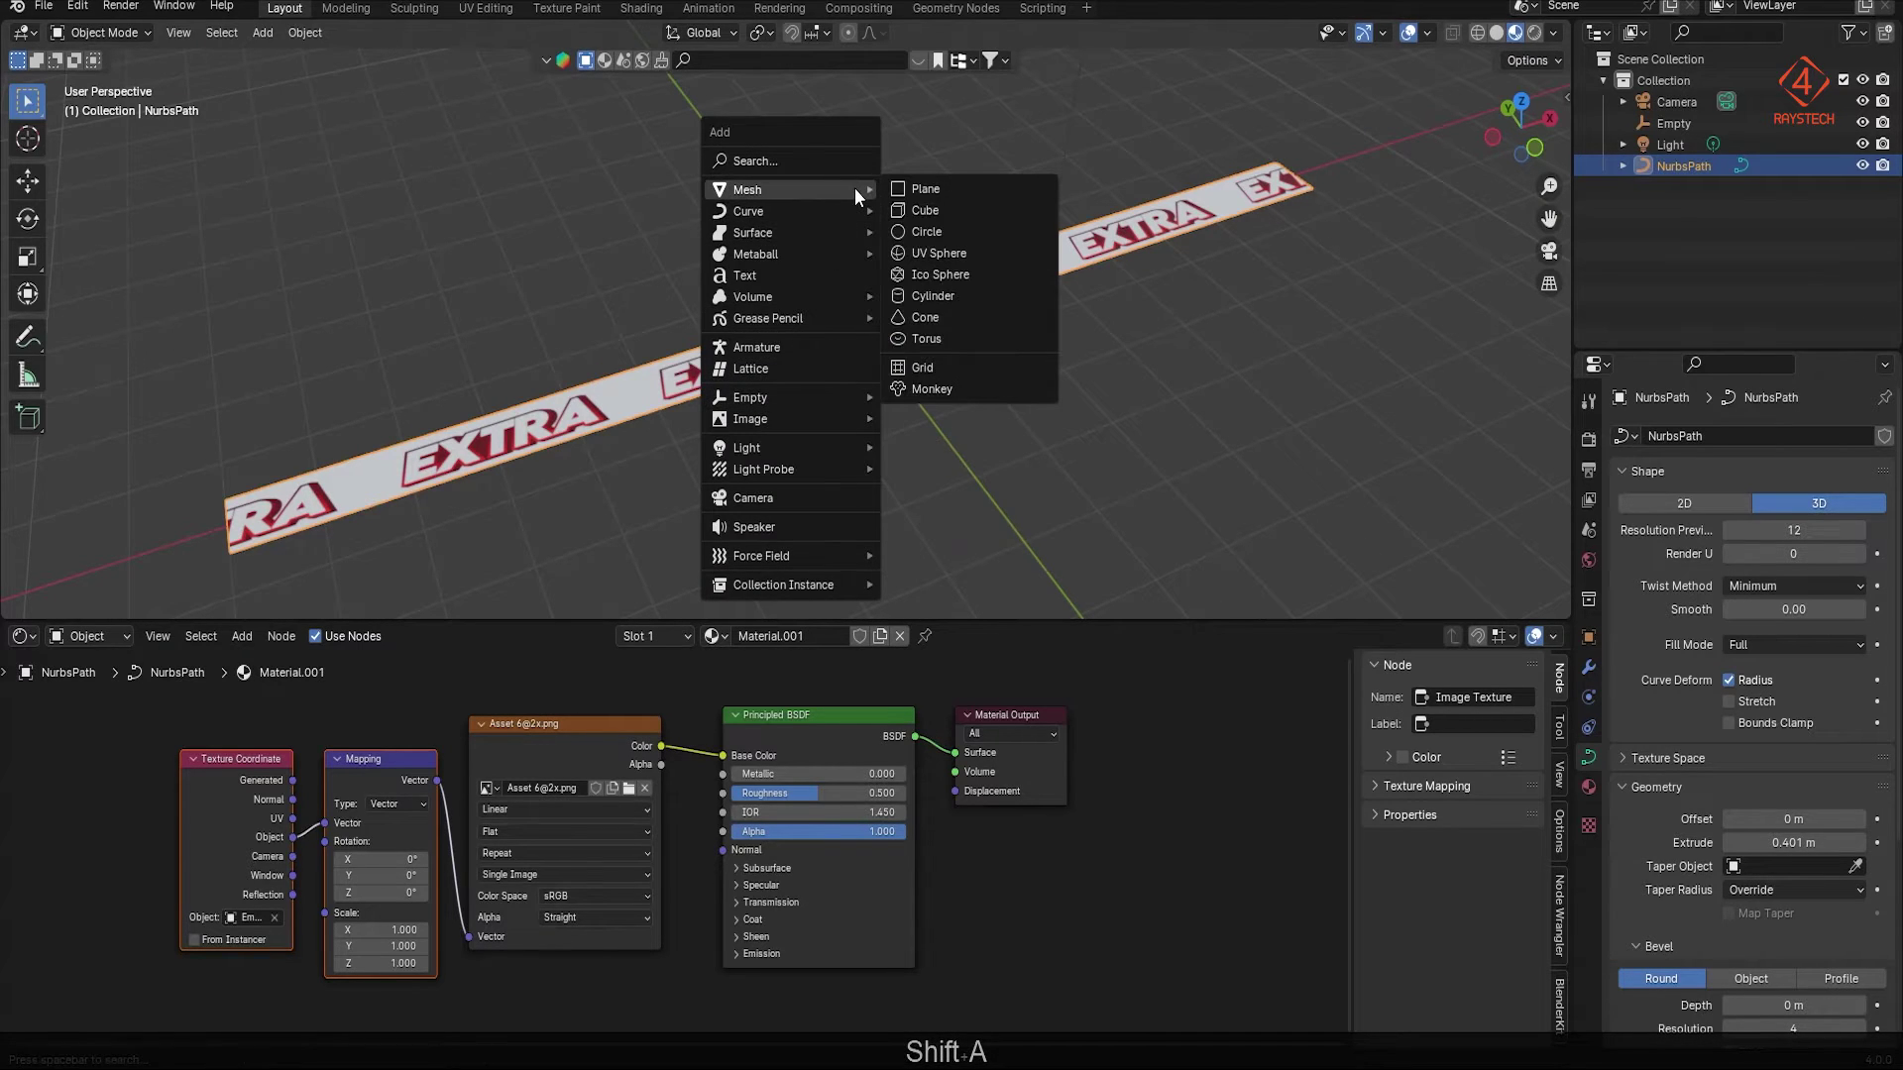
pyautogui.click(934, 295)
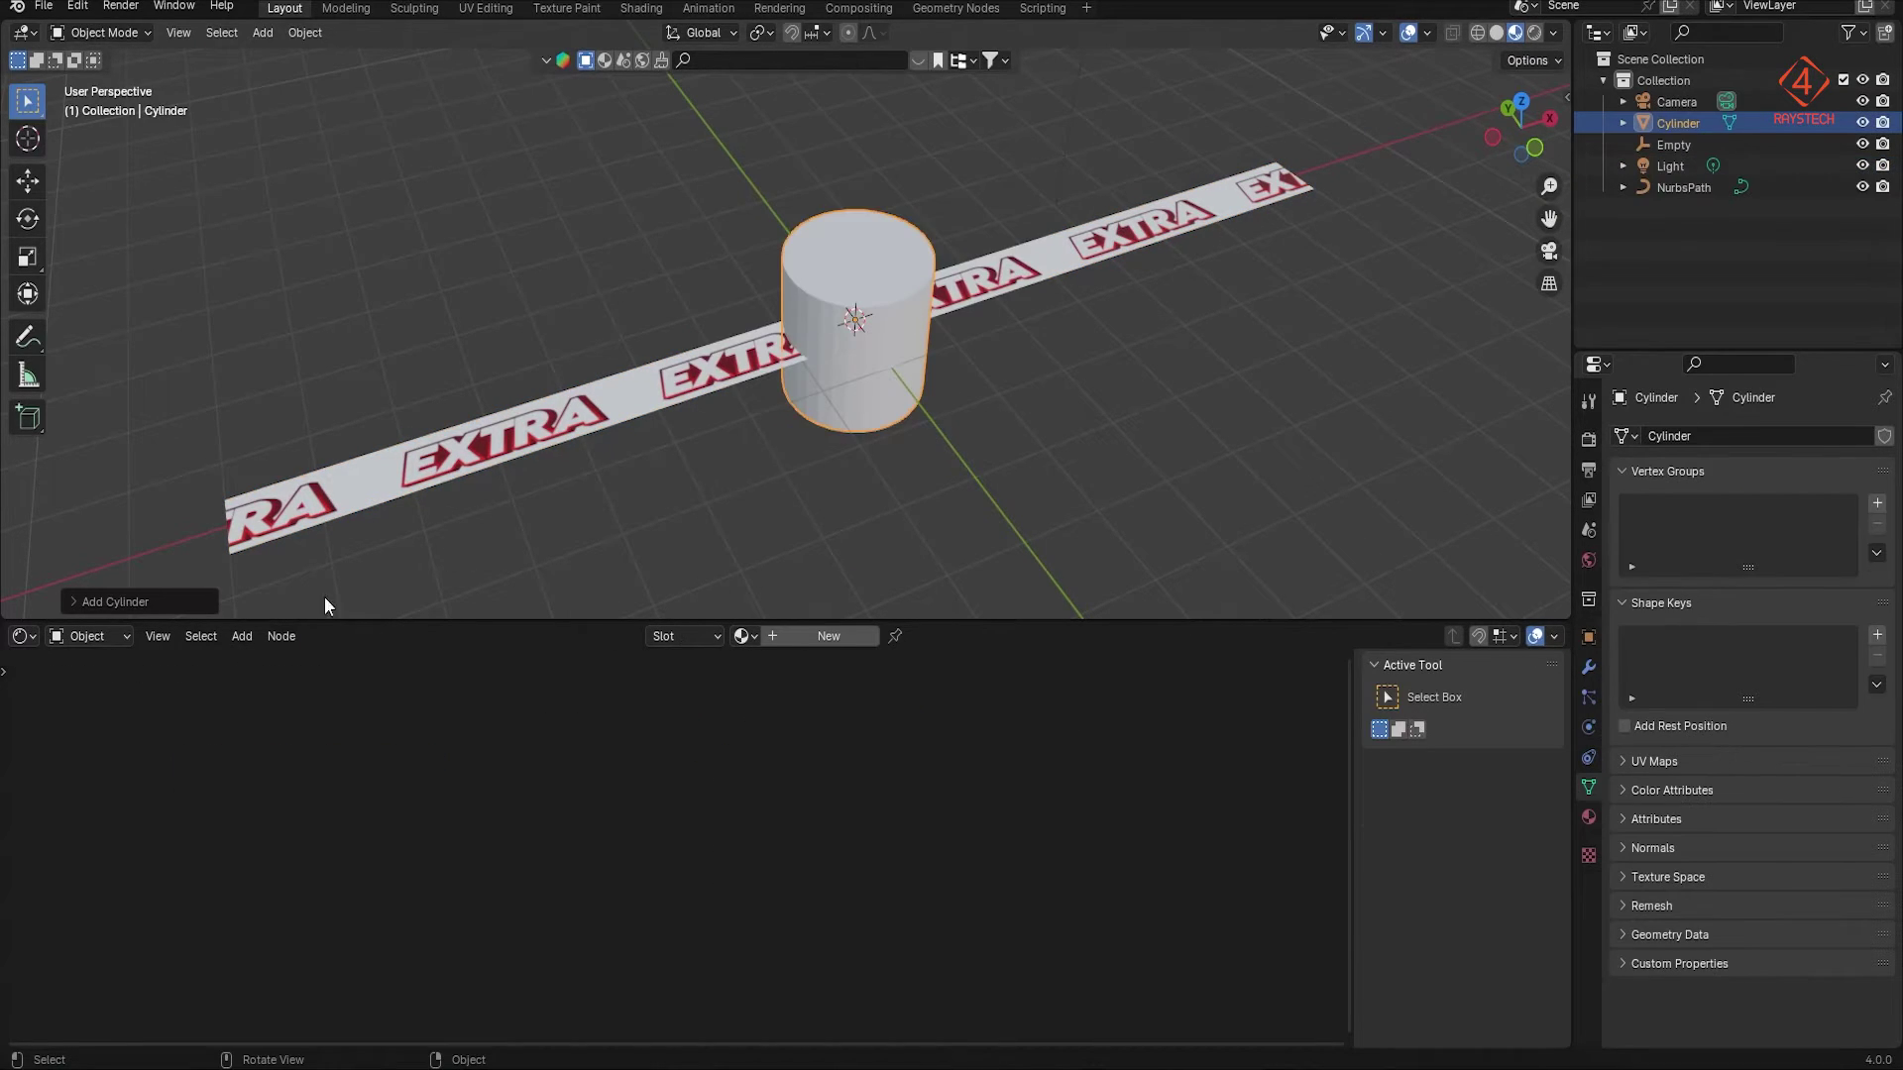
pyautogui.click(82, 604)
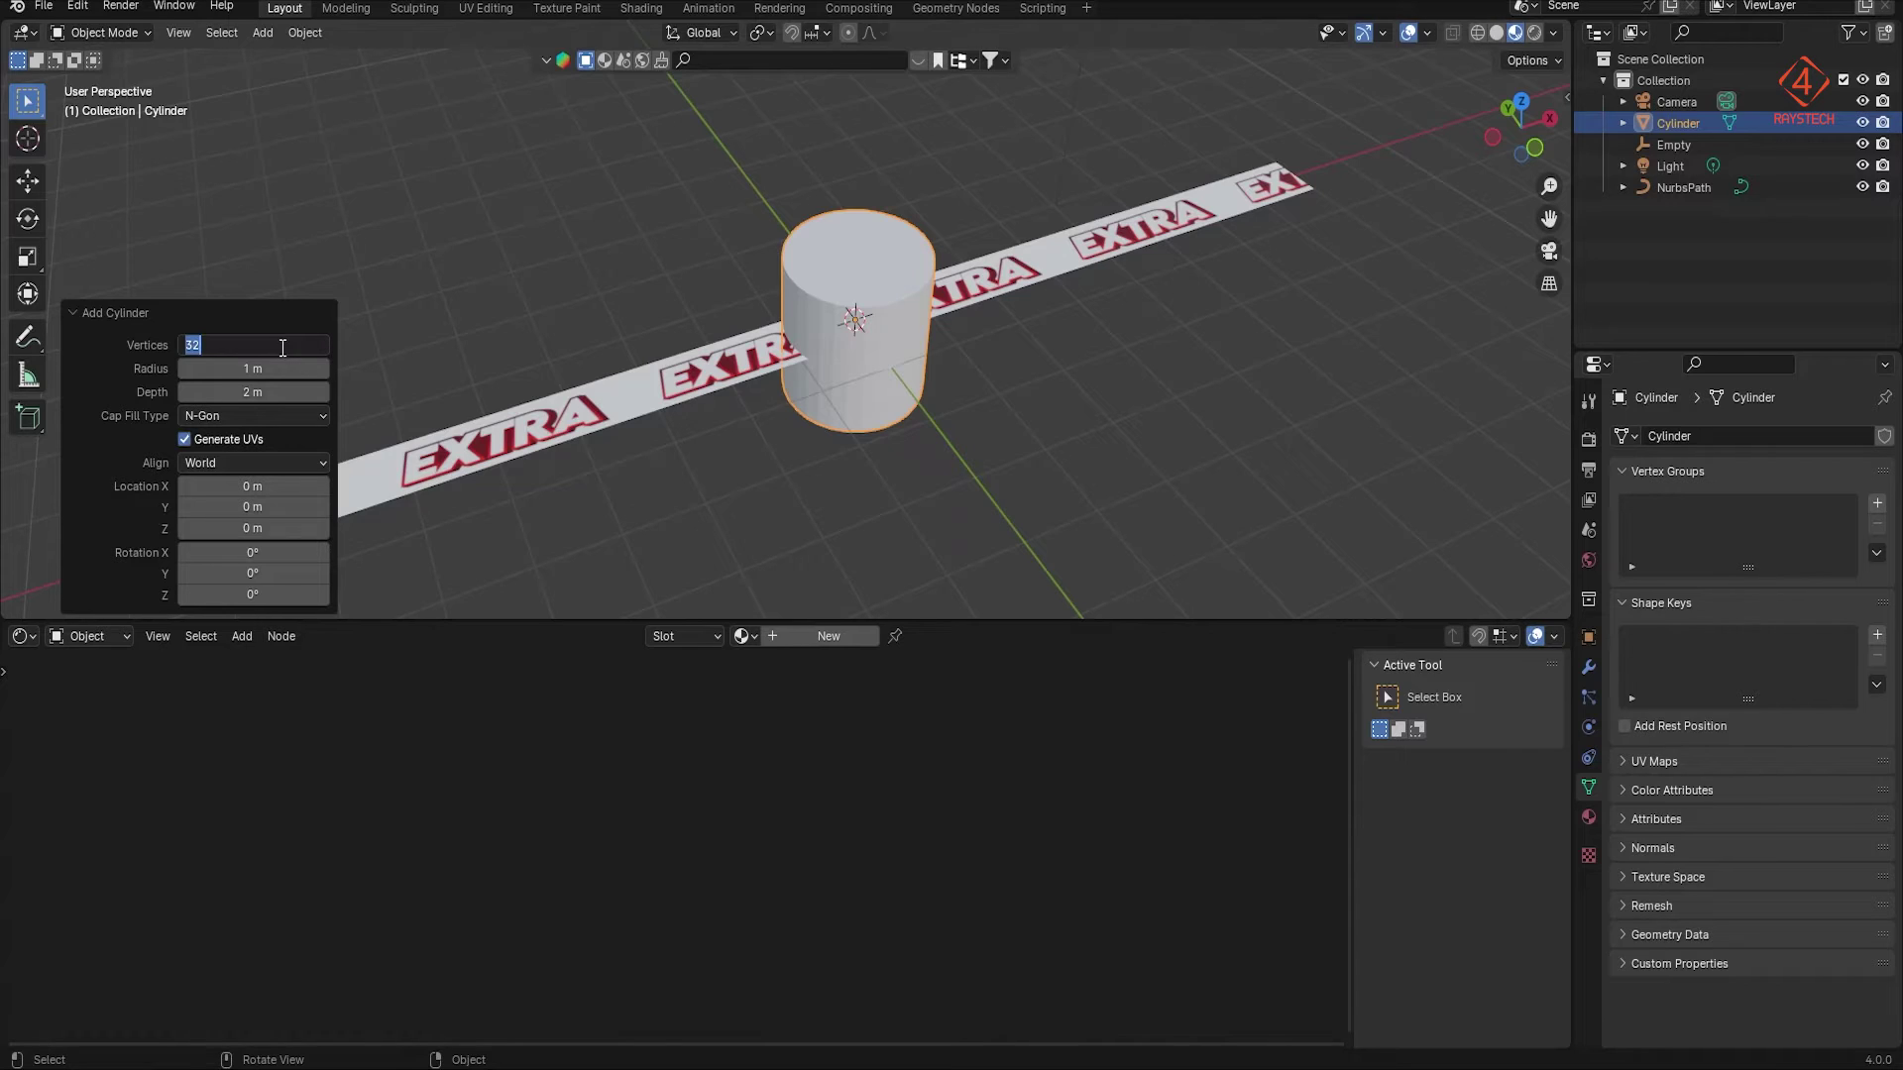
pyautogui.write('96')
pyautogui.press('Return')
# Step: Rotate the cylinder 90° around X, shortening its depth
pyautogui.keyDown('shift'); pyautogui.moveTo(252, 391); pyautogui.dragTo(904, 424); pyautogui.keyUp('shift')
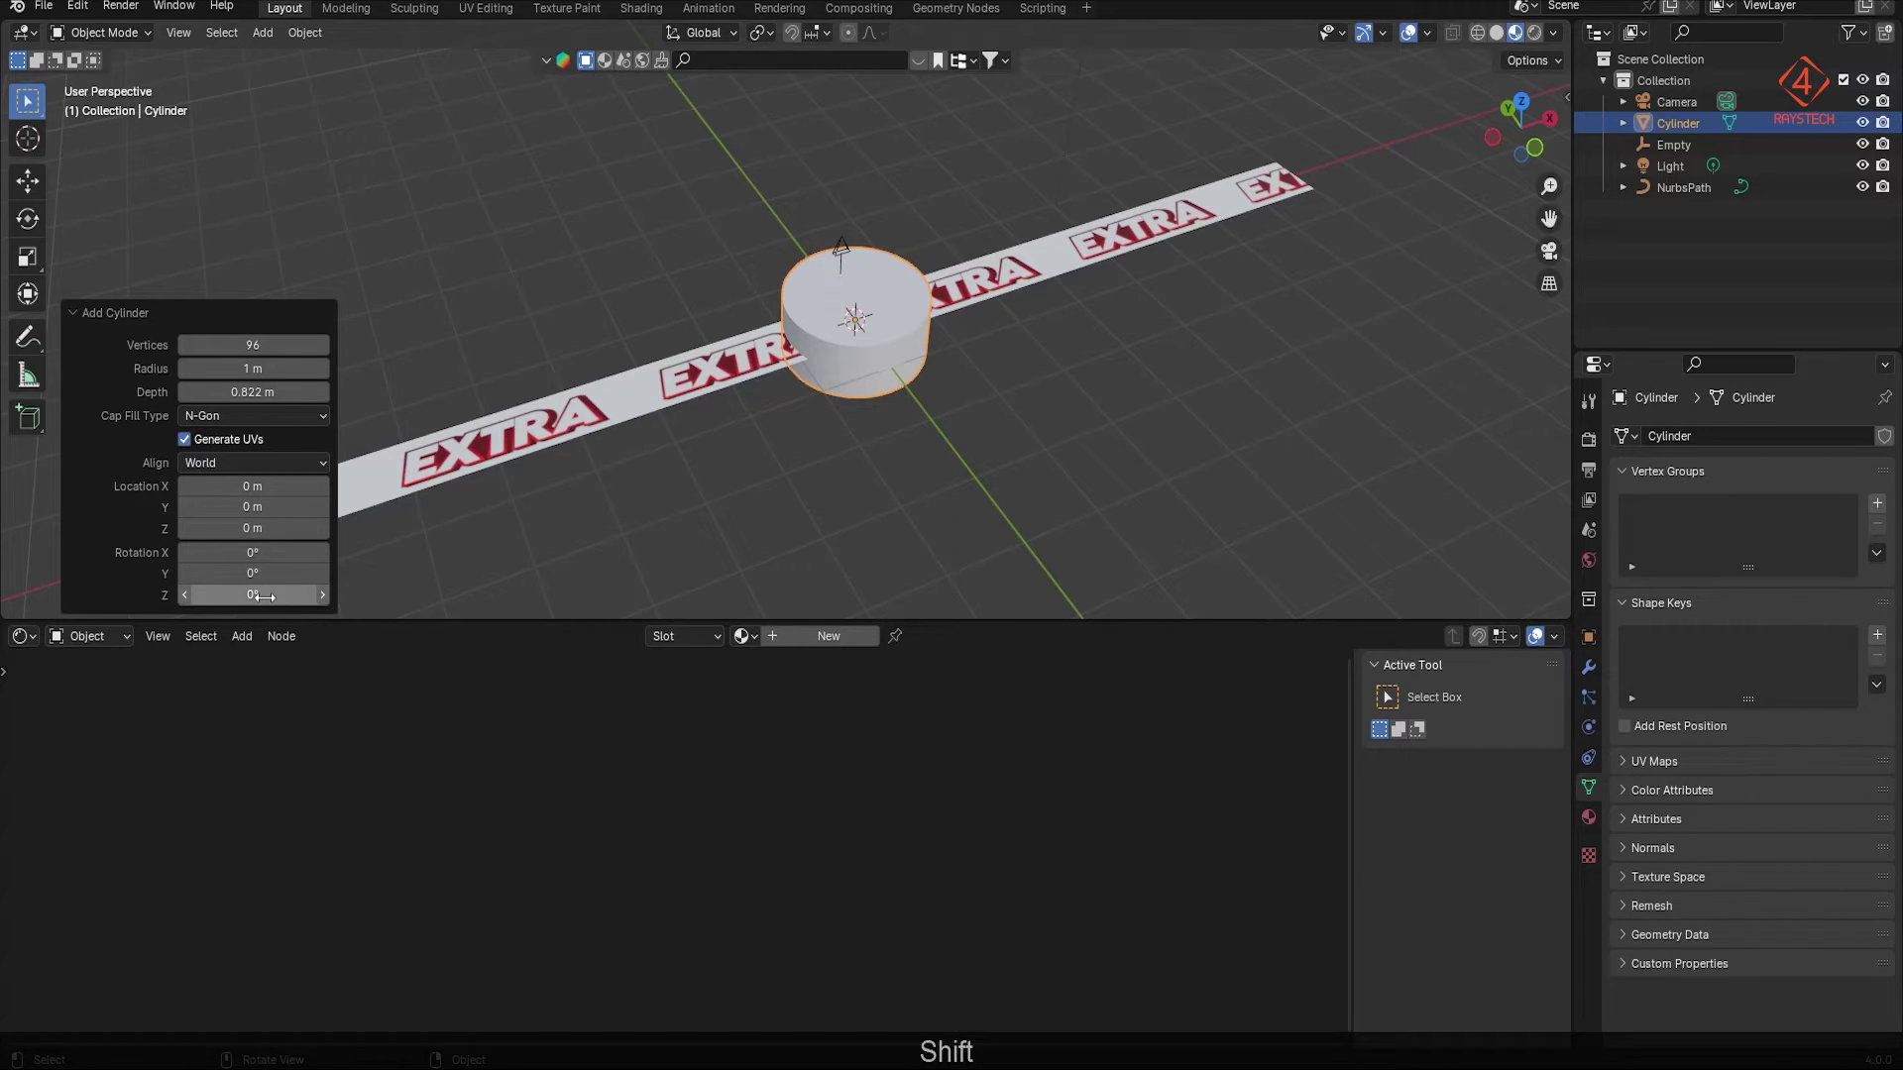
pyautogui.moveTo(320, 551); pyautogui.dragTo(27, 557)
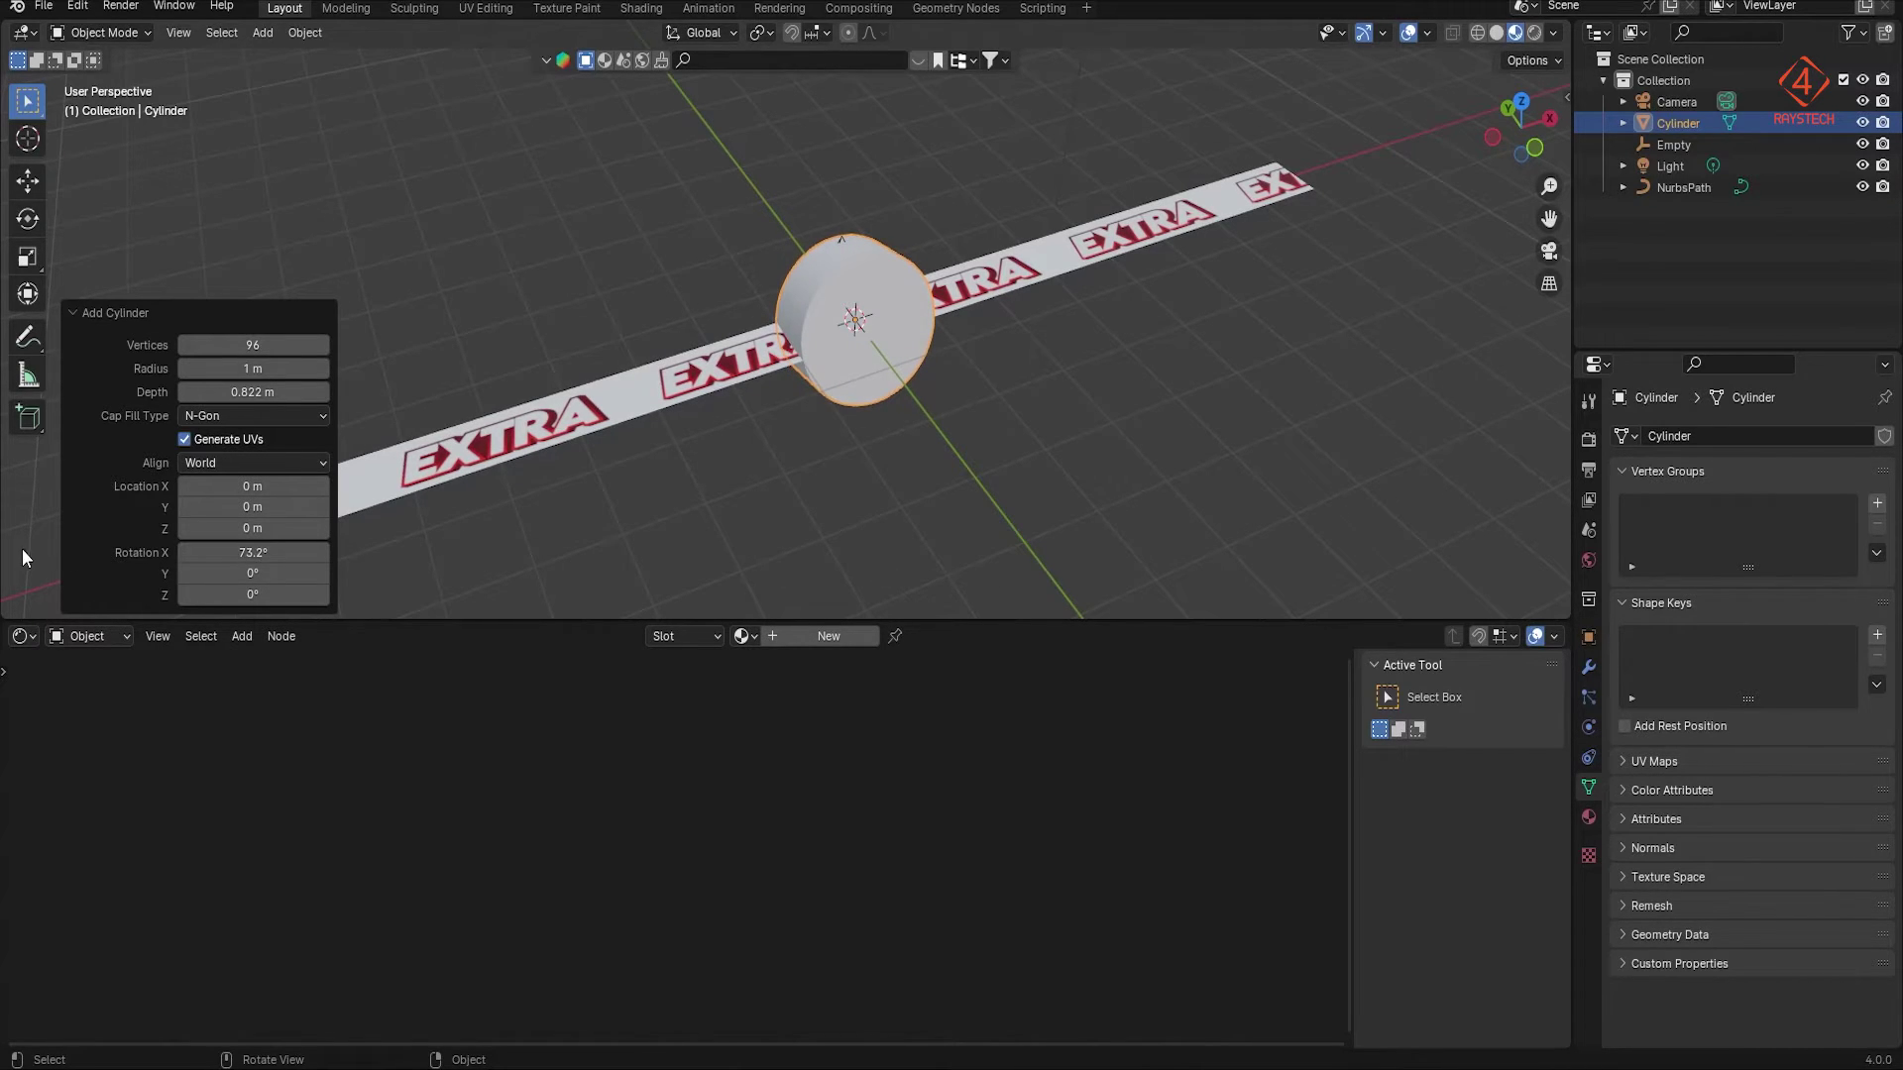
pyautogui.write('90')
pyautogui.press('Return')
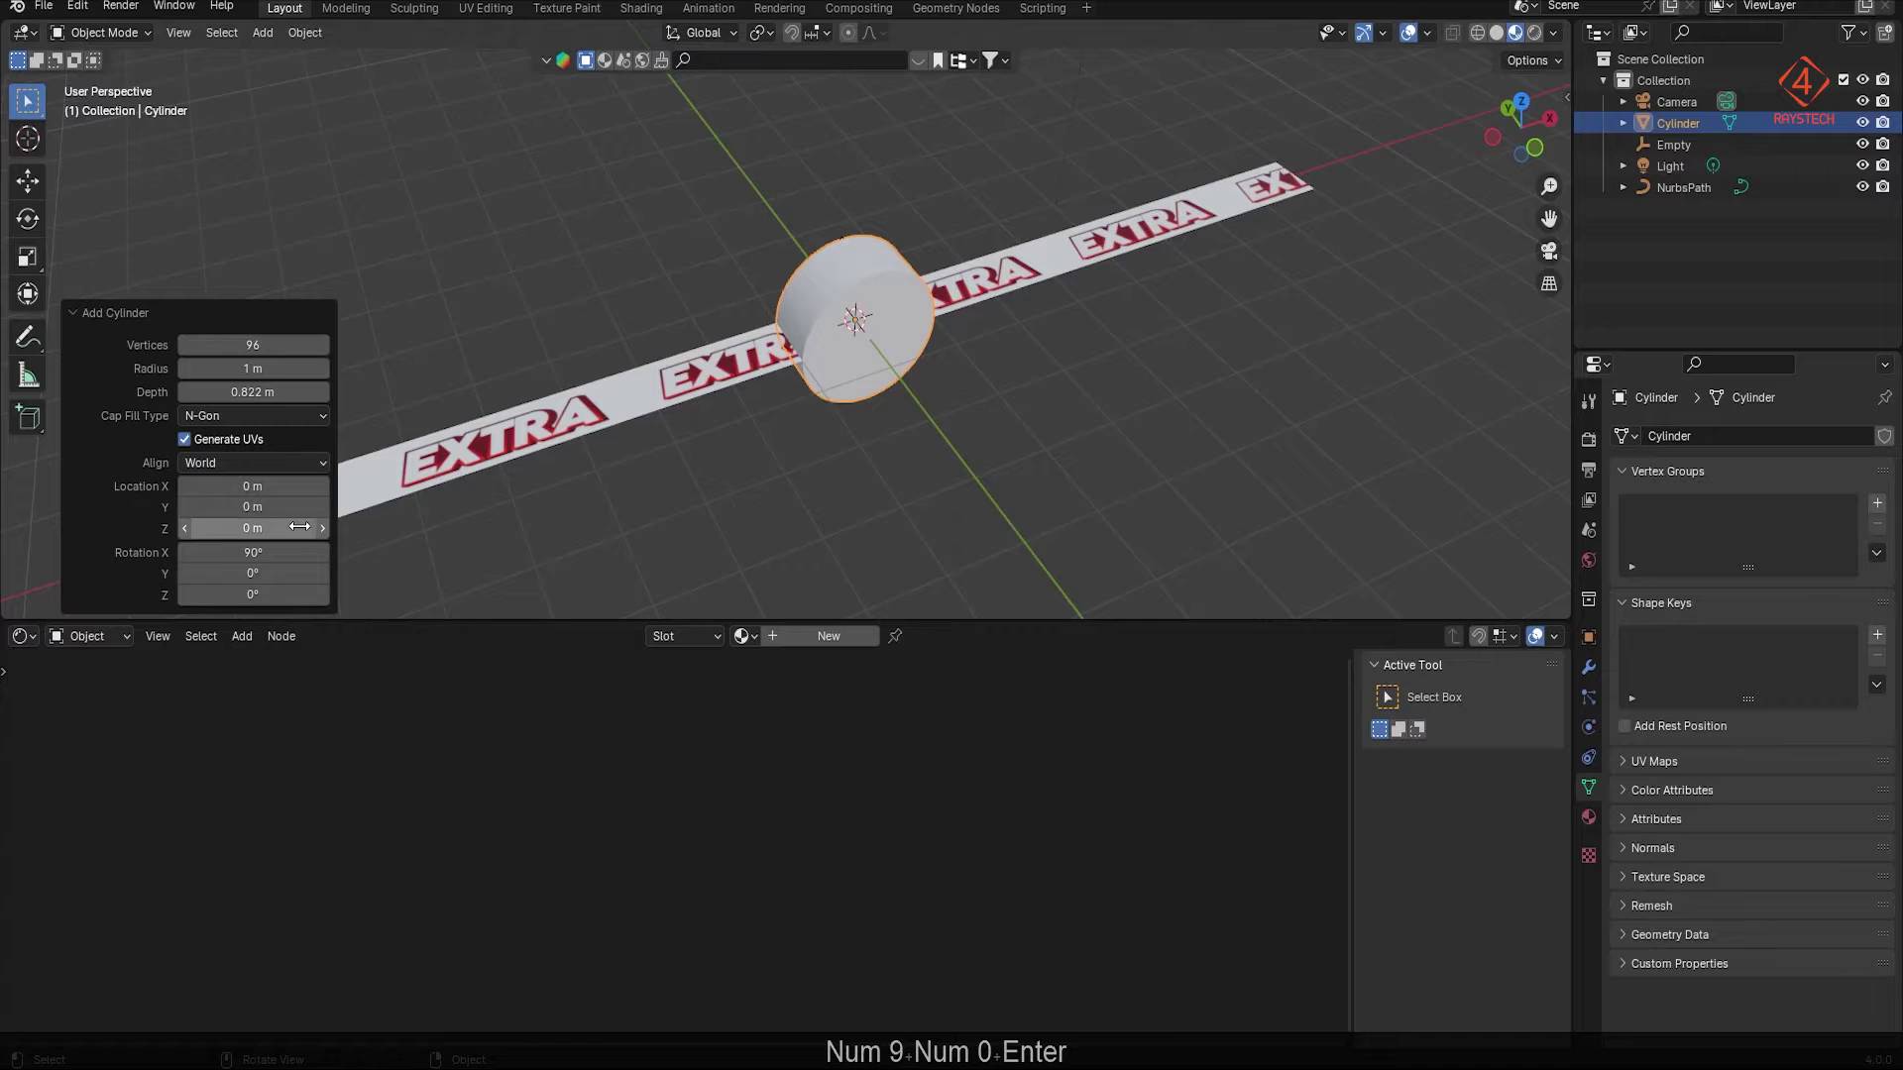
# Step: Set the cylinder's depth to about 1 m and radius to about 1.21 m
pyautogui.scroll(4, 878, 355)
pyautogui.moveTo(880, 363)
pyautogui.mouseDown(button='middle')
pyautogui.moveTo(841, 382)
pyautogui.moveTo(866, 403)
pyautogui.moveTo(885, 386)
pyautogui.mouseUp(button='middle')
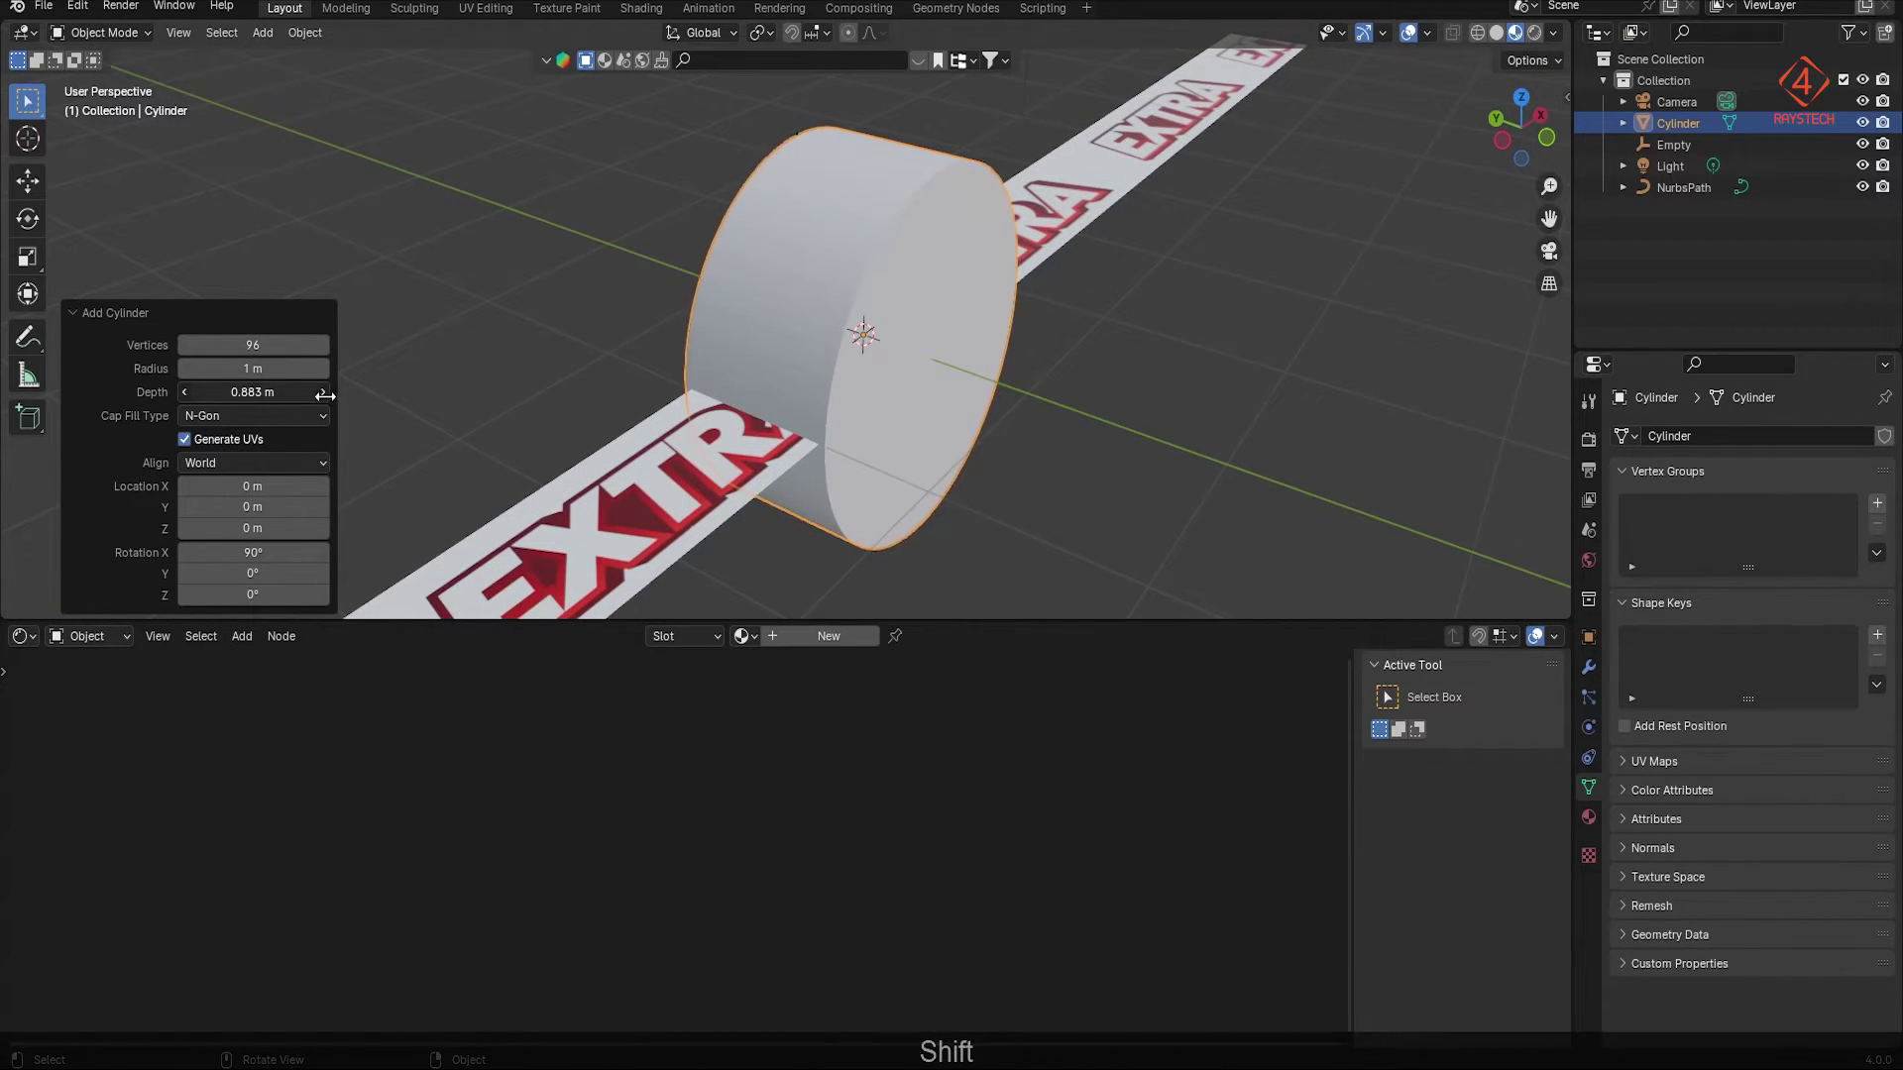
pyautogui.keyDown('shift'); pyautogui.moveTo(253, 392); pyautogui.dragTo(500, 406); pyautogui.keyUp('shift')
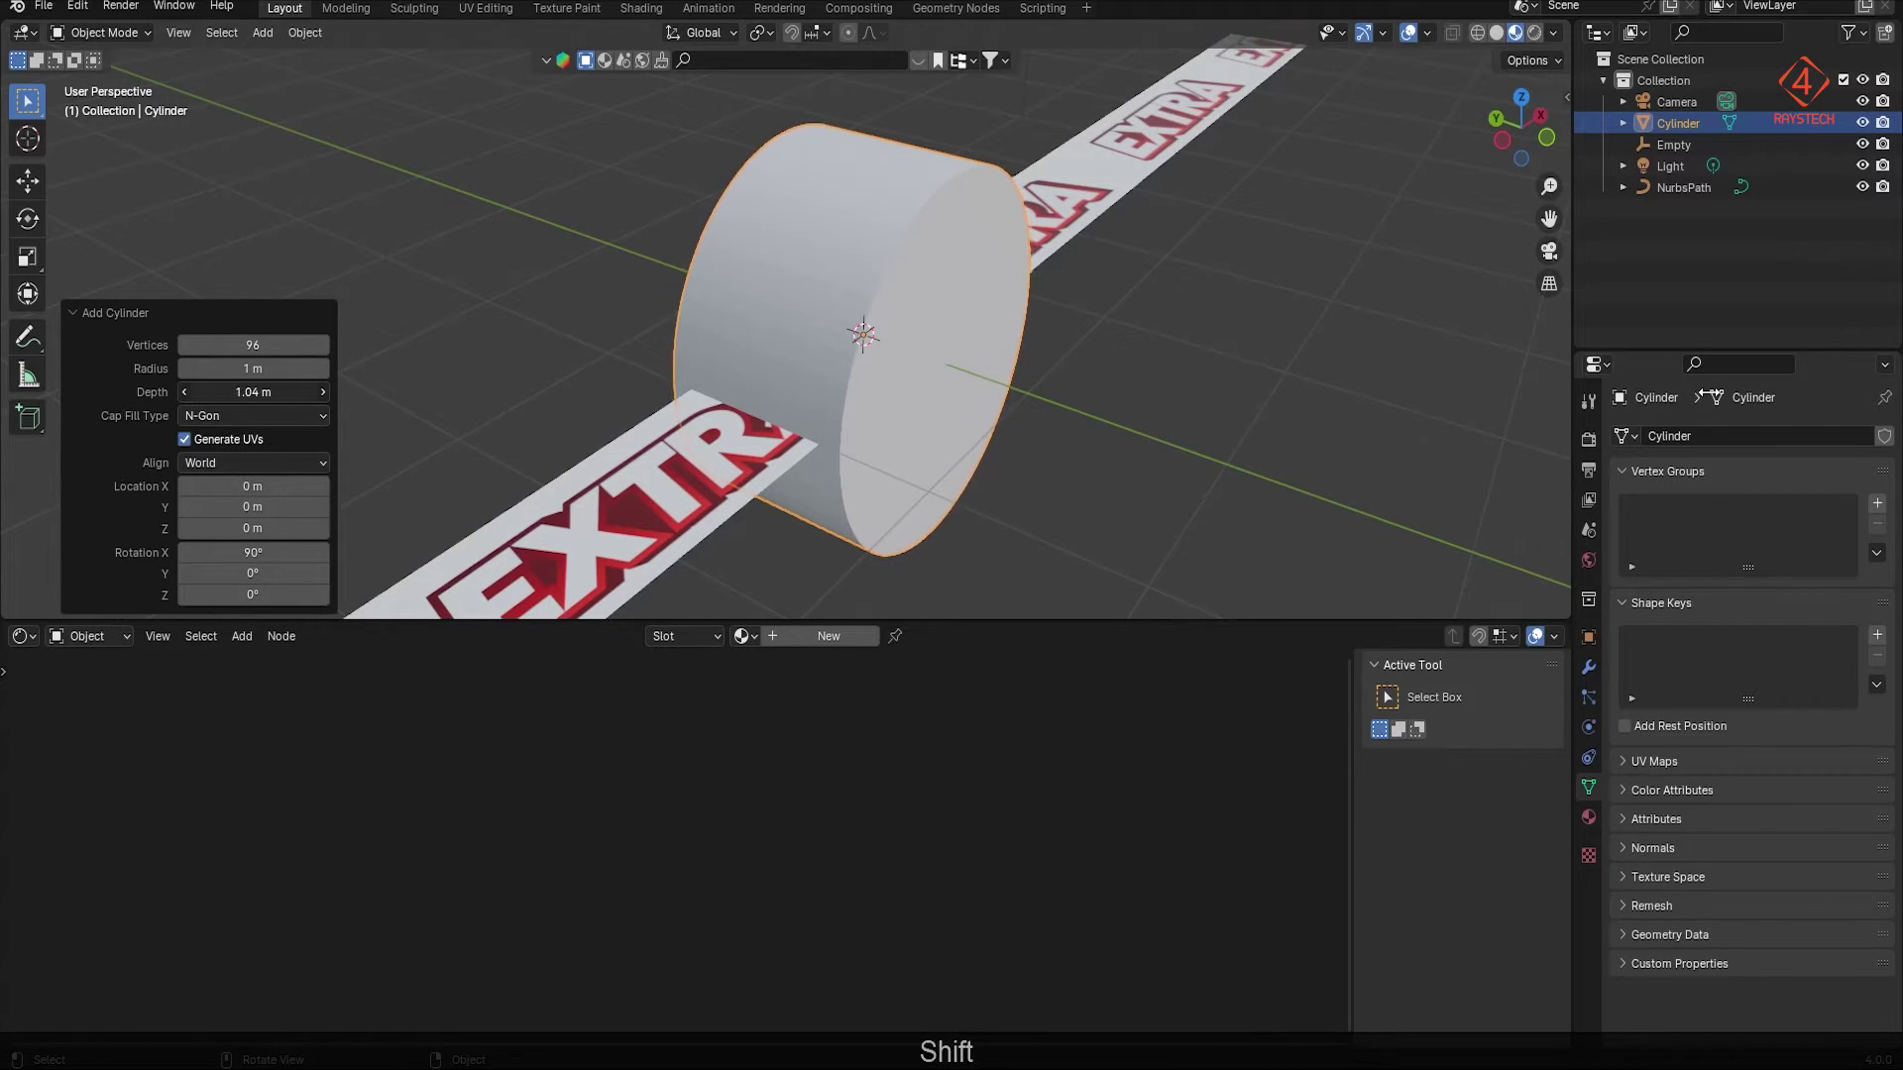
pyautogui.moveTo(253, 392); pyautogui.dragTo(547, 349)
pyautogui.scroll(-2, 790, 335)
pyautogui.moveTo(841, 358); pyautogui.dragTo(926, 362, button='middle')
pyautogui.moveTo(245, 369)
pyautogui.keyDown('shift'); pyautogui.mouseDown()
pyautogui.moveTo(210, 377)
pyautogui.moveTo(238, 393)
pyautogui.mouseUp(); pyautogui.keyUp('shift')
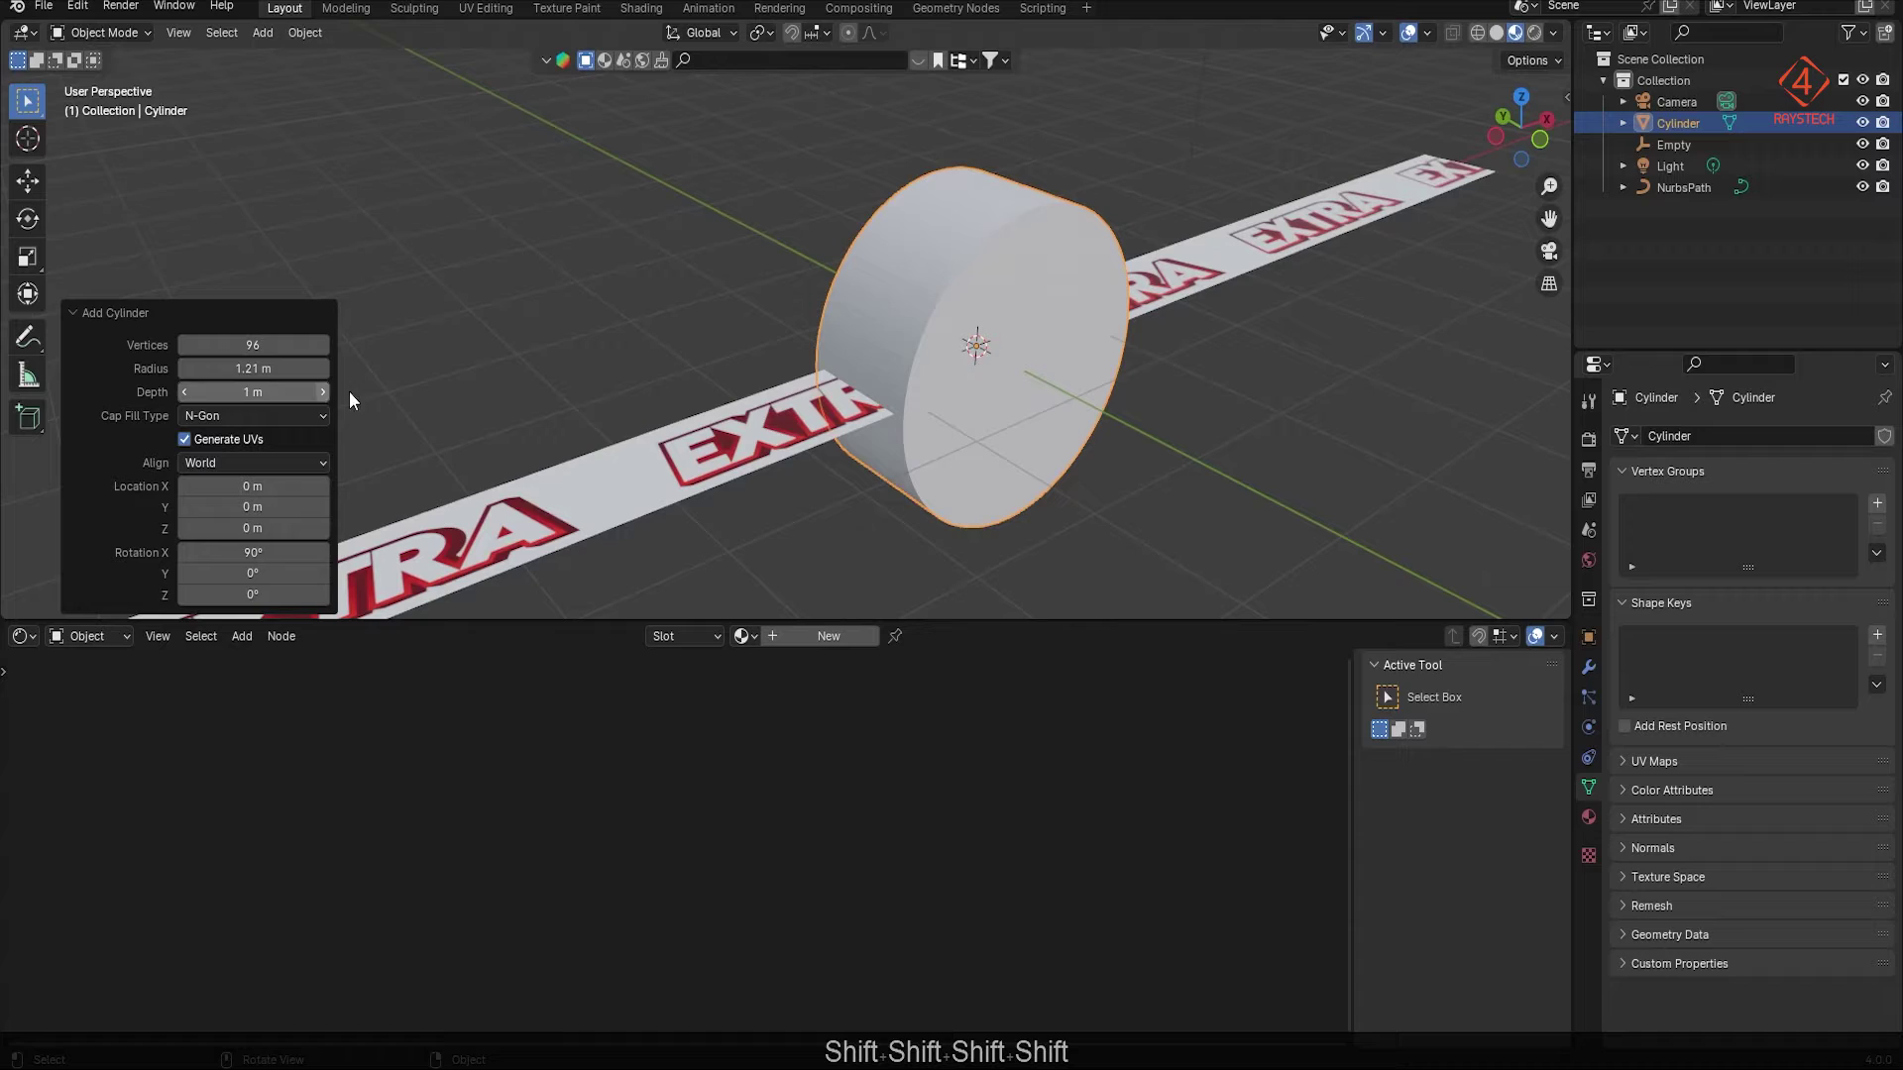
# Step: Add two loop cuts around the cylinder and spread them apart along Y
pyautogui.click(66, 315)
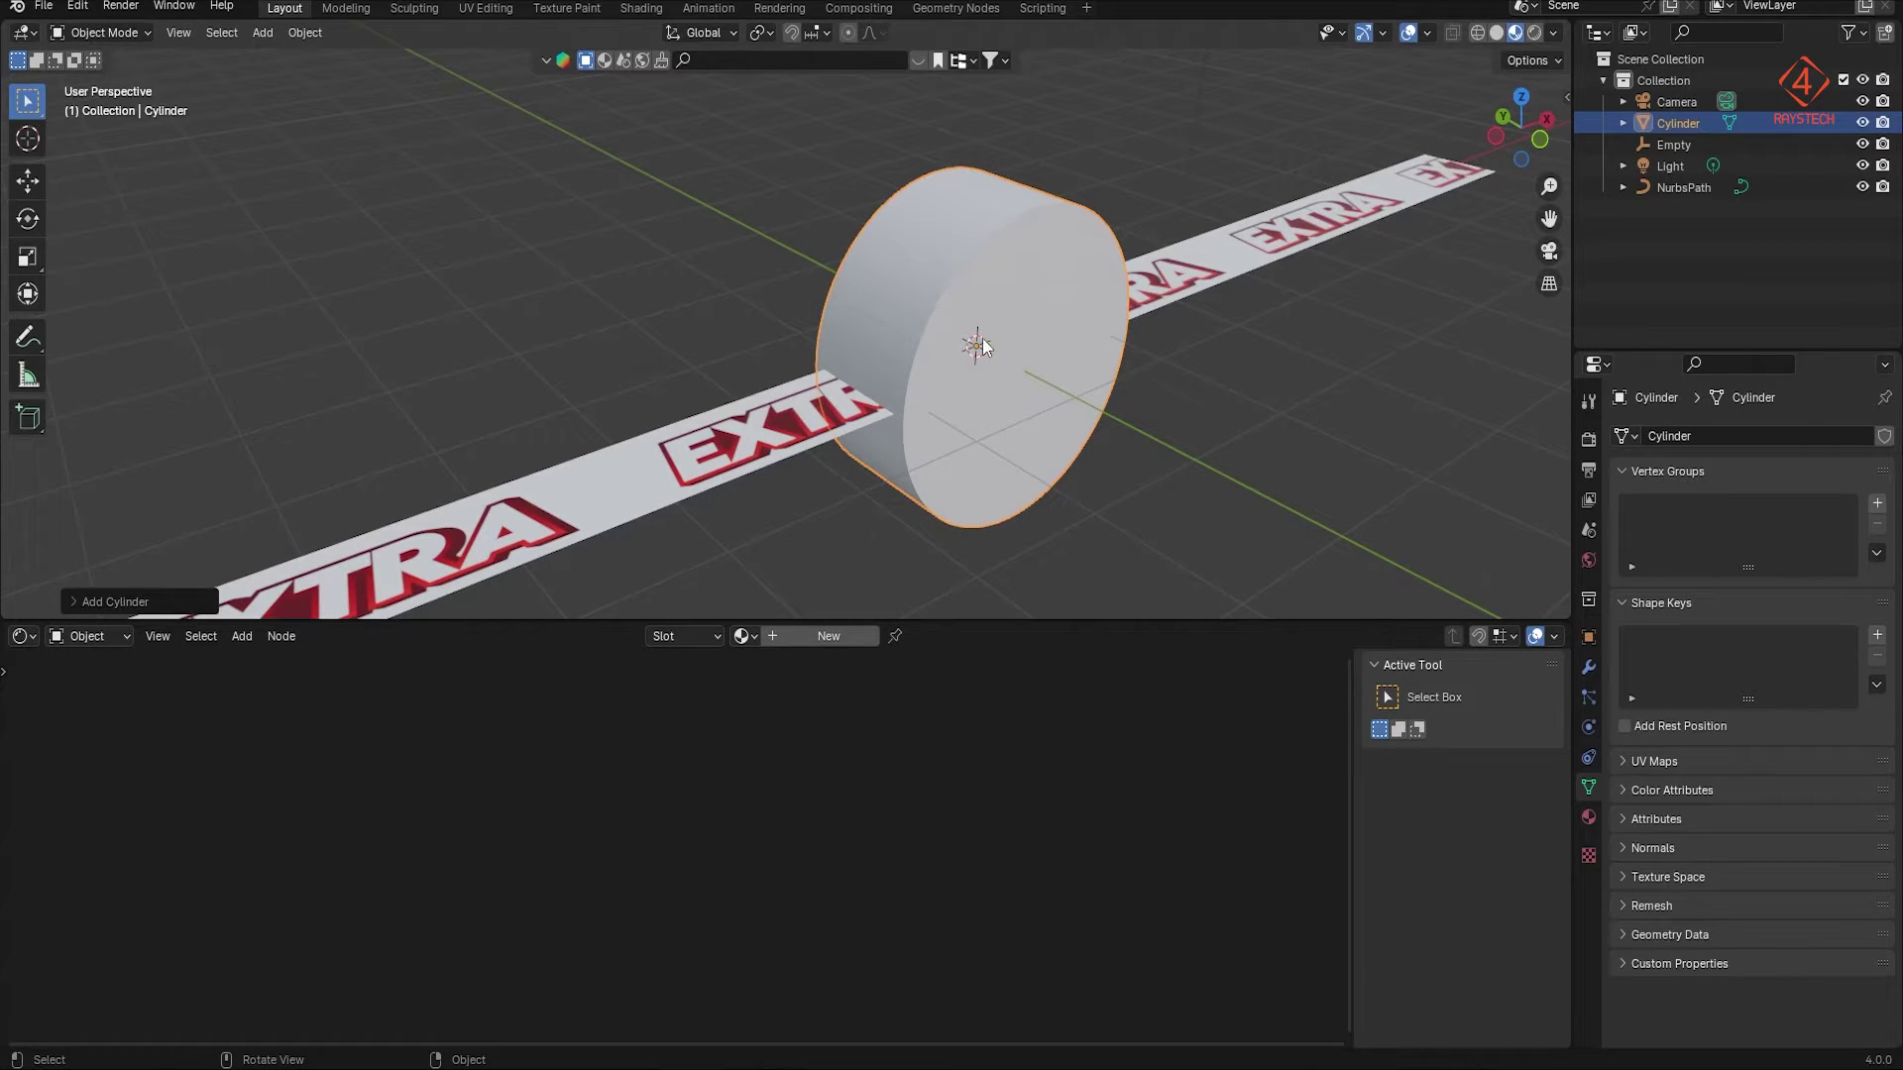
pyautogui.press('Tab')
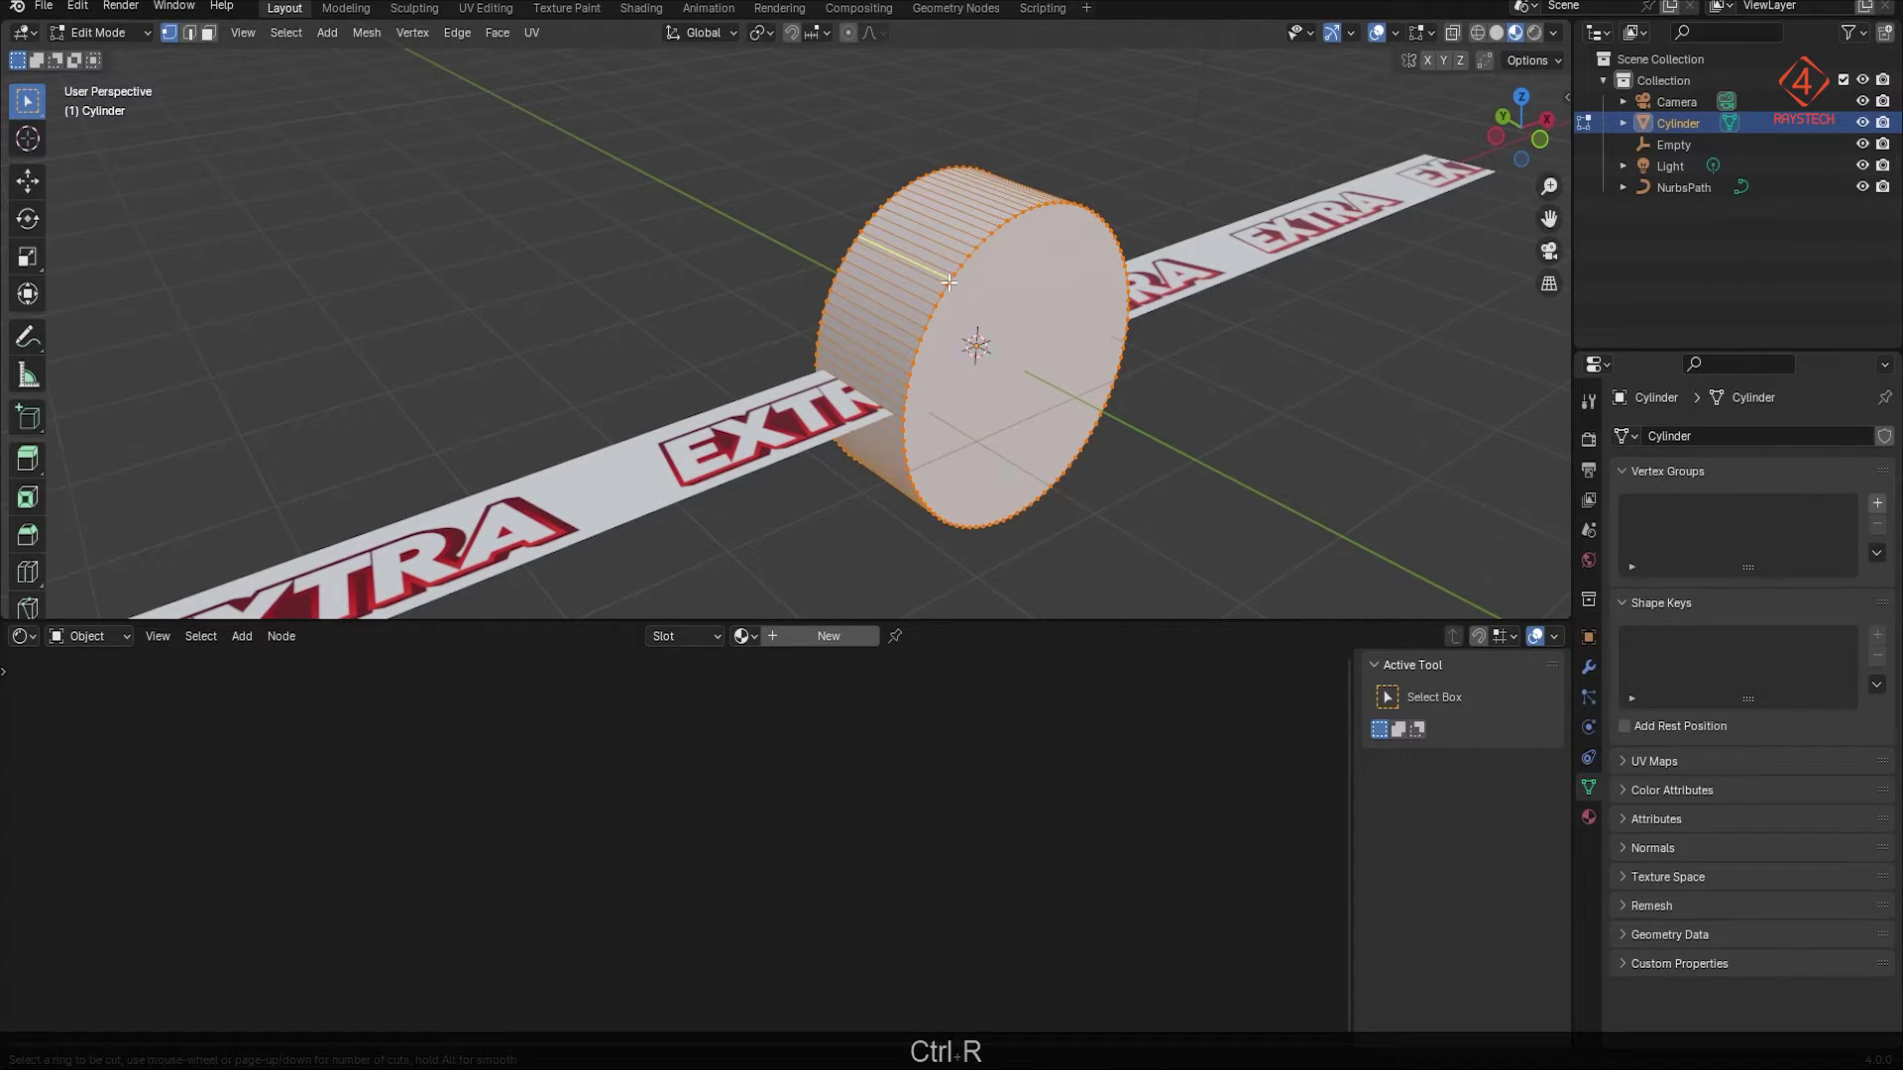
pyautogui.scroll(1, 919, 274)
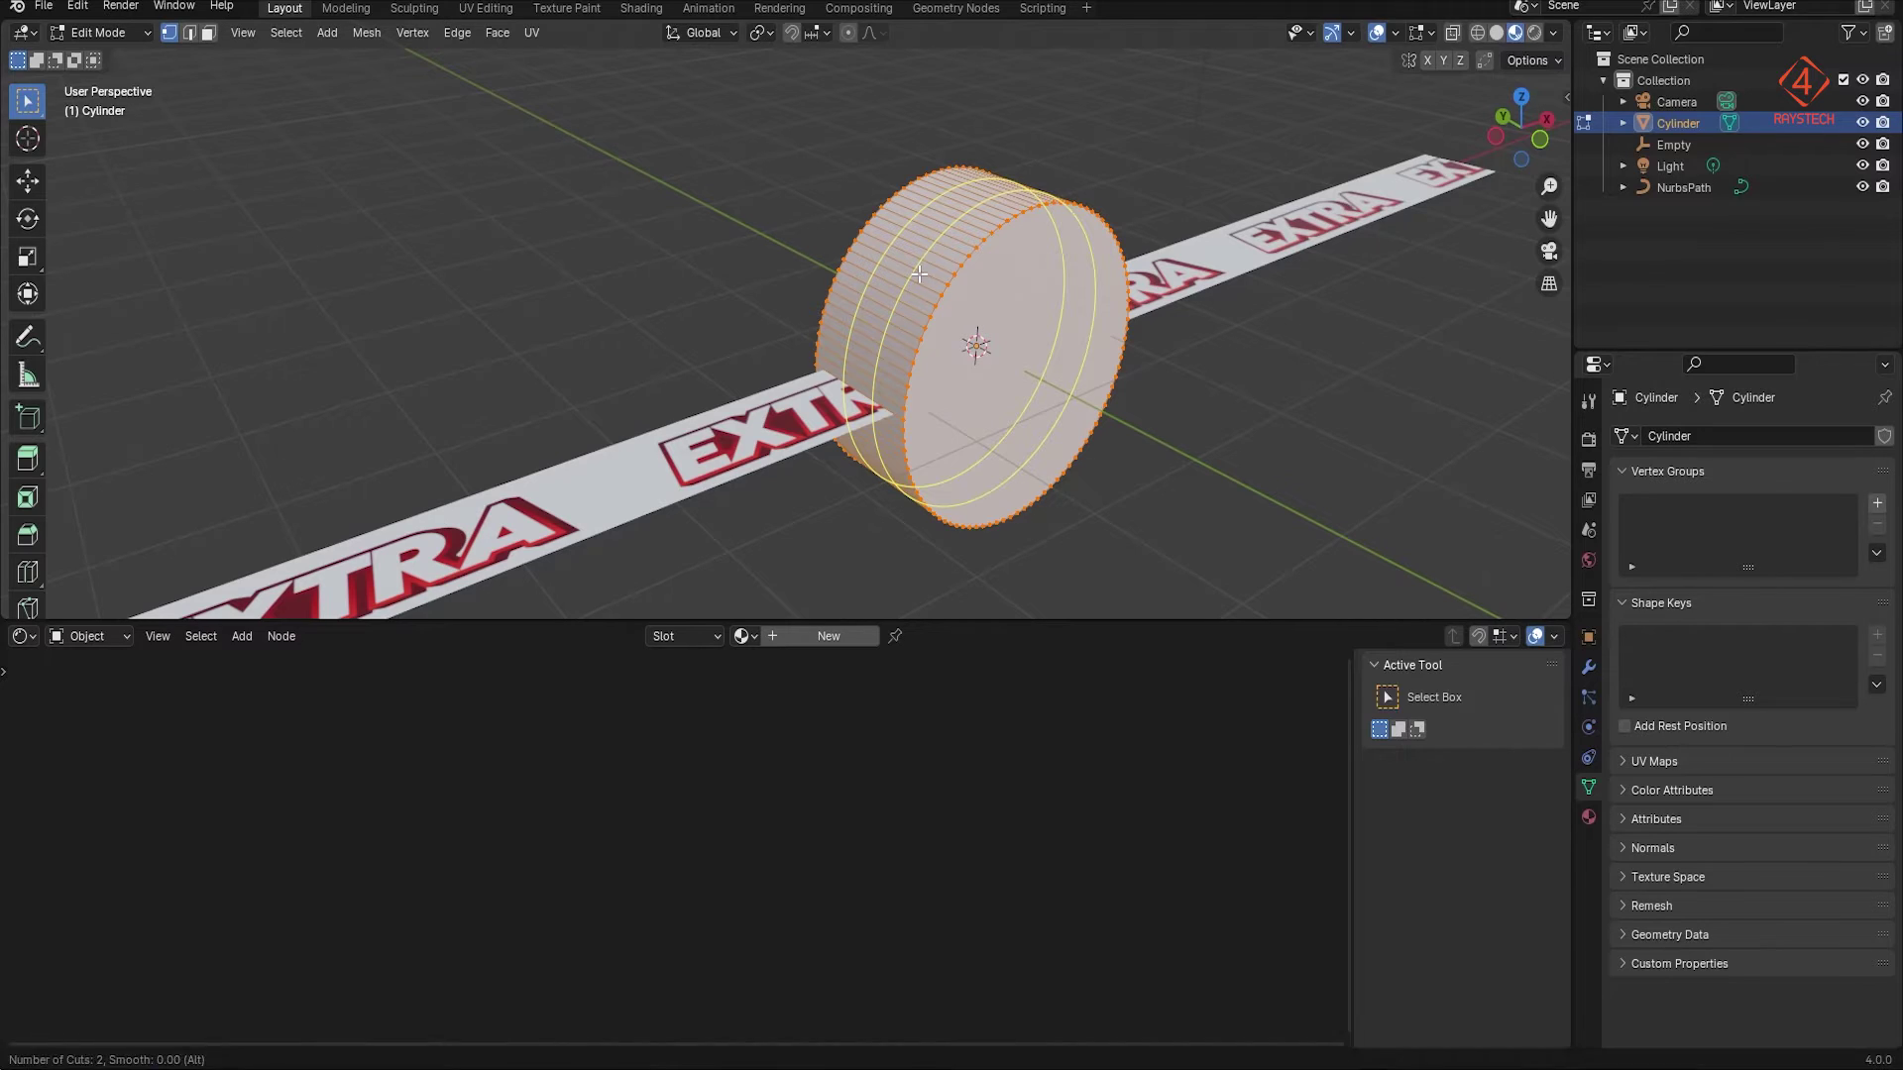
pyautogui.press('Return')
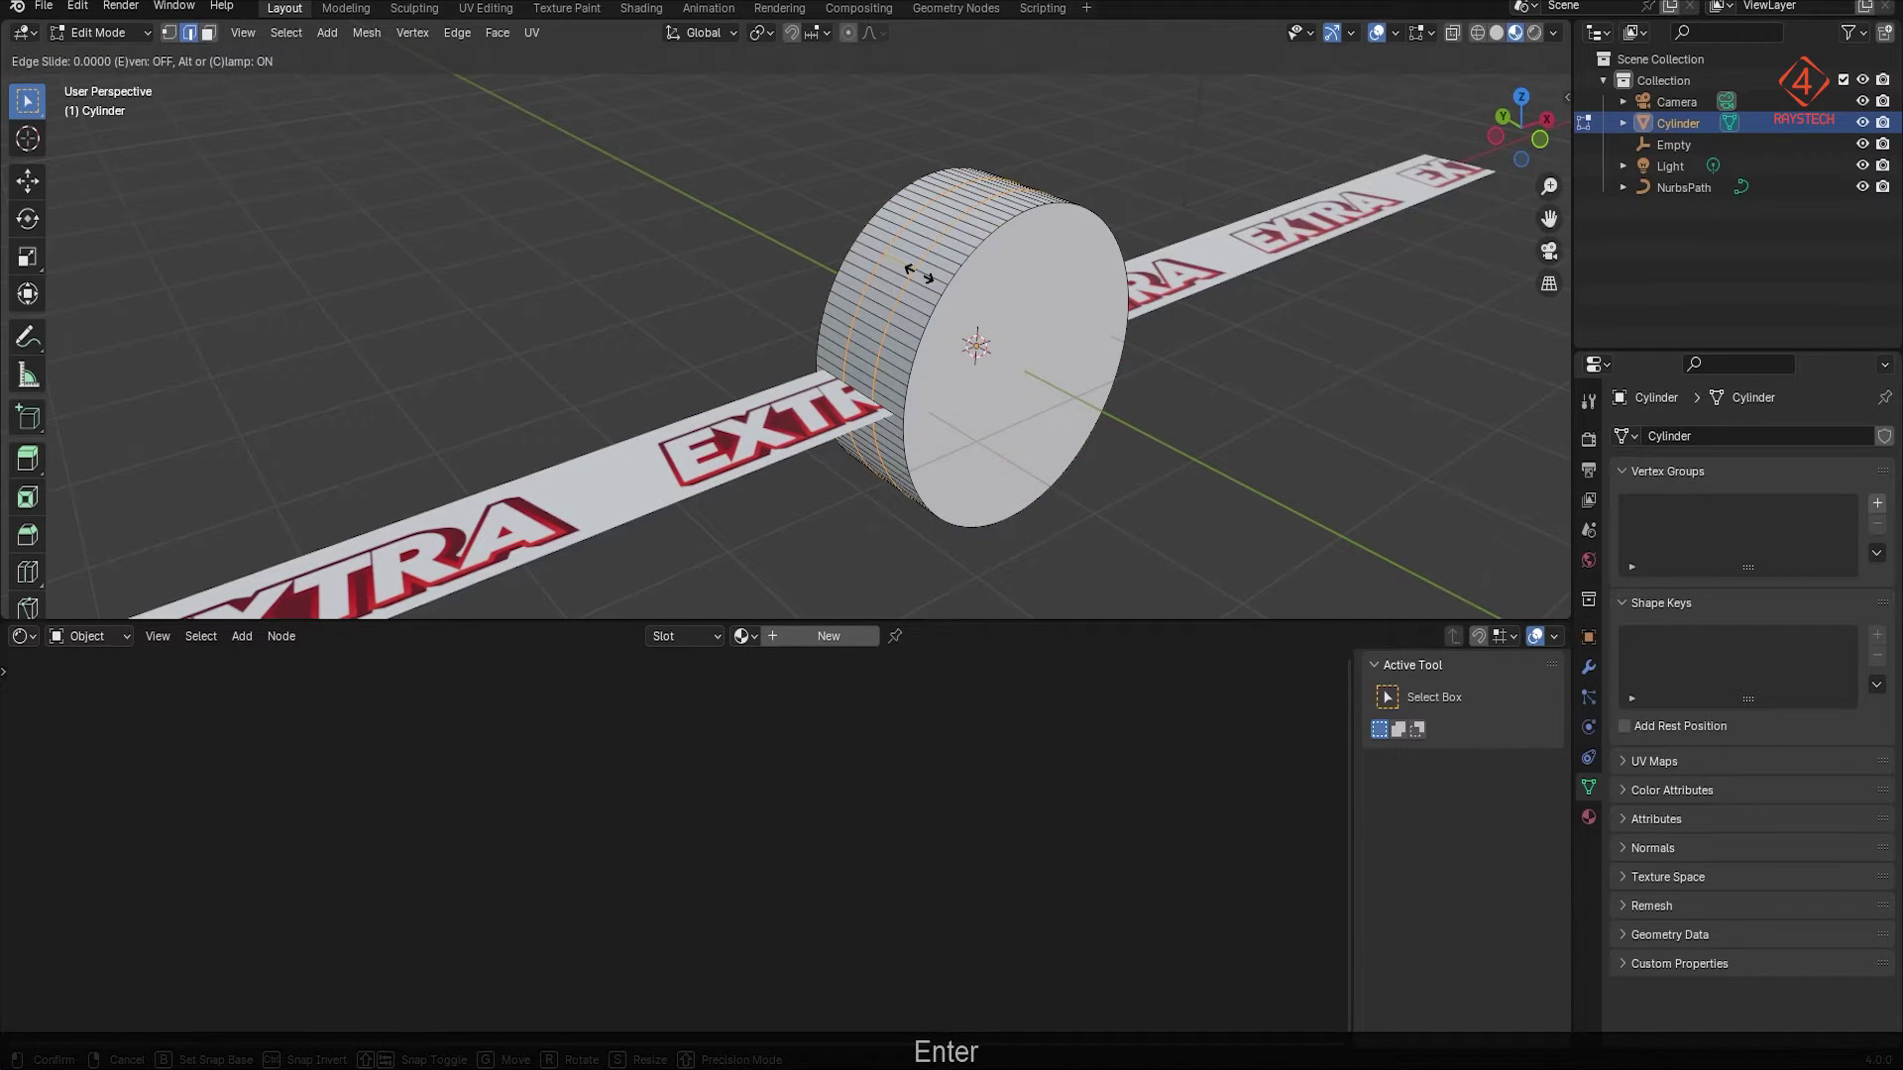
pyautogui.rightClick(919, 274)
pyautogui.press('s')
pyautogui.press('y')
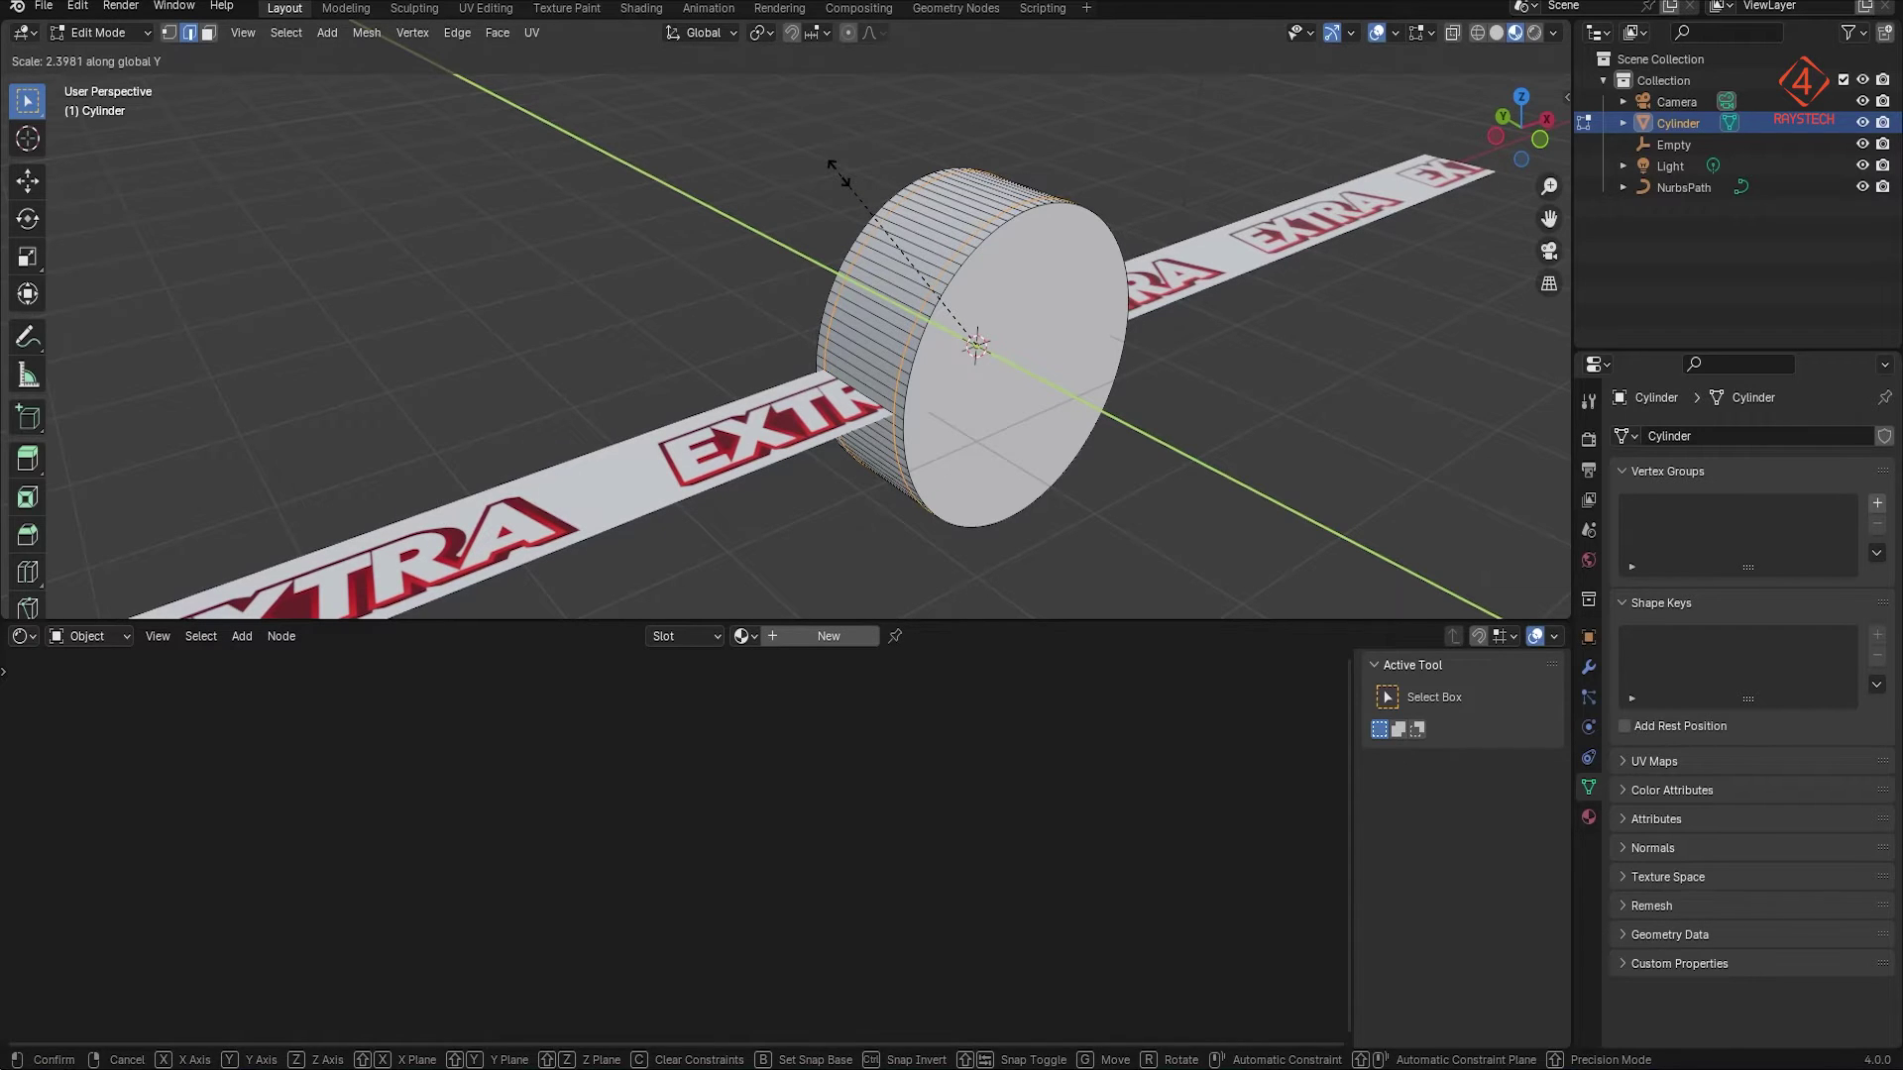
pyautogui.rightClick(837, 174)
pyautogui.moveTo(976, 342); pyautogui.dragTo(953, 313, button='middle')
pyautogui.press('s')
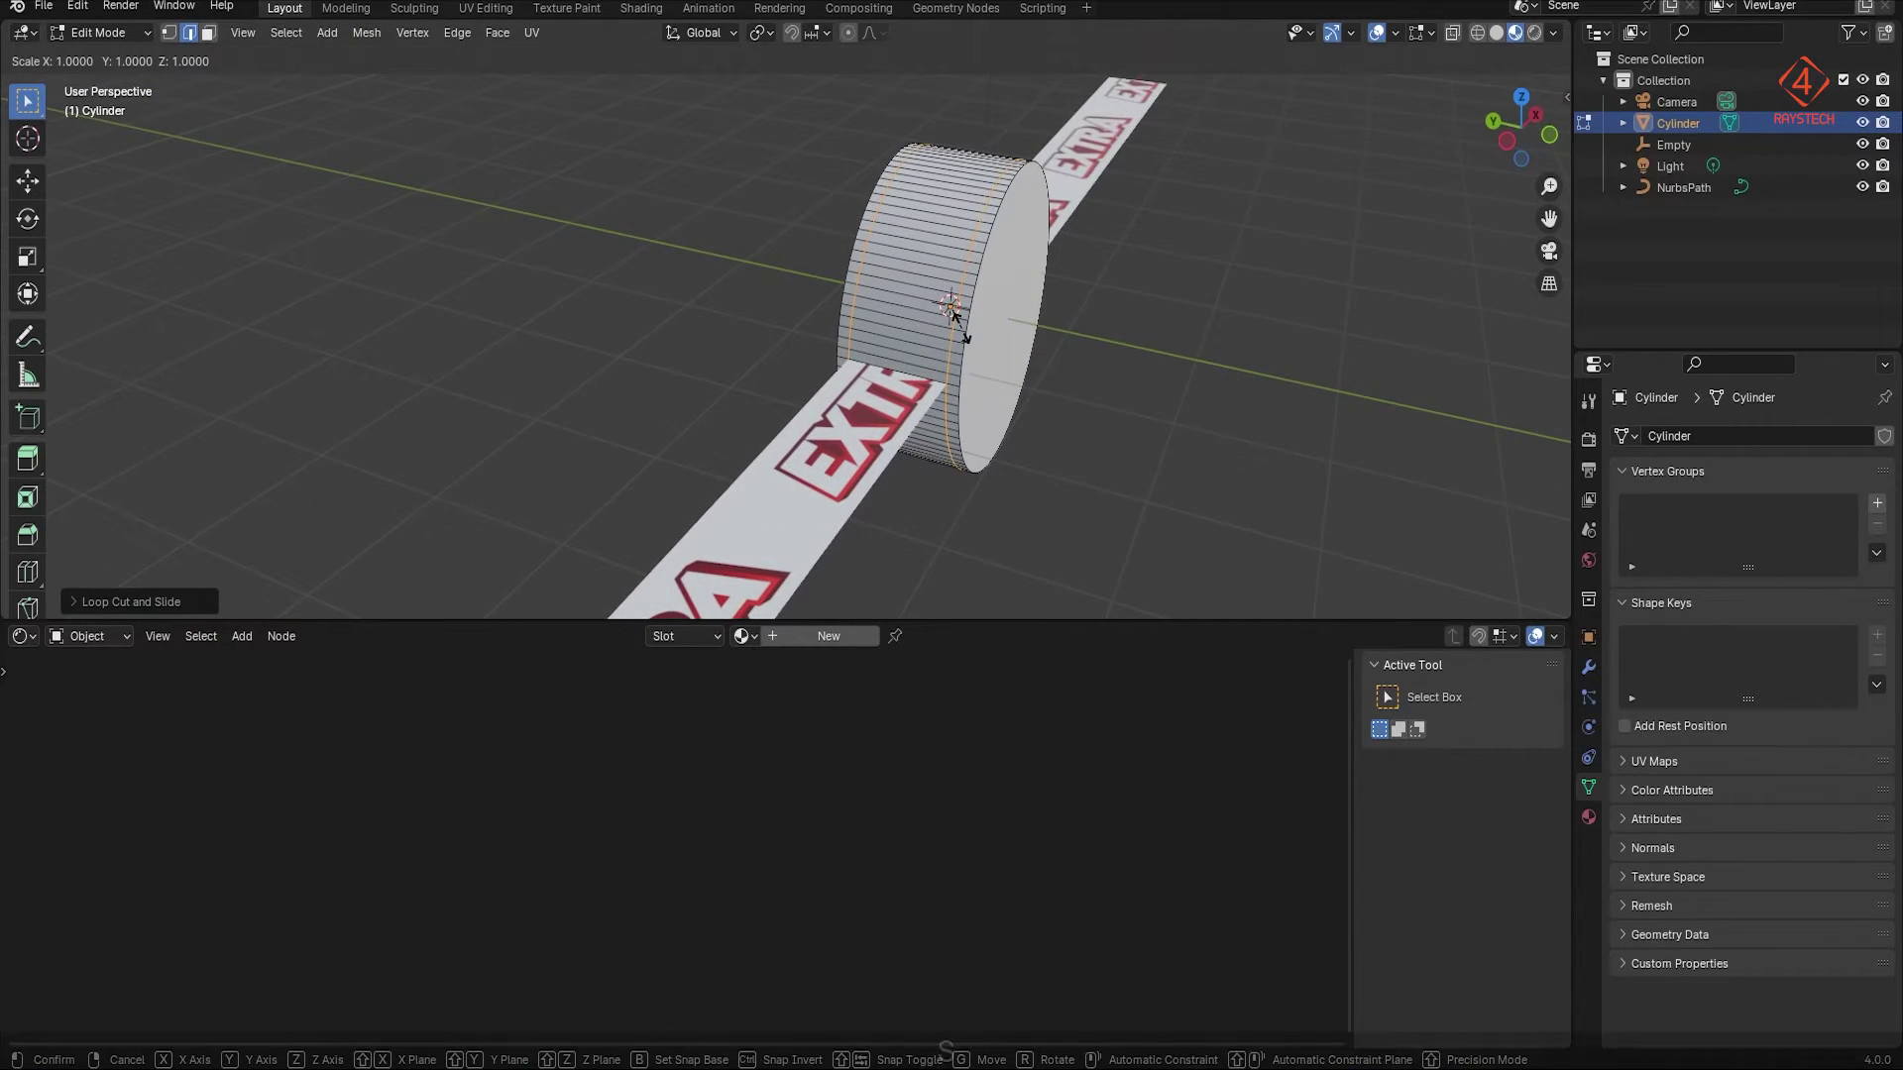
pyautogui.press('y')
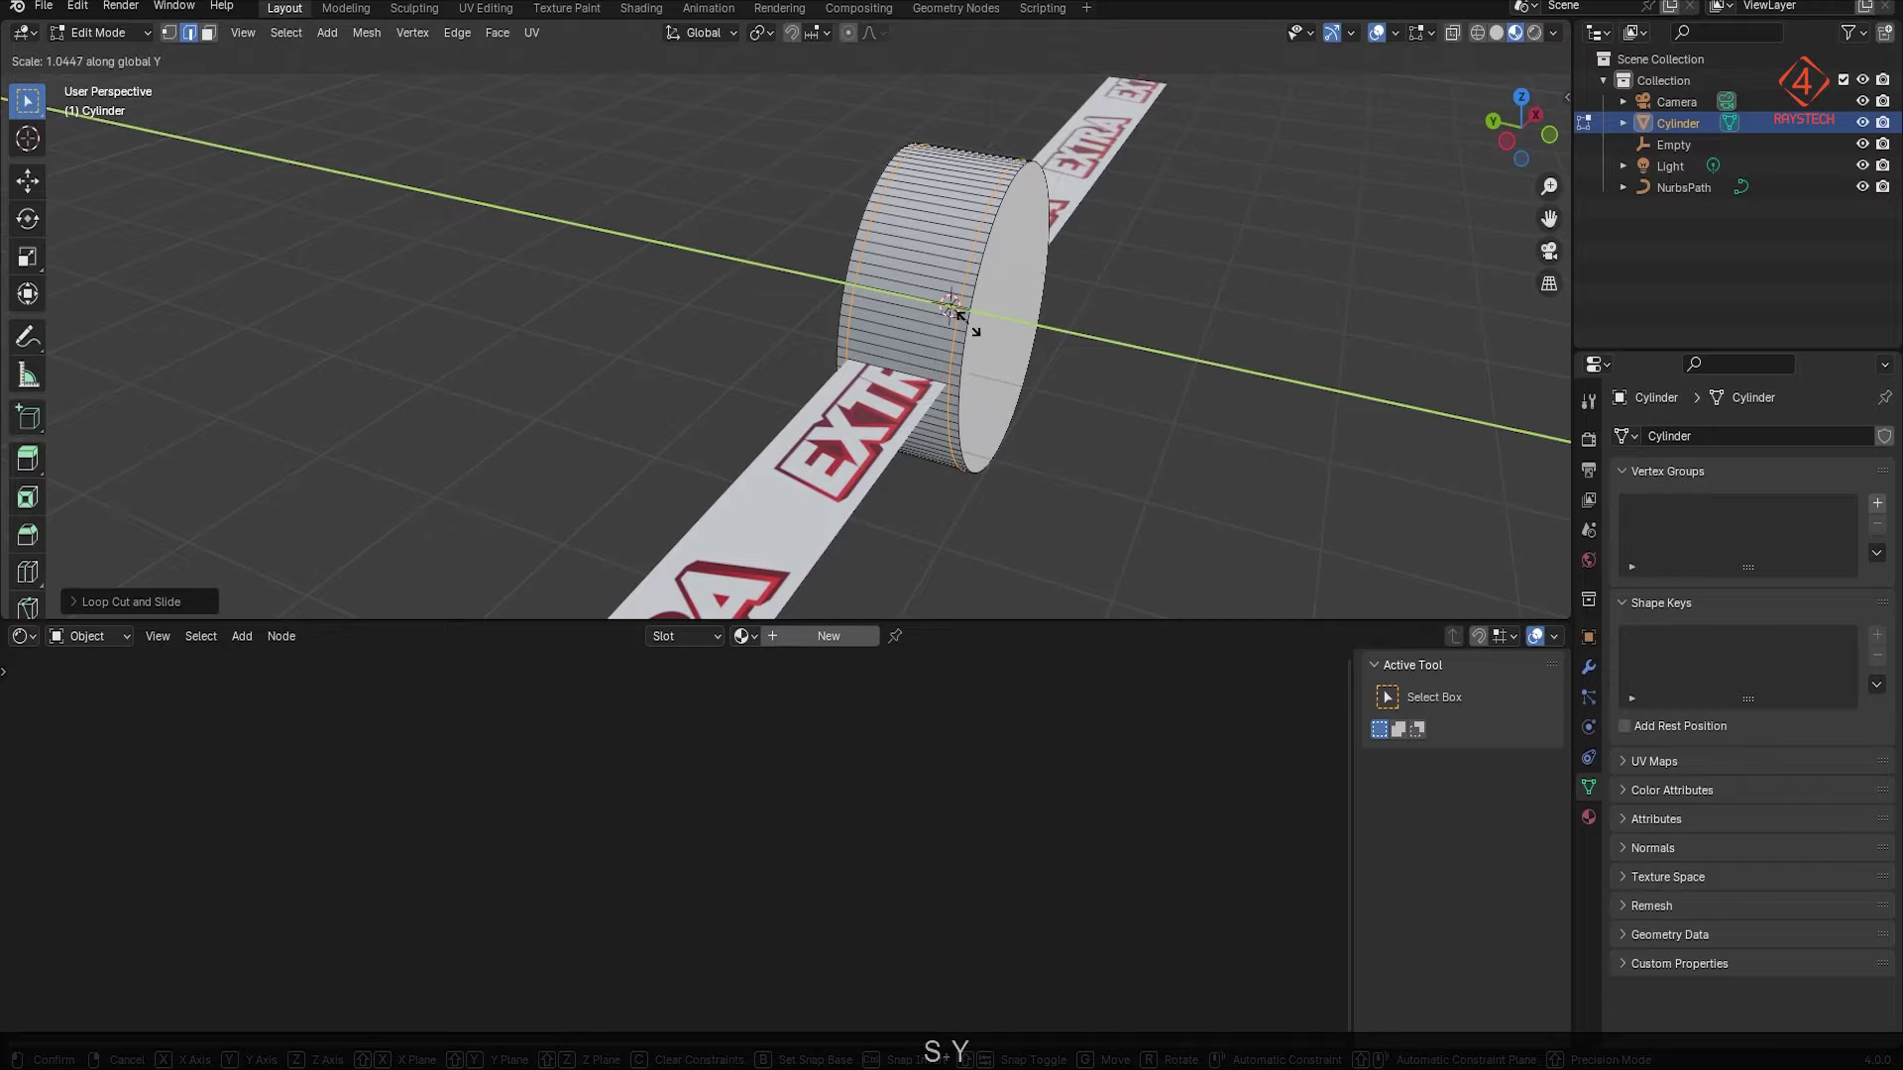
pyautogui.click(959, 315)
pyautogui.moveTo(964, 355); pyautogui.dragTo(1030, 349, button='middle')
# Step: Select the middle ring of side faces and extrude it inward to form the core
pyautogui.press('Tab')
pyautogui.press('Tab')
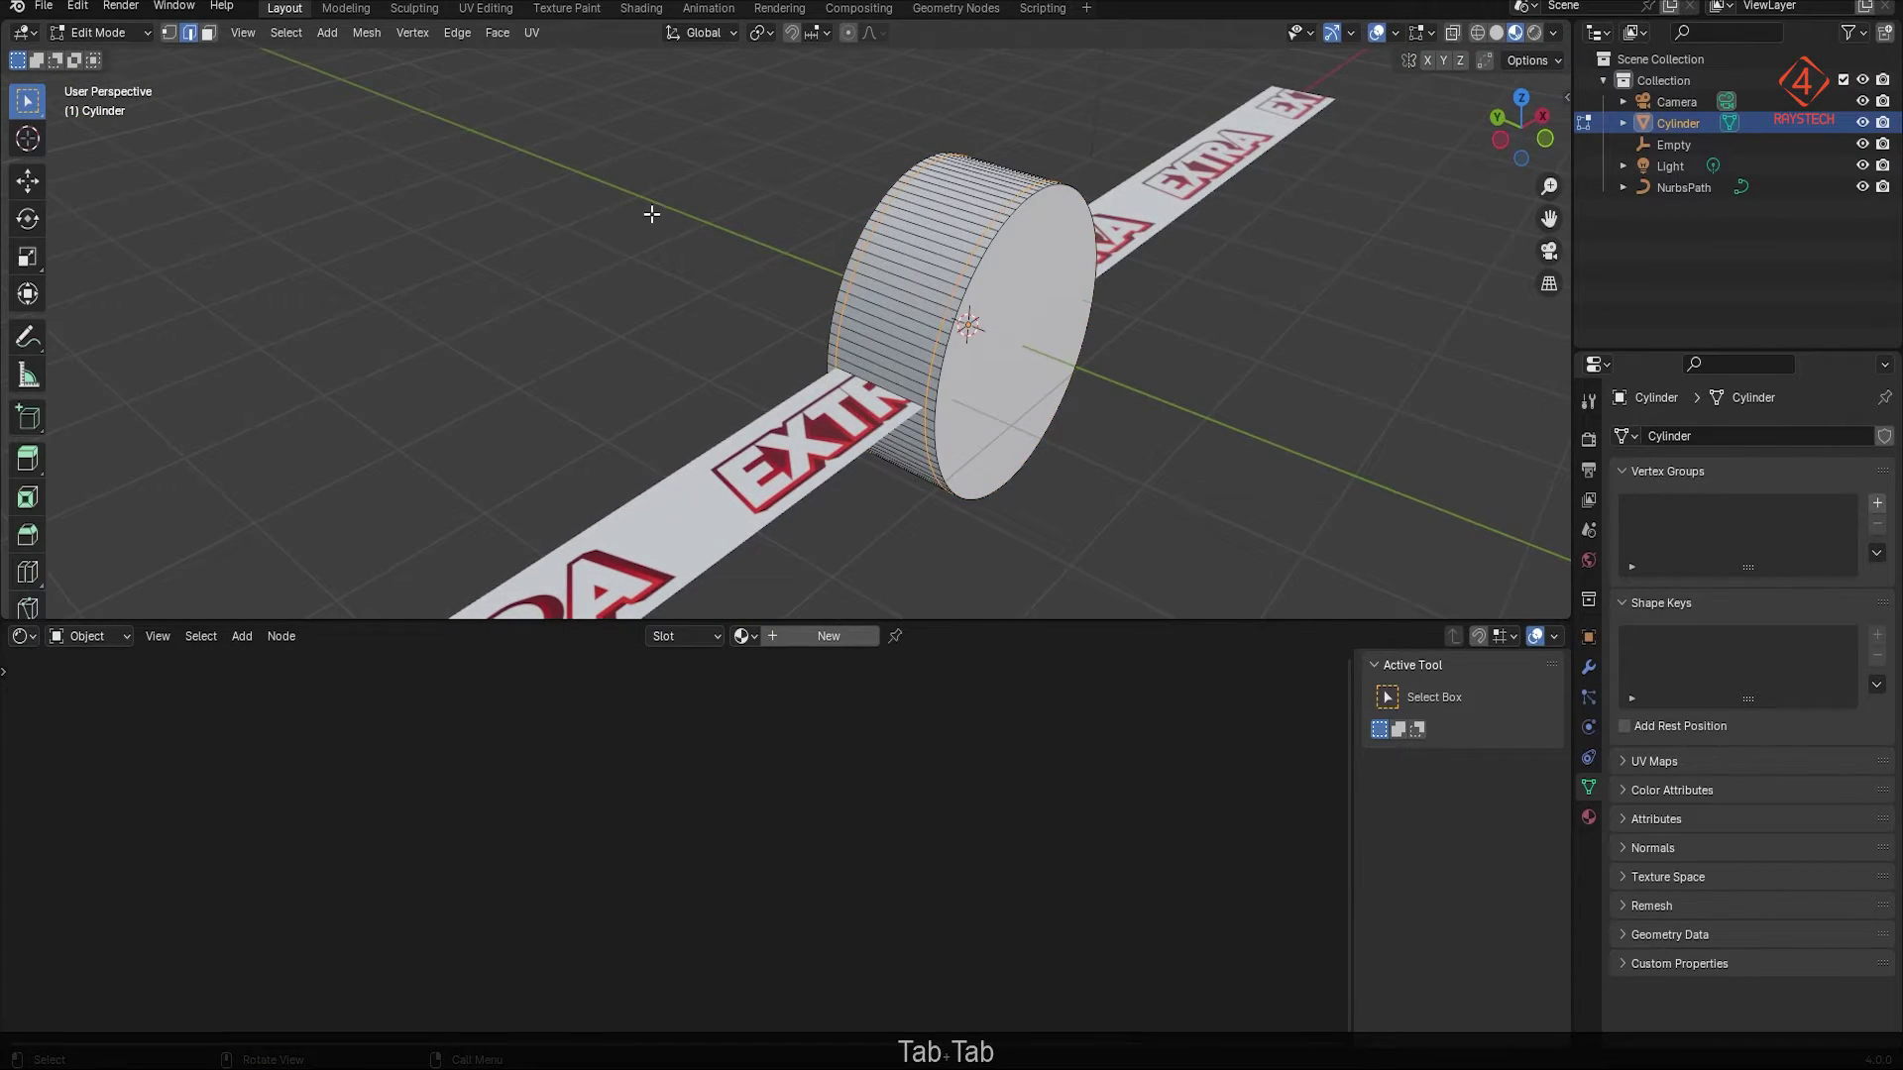
pyautogui.press('3')
pyautogui.keyDown('alt'); pyautogui.click(902, 308); pyautogui.keyUp('alt')
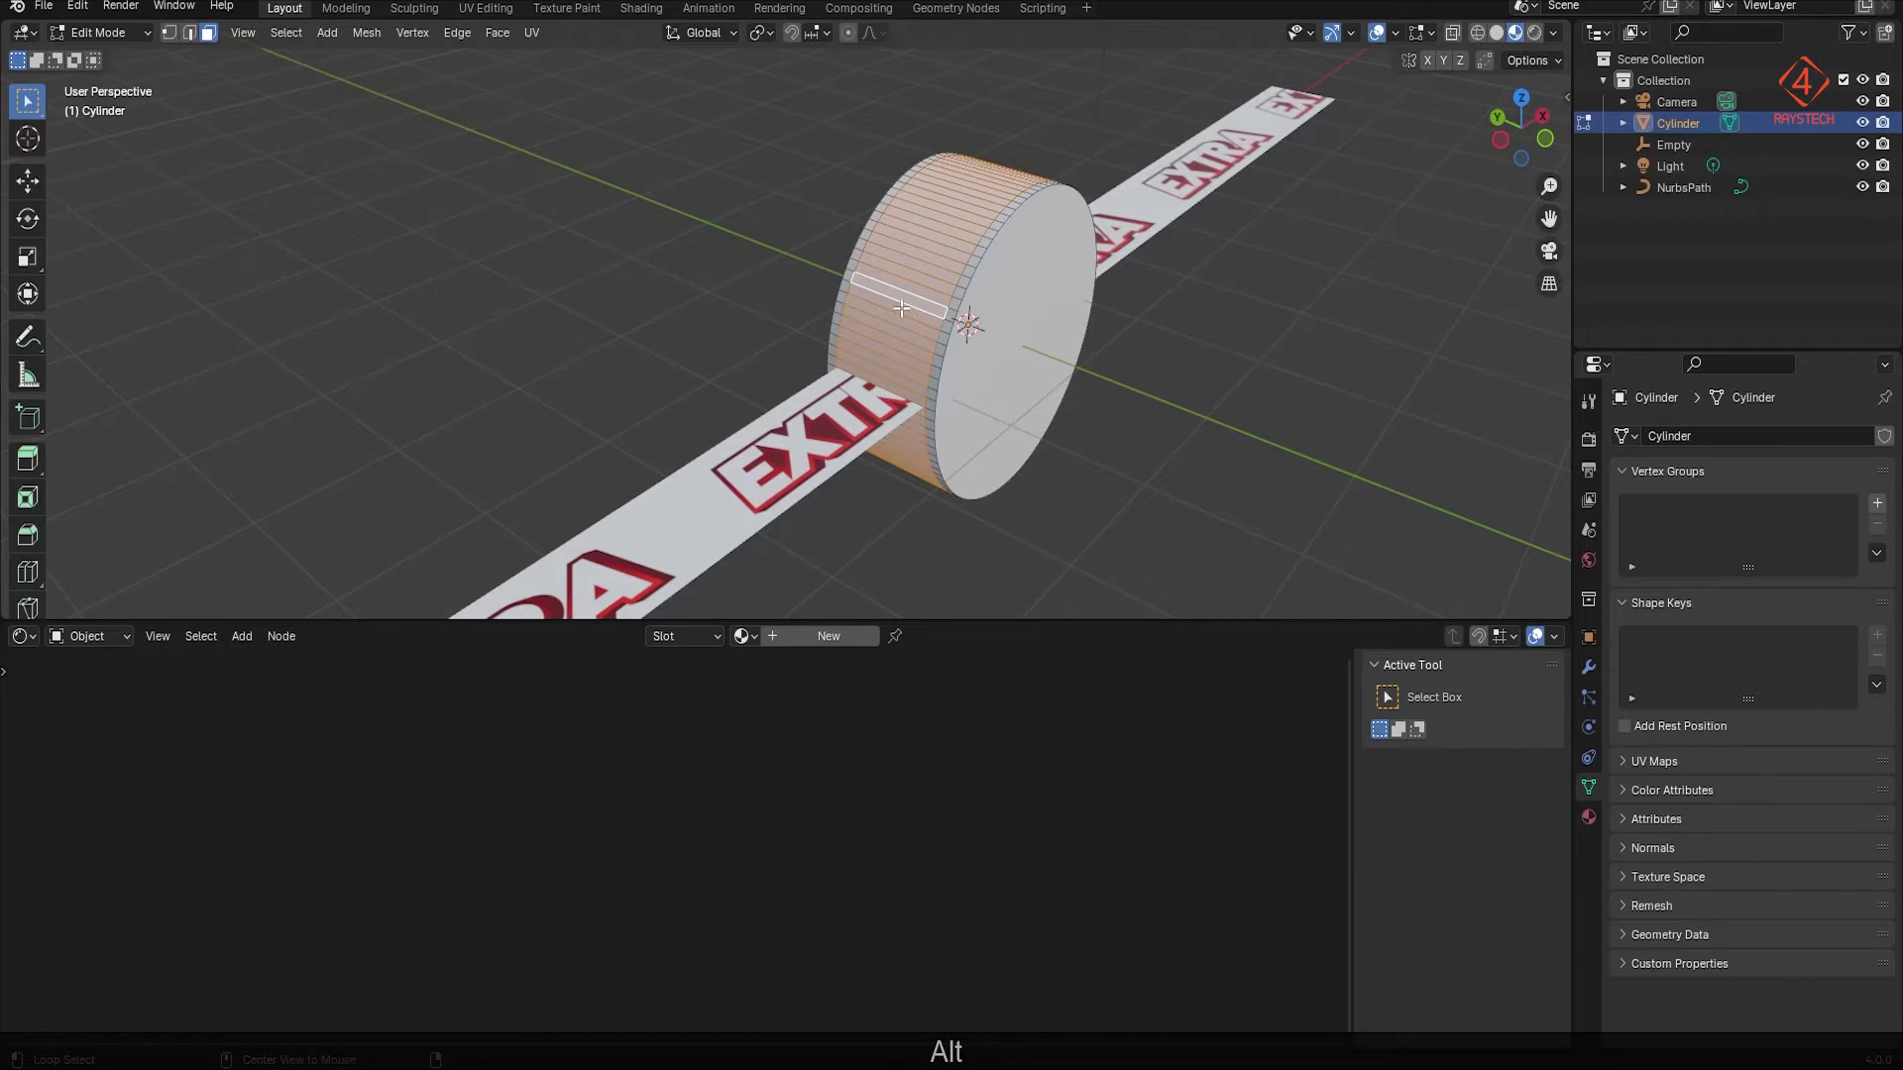
pyautogui.press('e')
pyautogui.press('s')
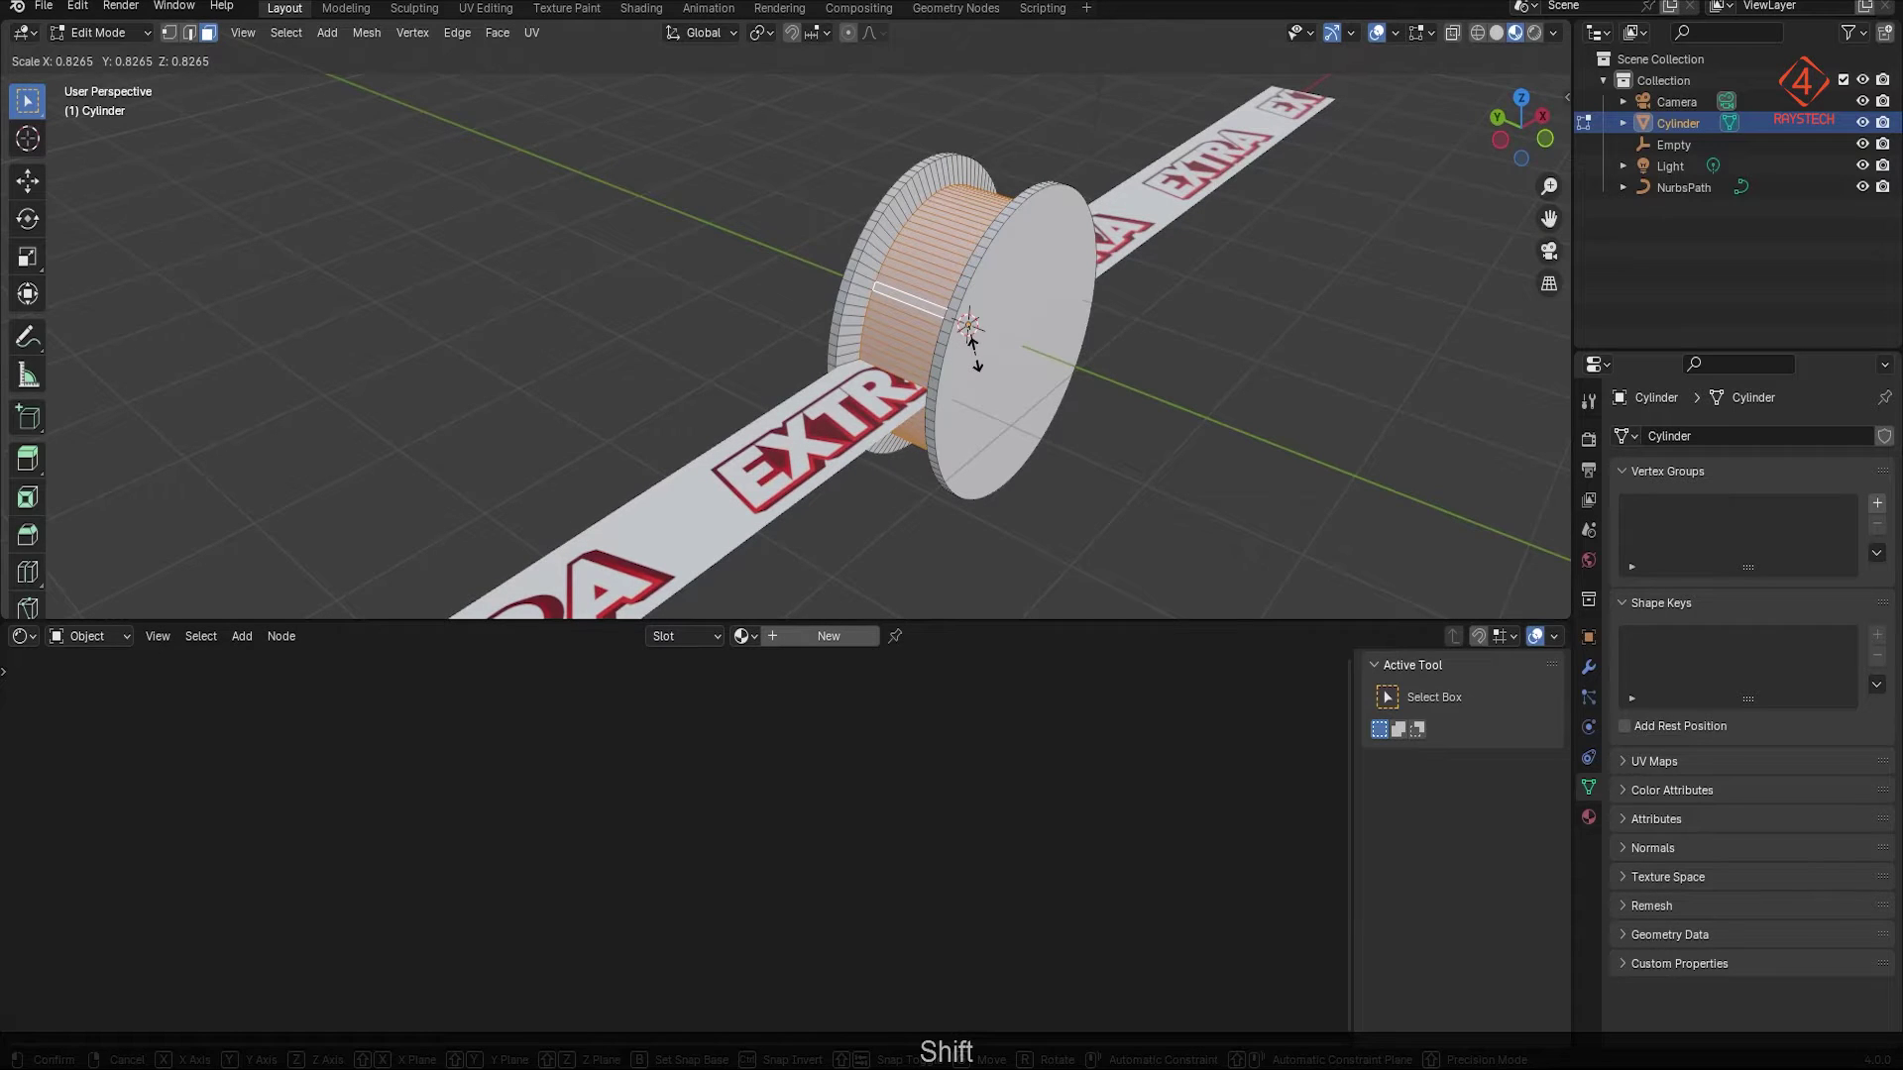
pyautogui.click(971, 340)
pyautogui.moveTo(971, 340); pyautogui.dragTo(1346, 122, button='middle')
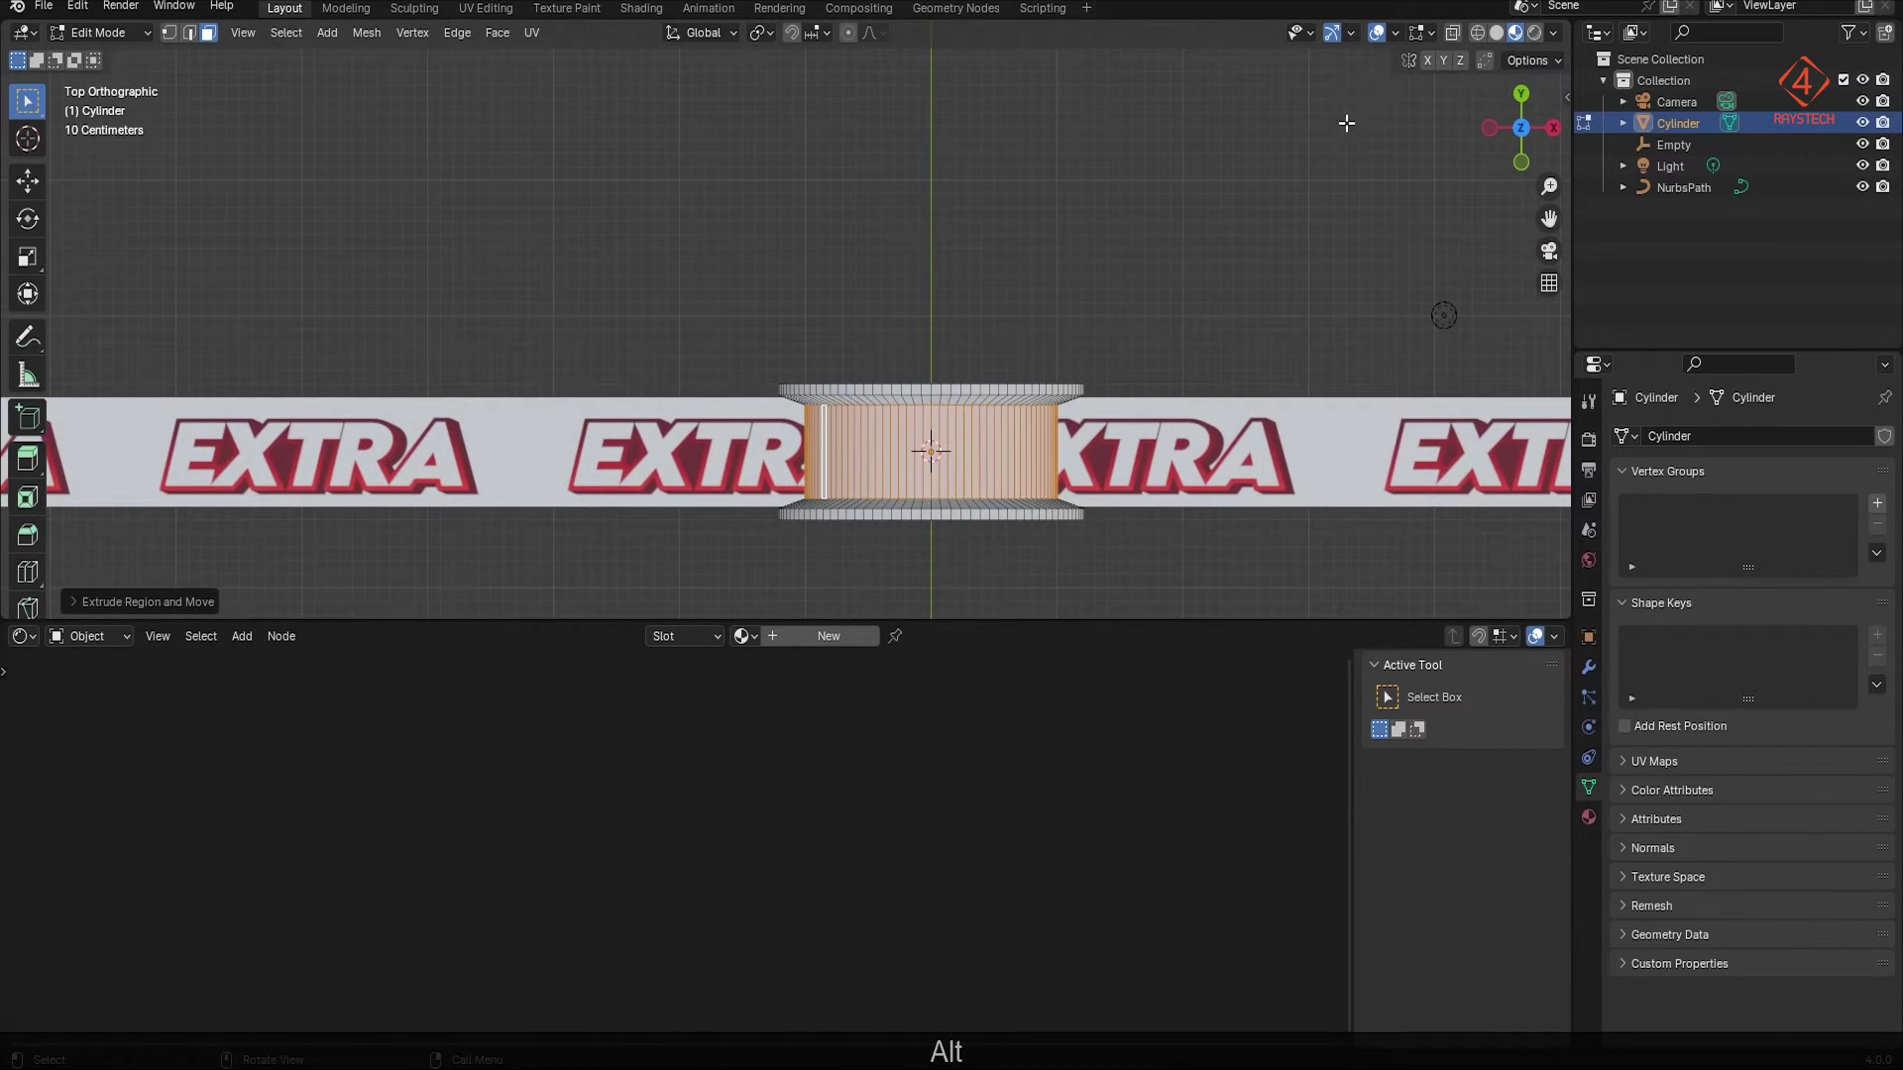
# Step: In wireframe, widen the inset core faces along the Y axis
pyautogui.click(1476, 32)
pyautogui.keyDown('shift'); pyautogui.moveTo(1014, 474); pyautogui.dragTo(1002, 378, button='middle'); pyautogui.keyUp('shift')
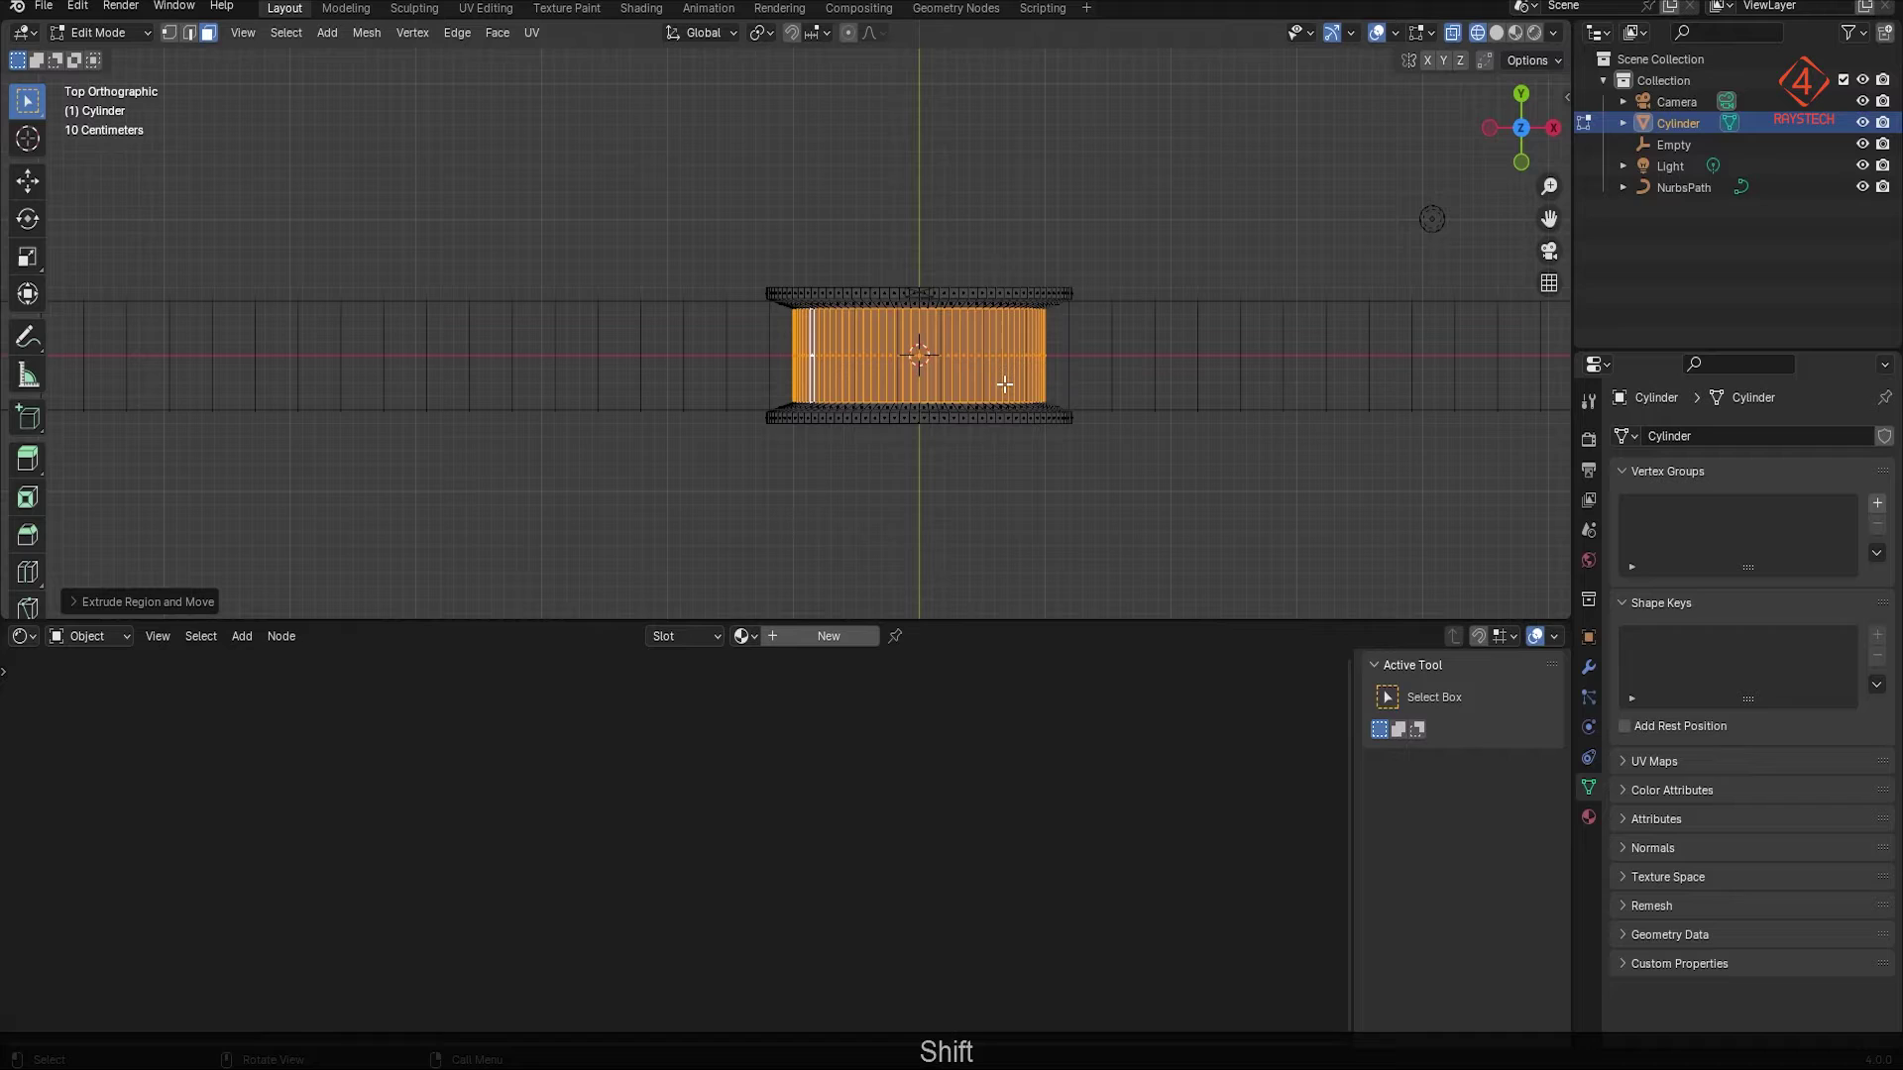
pyautogui.press('s')
pyautogui.press('z')
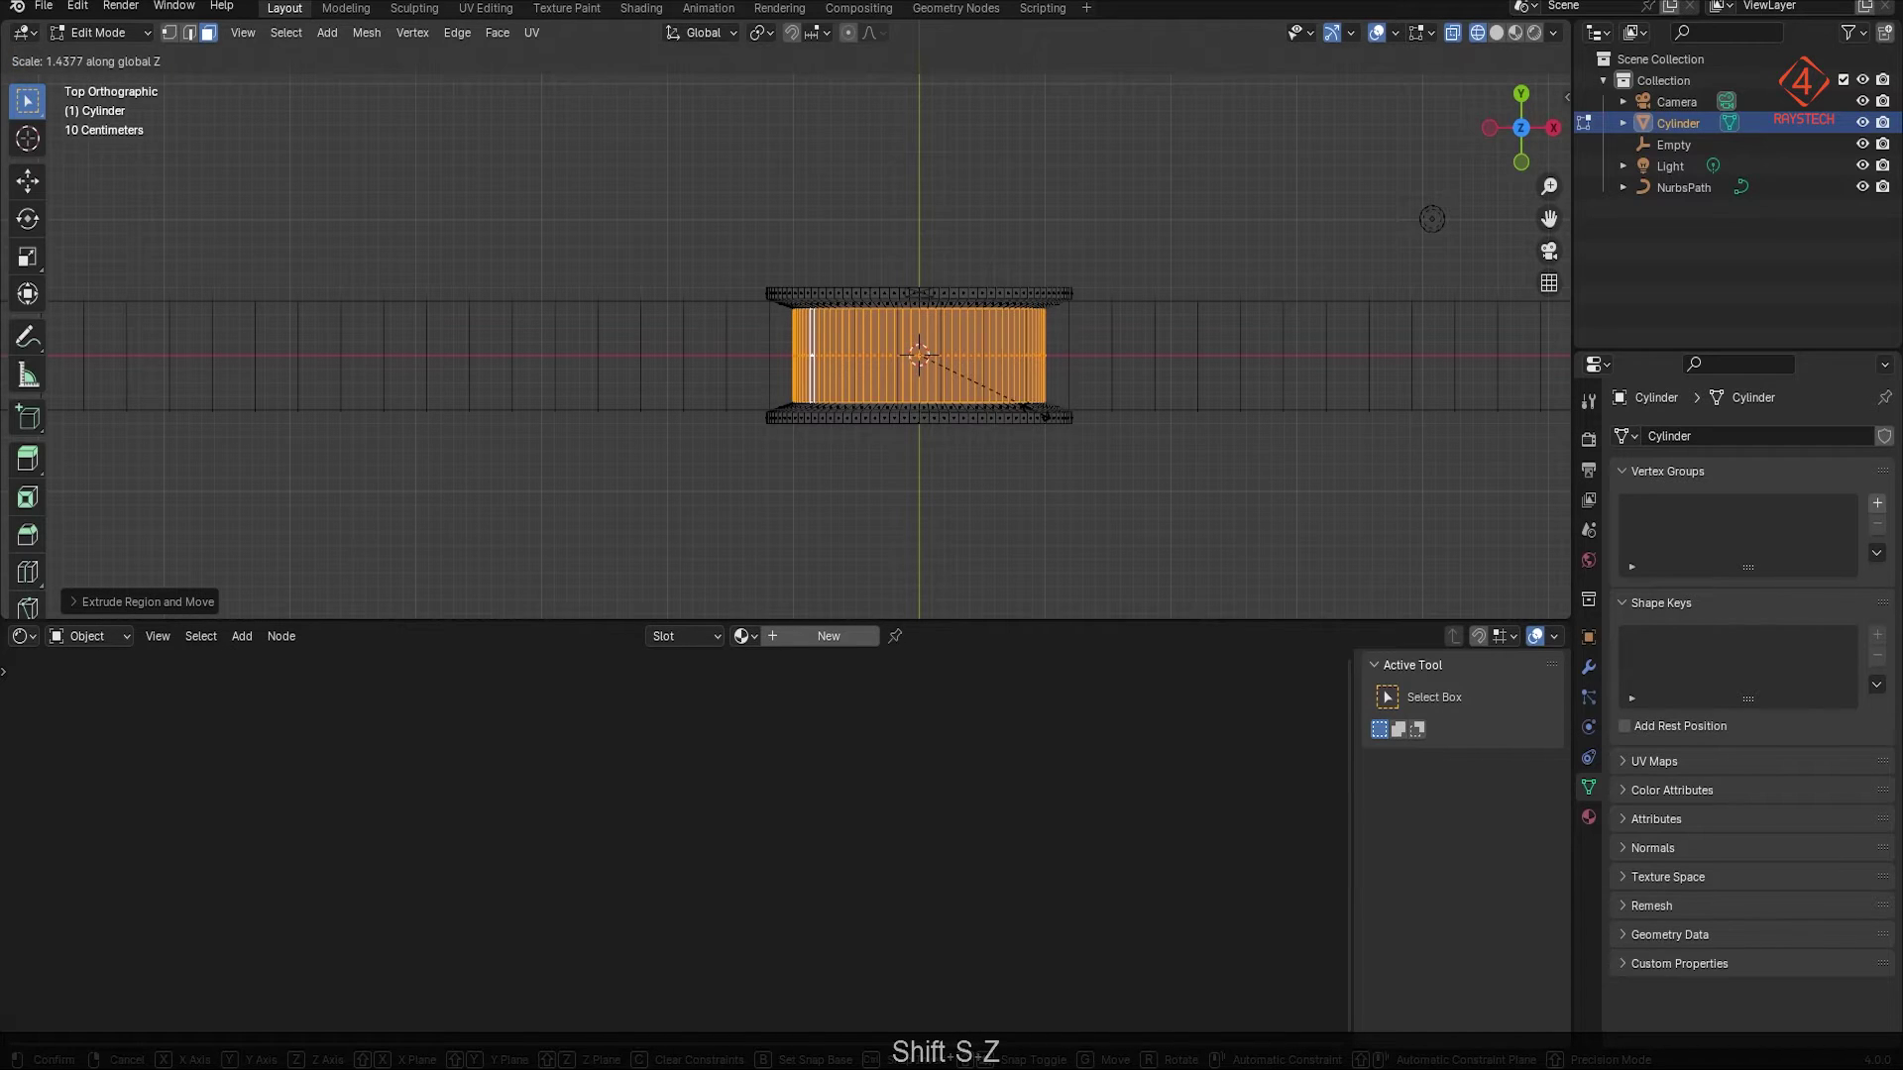
pyautogui.press('Escape')
pyautogui.press('s')
pyautogui.press('y')
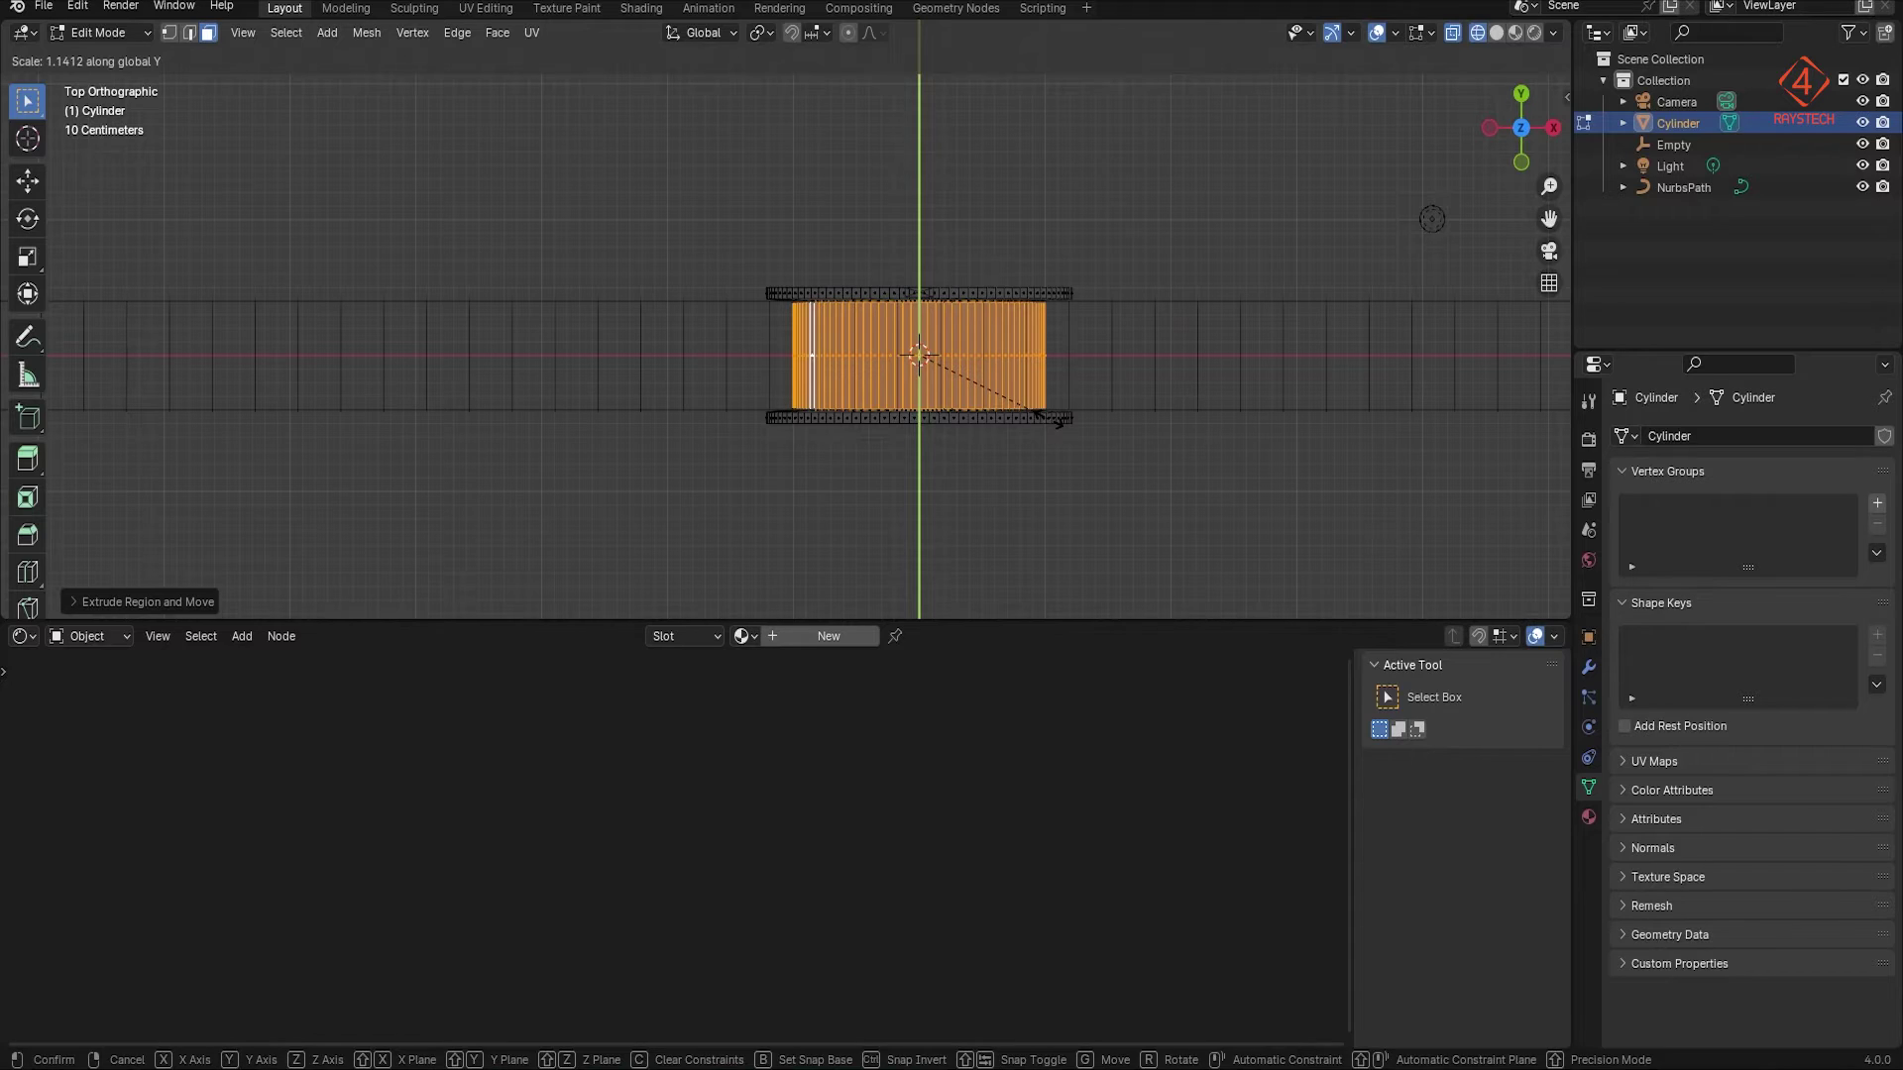
pyautogui.click(1055, 421)
pyautogui.scroll(4, 858, 414)
pyautogui.keyDown('shift'); pyautogui.moveTo(977, 395); pyautogui.dragTo(981, 393, button='middle'); pyautogui.keyUp('shift')
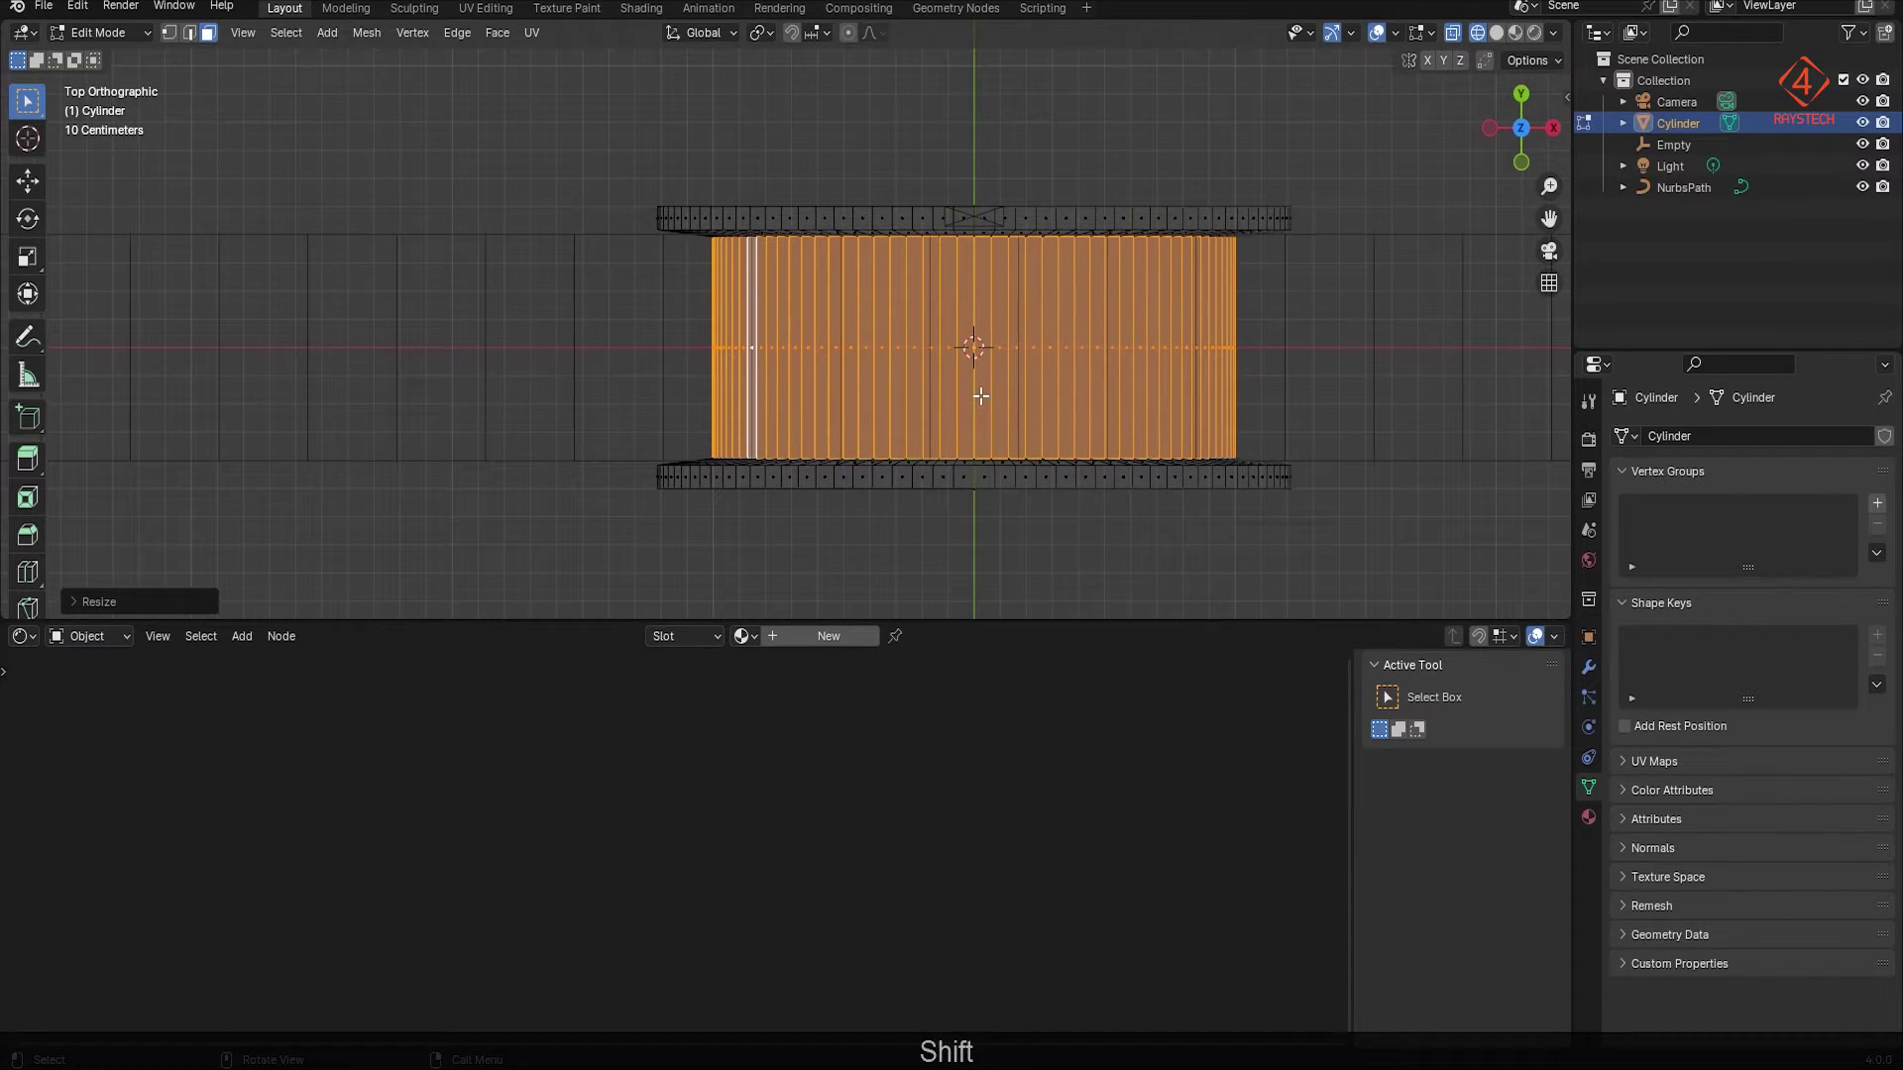
pyautogui.press('s')
pyautogui.press('y')
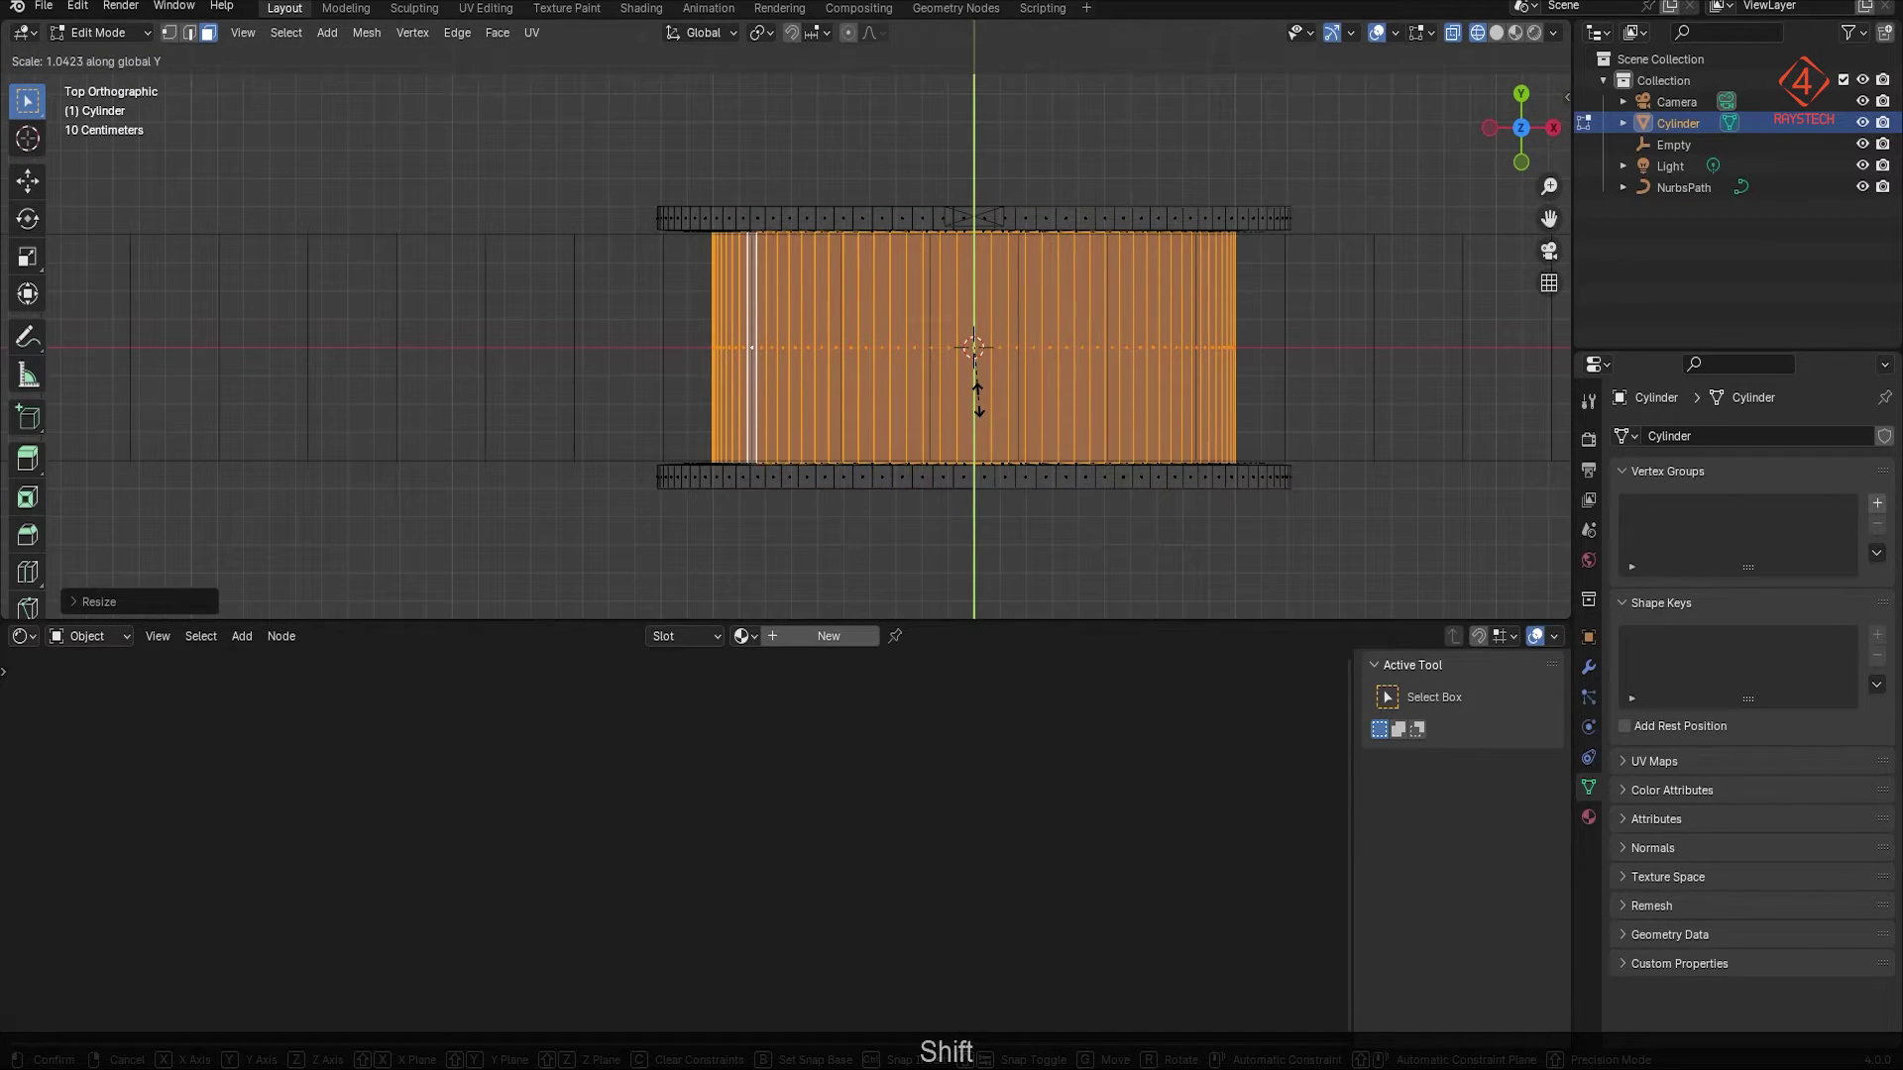
pyautogui.click(978, 400)
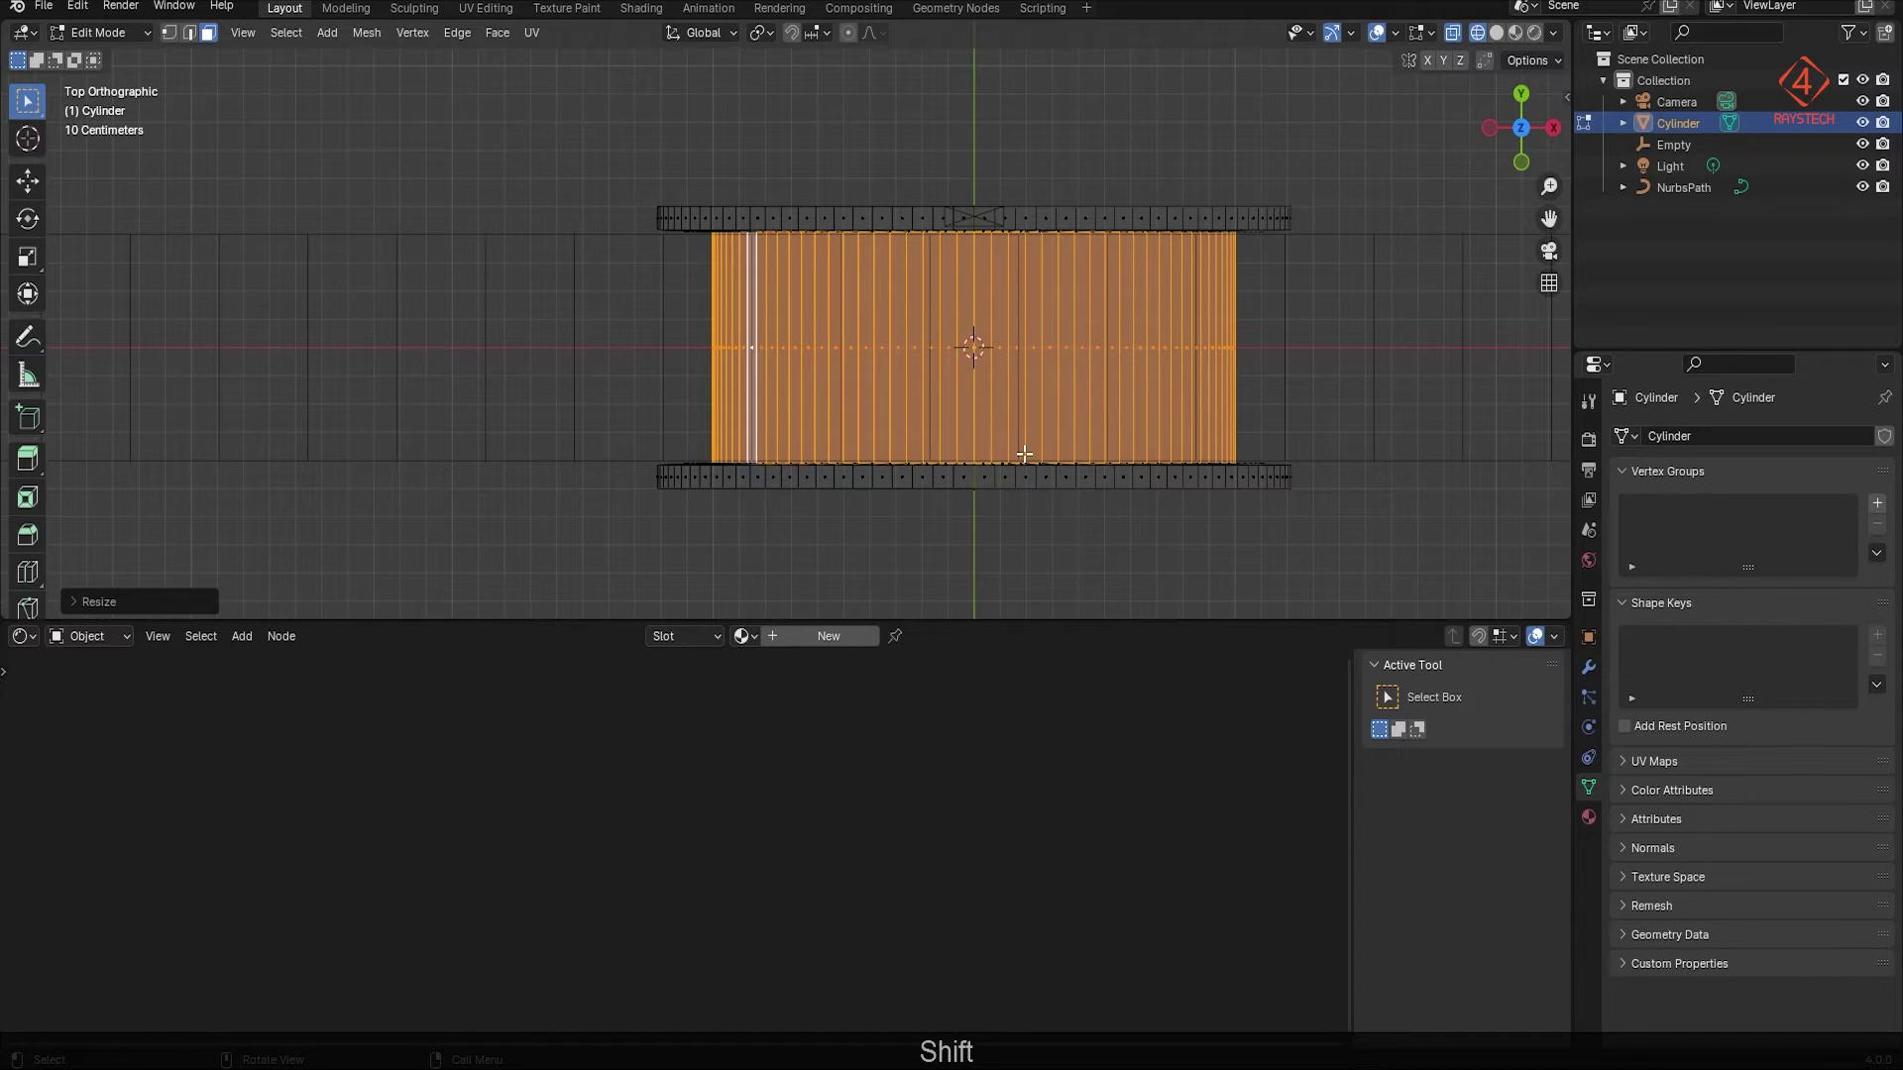
# Step: Return to Object Mode with solid shading to view the finished spool
pyautogui.moveTo(1025, 449)
pyautogui.mouseDown(button='middle')
pyautogui.moveTo(996, 321)
pyautogui.moveTo(1189, 247)
pyautogui.moveTo(1502, 47)
pyautogui.mouseUp(button='middle')
pyautogui.press('Tab')
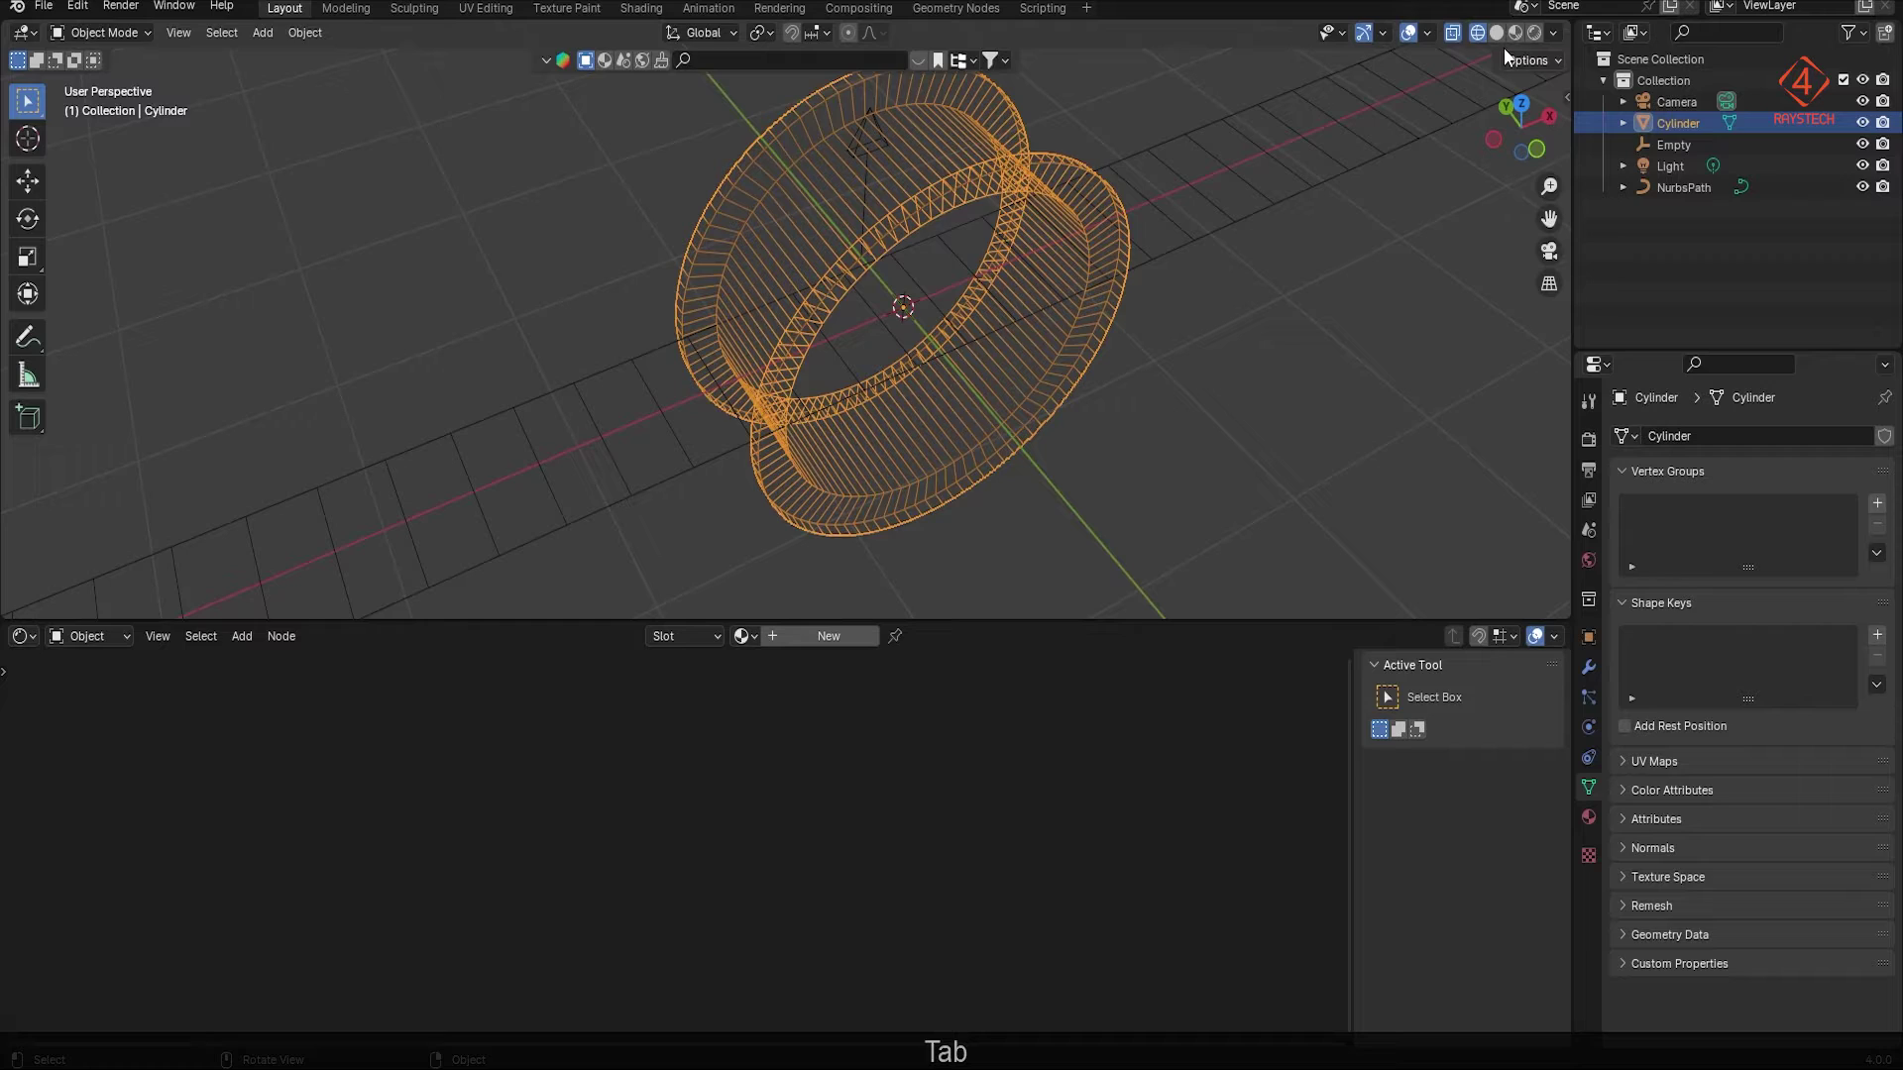
pyautogui.click(1496, 32)
pyautogui.keyDown('shift'); pyautogui.moveTo(1249, 388); pyautogui.dragTo(1061, 463, button='middle'); pyautogui.keyUp('shift')
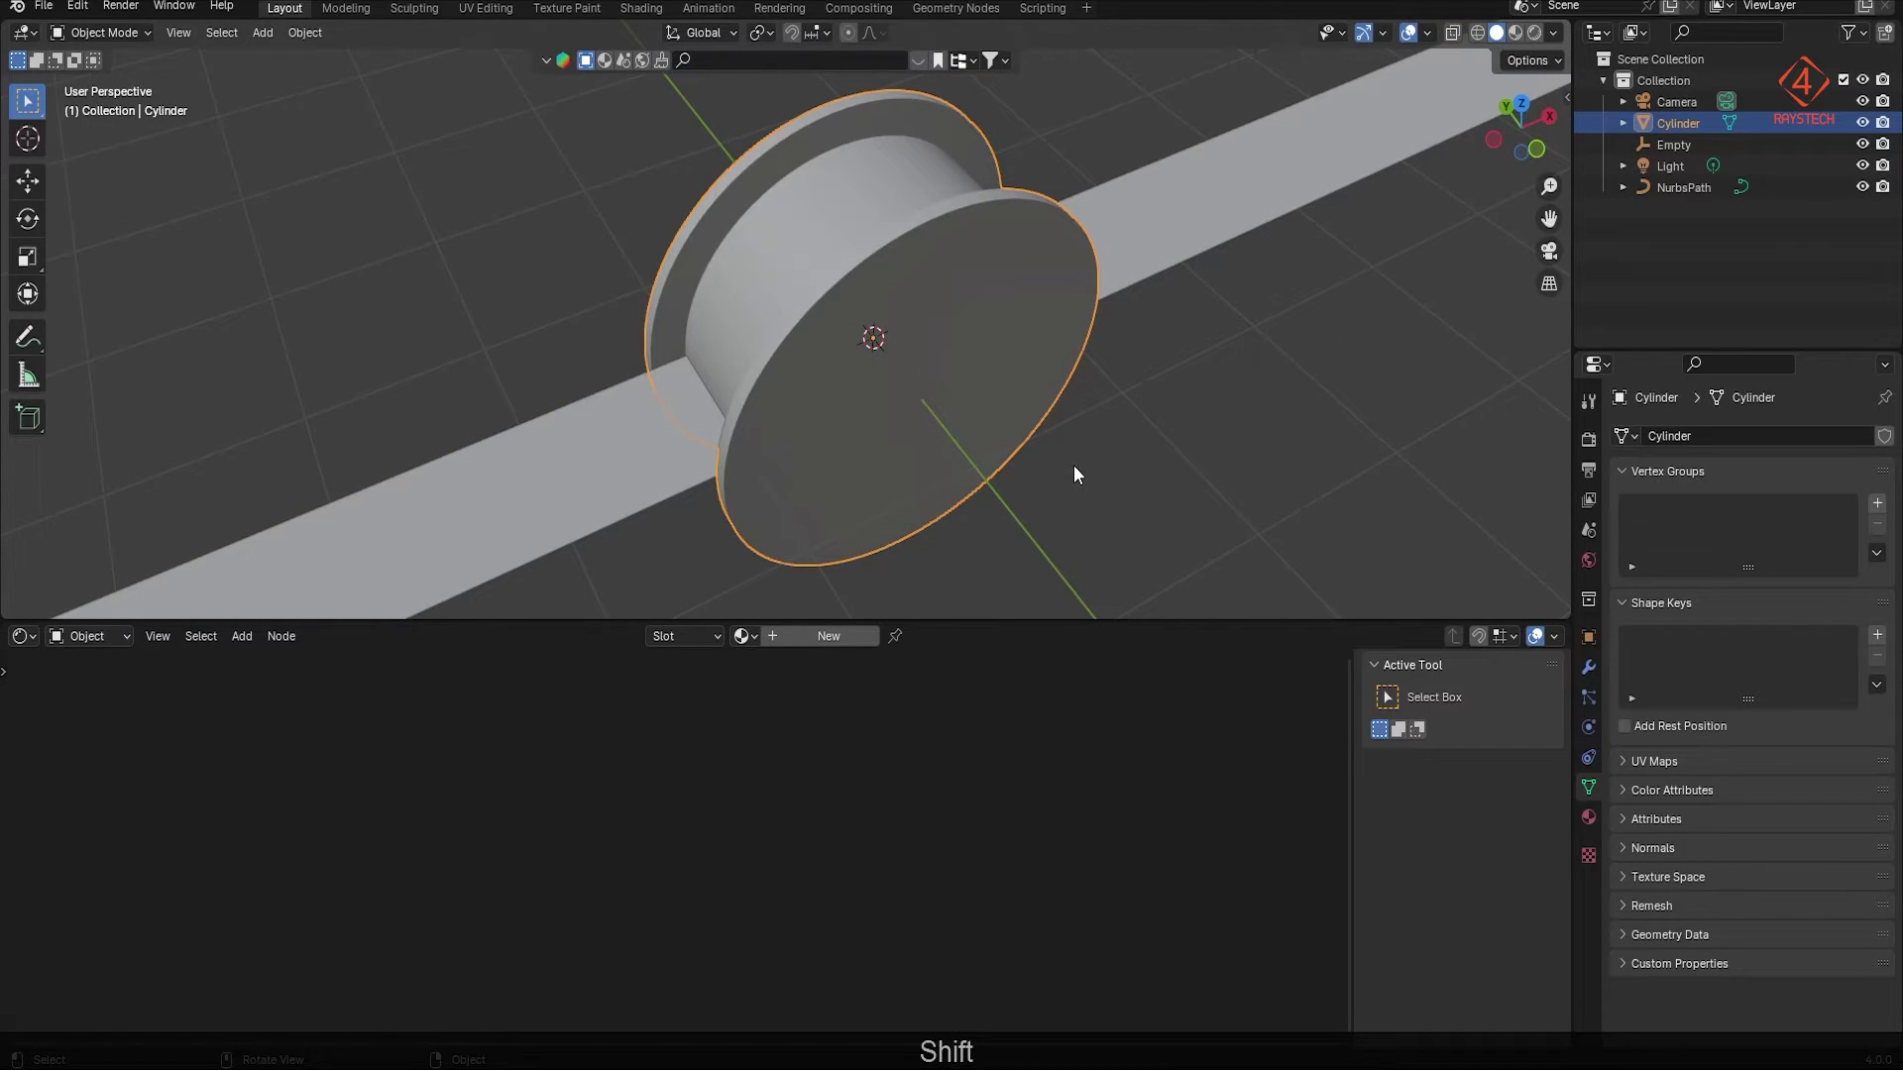
# Step: Extrude the front cap face and scale it inward, leaving a rim
pyautogui.press('Tab')
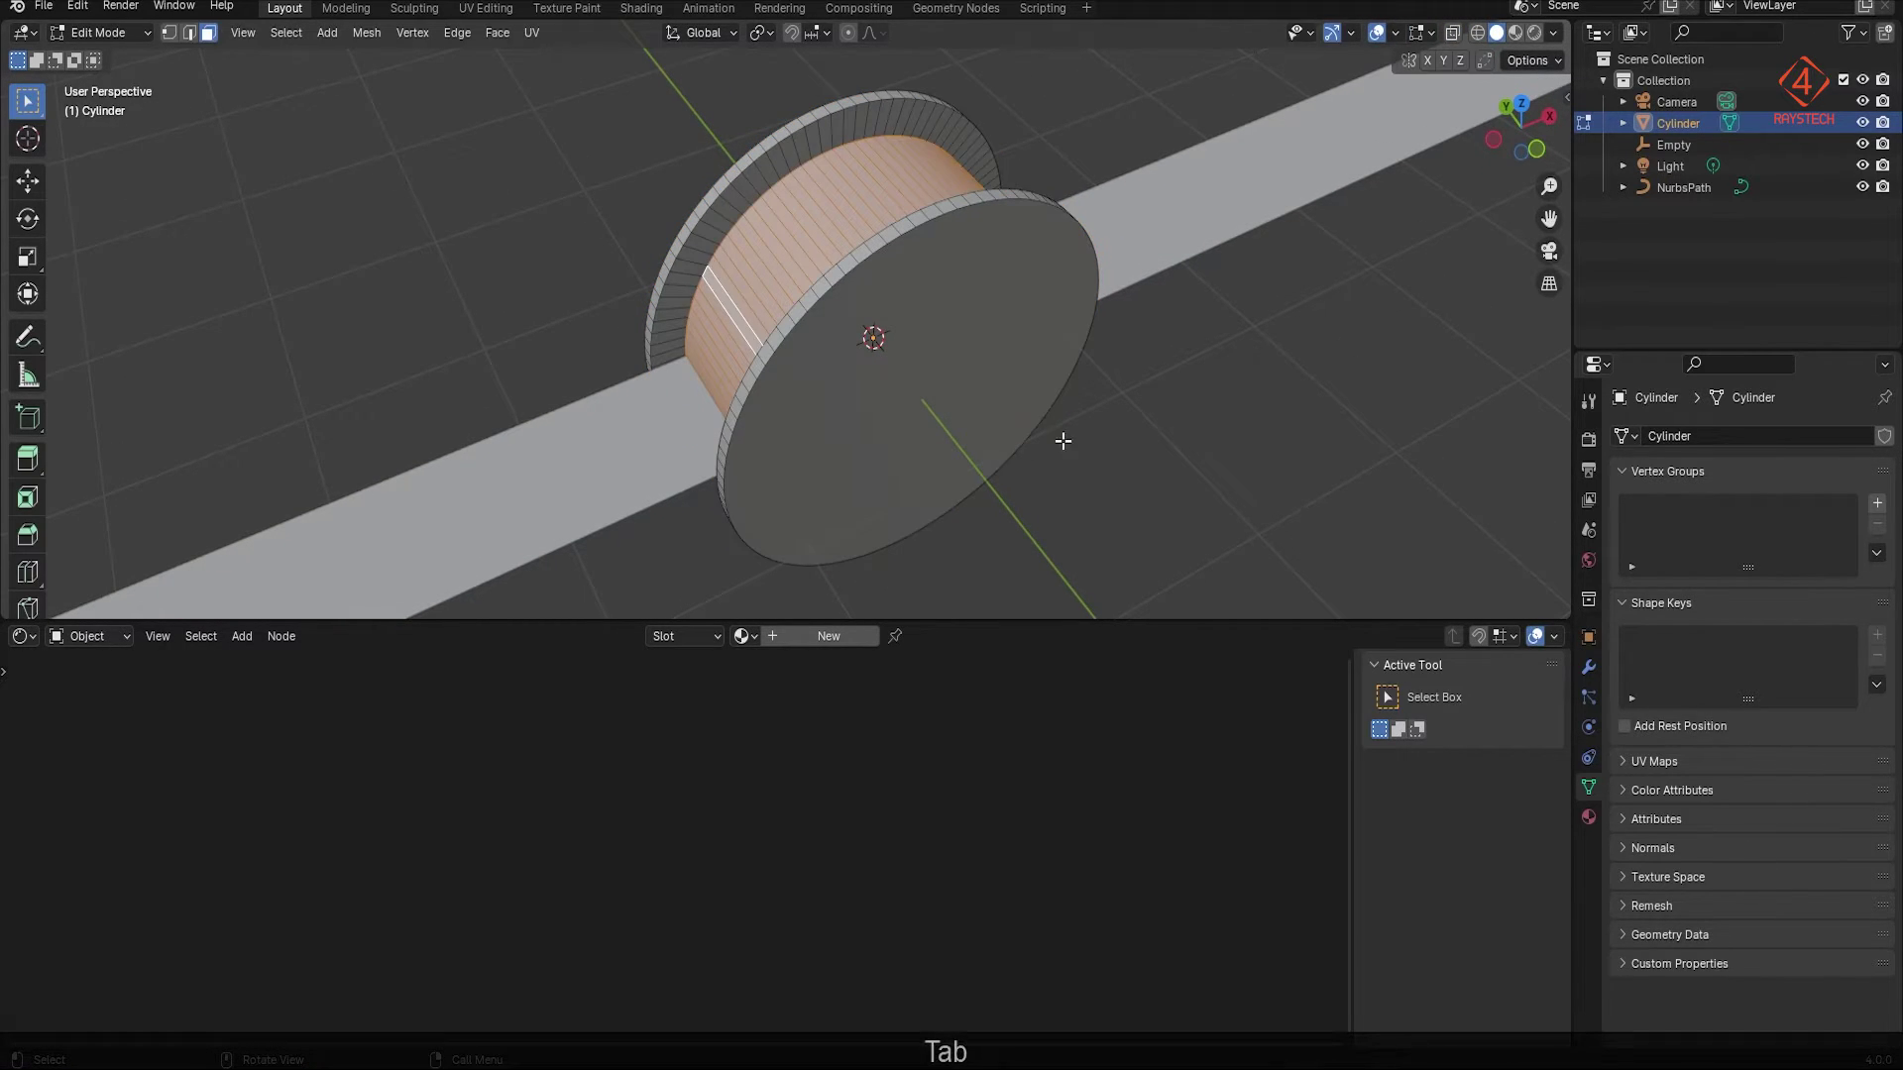
pyautogui.click(860, 352)
pyautogui.moveTo(860, 352)
pyautogui.mouseDown(button='middle')
pyautogui.moveTo(985, 331)
pyautogui.moveTo(700, 318)
pyautogui.moveTo(916, 340)
pyautogui.moveTo(845, 332)
pyautogui.mouseUp(button='middle')
pyautogui.press('e')
pyautogui.press('s')
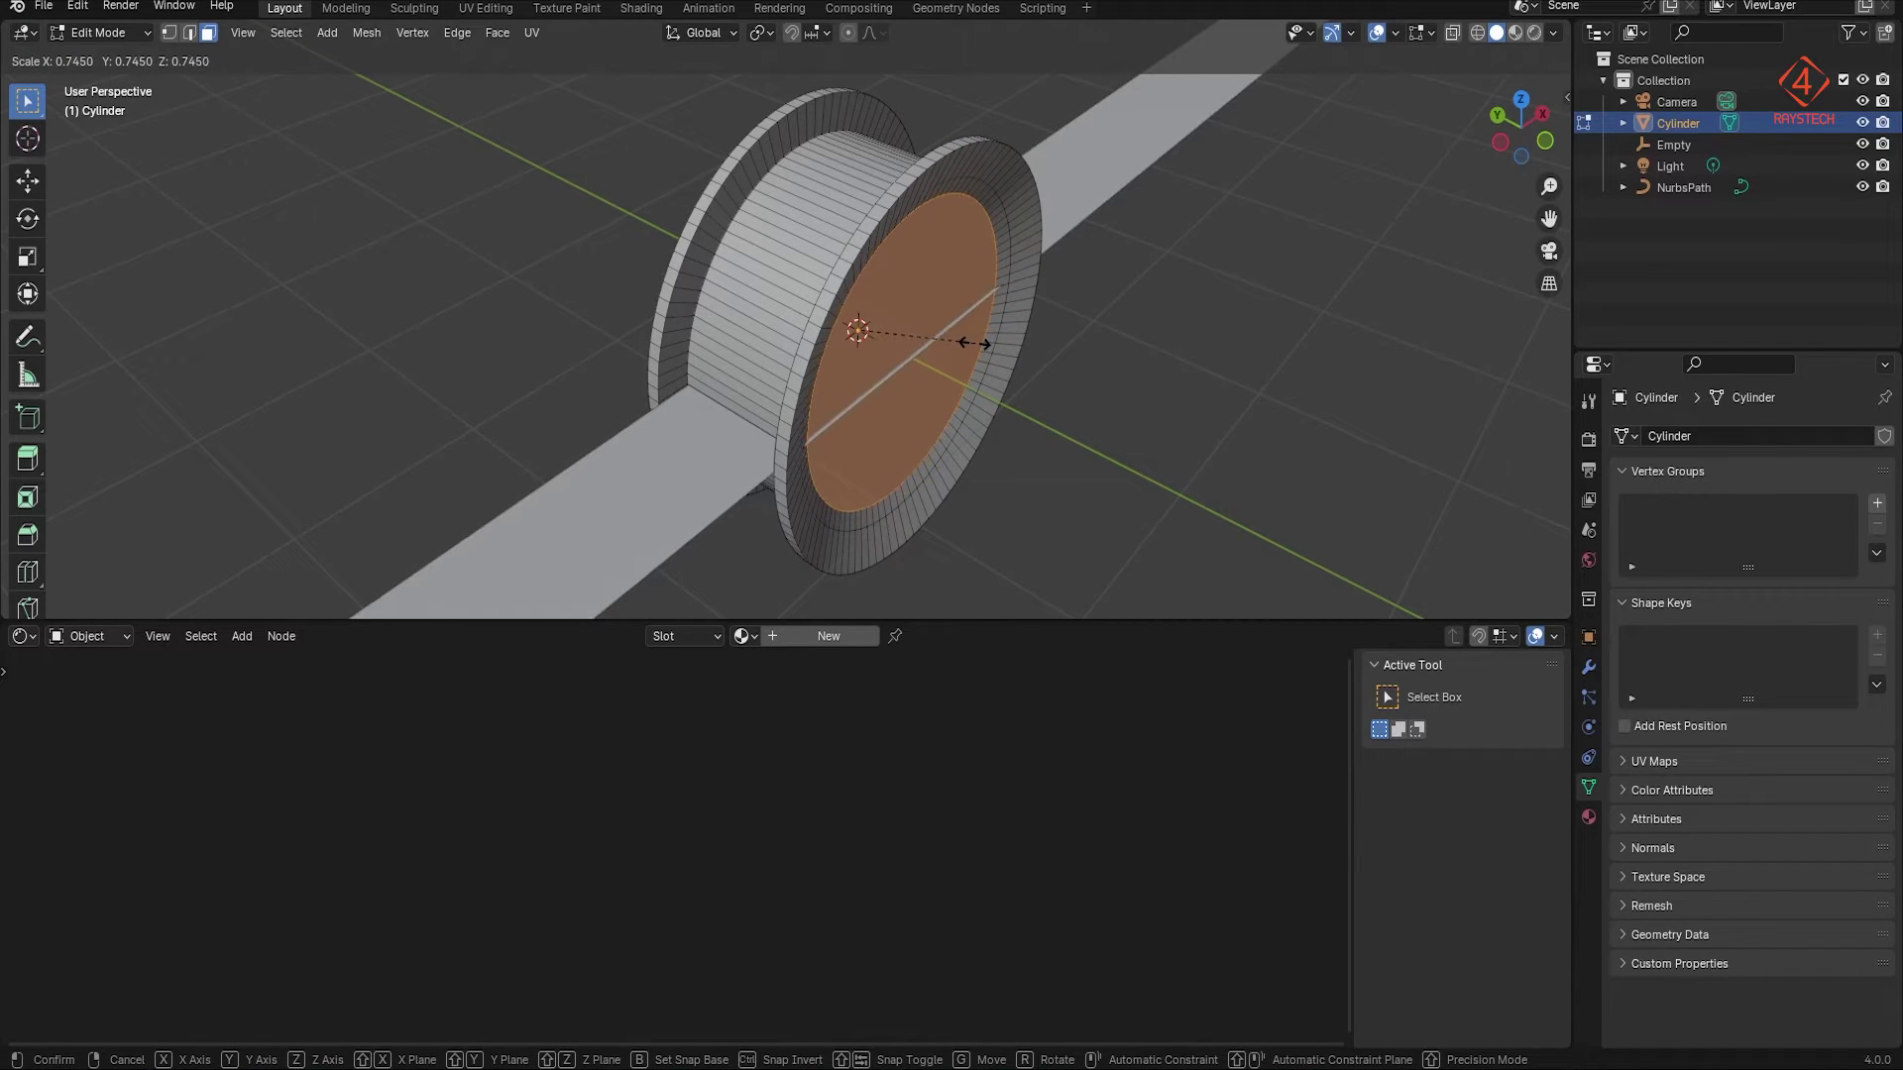
pyautogui.click(972, 343)
# Step: Stretch the inset cap faces along Y, then delete them to open a hole
pyautogui.moveTo(1018, 489); pyautogui.dragTo(862, 552, button='middle')
pyautogui.click(1476, 33)
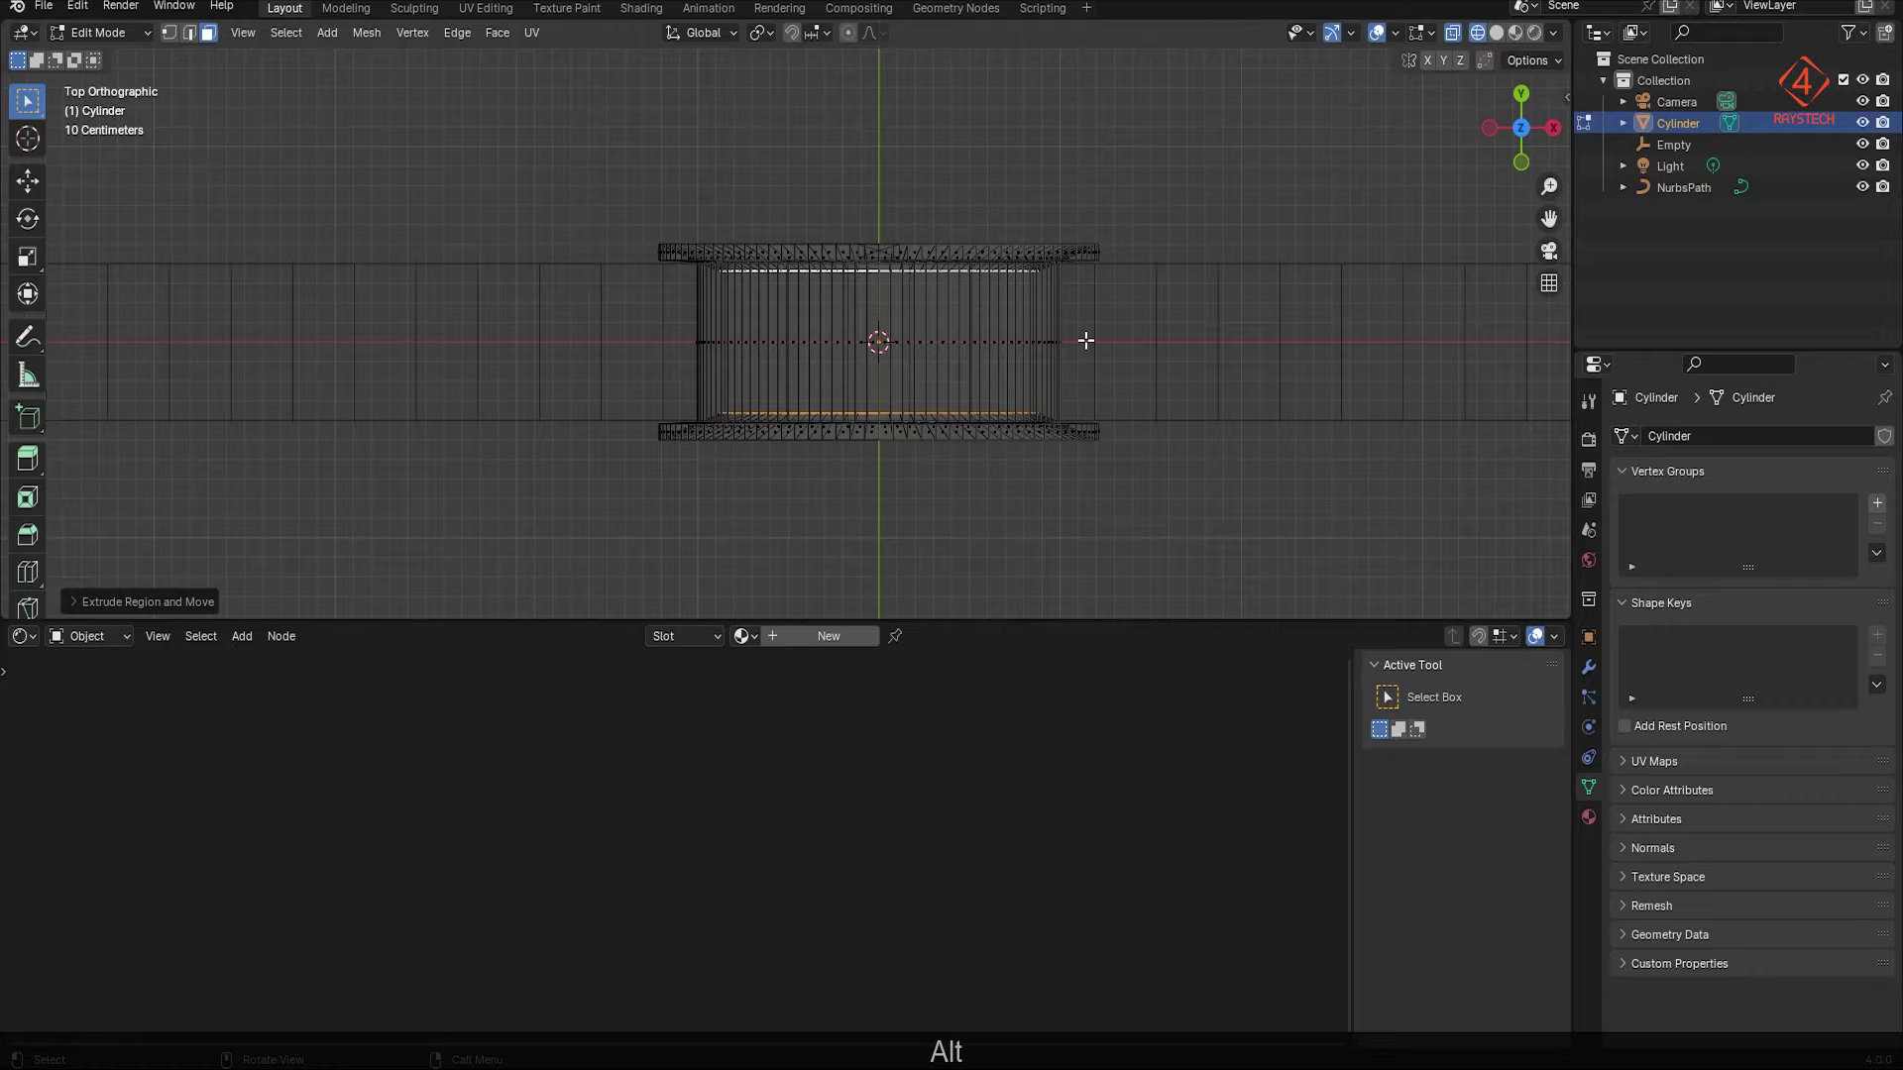
pyautogui.scroll(3, 1014, 411)
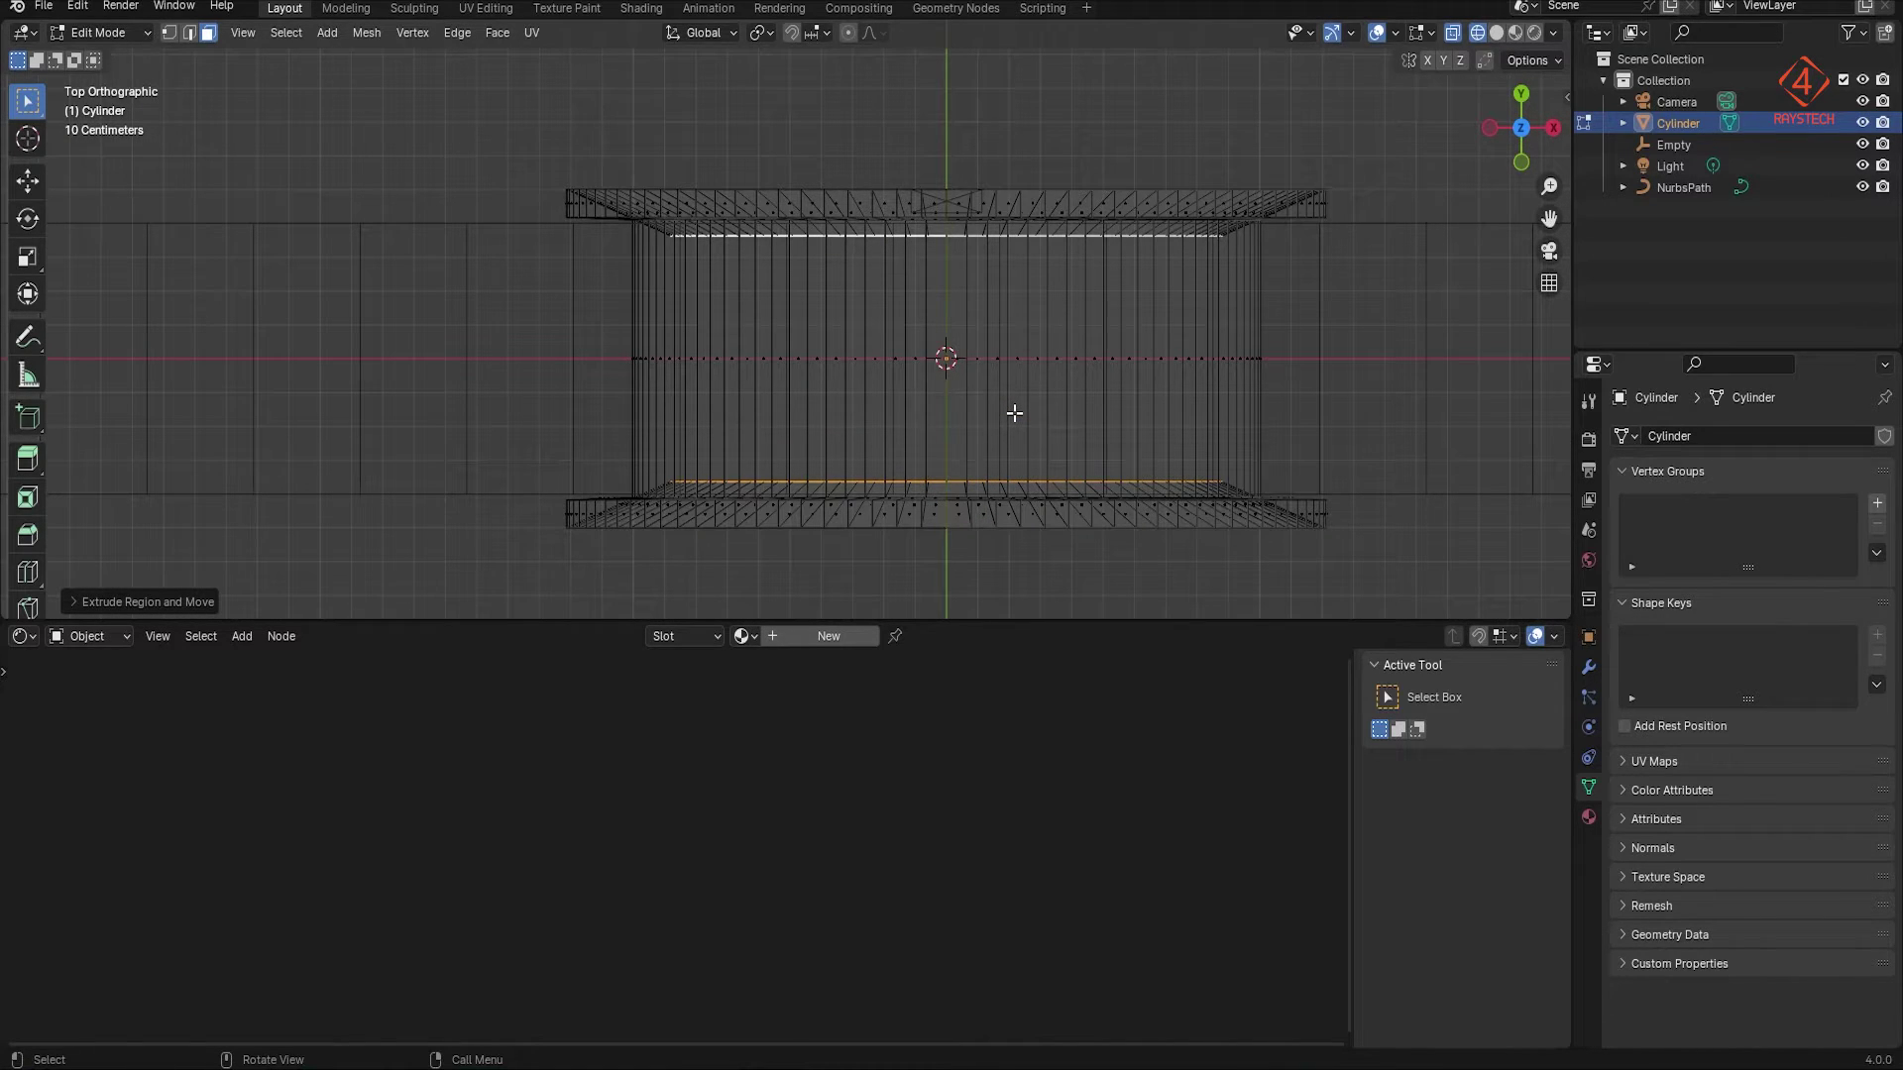
pyautogui.press('s')
pyautogui.press('y')
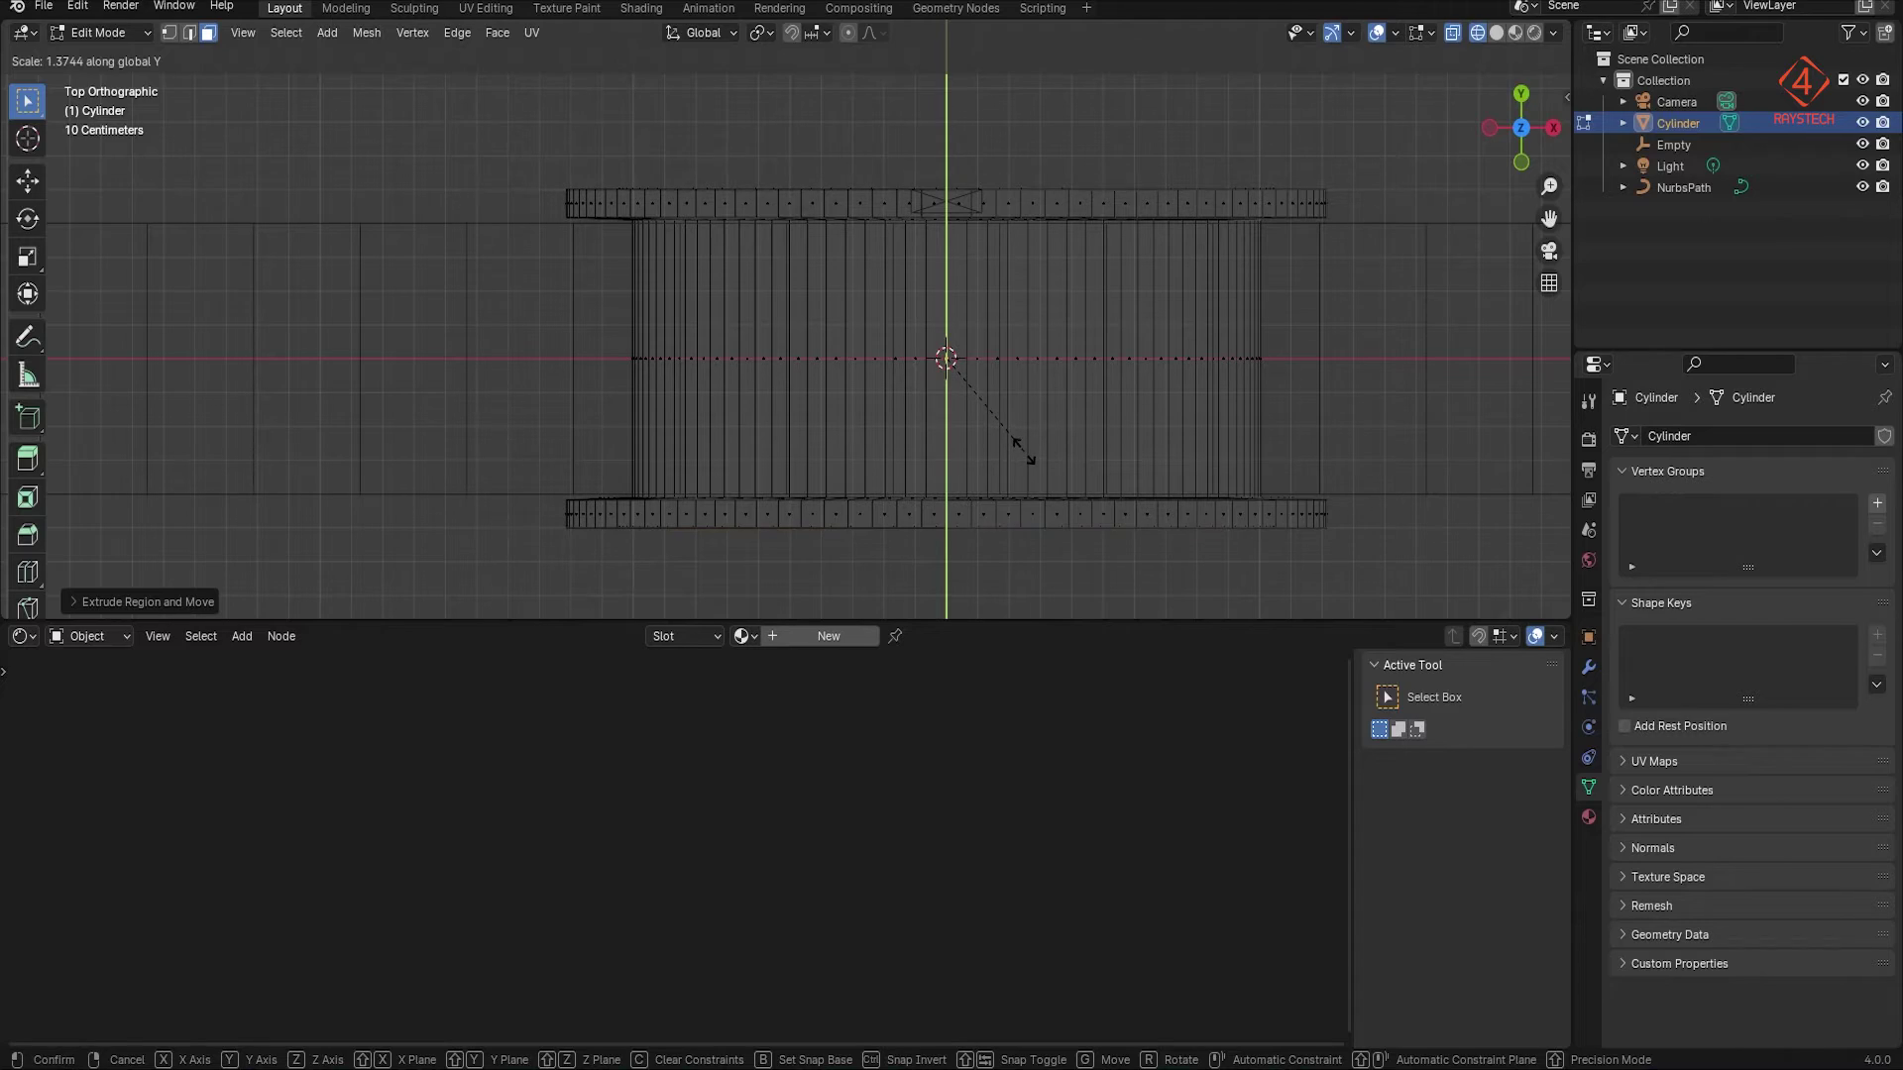
pyautogui.click(1074, 488)
pyautogui.moveTo(1074, 489); pyautogui.dragTo(1009, 345, button='middle')
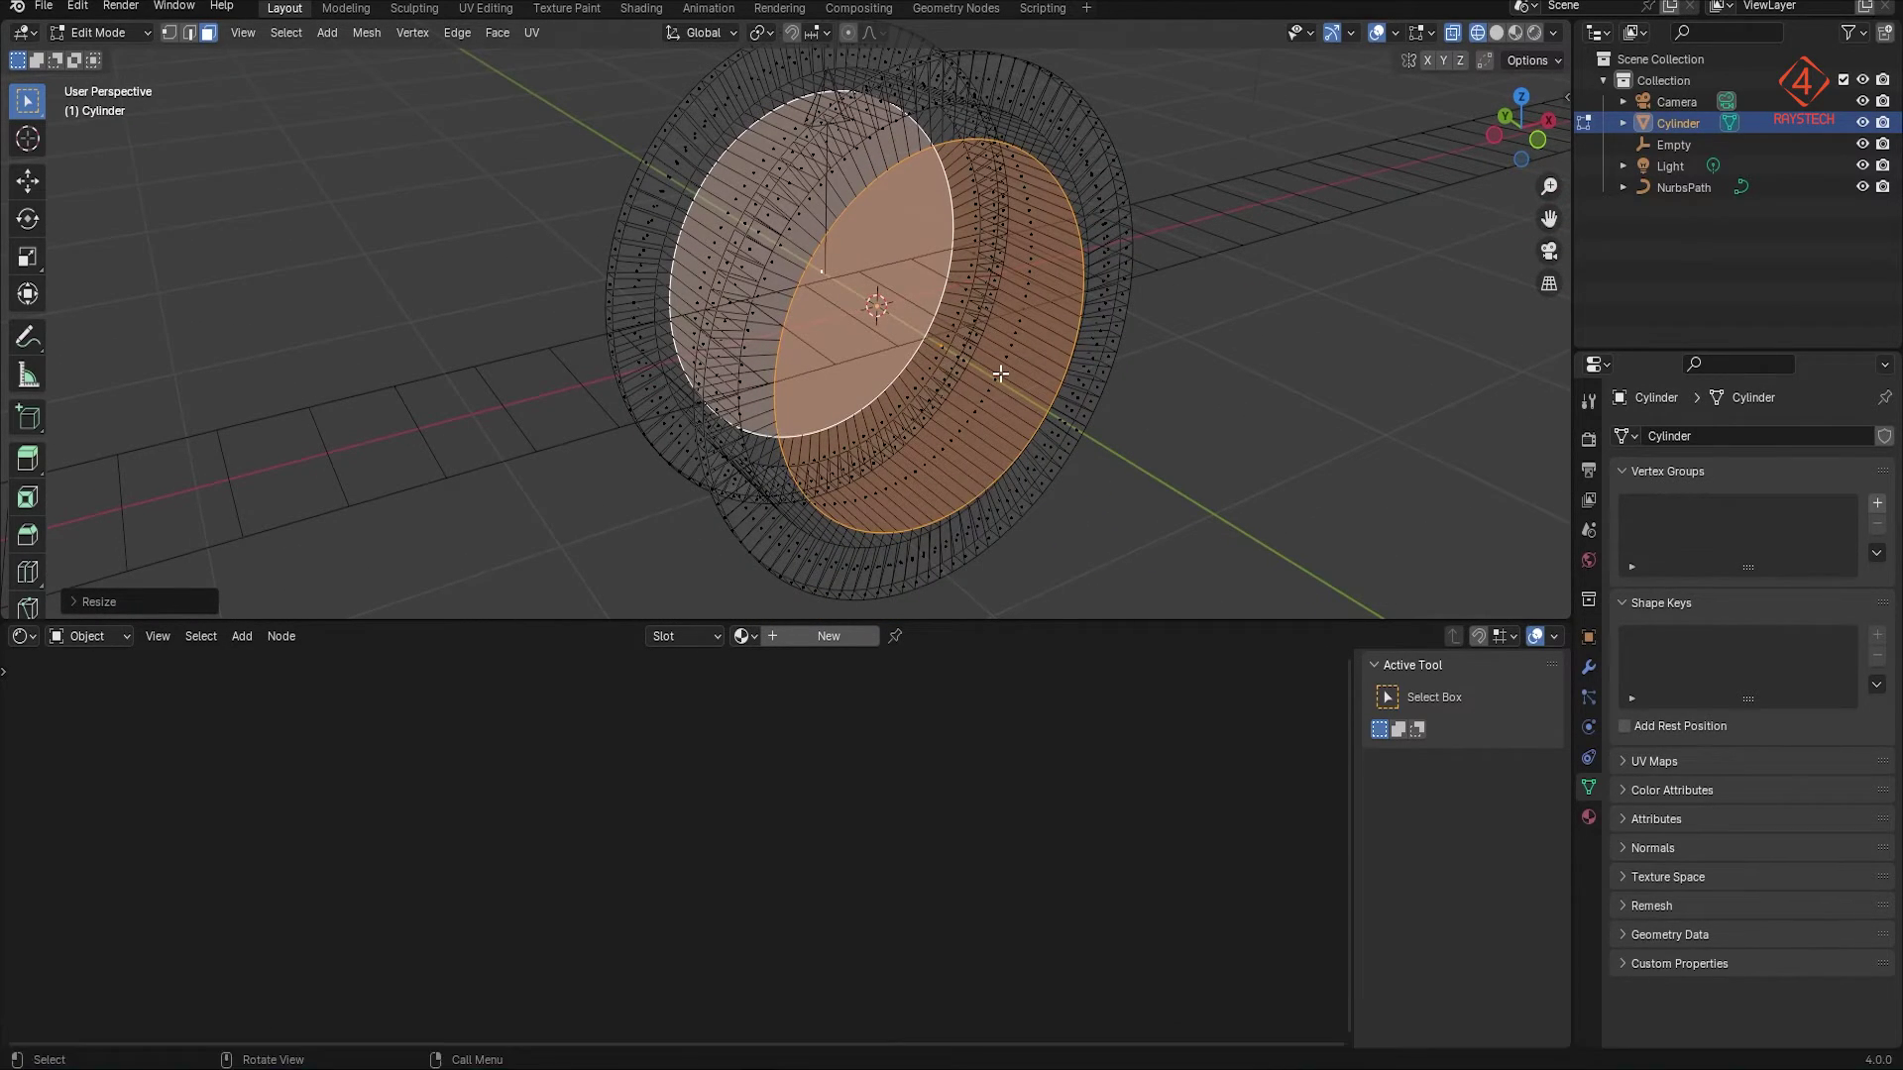
pyautogui.press('Delete')
pyautogui.click(985, 416)
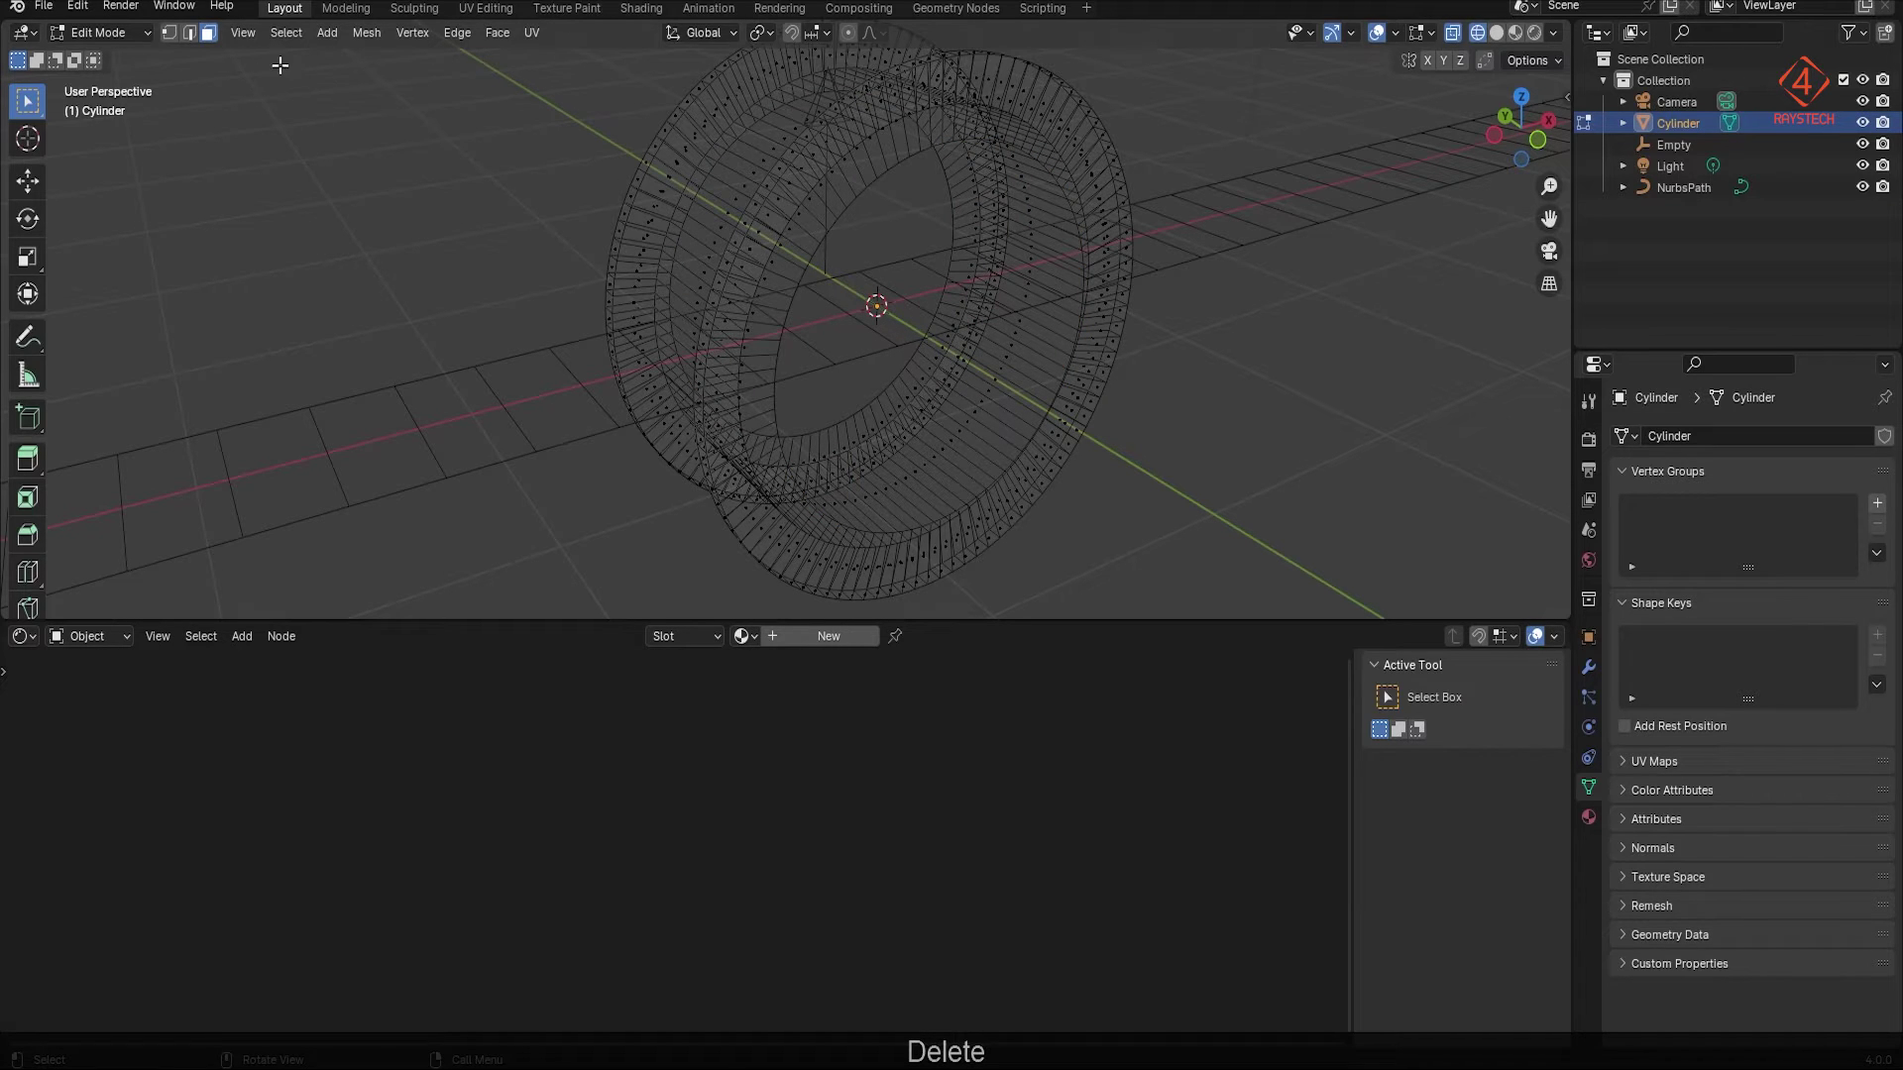
# Step: Select the inner edge loops and bridge them into an inner wall
pyautogui.click(1496, 33)
pyautogui.moveTo(1232, 289)
pyautogui.mouseDown(button='middle')
pyautogui.moveTo(868, 386)
pyautogui.moveTo(388, 71)
pyautogui.mouseUp(button='middle')
pyautogui.click(188, 32)
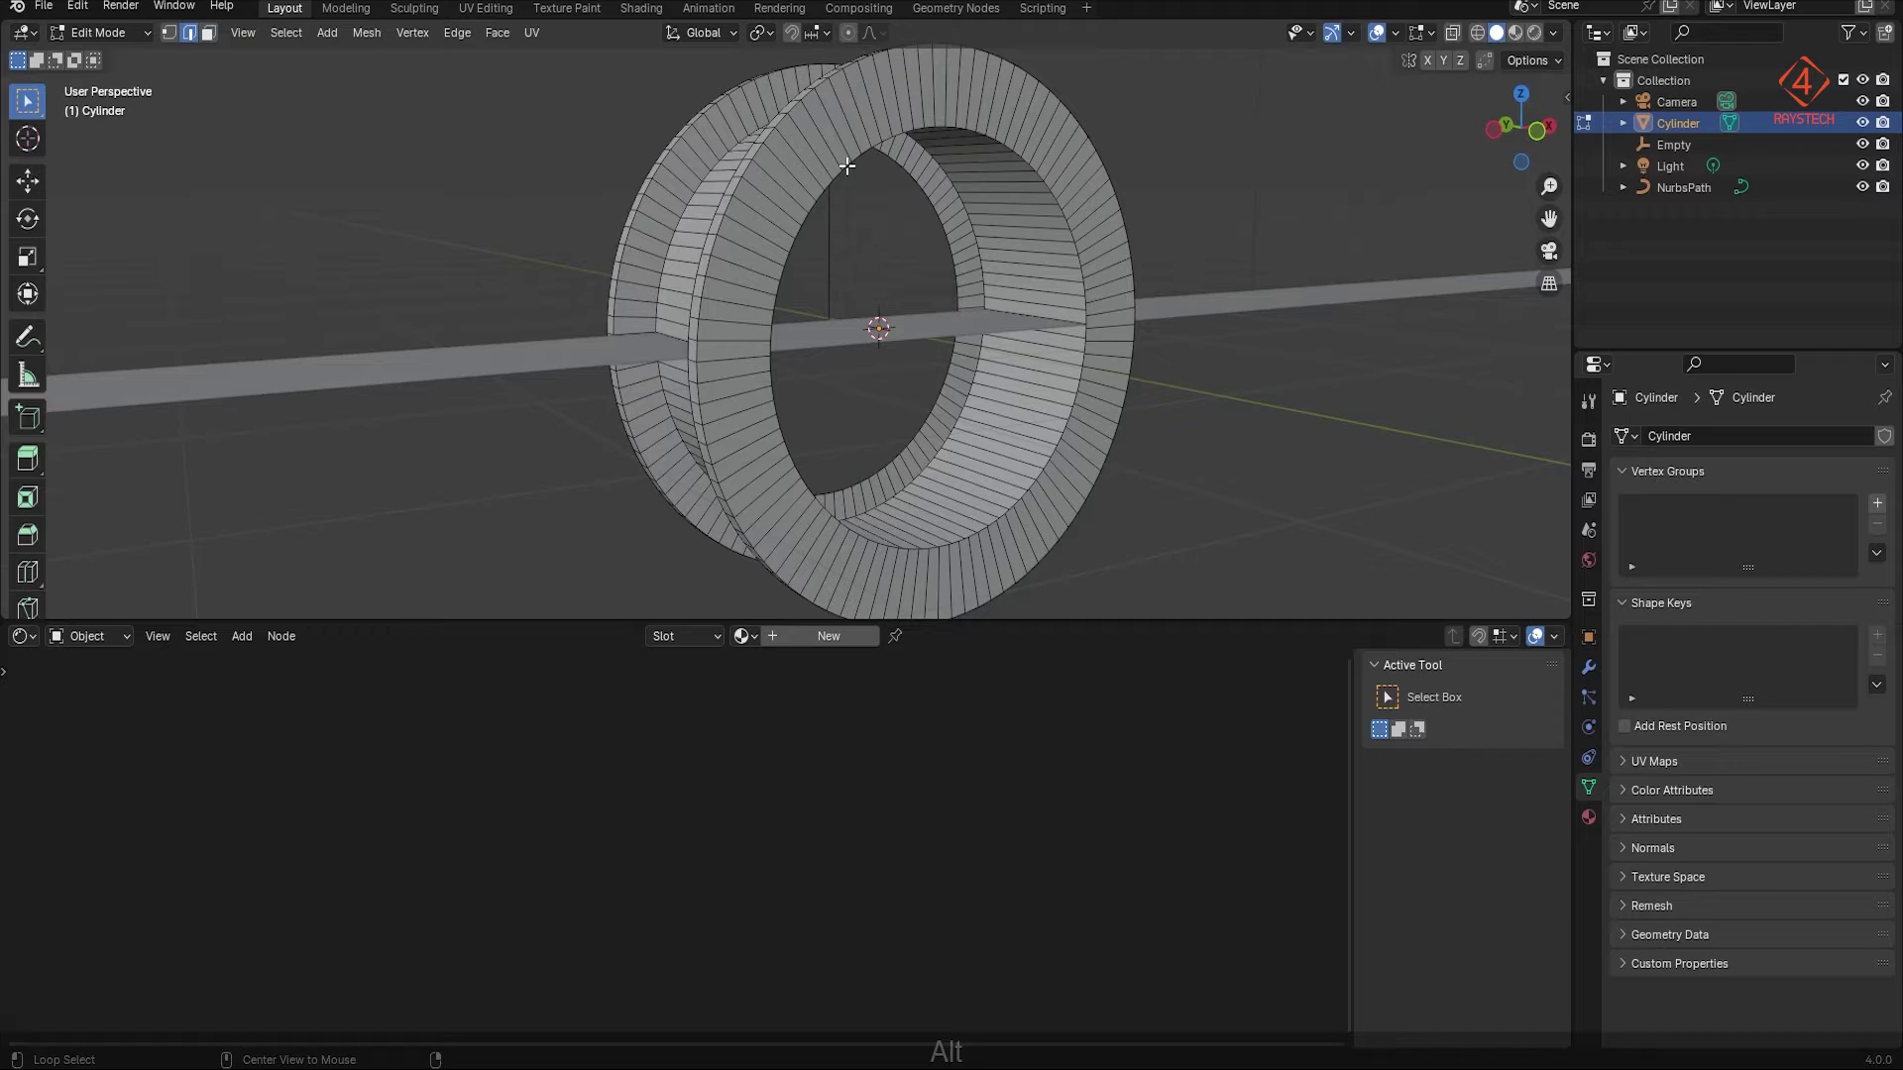
pyautogui.keyDown('alt'); pyautogui.click(855, 212); pyautogui.keyUp('alt')
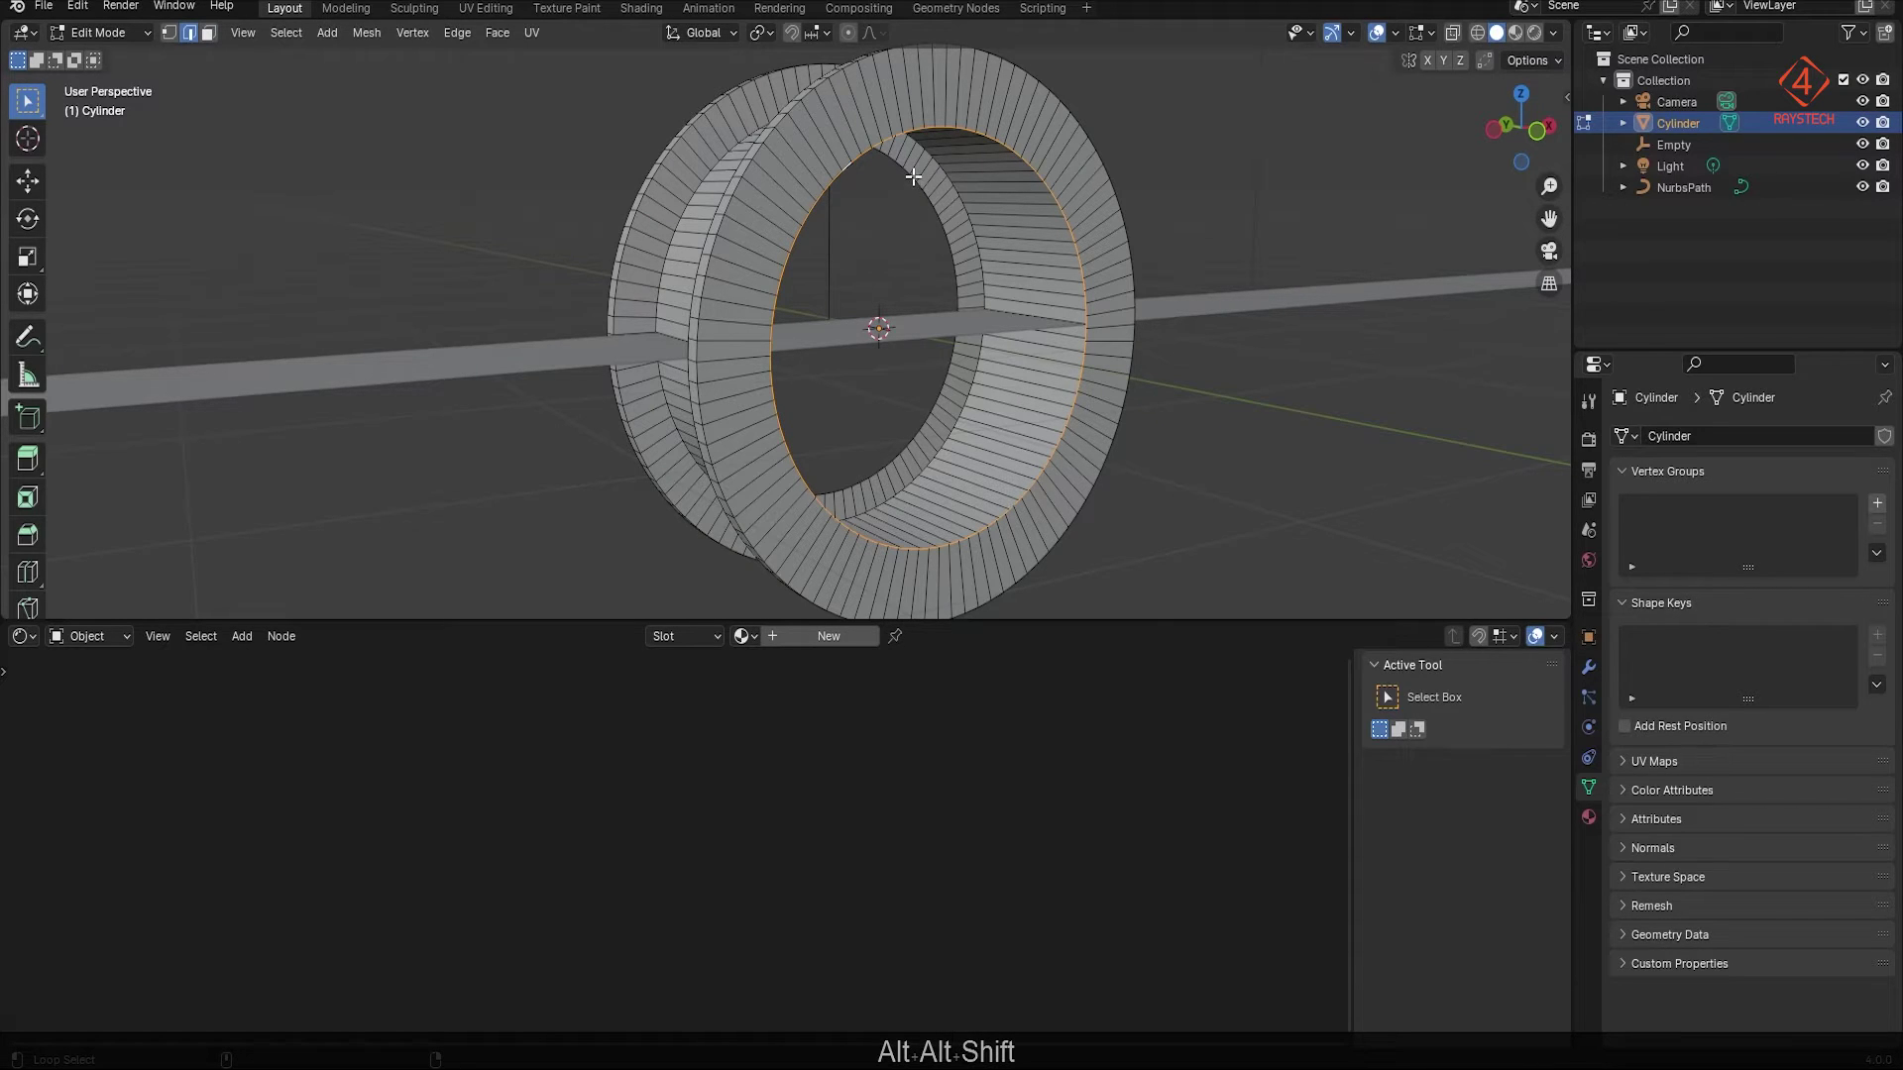
pyautogui.click(457, 33)
pyautogui.click(509, 102)
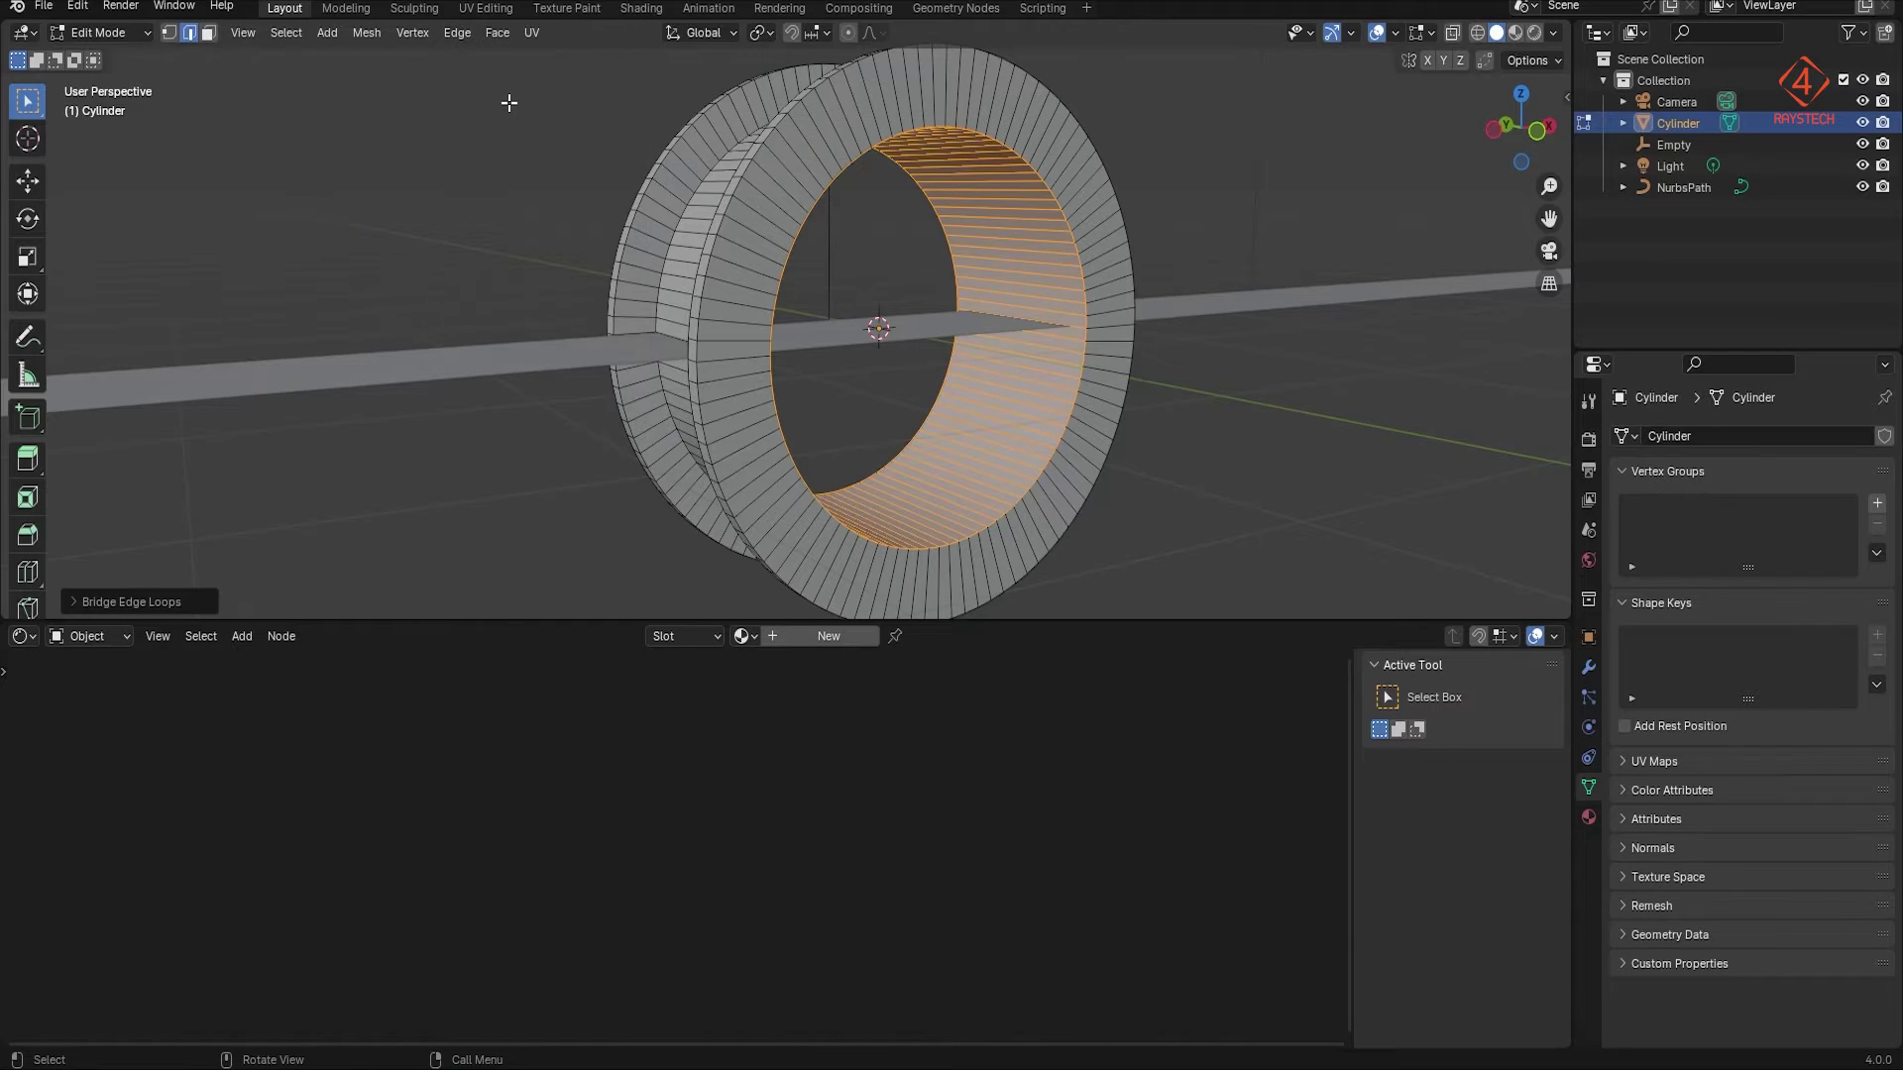
# Step: Add a Bevel modifier to the ring with 5 segments and 0.018 m amount
pyautogui.press('Tab')
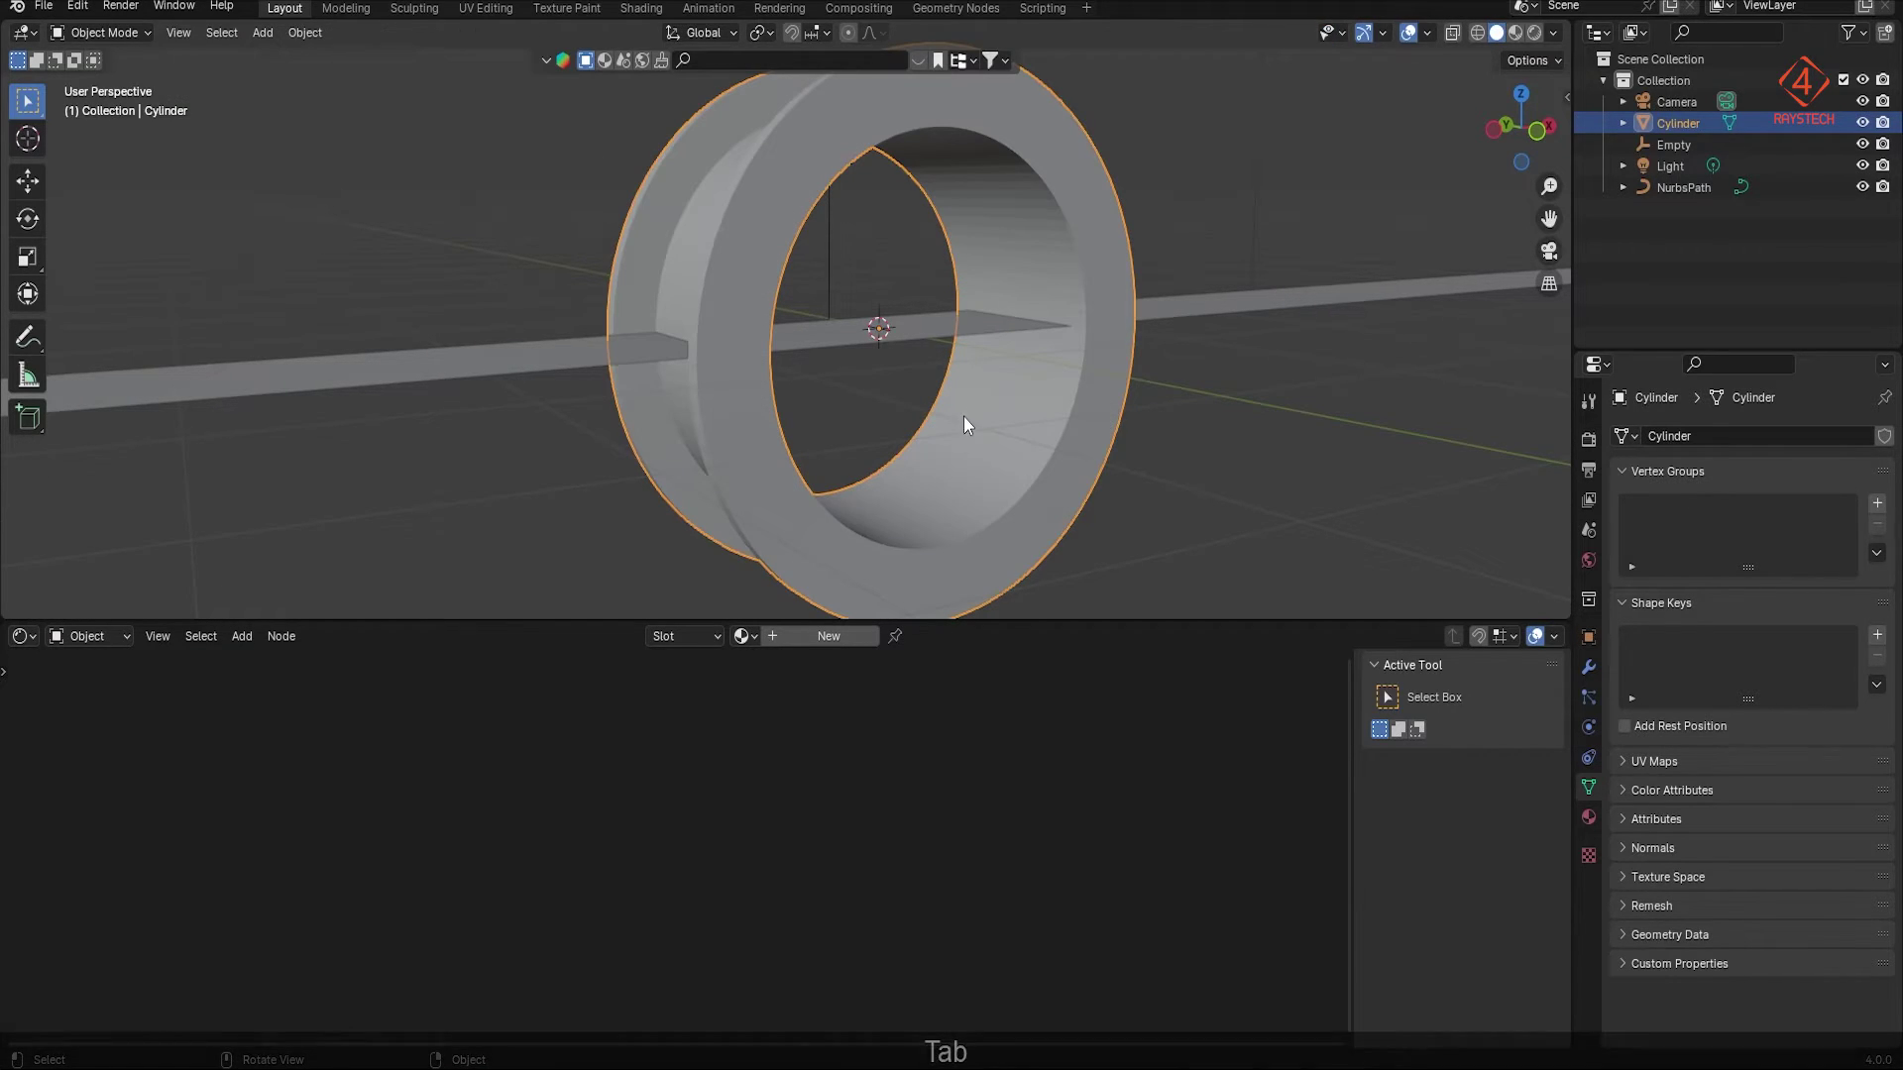
pyautogui.click(1589, 671)
pyautogui.click(1764, 436)
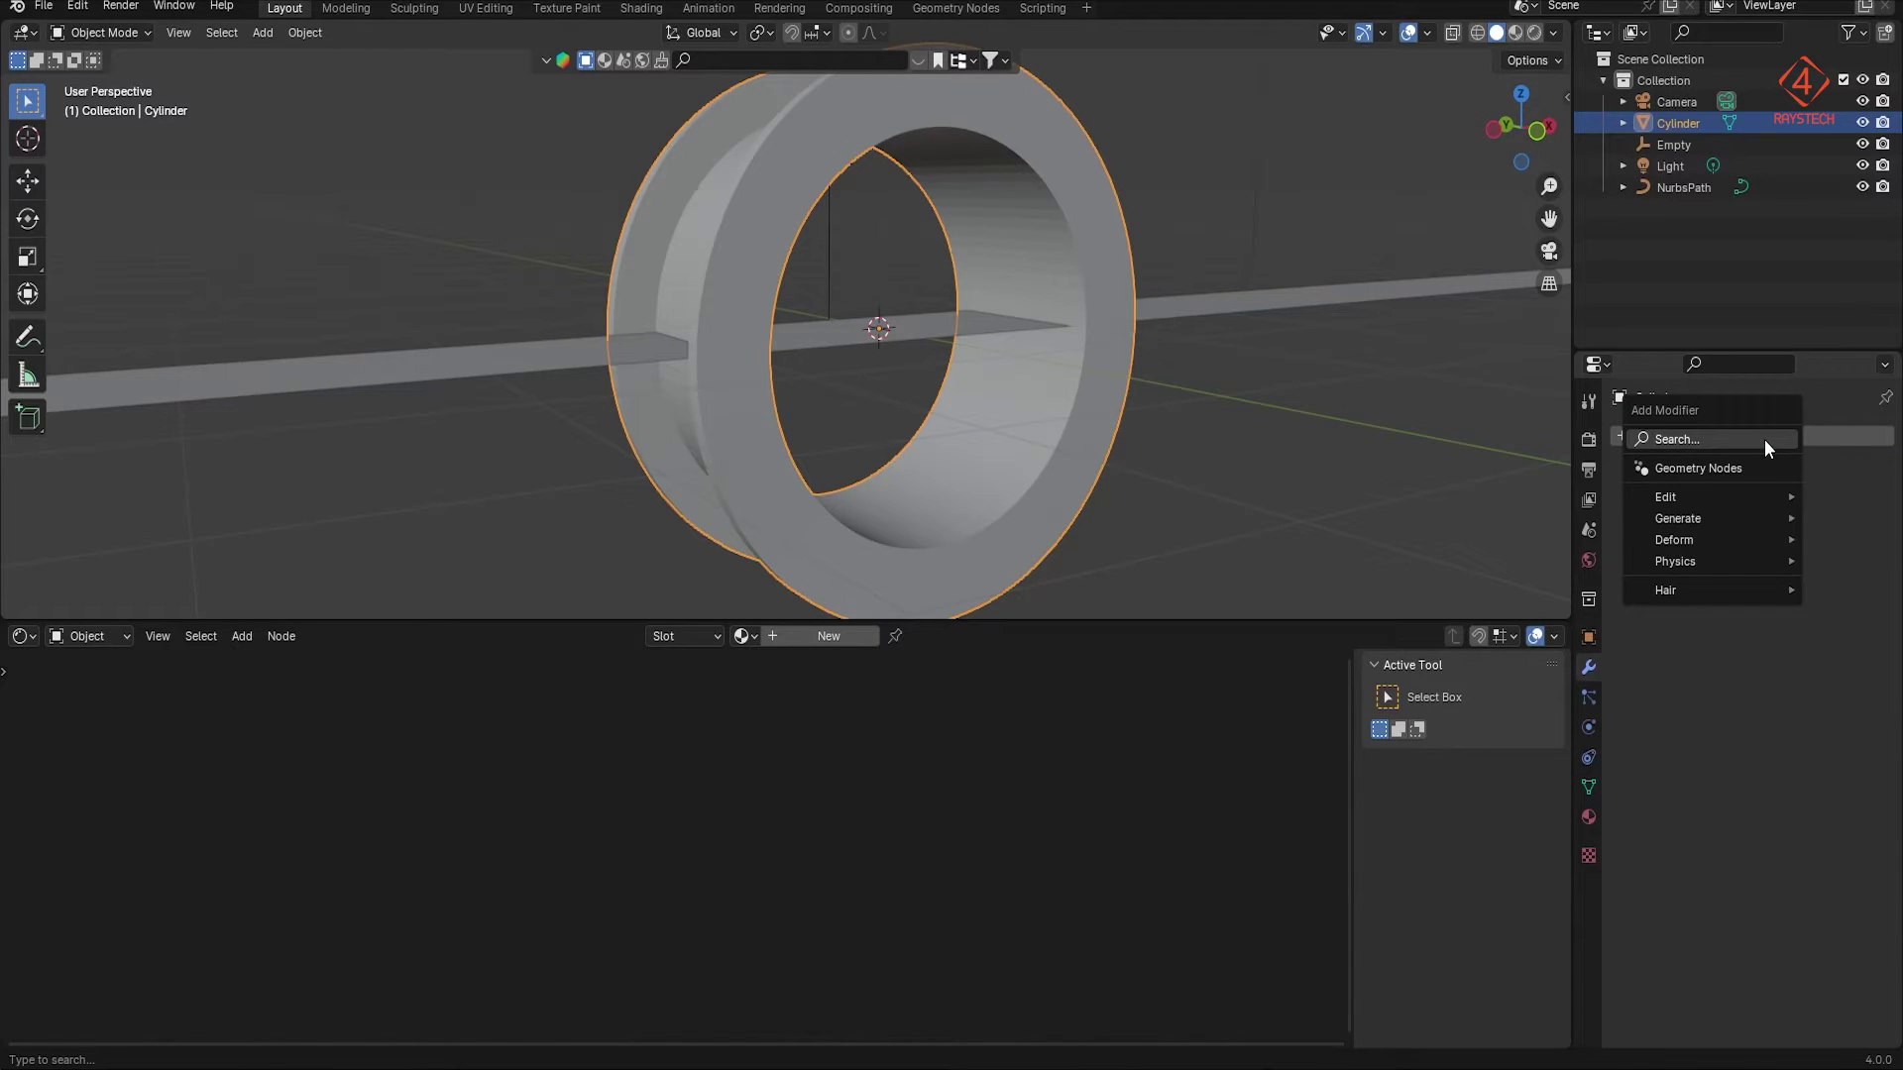
pyautogui.write('beve')
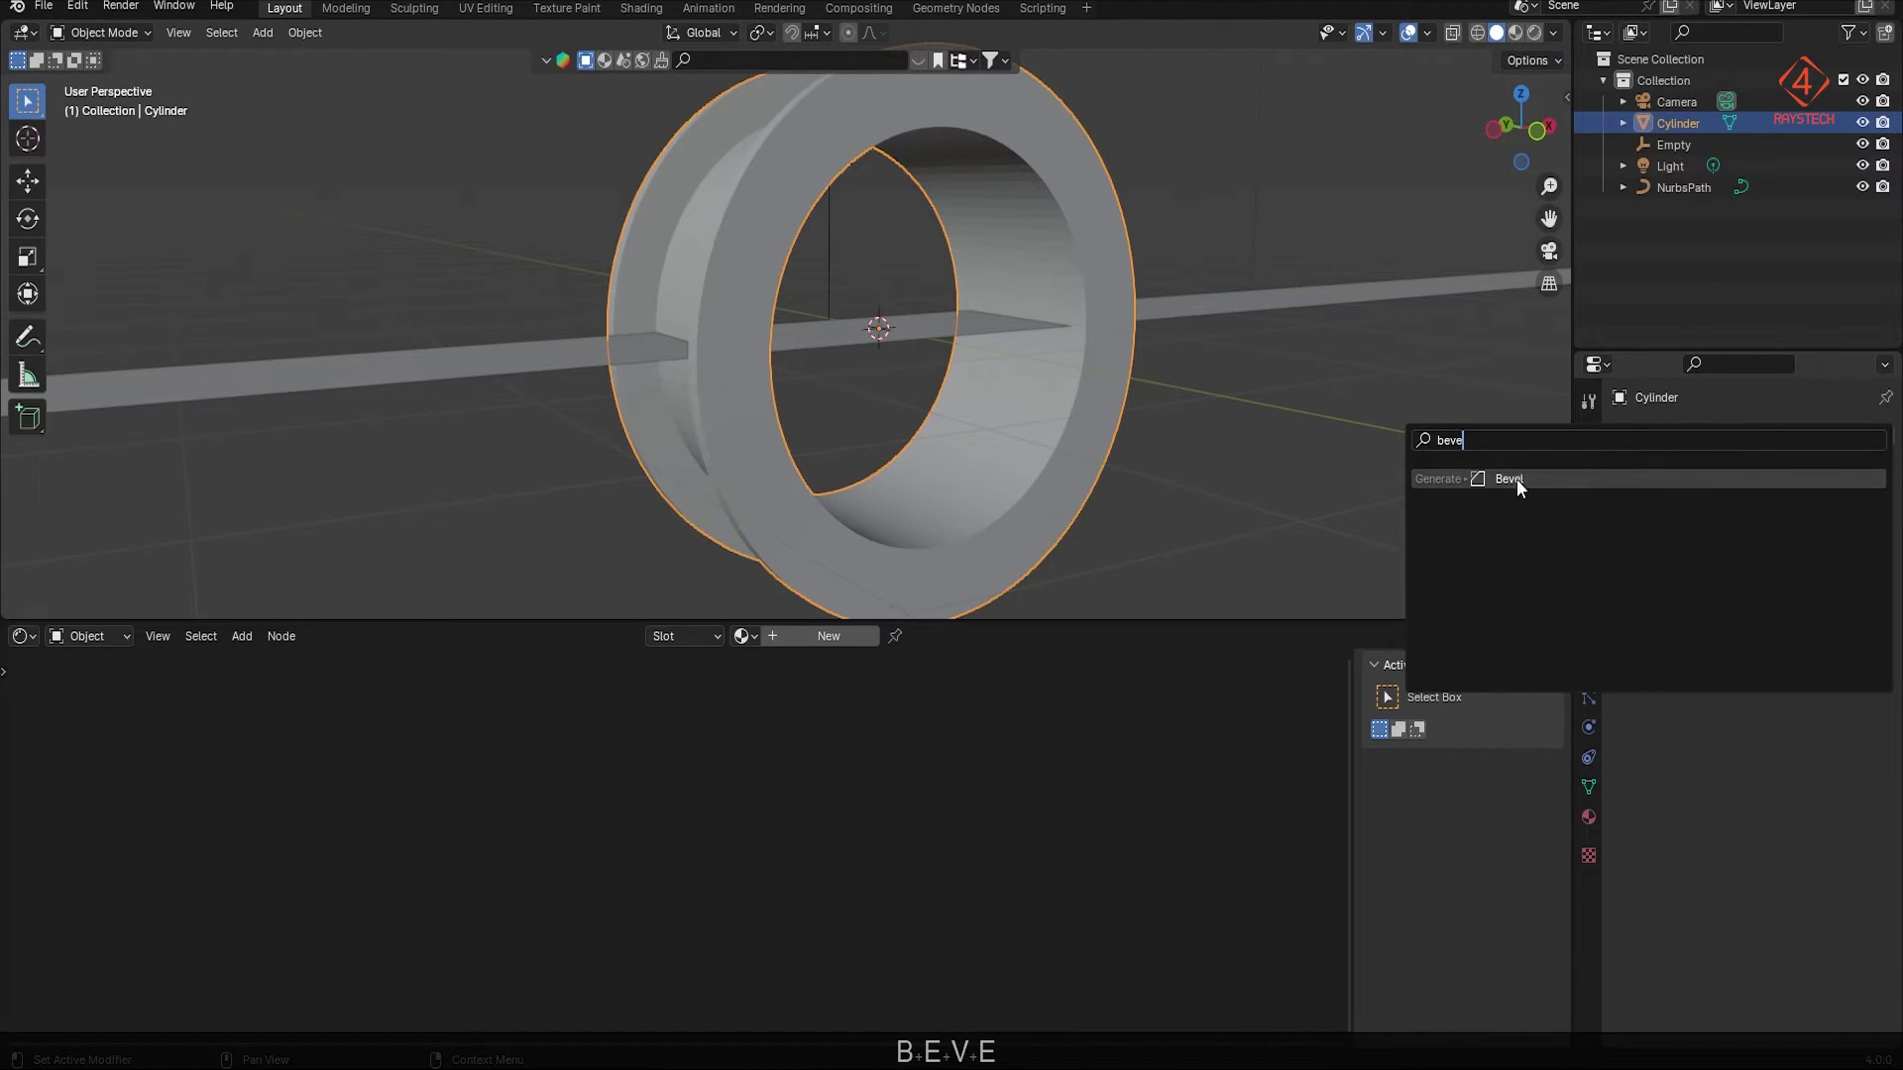
pyautogui.click(1517, 478)
pyautogui.moveTo(1851, 628); pyautogui.dragTo(1861, 637)
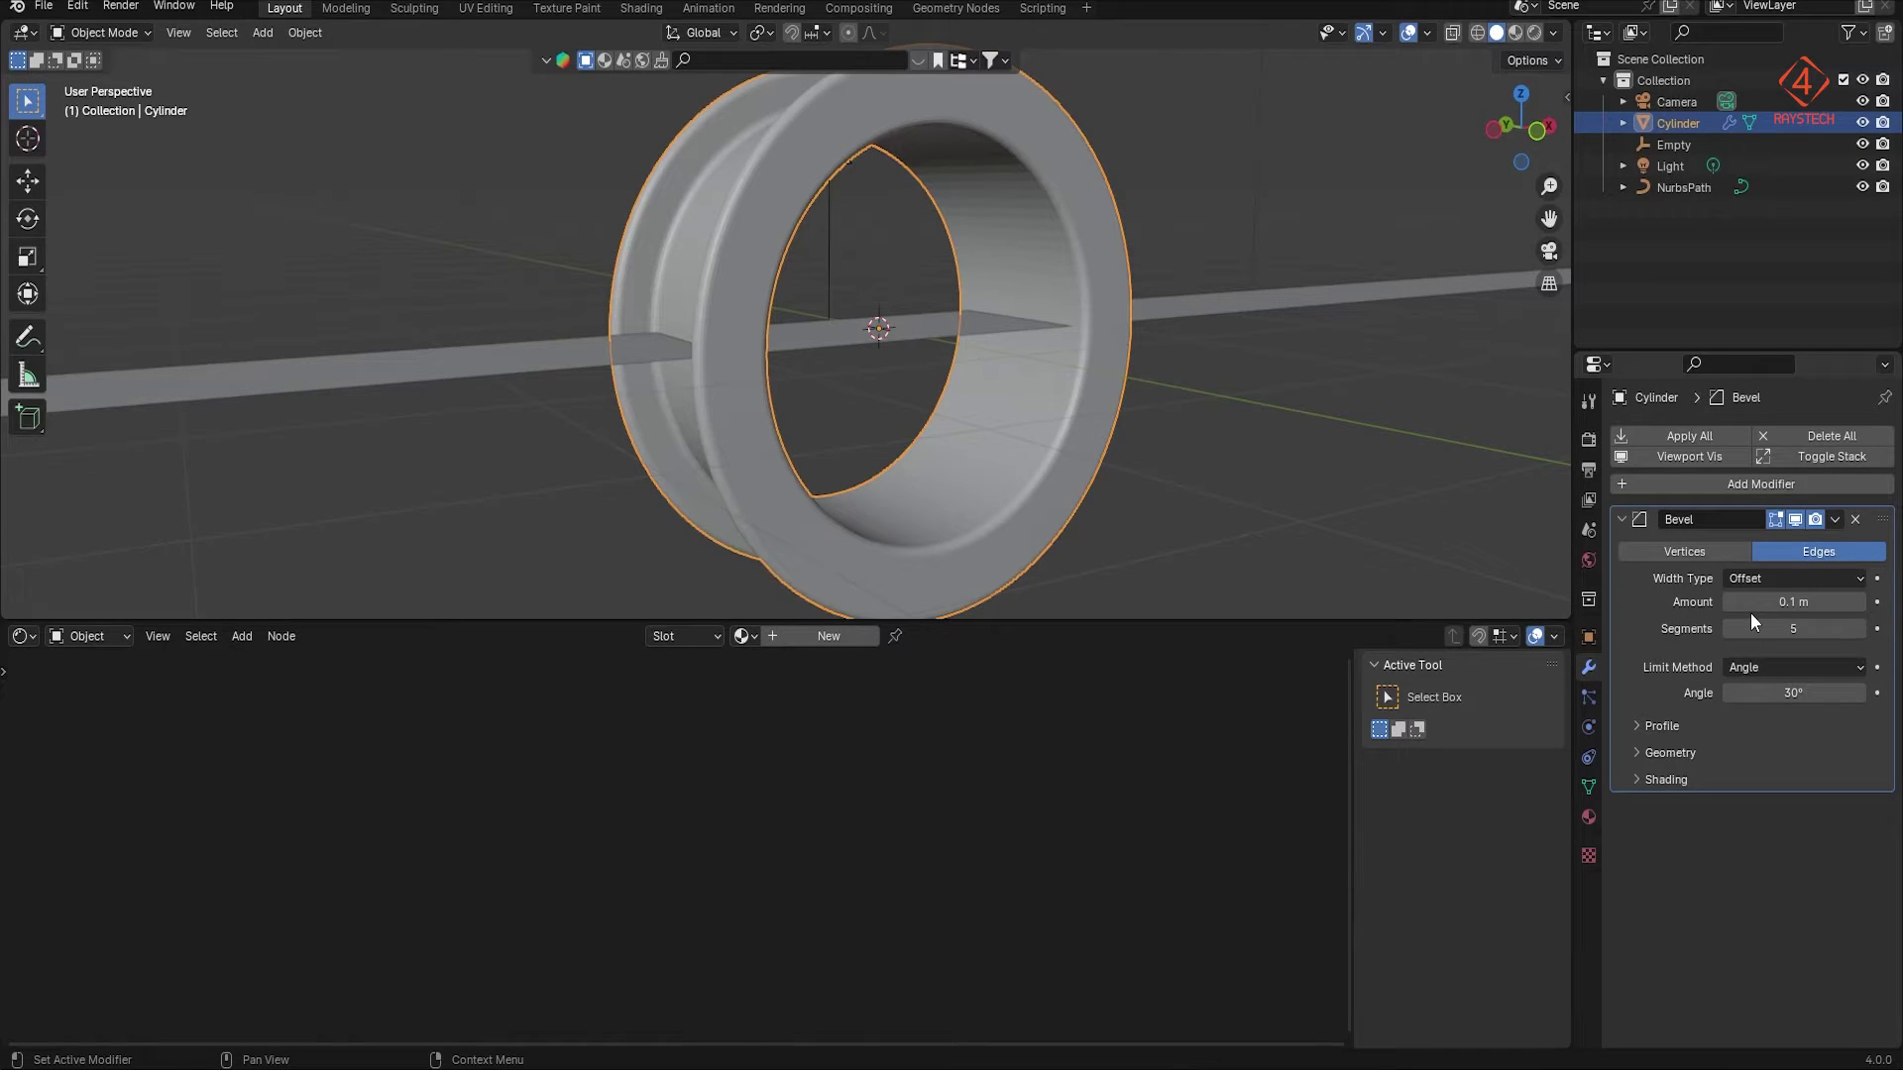
pyautogui.press('shift')
pyautogui.keyDown('shift'); pyautogui.moveTo(1794, 601); pyautogui.dragTo(1754, 602); pyautogui.keyUp('shift')
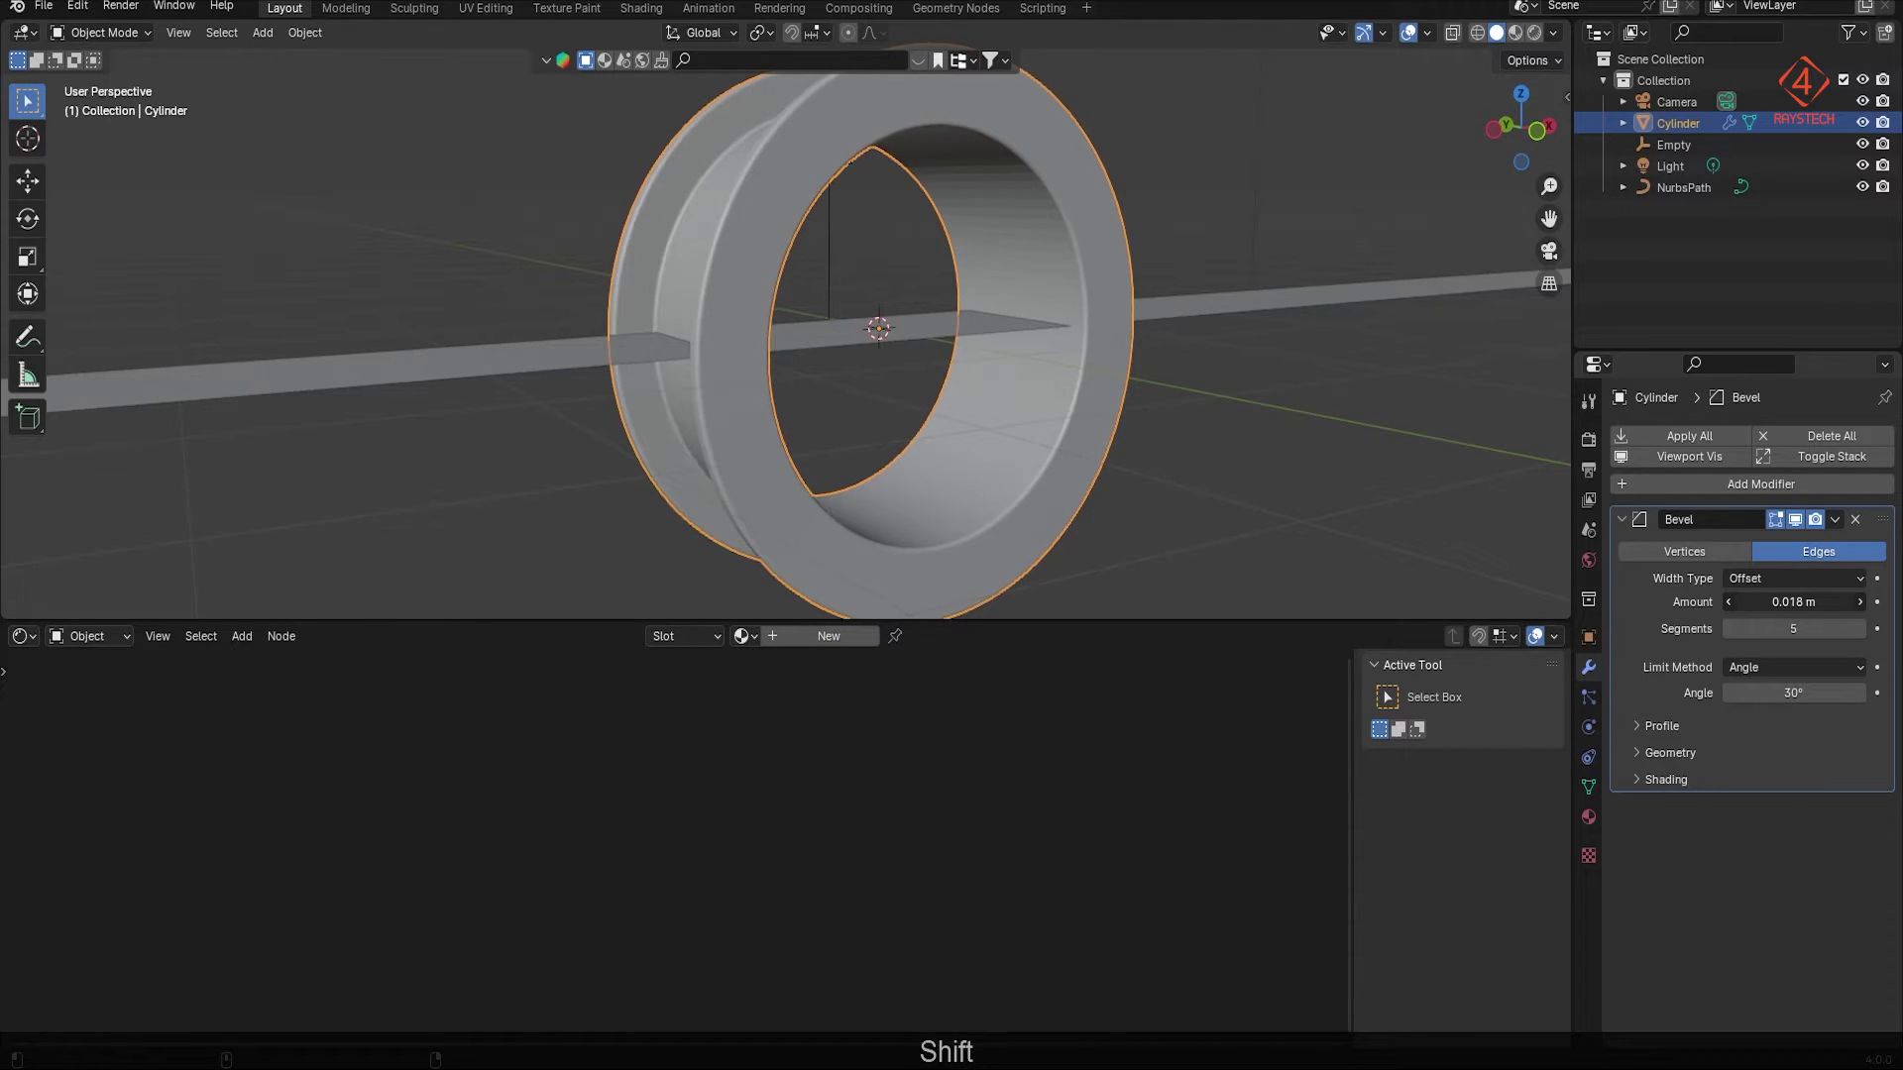
# Step: Apply Shade Smooth to the ring
pyautogui.moveTo(733, 218); pyautogui.dragTo(865, 300, button='middle')
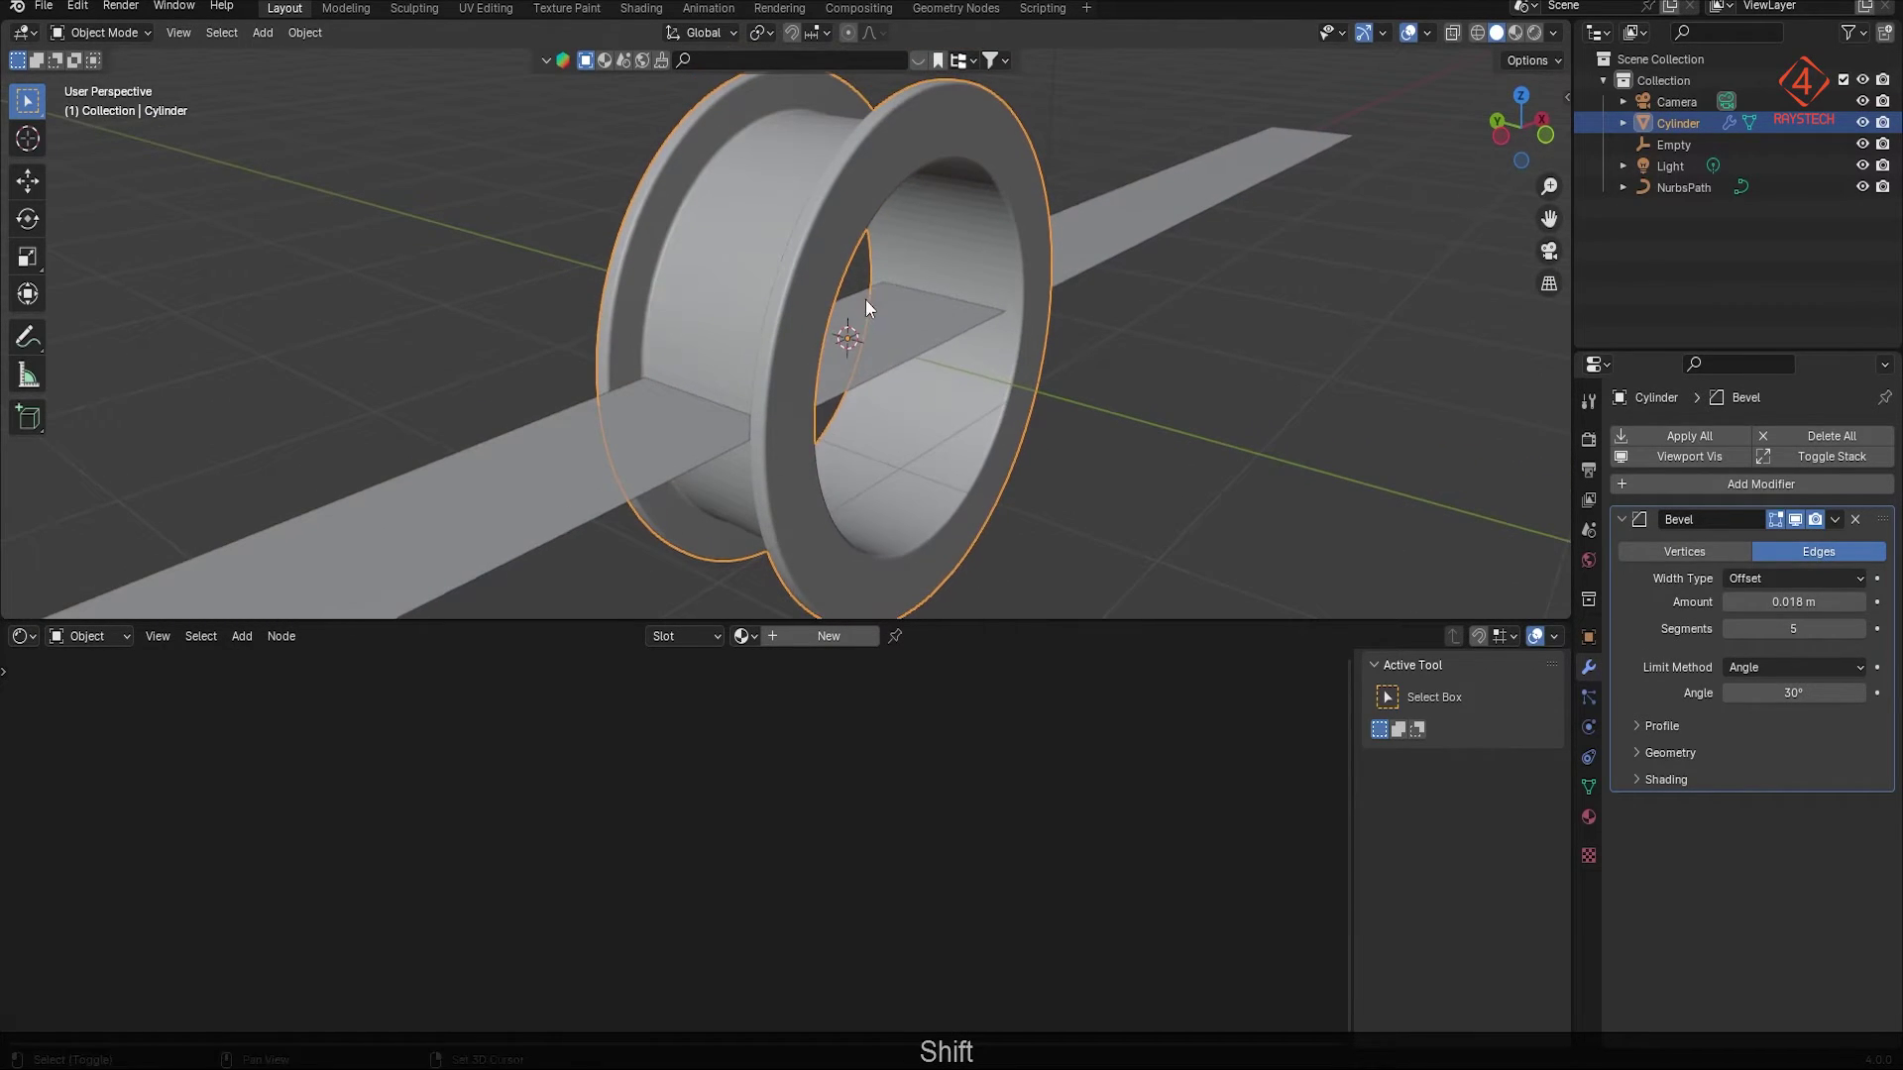
pyautogui.rightClick(865, 299)
pyautogui.click(937, 264)
pyautogui.moveTo(943, 367); pyautogui.dragTo(983, 392, button='middle')
pyautogui.scroll(-5, 908, 347)
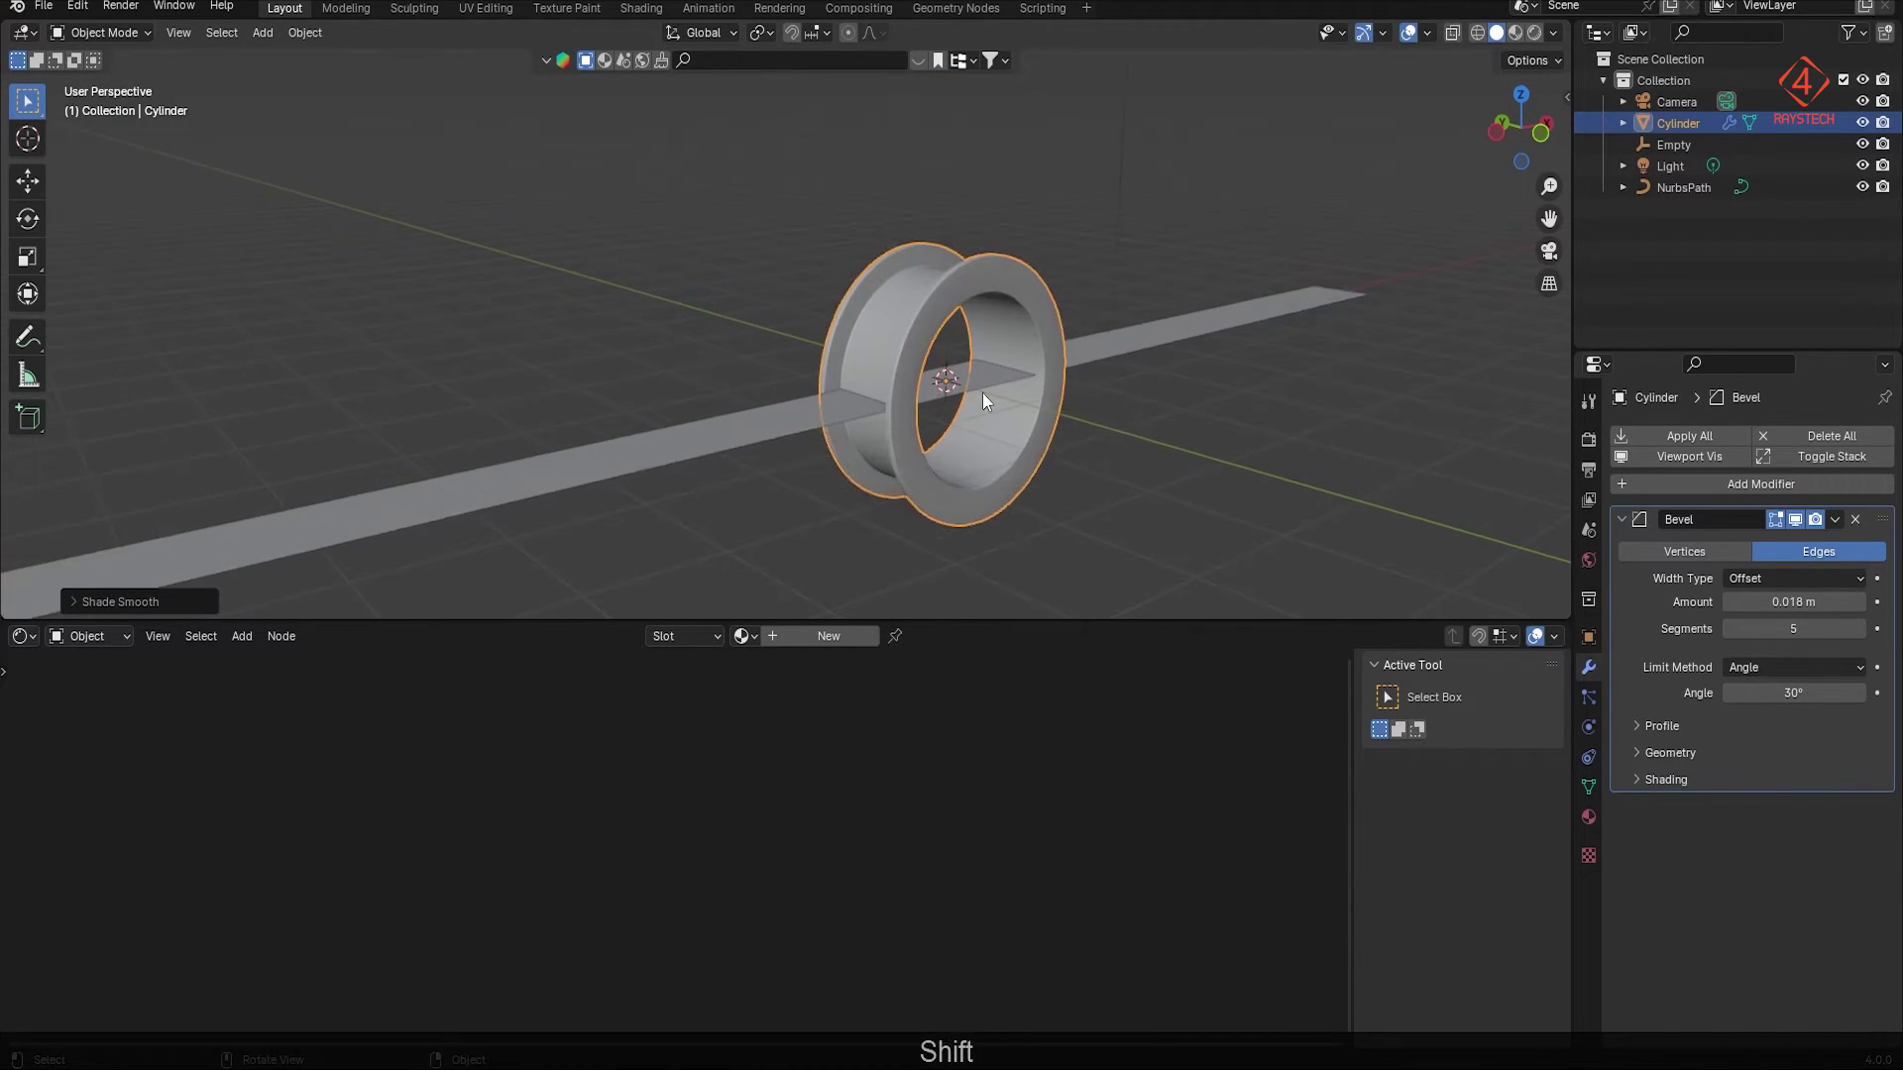
pyautogui.scroll(2, 983, 395)
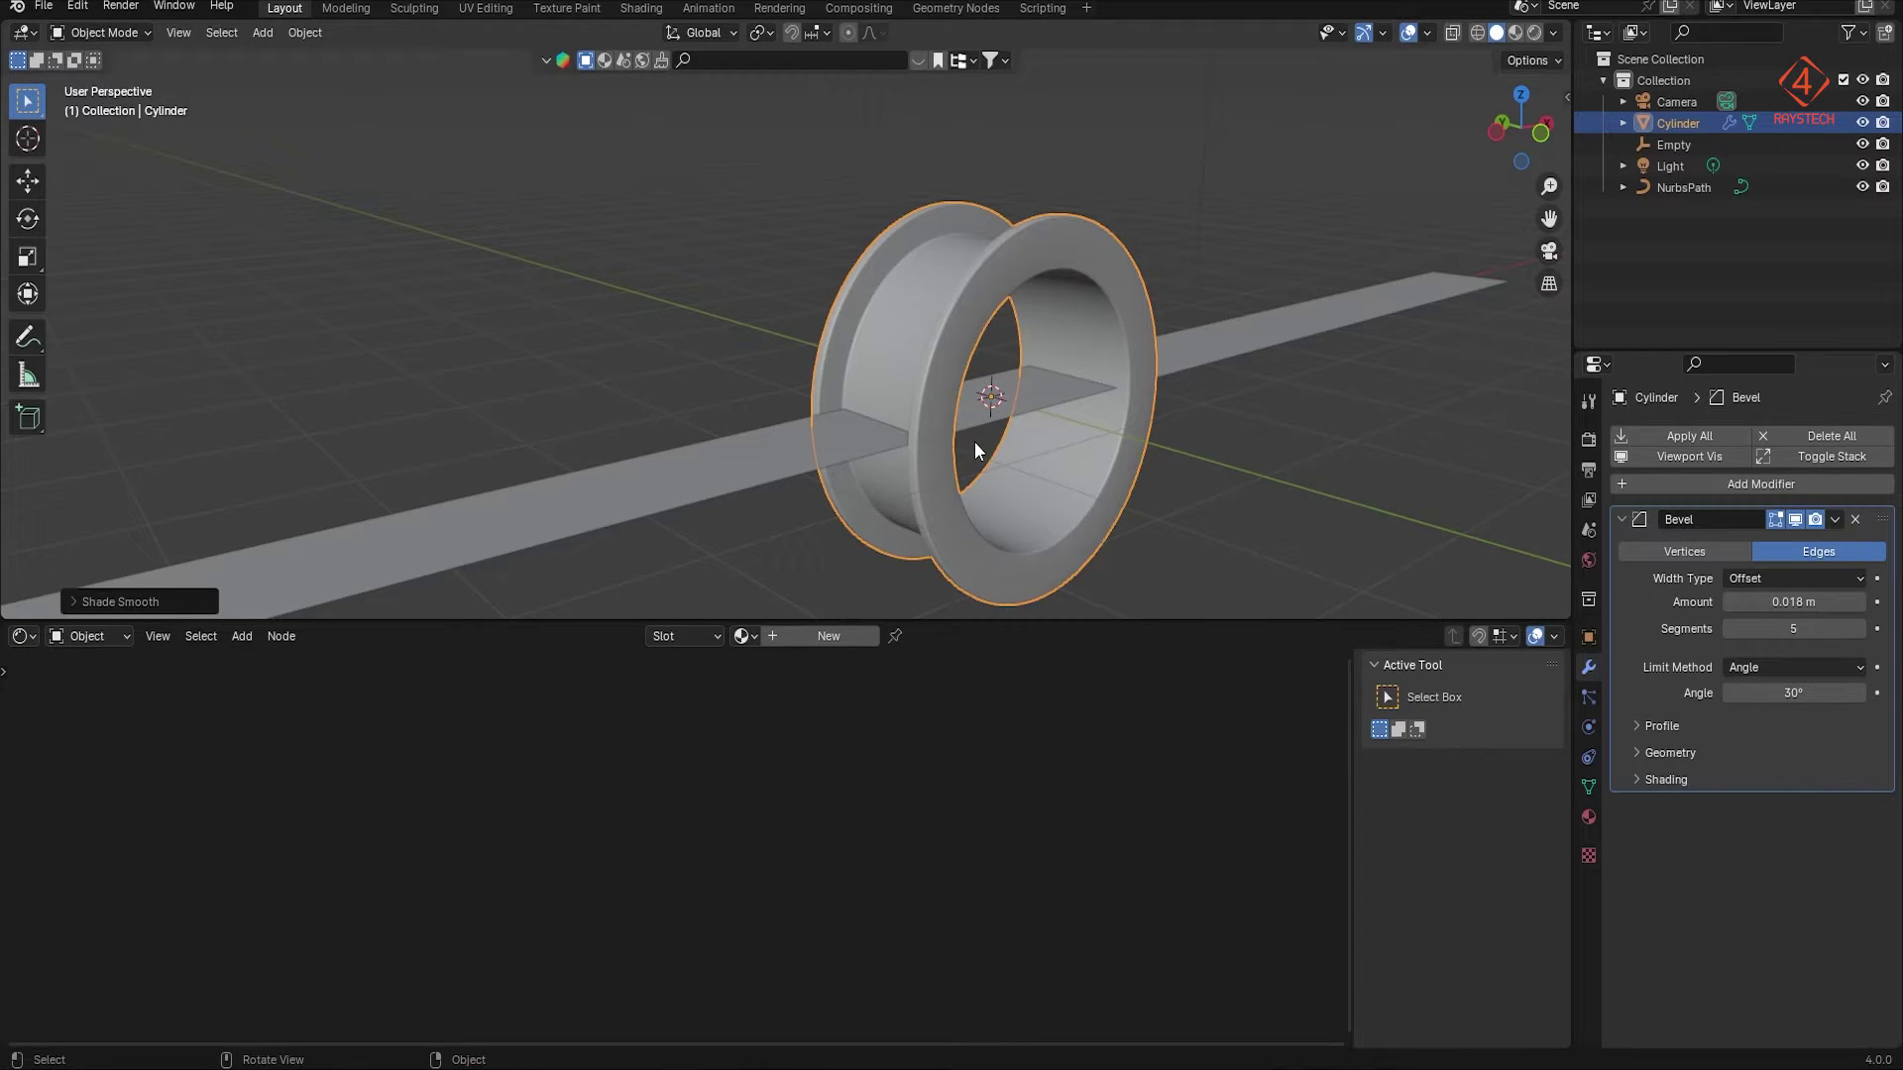
# Step: Add a new cylinder rotated 90° on X
pyautogui.hotkey('shift', 'a')
pyautogui.moveTo(973, 442)
pyautogui.click(1060, 544)
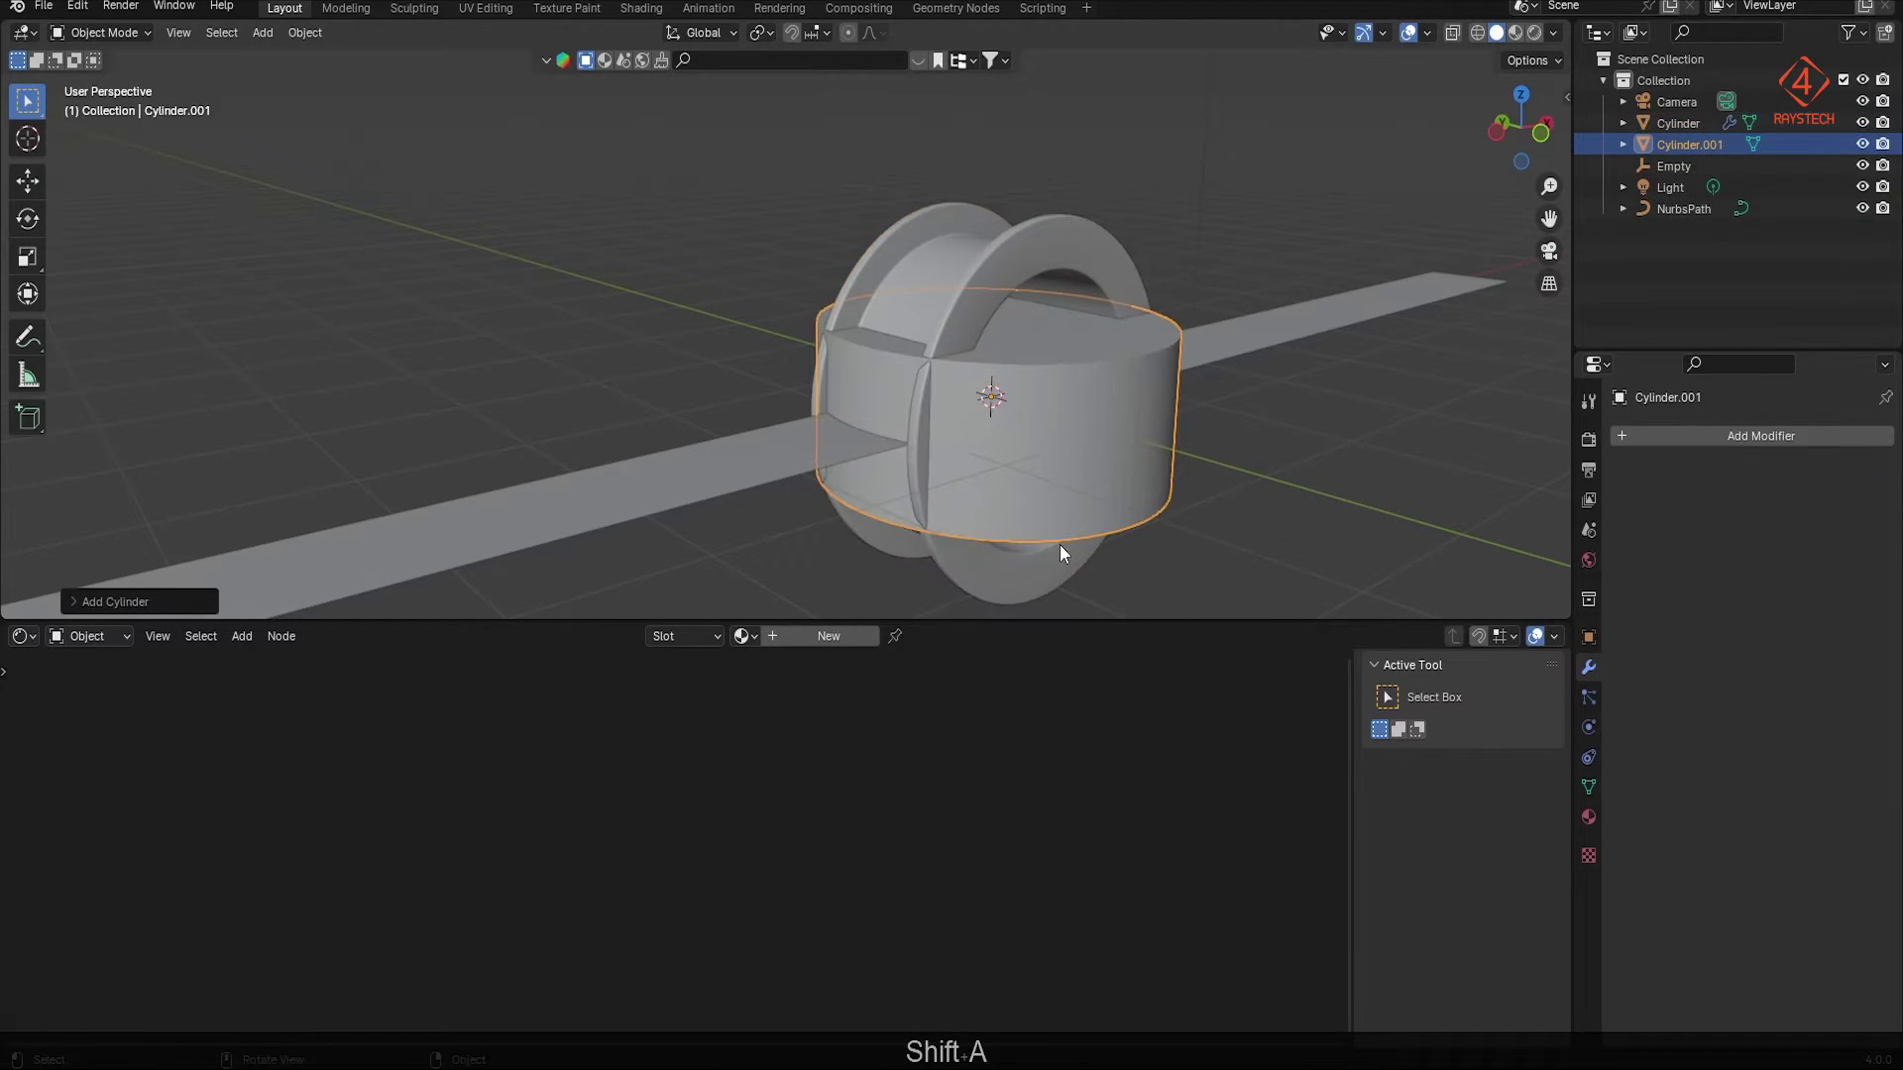
pyautogui.click(79, 603)
pyautogui.click(253, 551)
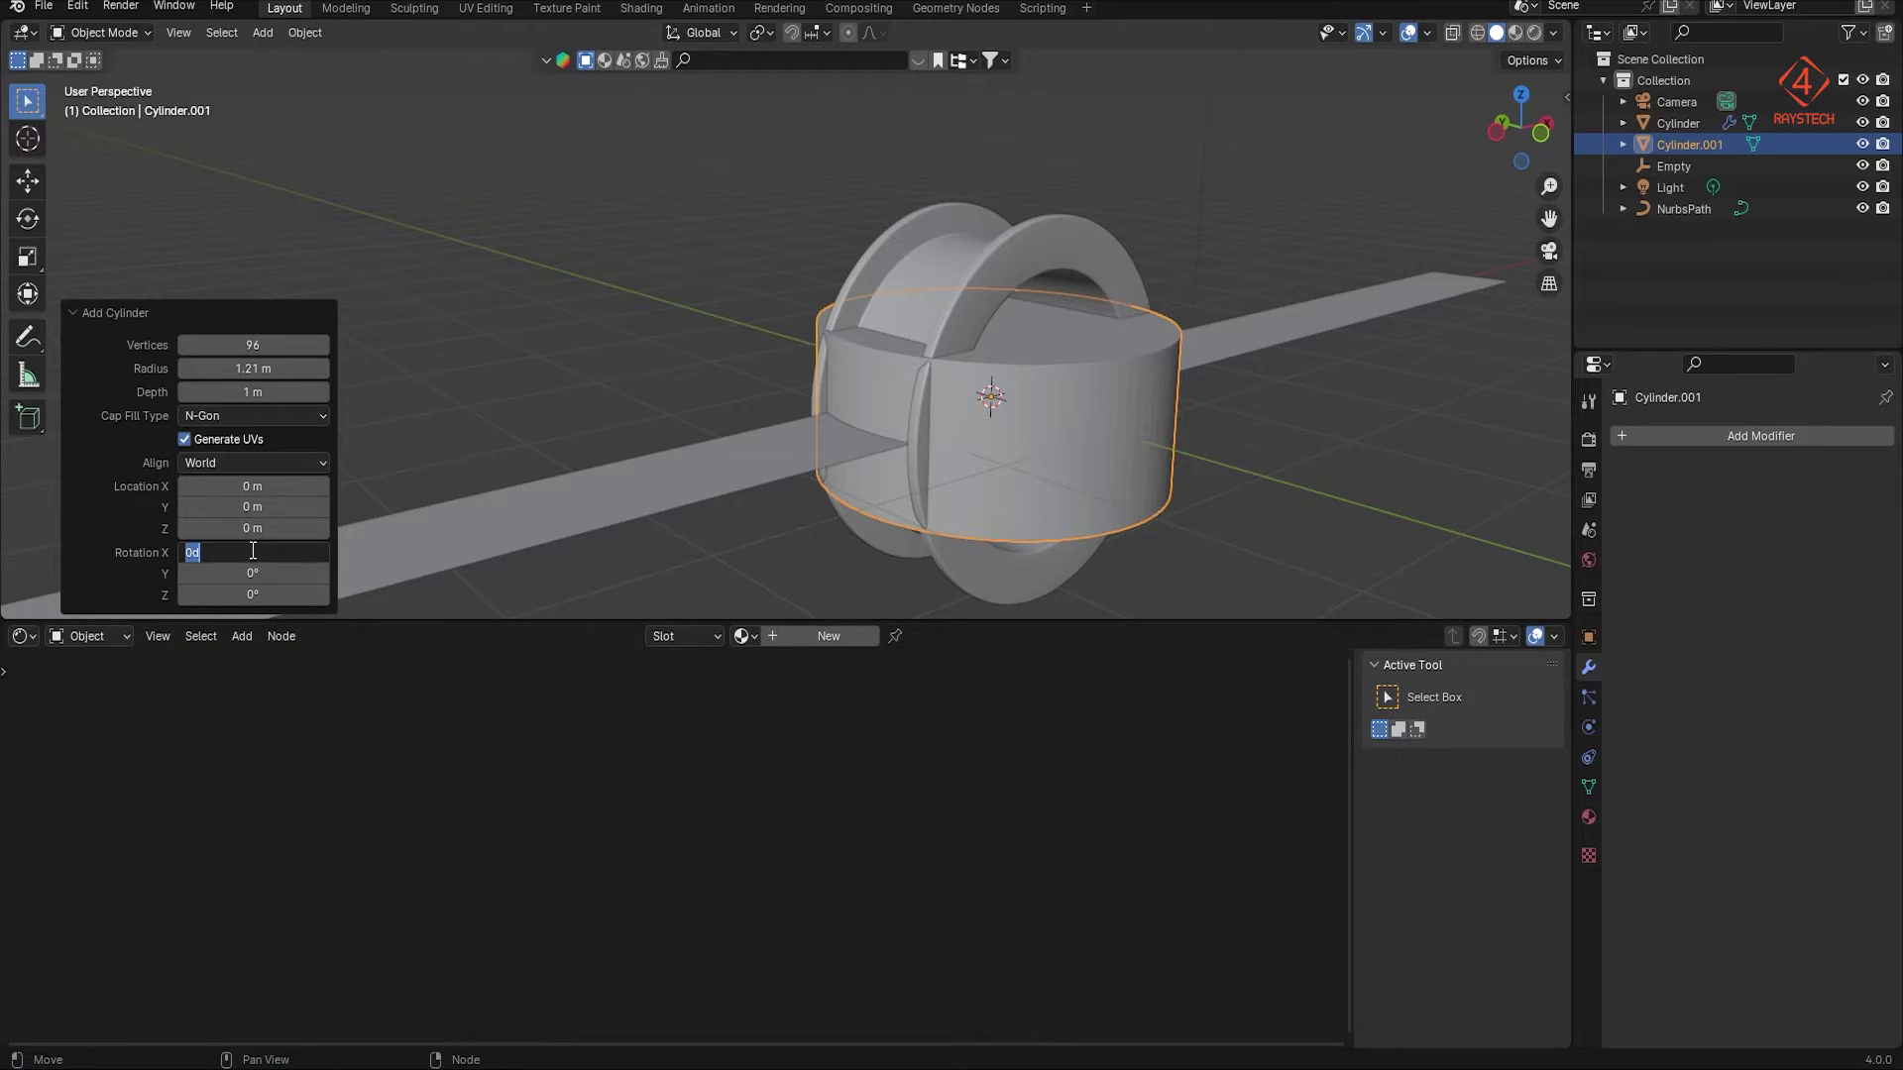
pyautogui.write('90')
pyautogui.press('Return')
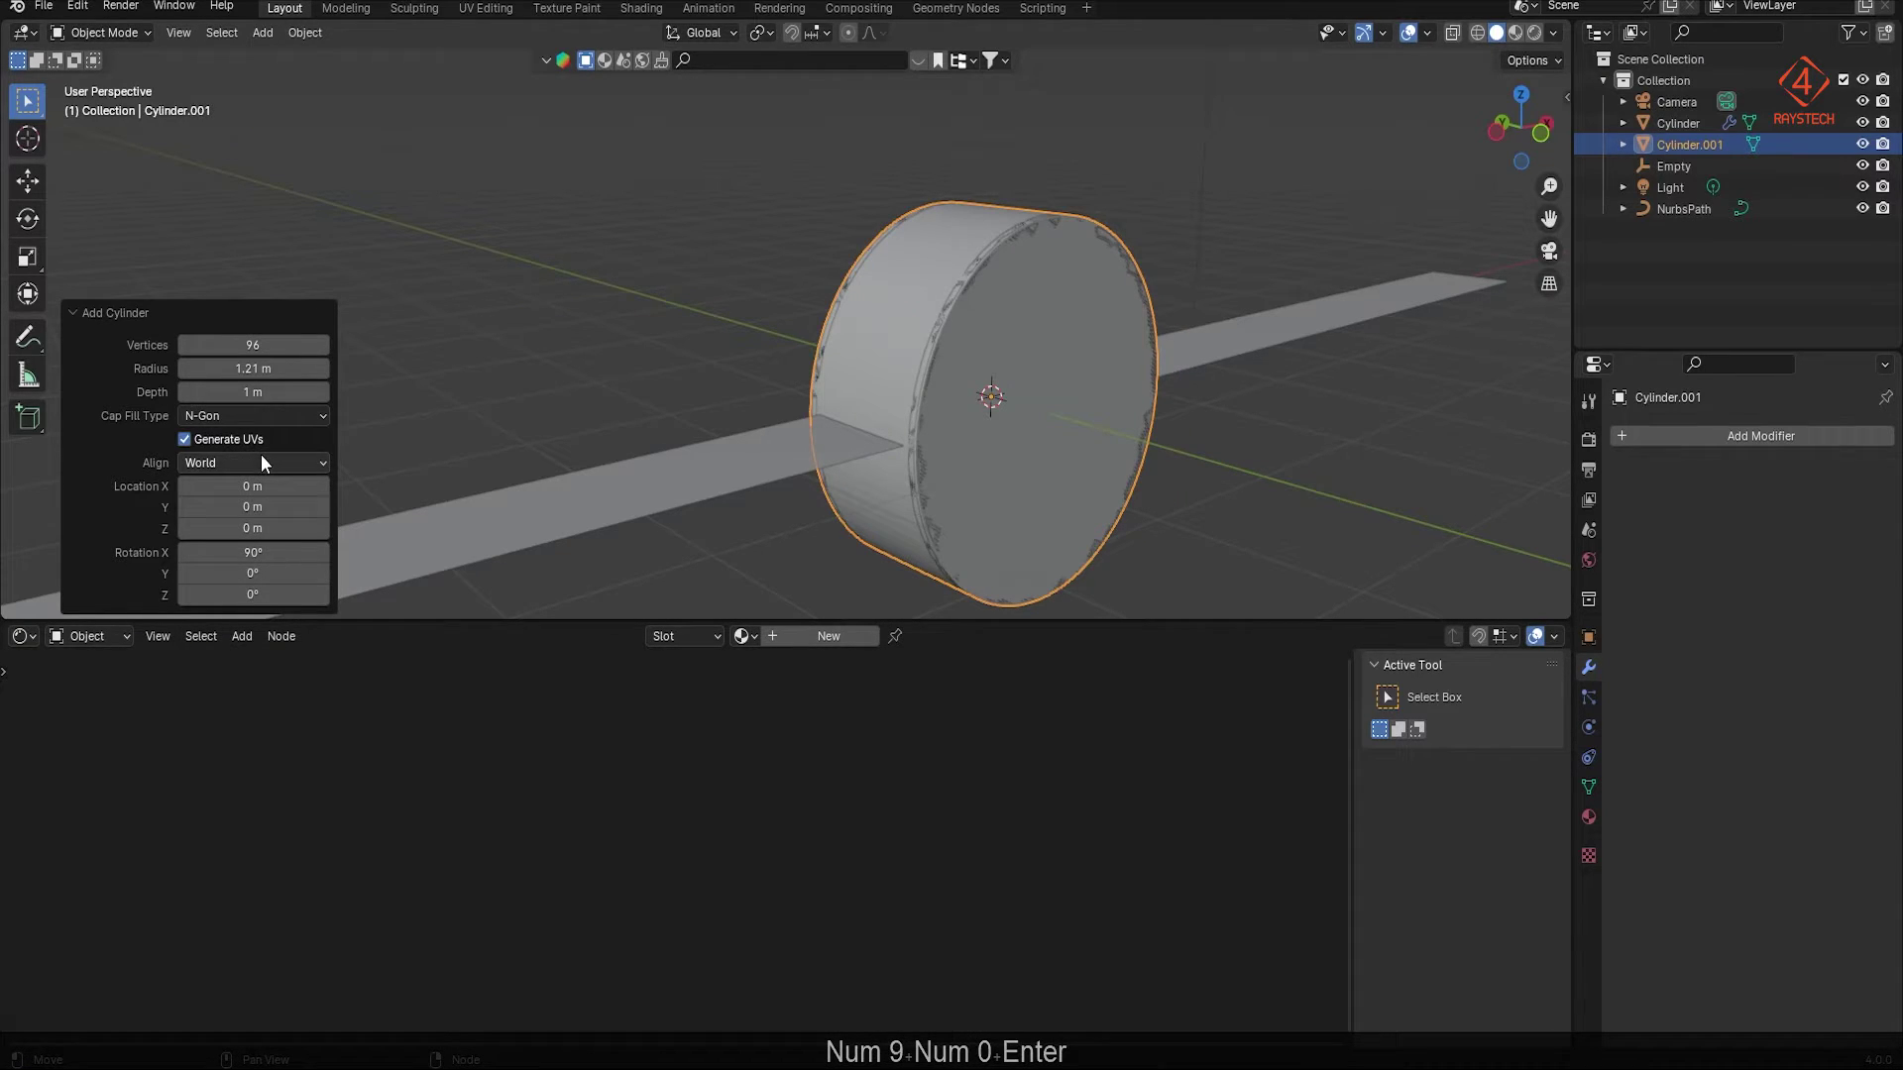
# Step: Set the new cylinder's radius to 1.13 m and depth to 0.815 m
pyautogui.keyDown('shift'); pyautogui.moveTo(254, 367); pyautogui.dragTo(1688, 367); pyautogui.keyUp('shift')
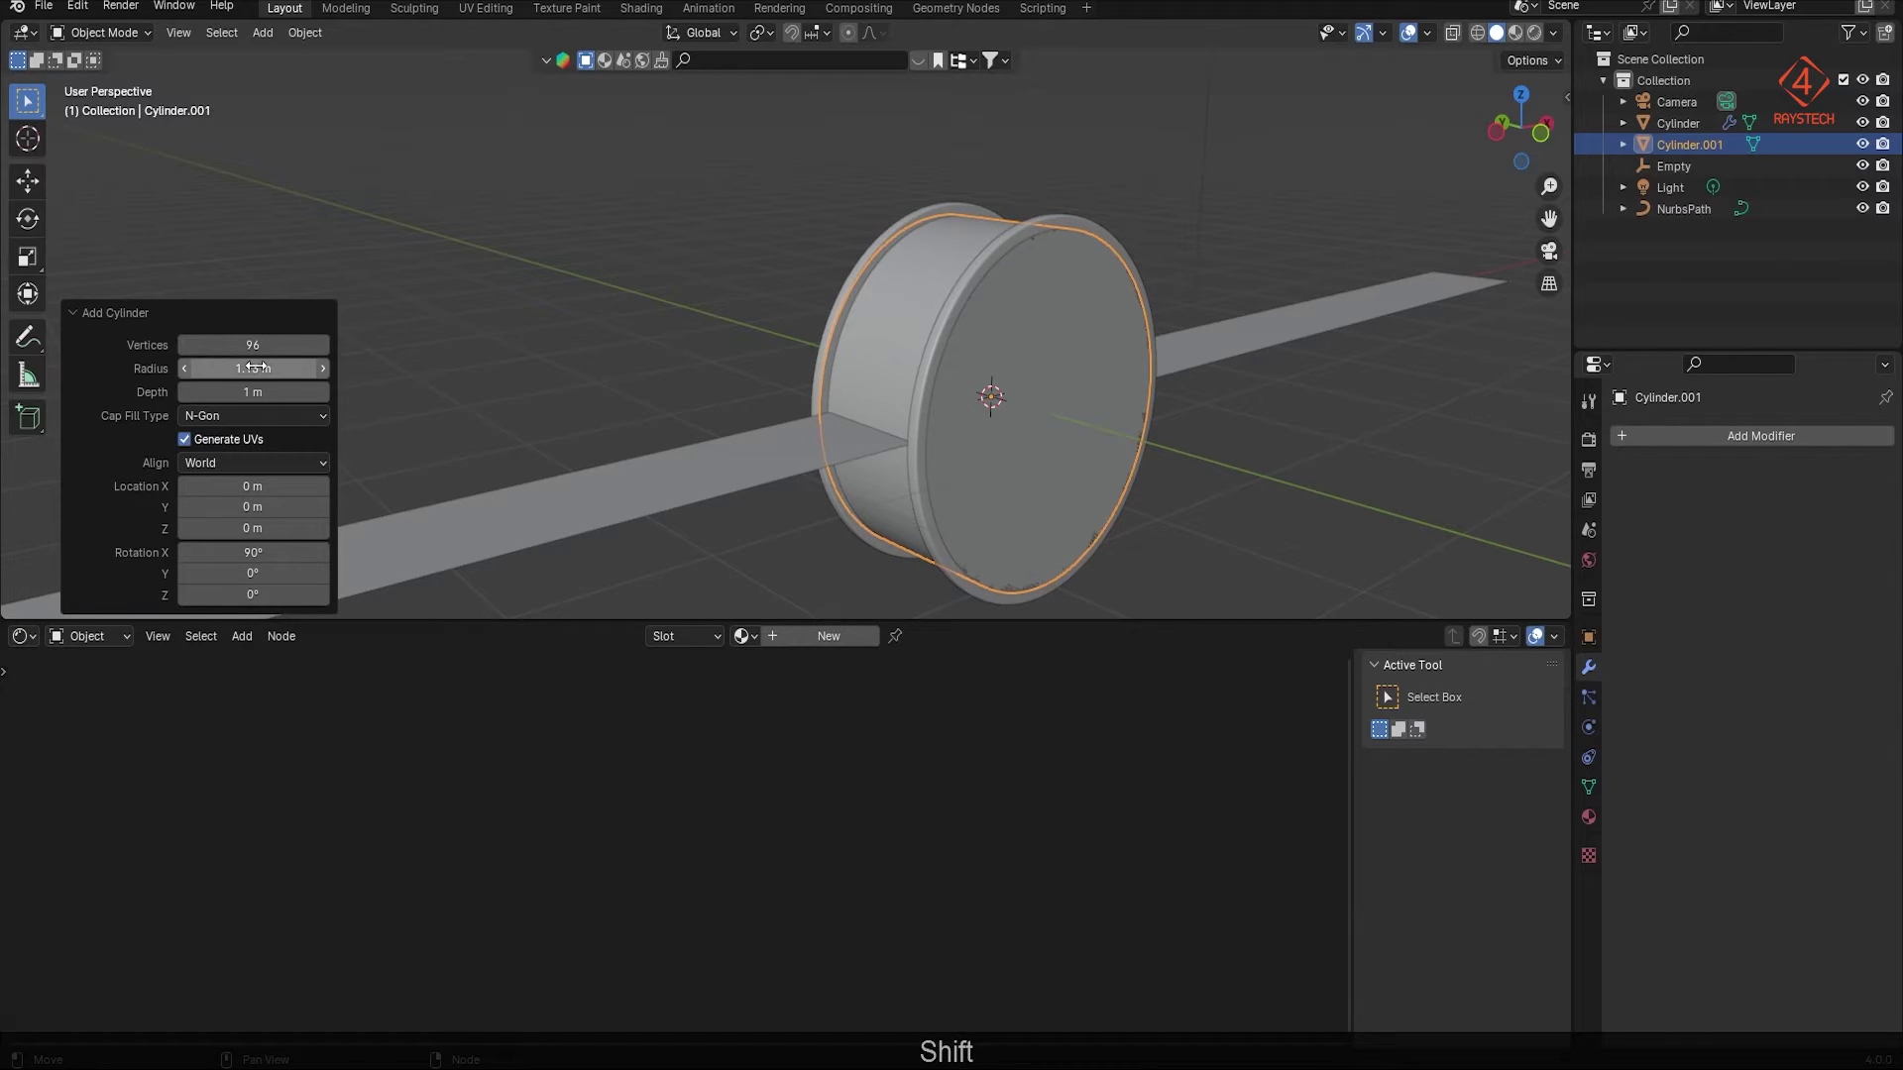
pyautogui.moveTo(400, 425); pyautogui.dragTo(991, 404, button='middle')
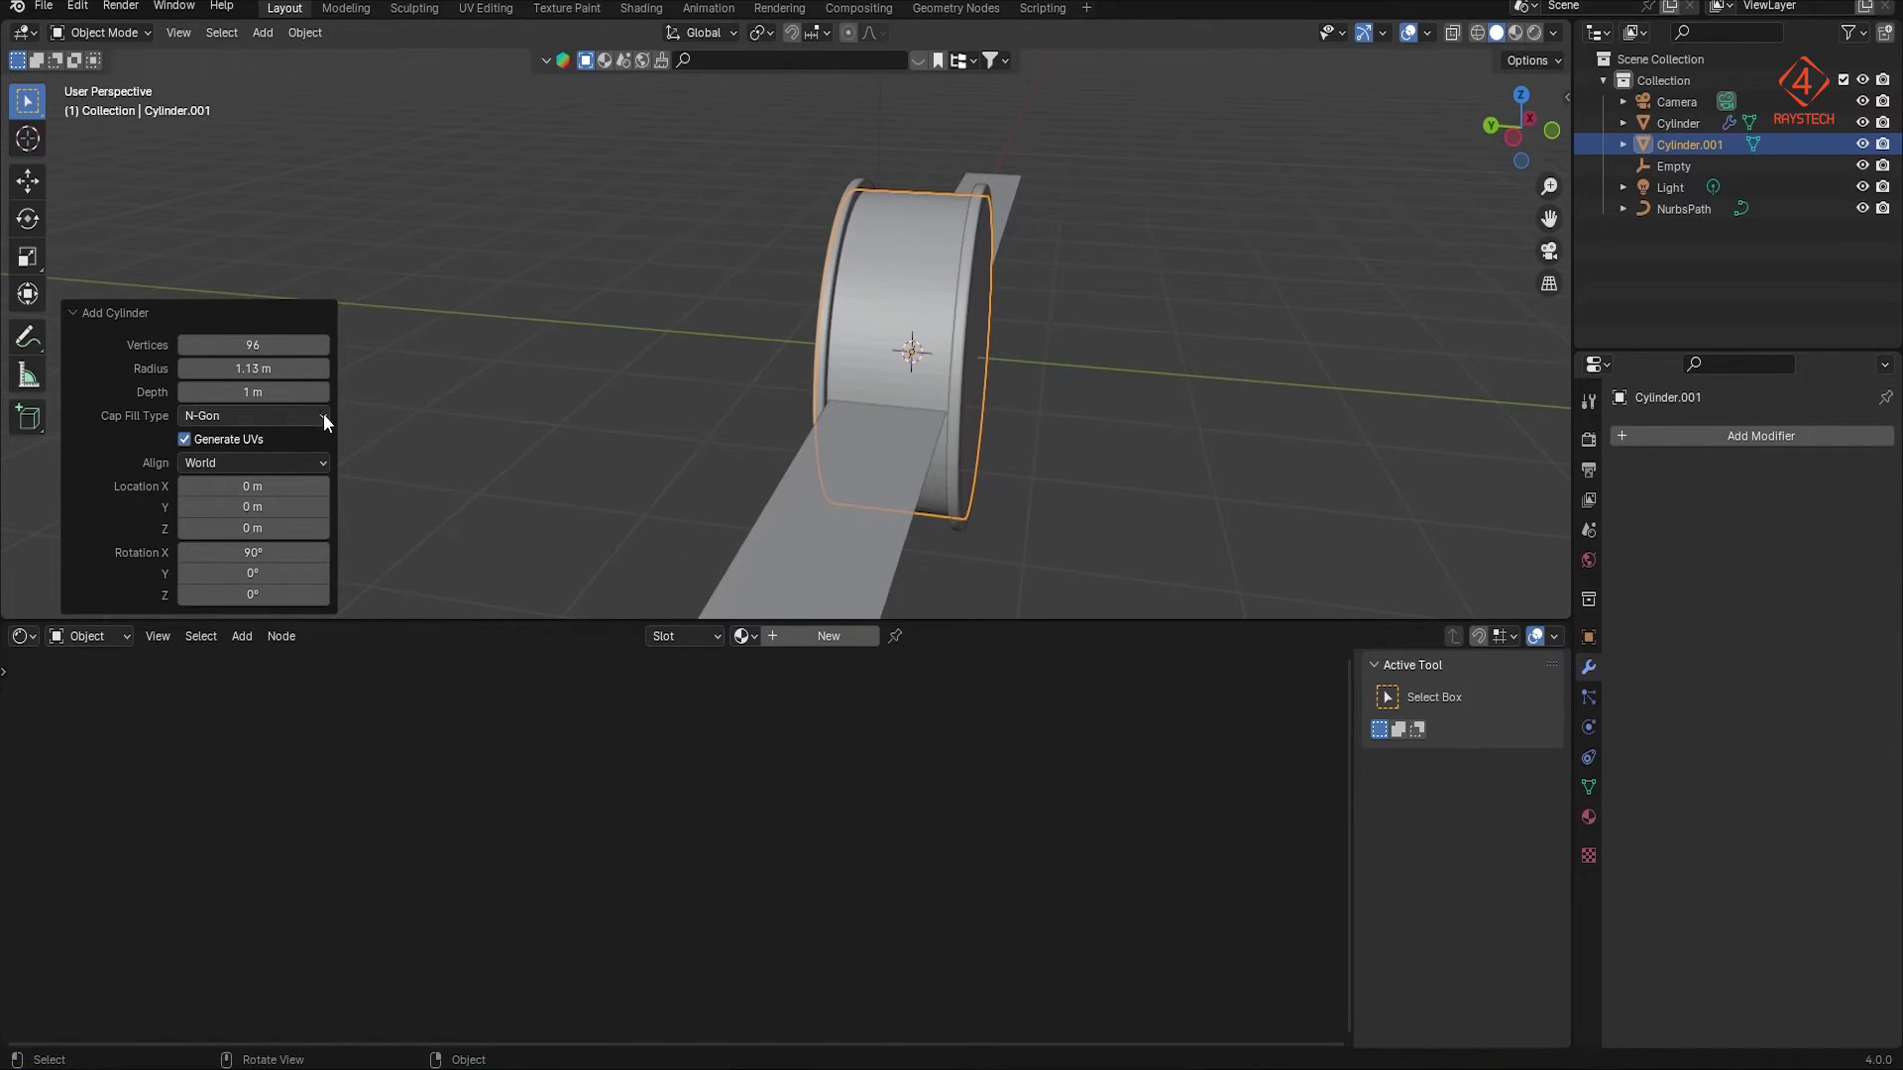
pyautogui.keyDown('shift'); pyautogui.moveTo(297, 391); pyautogui.dragTo(198, 391); pyautogui.keyUp('shift')
pyautogui.scroll(6, 1109, 425)
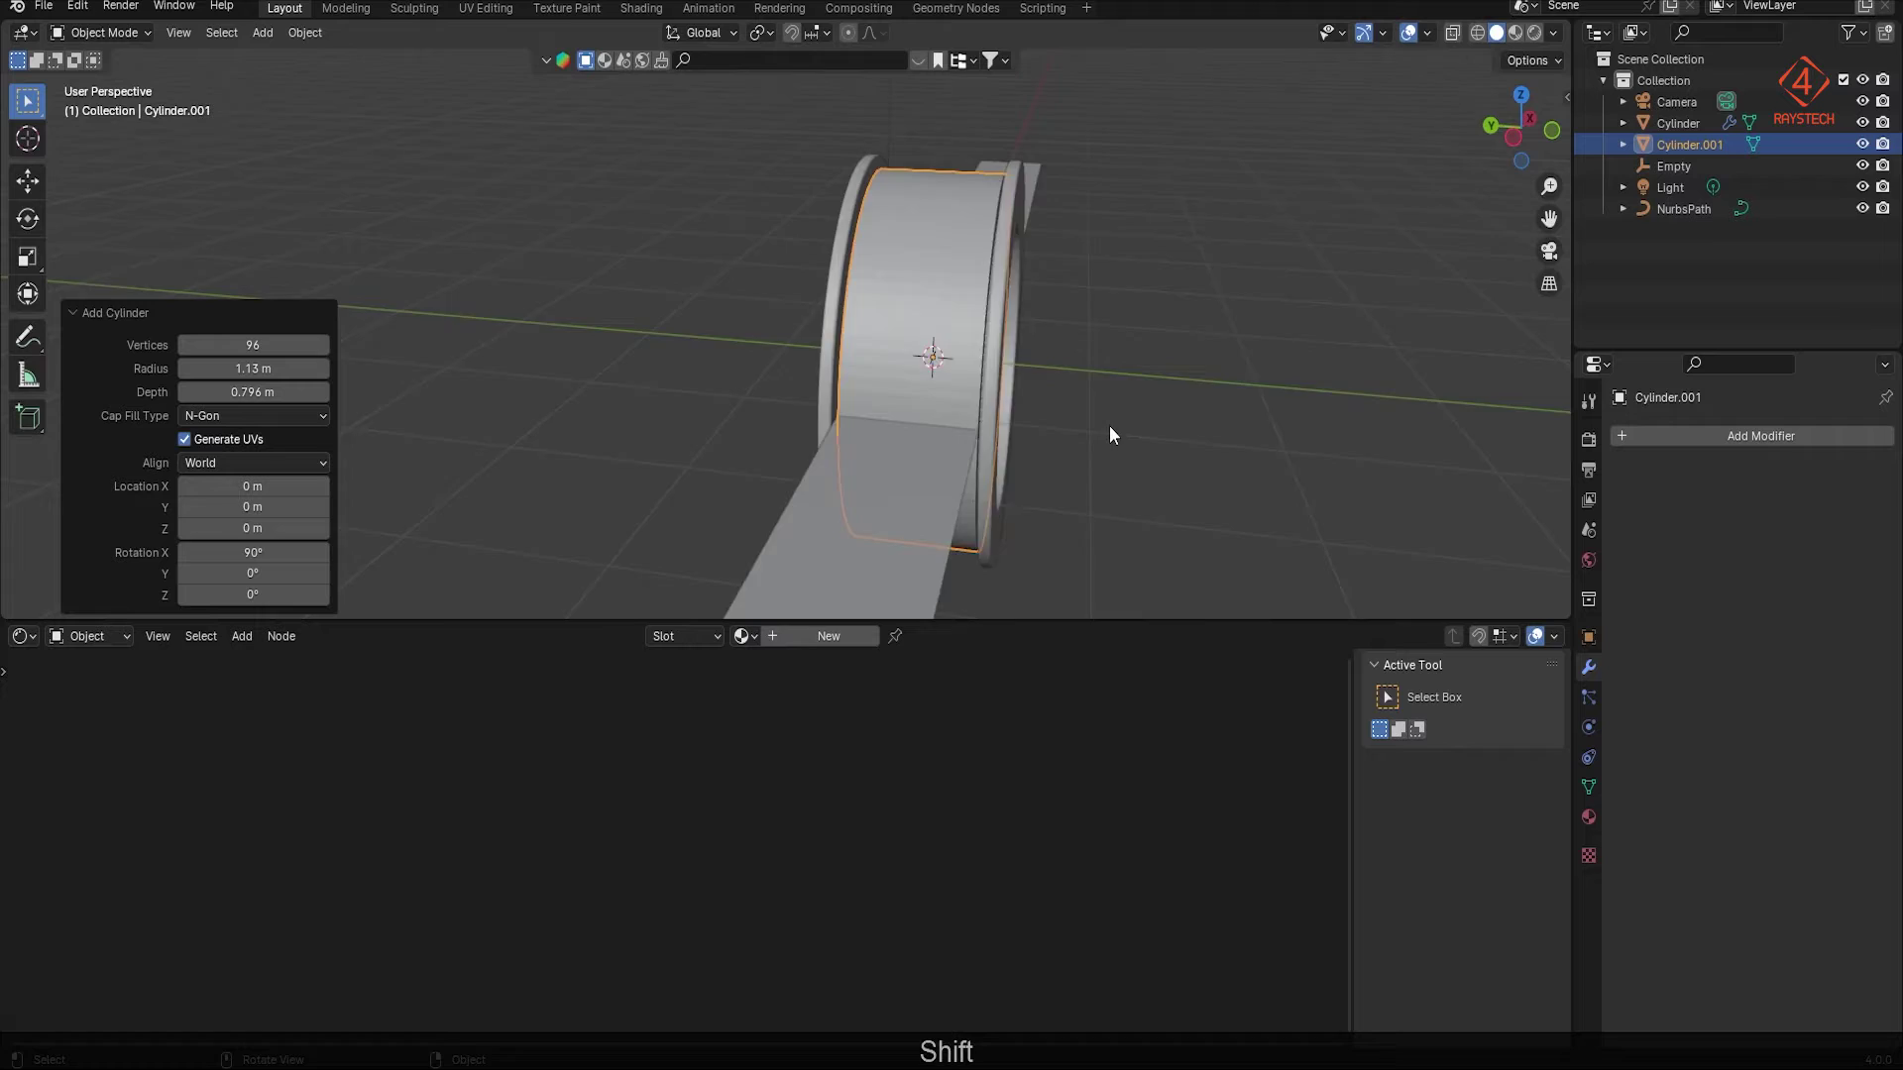
pyautogui.keyDown('alt'); pyautogui.moveTo(967, 406); pyautogui.dragTo(995, 385, button='middle'); pyautogui.keyUp('alt')
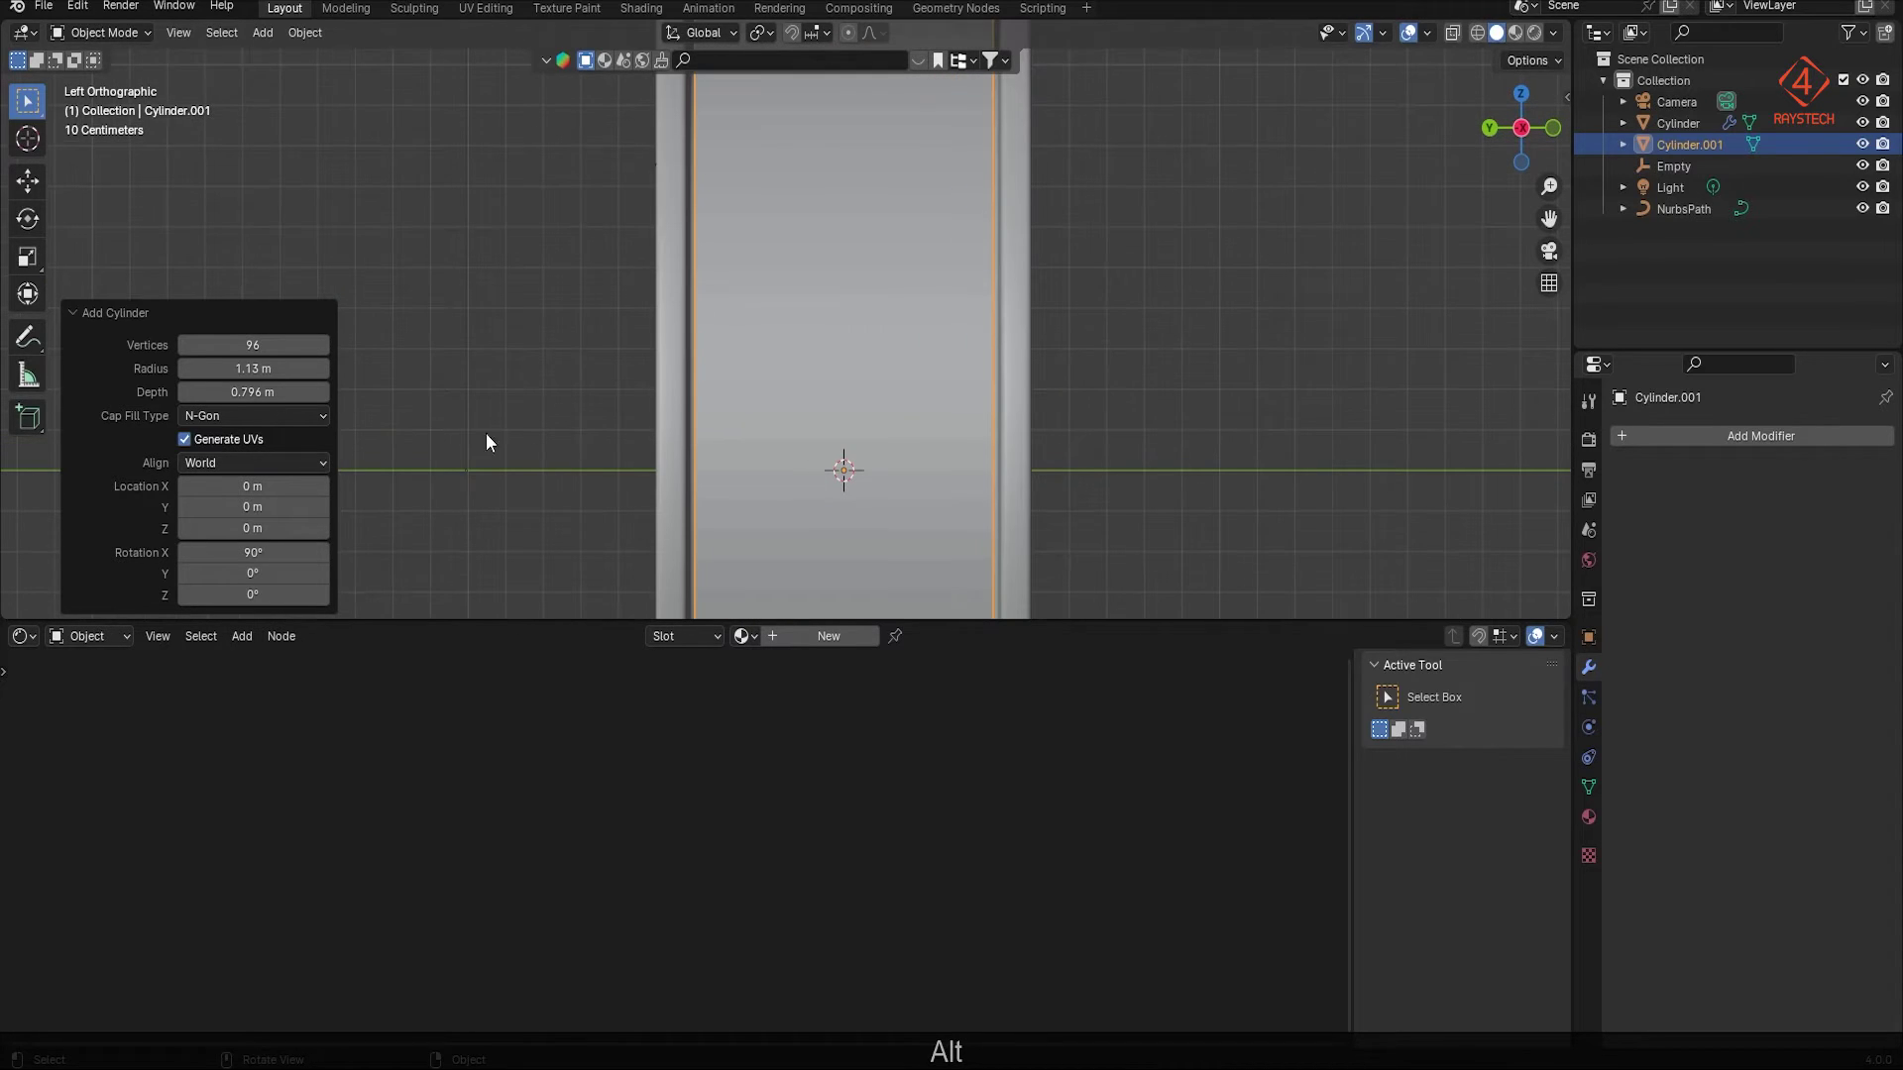
pyautogui.hotkey('shift', 'z')
pyautogui.keyDown('shift'); pyautogui.moveTo(248, 391); pyautogui.dragTo(254, 392); pyautogui.keyUp('shift')
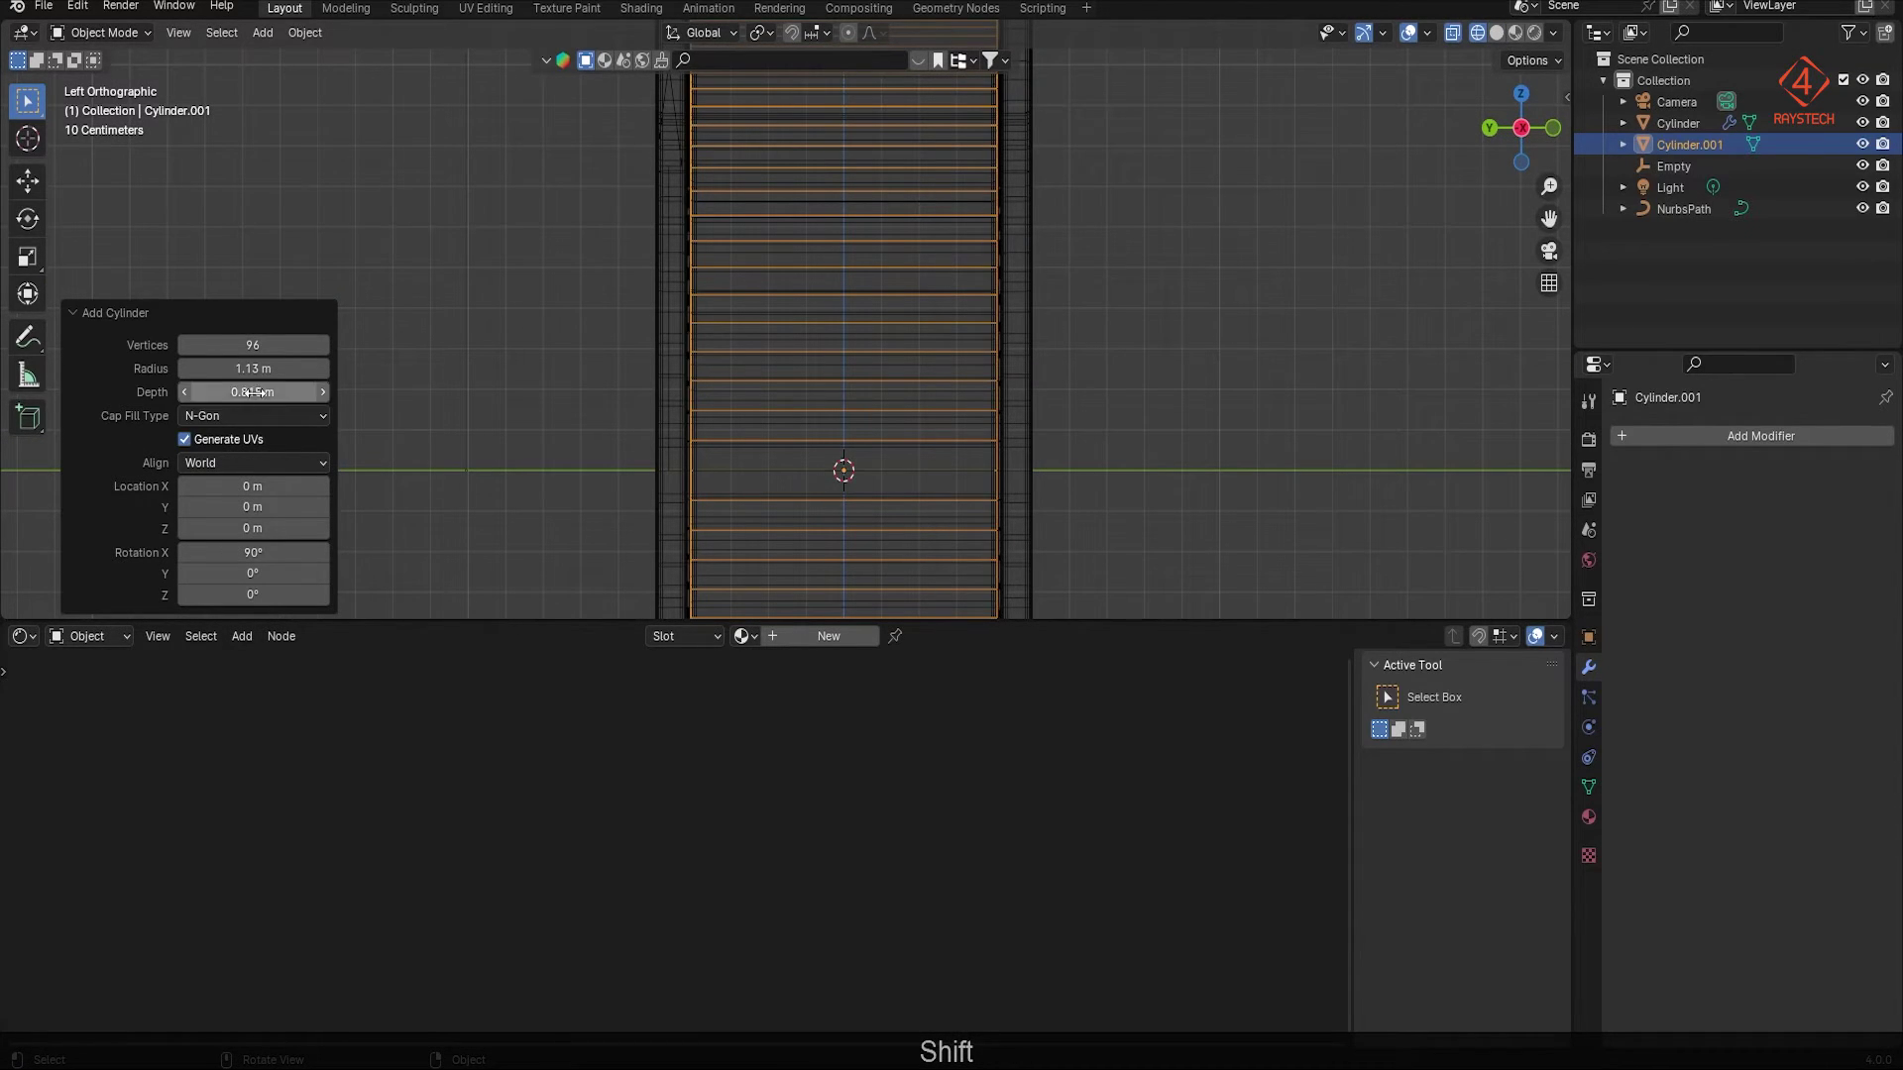
pyautogui.hotkey('shift', 'z')
pyautogui.moveTo(843, 466)
pyautogui.mouseDown(button='middle')
pyautogui.moveTo(790, 501)
pyautogui.moveTo(948, 544)
pyautogui.moveTo(822, 515)
pyautogui.mouseUp(button='middle')
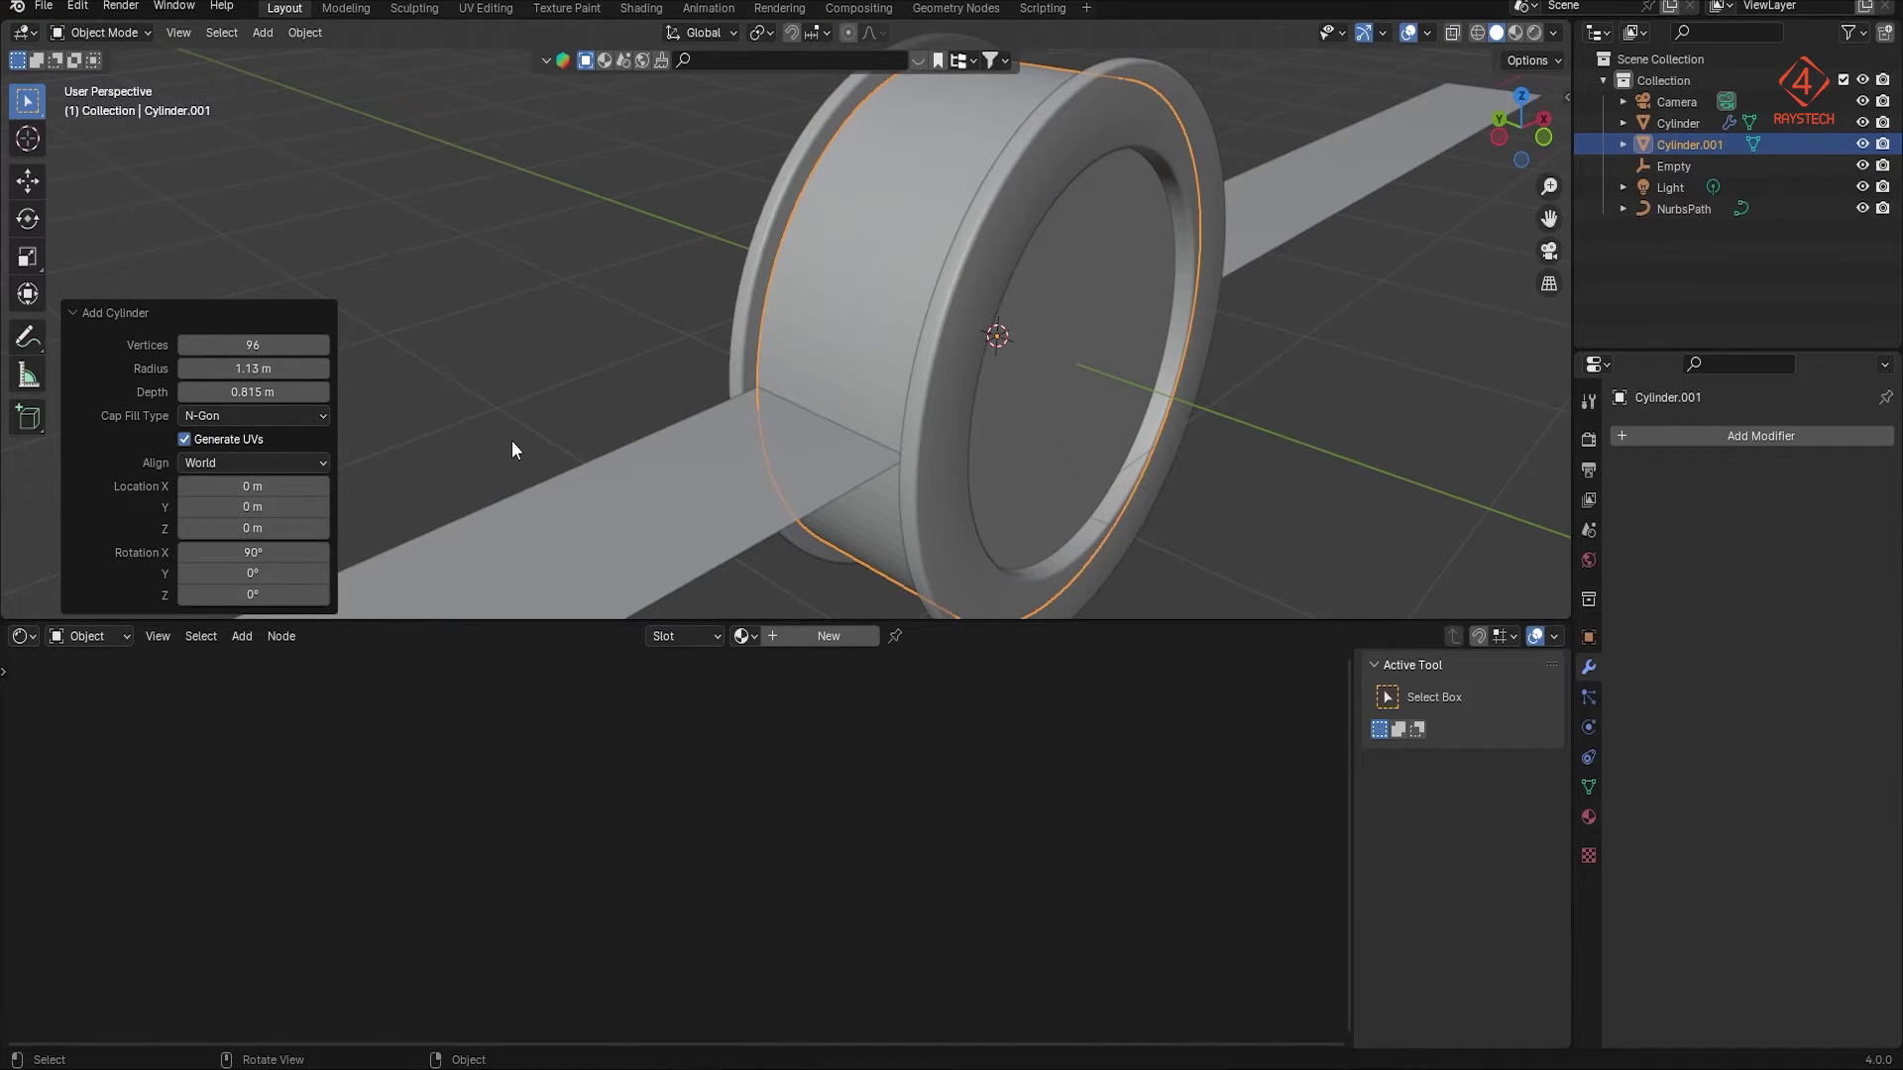
pyautogui.click(74, 312)
# Step: Hide the outer Cylinder and extrude the front cap face of Cylinder.001 inward
pyautogui.click(1862, 123)
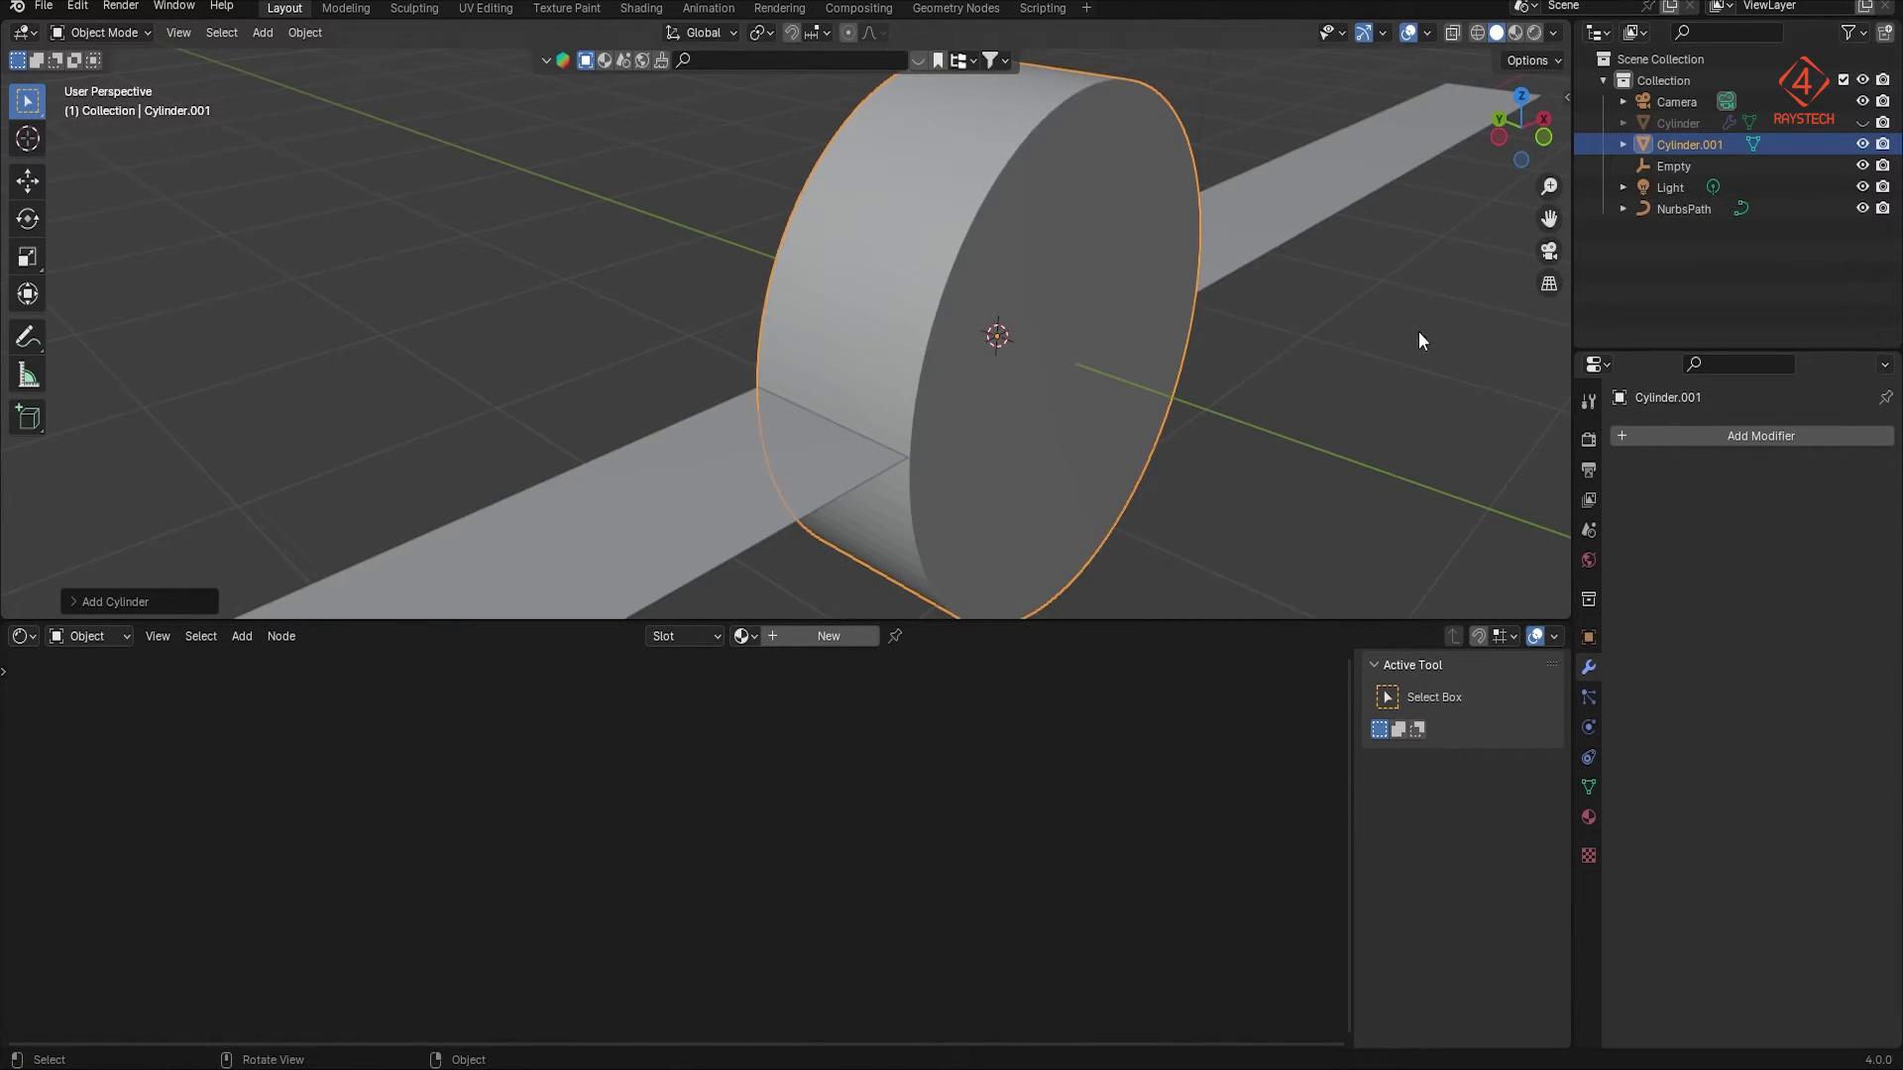
pyautogui.moveTo(1090, 424); pyautogui.dragTo(1108, 418, button='middle')
pyautogui.press('Tab')
pyautogui.click(209, 32)
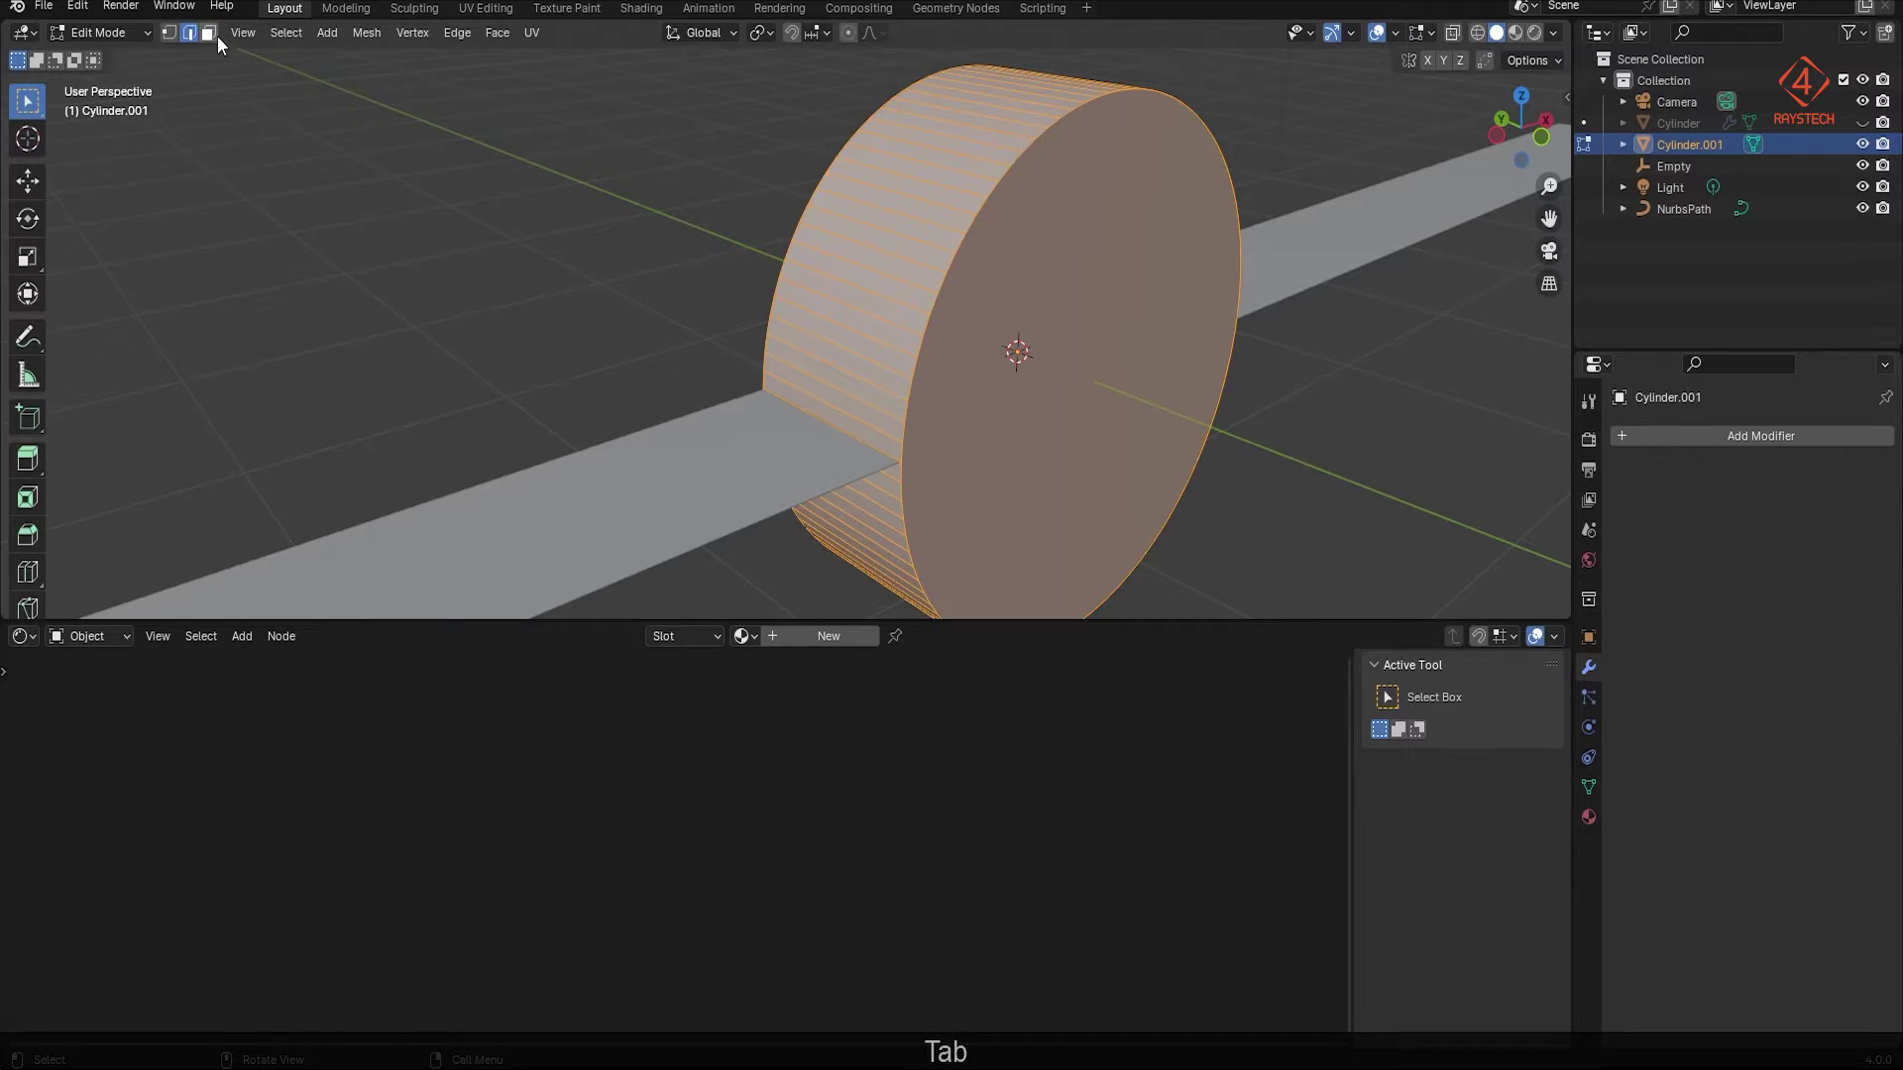
pyautogui.click(1071, 337)
pyautogui.moveTo(1071, 337); pyautogui.dragTo(1042, 576, button='middle')
pyautogui.press('e')
pyautogui.press('s')
pyautogui.click(1075, 383)
# Step: Stretch the selected cap faces along Y and delete them, leaving a ring
pyautogui.click(1476, 36)
pyautogui.scroll(3, 1161, 386)
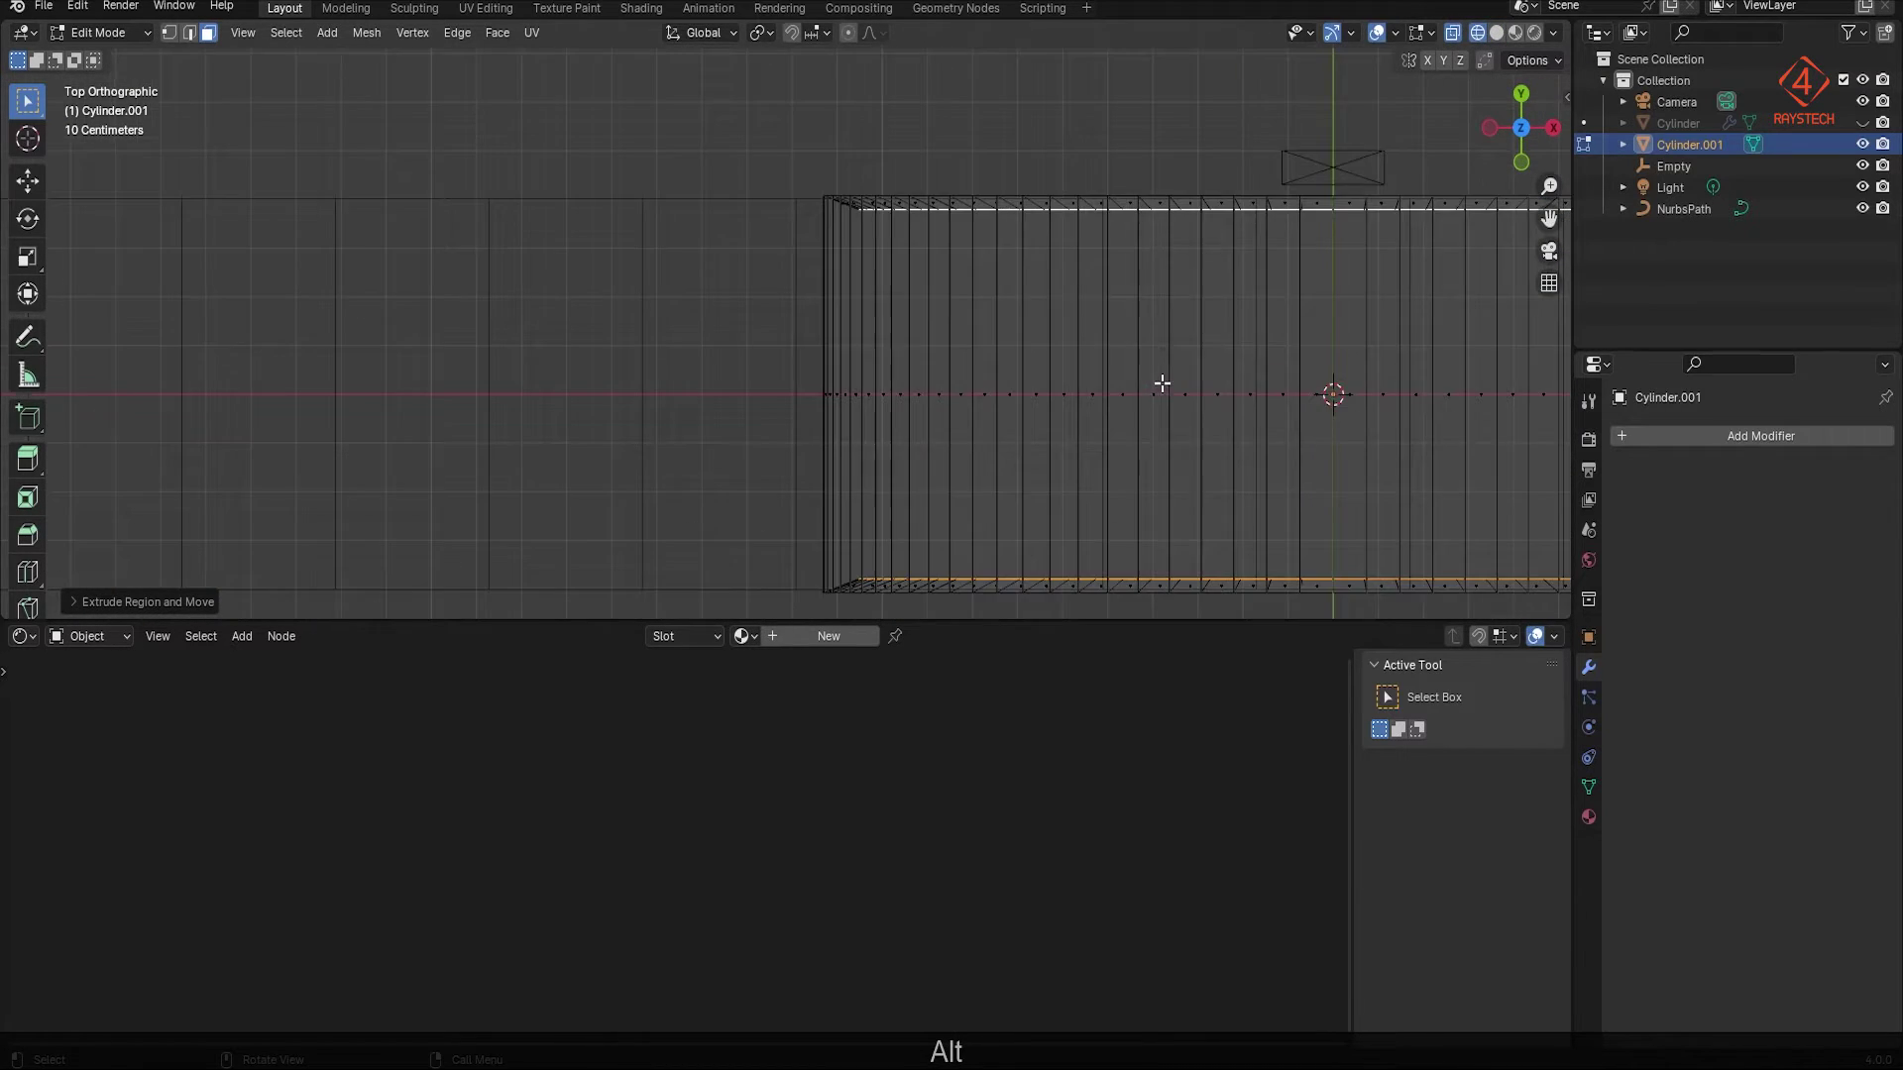
pyautogui.moveTo(1160, 387)
pyautogui.keyDown('shift'); pyautogui.mouseDown(button='middle')
pyautogui.moveTo(1046, 362)
pyautogui.moveTo(968, 247)
pyautogui.moveTo(1012, 316)
pyautogui.moveTo(992, 336)
pyautogui.mouseUp(button='middle'); pyautogui.keyUp('shift')
pyautogui.press('s')
pyautogui.press('y')
pyautogui.click(1004, 358)
pyautogui.scroll(-2, 1012, 316)
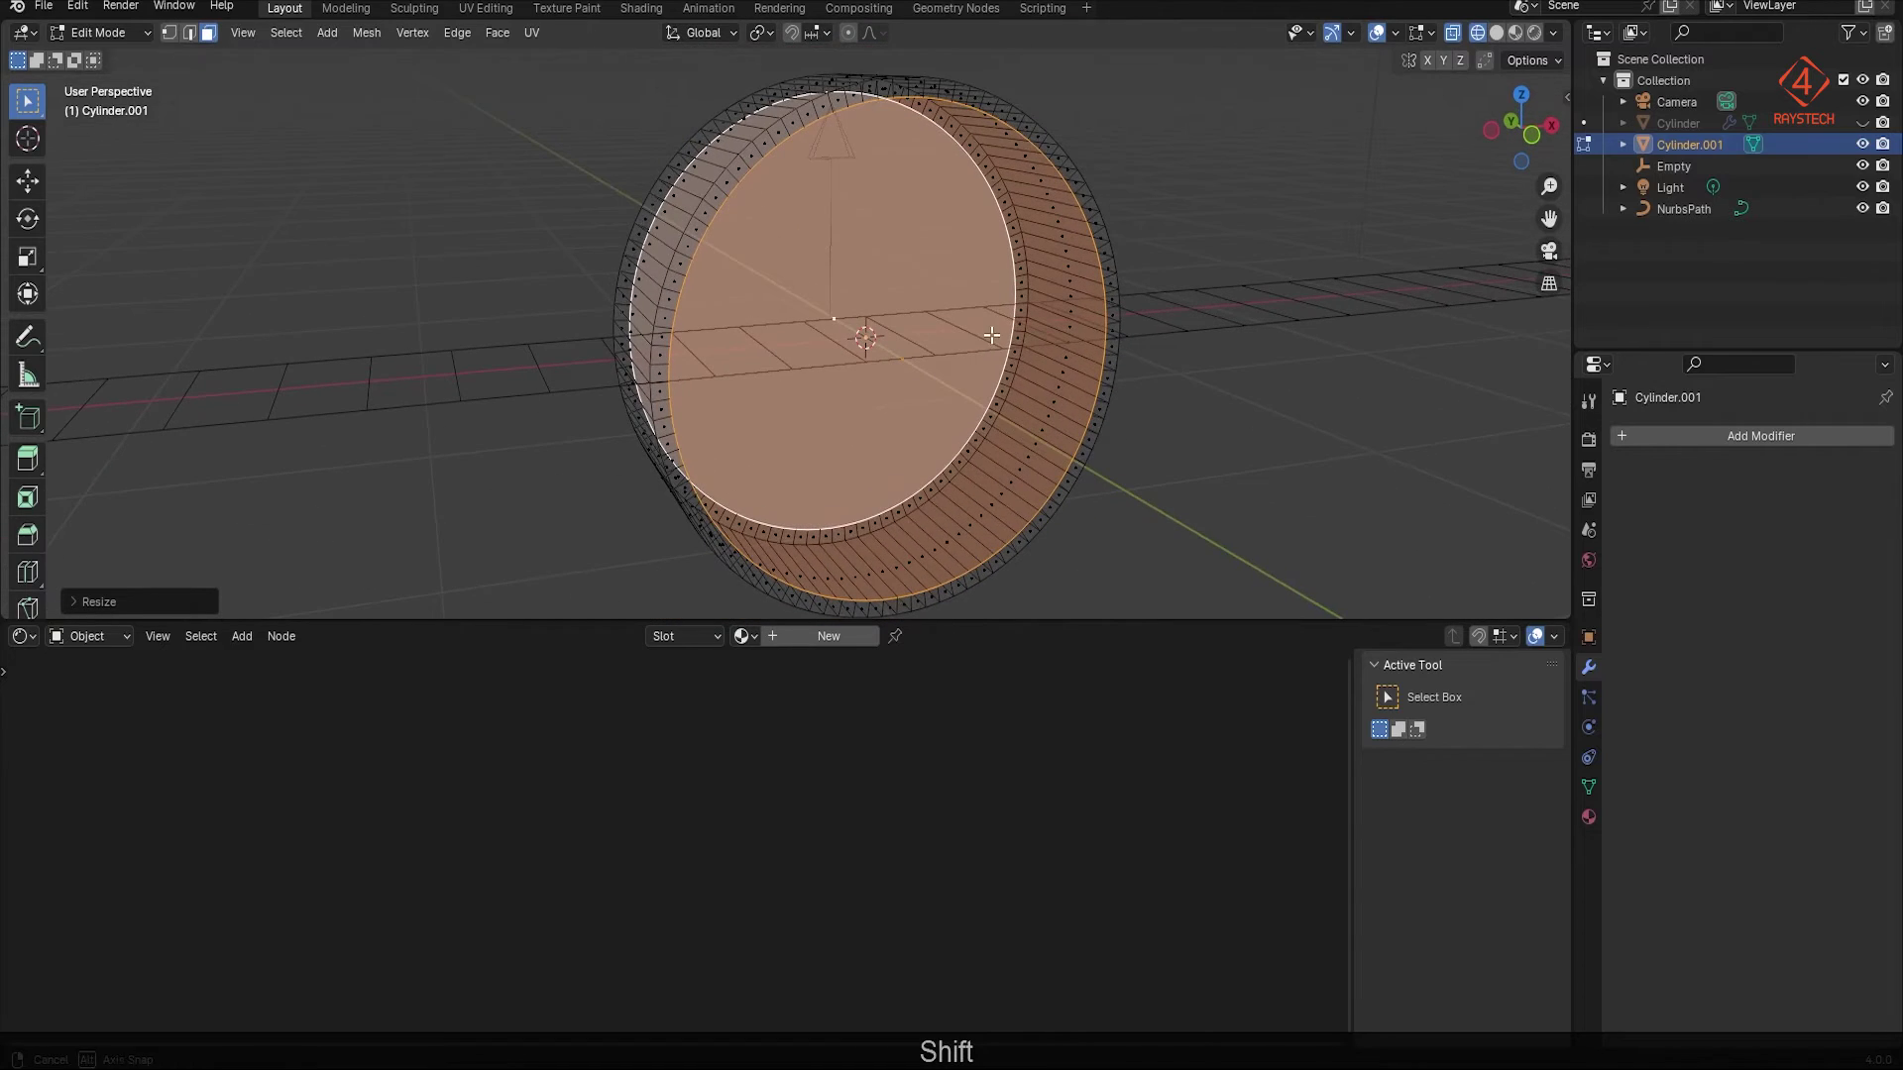
pyautogui.press('Delete')
pyautogui.click(989, 334)
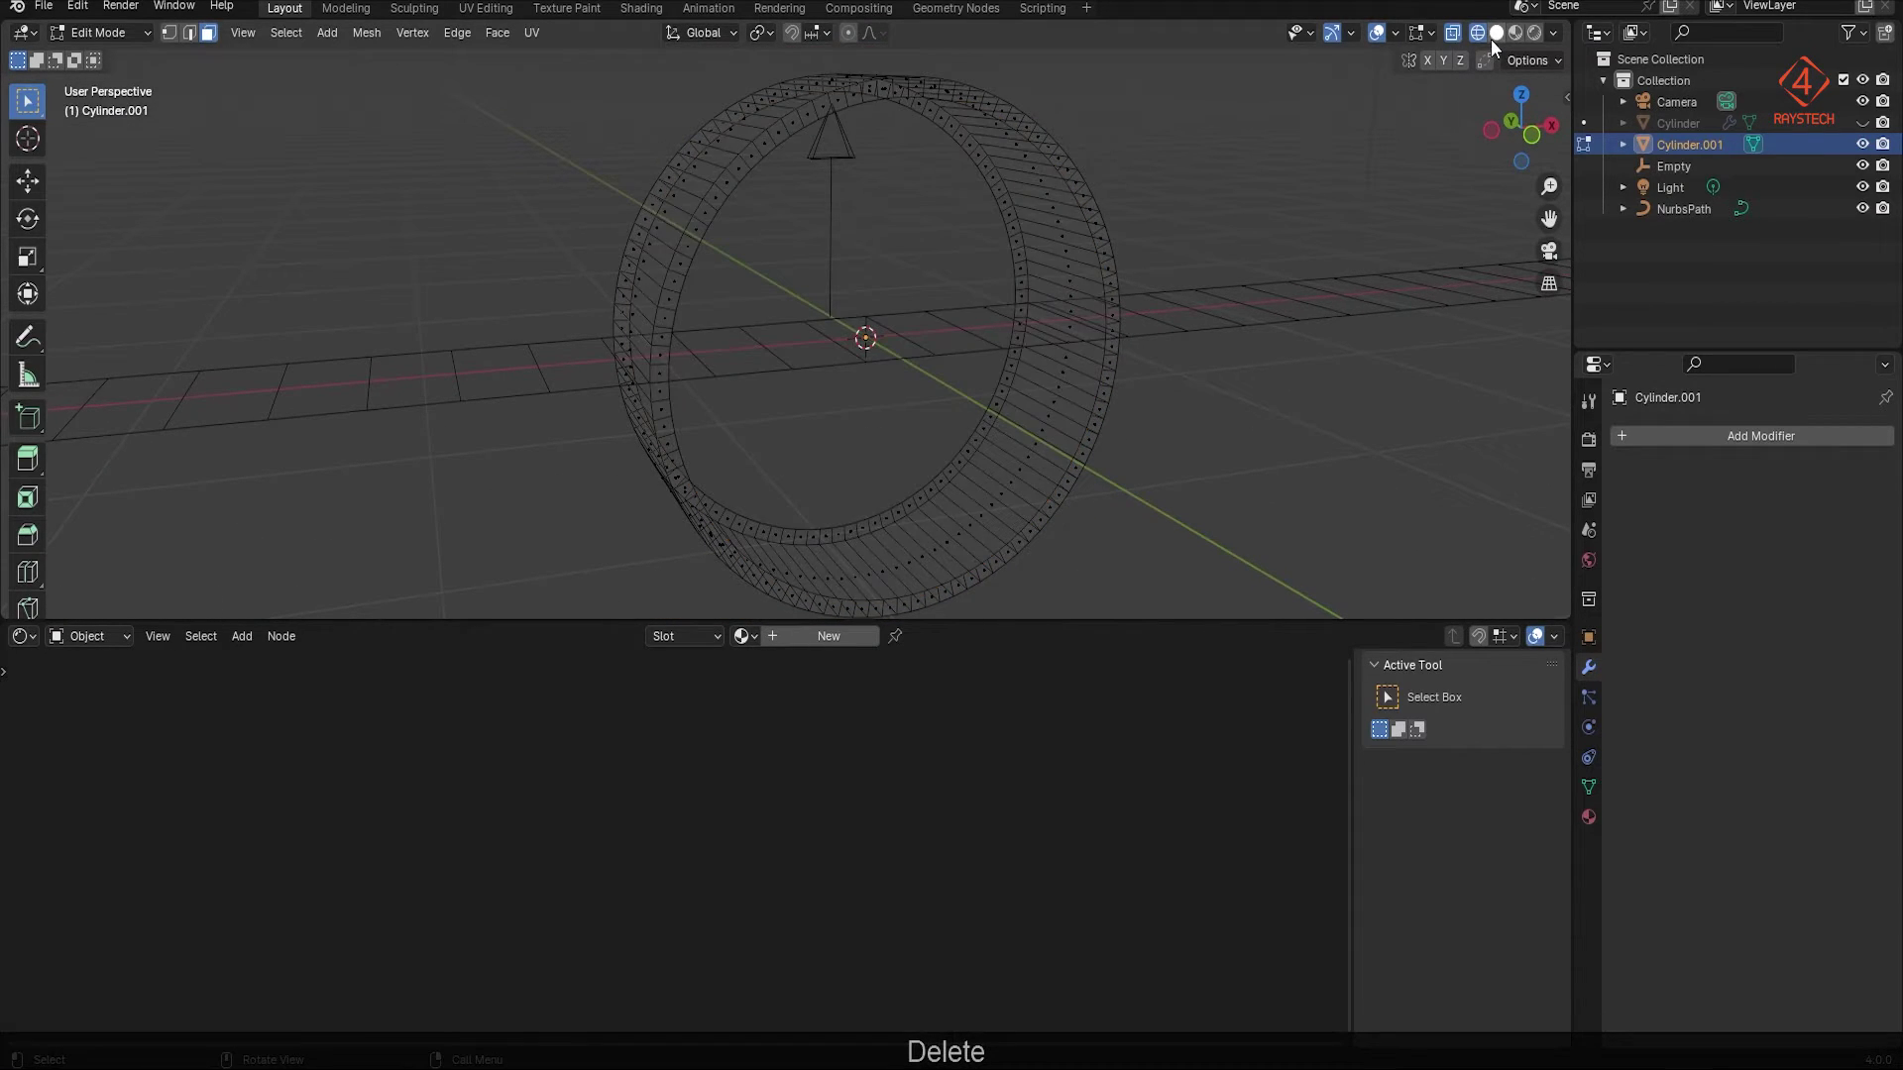
# Step: Bridge the two inner edge loops via Quick Favorites and return to Object Mode
pyautogui.click(1492, 36)
pyautogui.press('alt')
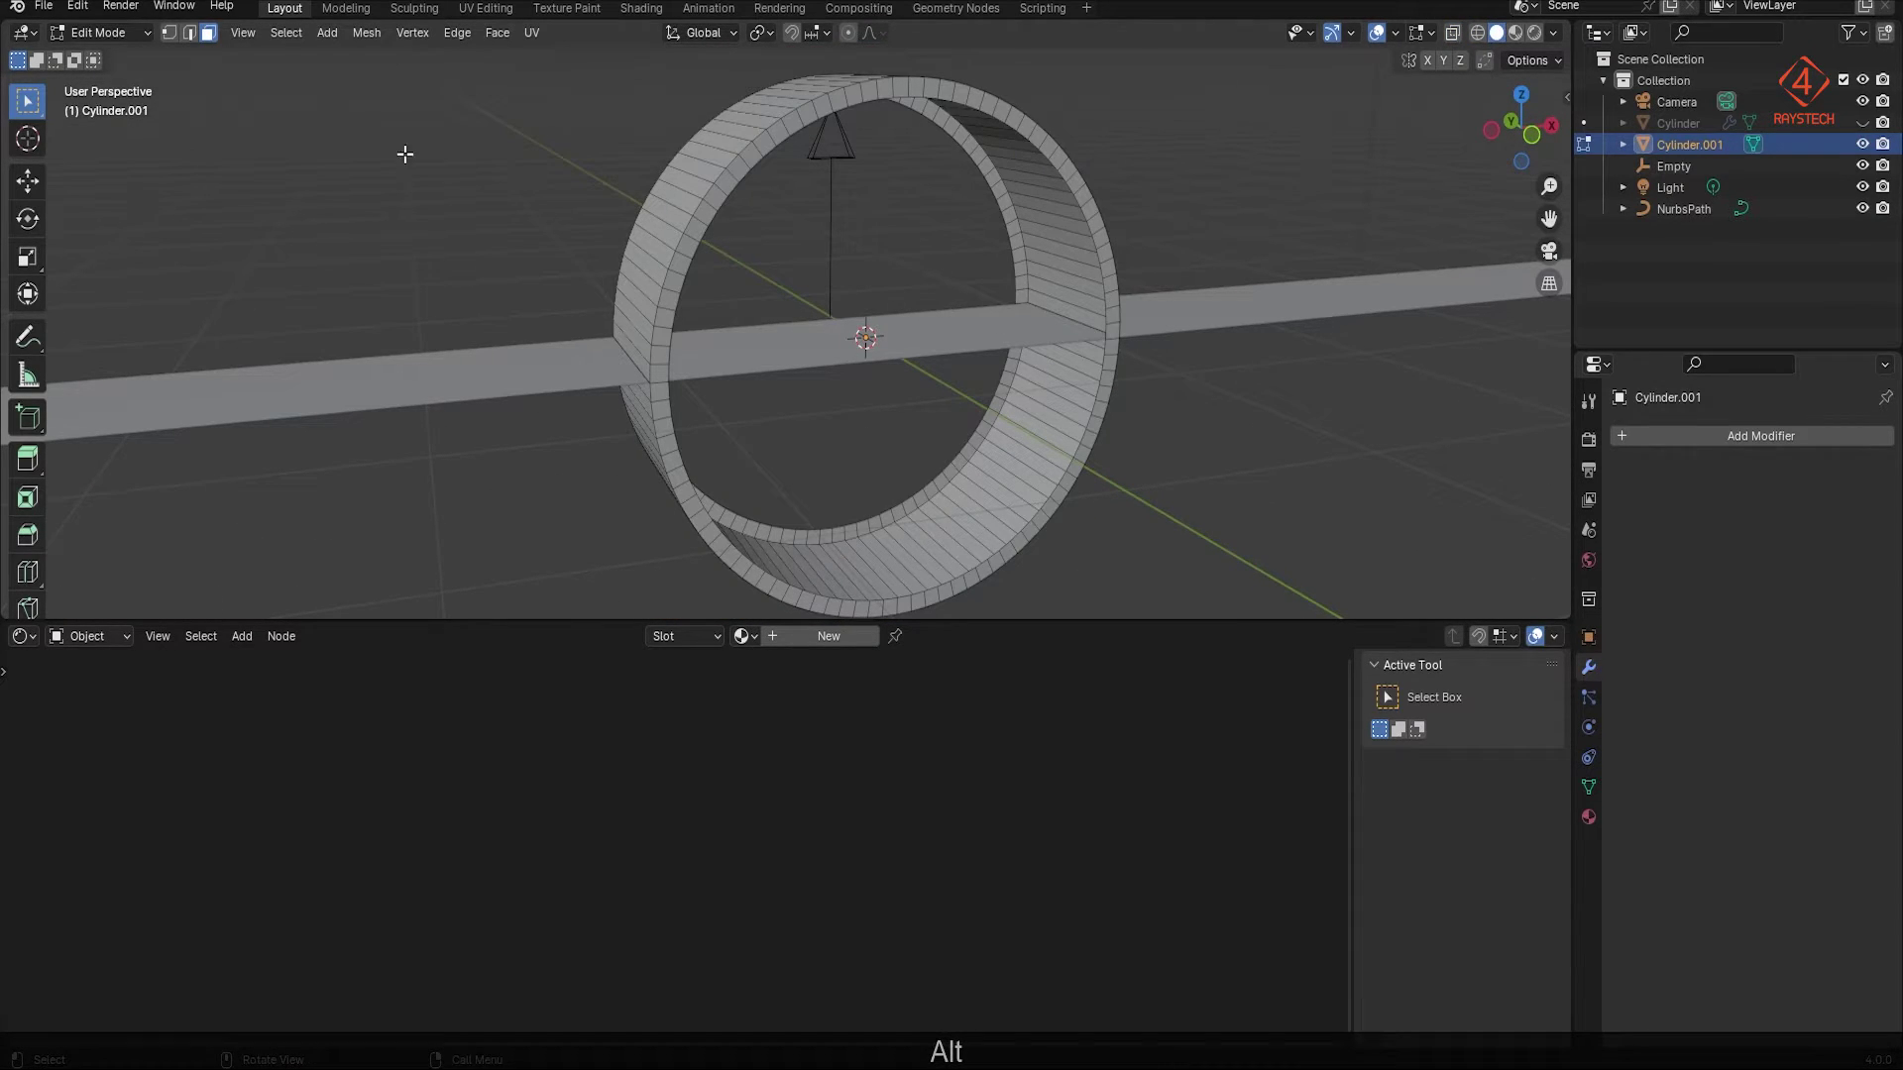
pyautogui.keyDown('alt'); pyautogui.click(785, 527); pyautogui.keyUp('alt')
pyautogui.keyDown('alt'); pyautogui.keyDown('shift'); pyautogui.click(796, 589); pyautogui.keyUp('shift'); pyautogui.keyUp('alt')
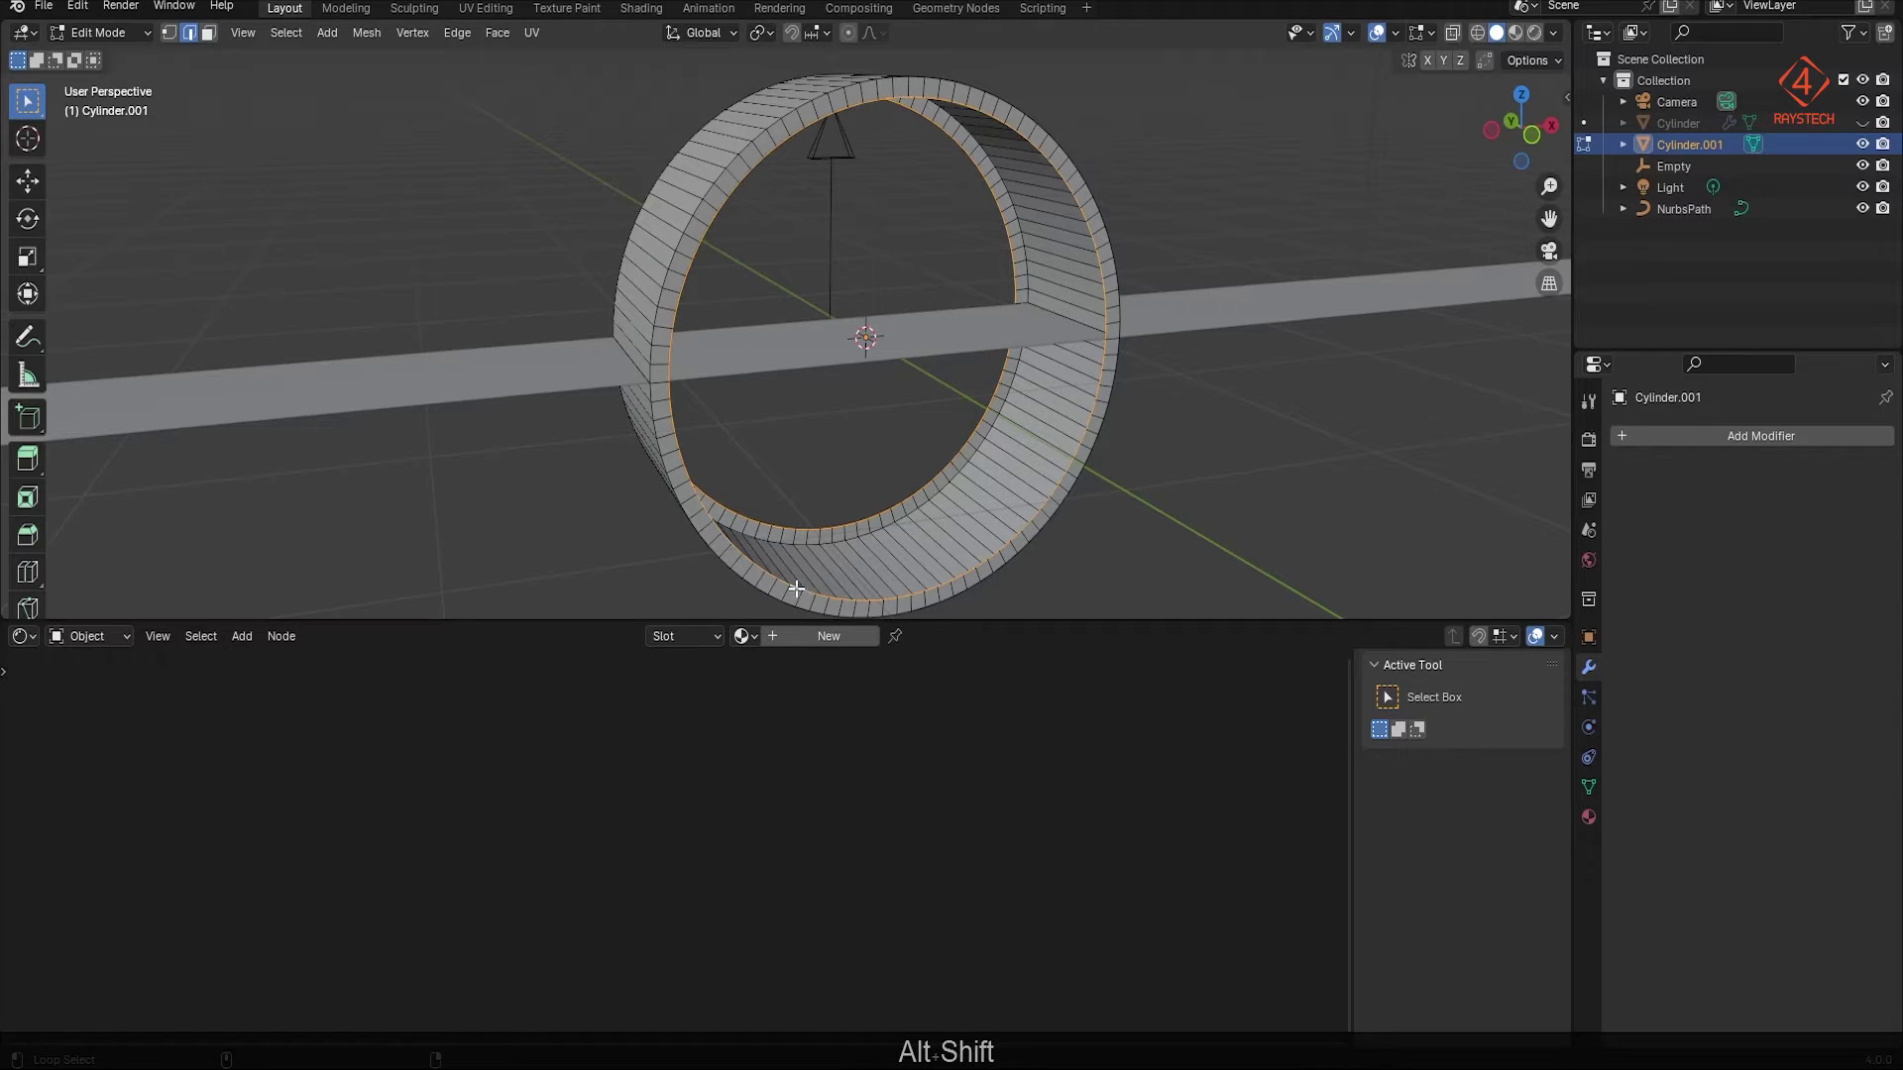
pyautogui.click(416, 33)
pyautogui.moveTo(457, 33)
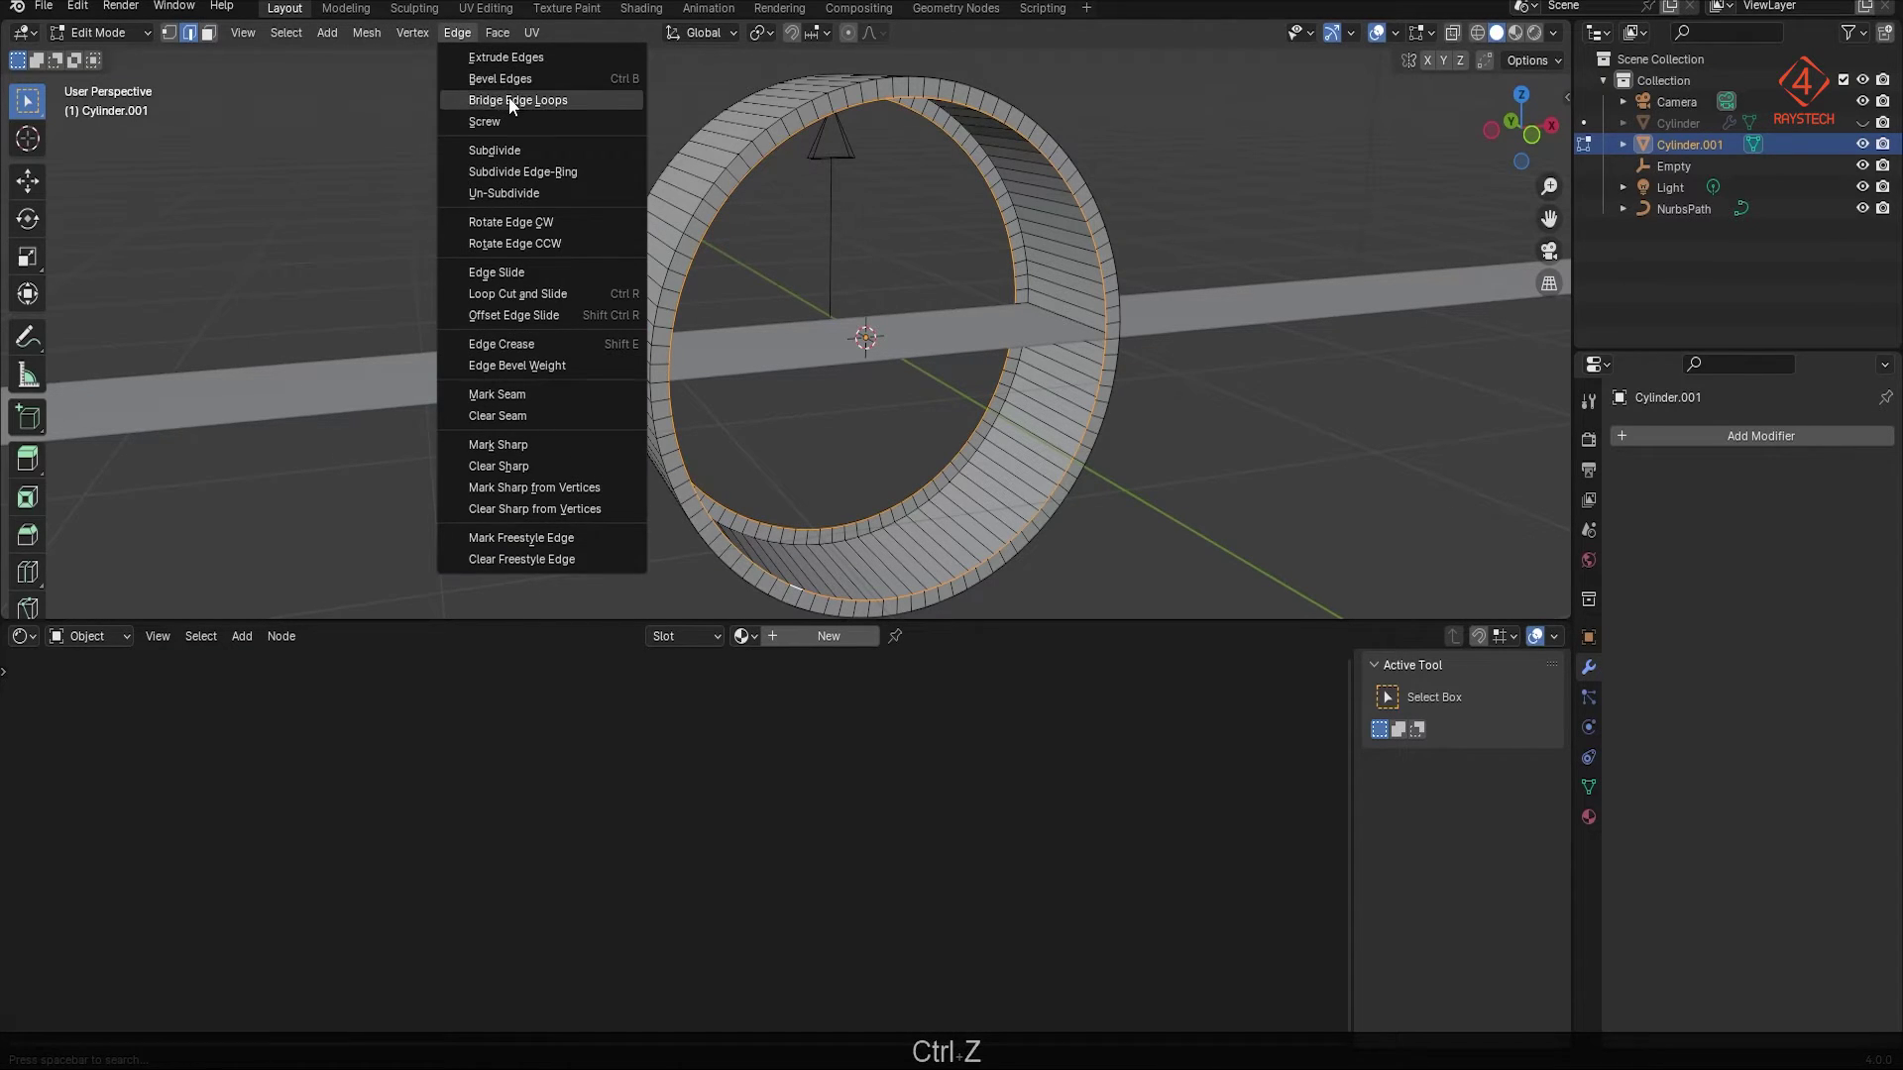
pyautogui.rightClick(501, 98)
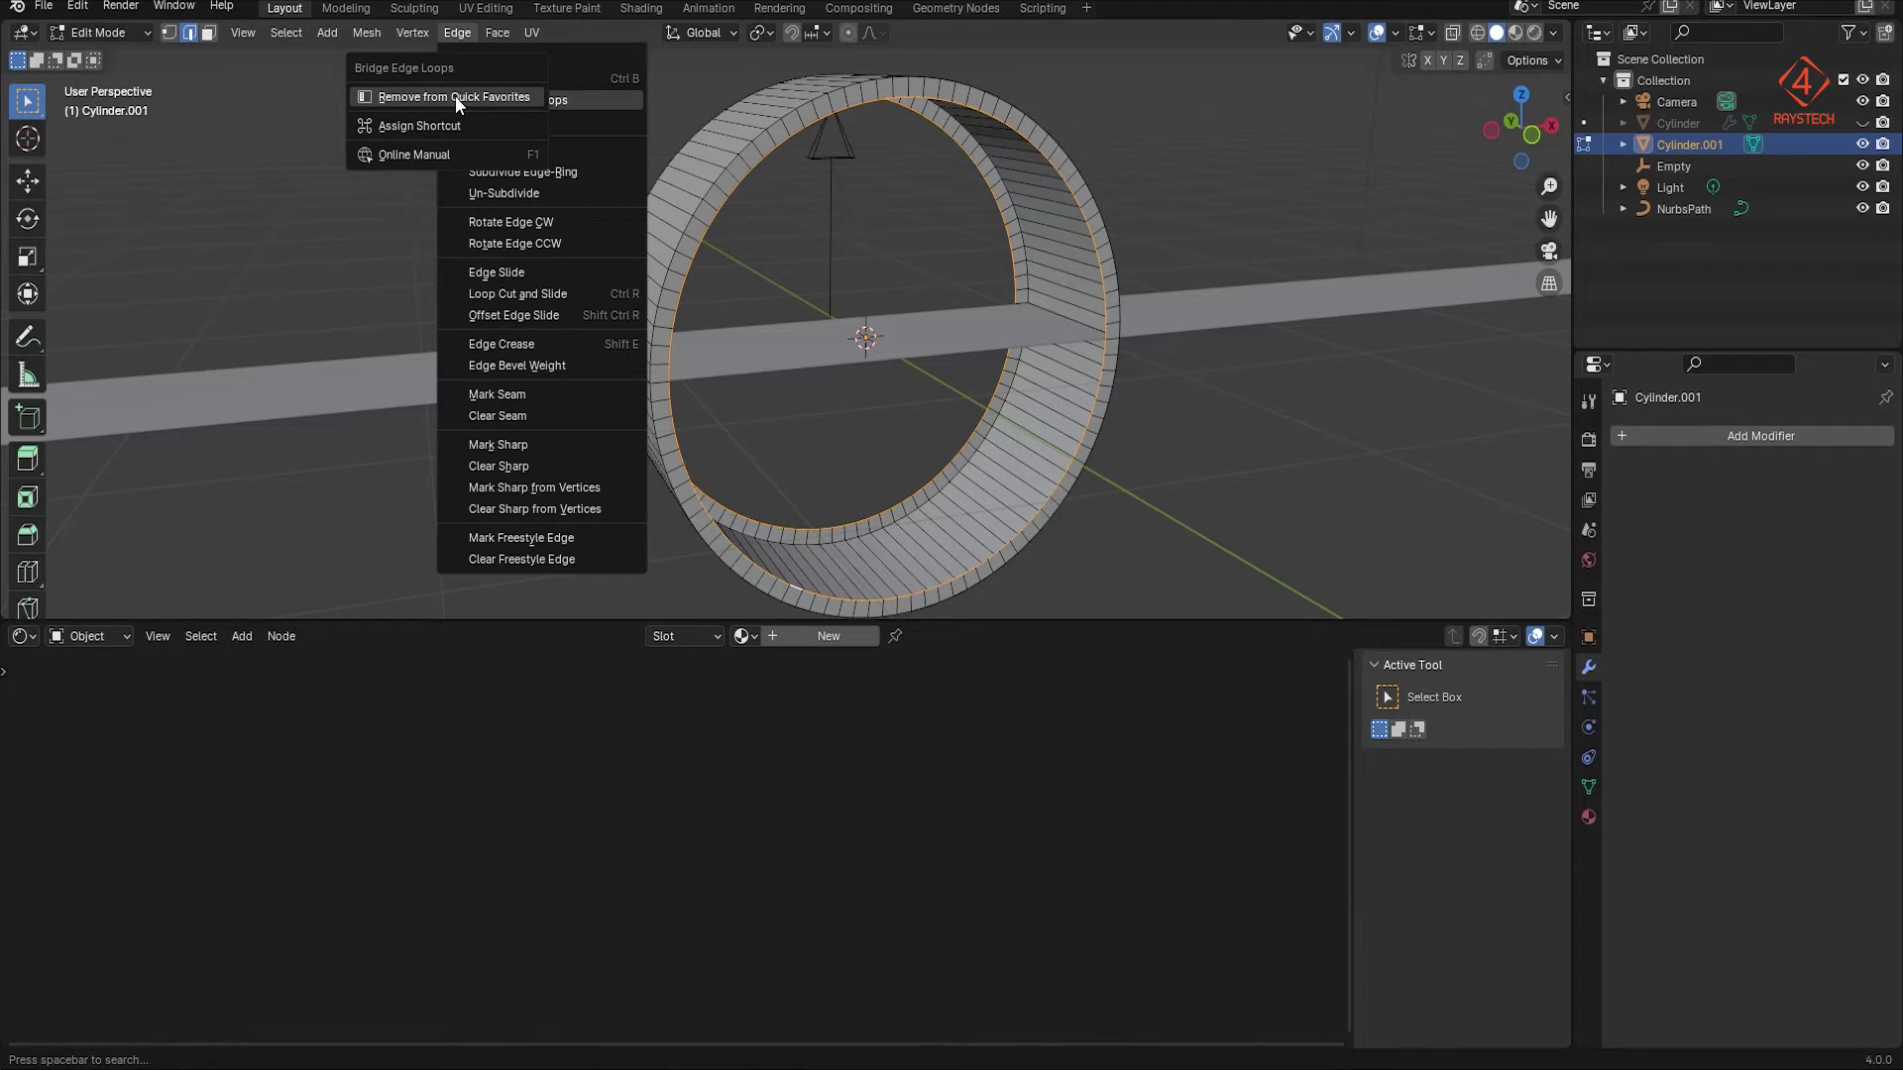
pyautogui.press('Escape')
pyautogui.press('Escape')
pyautogui.press('q')
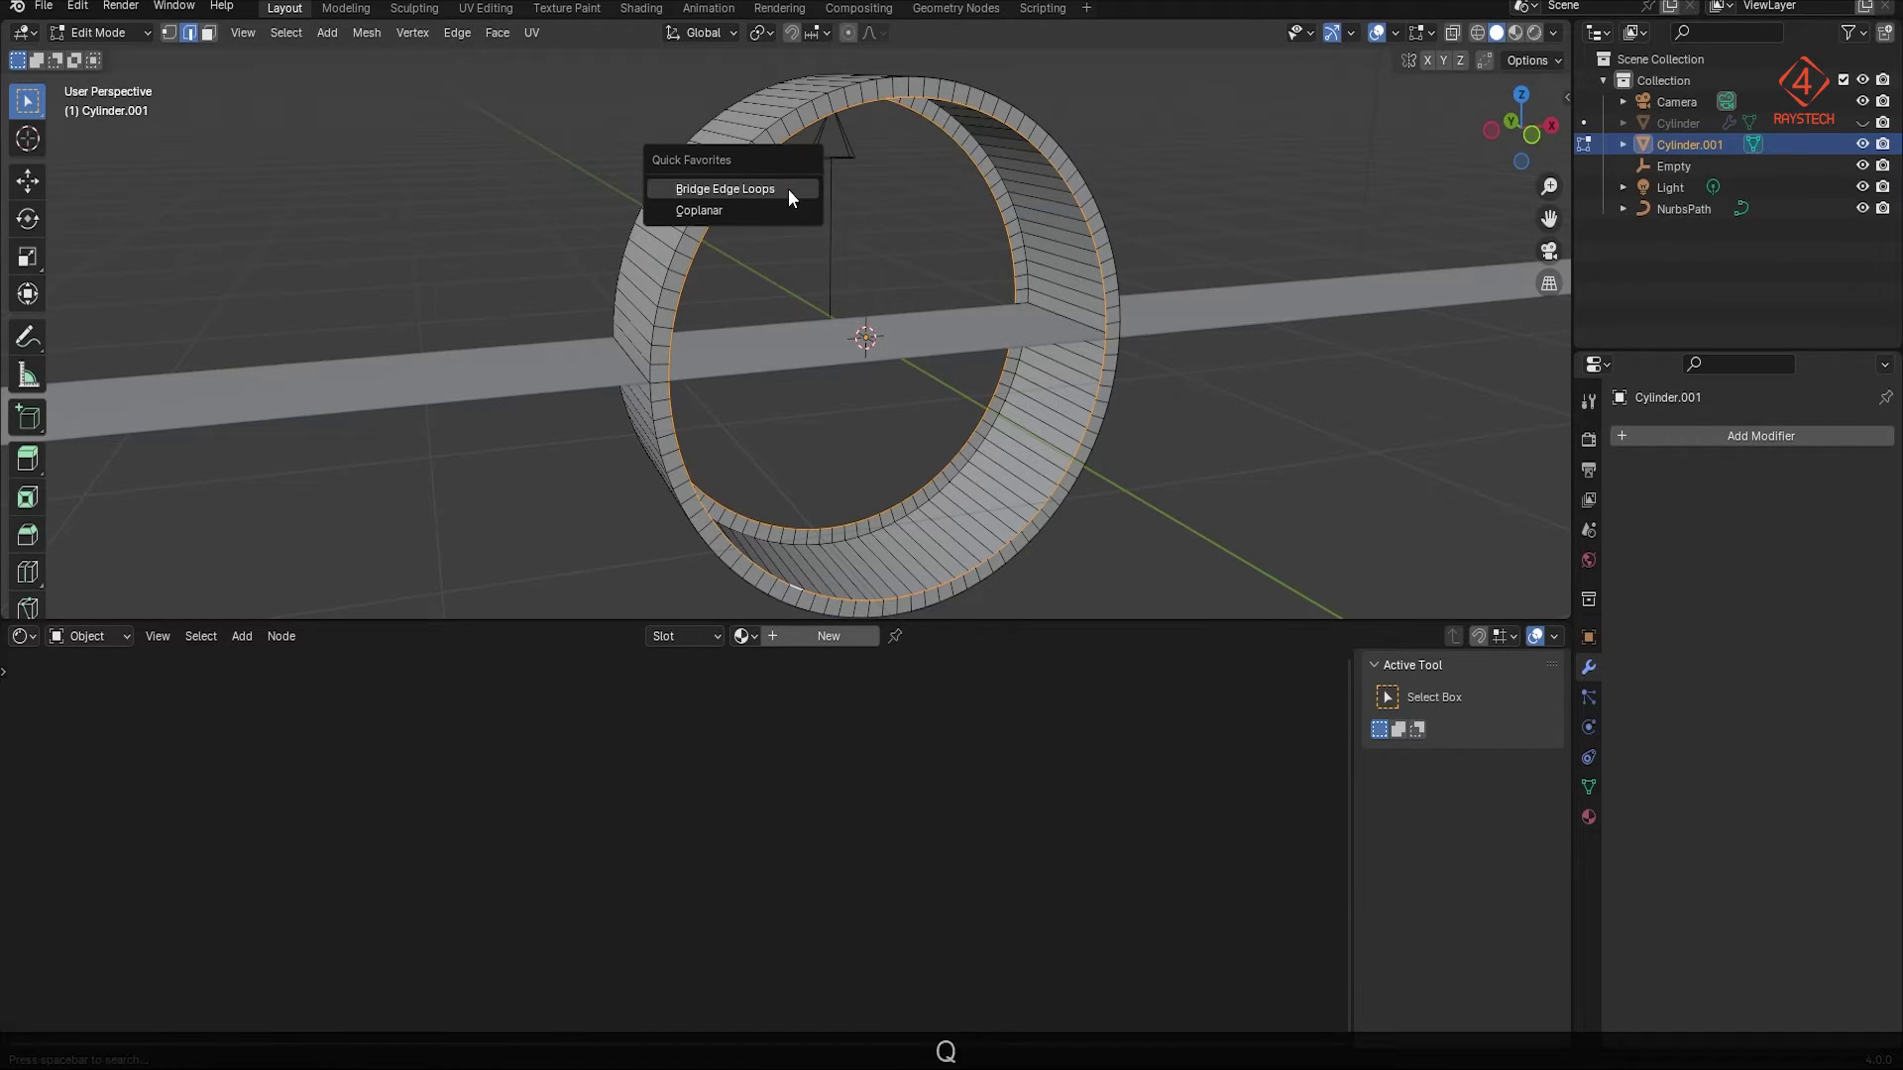
pyautogui.click(763, 188)
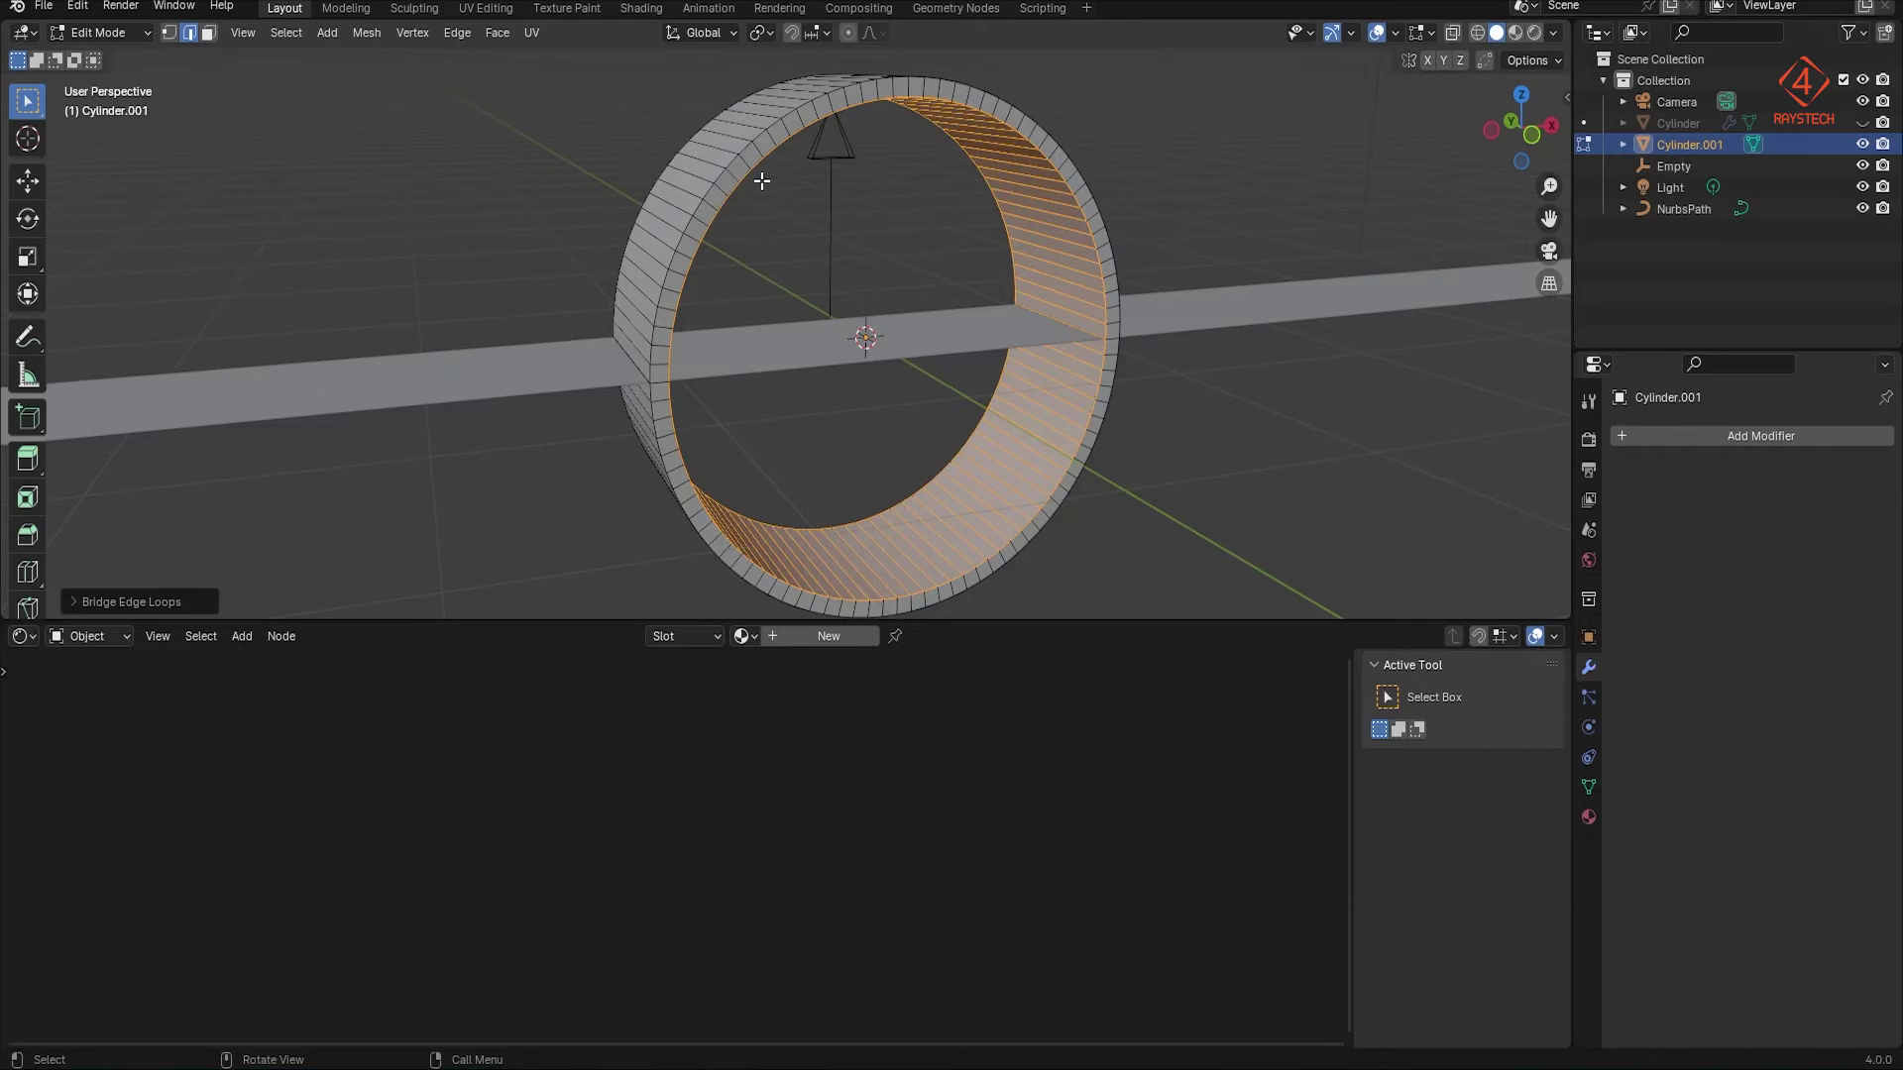
pyautogui.press('Tab')
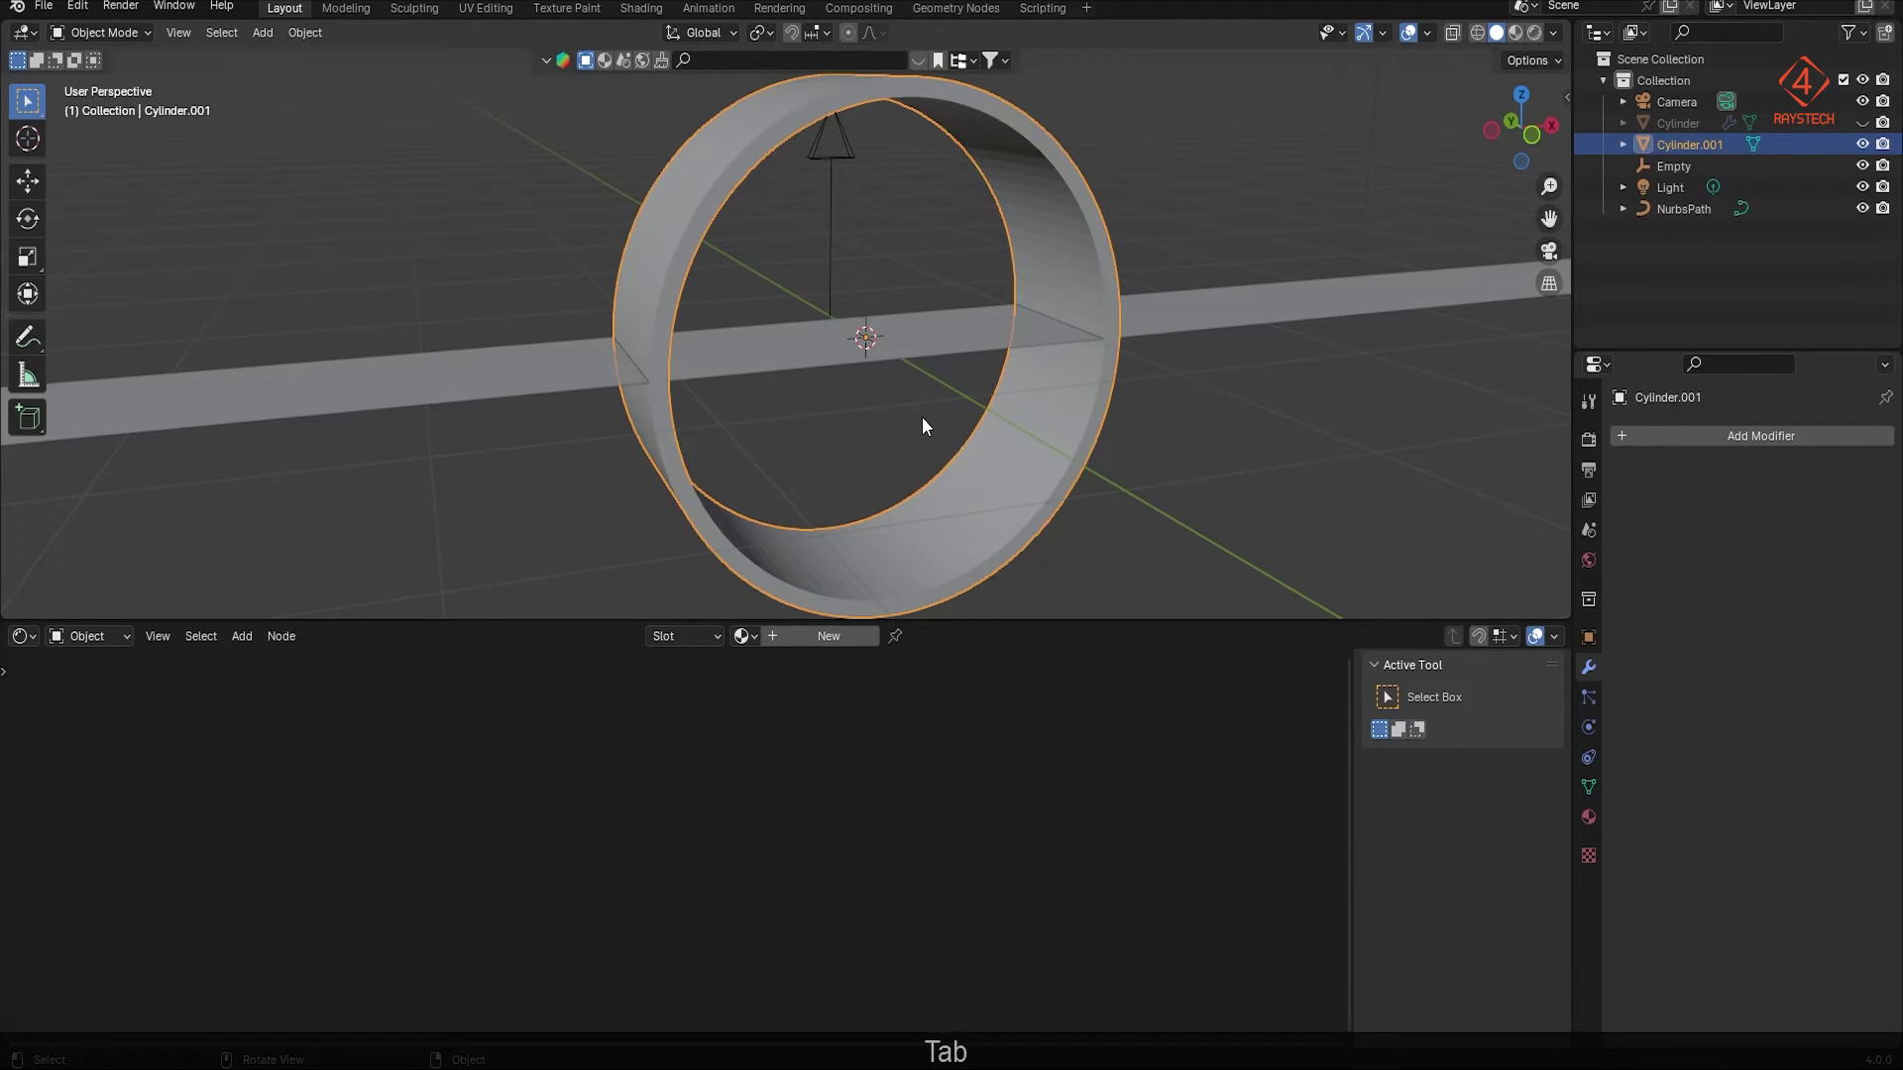
pyautogui.moveTo(1334, 406); pyautogui.dragTo(1156, 426, button='middle')
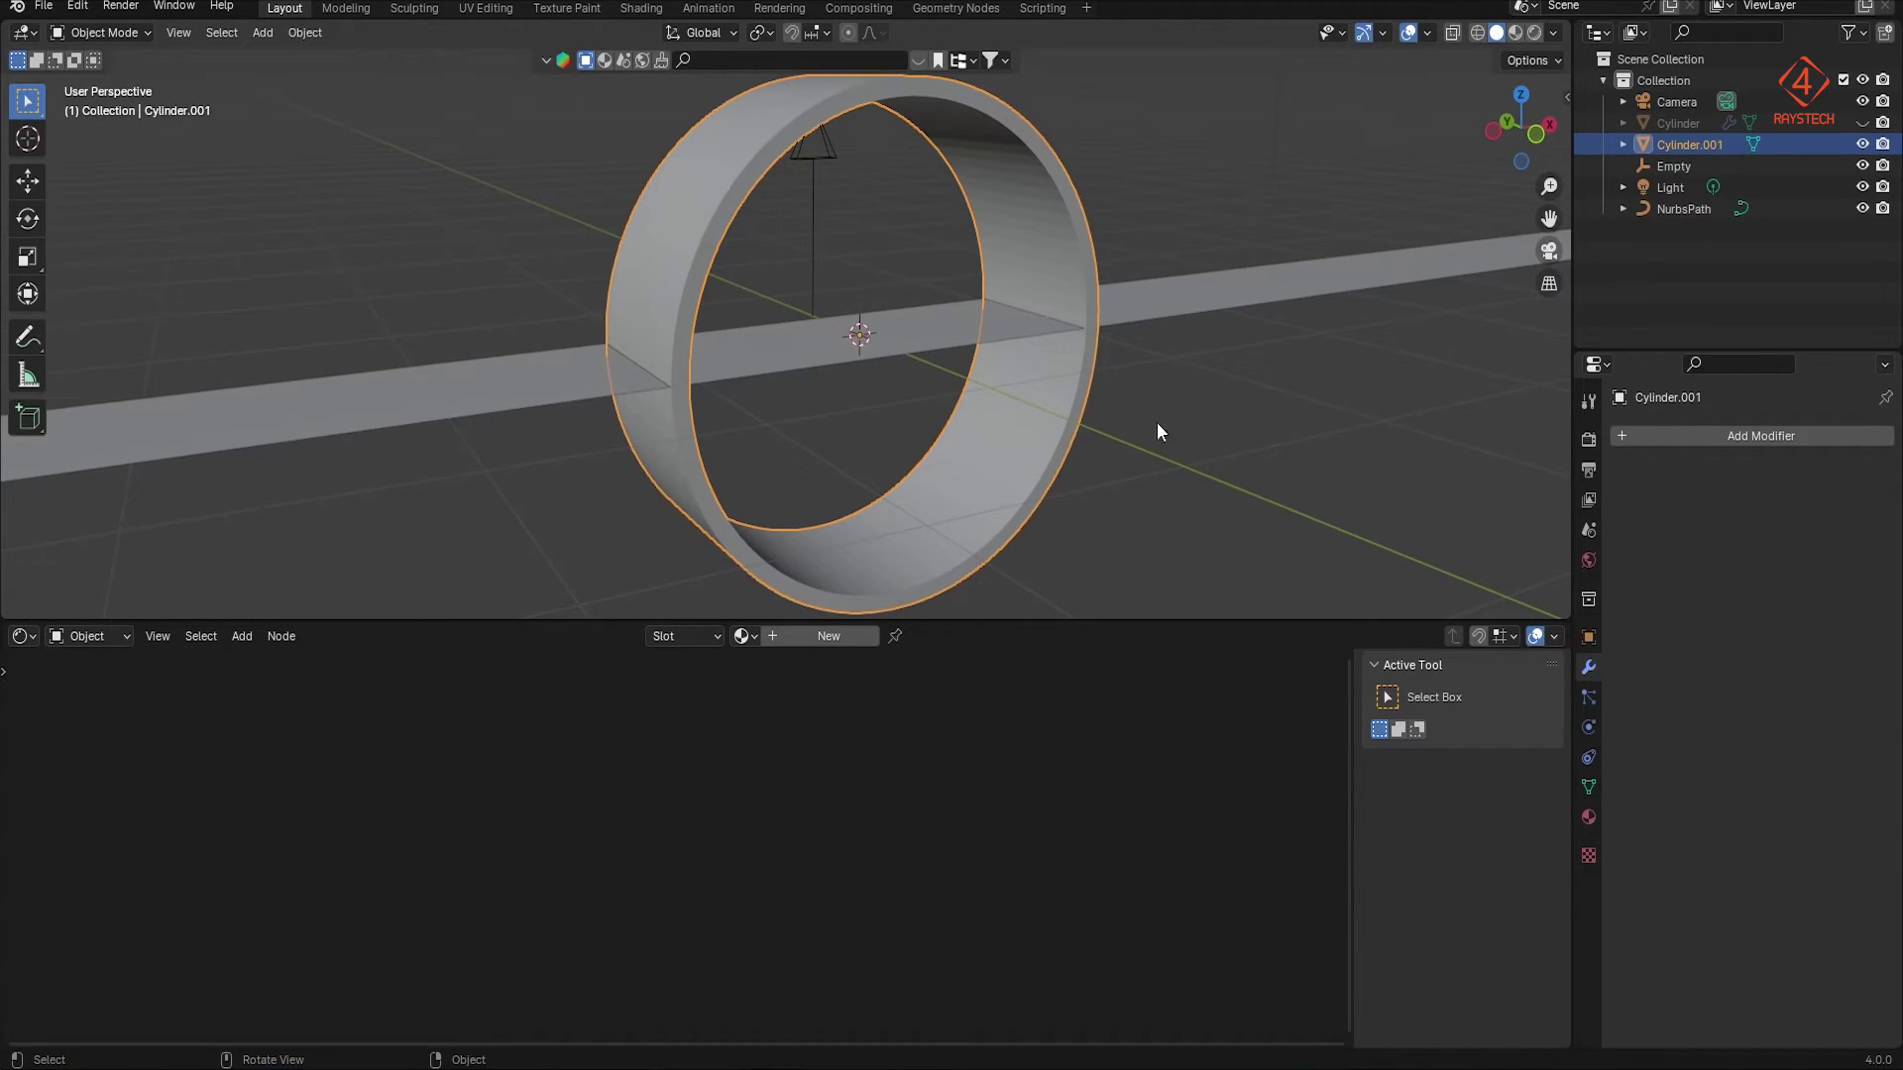
# Step: Add a Bevel modifier to Cylinder.001 with 4 segments
pyautogui.click(1774, 438)
pyautogui.write('beve')
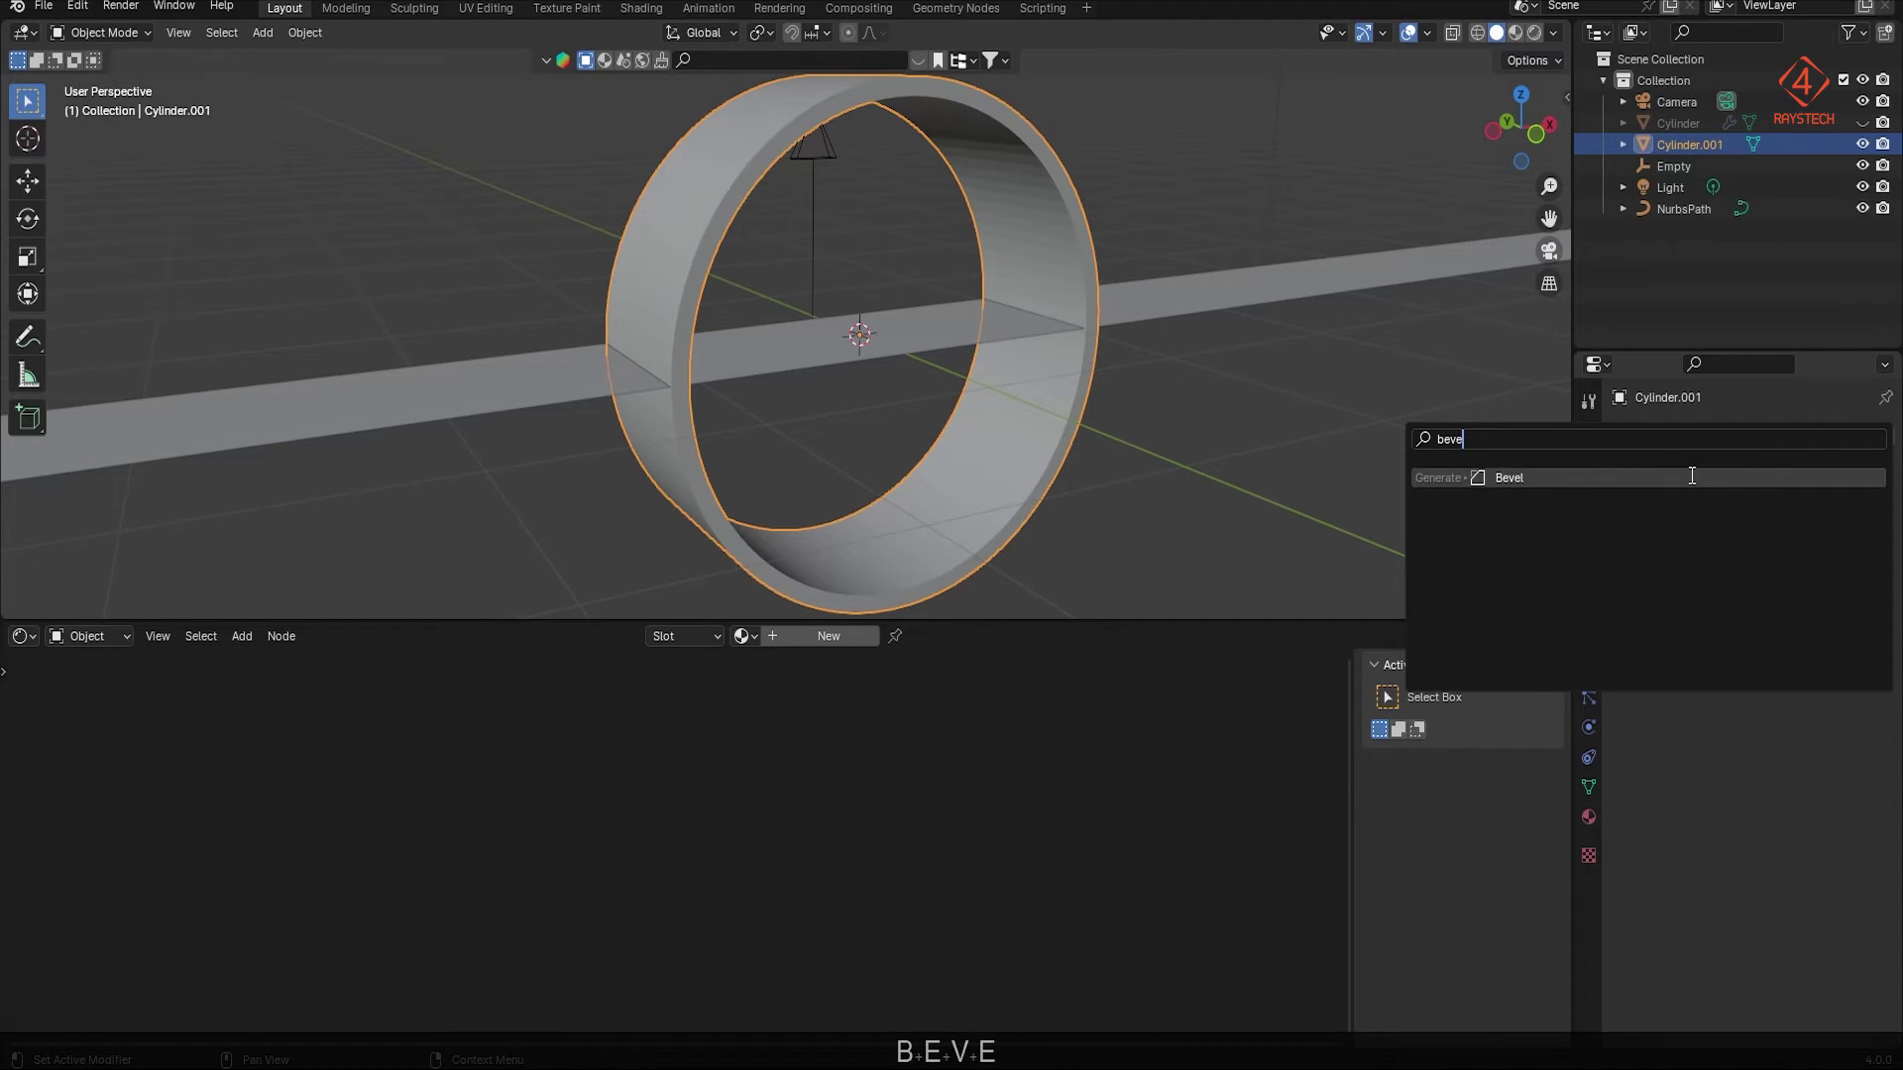
pyautogui.click(1689, 477)
pyautogui.moveTo(1794, 628); pyautogui.dragTo(1744, 602)
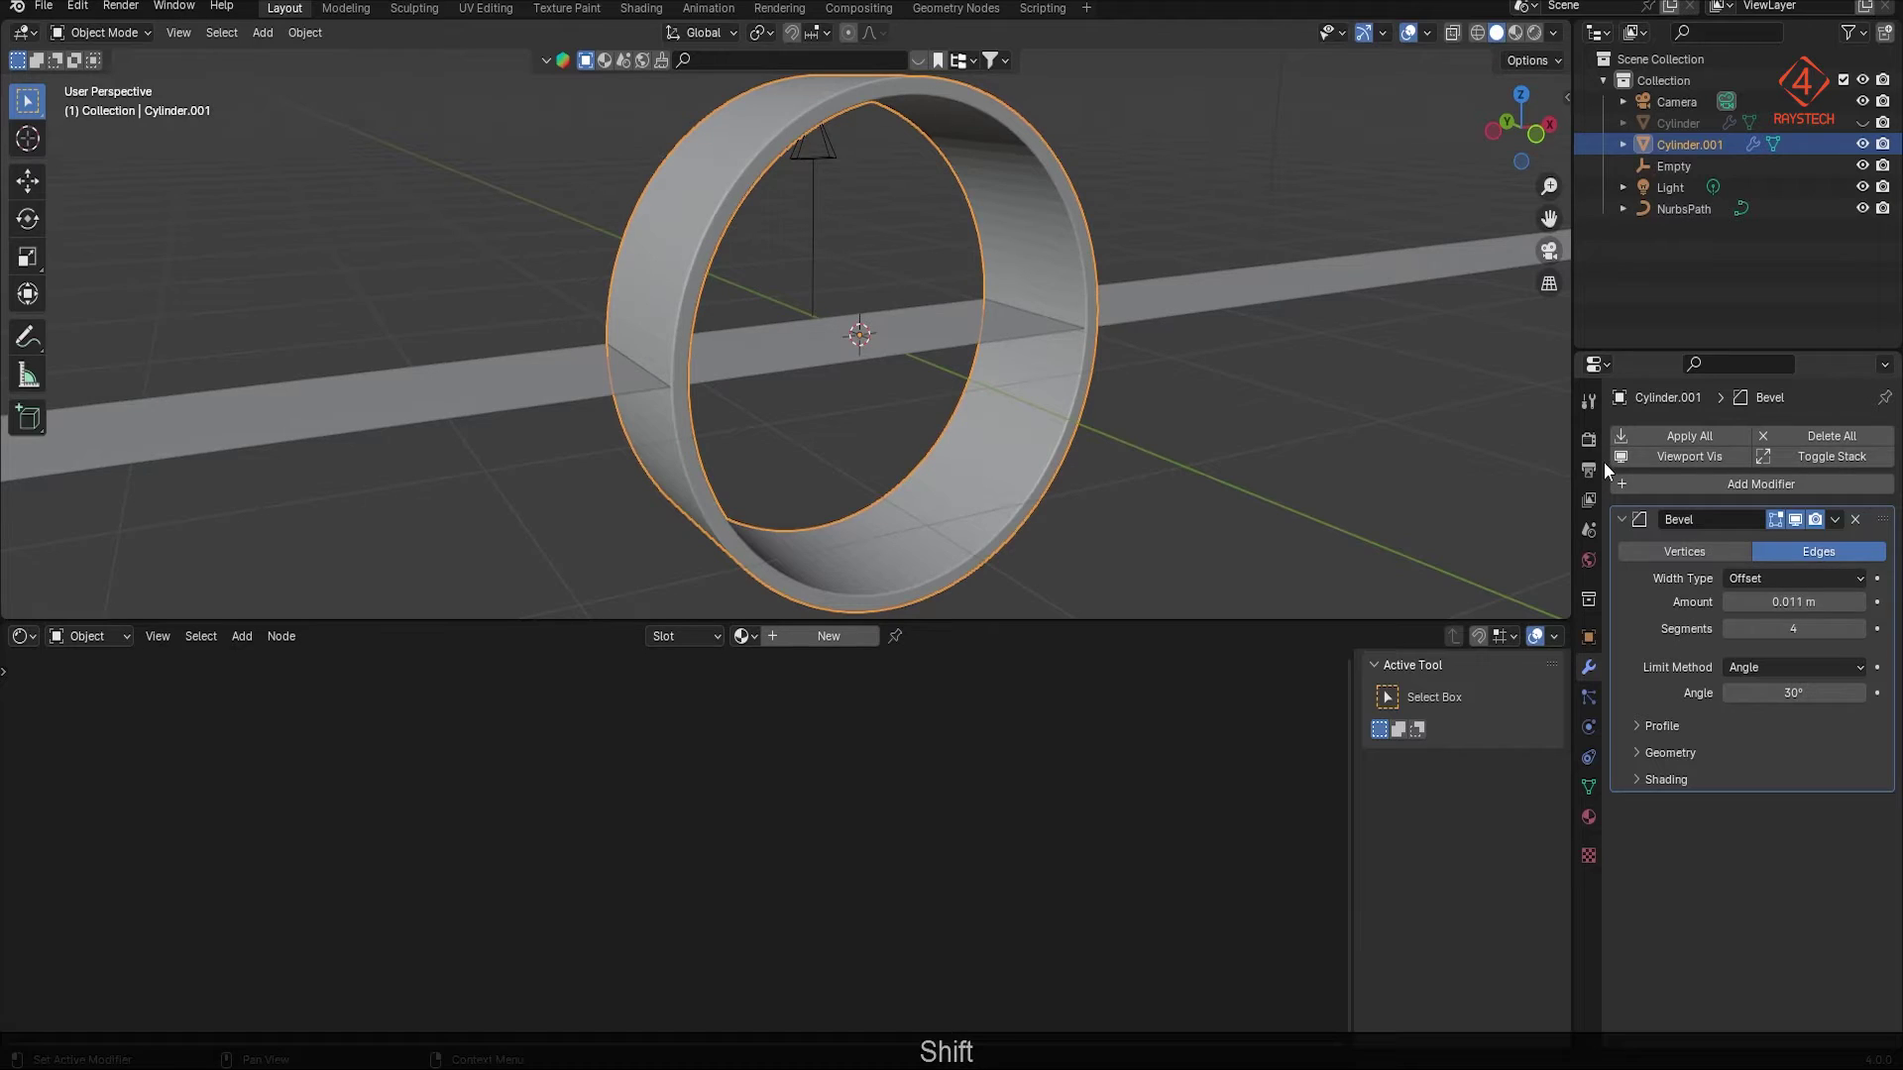
# Step: Unhide the outer Cylinder in the Outliner and select it
pyautogui.click(1862, 122)
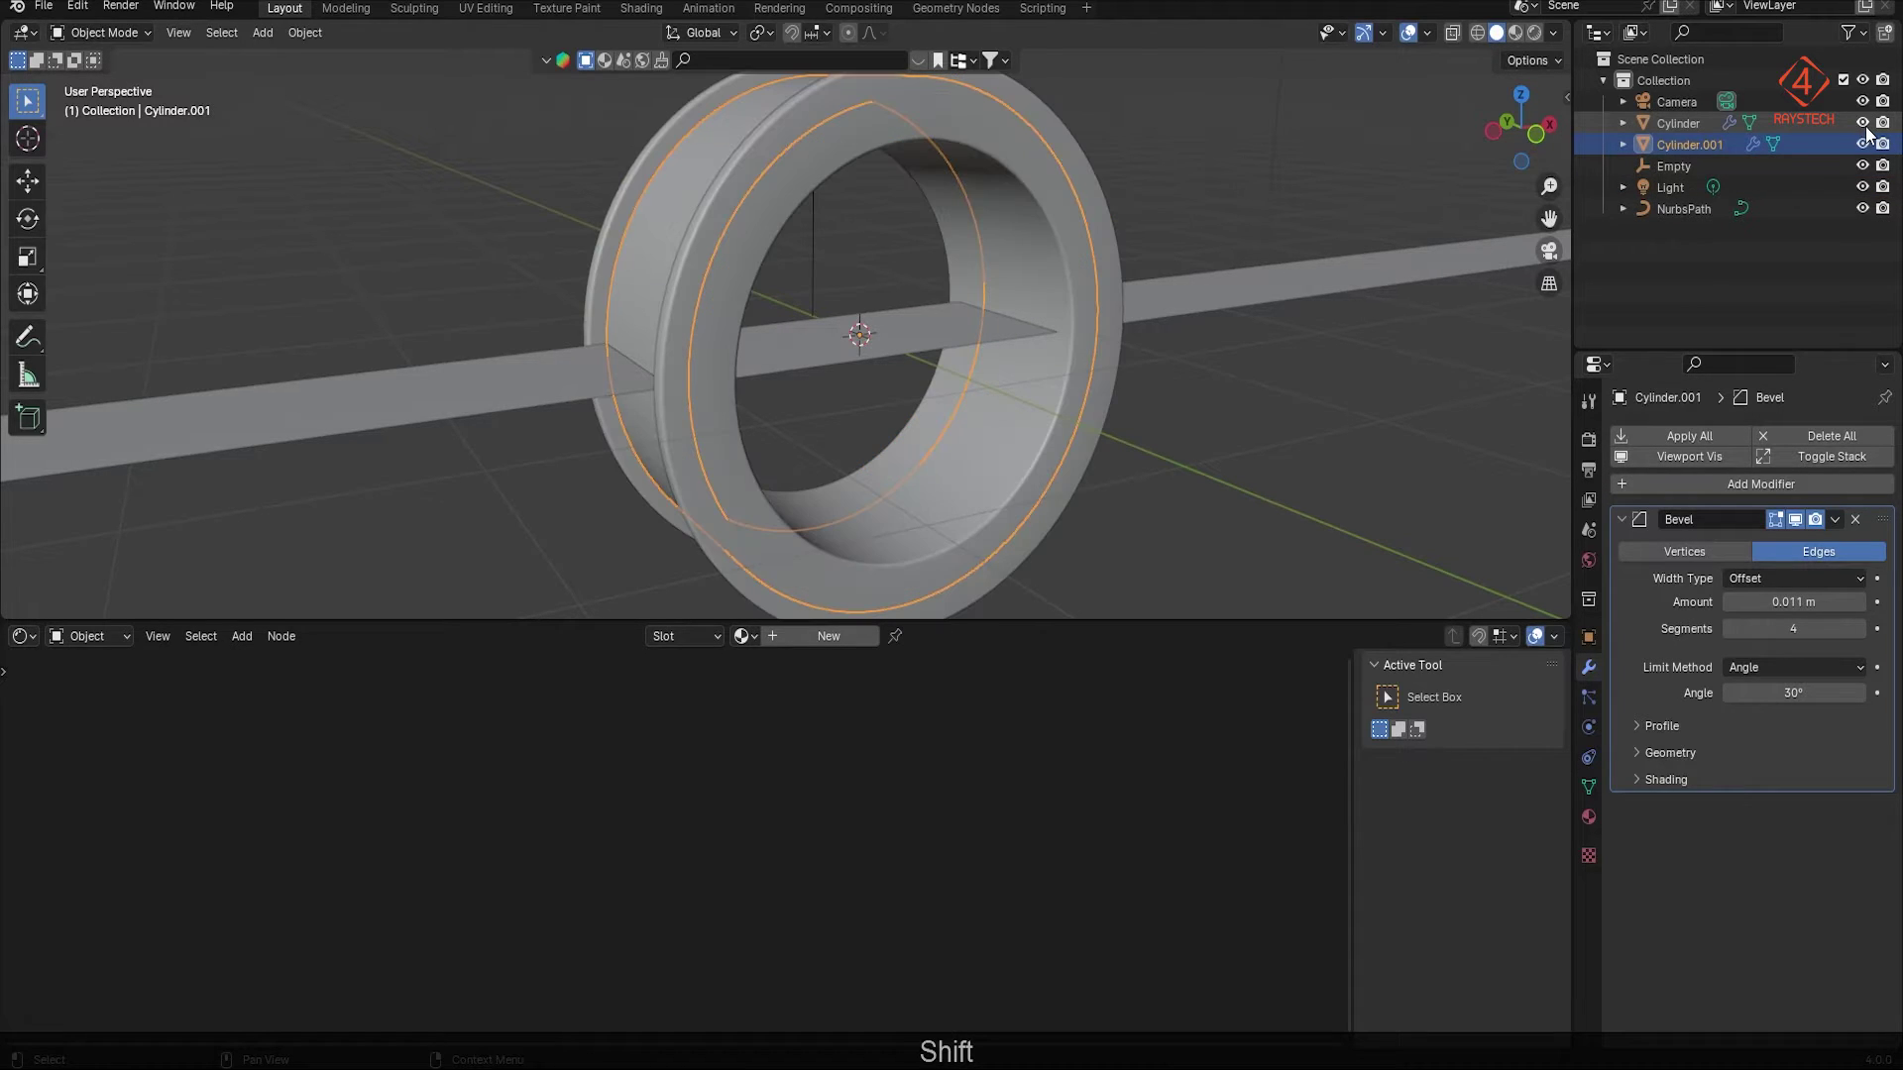
pyautogui.click(1694, 121)
pyautogui.moveTo(913, 283); pyautogui.dragTo(975, 297, button='middle')
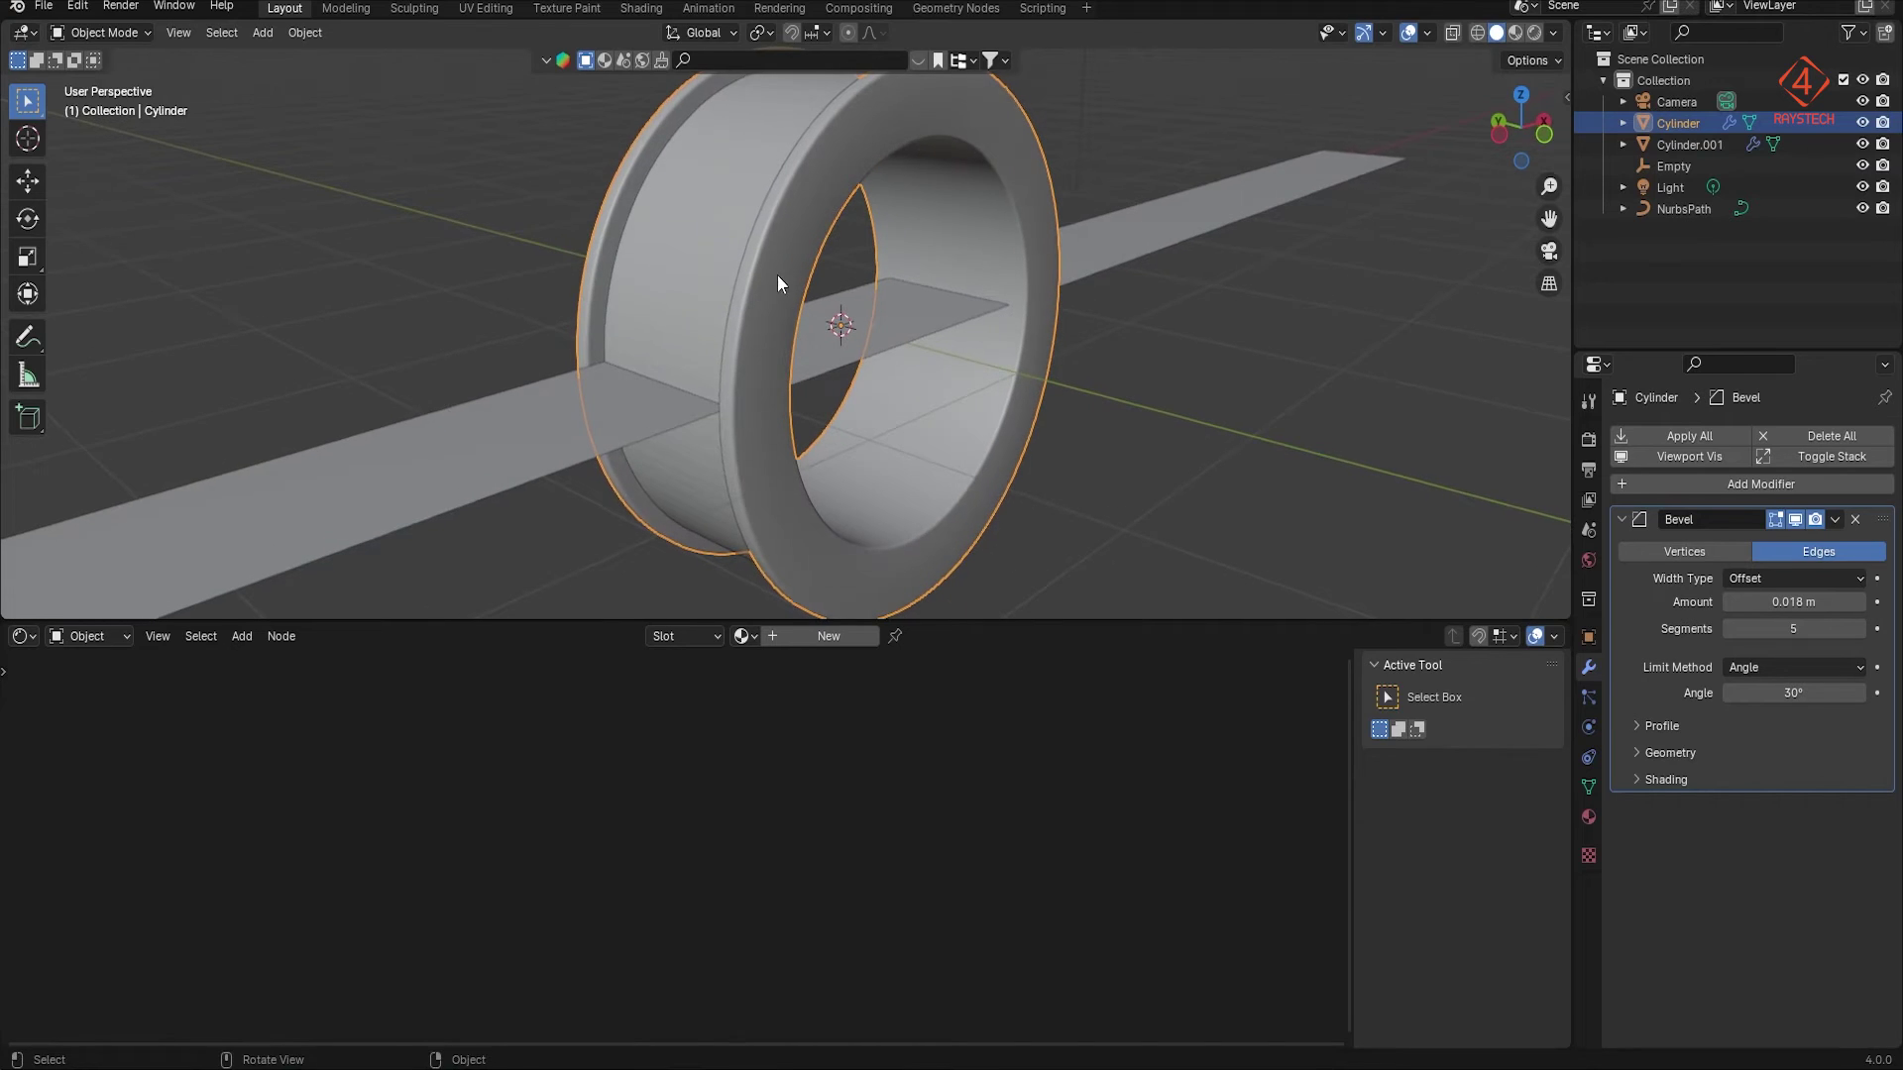
# Step: Rename Cylinder, Cylinder.001 and NurbsPath to Tape-holder, Tape and Tape-roll in the Outliner
pyautogui.doubleClick(1678, 120)
pyautogui.write('Tape-holder')
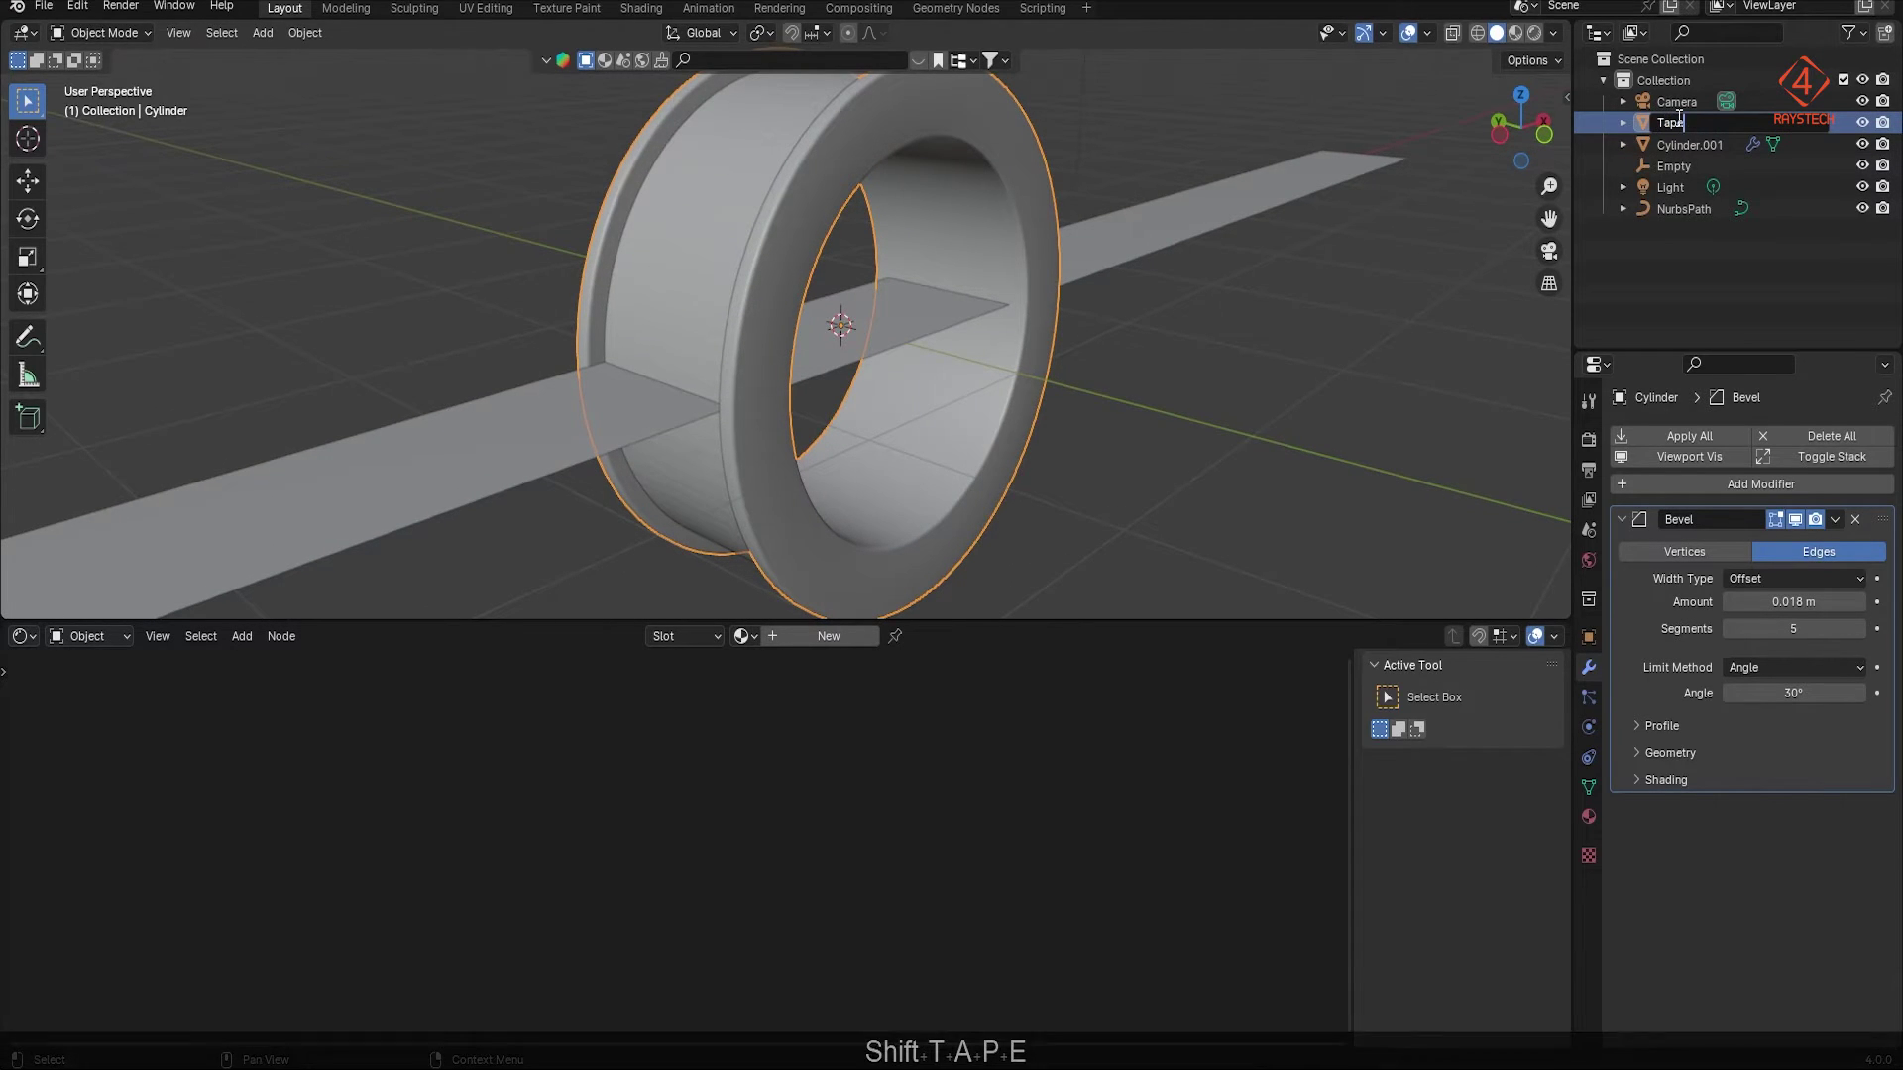
pyautogui.press('Return')
pyautogui.click(1717, 126)
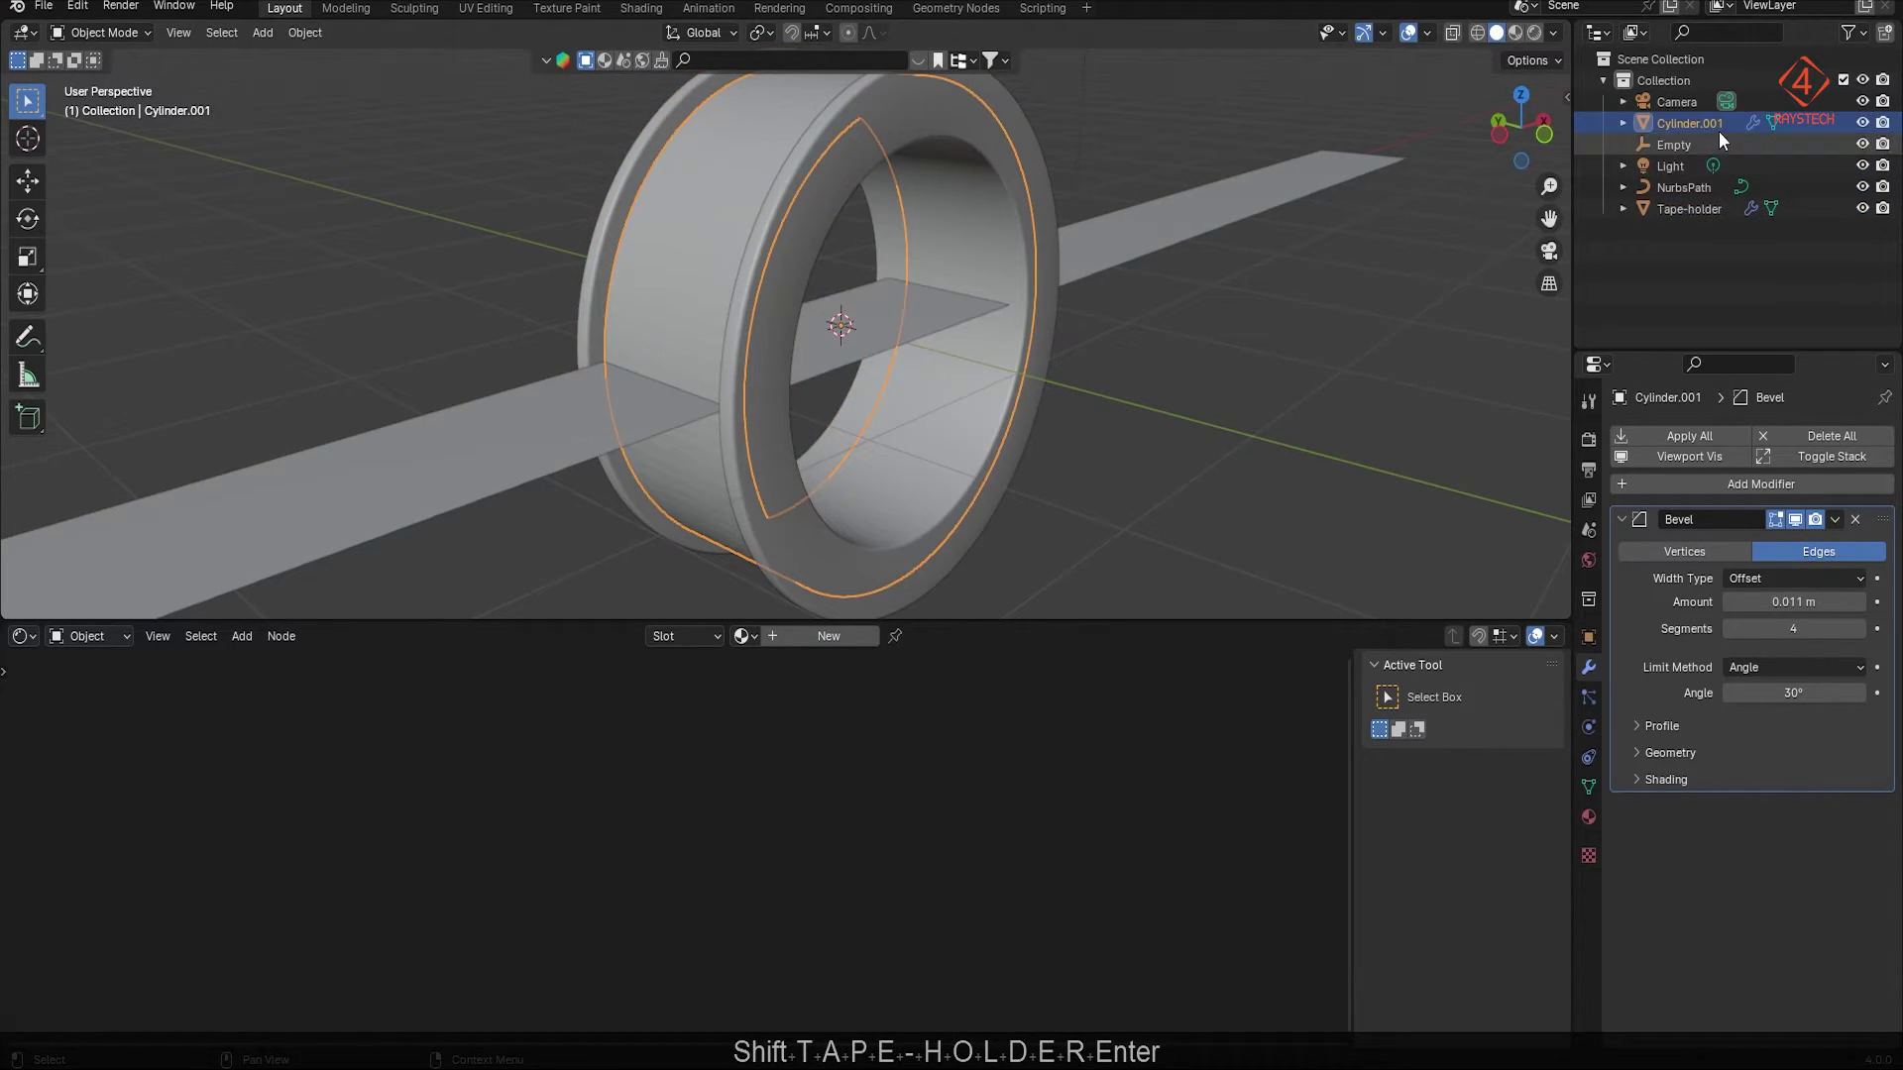
pyautogui.doubleClick(1717, 127)
pyautogui.write('Tape')
pyautogui.press('Return')
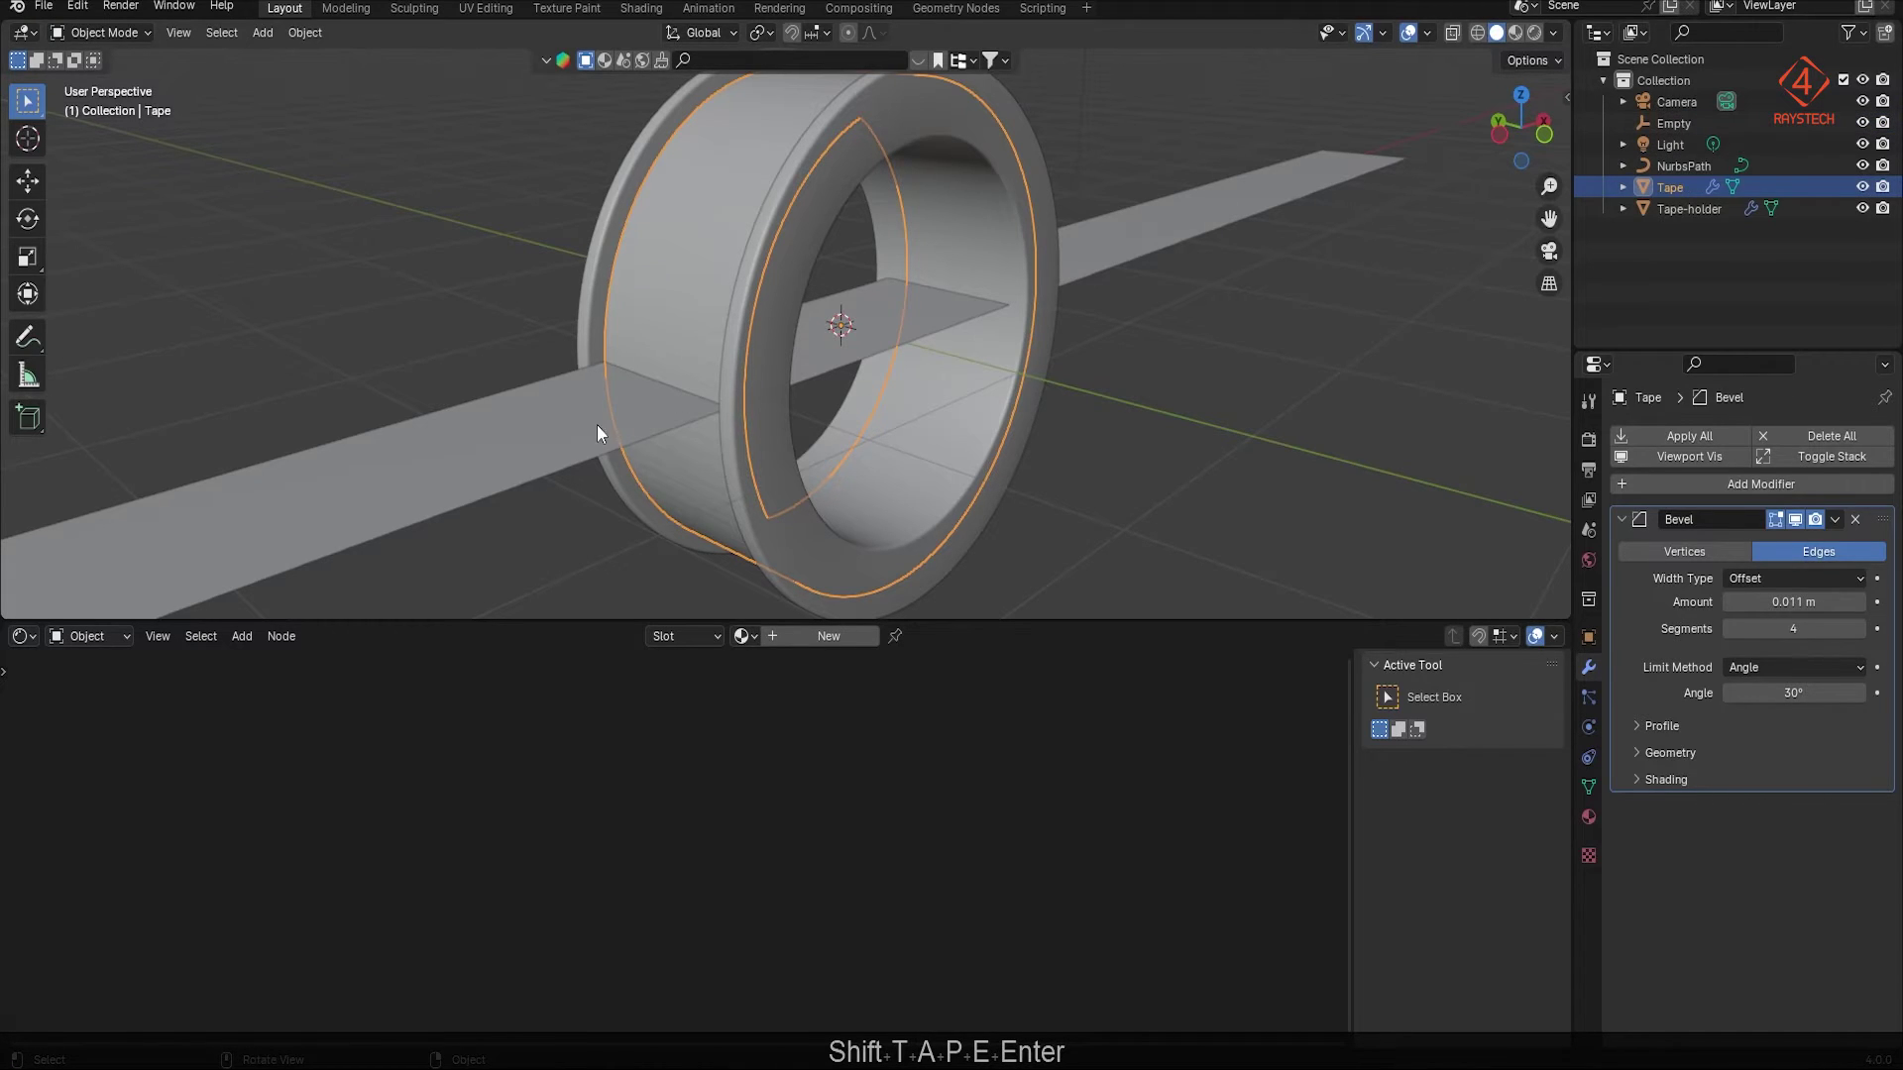
pyautogui.click(1703, 165)
pyautogui.doubleClick(1703, 166)
pyautogui.write('Tape-roll')
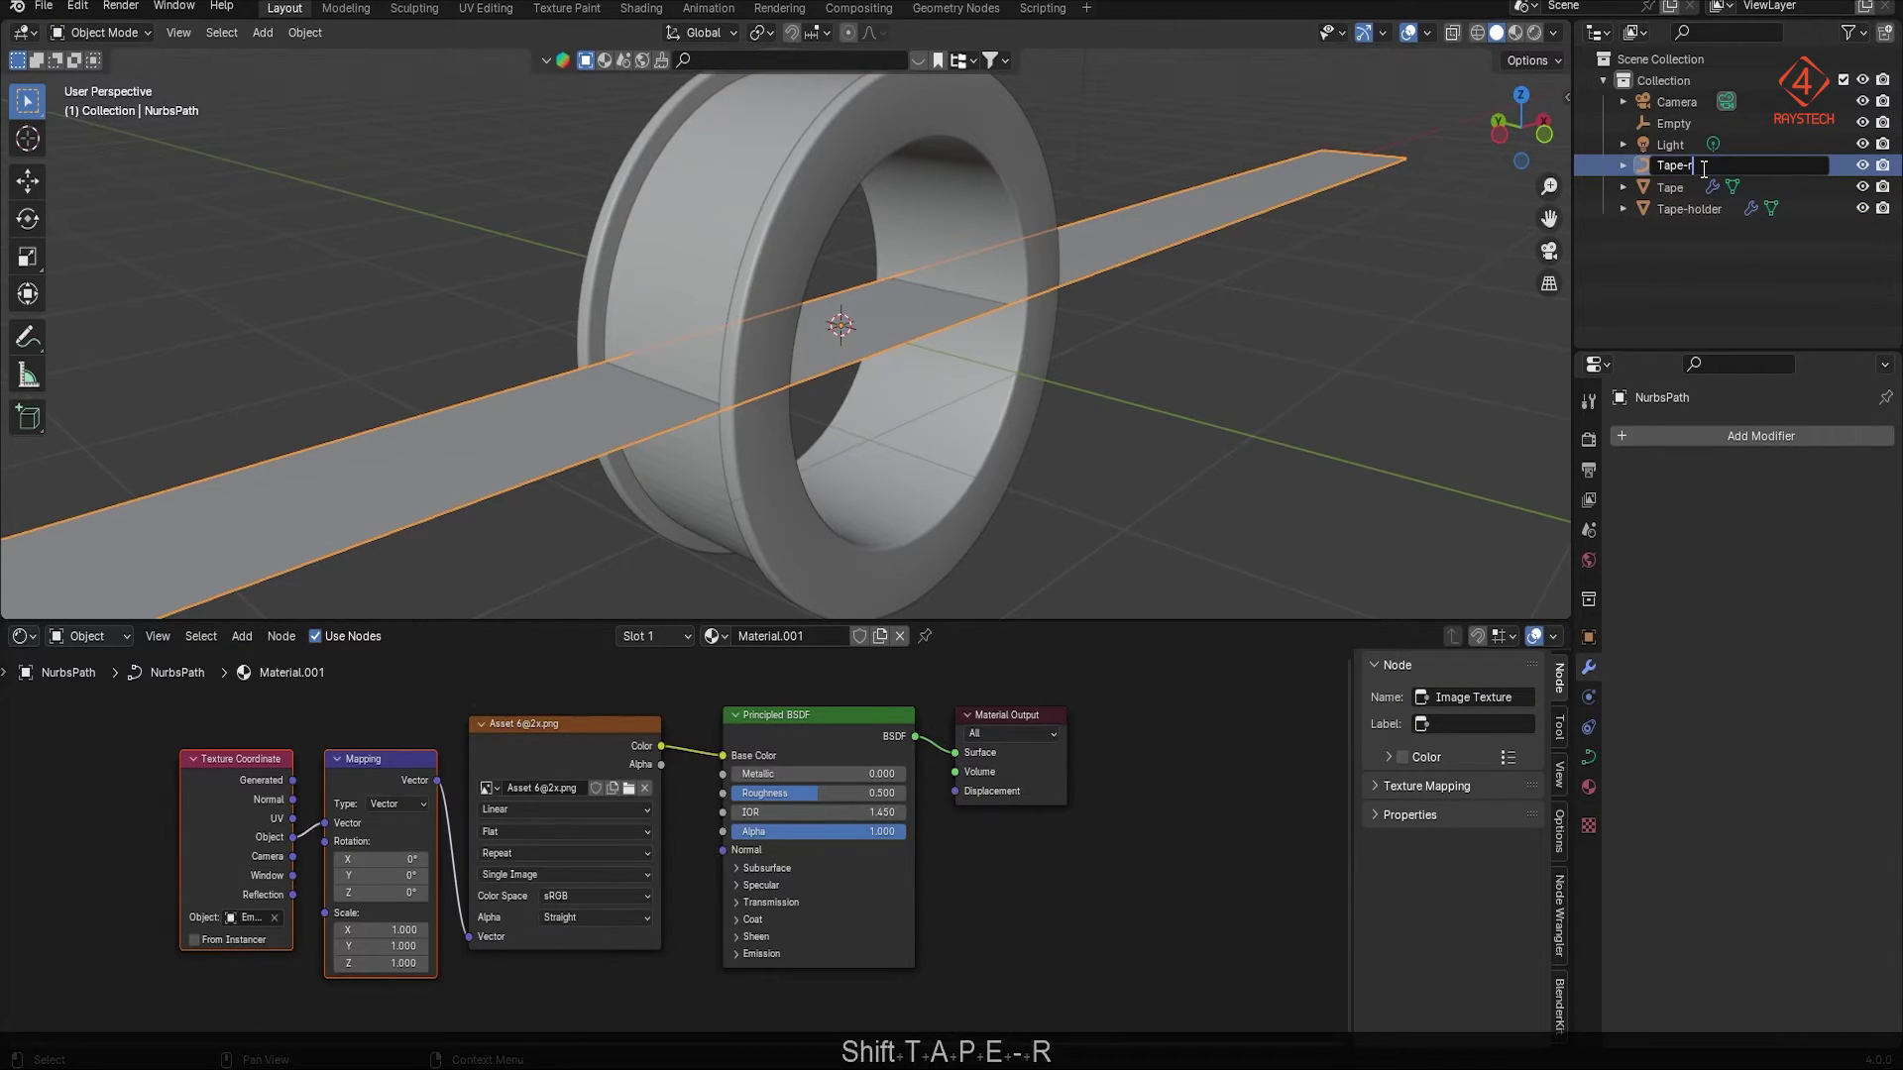
pyautogui.press('Return')
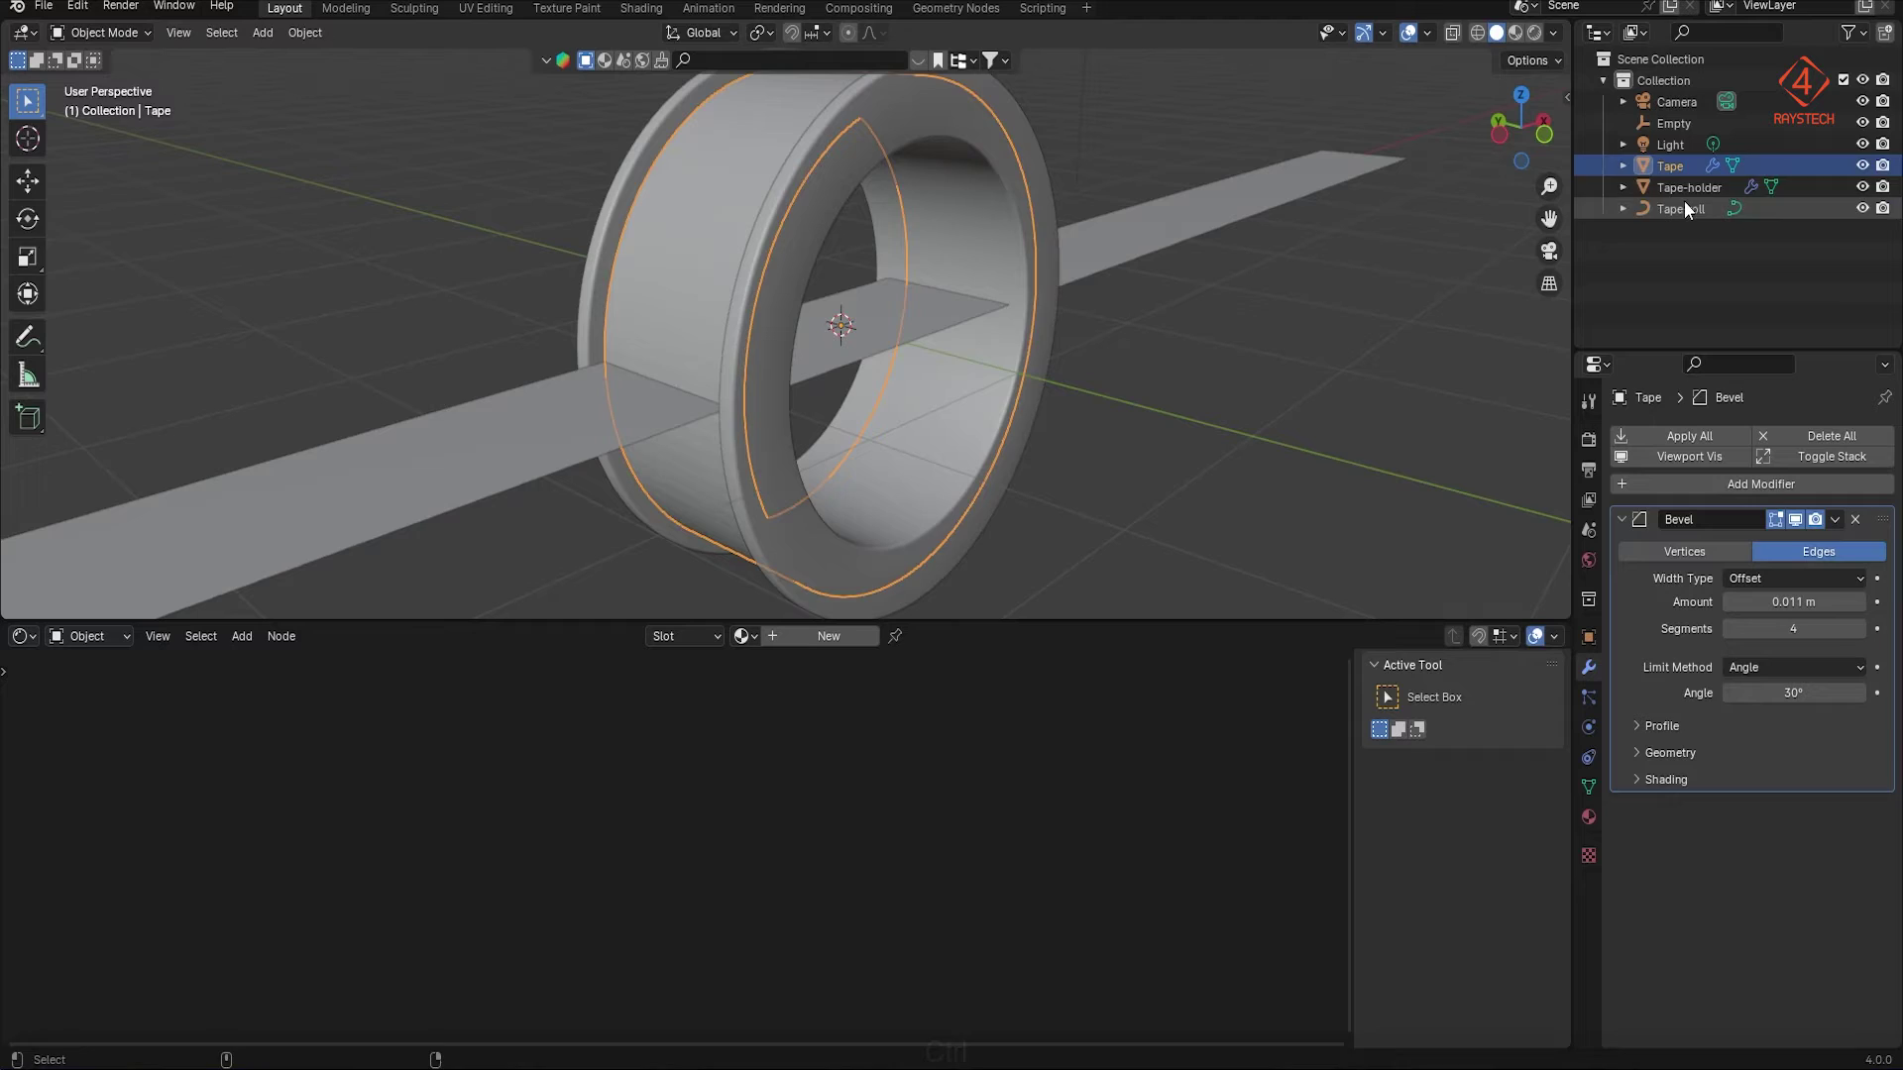
# Step: Parent Tape to Tape-holder using Object (Keep Transform)
pyautogui.keyDown('ctrl'); pyautogui.click(1684, 188); pyautogui.keyUp('ctrl')
pyautogui.hotkey('ctrl', 'p')
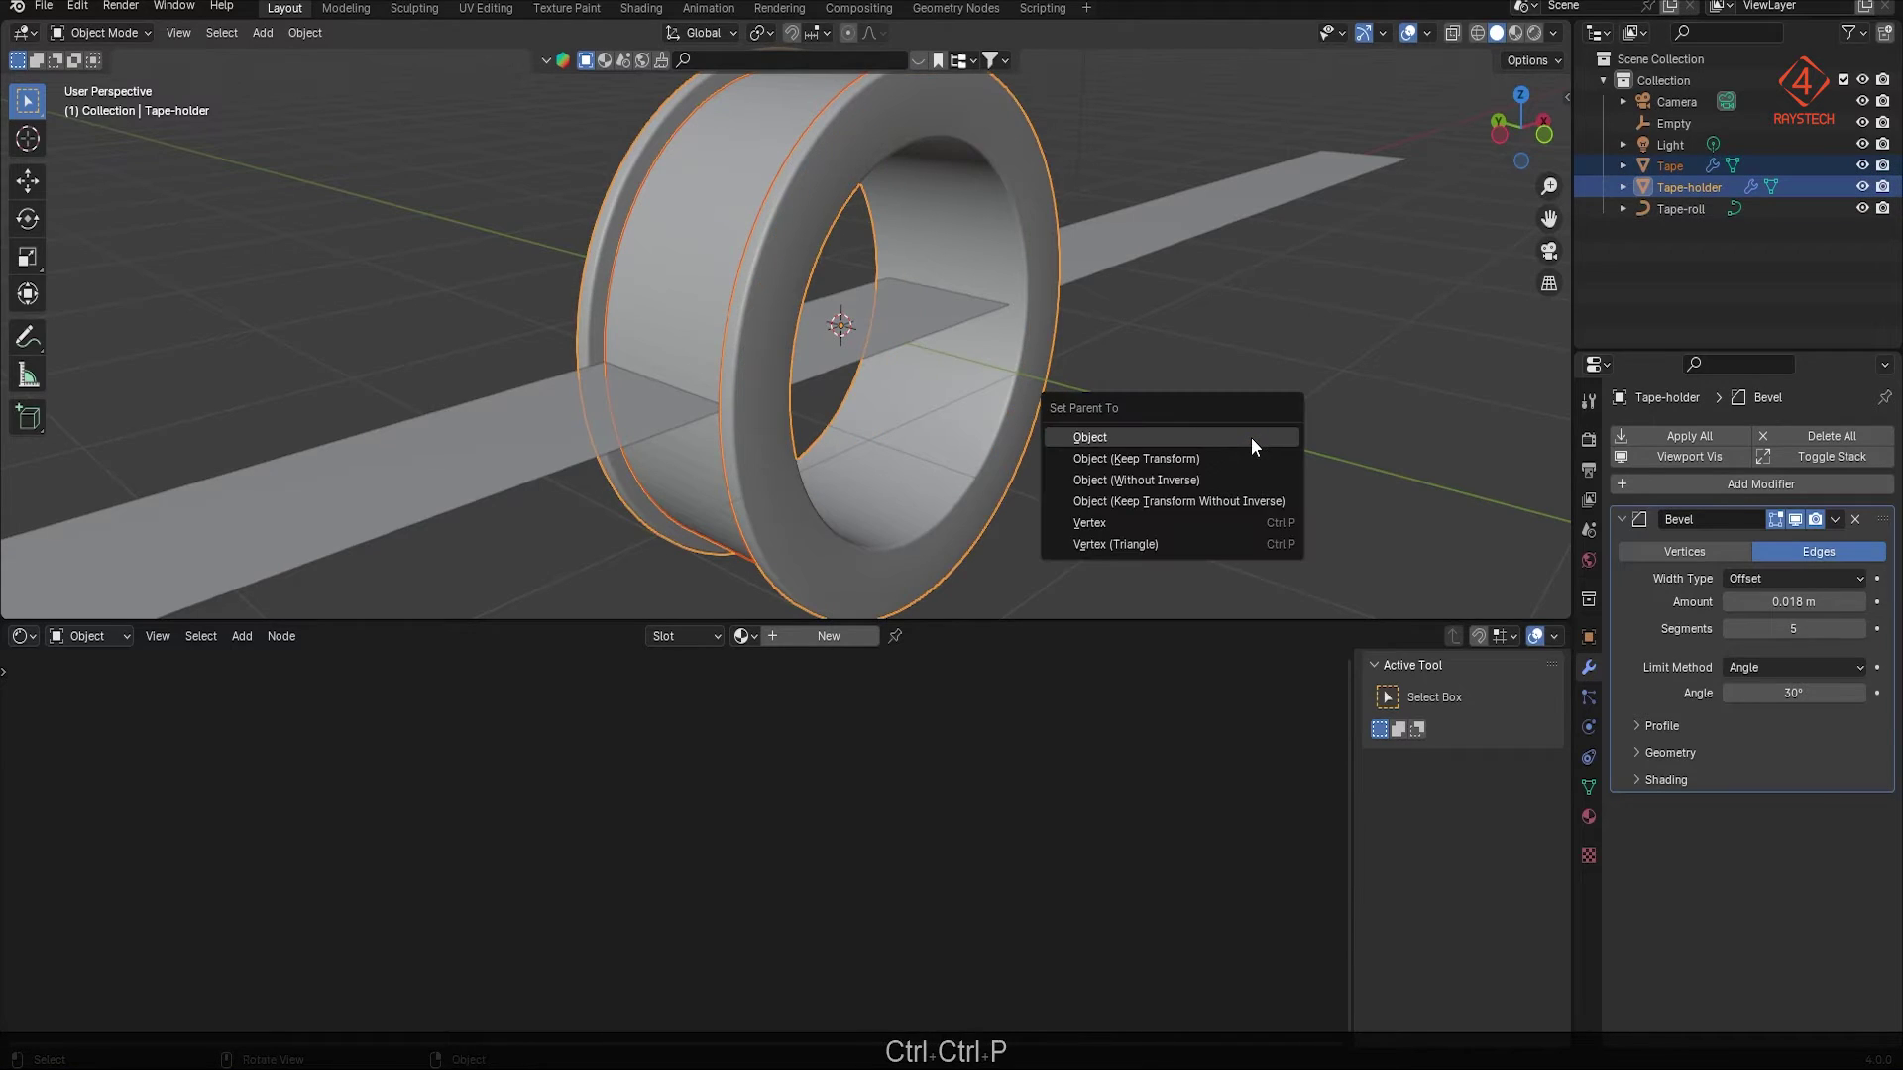
pyautogui.click(1193, 457)
pyautogui.click(1680, 218)
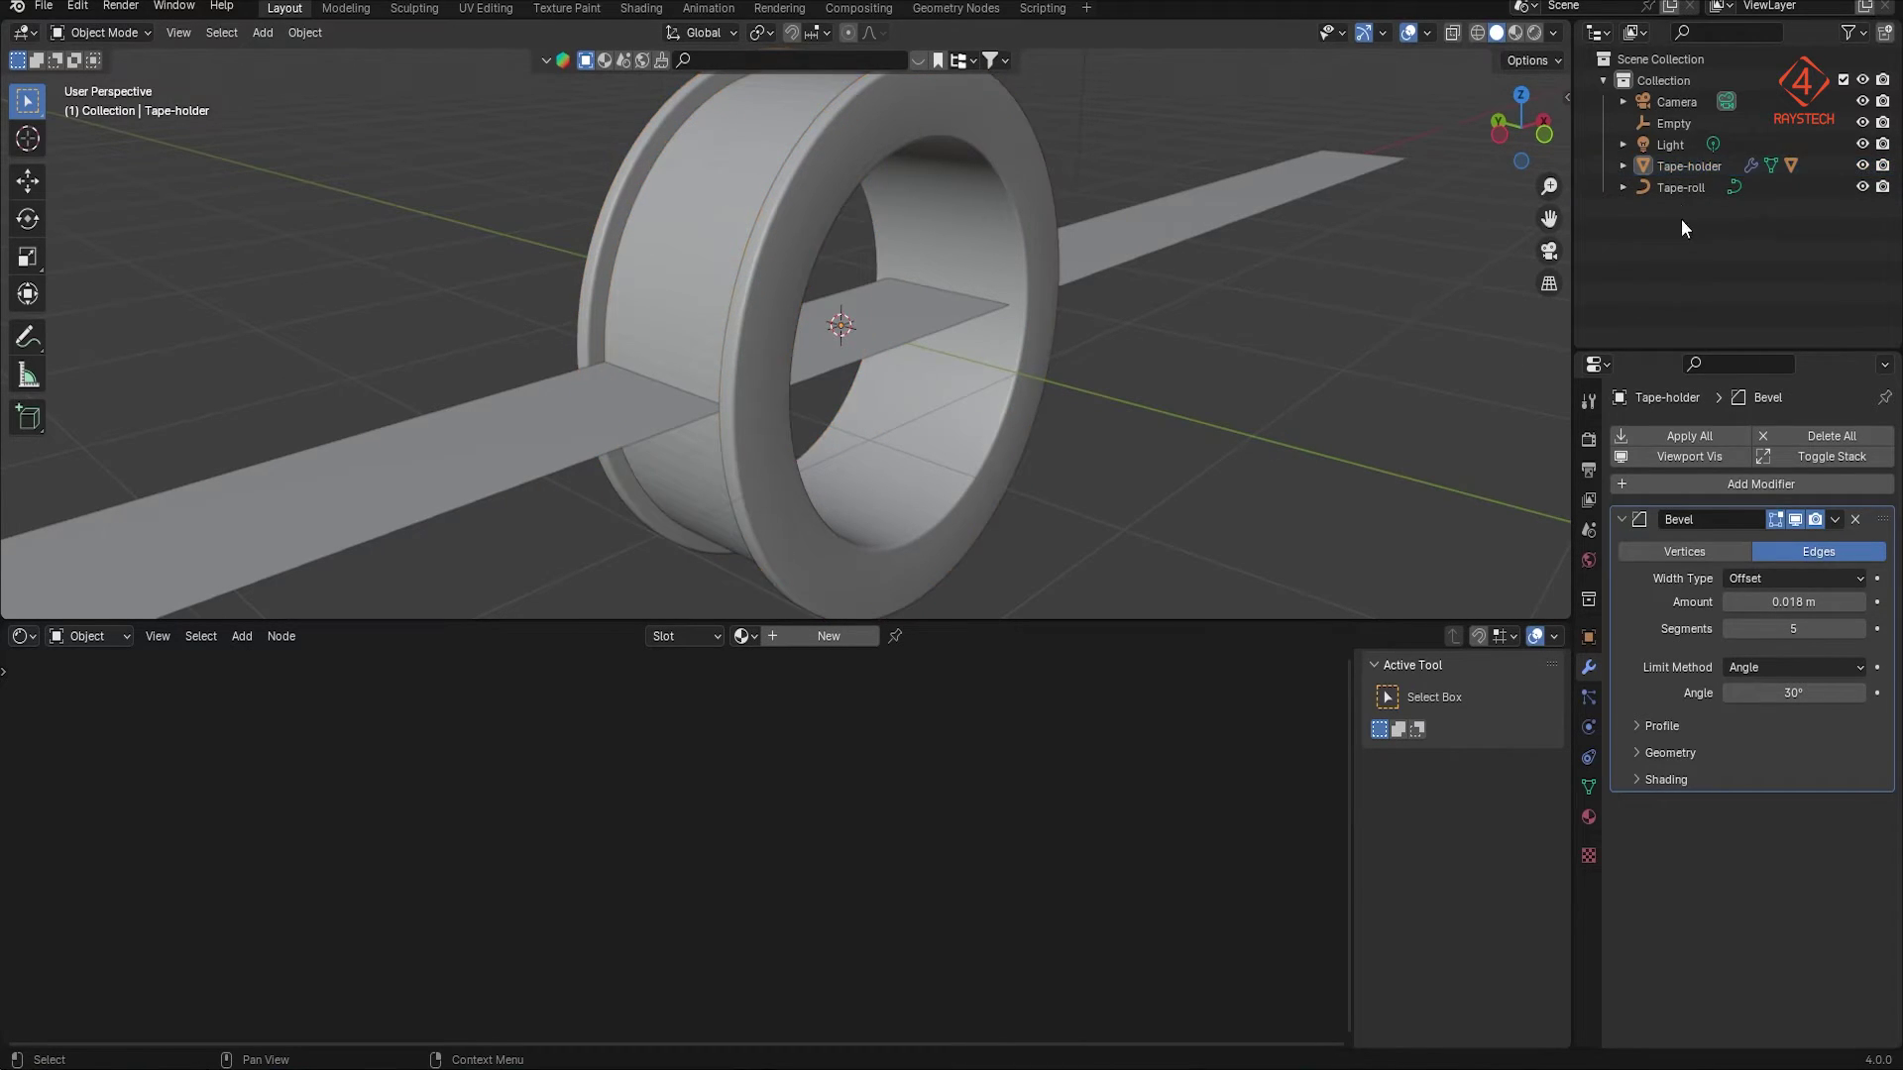
pyautogui.click(1685, 166)
pyautogui.press('g')
pyautogui.press('Escape')
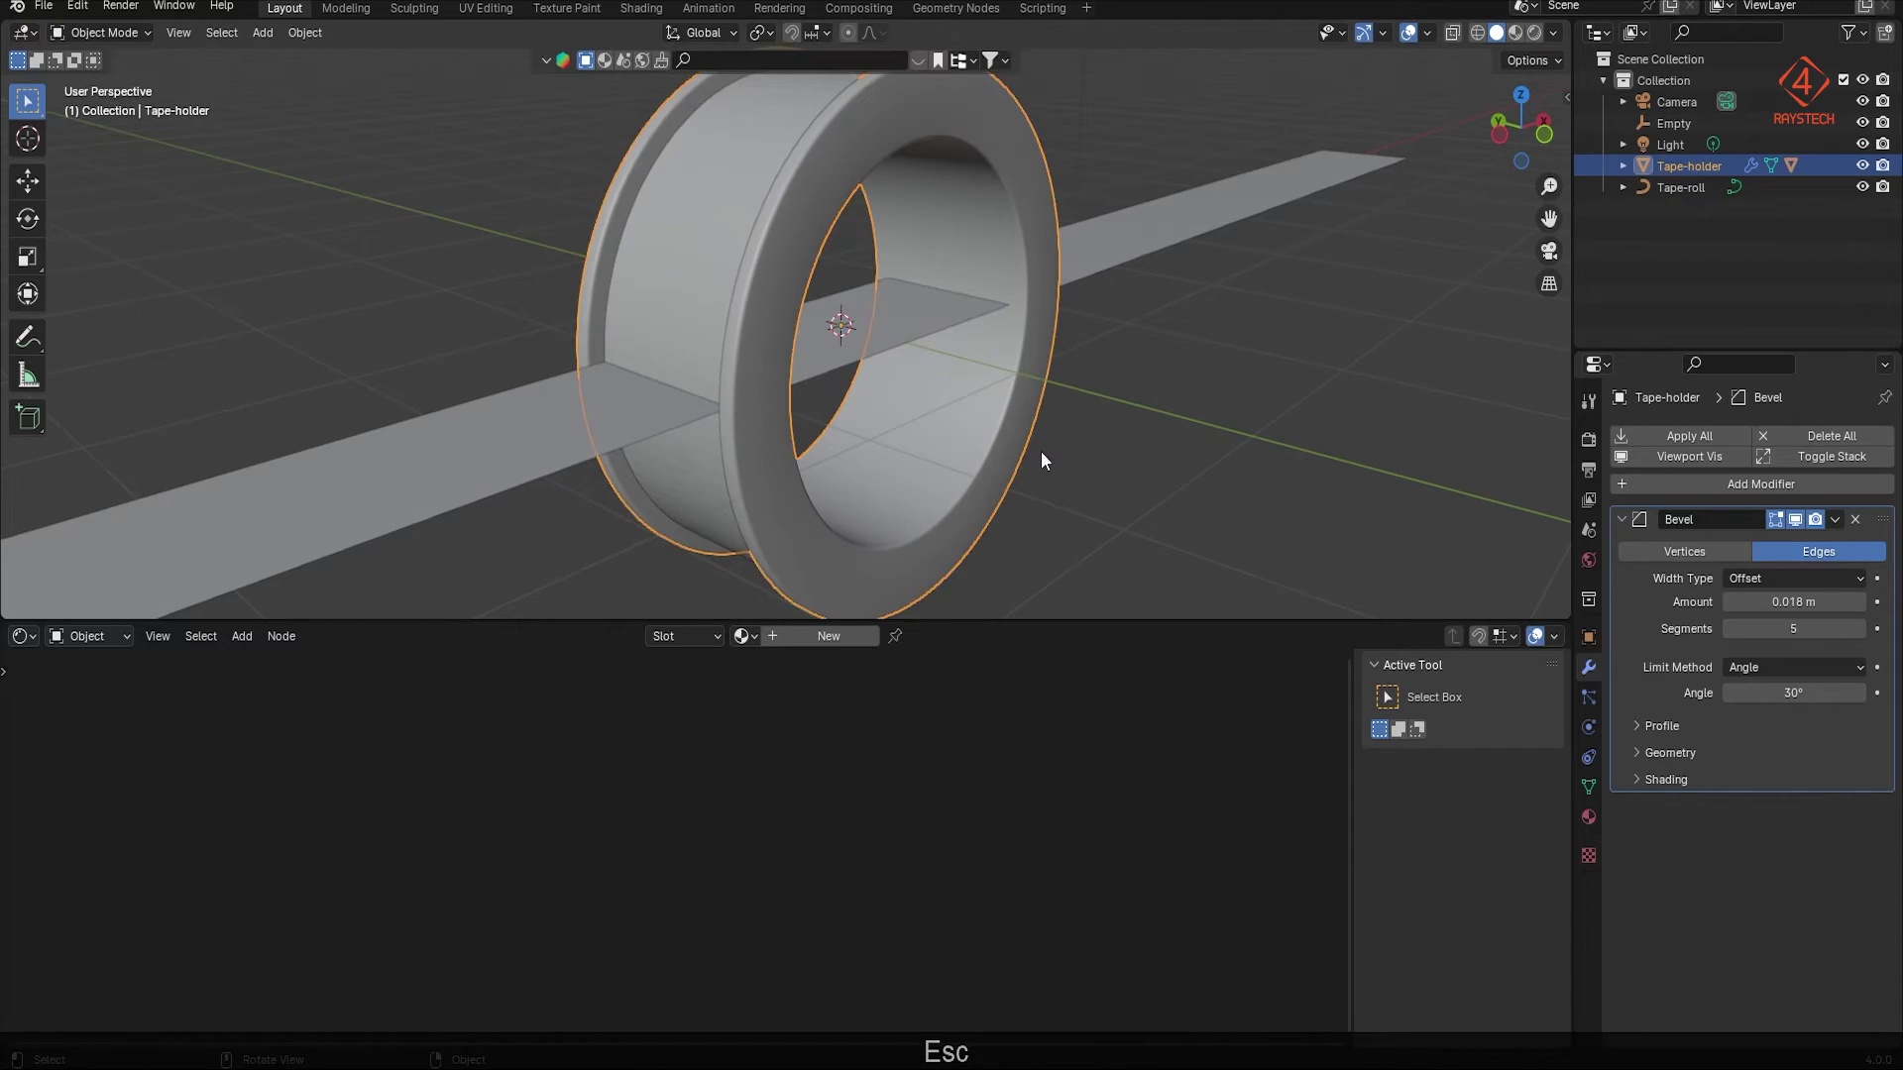
pyautogui.keyDown('shift'); pyautogui.moveTo(1003, 464); pyautogui.dragTo(1028, 392, button='middle'); pyautogui.keyUp('shift')
# Step: Give the Tape ring a new material, Material.002, viewed in material preview shading
pyautogui.click(1750, 222)
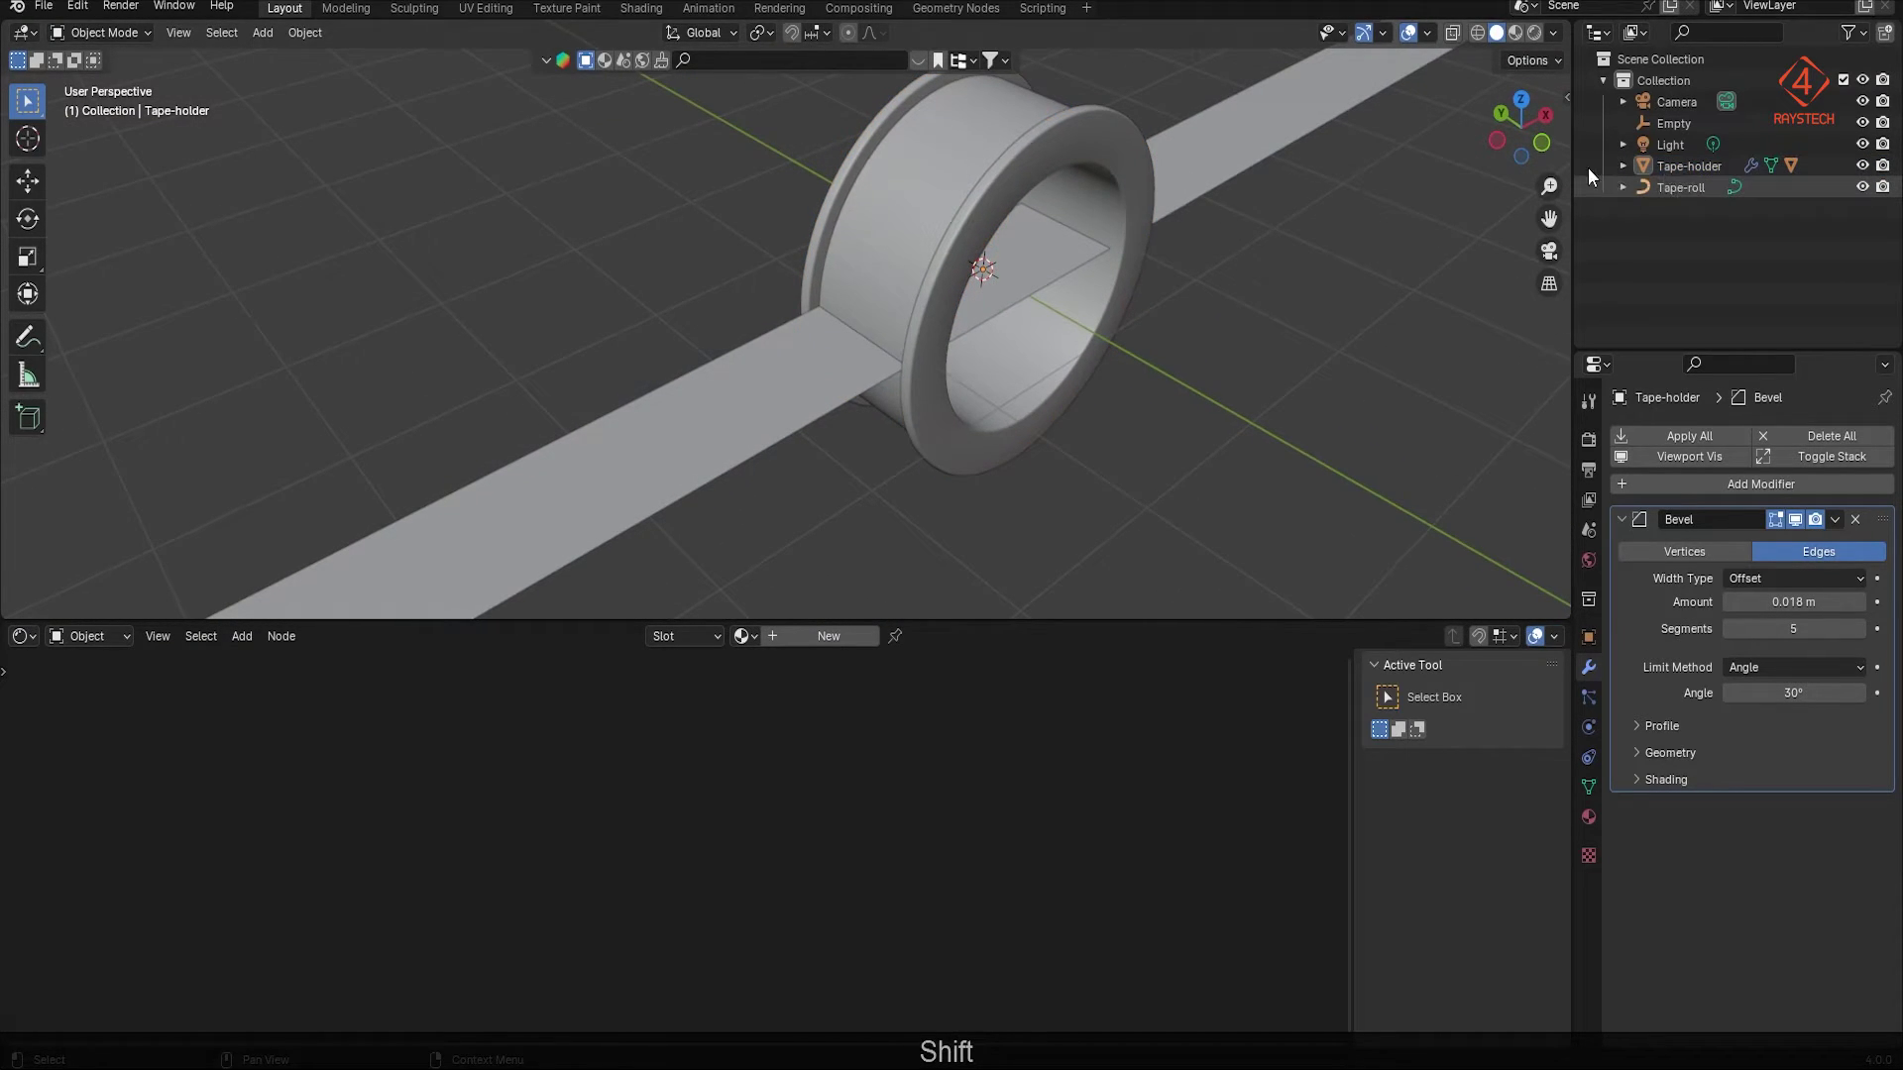
pyautogui.click(1516, 32)
pyautogui.moveTo(1175, 388); pyautogui.dragTo(1120, 371, button='middle')
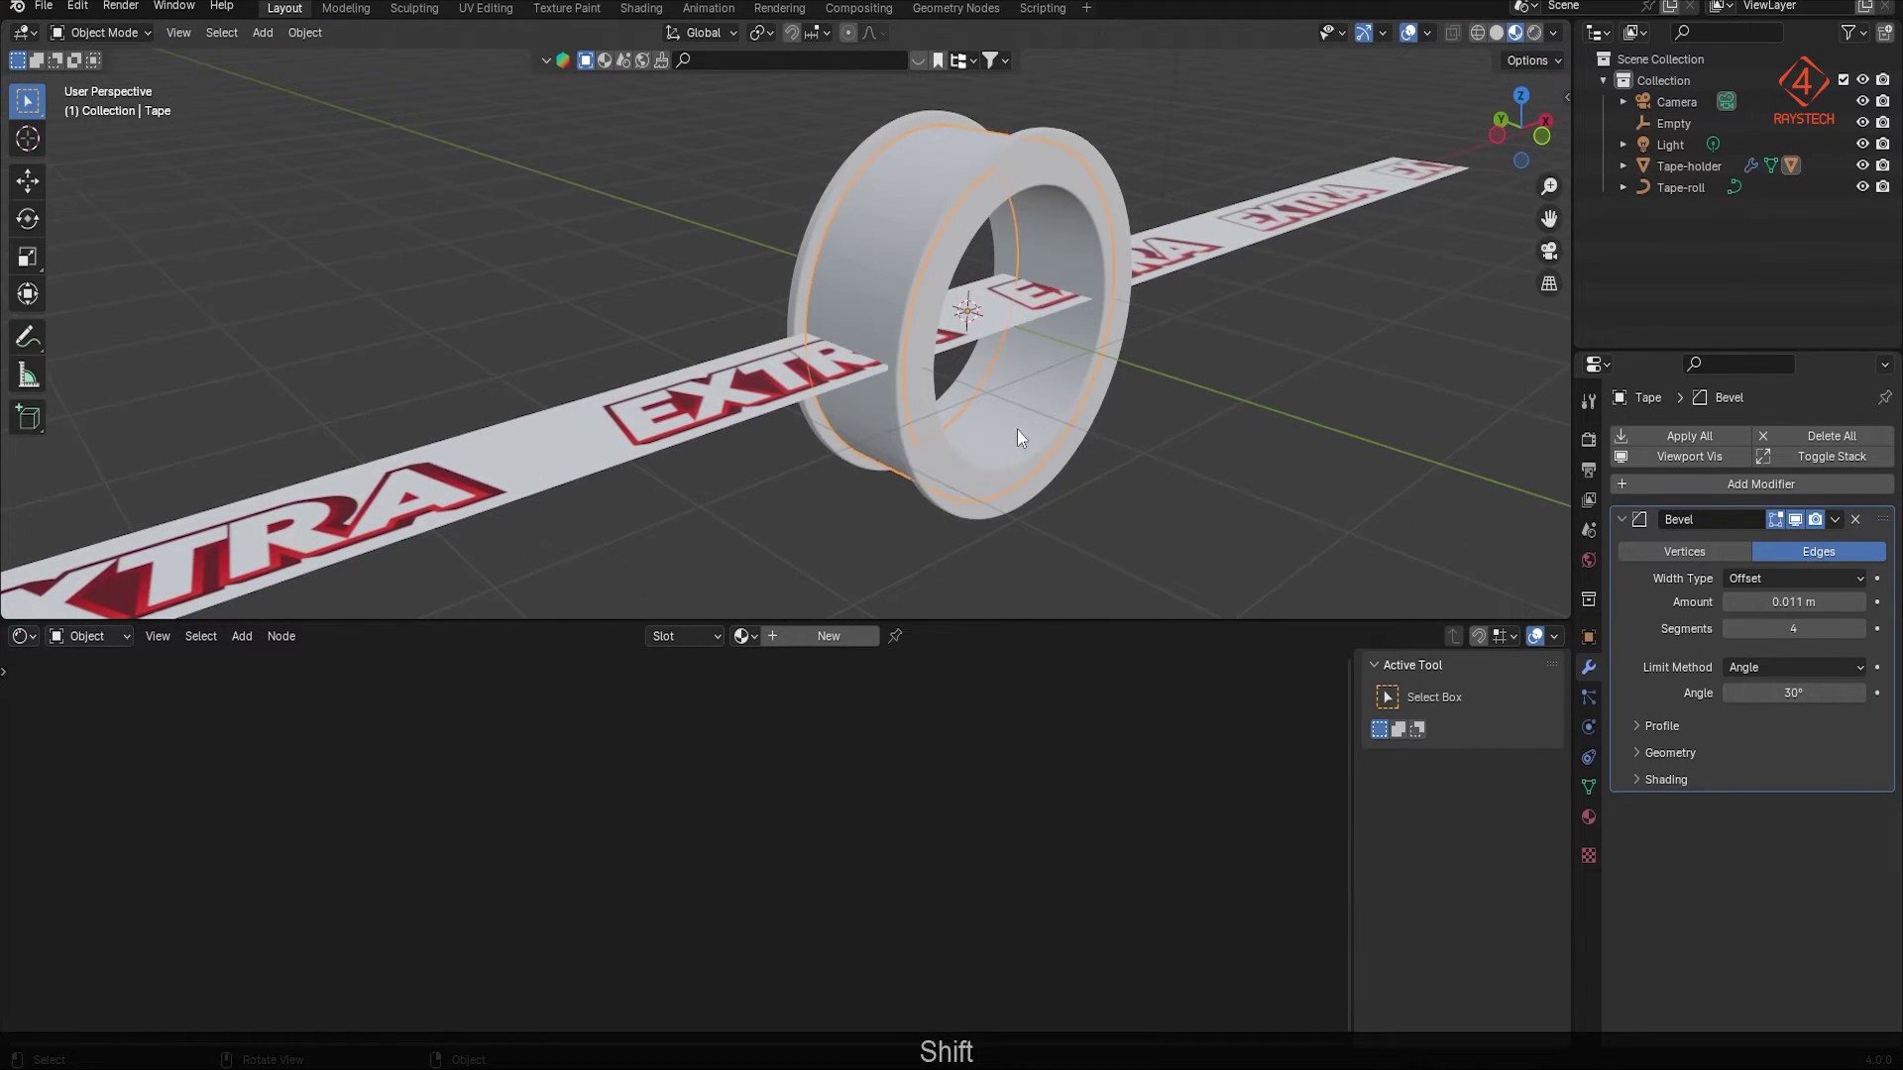
pyautogui.click(1589, 817)
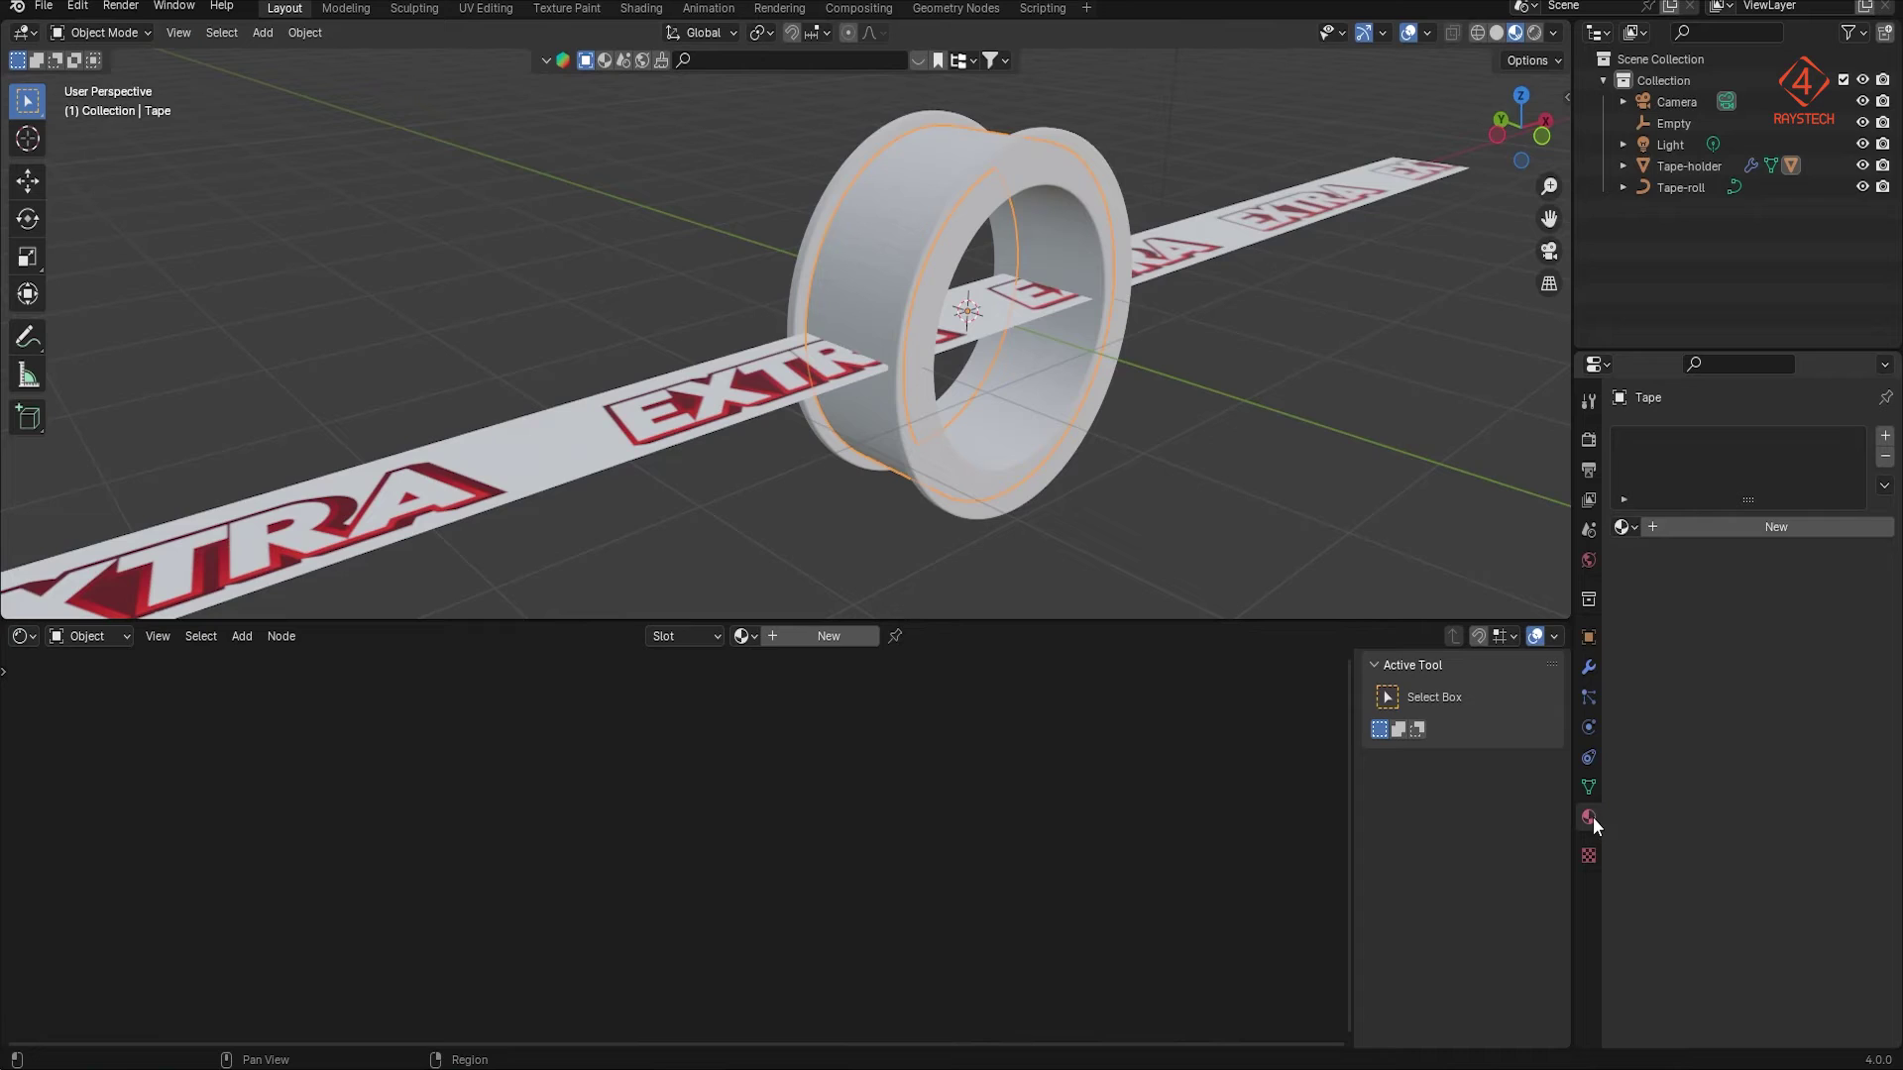
pyautogui.click(1770, 527)
pyautogui.moveTo(981, 886); pyautogui.dragTo(1115, 900, button='middle')
pyautogui.moveTo(976, 1058)
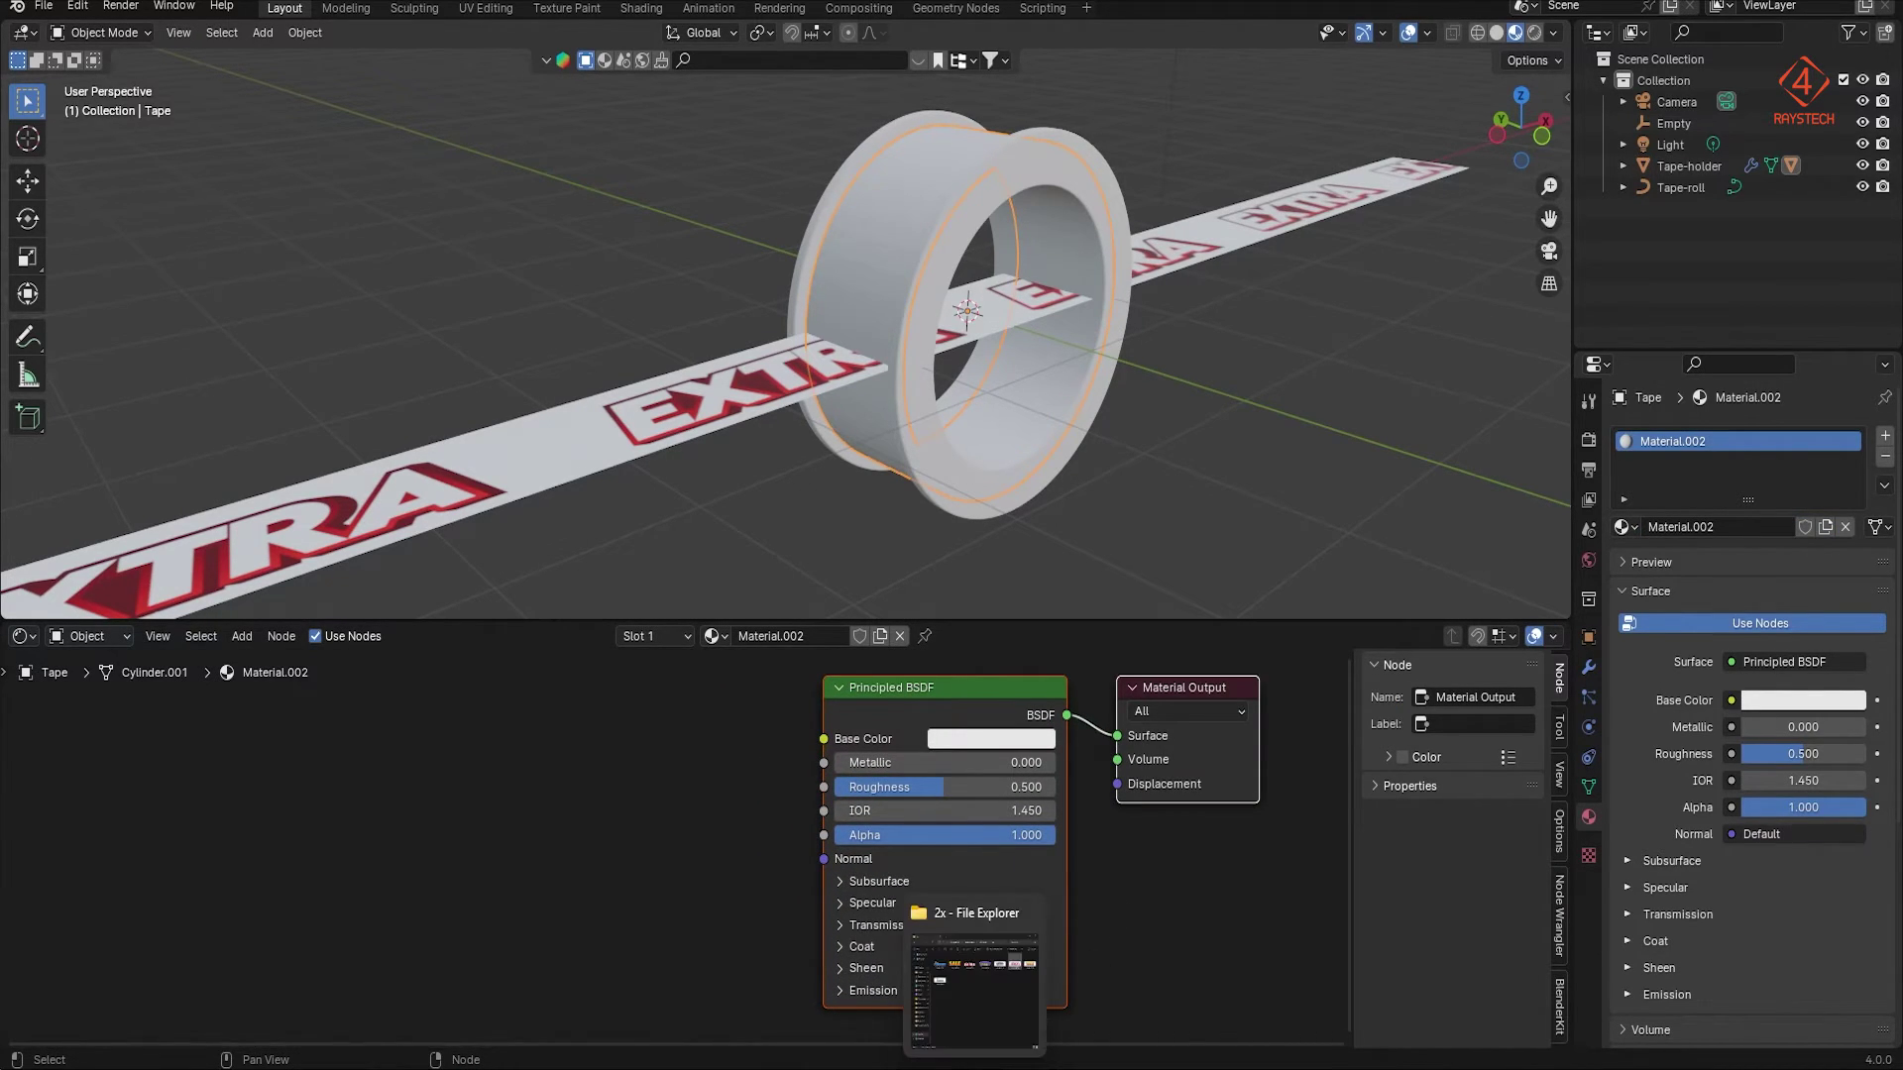
pyautogui.click(685, 438)
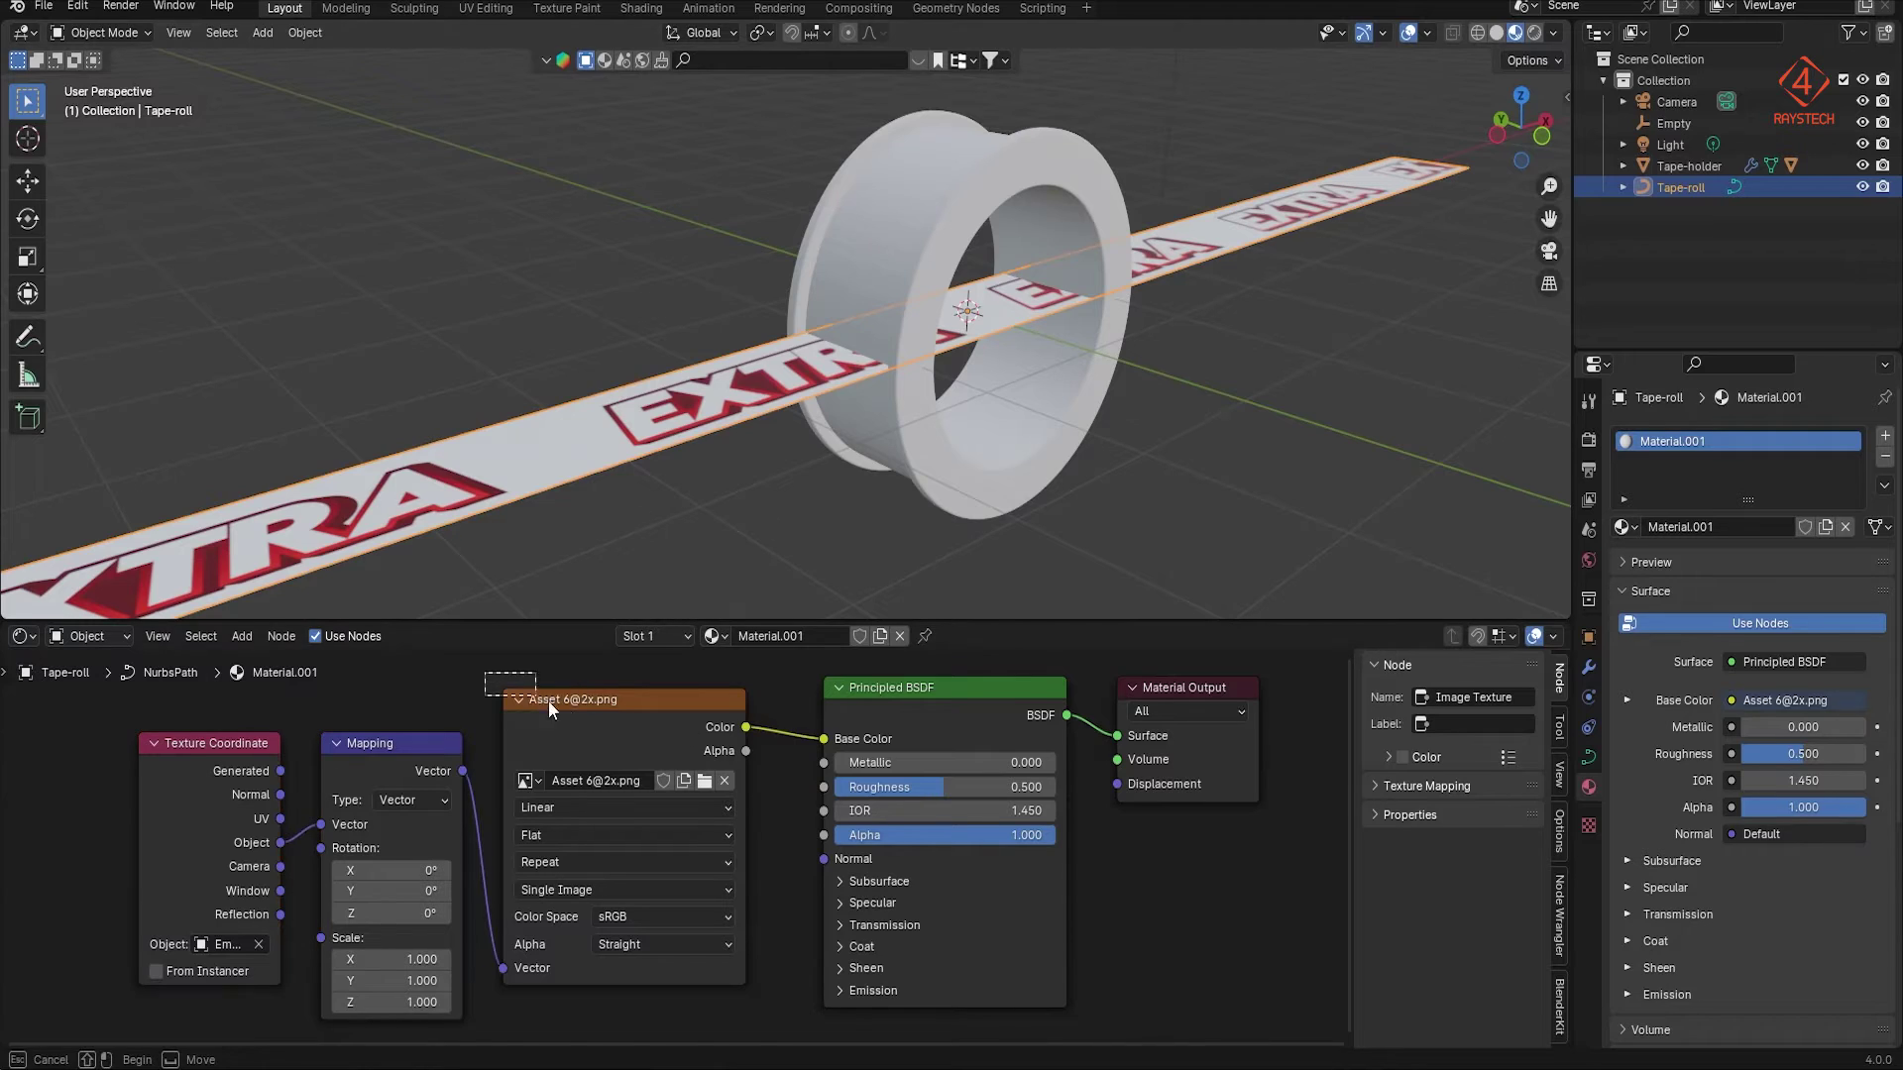
pyautogui.click(587, 733)
pyautogui.hotkey('ctrl', 'c')
pyautogui.click(872, 234)
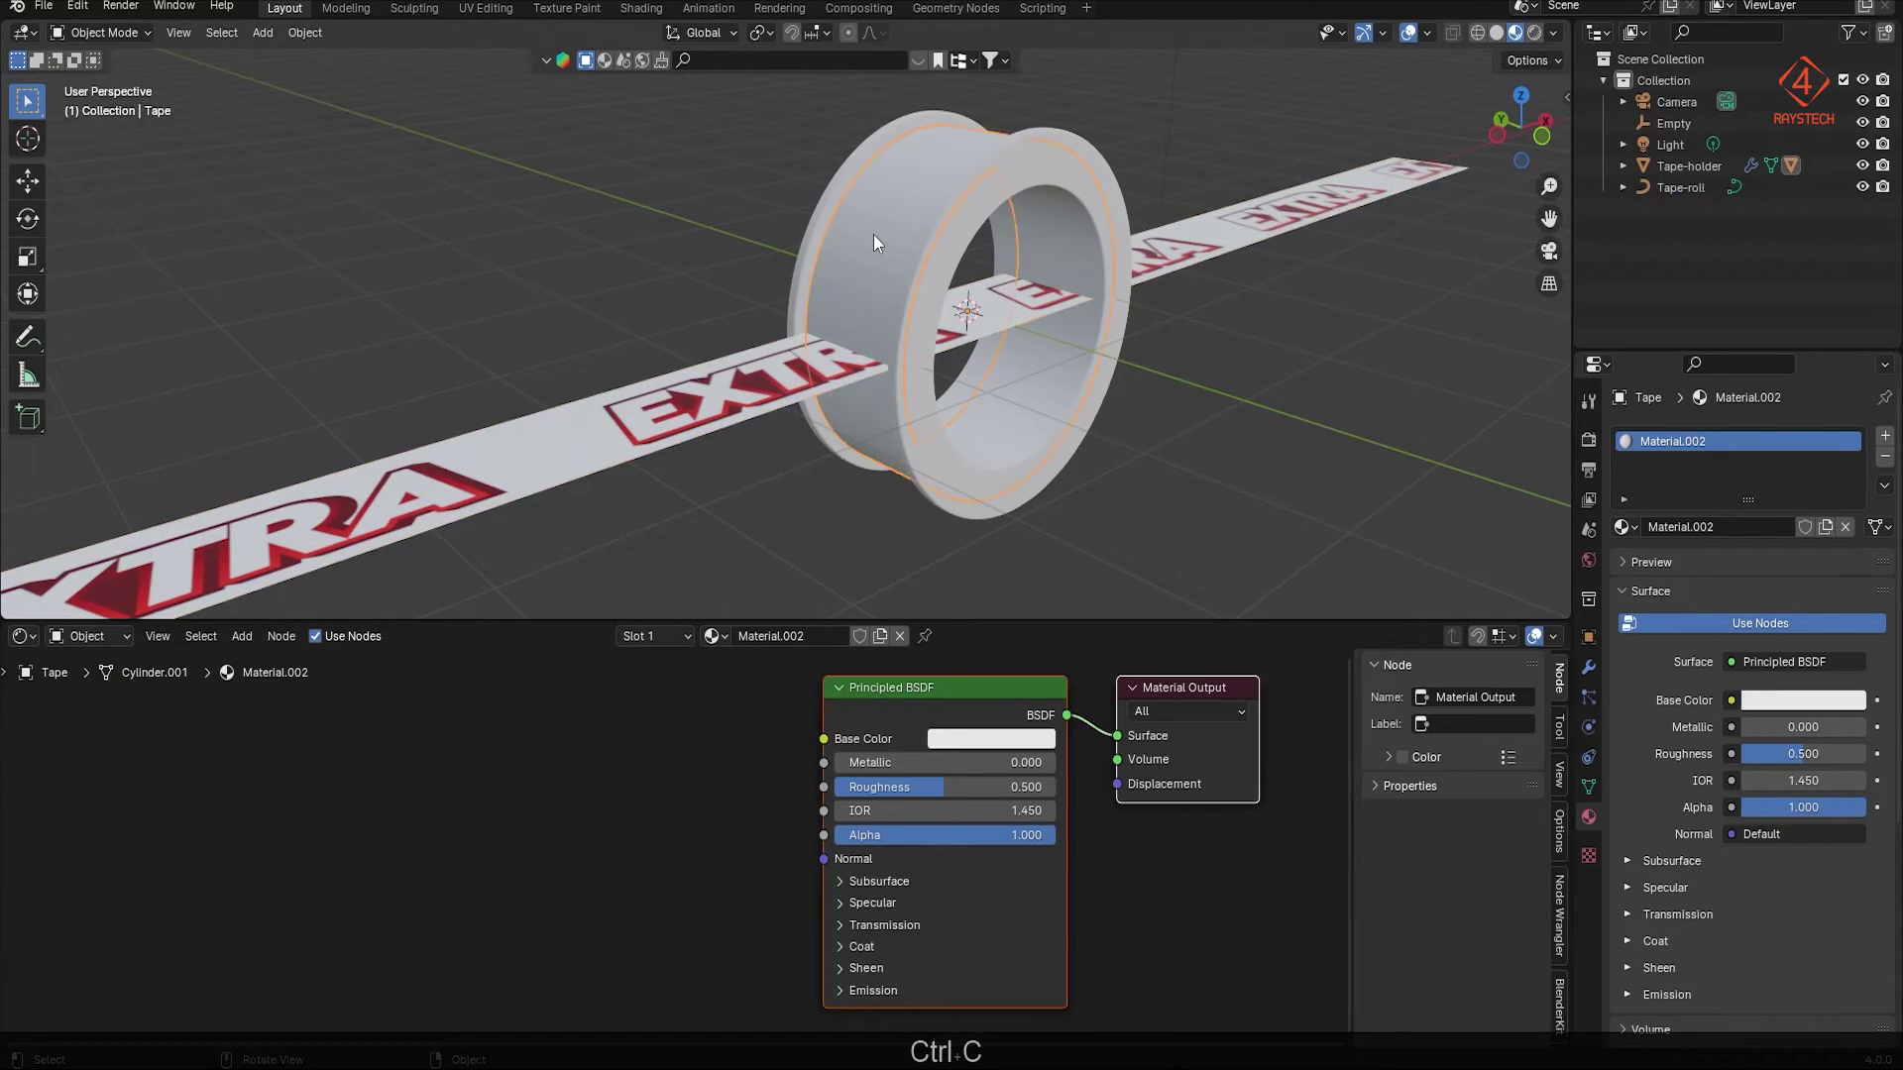
pyautogui.hotkey('ctrl', 'v')
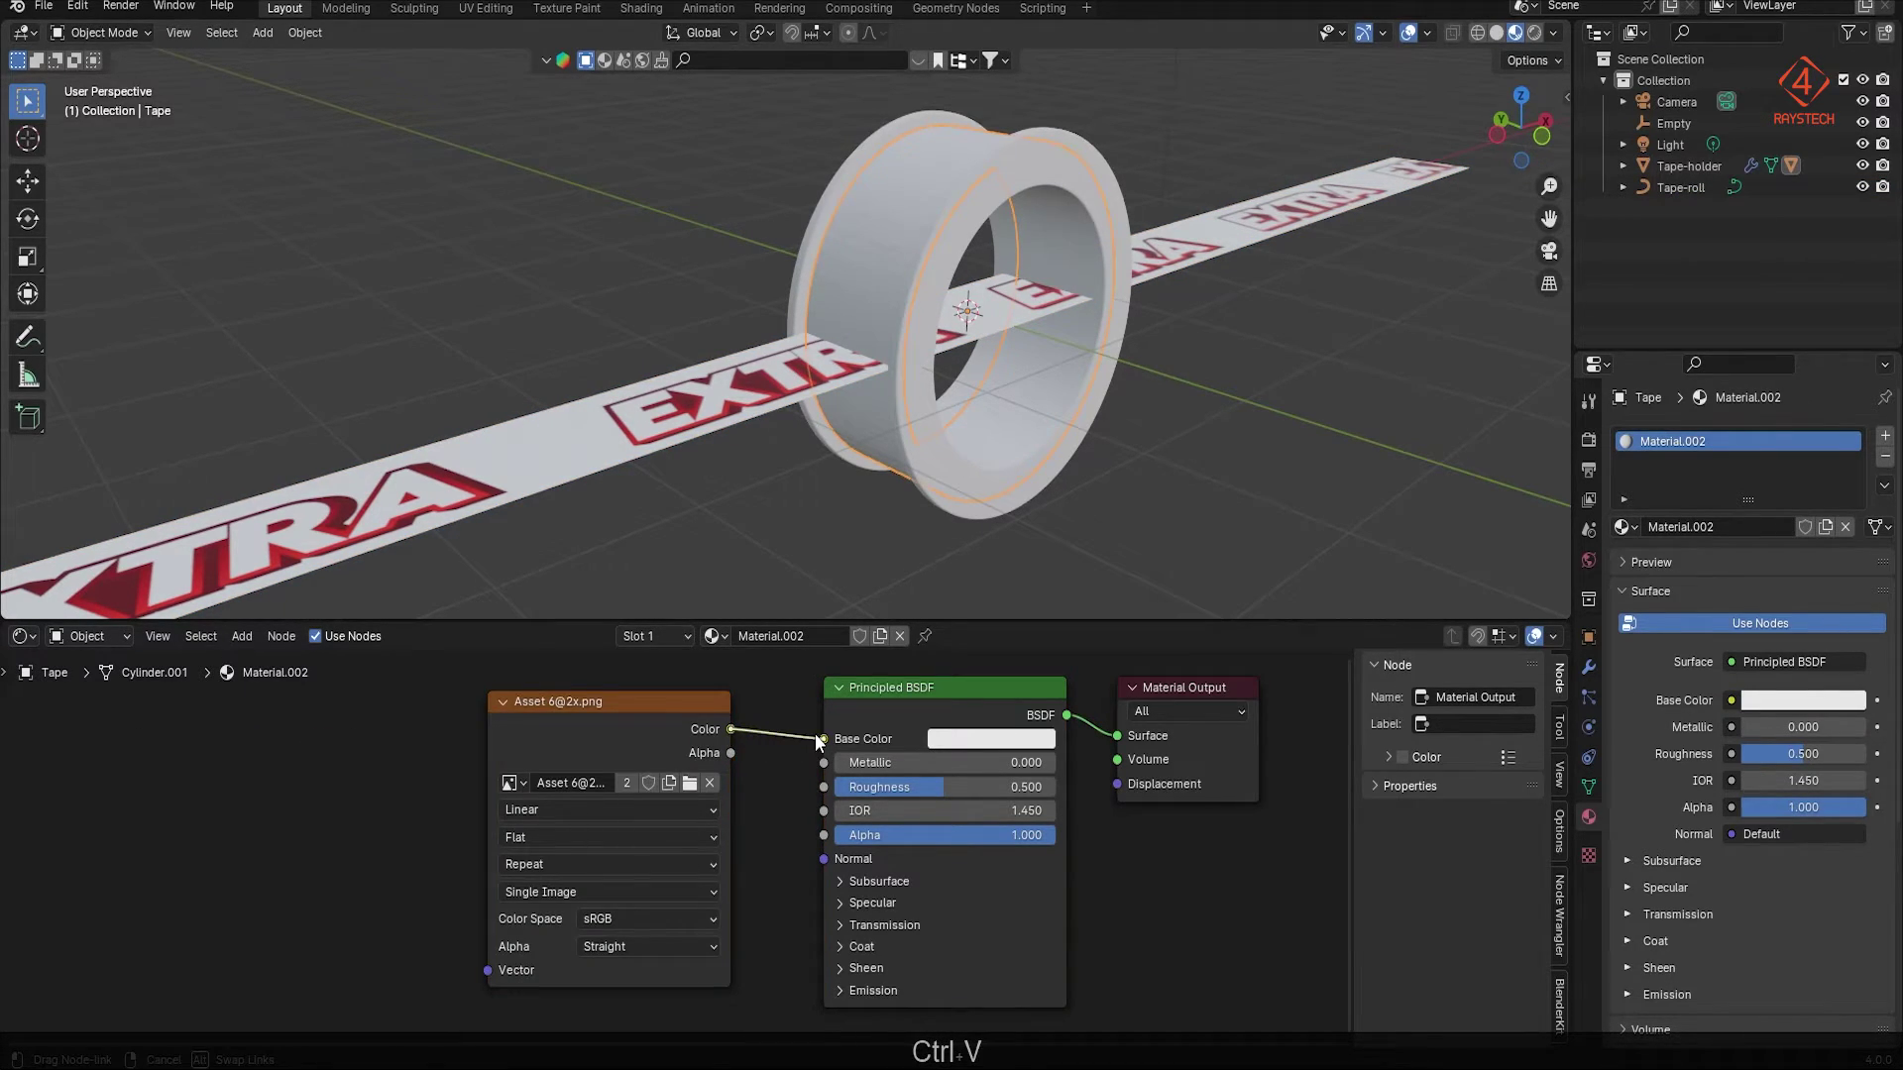
pyautogui.moveTo(819, 743); pyautogui.dragTo(822, 739)
# Step: Select all of the Tape's faces in Edit Mode and split the viewport in two
pyautogui.hotkey('ctrl', 'z')
pyautogui.hotkey('ctrl', 'z')
pyautogui.hotkey('ctrl', 'z')
pyautogui.hotkey('ctrl', 'z')
pyautogui.hotkey('ctrl', 'z')
pyautogui.hotkey('ctrl', 'z')
pyautogui.hotkey('ctrl', 'z')
pyautogui.hotkey('ctrl', 'z')
pyautogui.hotkey('ctrl', 'z')
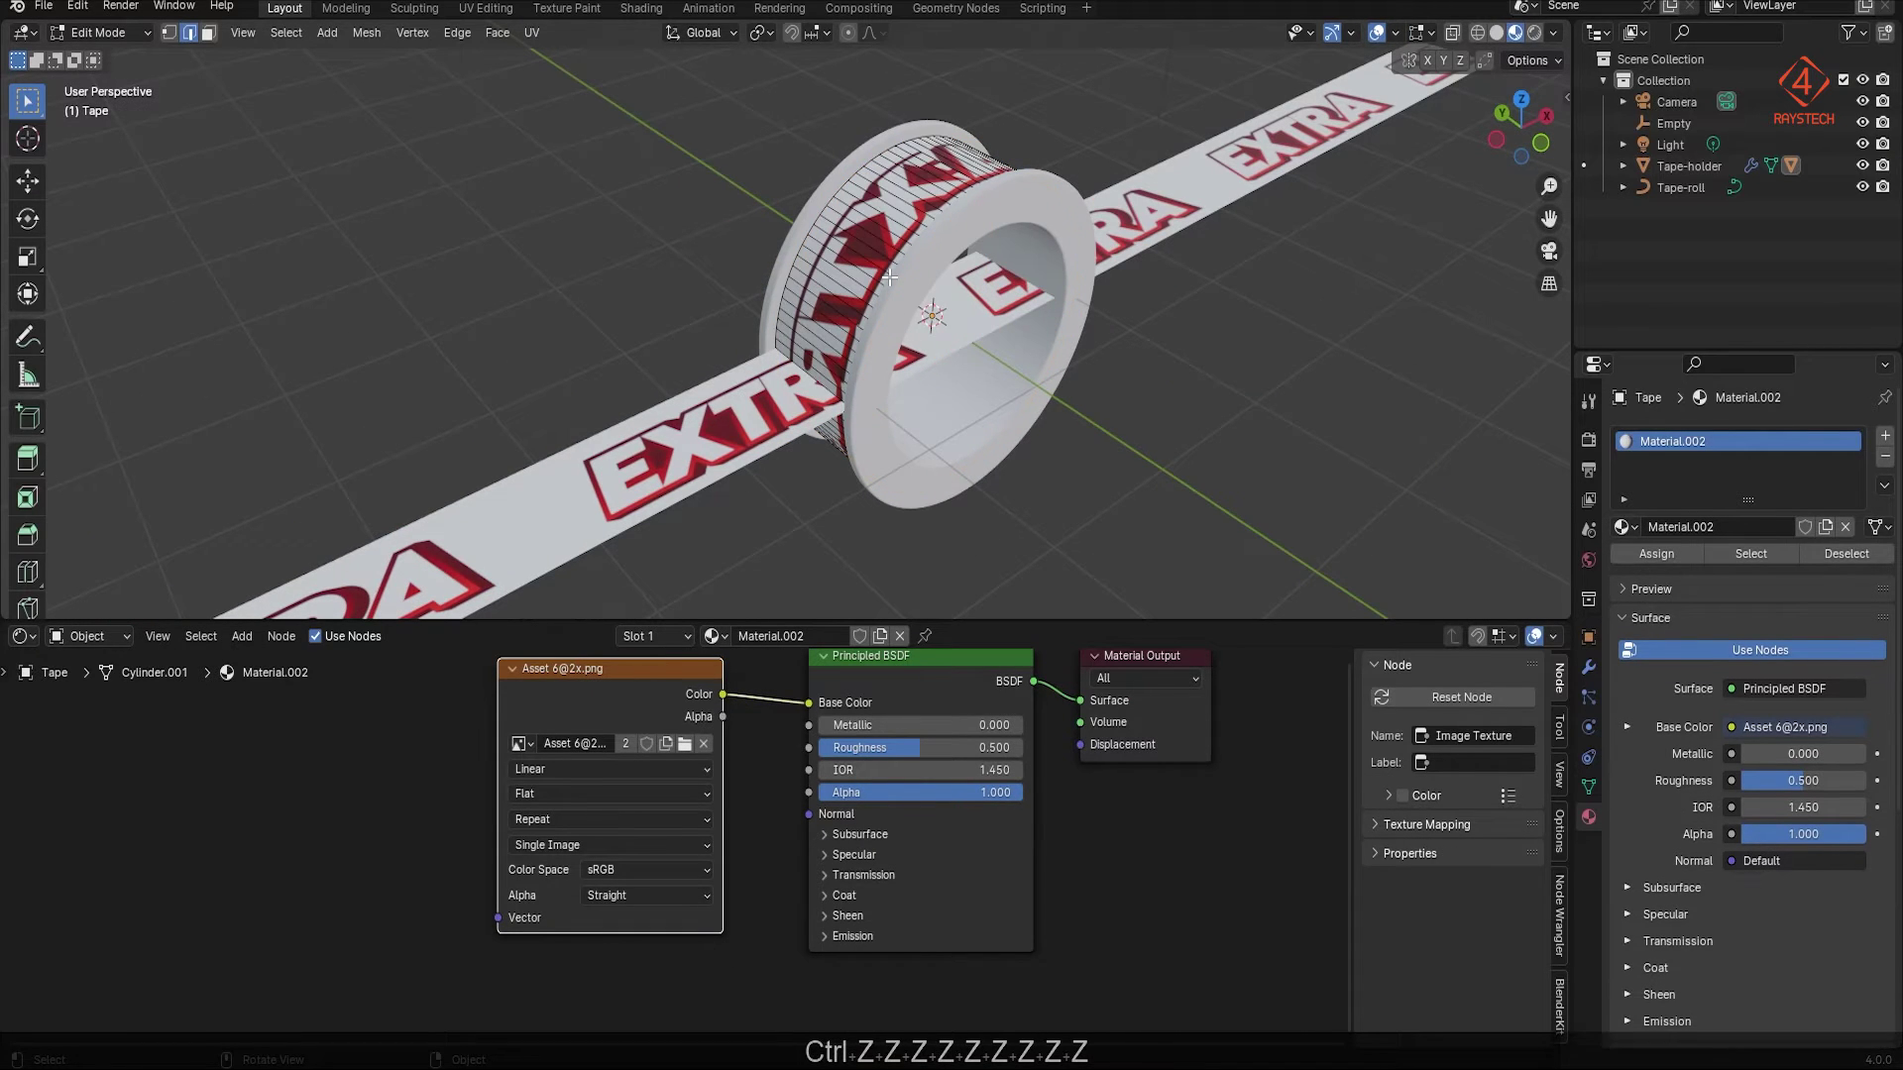
pyautogui.press('a')
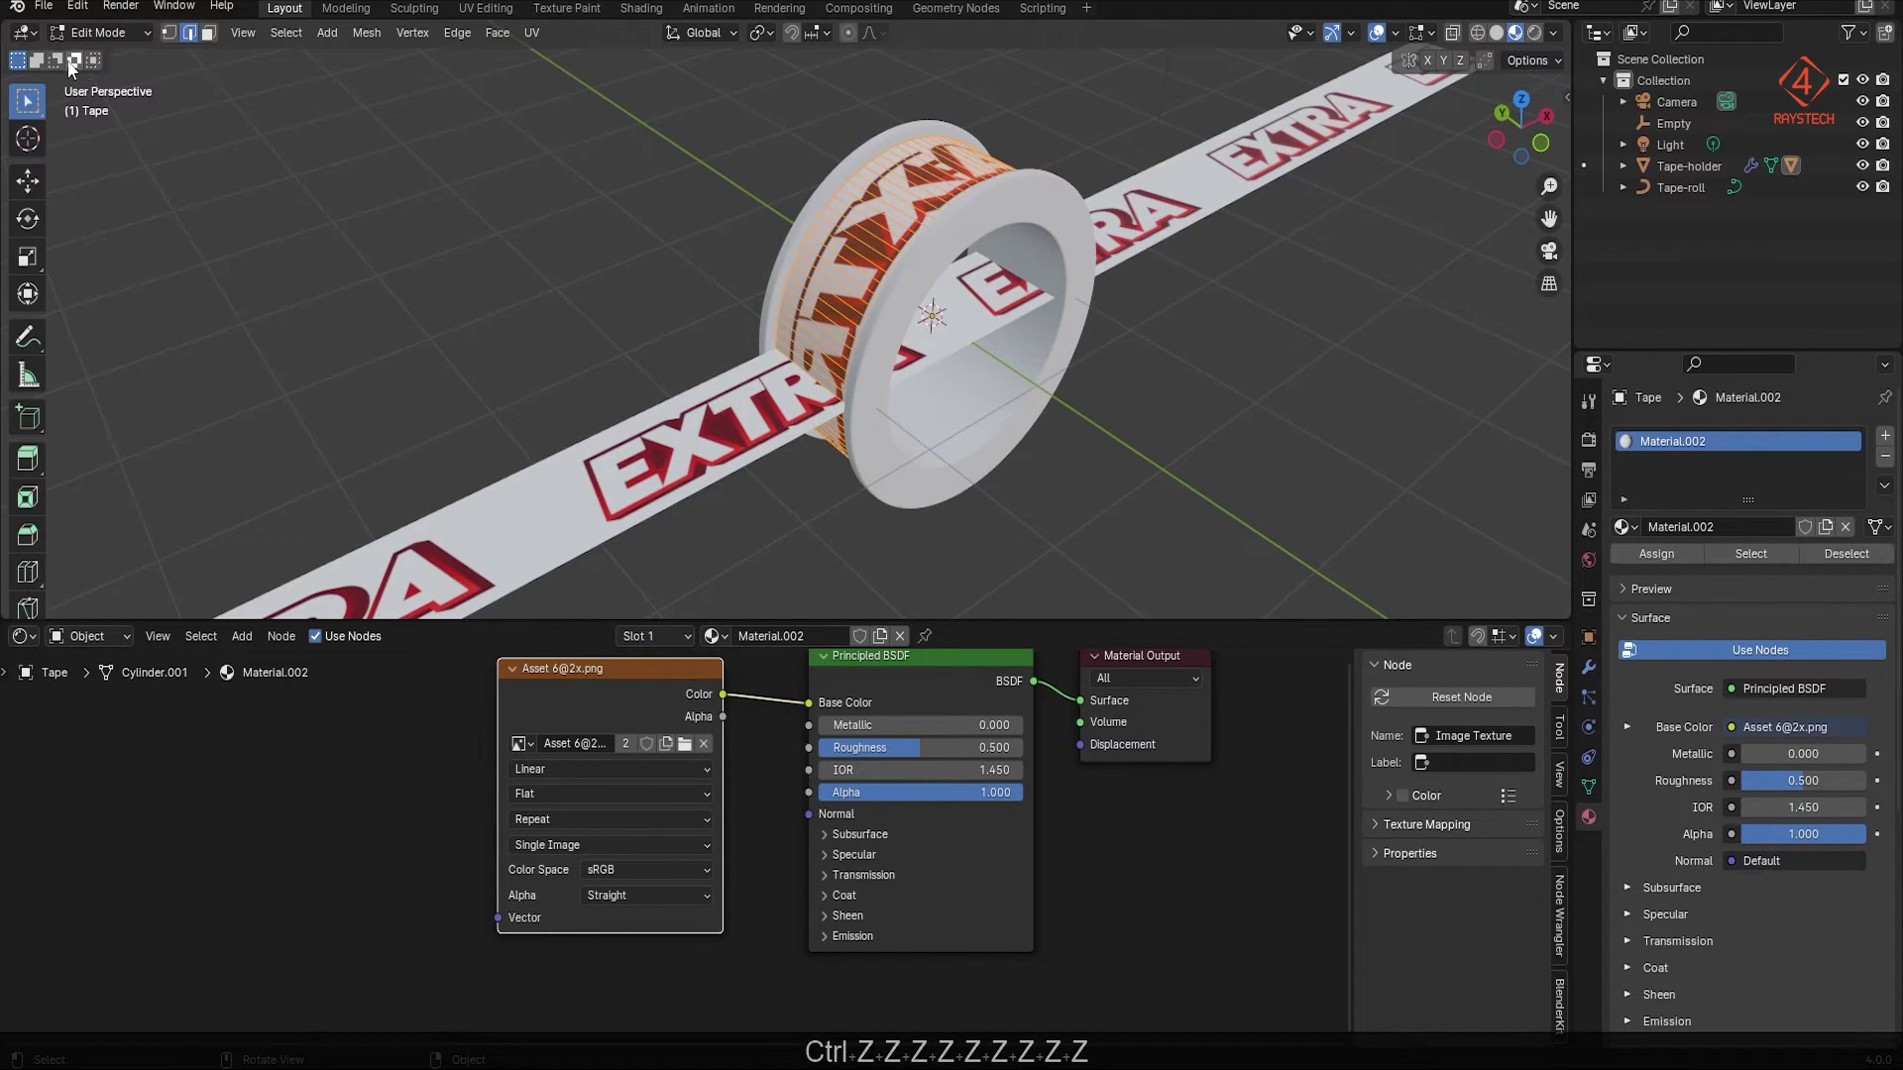
pyautogui.moveTo(4, 24); pyautogui.dragTo(693, 59)
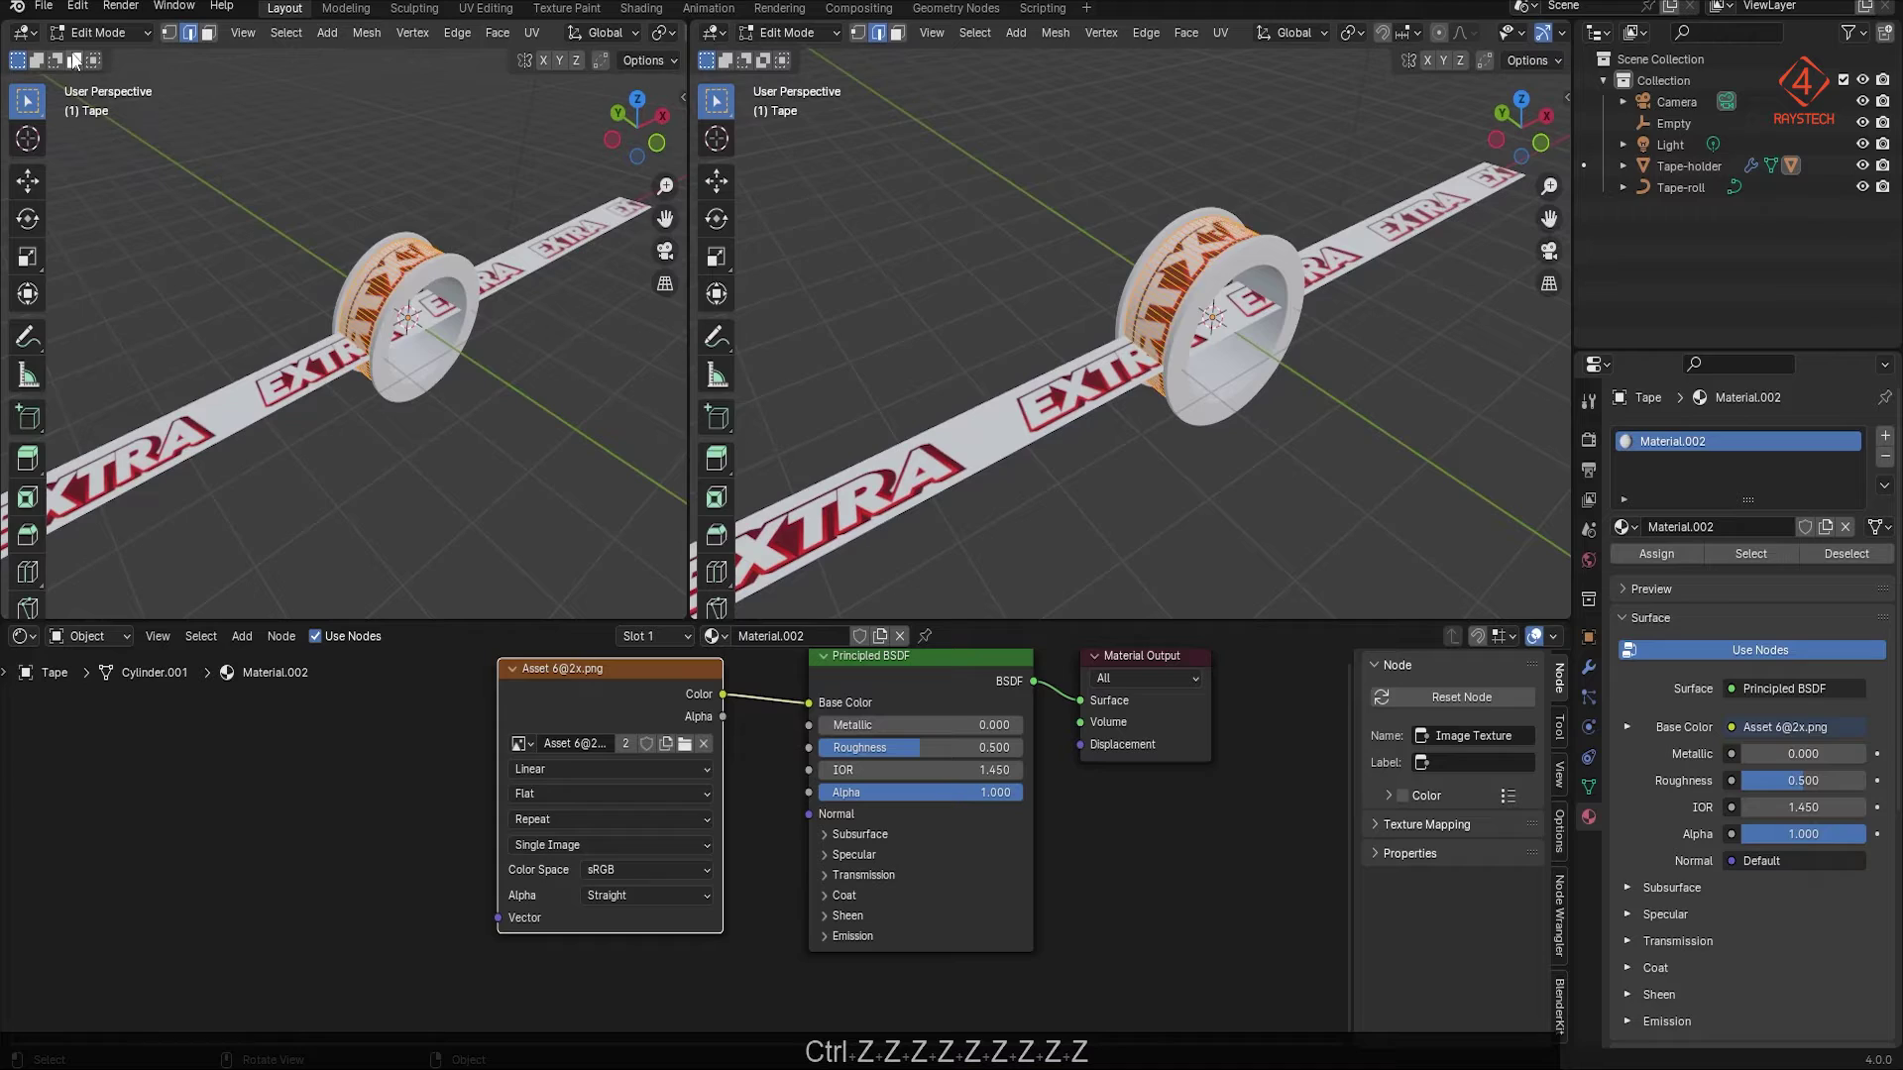
# Step: Change the left area's editor type to Image Editor
pyautogui.click(26, 32)
pyautogui.click(109, 116)
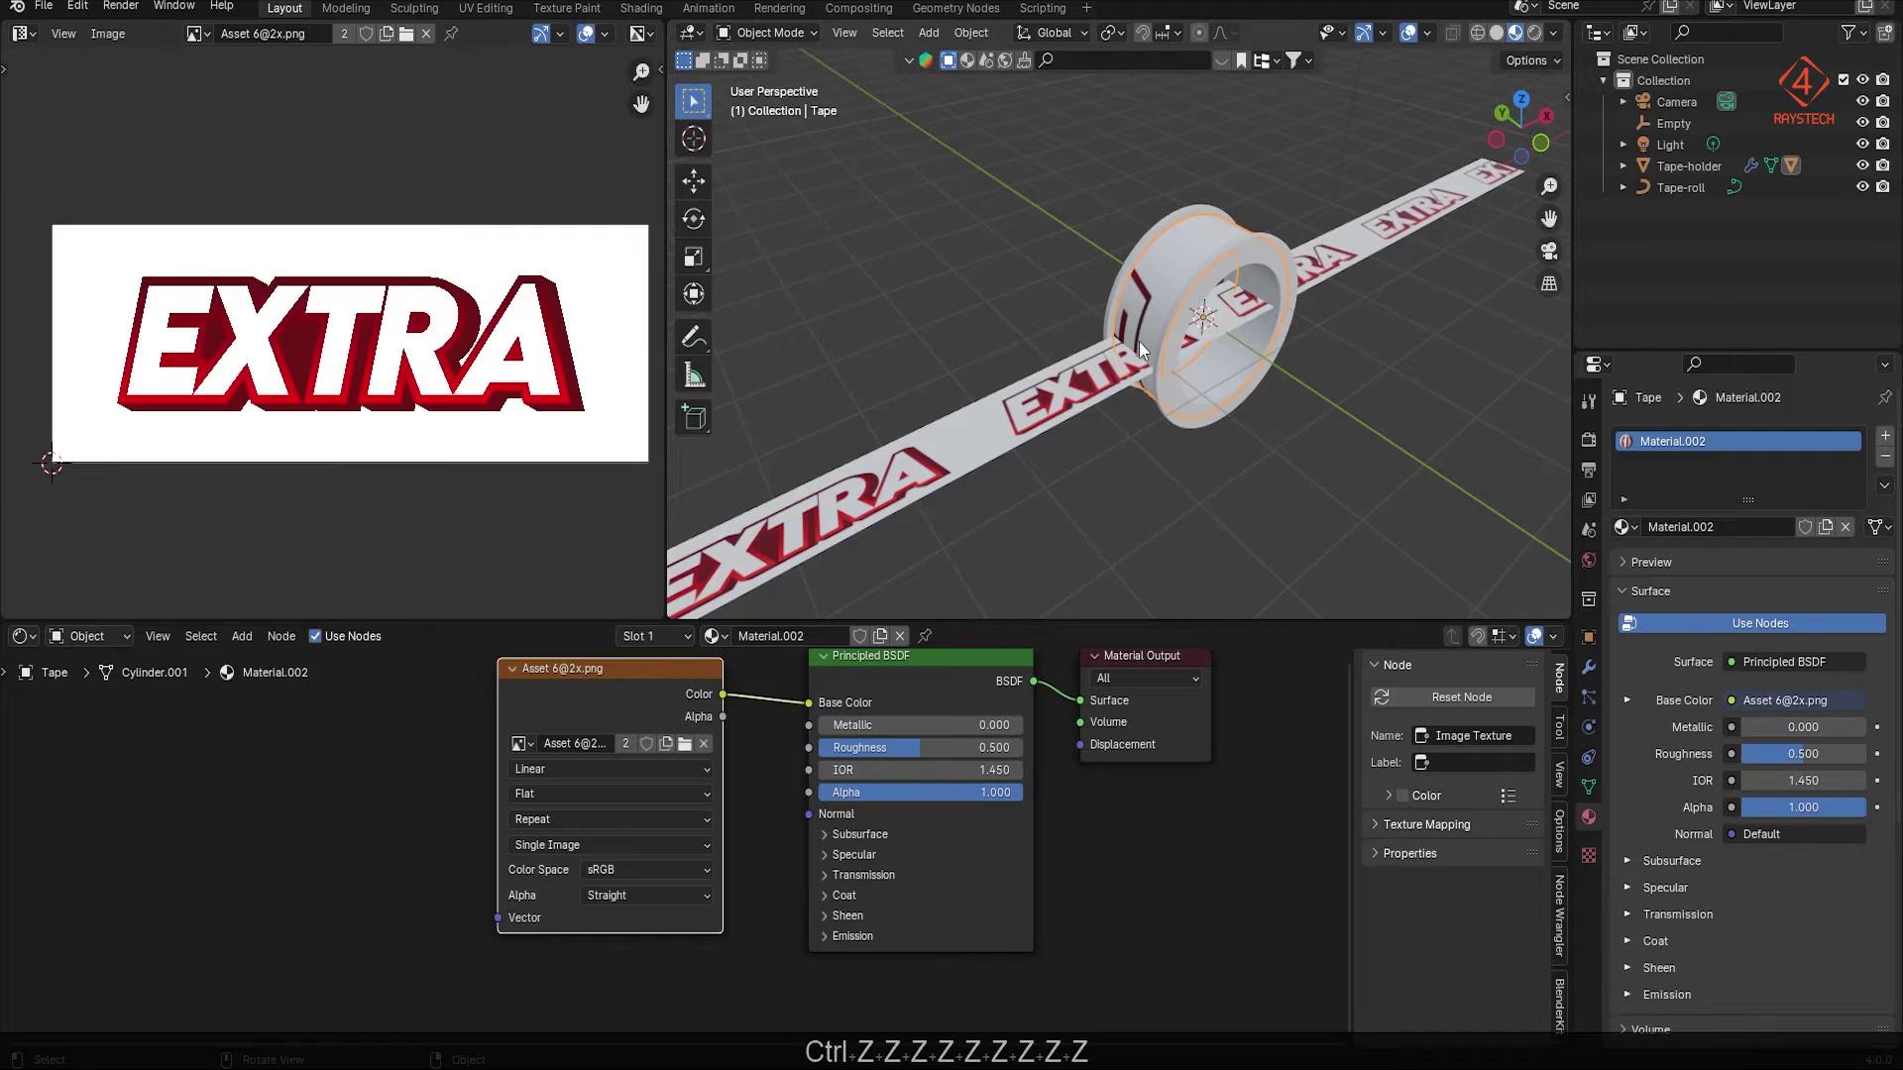
# Step: Unwrap the Tape's faces, then rotate the UV island horizontal and centre it on the image
pyautogui.press('a')
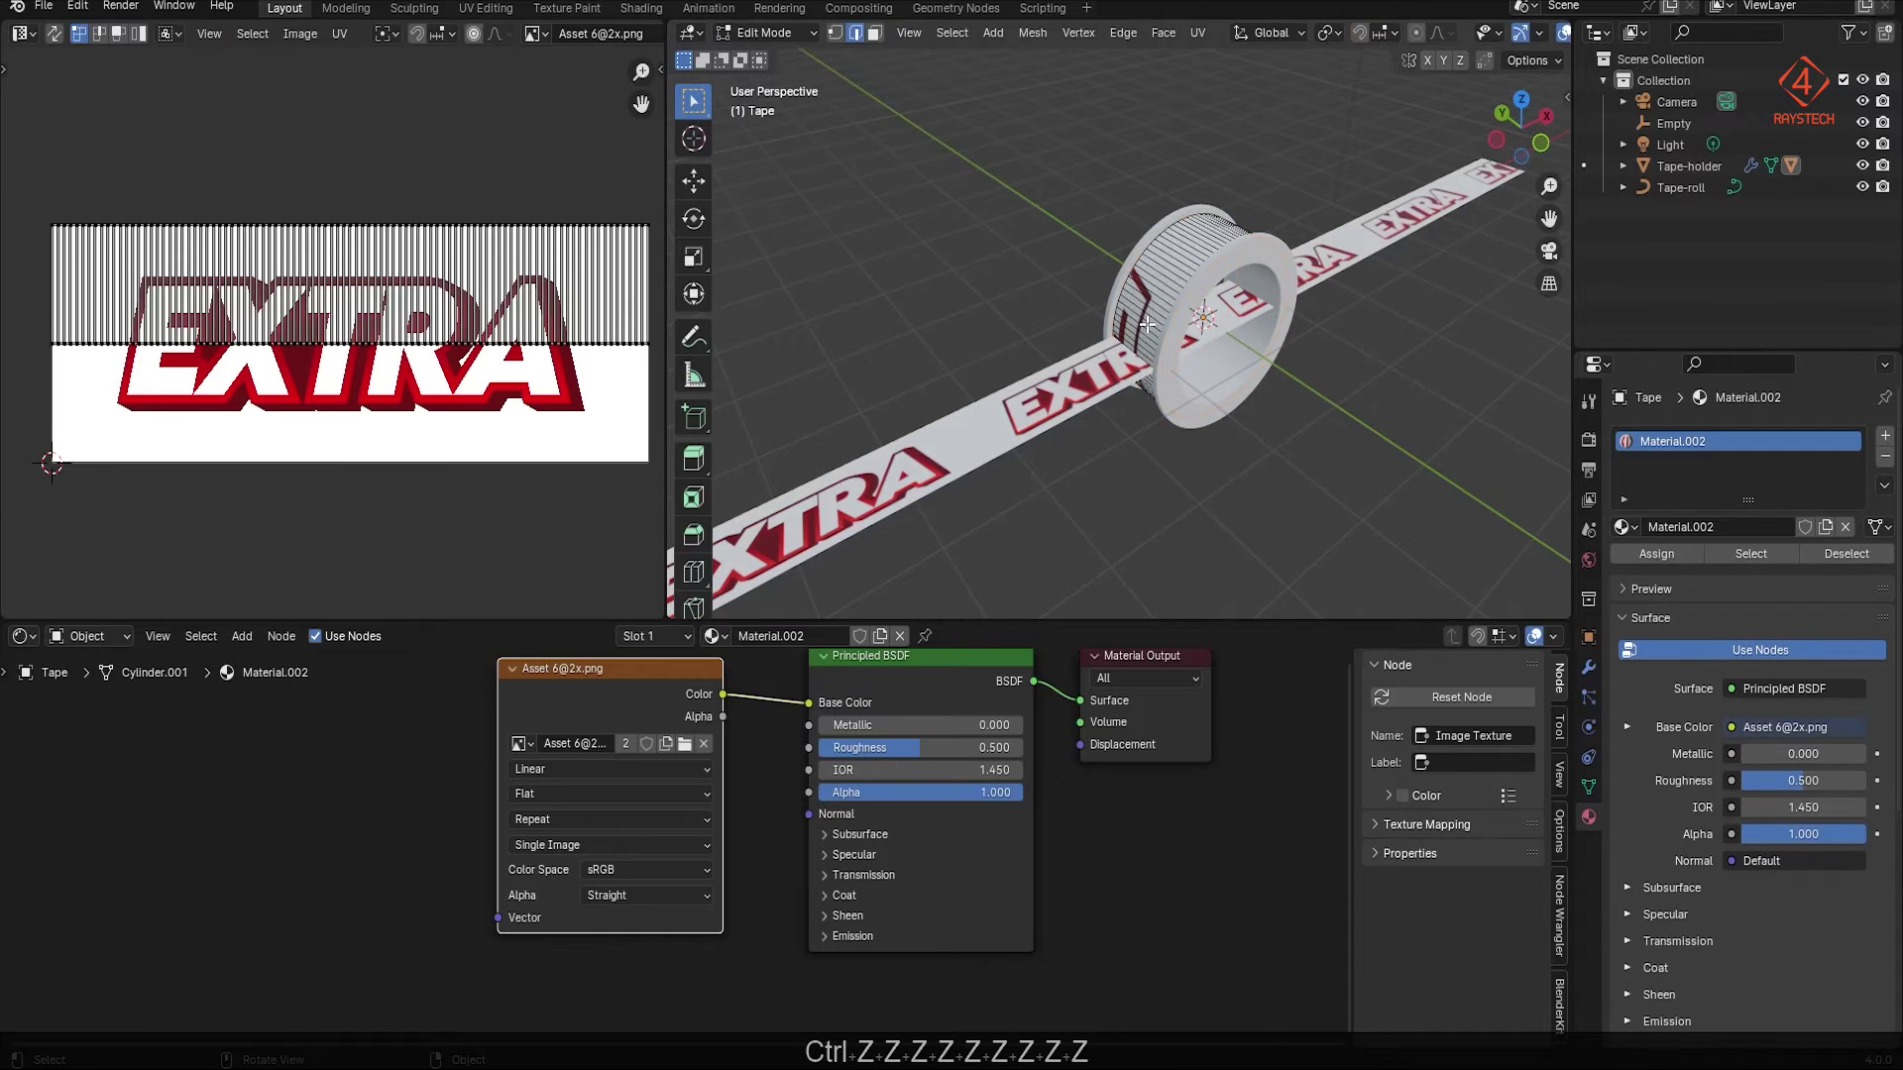
pyautogui.press('u')
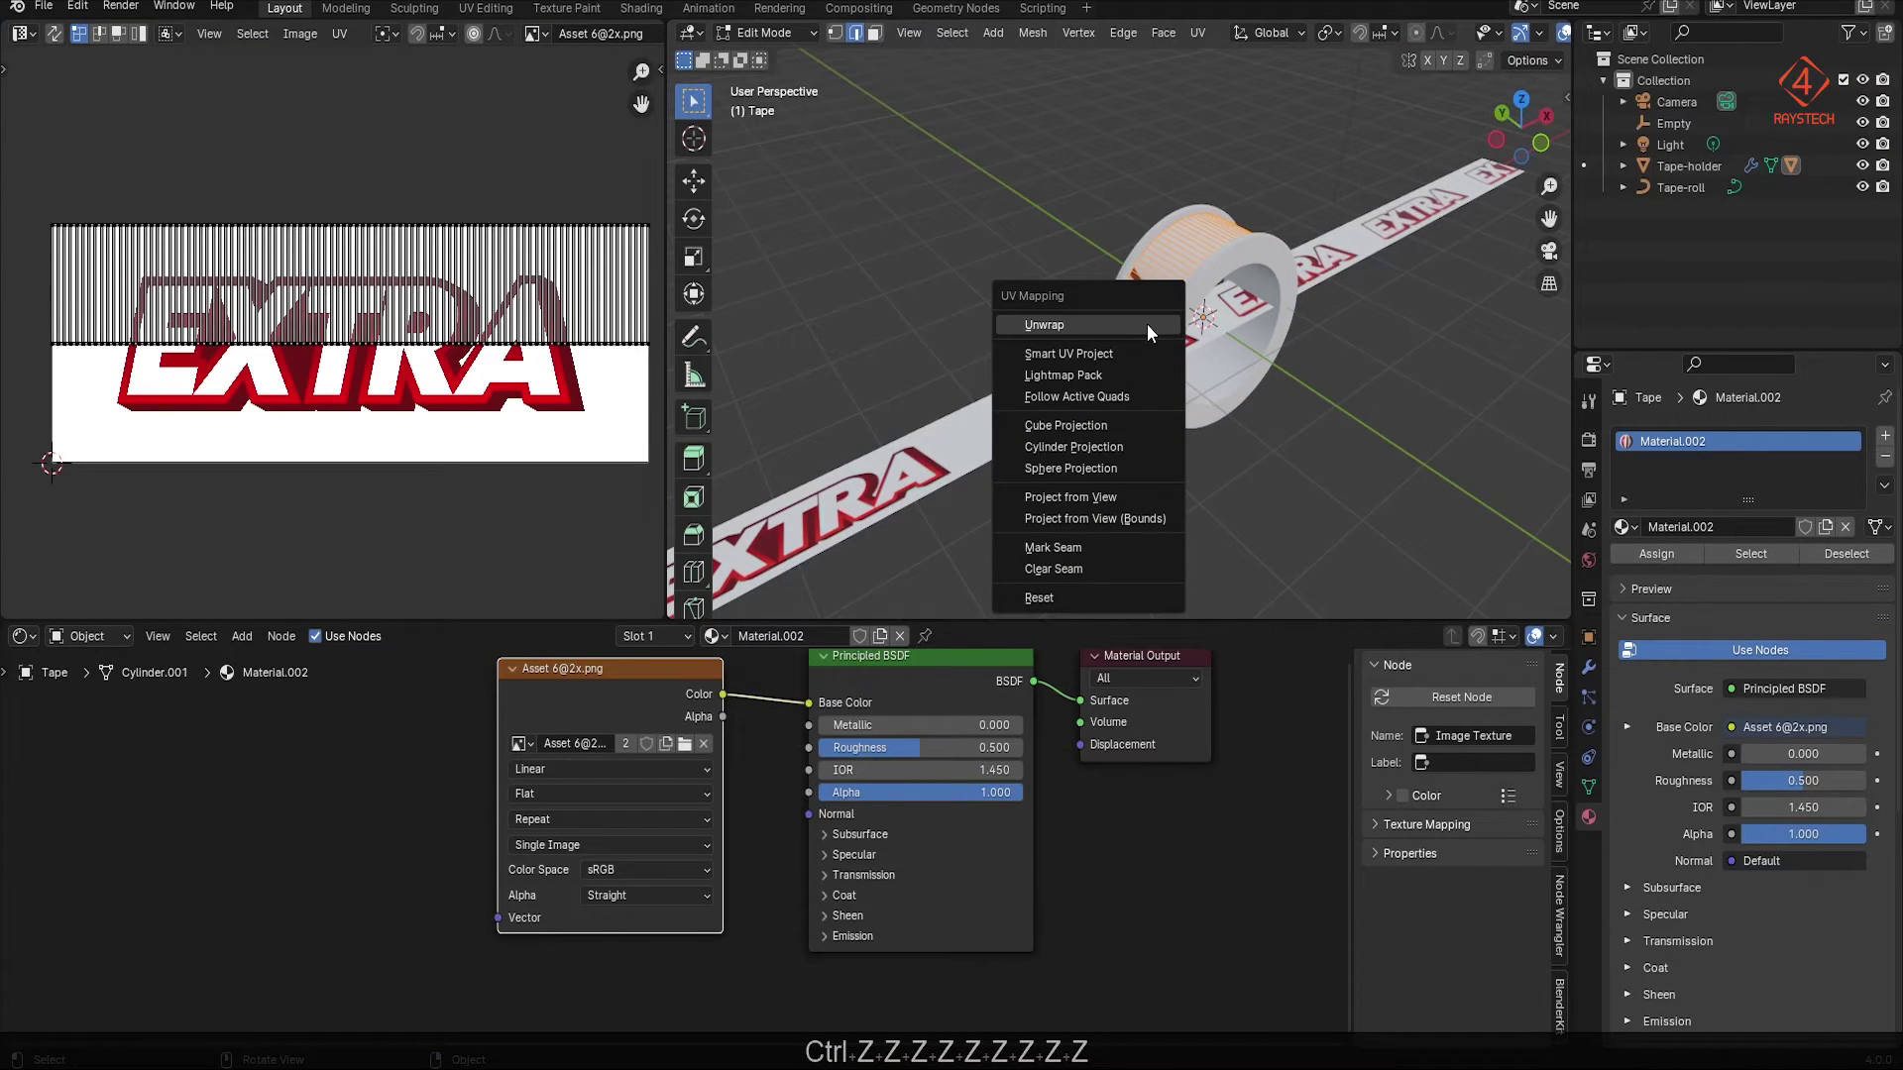
pyautogui.click(1146, 323)
pyautogui.press('a')
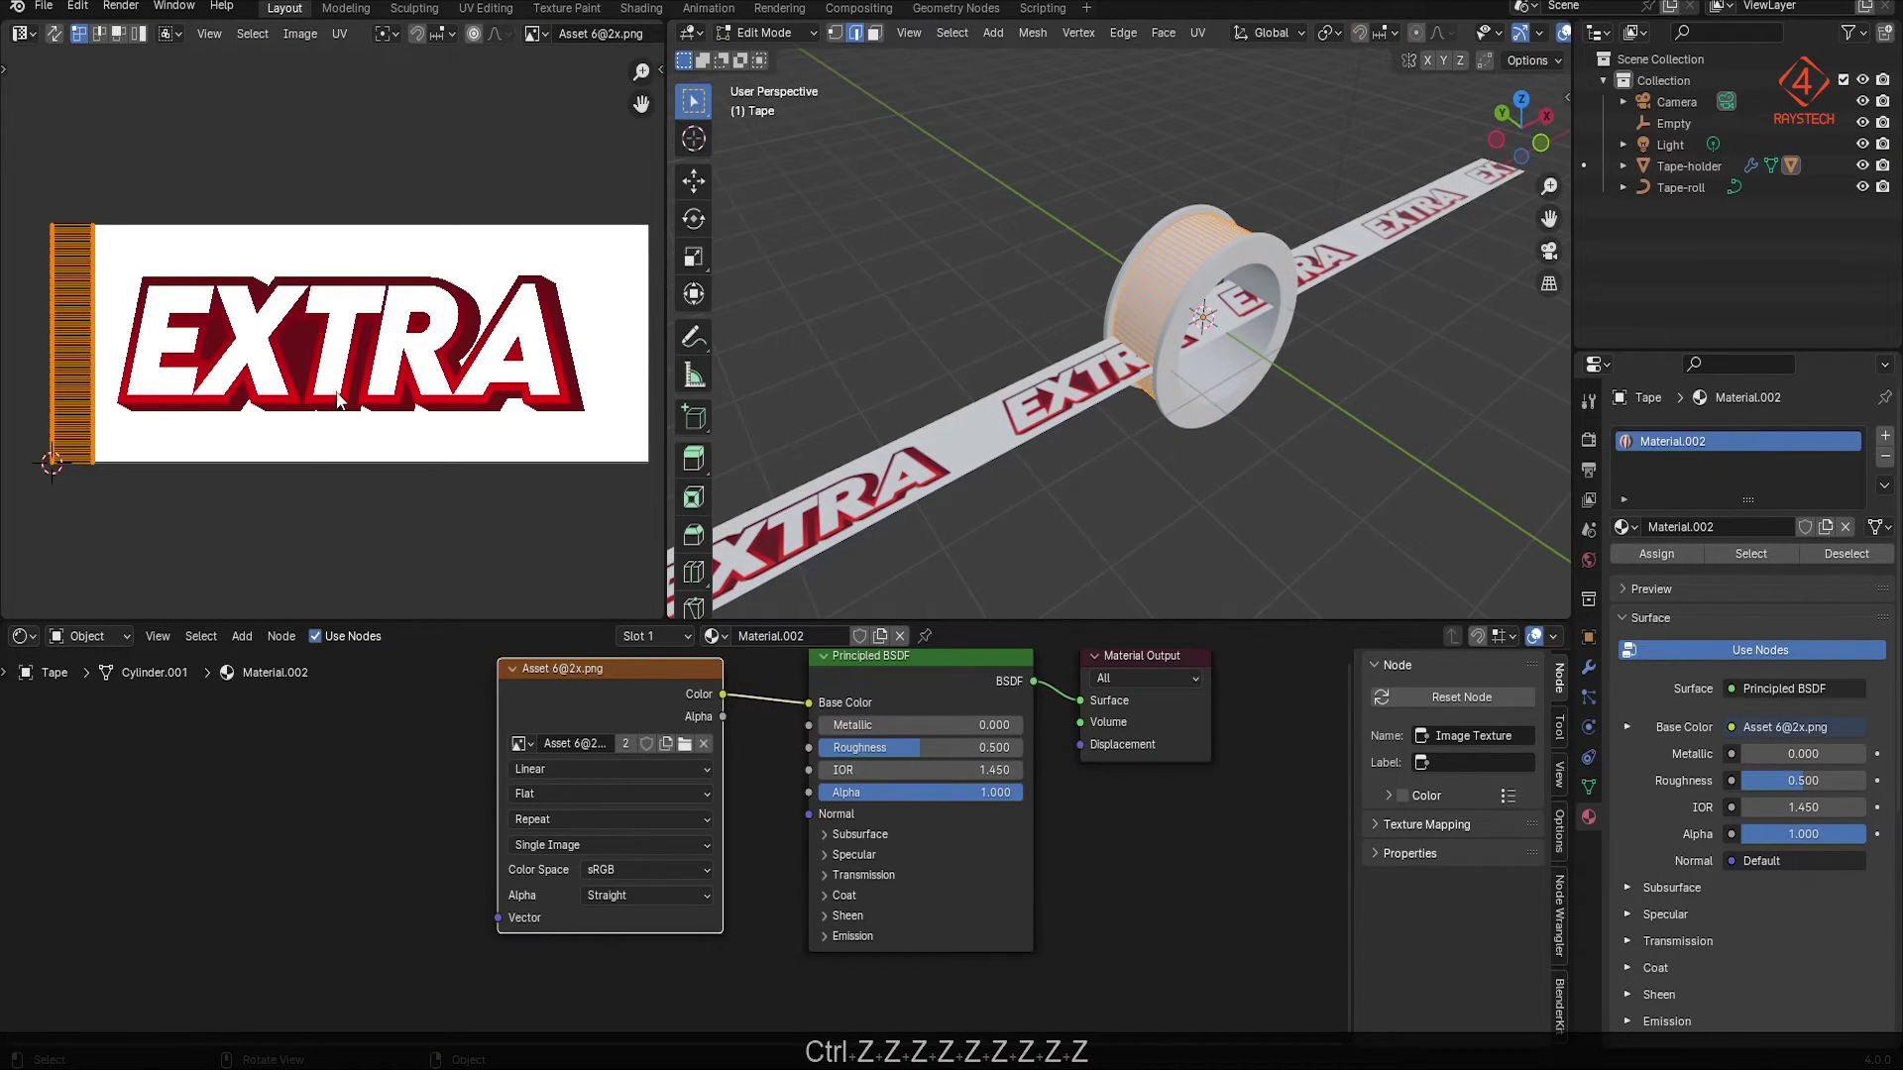
pyautogui.press('r')
pyautogui.click(122, 501)
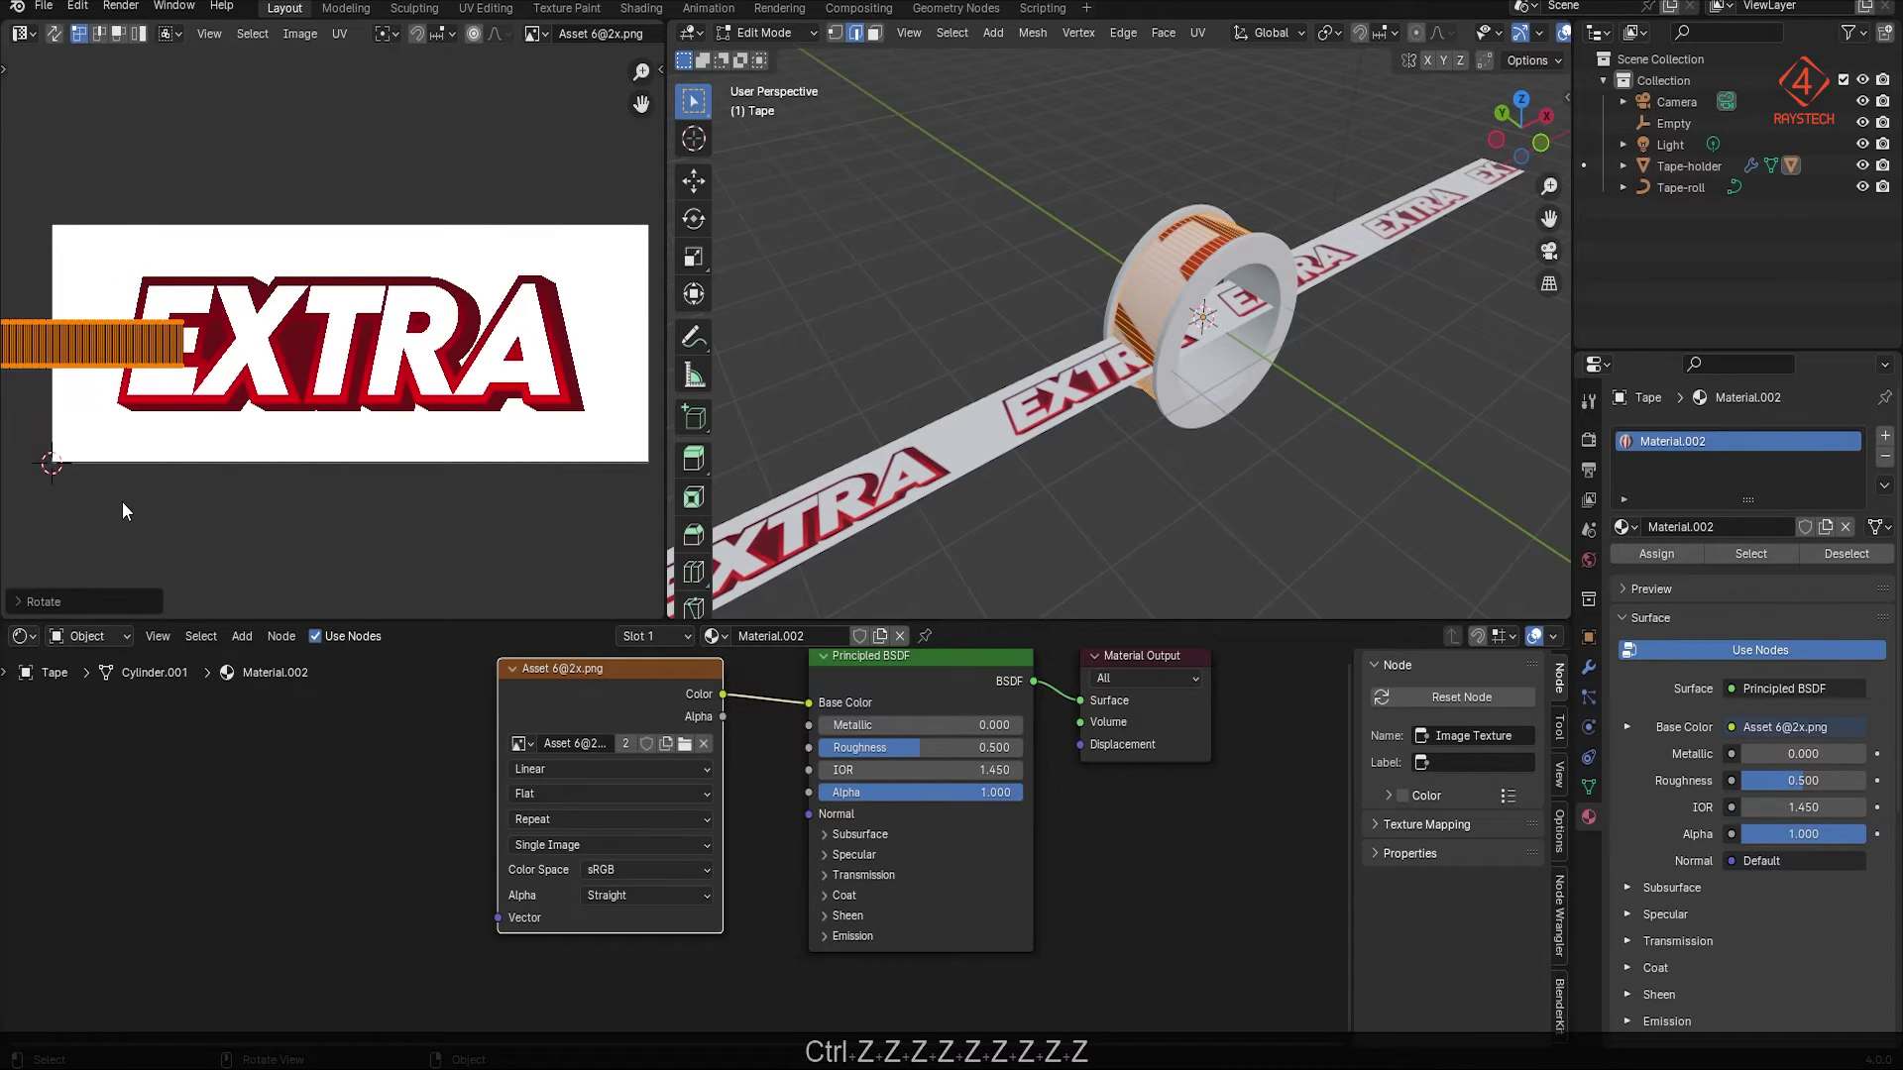
pyautogui.press('g')
pyautogui.click(525, 363)
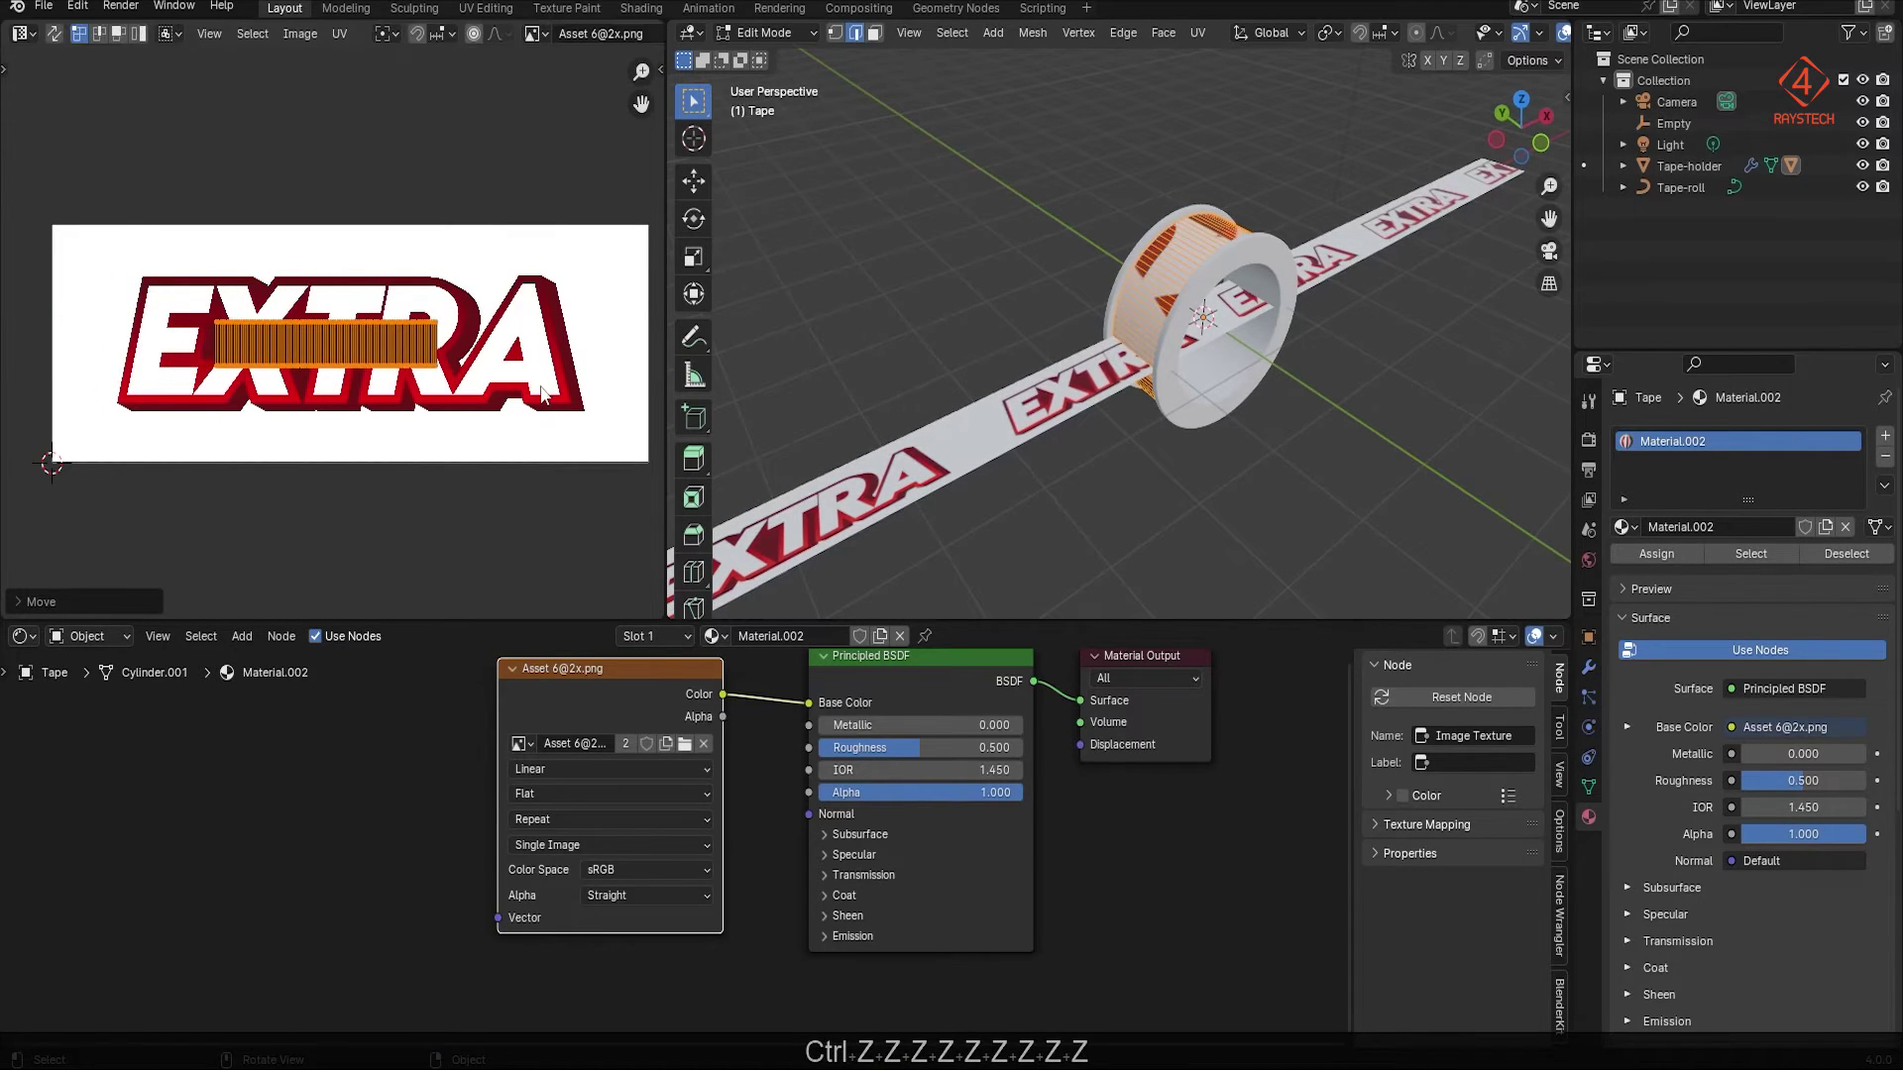
# Step: Stretch the UV island along Y and move it vertically to fit the EXTRA image
pyautogui.press('s')
pyautogui.press('y')
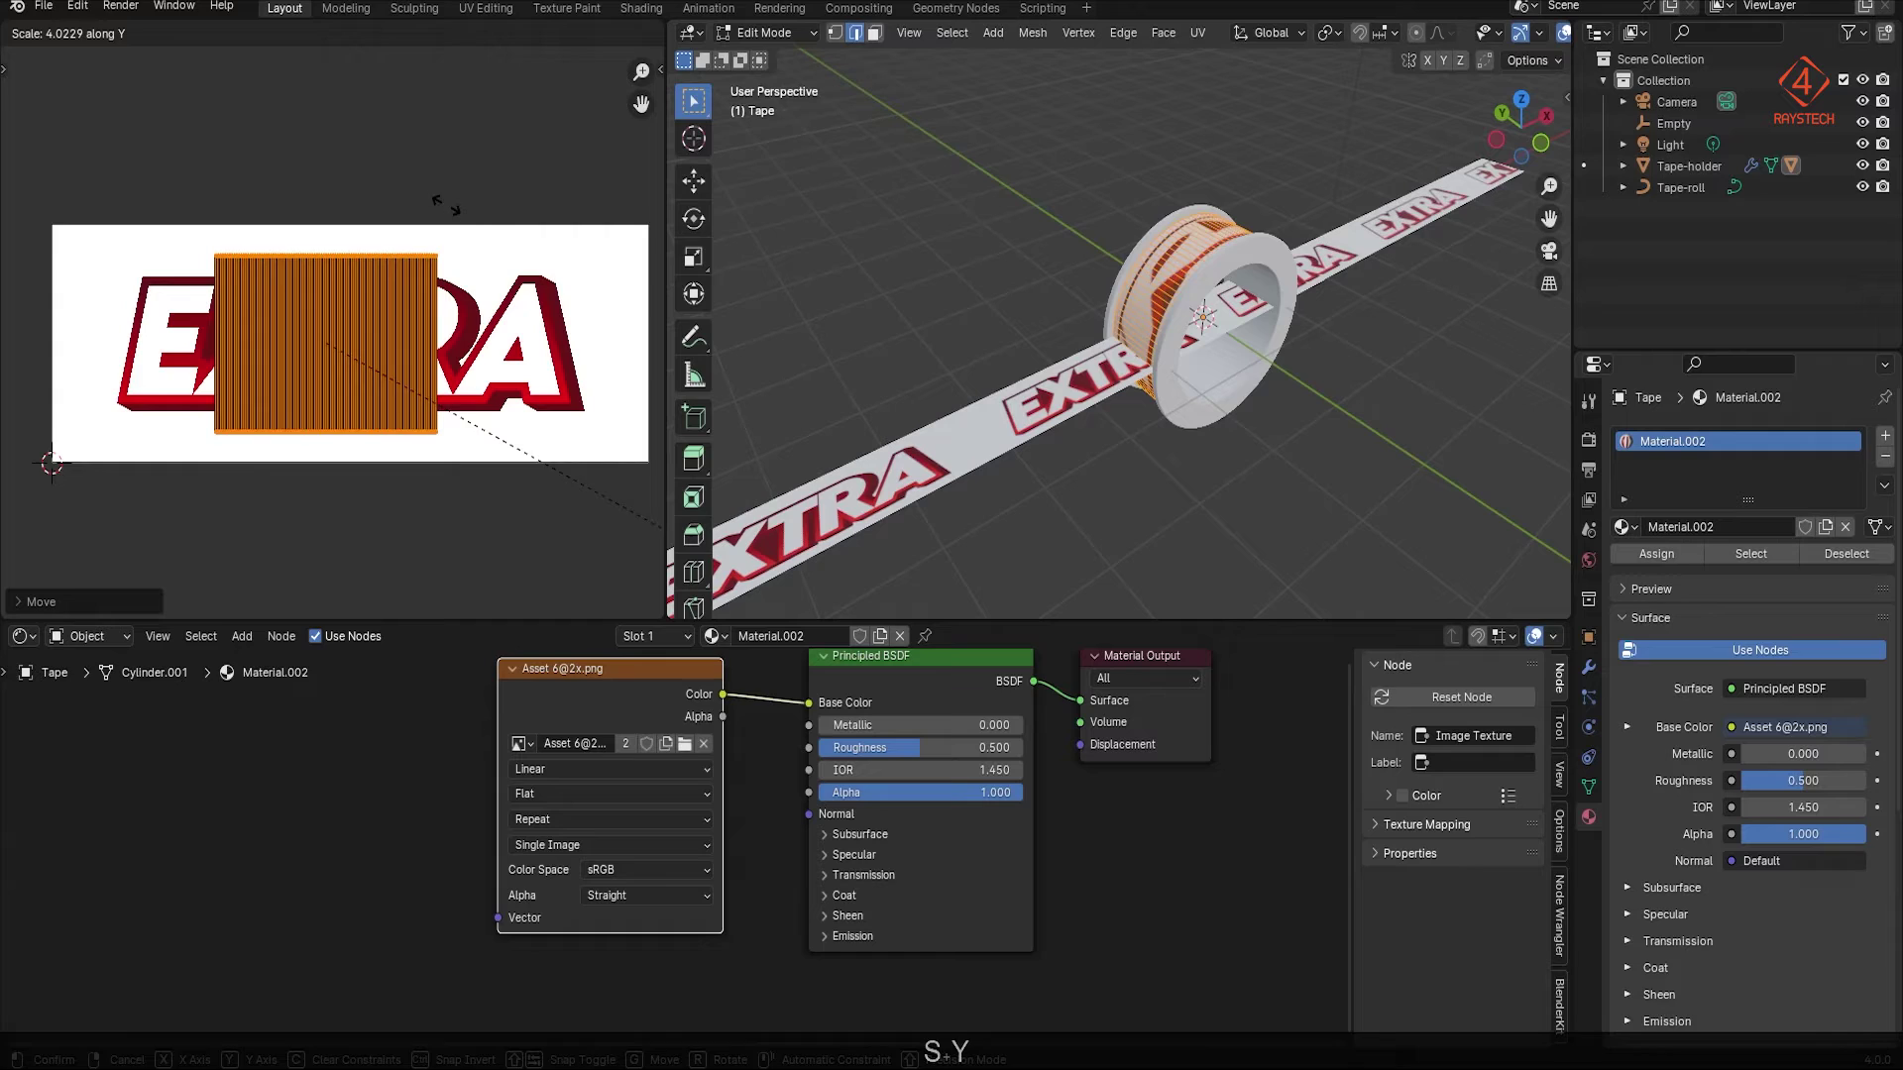
pyautogui.click(780, 315)
pyautogui.moveTo(780, 315); pyautogui.dragTo(1060, 432, button='middle')
pyautogui.press('s')
pyautogui.press('y')
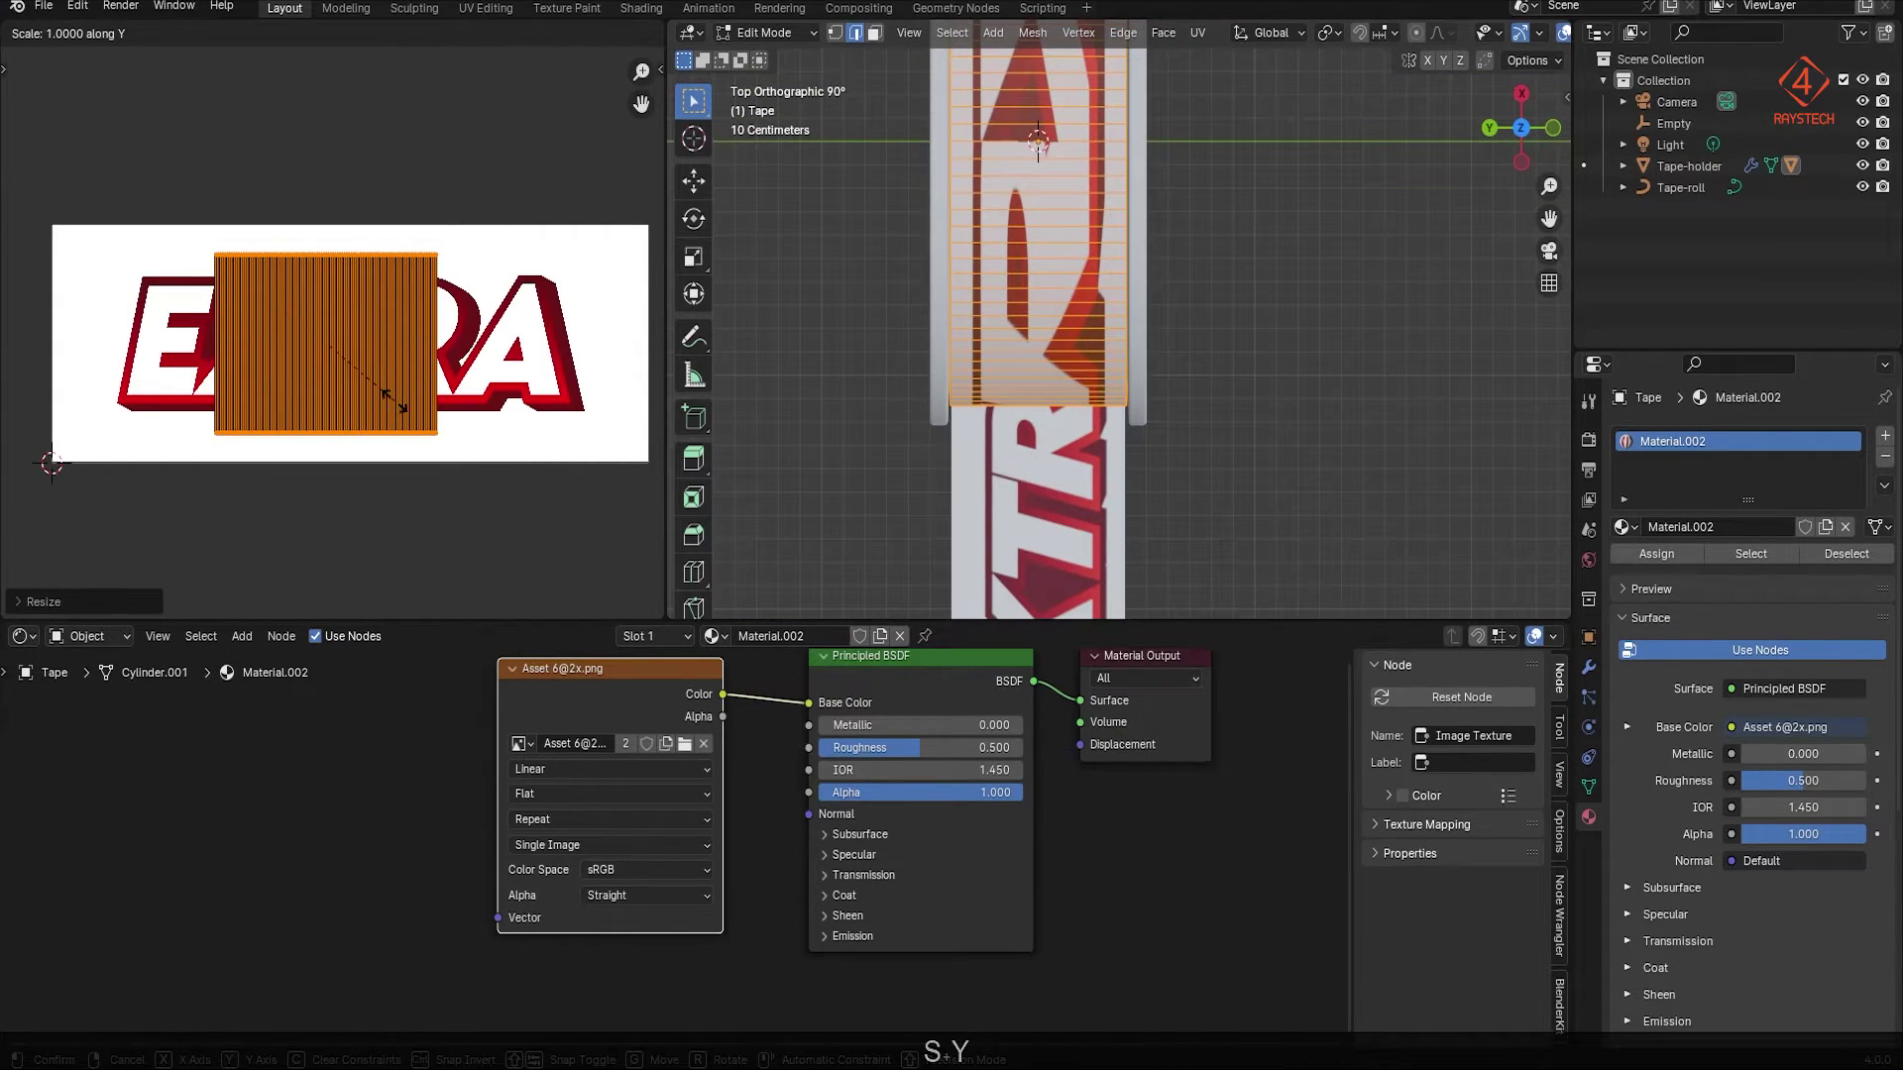
pyautogui.click(406, 408)
pyautogui.press('g')
pyautogui.press('y')
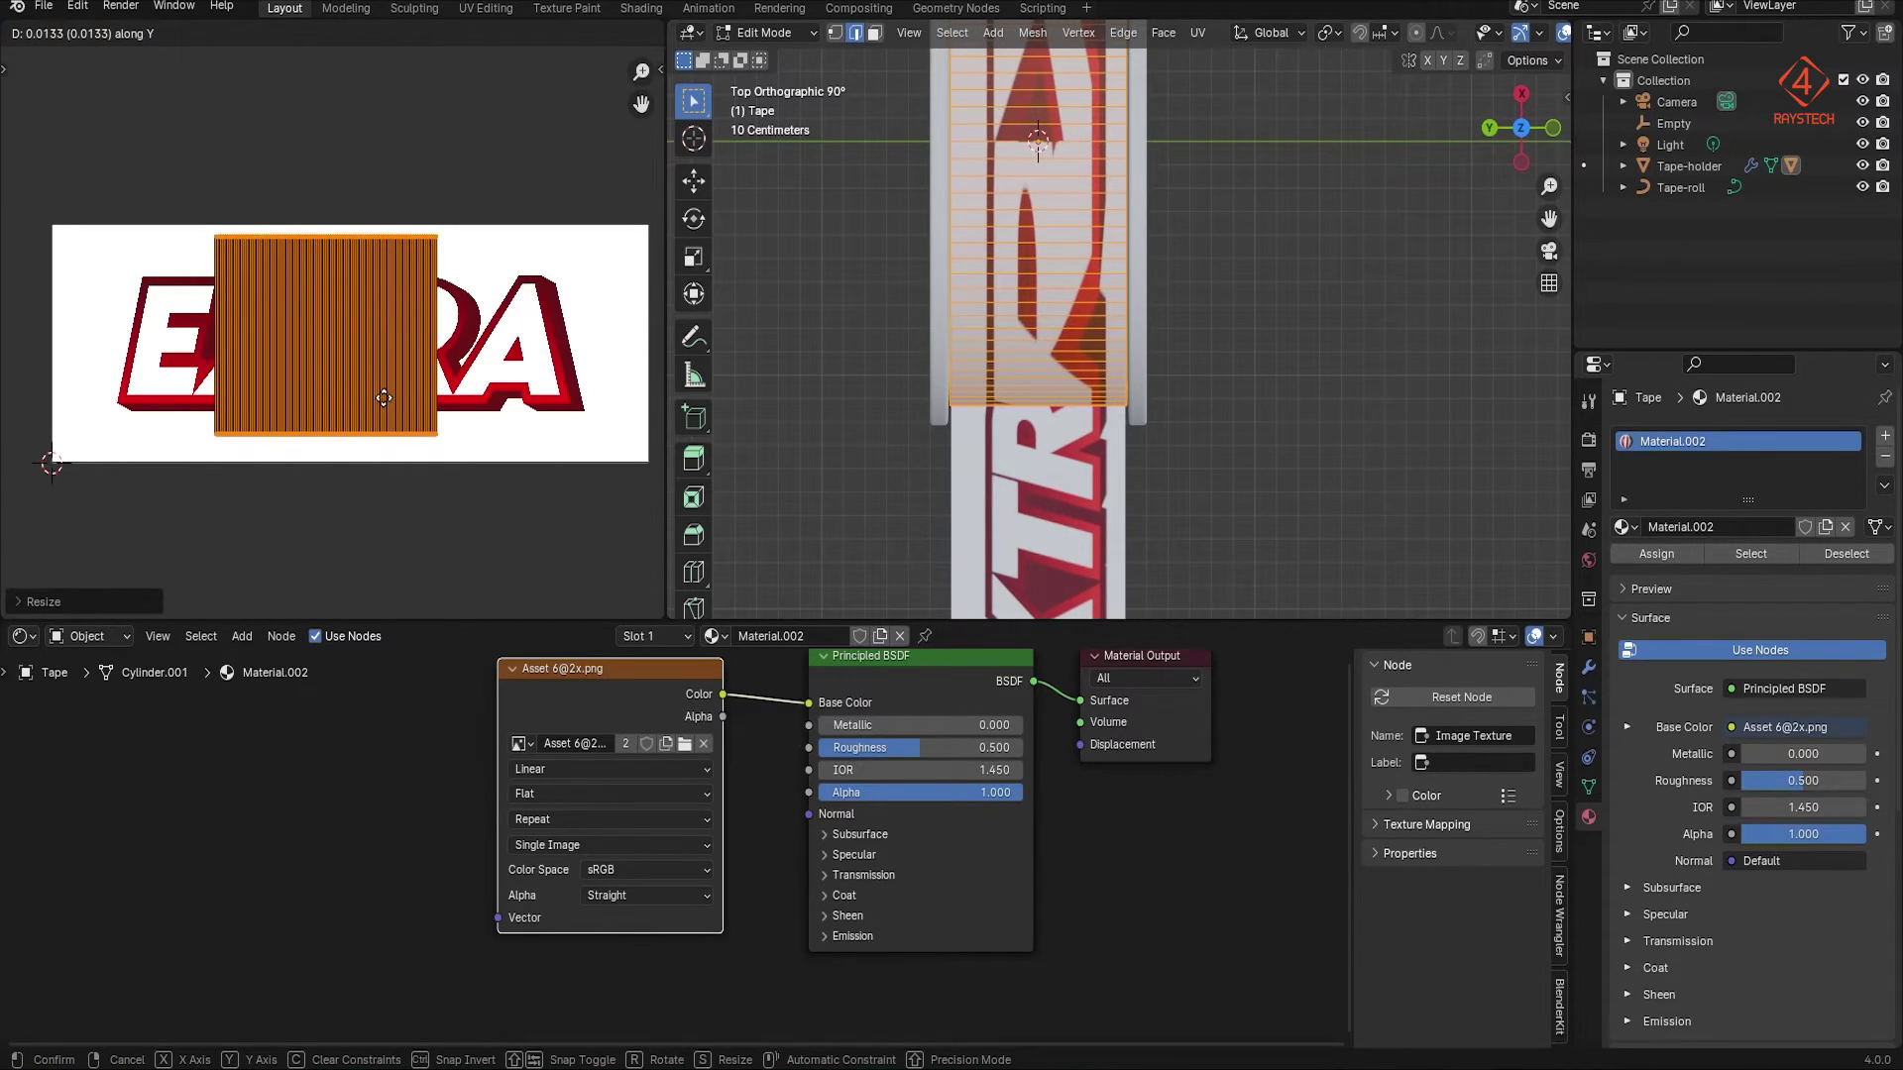
pyautogui.click(397, 428)
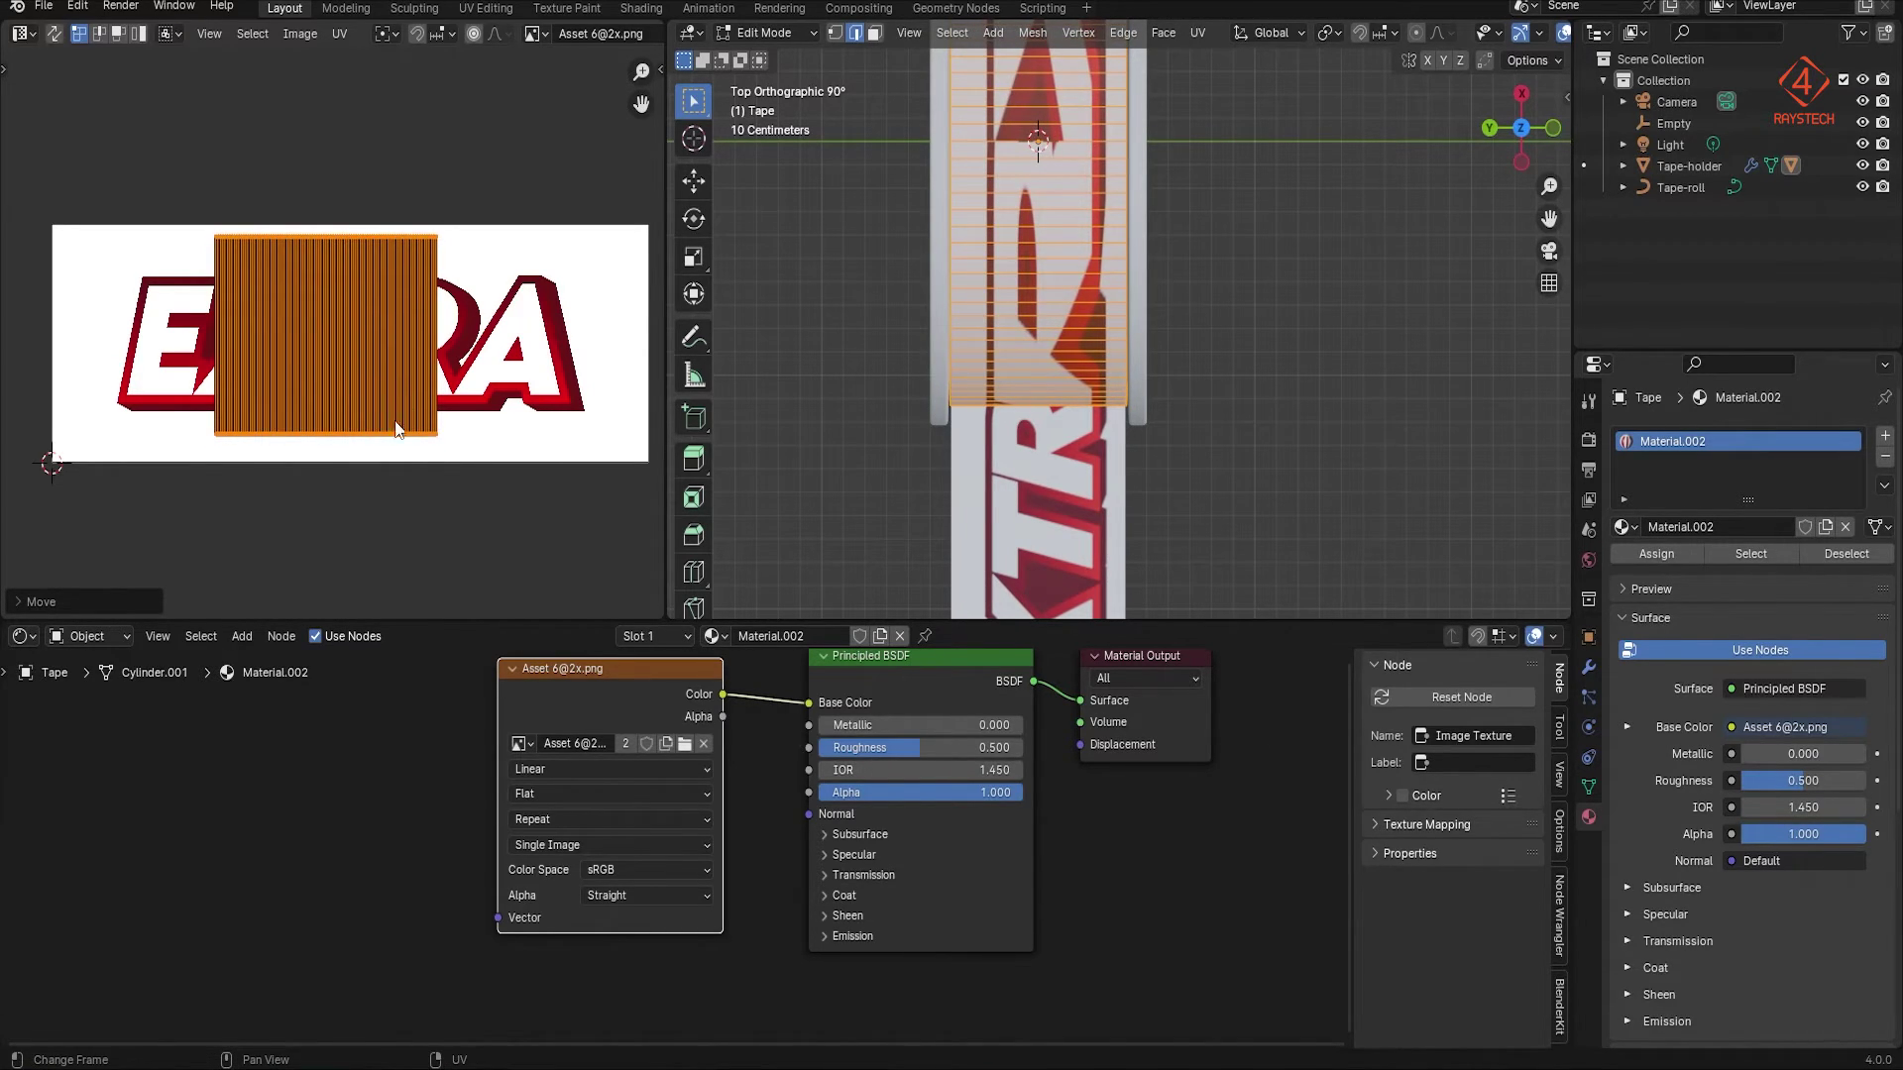
# Step: Widen the UV island along X until it spans the full image width
pyautogui.press('s')
pyautogui.press('x')
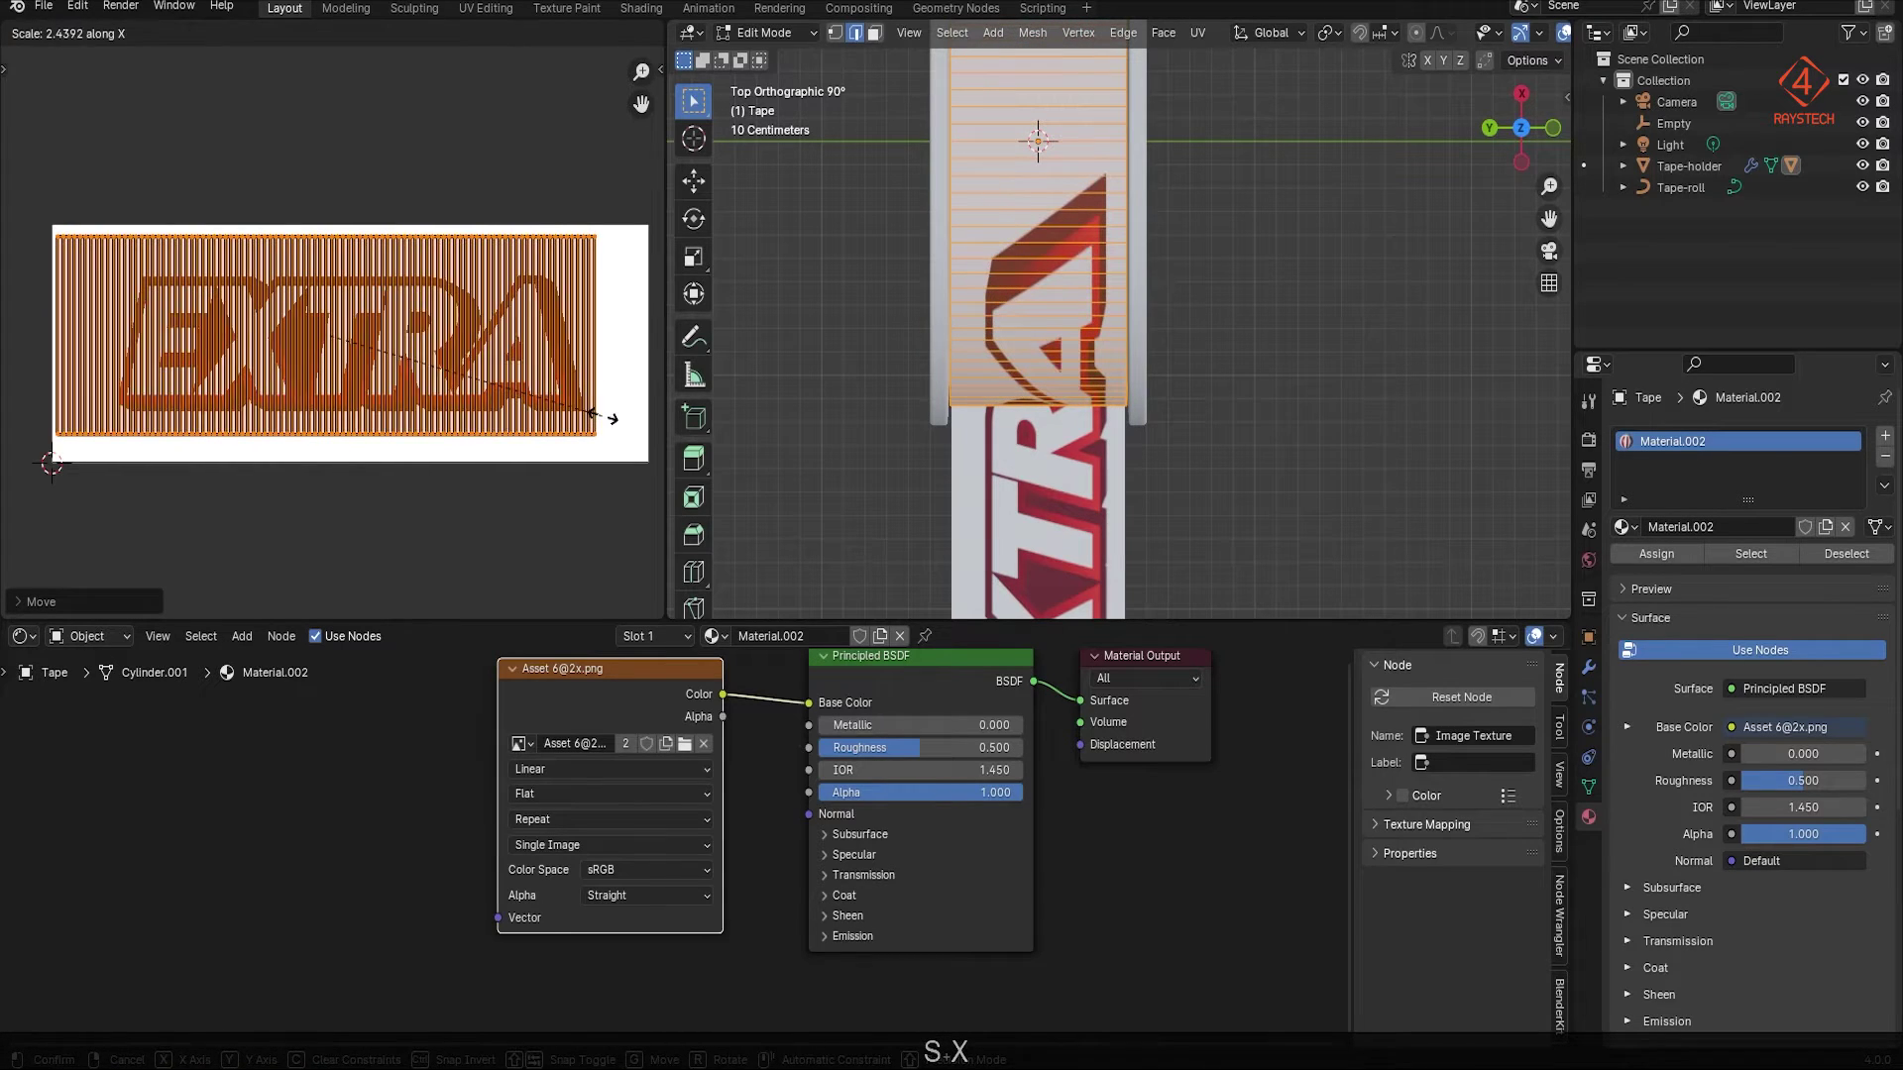
pyautogui.click(522, 419)
pyautogui.press('g')
pyautogui.press('x')
pyautogui.click(544, 424)
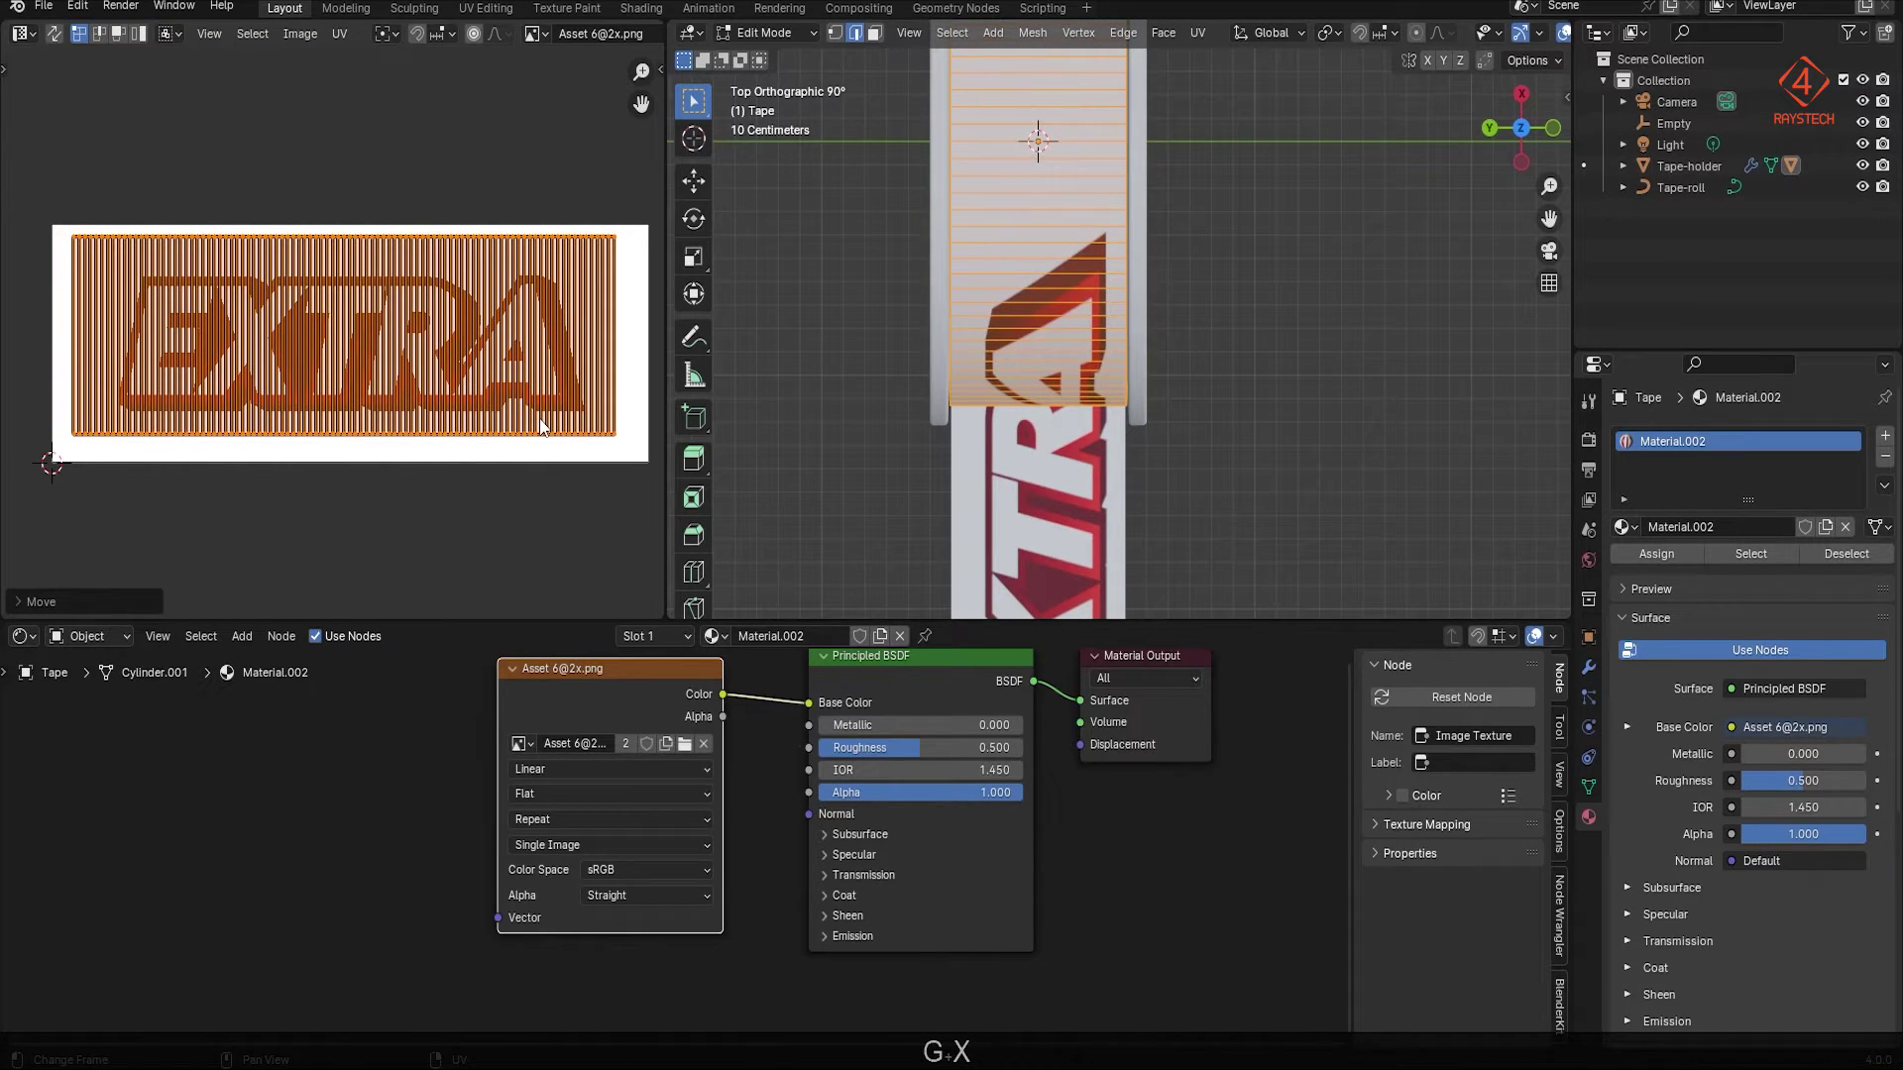
pyautogui.press('s')
pyautogui.press('x')
pyautogui.click(565, 426)
pyautogui.press('g')
pyautogui.press('x')
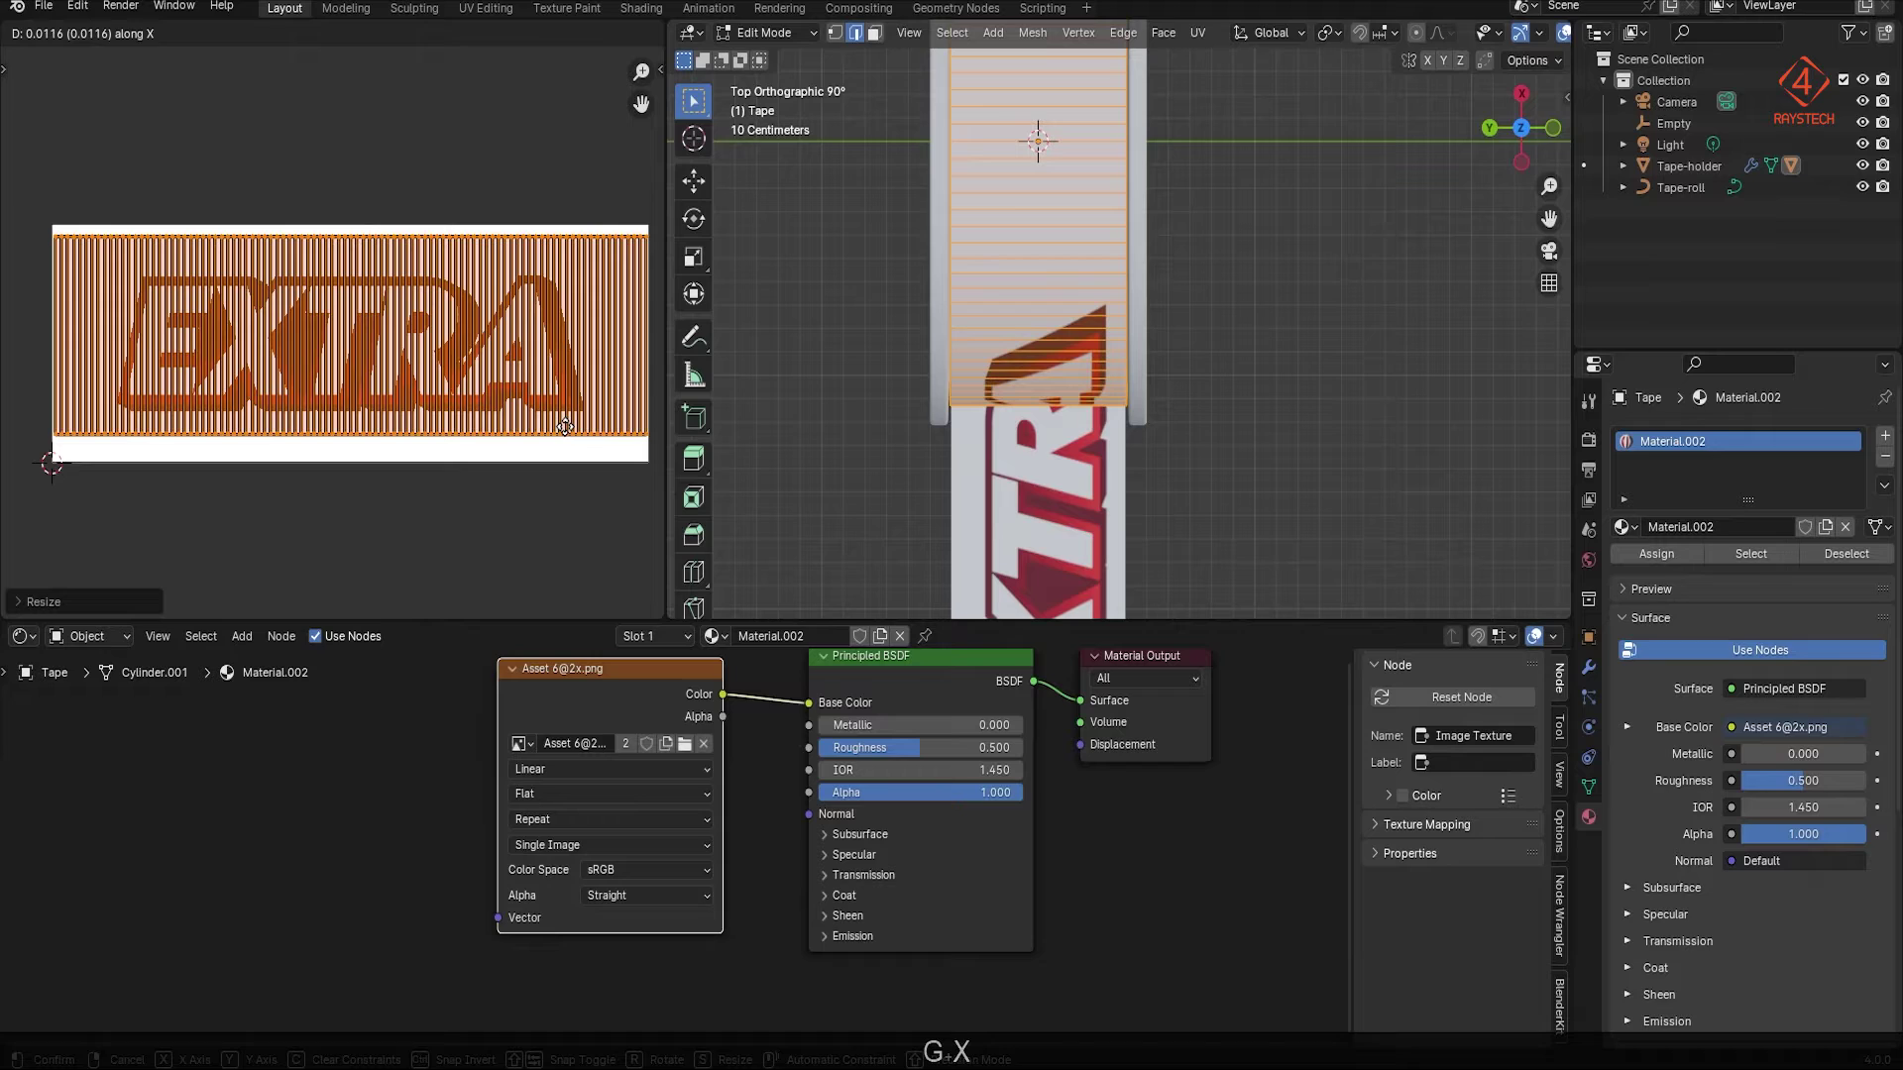
pyautogui.click(571, 437)
# Step: Refine the island's X scale and position so it stretches across the EXTRA image
pyautogui.moveTo(1220, 449); pyautogui.dragTo(1175, 272, button='middle')
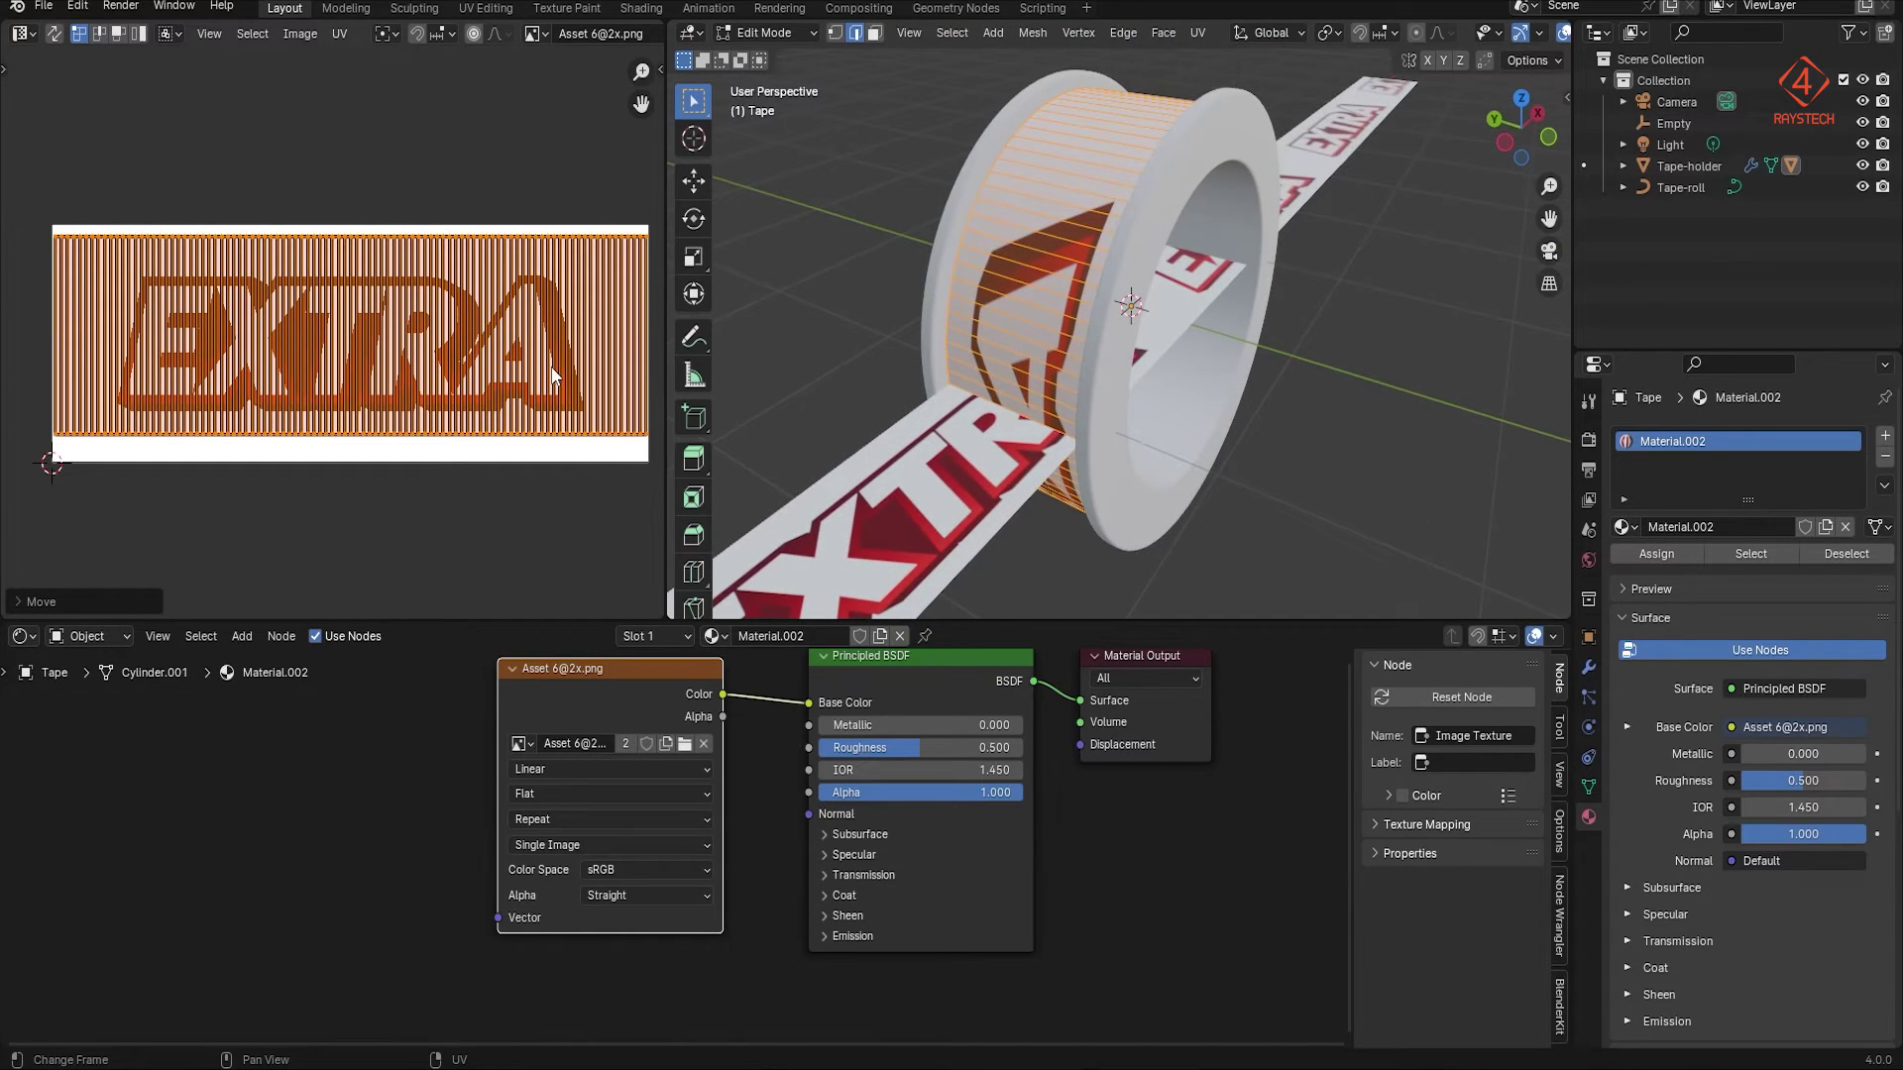
pyautogui.press('s')
pyautogui.press('x')
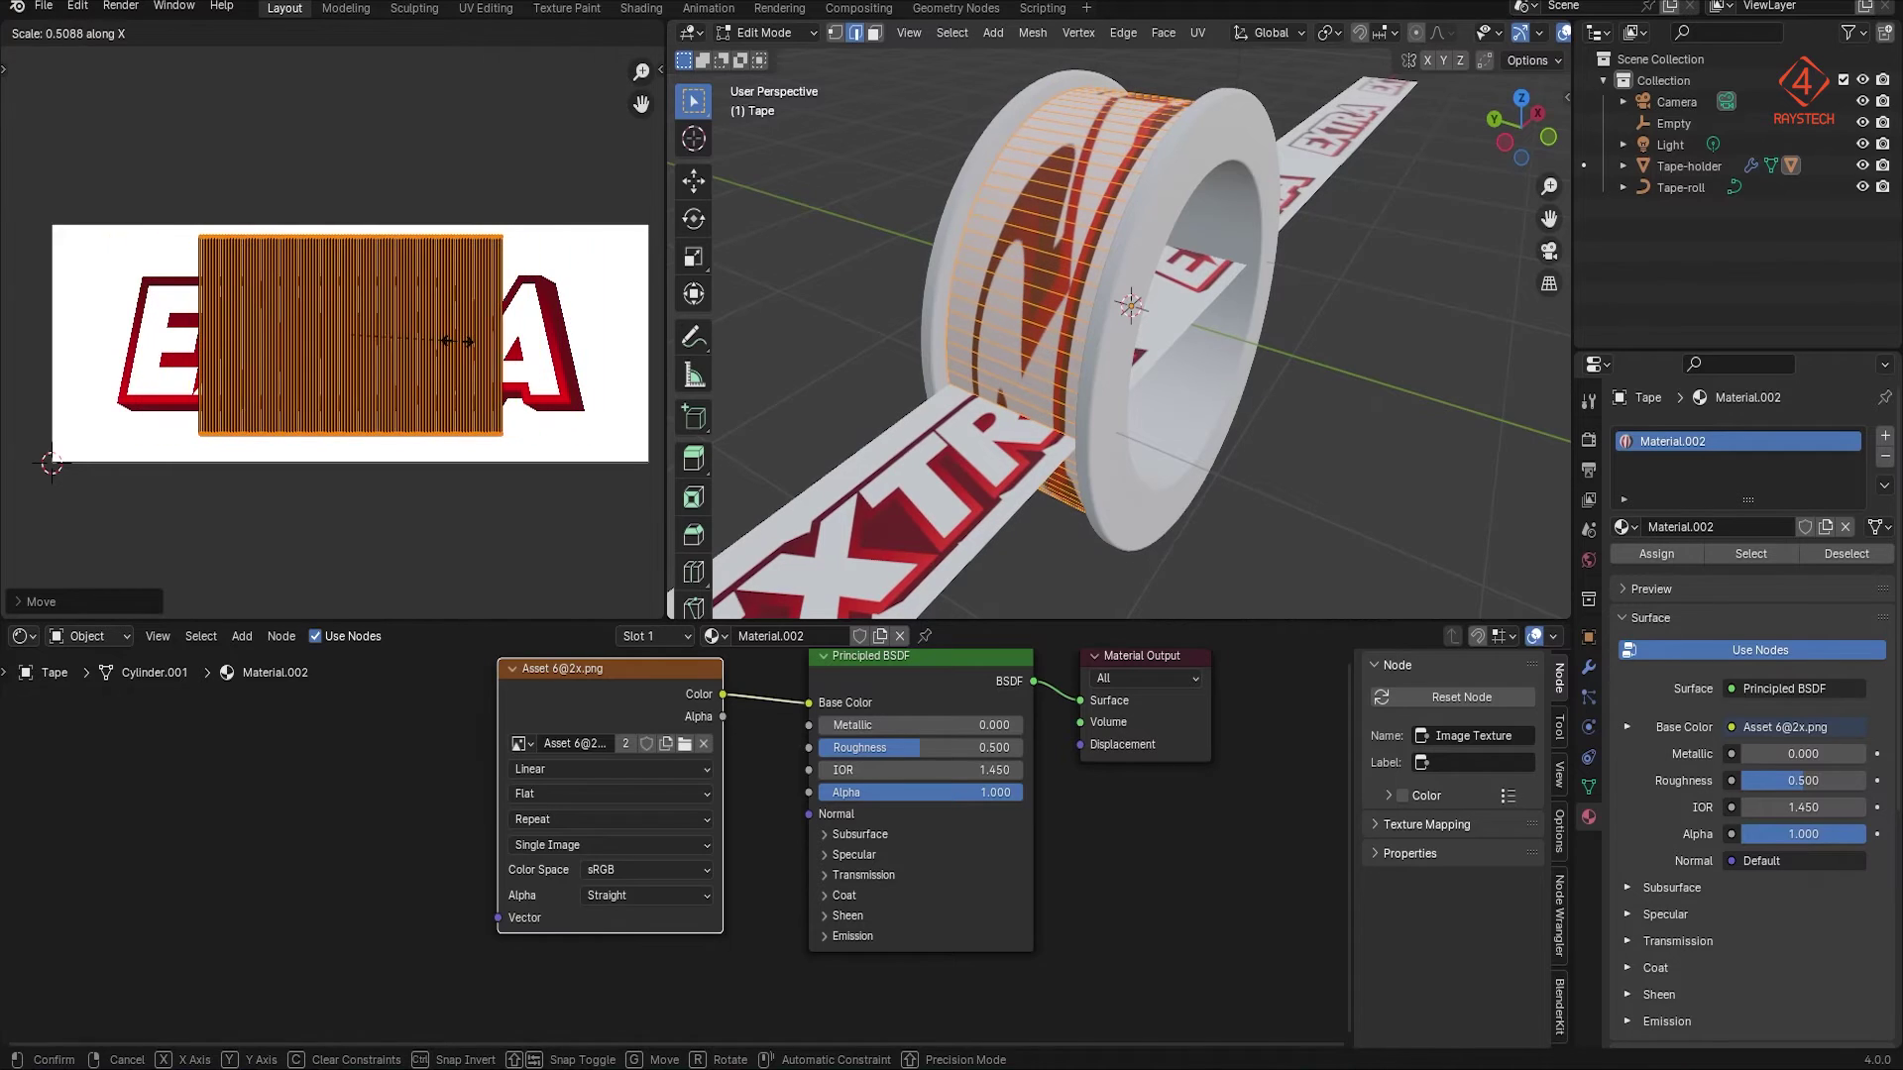
pyautogui.click(458, 342)
pyautogui.press('s')
pyautogui.press('x')
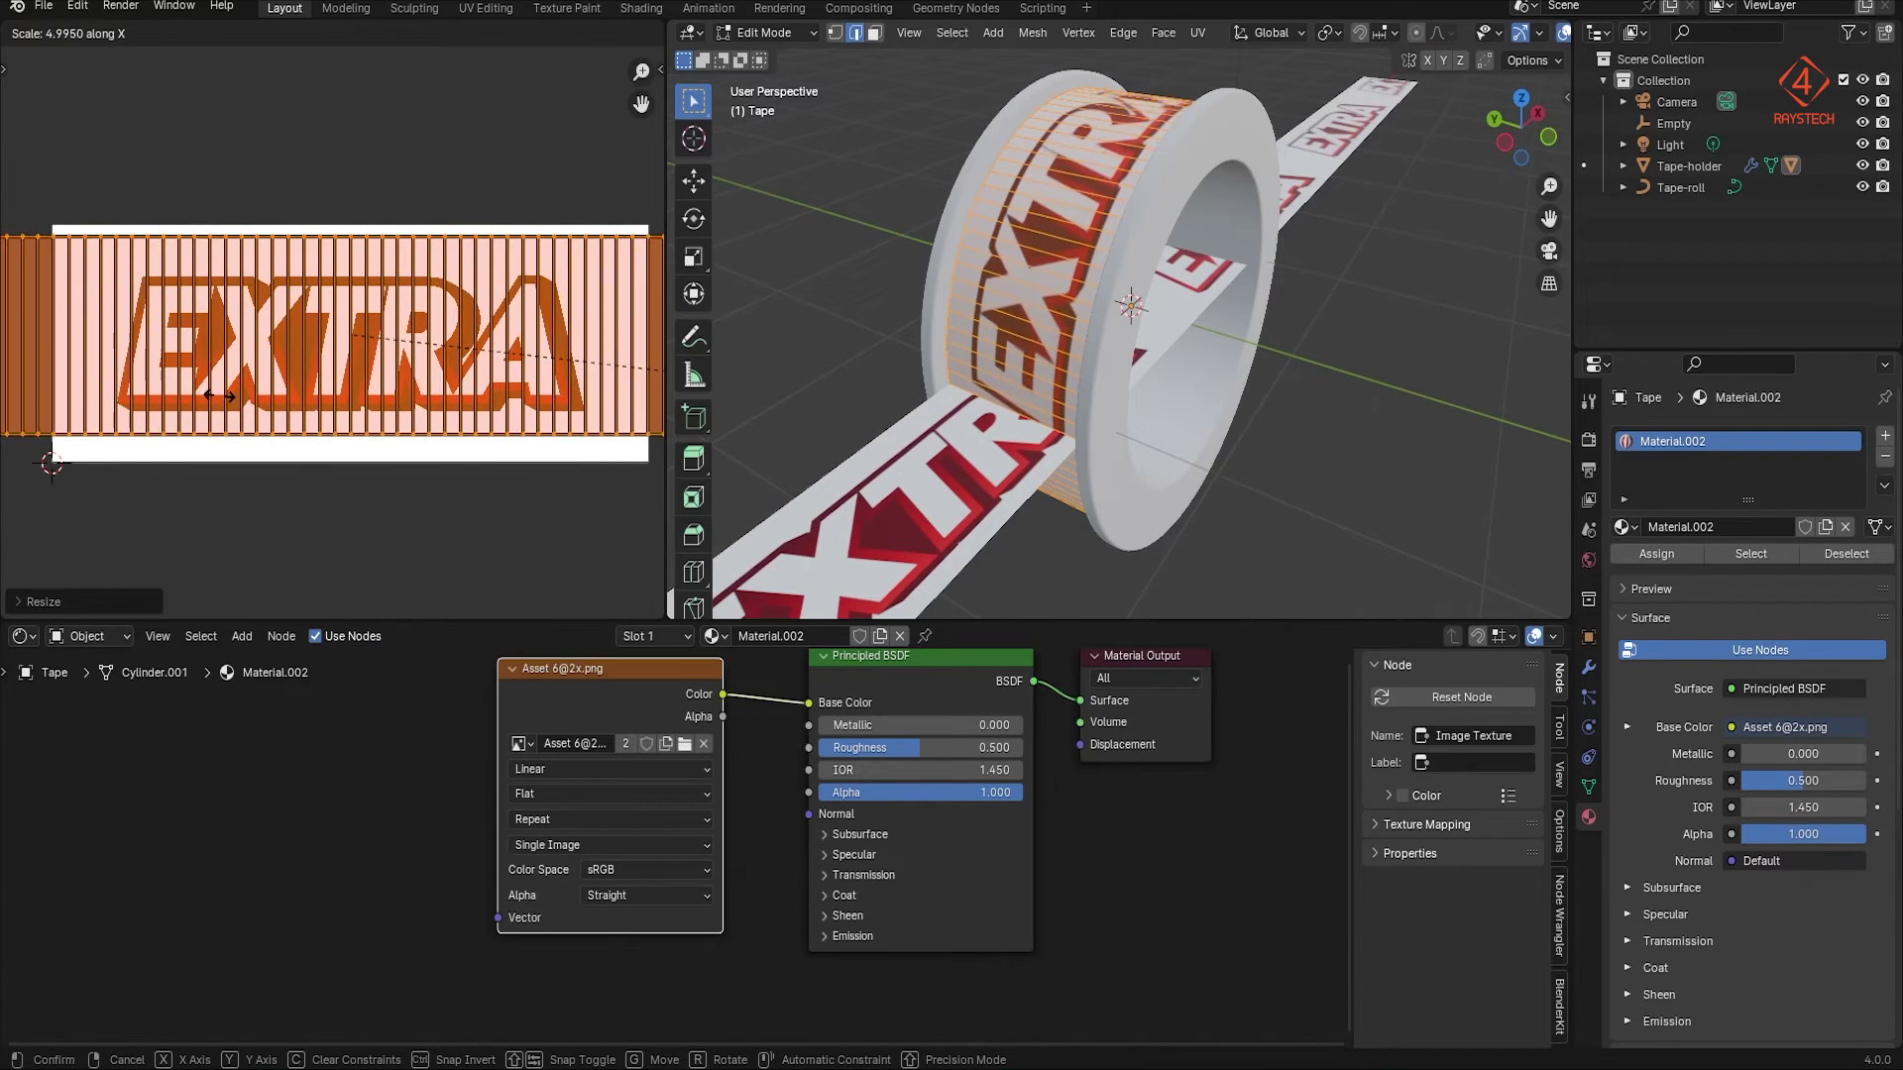
pyautogui.click(254, 406)
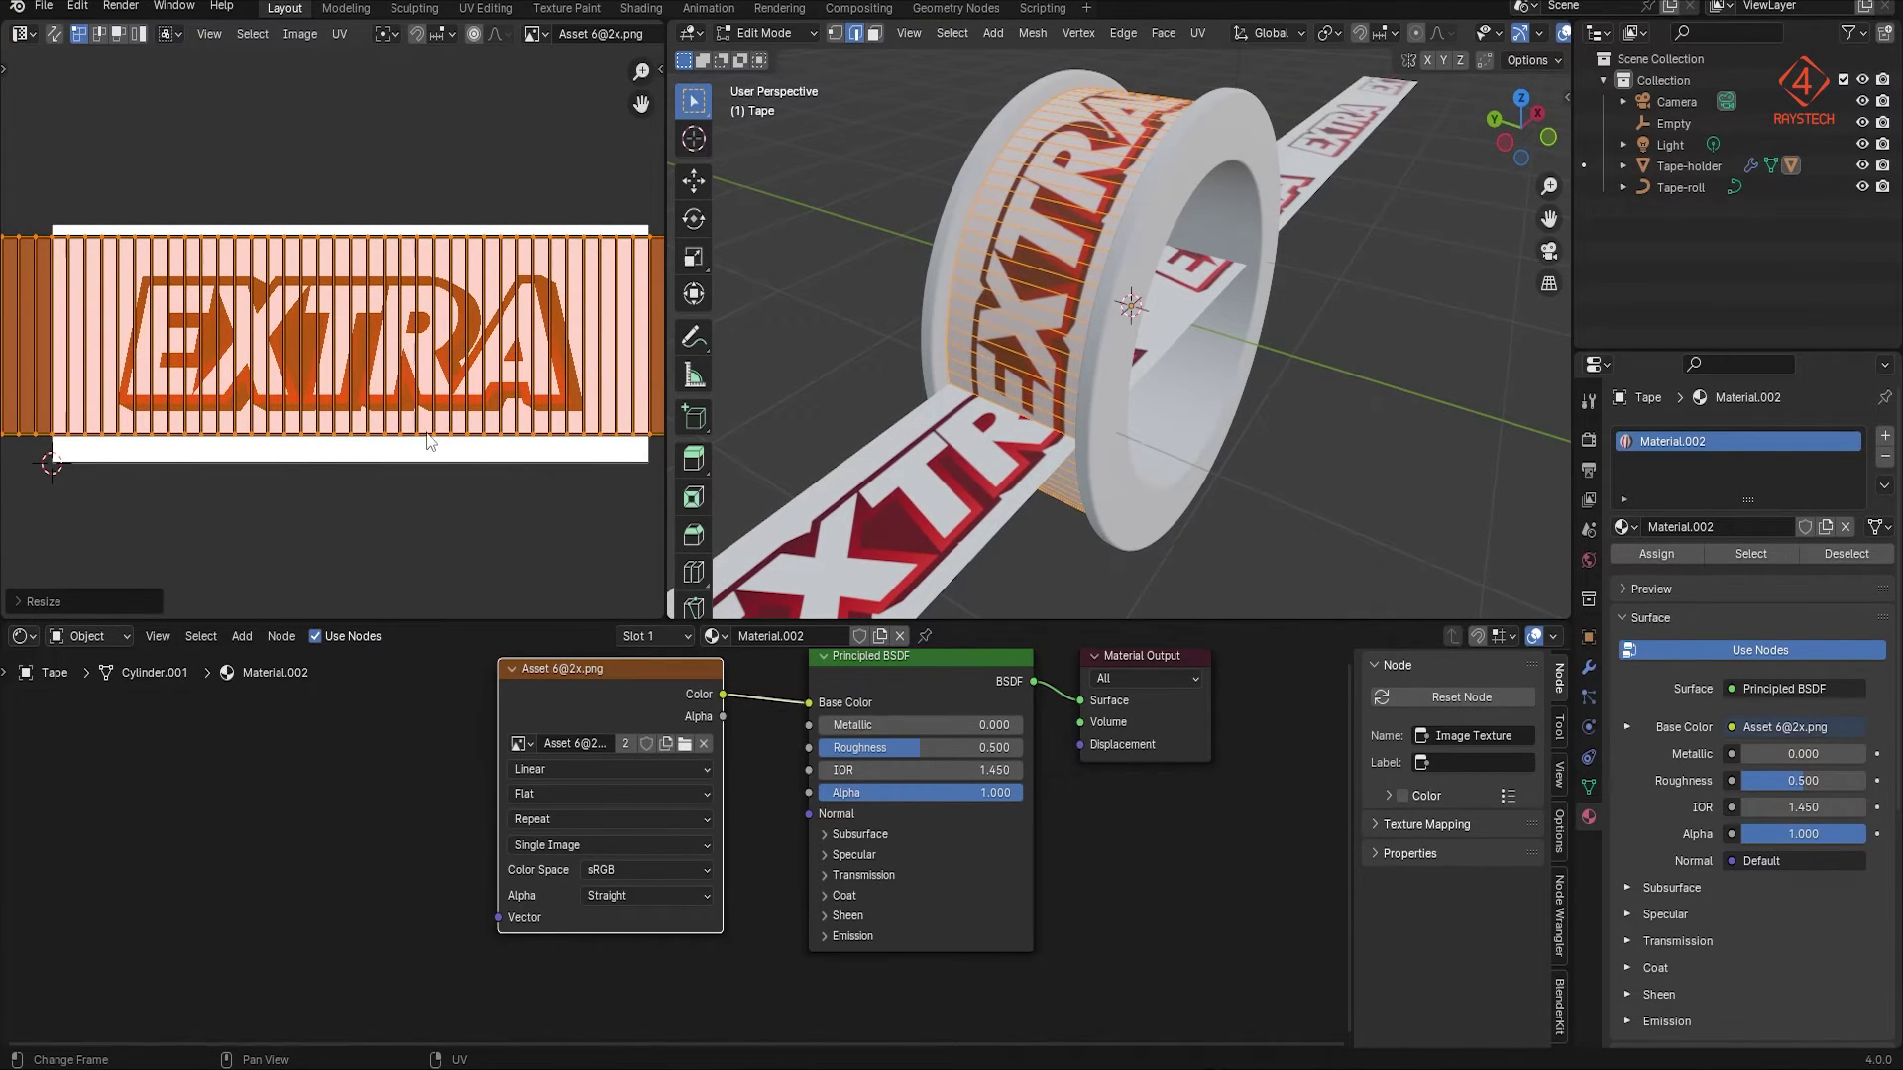
pyautogui.press('g')
pyautogui.press('x')
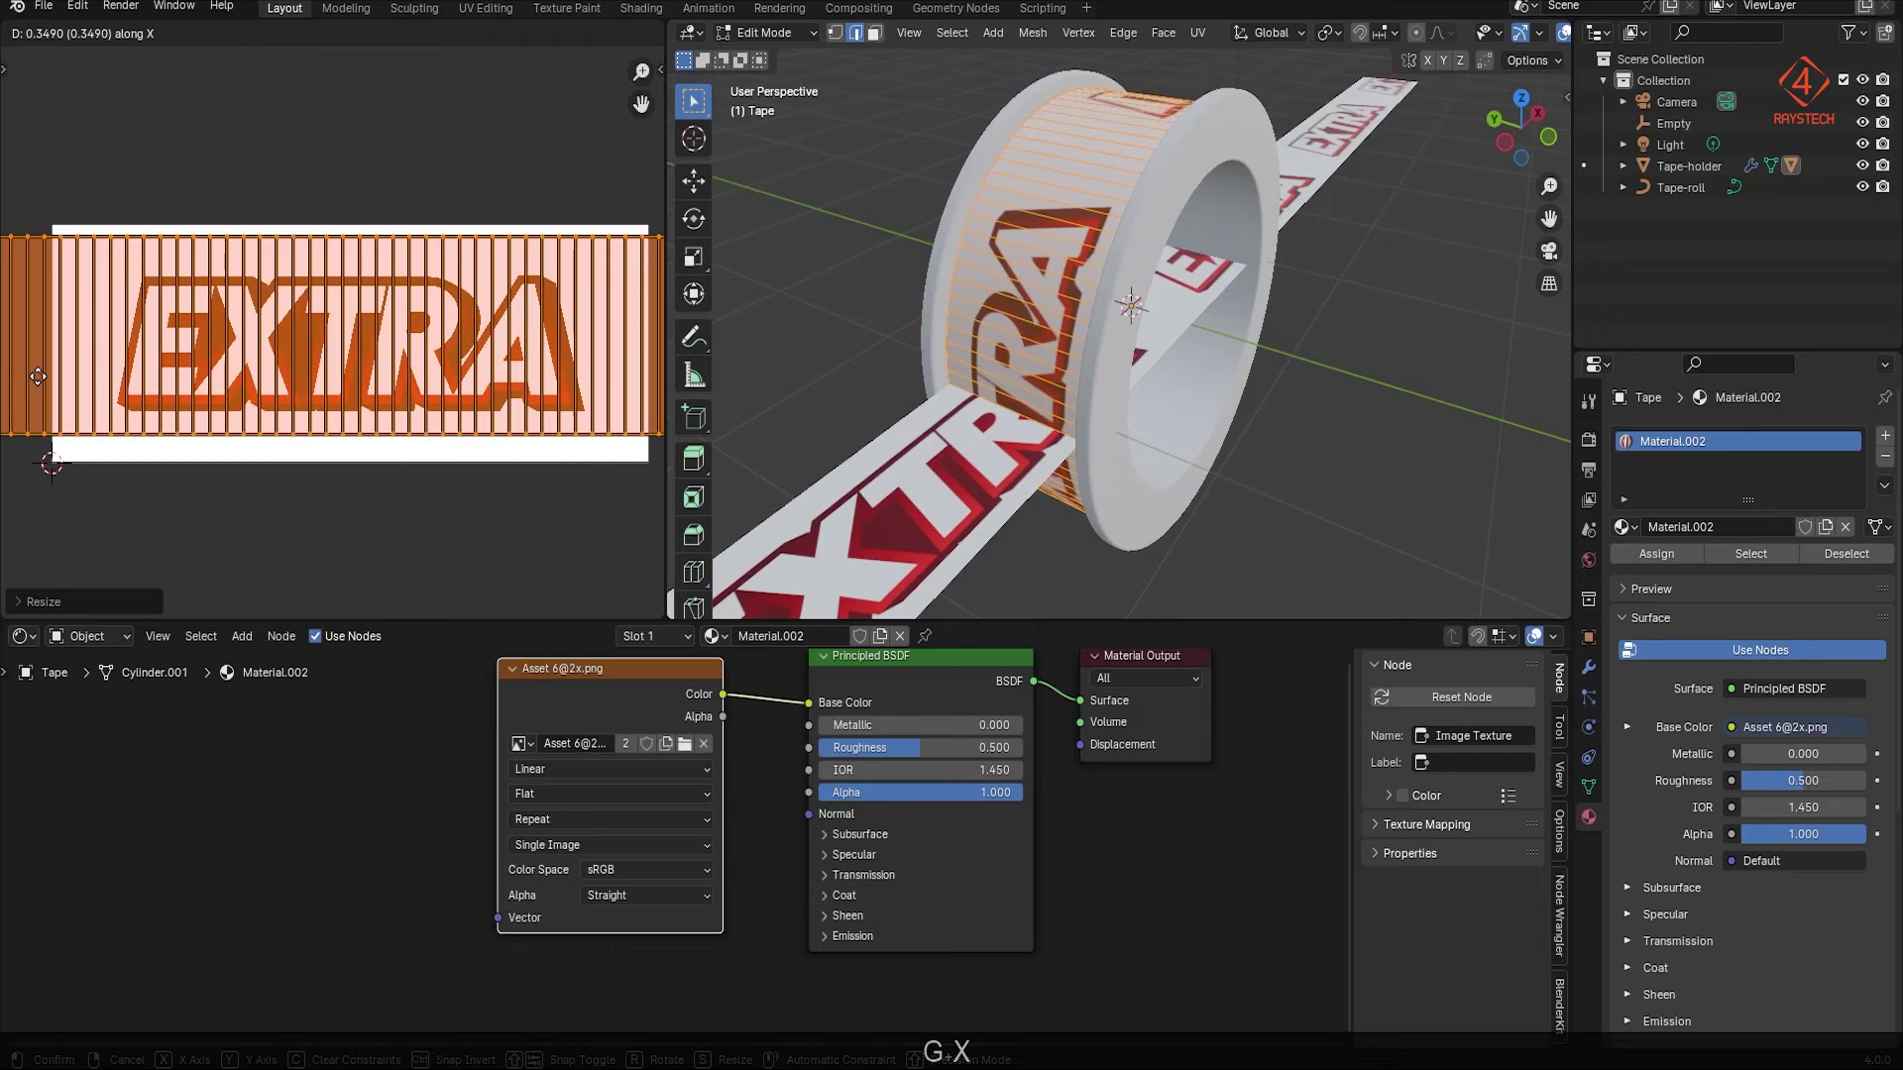
pyautogui.click(53, 384)
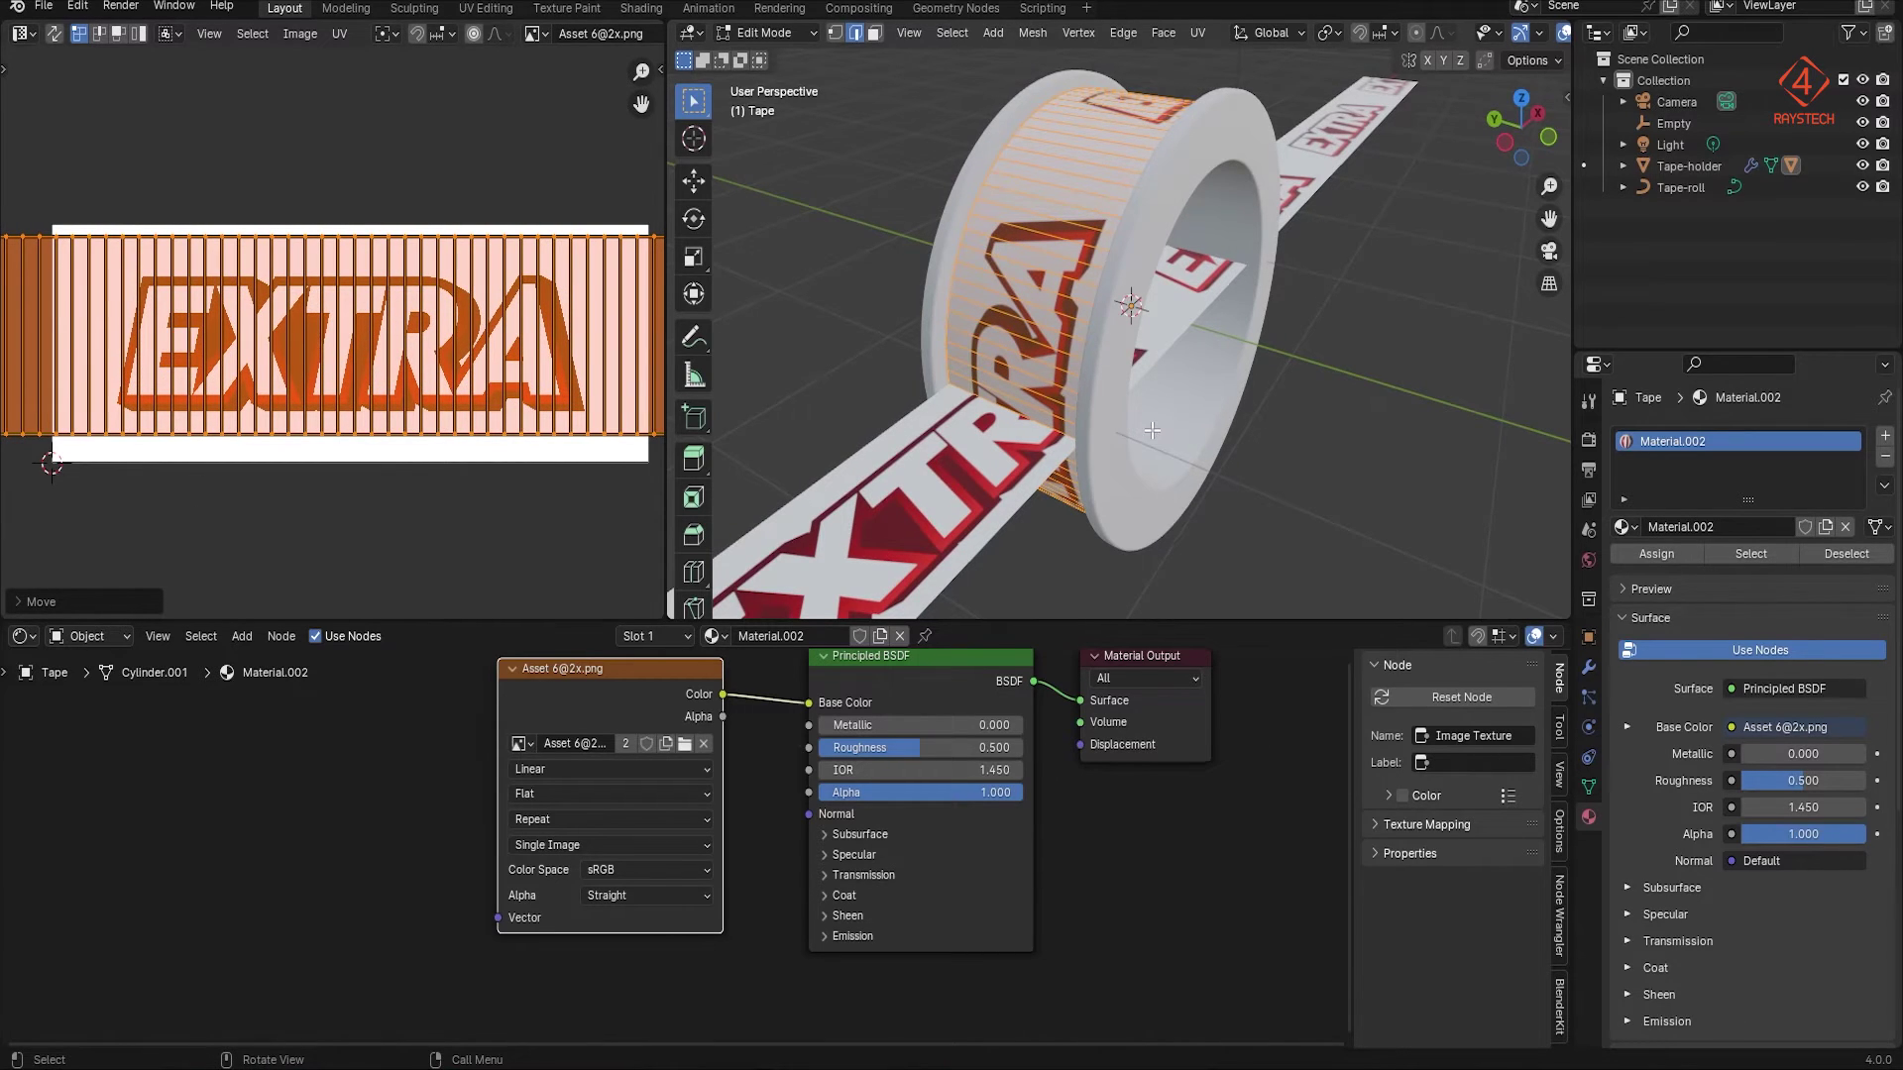
# Step: Add Mapping nodes, mirror the UVs along X, and offset the texture 0.45 m in X
pyautogui.keyDown('shift'); pyautogui.moveTo(1151, 431); pyautogui.dragTo(1213, 370, button='middle'); pyautogui.keyUp('shift')
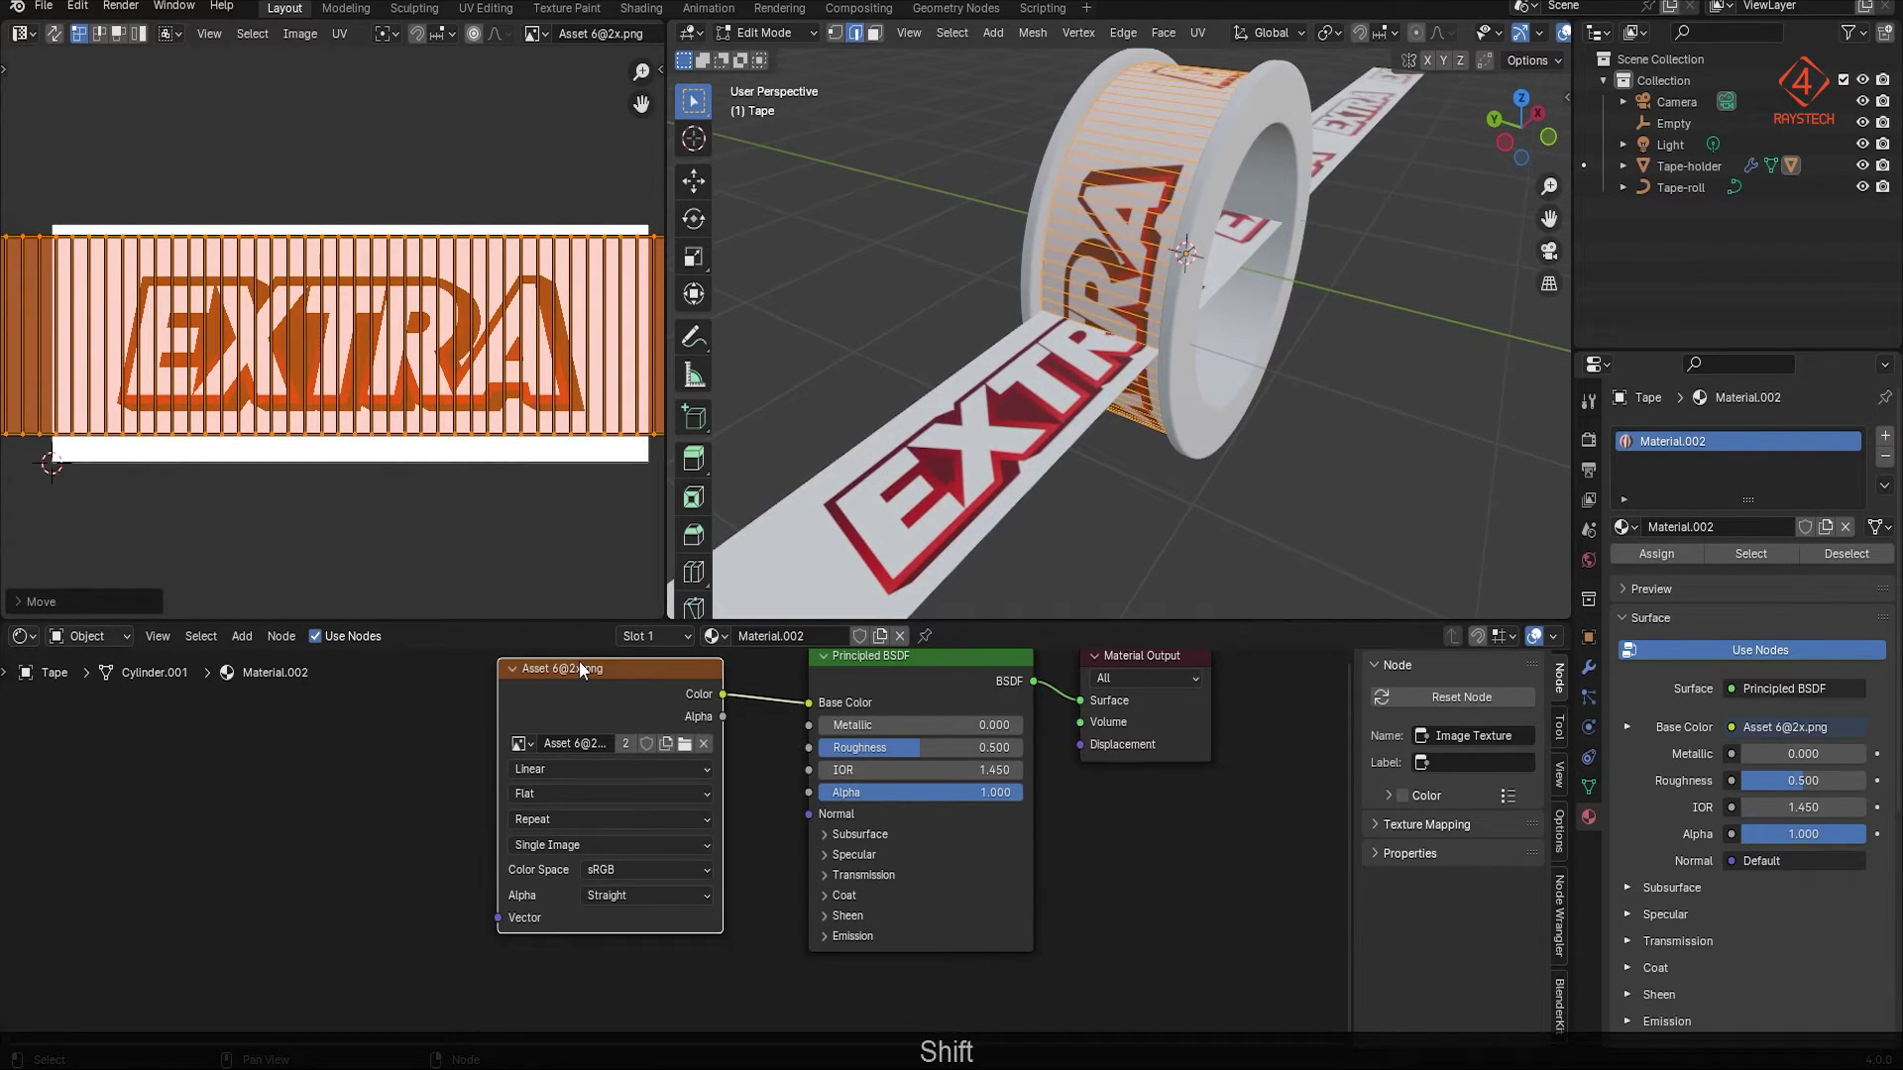
pyautogui.hotkey('ctrl', 't')
pyautogui.hotkey('ctrl', 'z')
pyautogui.click(340, 33)
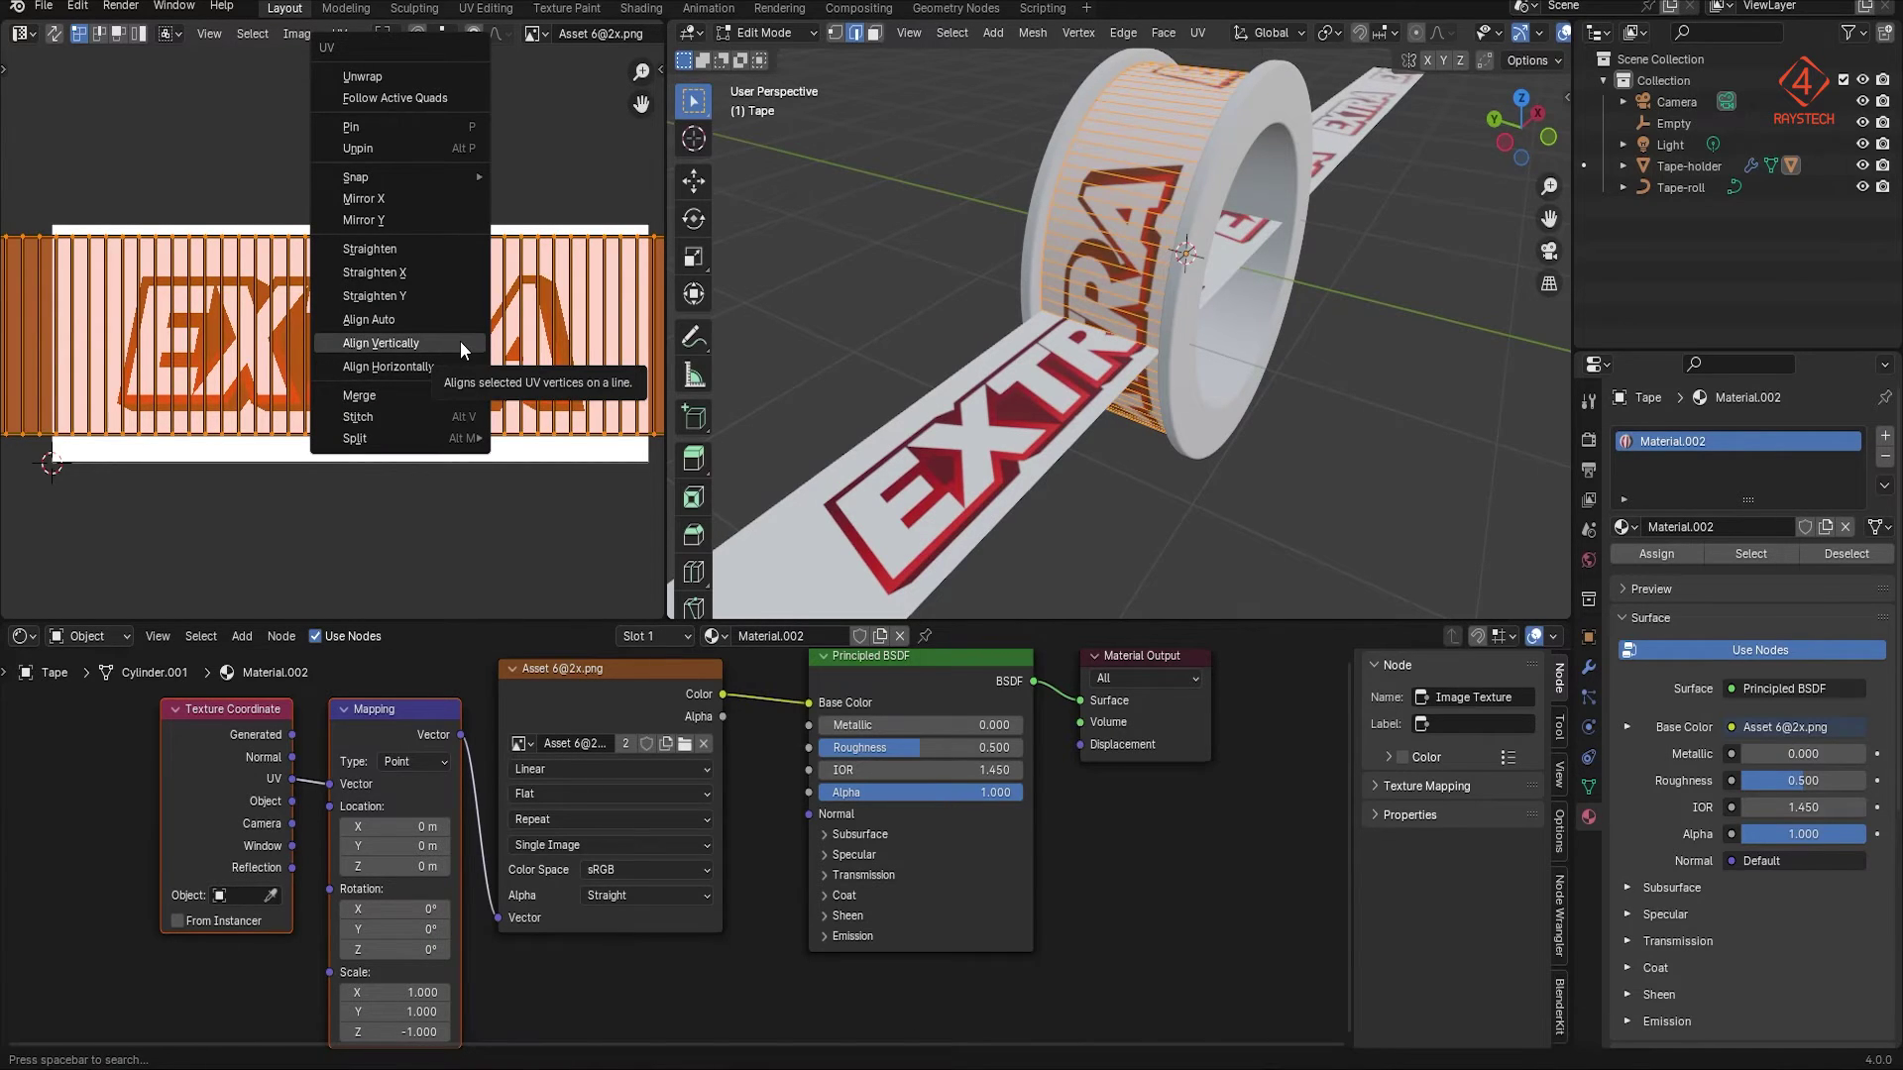
pyautogui.click(454, 199)
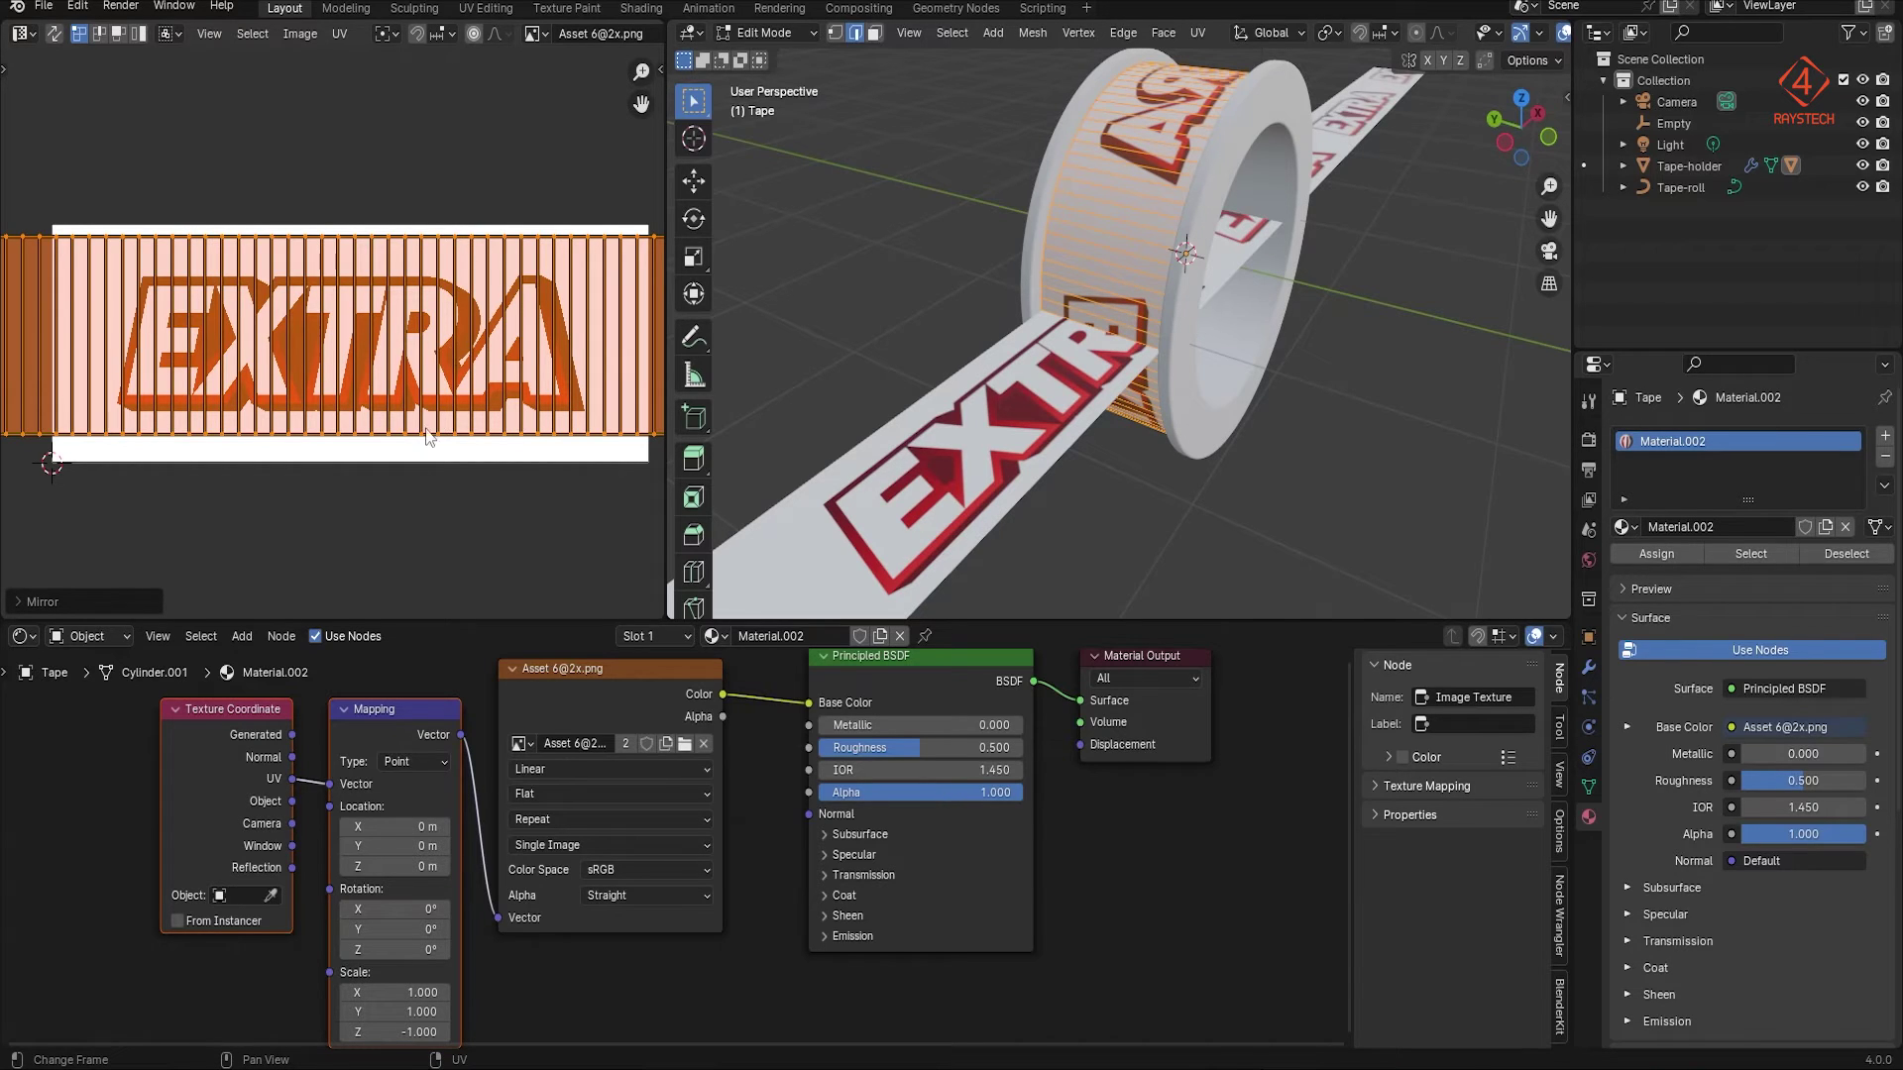
pyautogui.moveTo(397, 826); pyautogui.dragTo(398, 827)
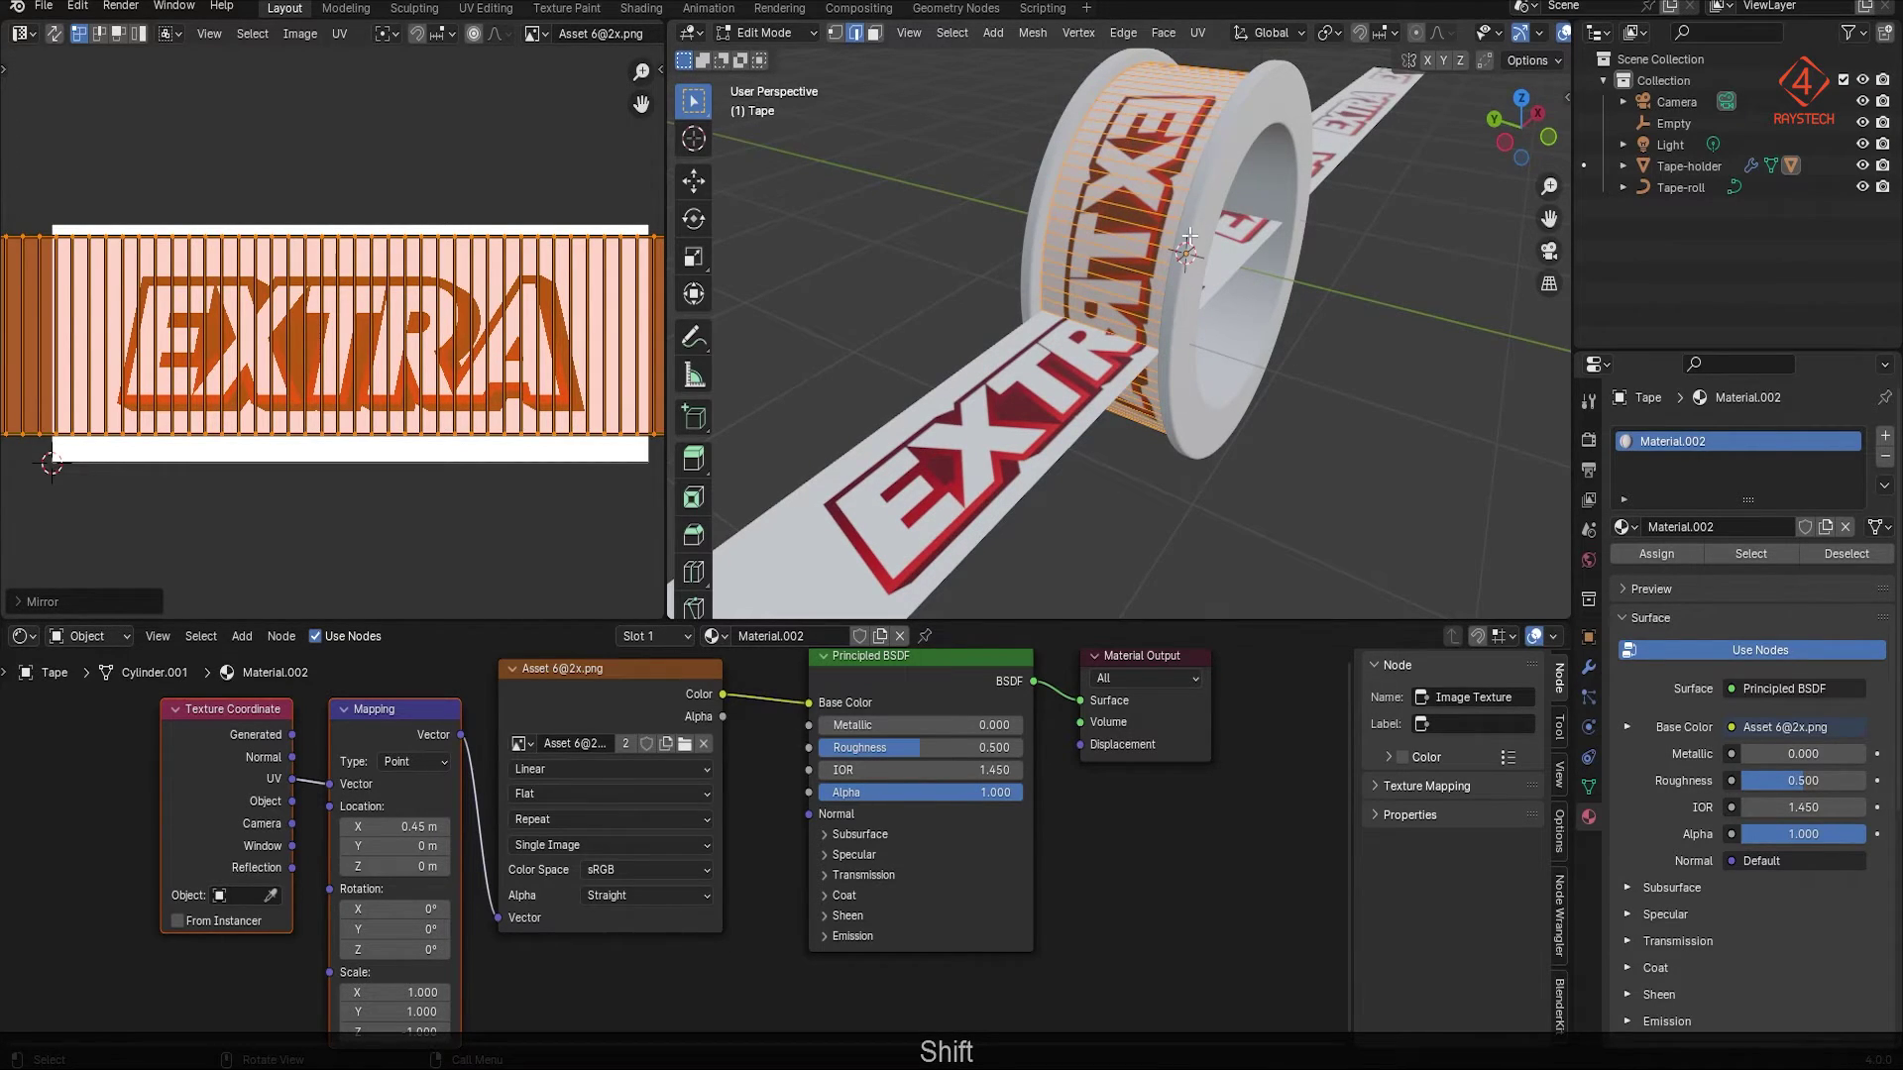
# Step: Rescale the UVs along X so a single EXTRA logo wraps around the band
pyautogui.press('Tab')
pyautogui.moveTo(1195, 382); pyautogui.dragTo(1168, 304, button='middle')
pyautogui.press('Tab')
pyautogui.press('s')
pyautogui.press('x')
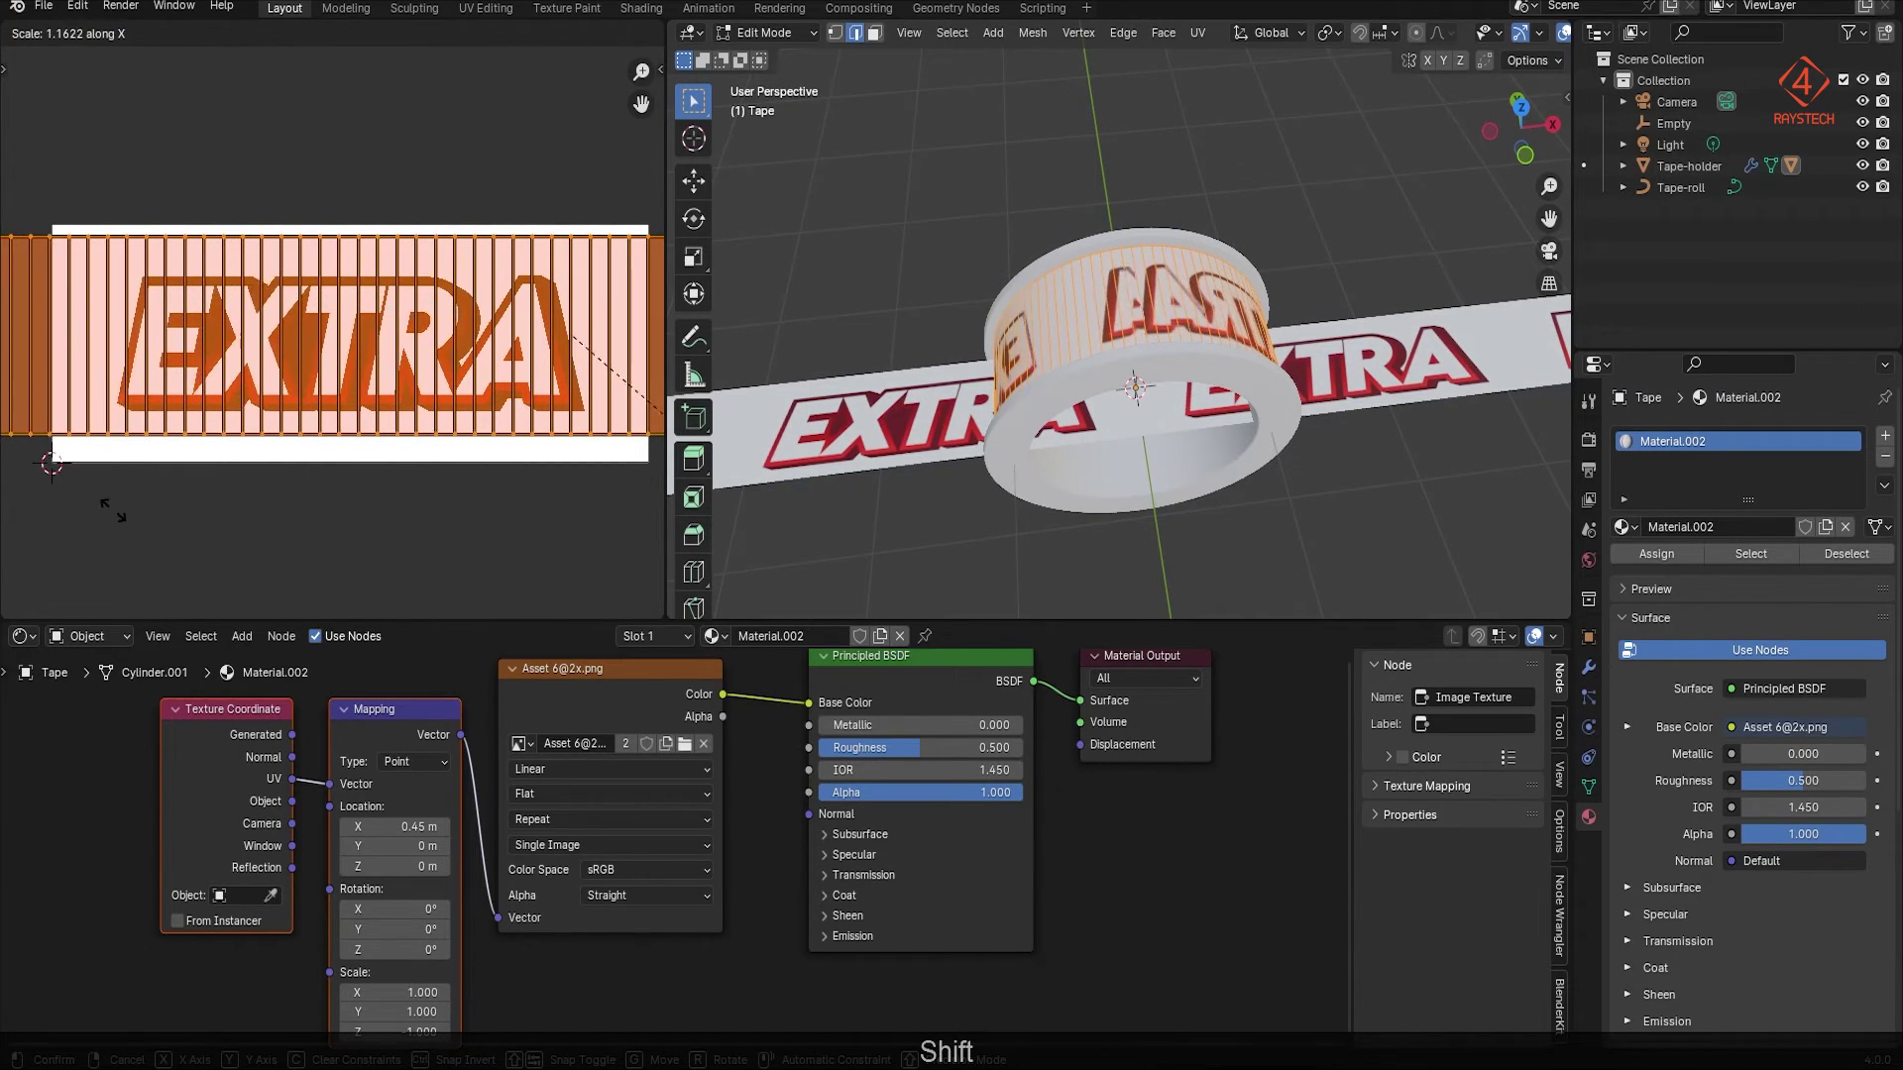
pyautogui.click(48, 500)
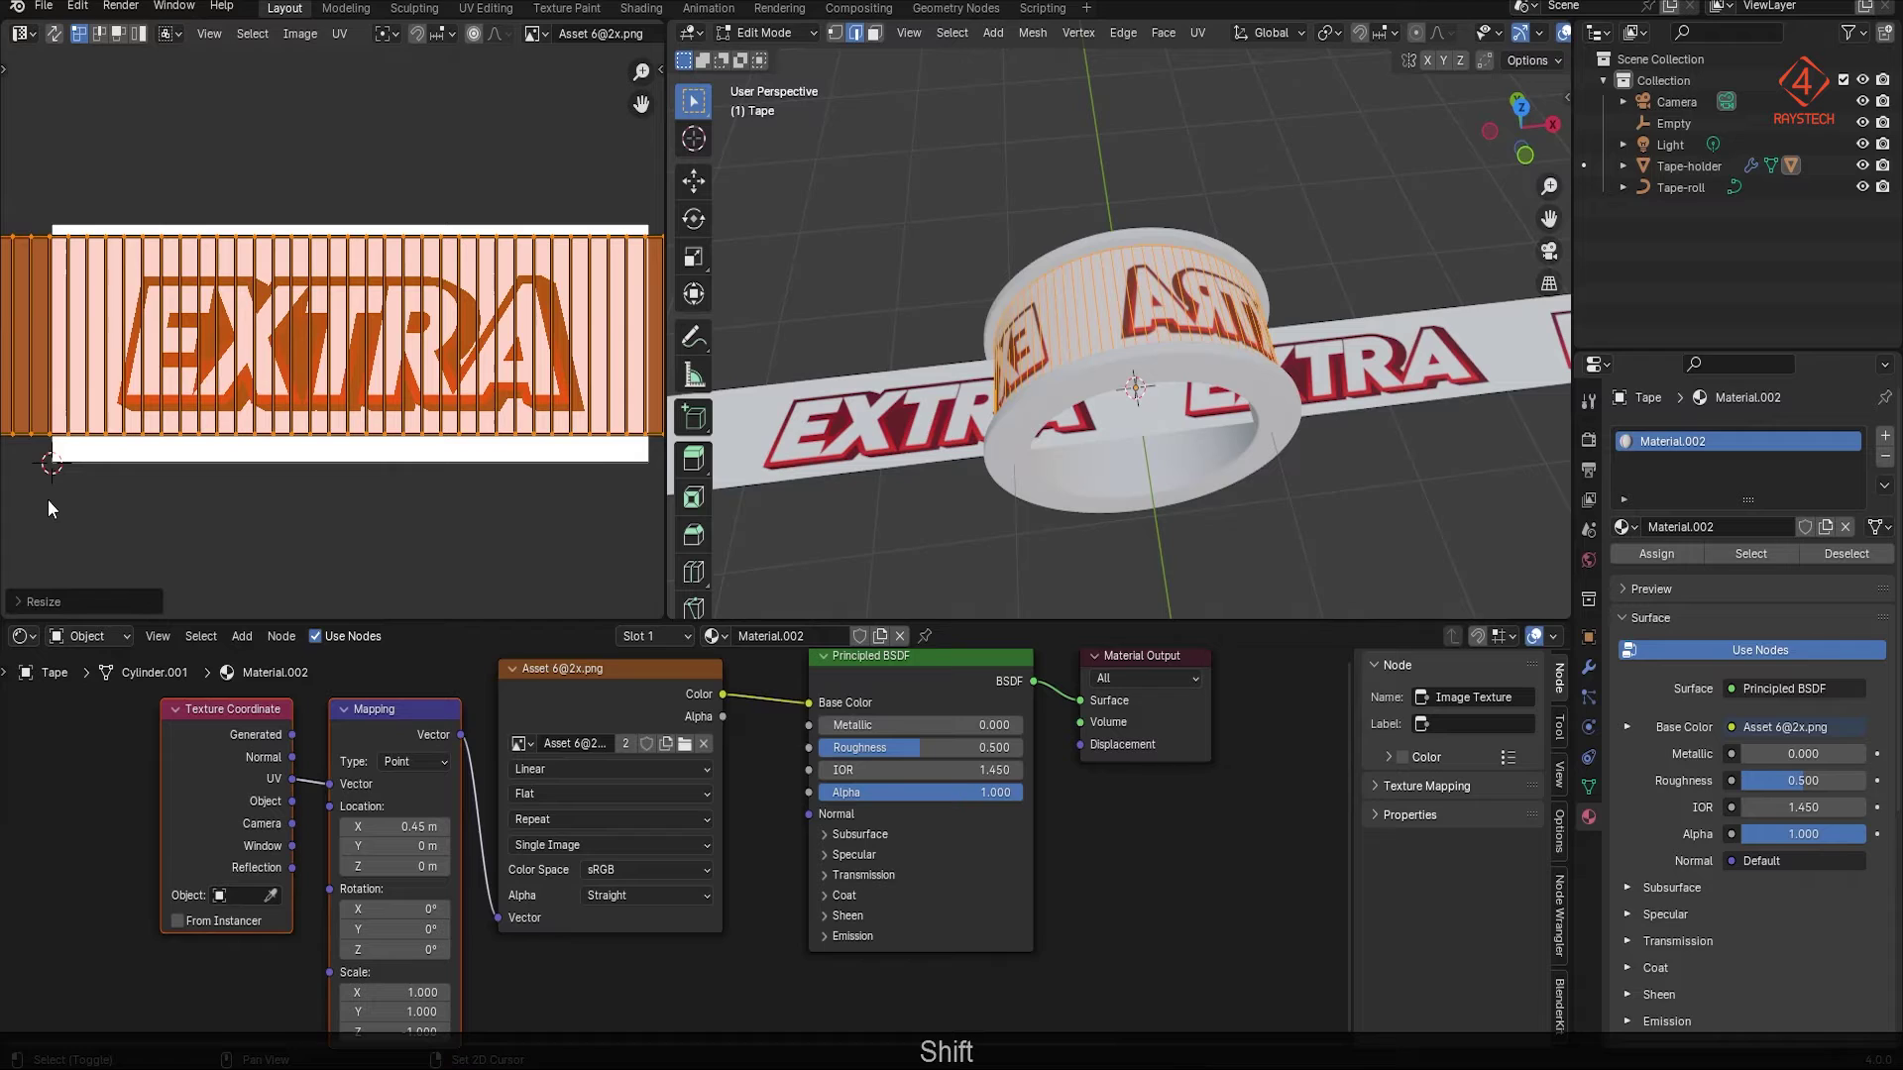
pyautogui.moveTo(1045, 396); pyautogui.dragTo(1113, 342, button='middle')
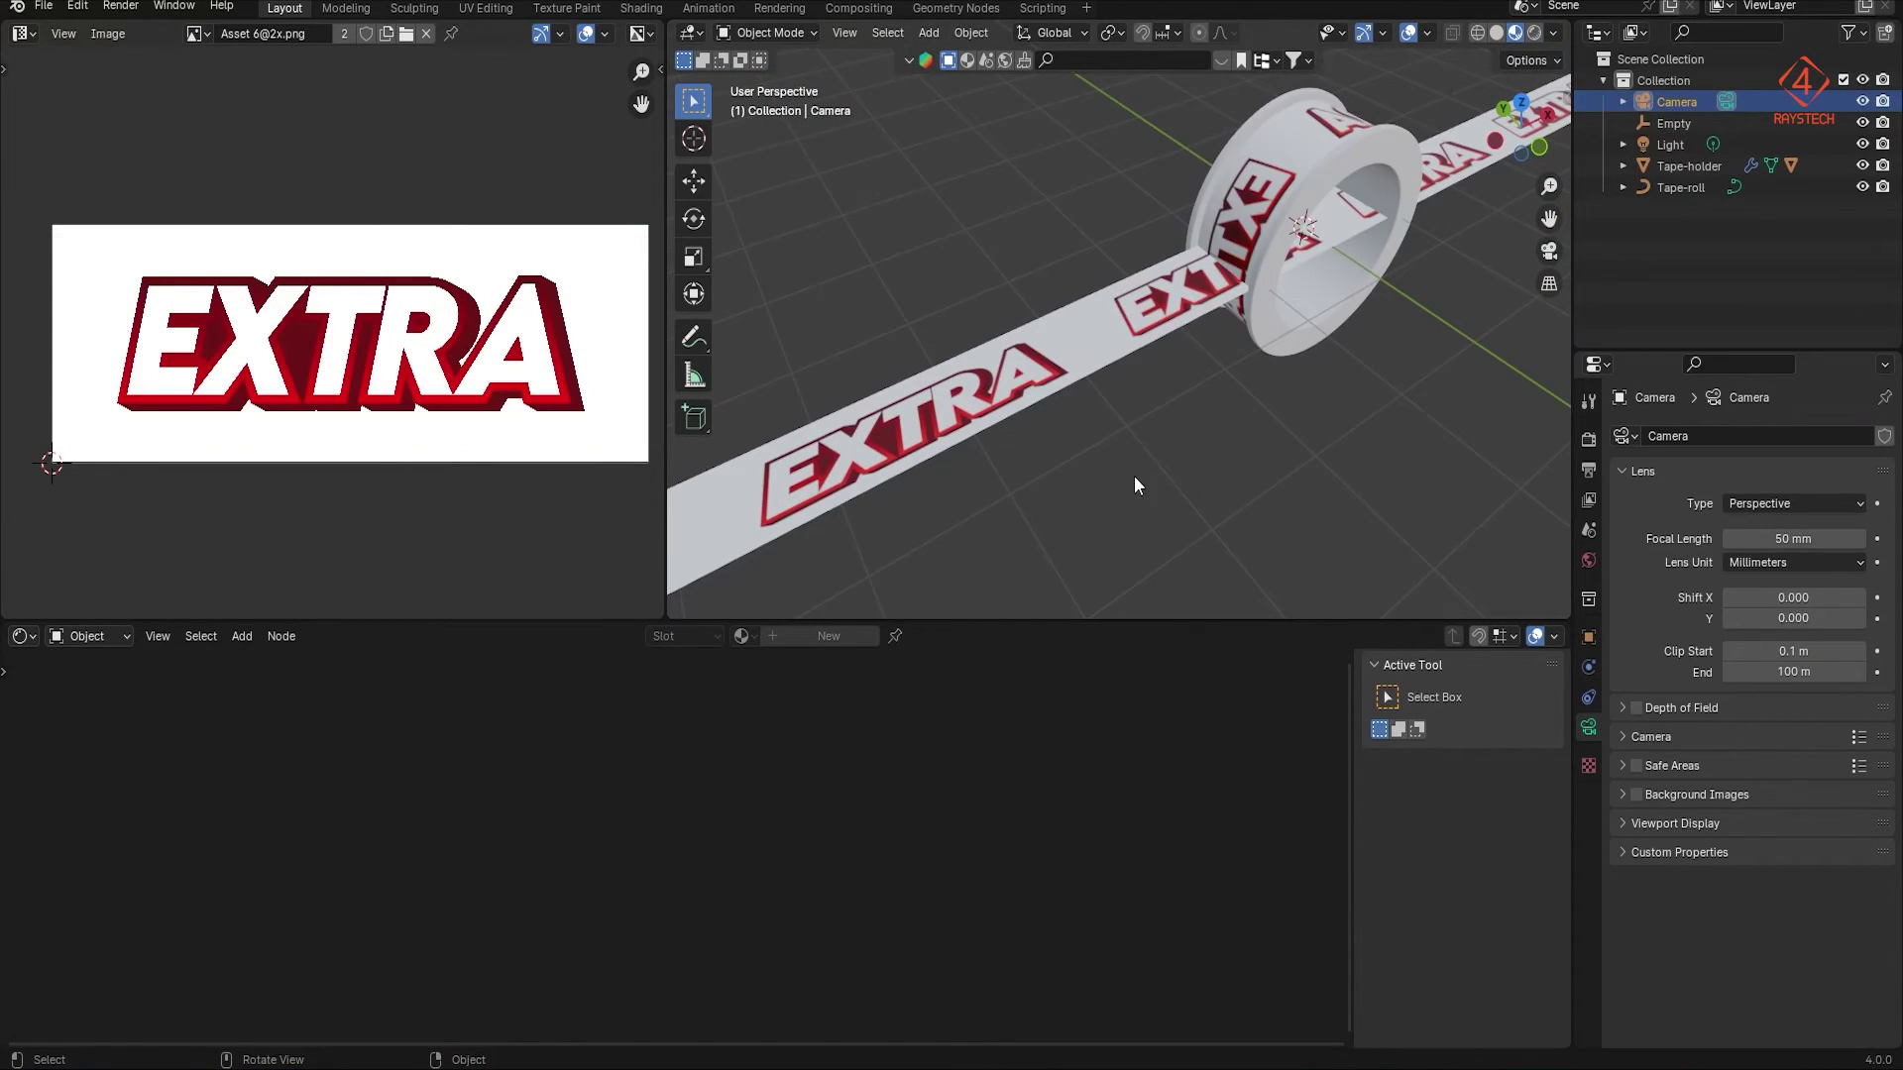
# Step: Replace the old camera with a new one aligned to the current view
pyautogui.press('Delete')
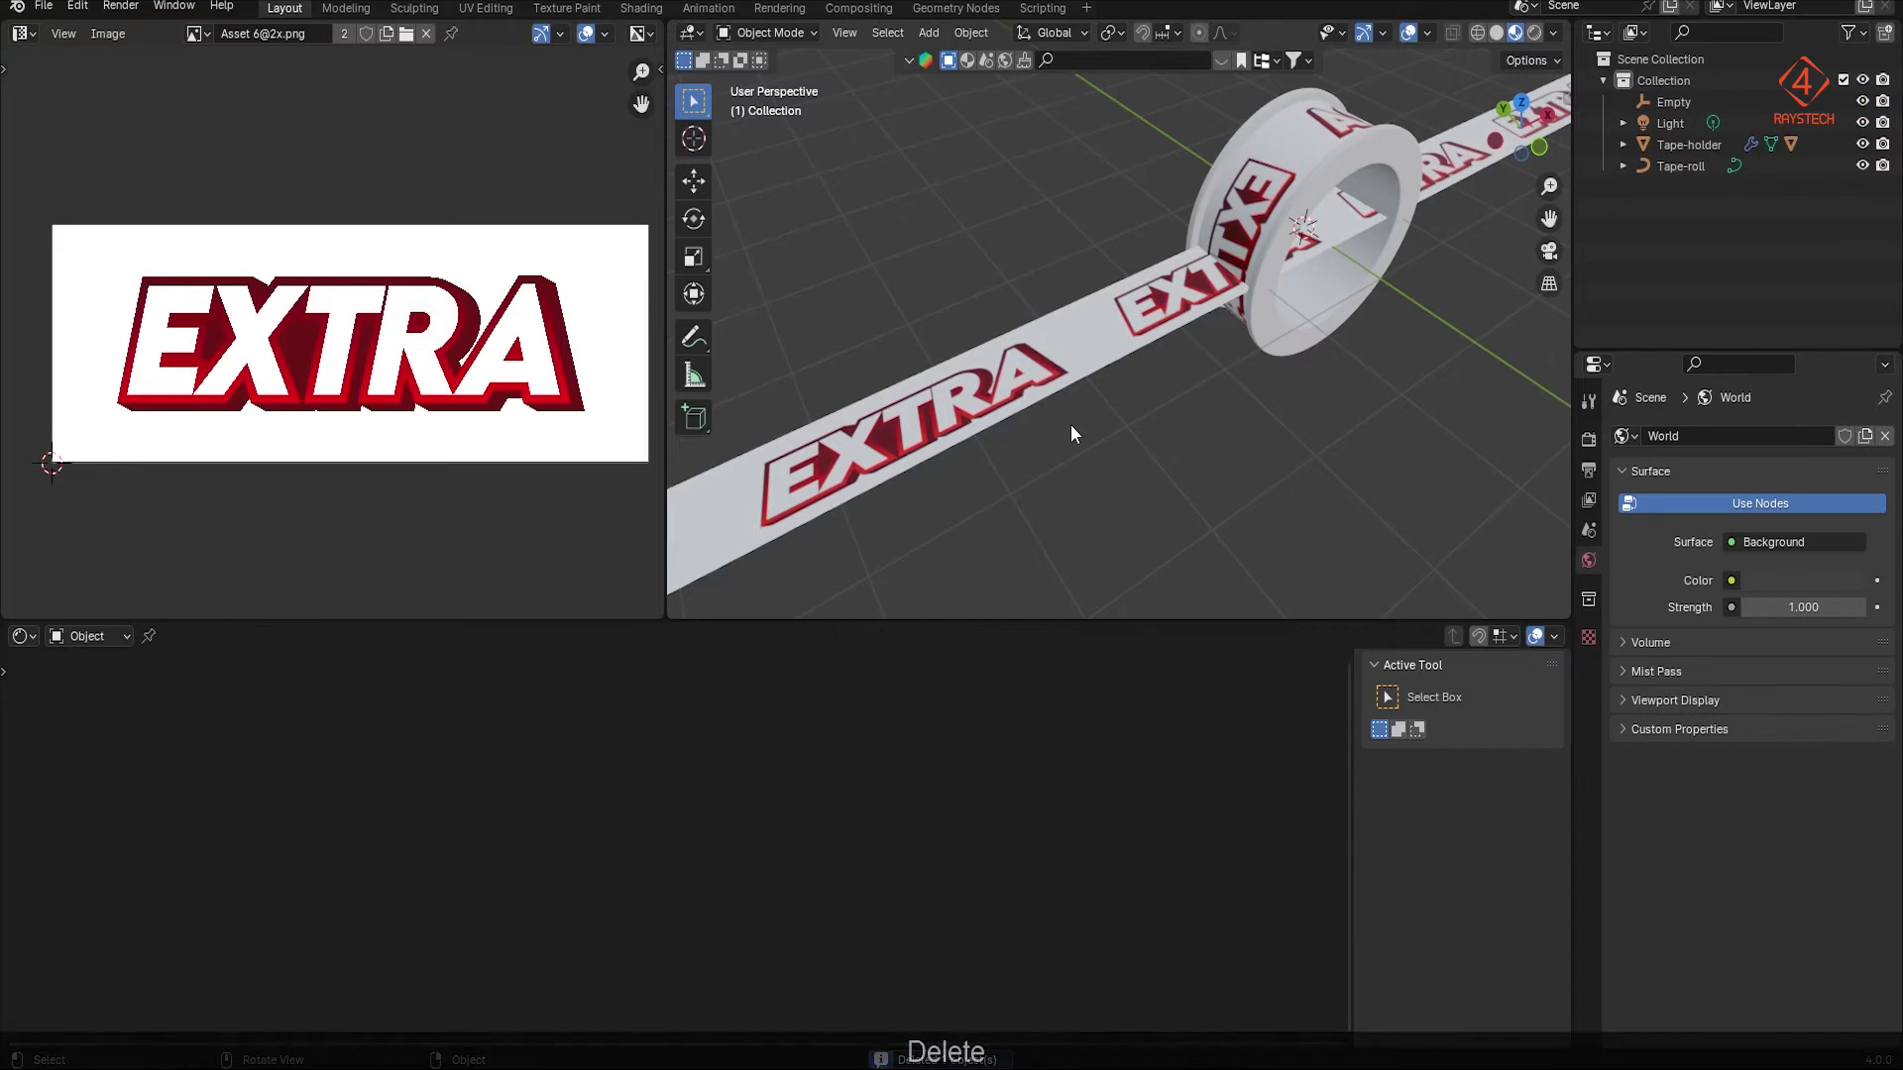
pyautogui.hotkey('shift', 'a')
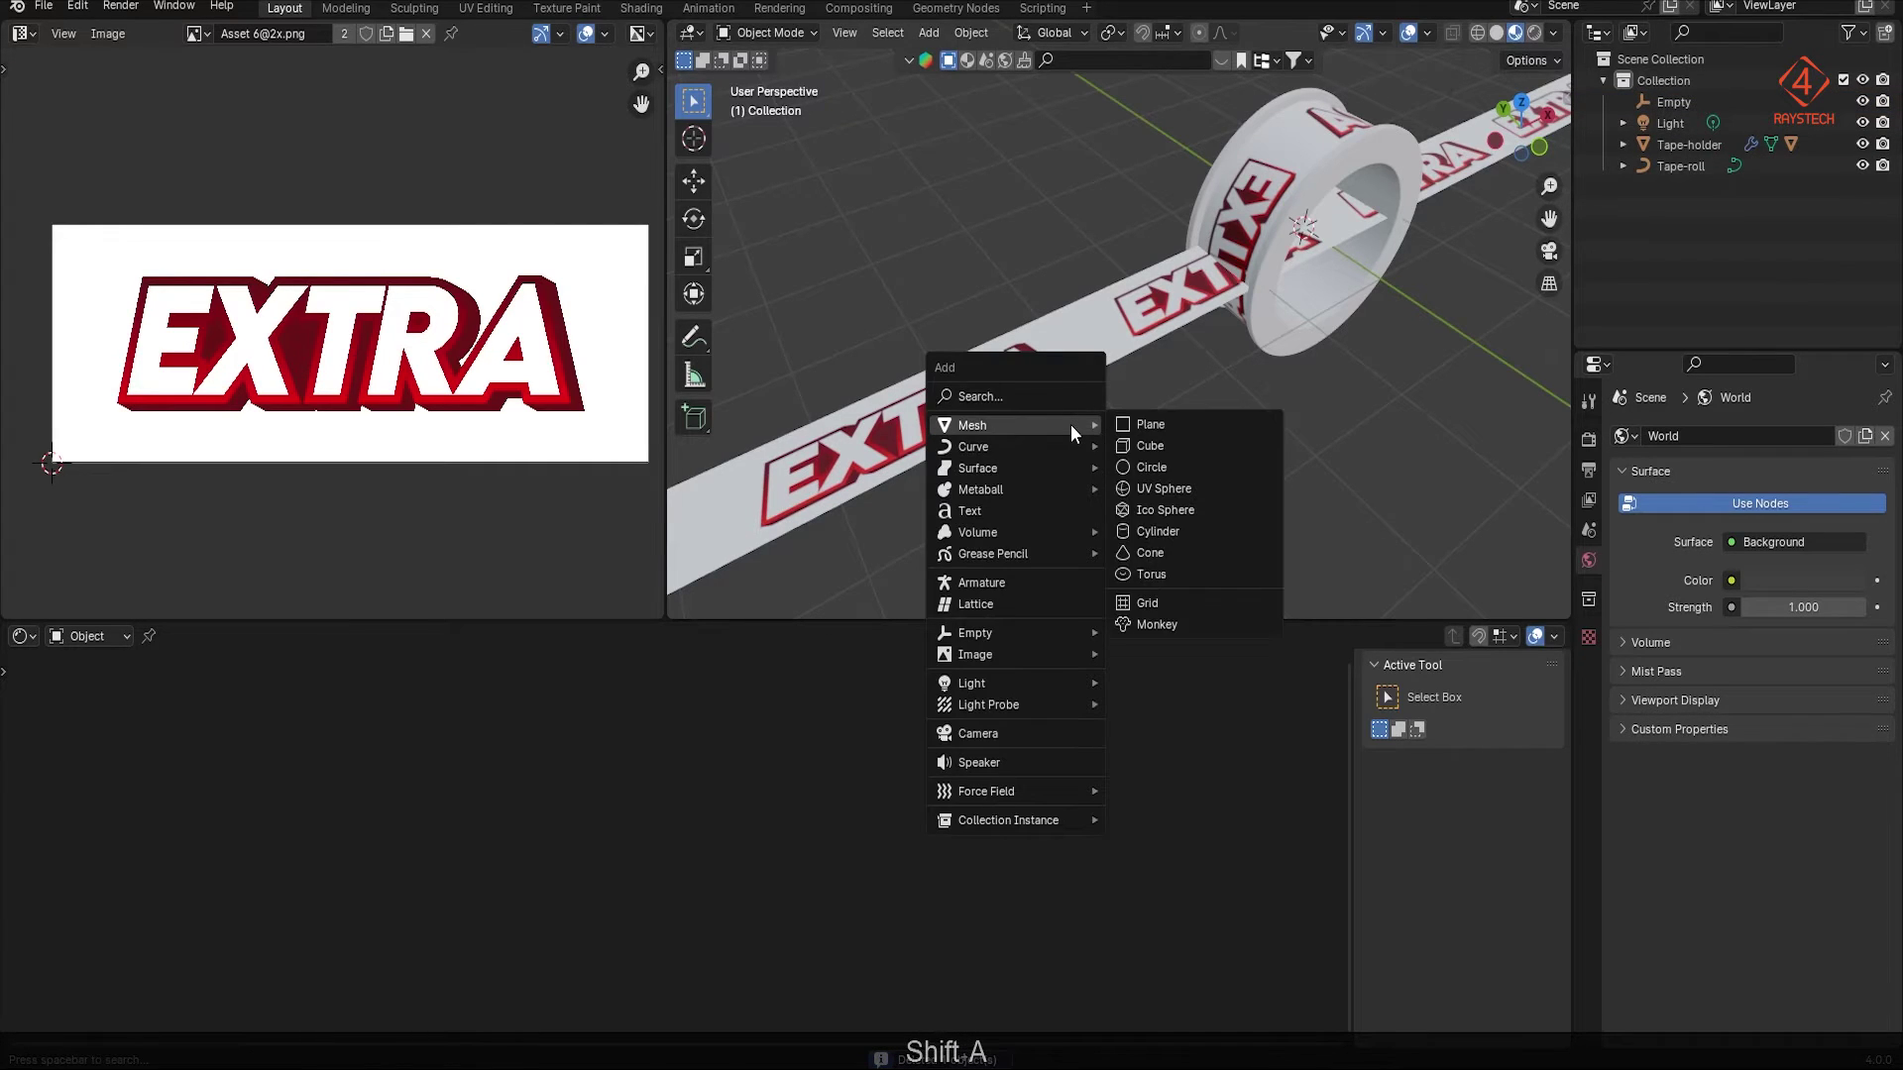
pyautogui.click(1022, 734)
pyautogui.click(1695, 105)
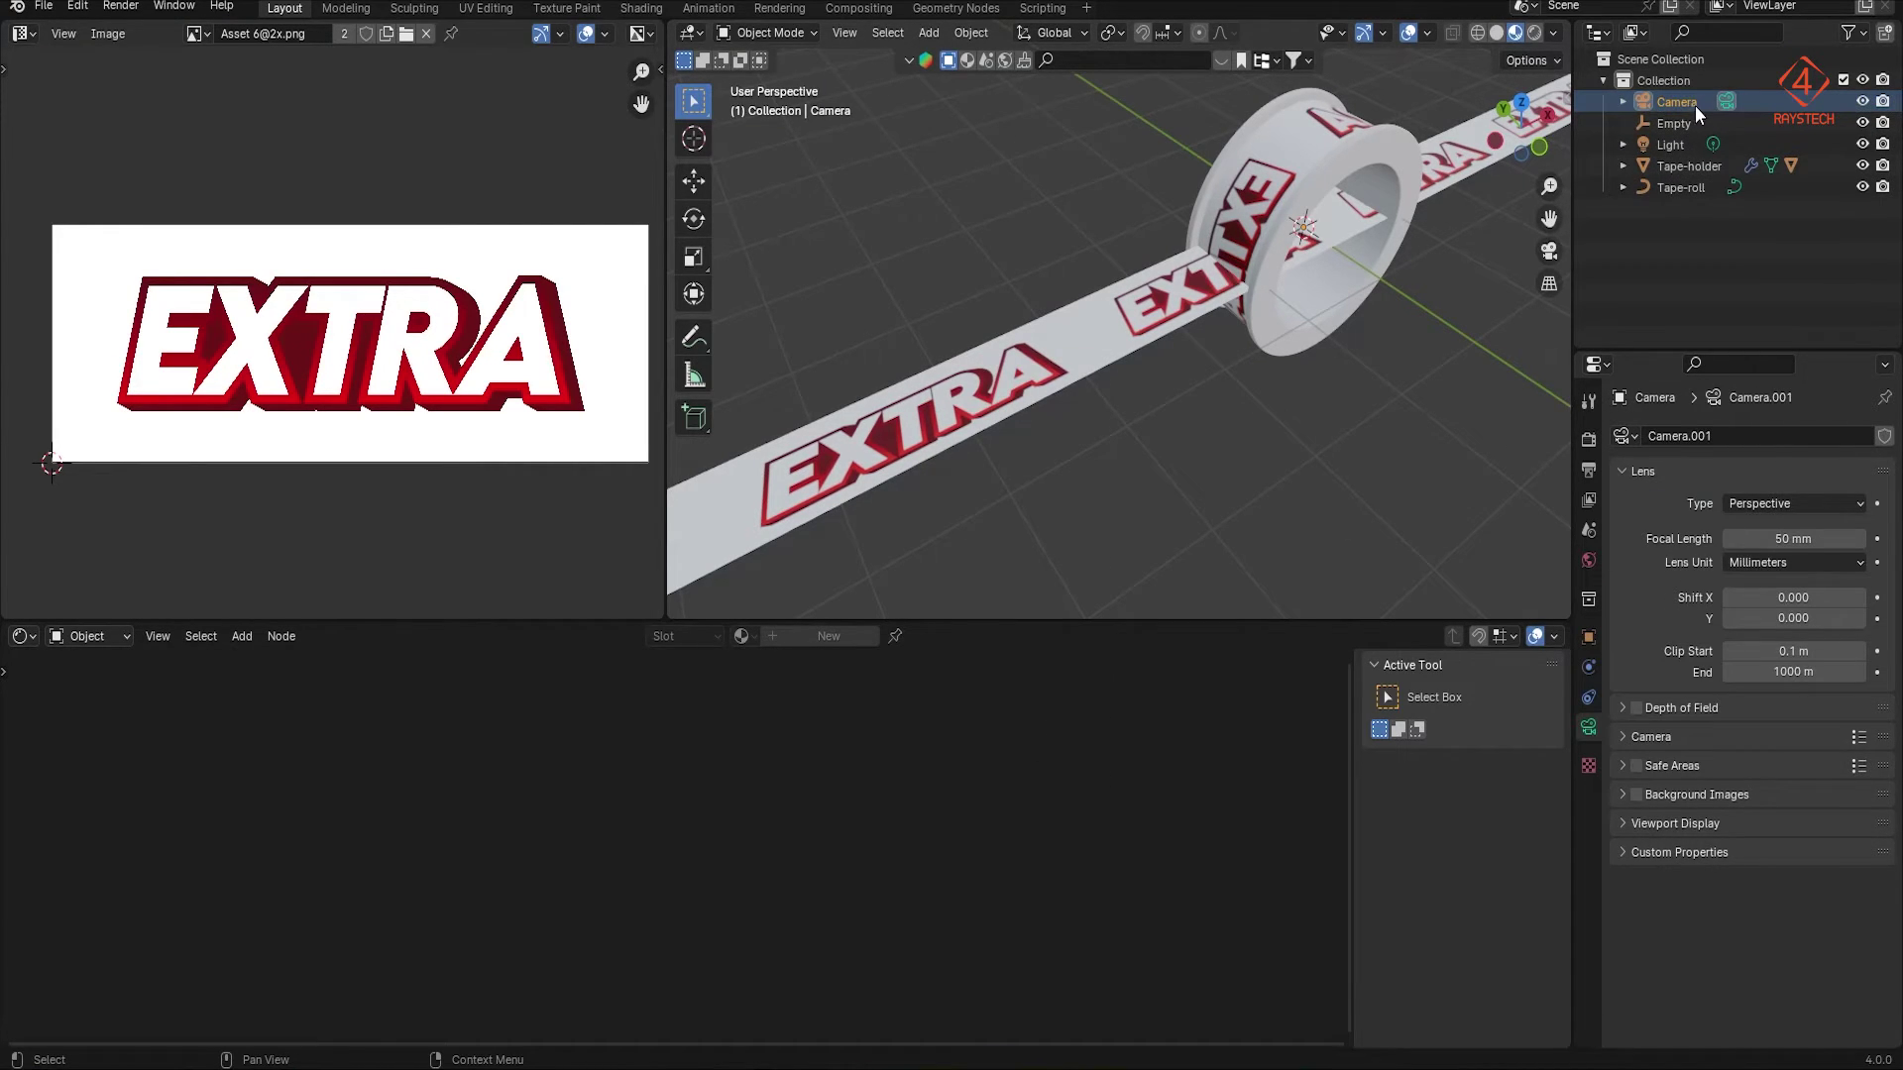
pyautogui.press('ctrl+alt+KP_0')
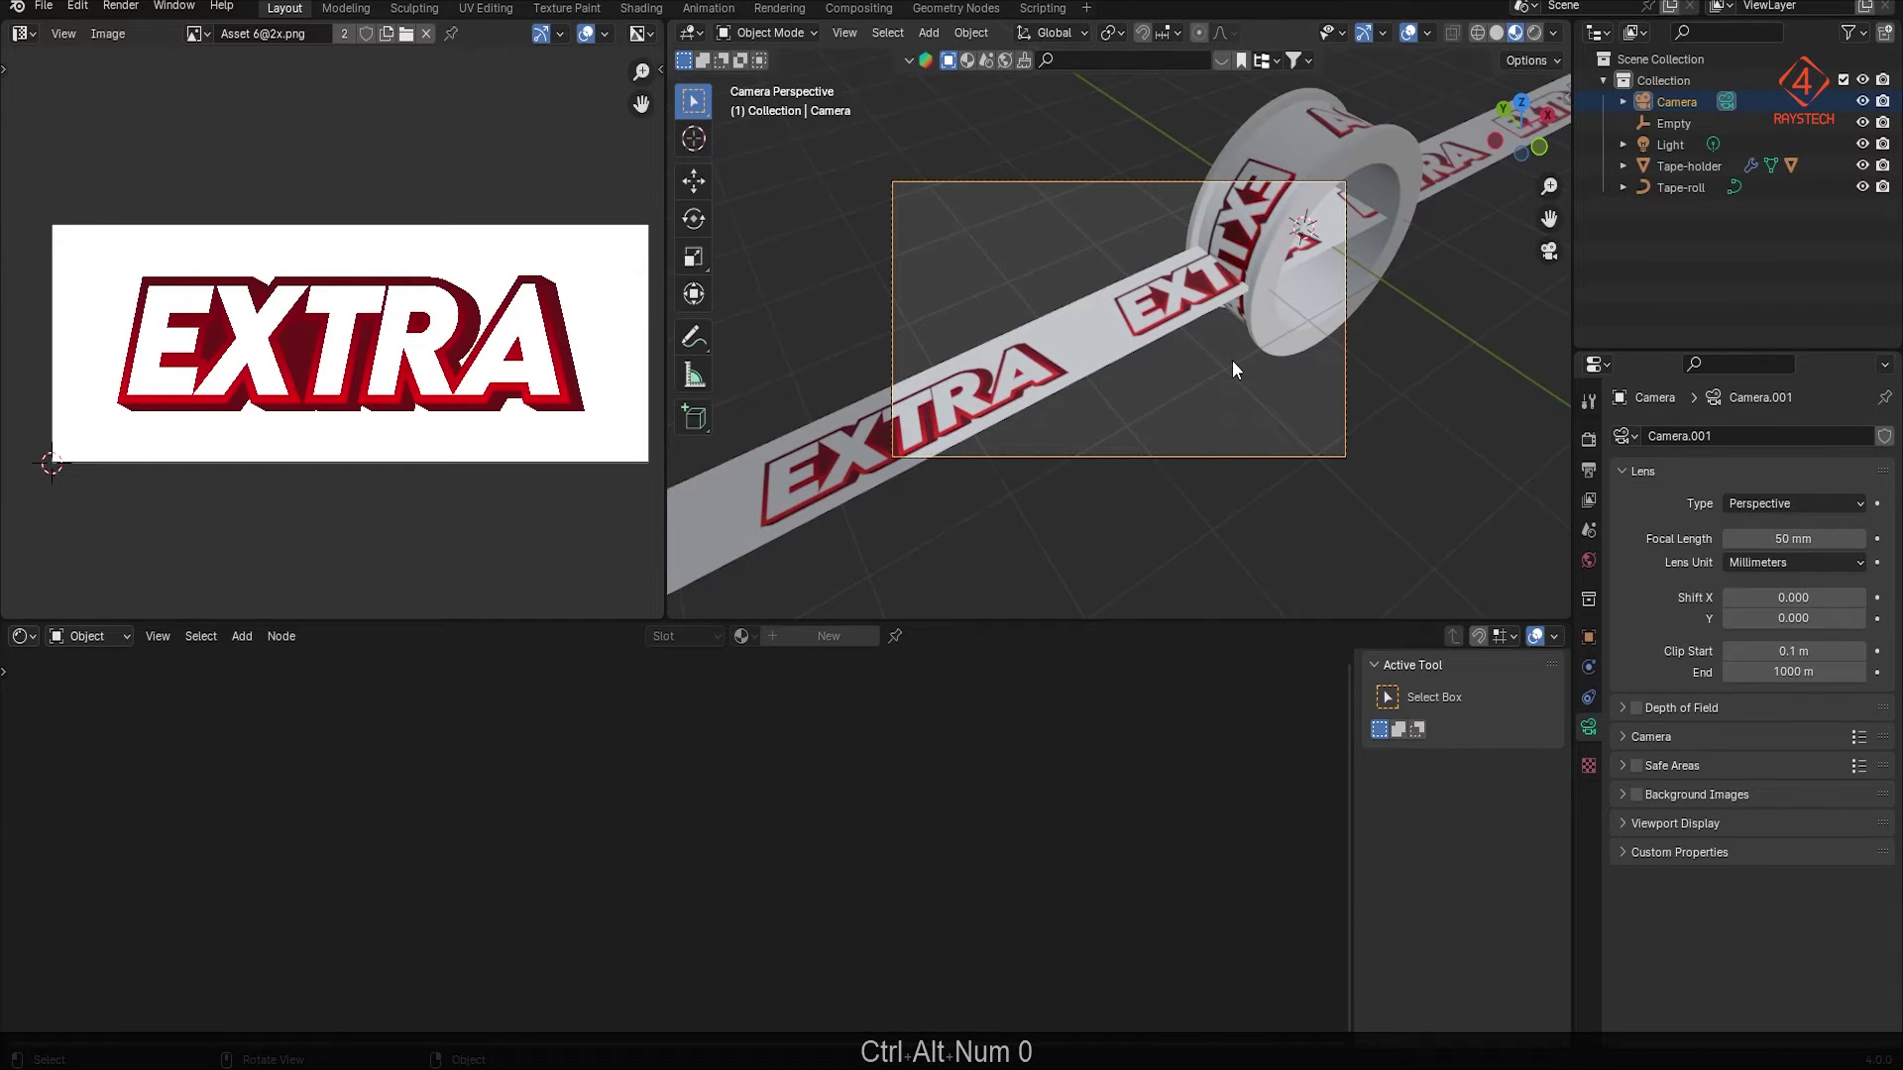
pyautogui.press('Home')
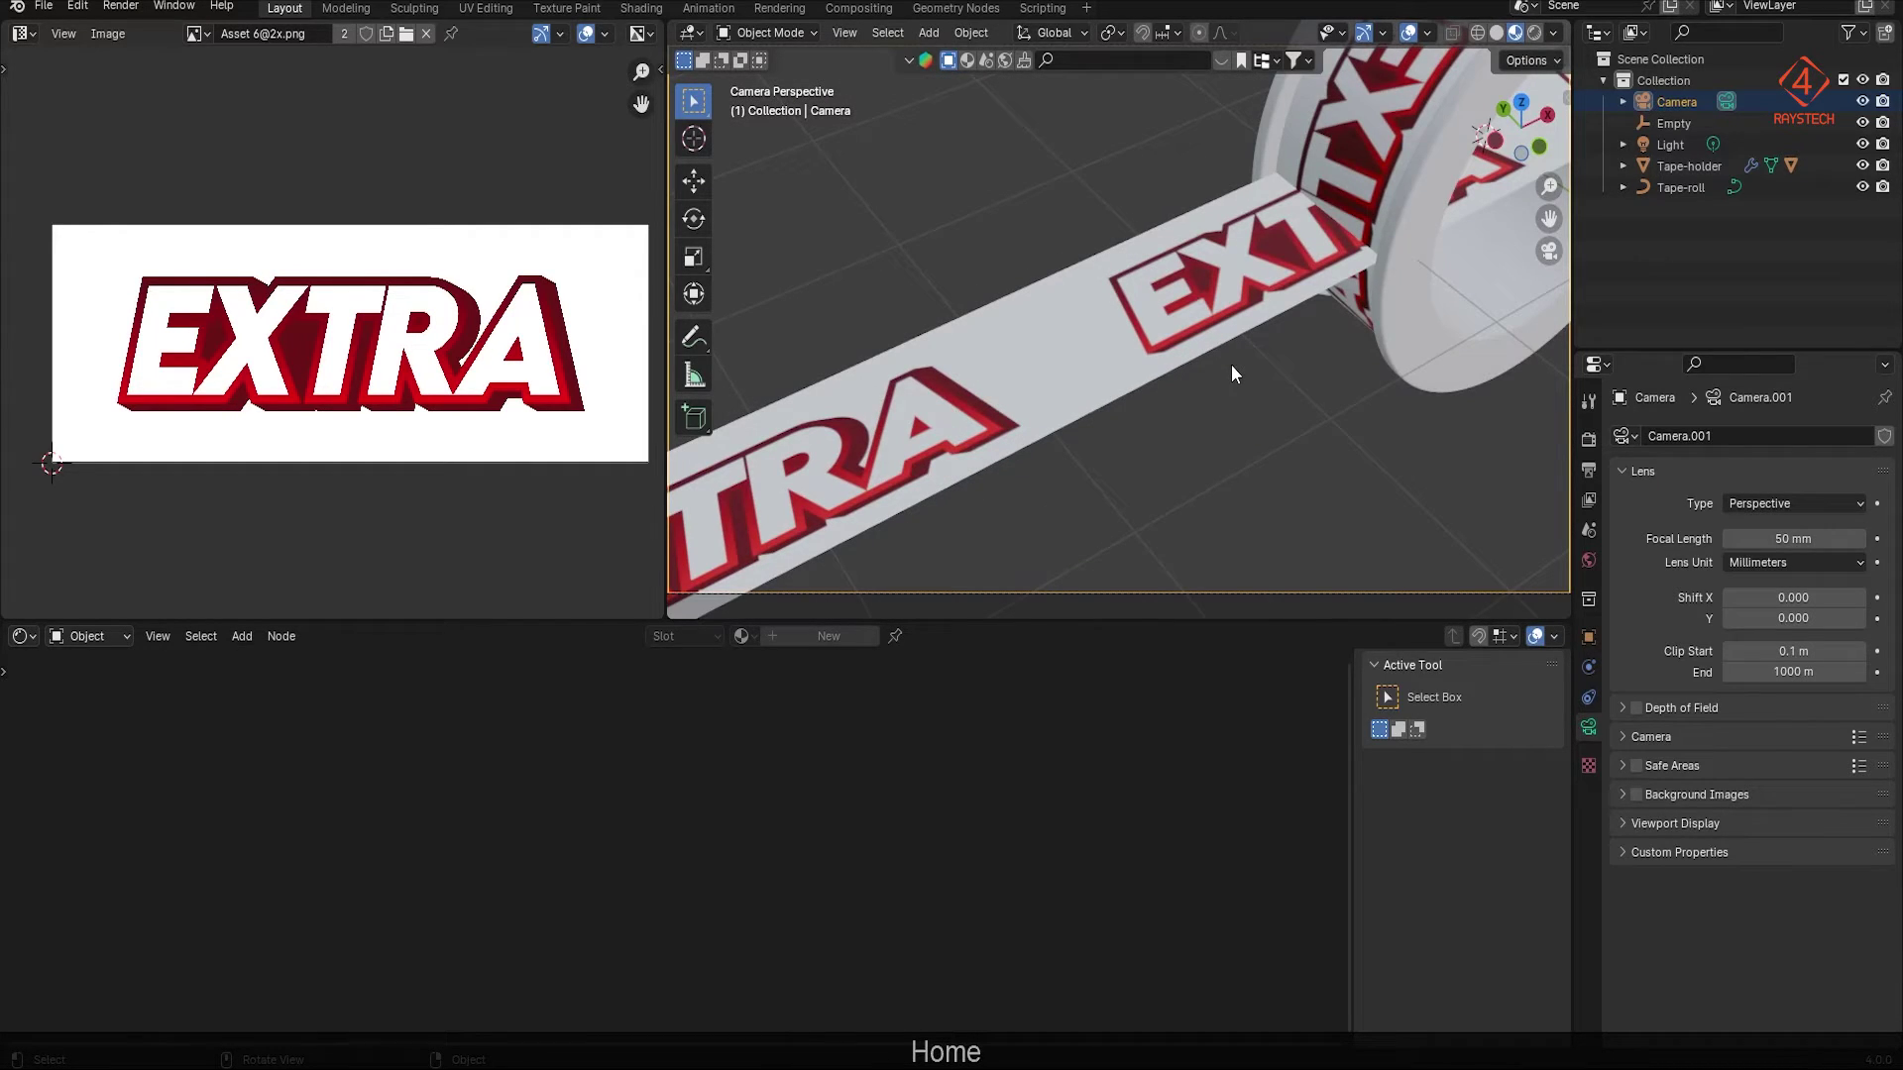
# Step: Use walk navigation to back the camera away and frame the tape roll on the strip
pyautogui.hotkey('shift', '`')
pyautogui.press('s')
pyautogui.press('s')
pyautogui.press('s')
pyautogui.press('s')
pyautogui.press('s')
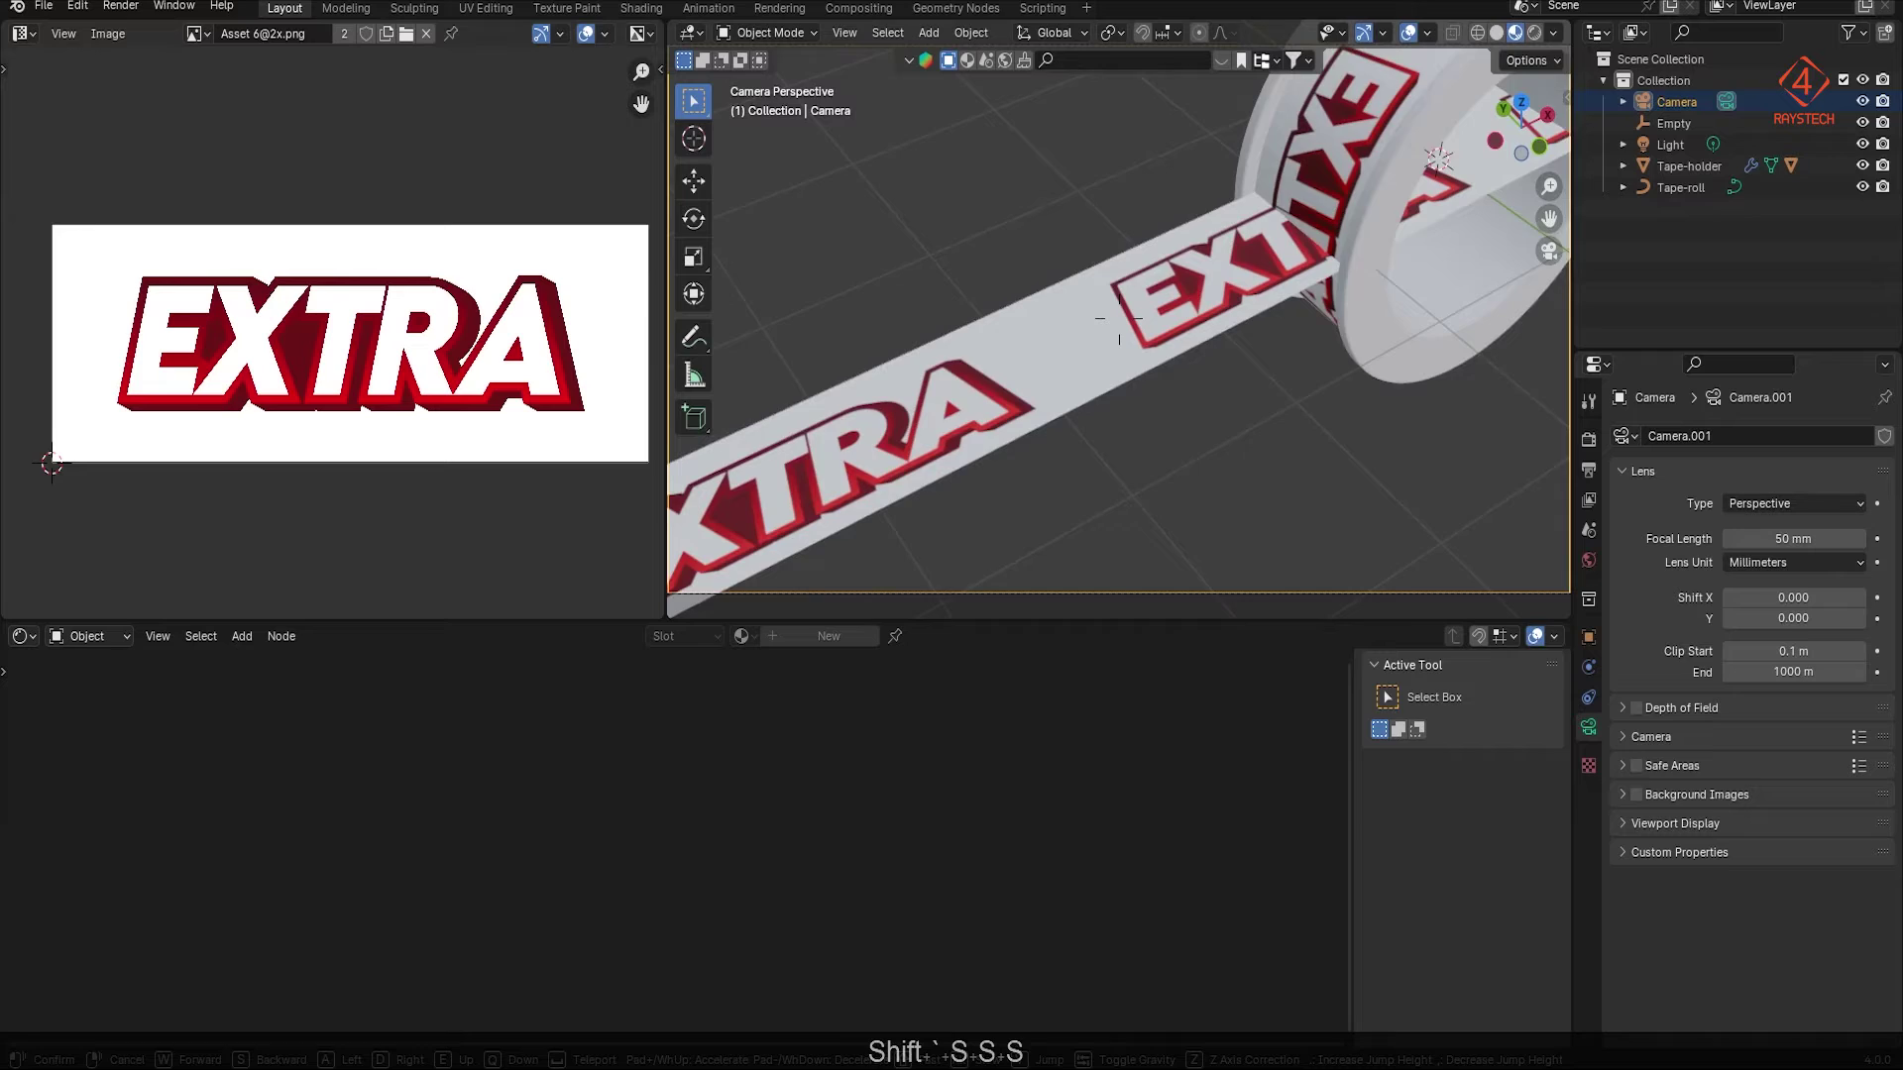
pyautogui.press('Escape')
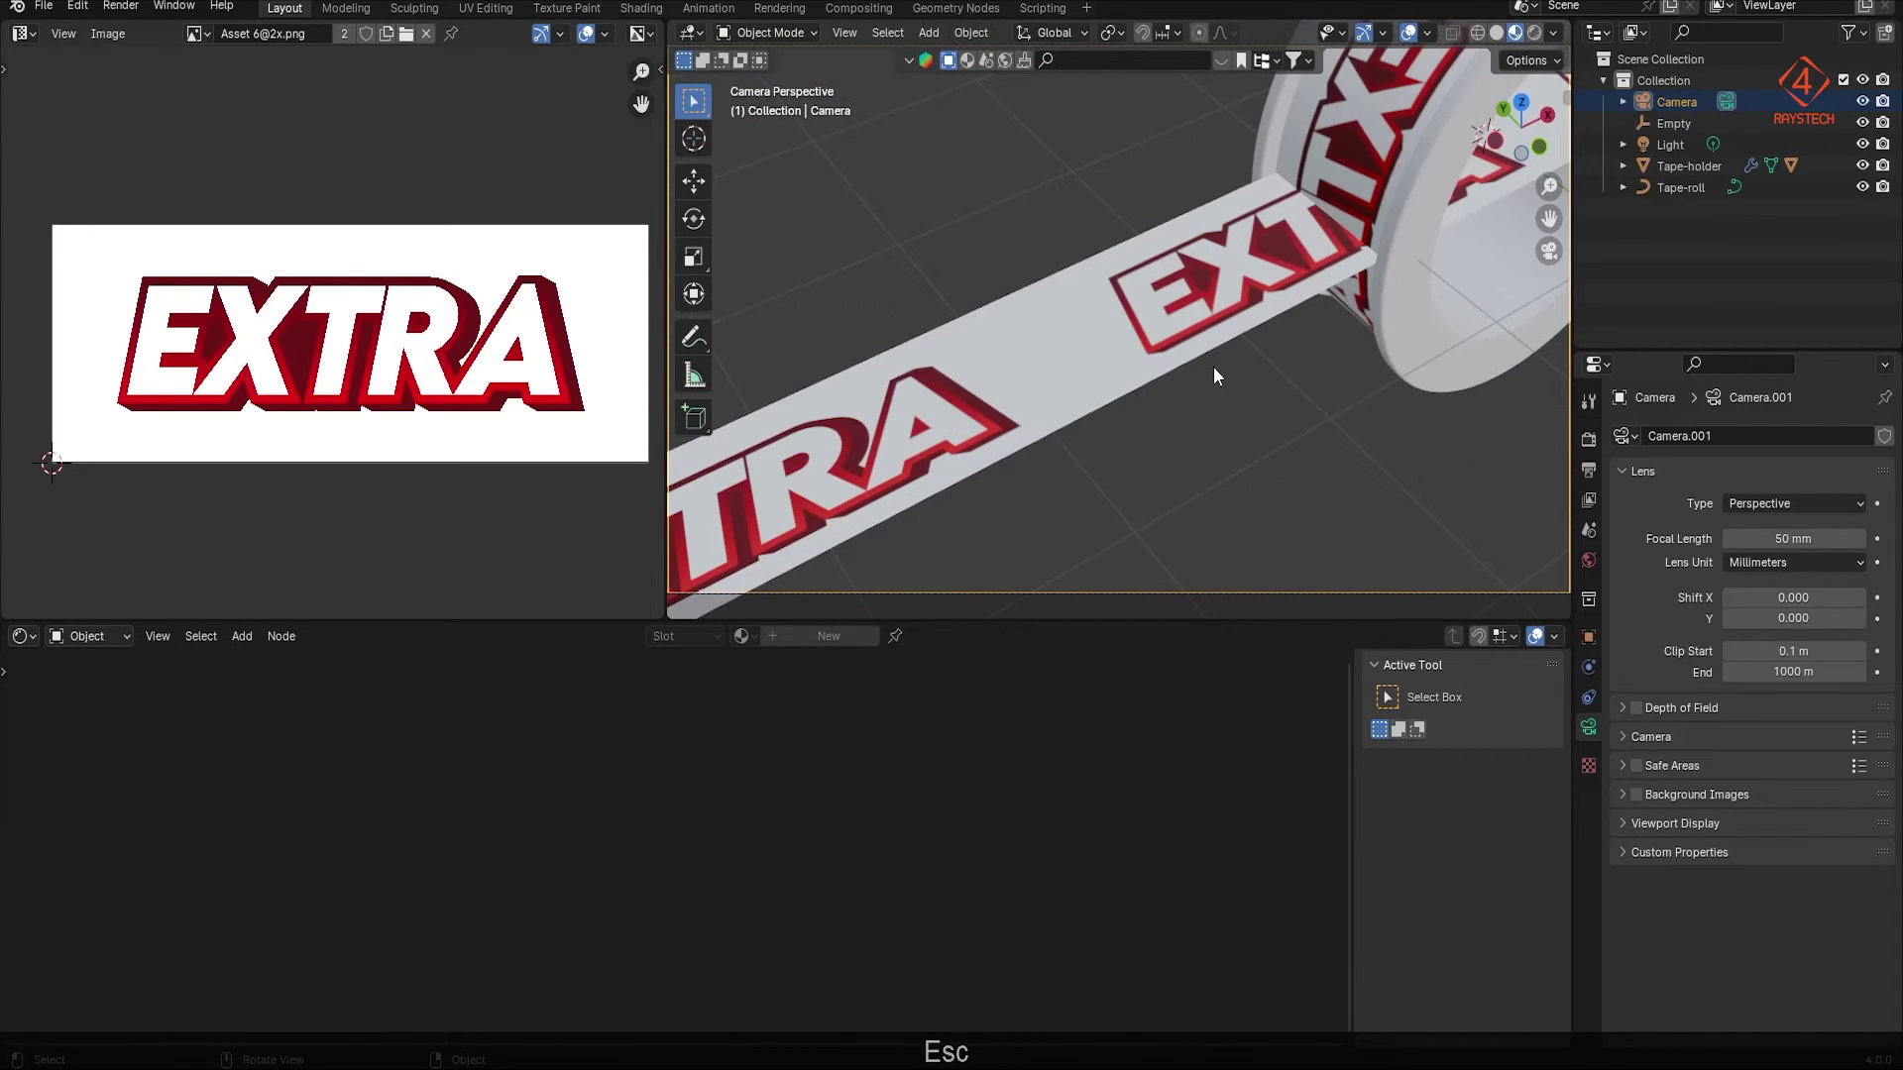
pyautogui.hotkey('shift', '`')
pyautogui.press('s')
pyautogui.press('s')
pyautogui.press('s')
pyautogui.press('s')
pyautogui.press('s')
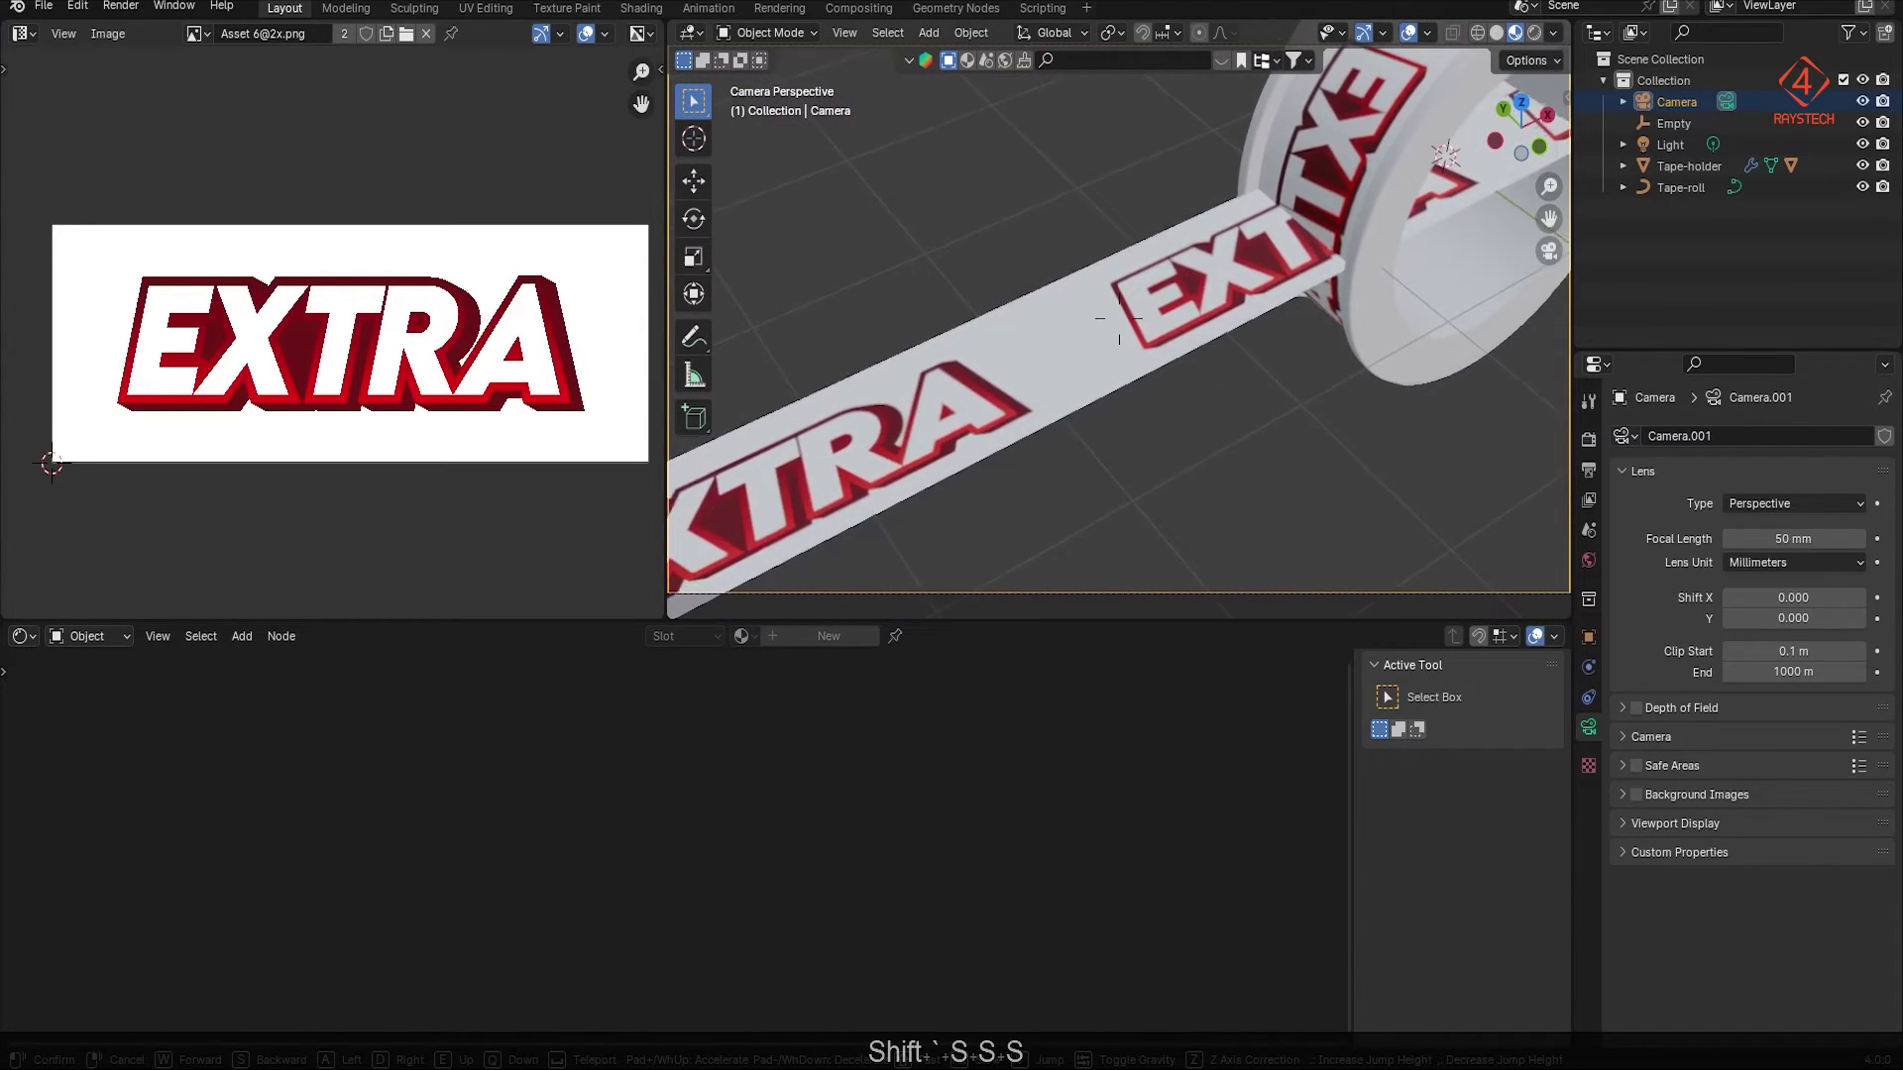
pyautogui.press('s')
pyautogui.press('s')
pyautogui.press('s')
pyautogui.press('s')
pyautogui.press('s')
pyautogui.press('s')
pyautogui.press('s')
pyautogui.press('s')
pyautogui.press('s')
pyautogui.press('s')
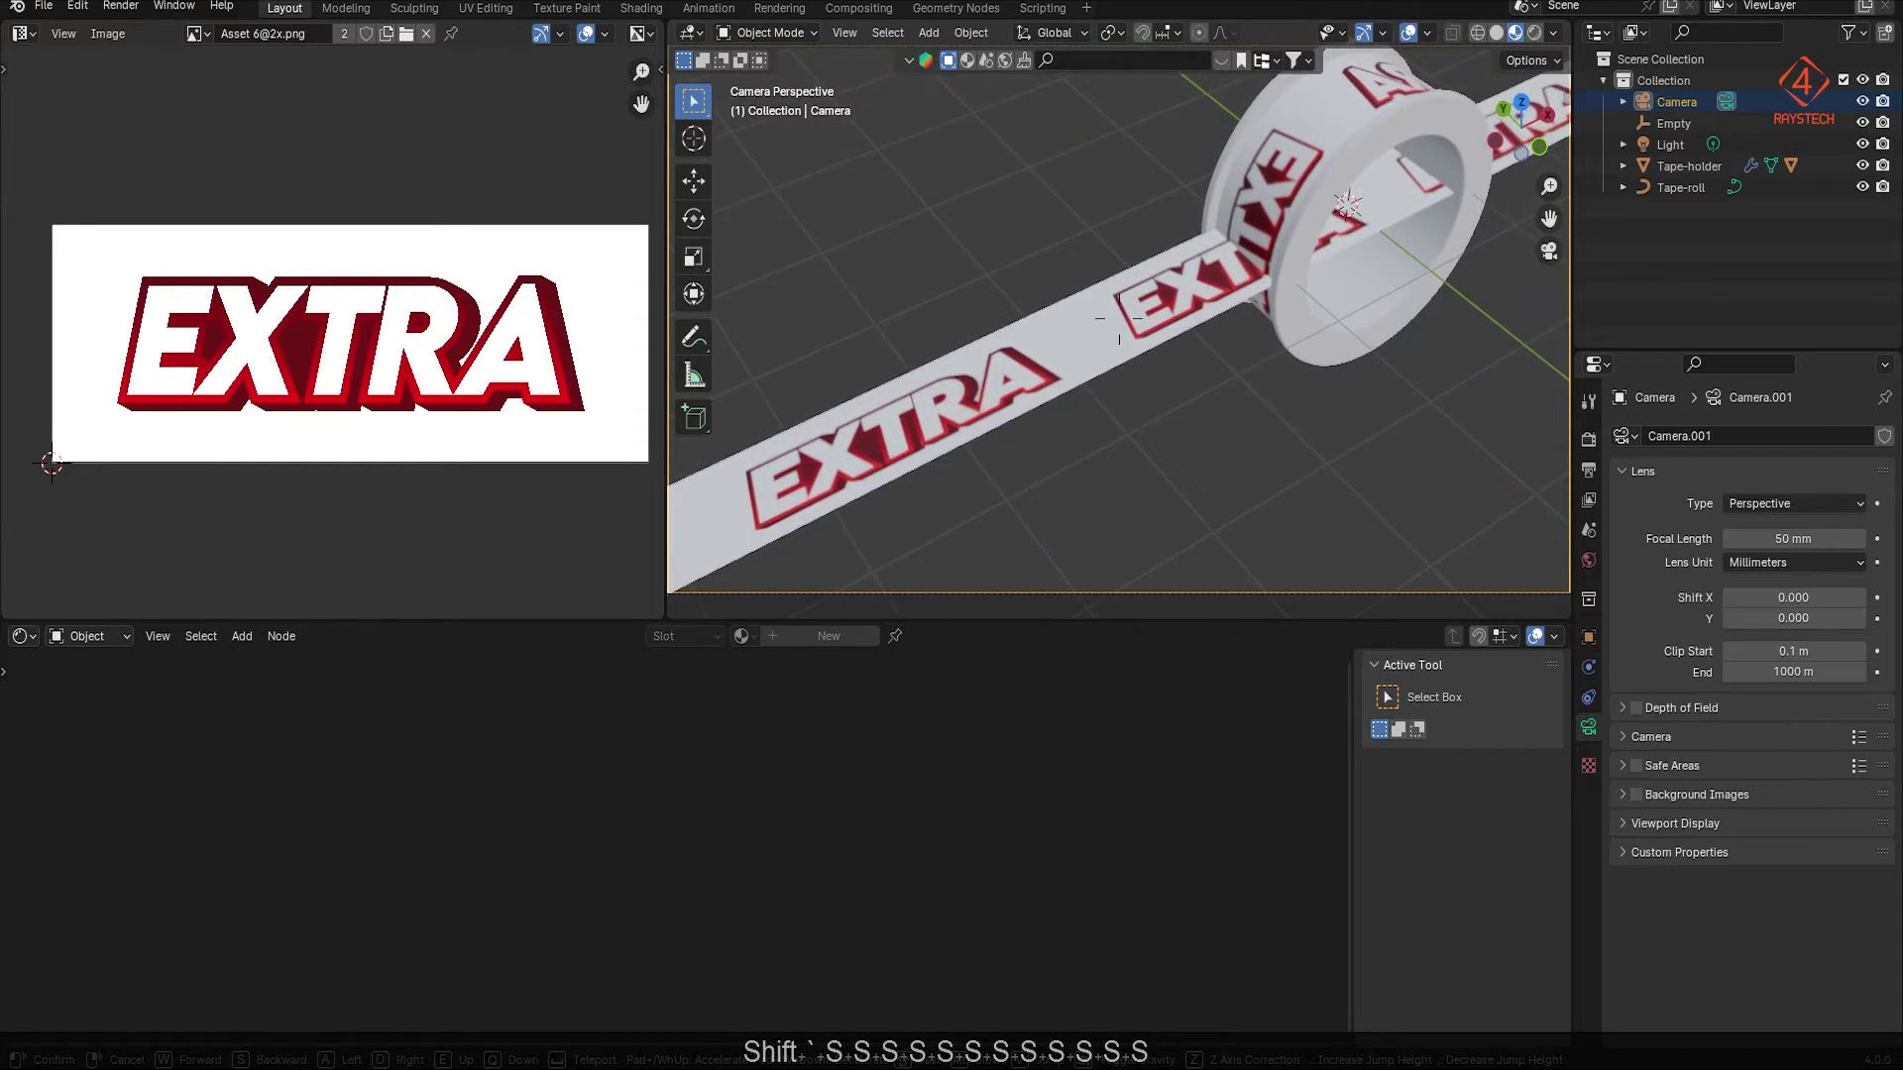
pyautogui.press('s')
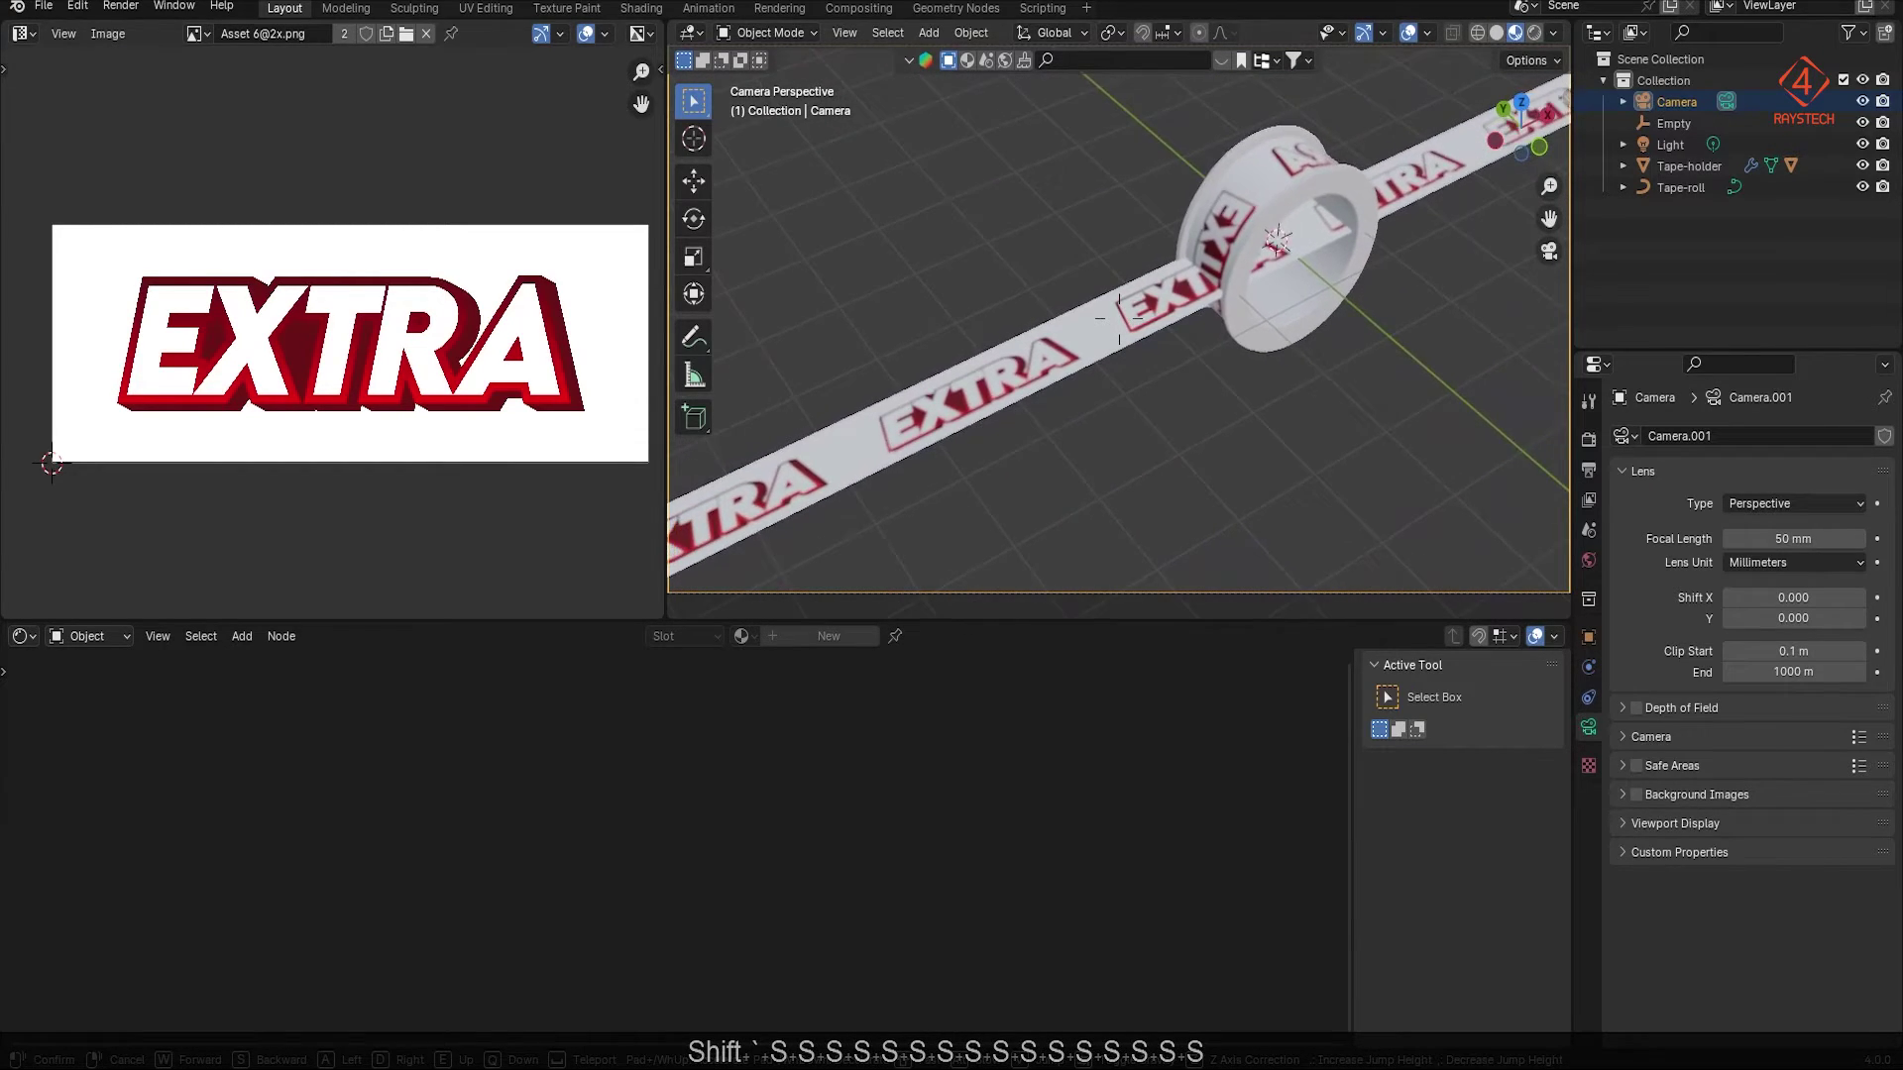
pyautogui.press('w')
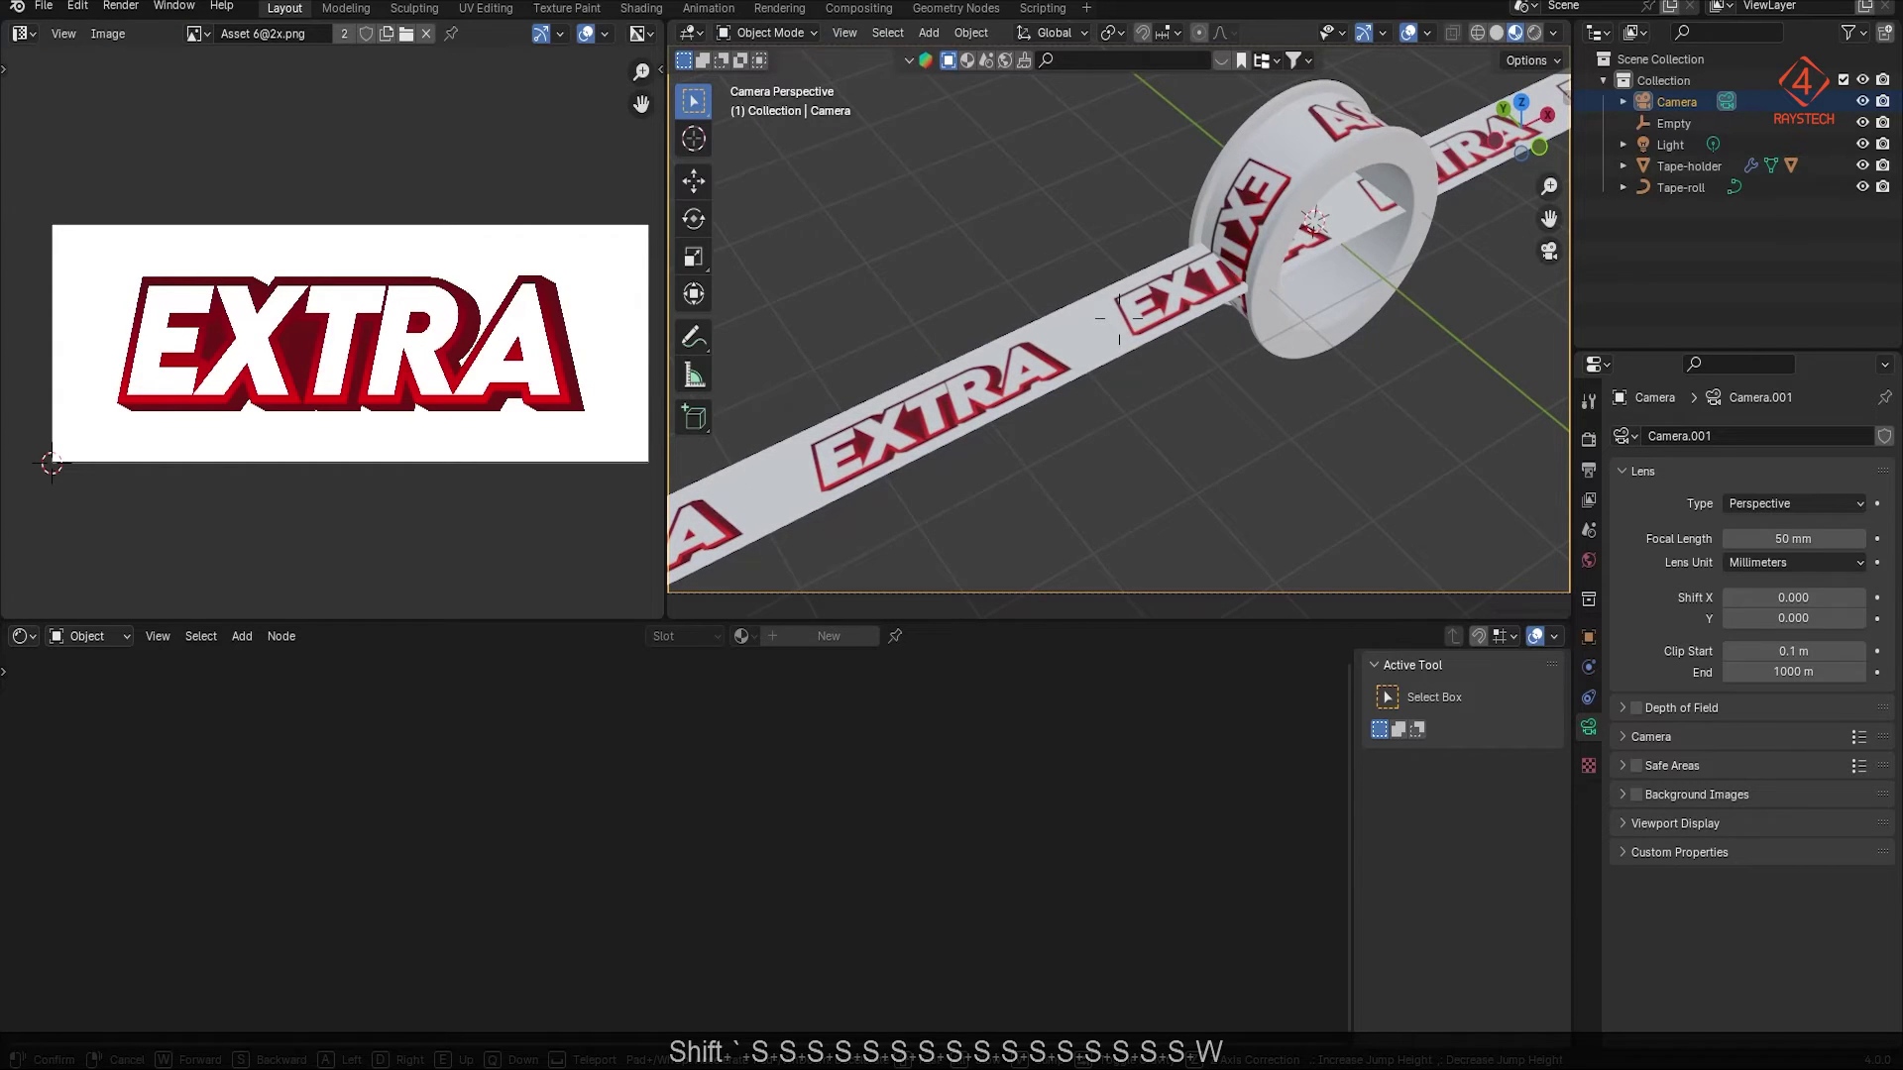
pyautogui.press('s')
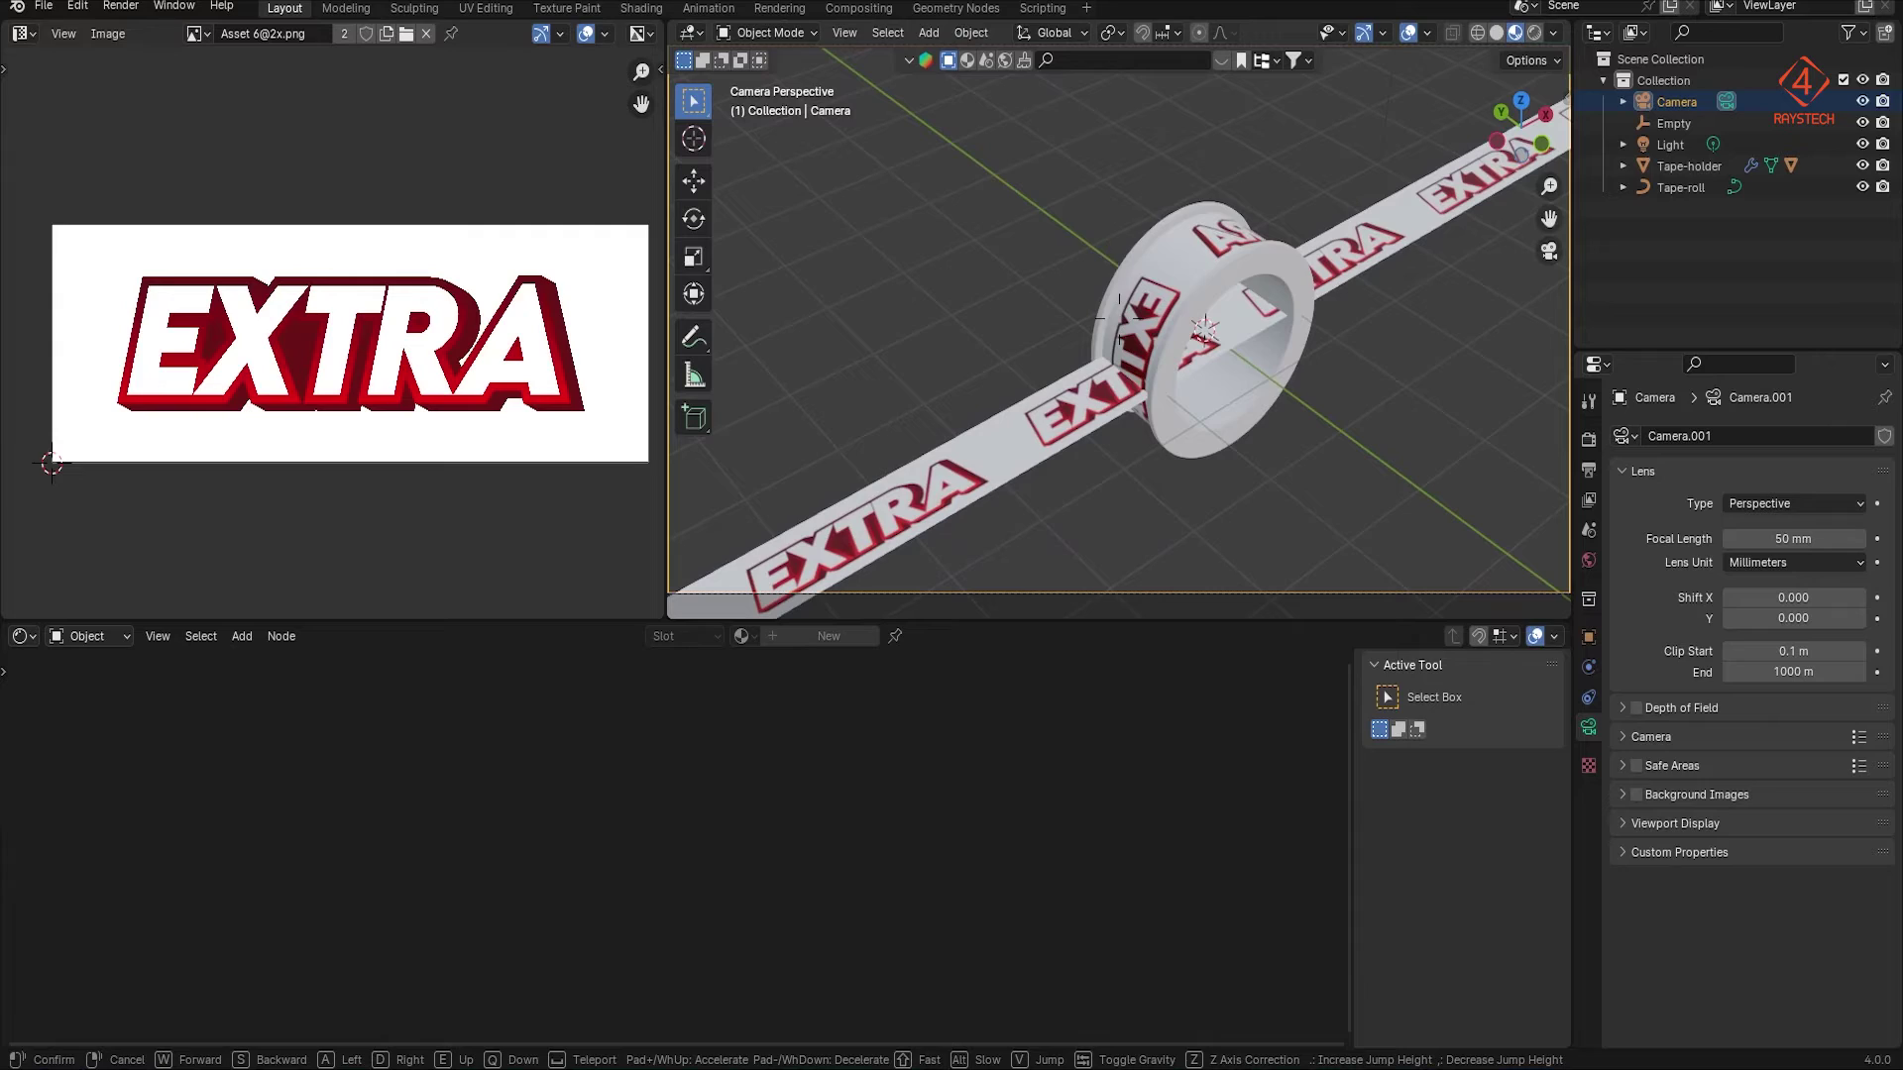
pyautogui.click(1231, 442)
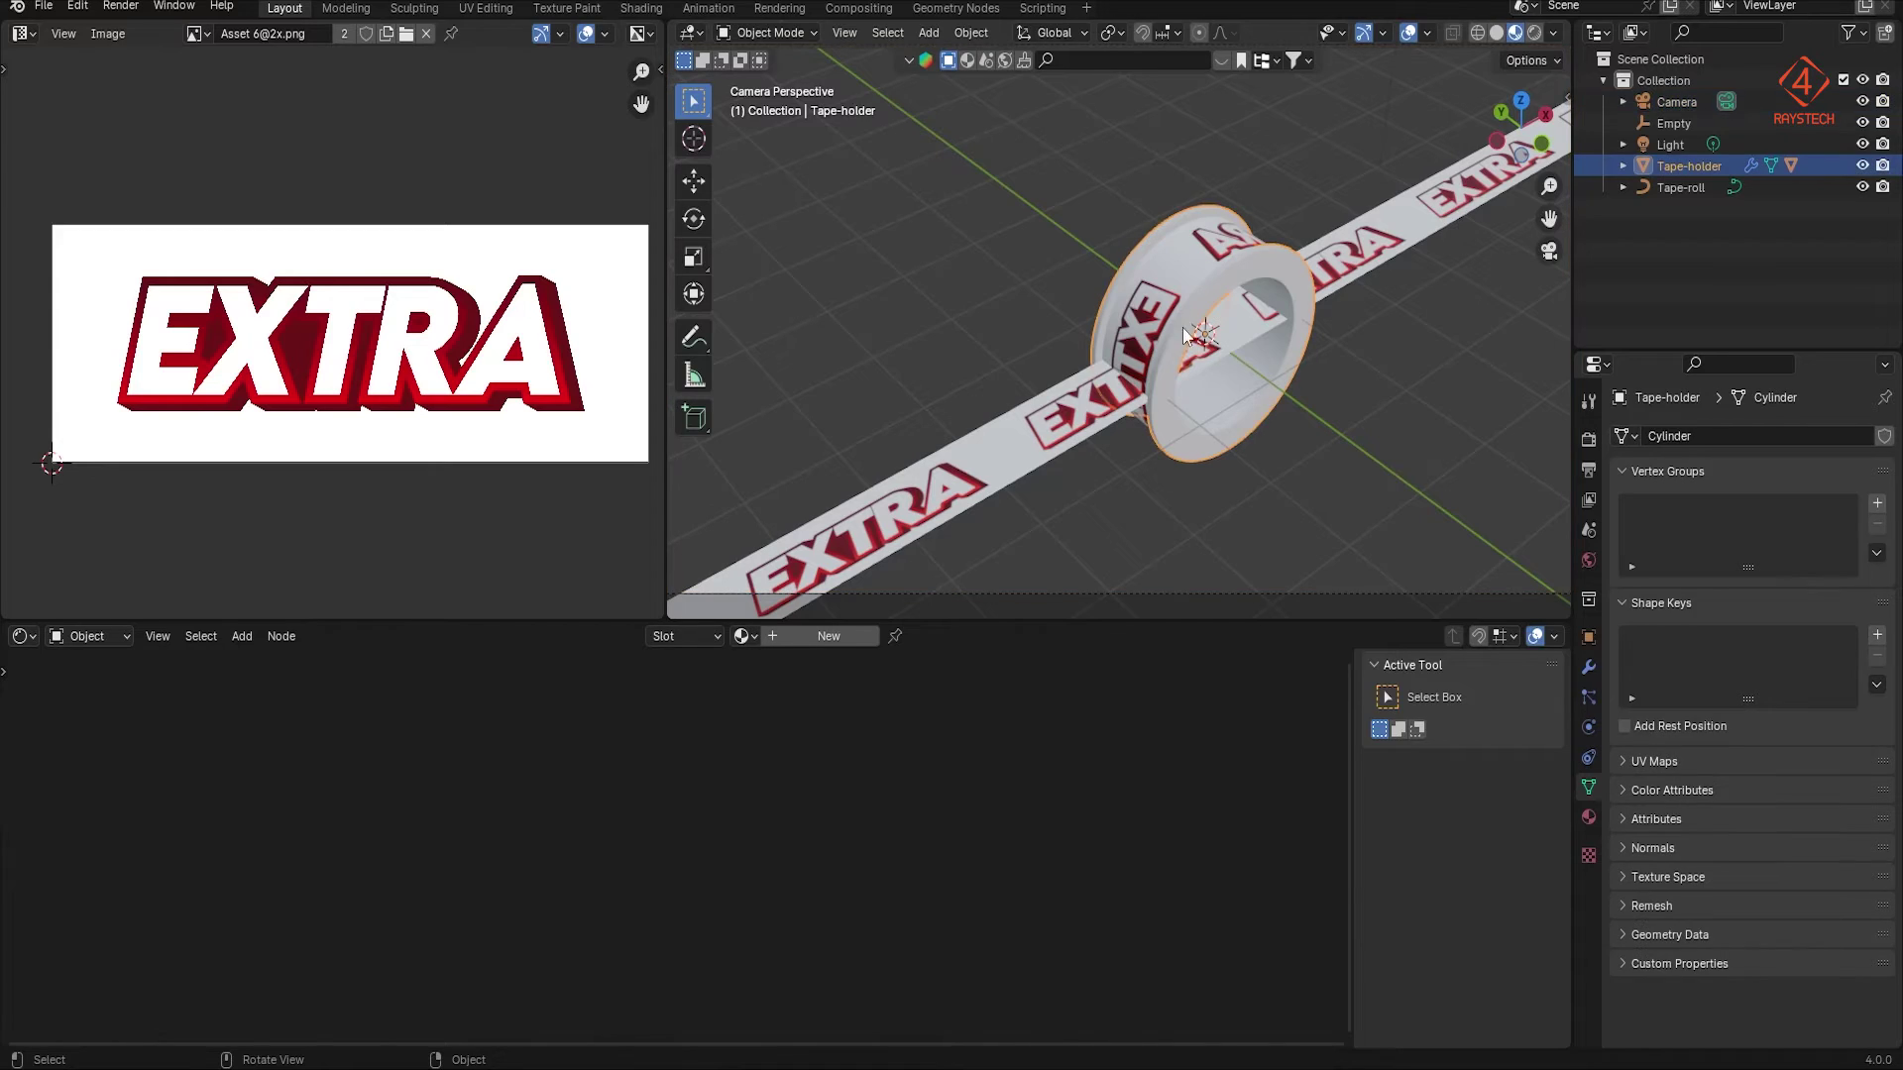
# Step: Raise Tape-holder along Z to 1.2289 m so it rests on the strip, checking in X-ray
pyautogui.click(1660, 124)
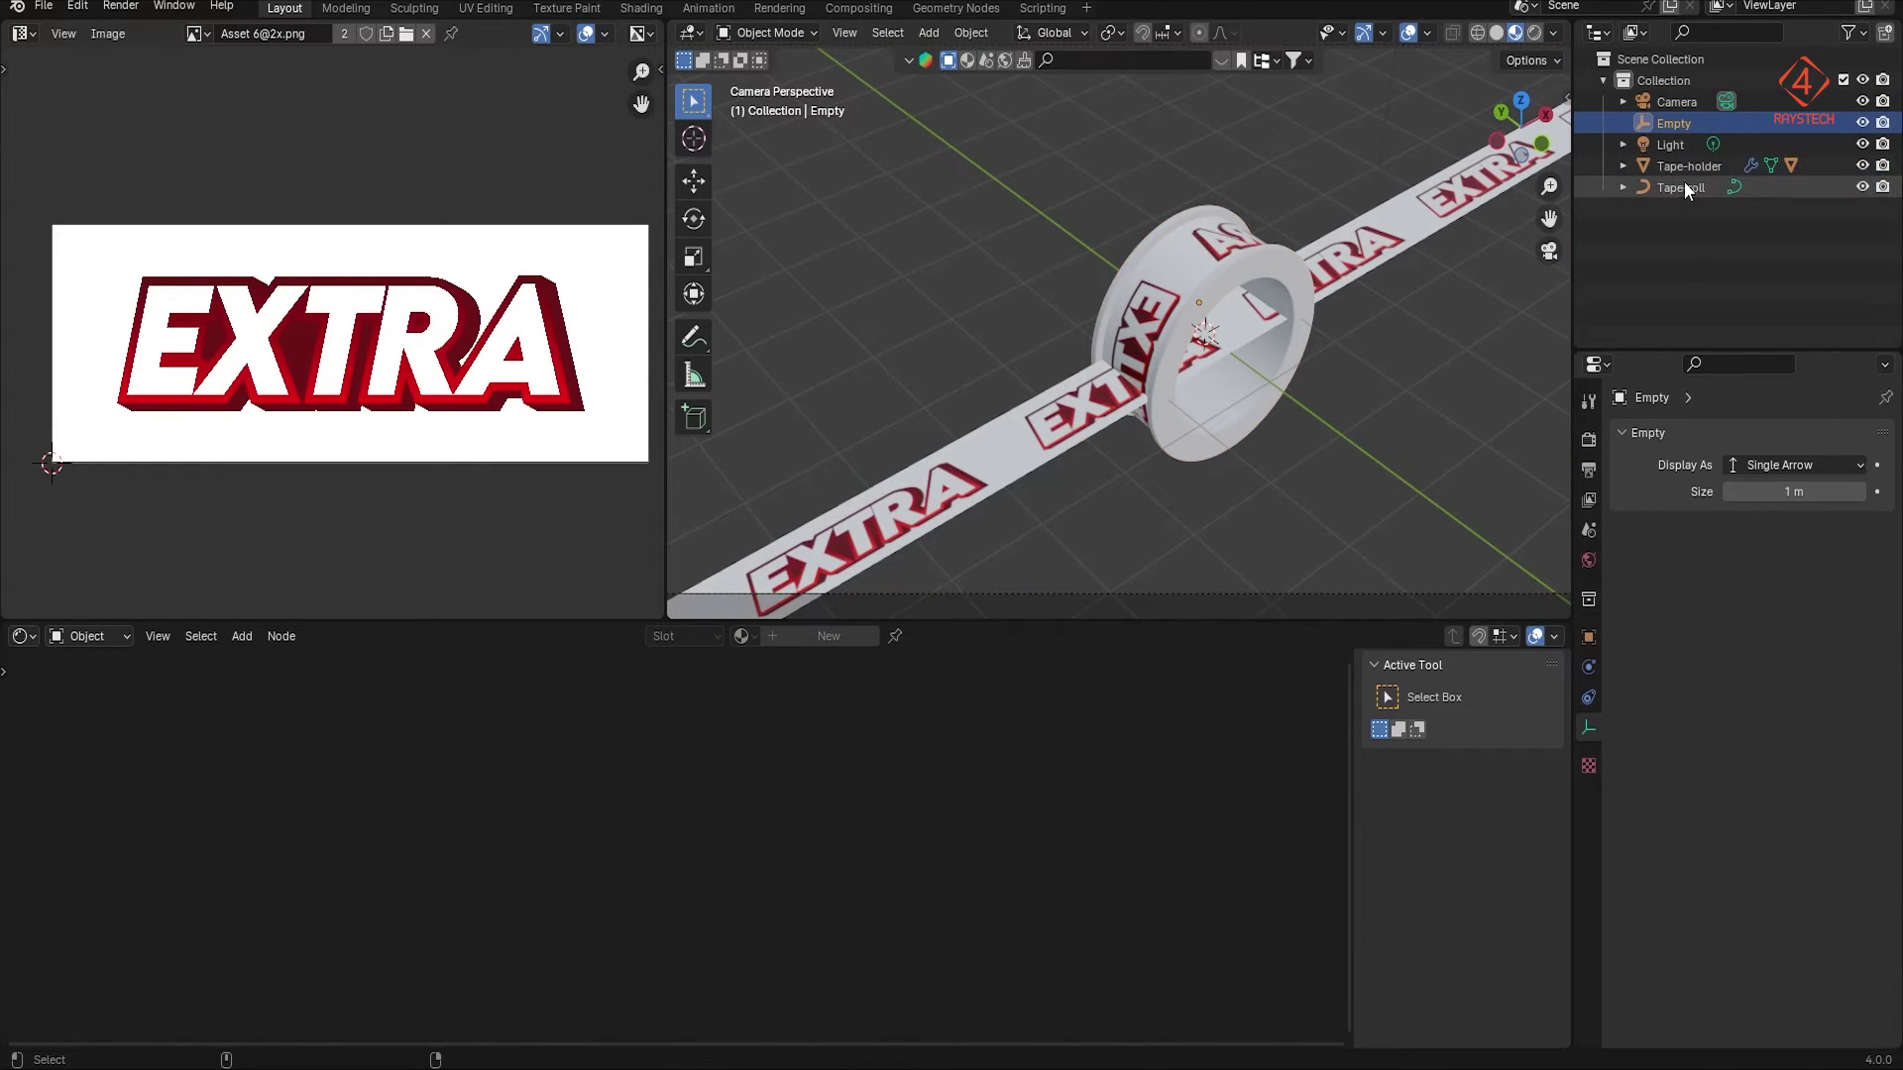
pyautogui.press('ctrl')
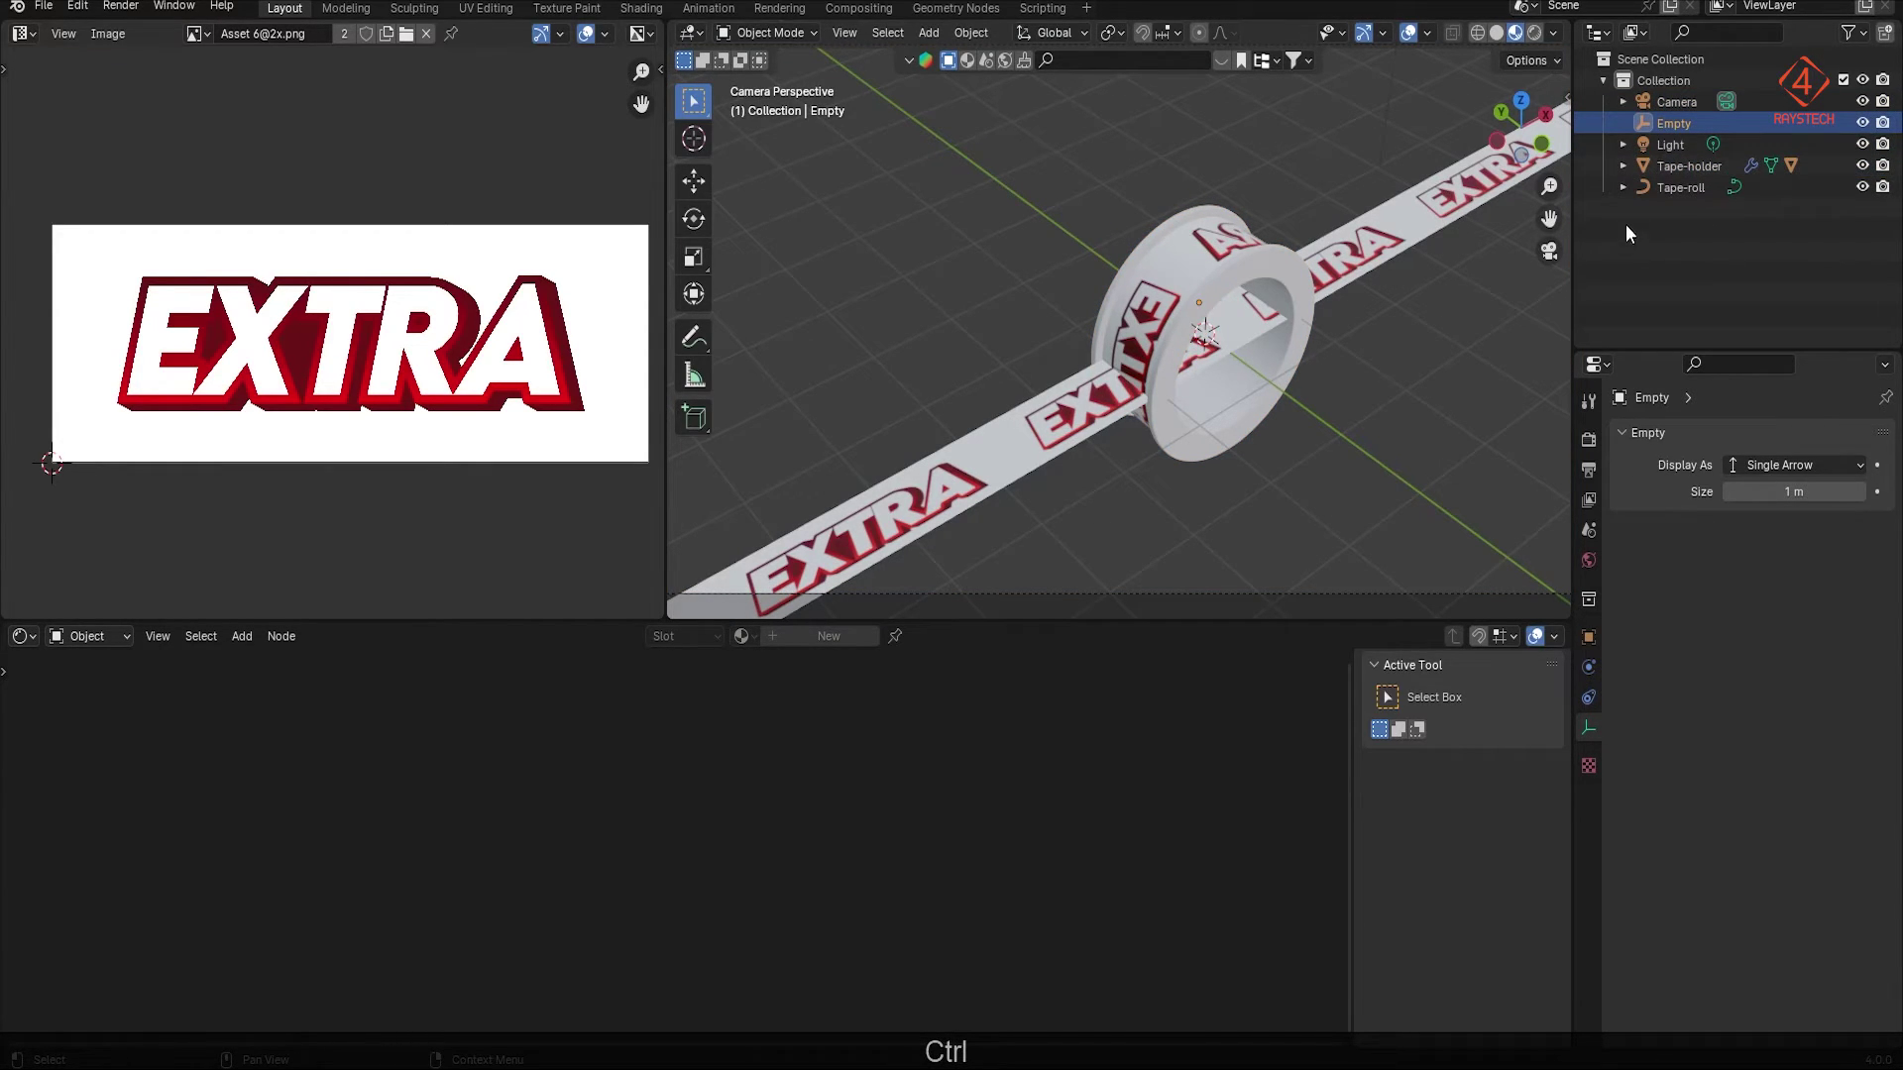
pyautogui.click(1680, 166)
pyautogui.press('g')
pyautogui.press('z')
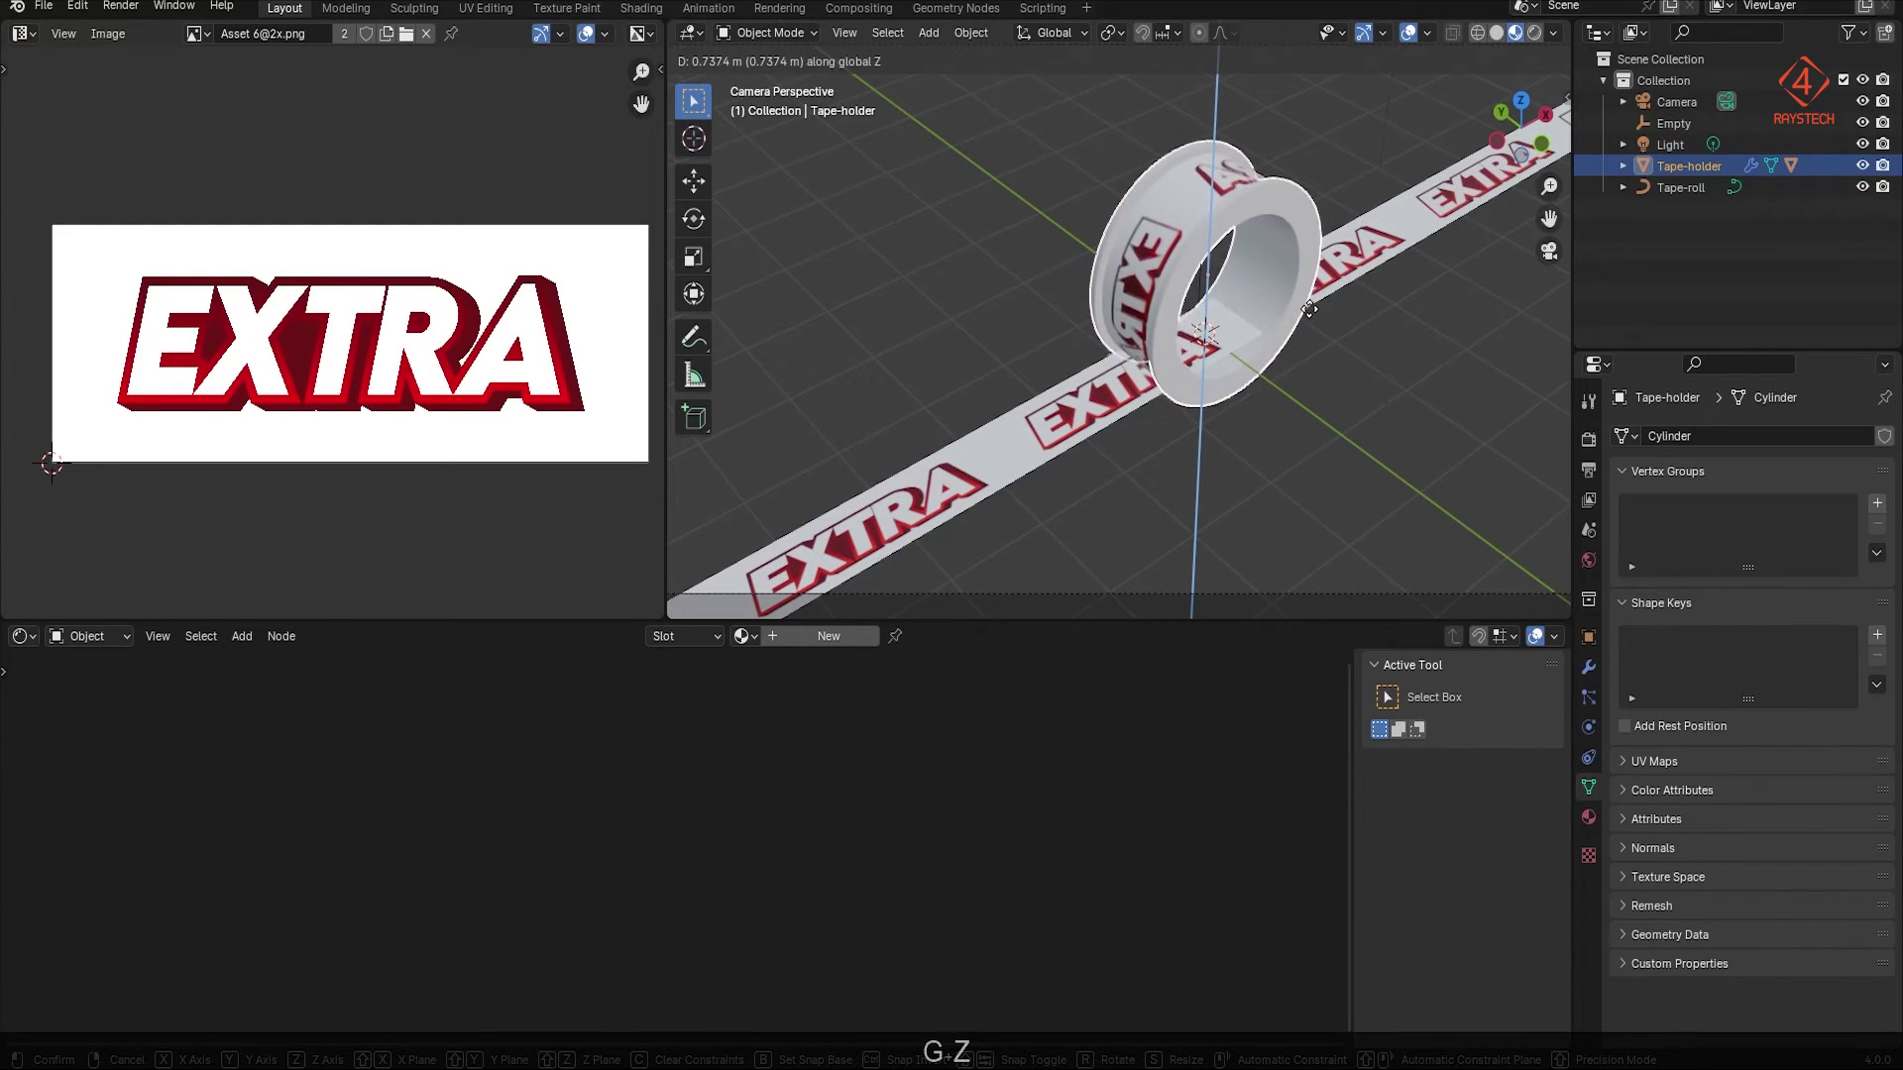
pyautogui.click(1293, 331)
pyautogui.moveTo(1293, 331); pyautogui.dragTo(1211, 265, button='middle')
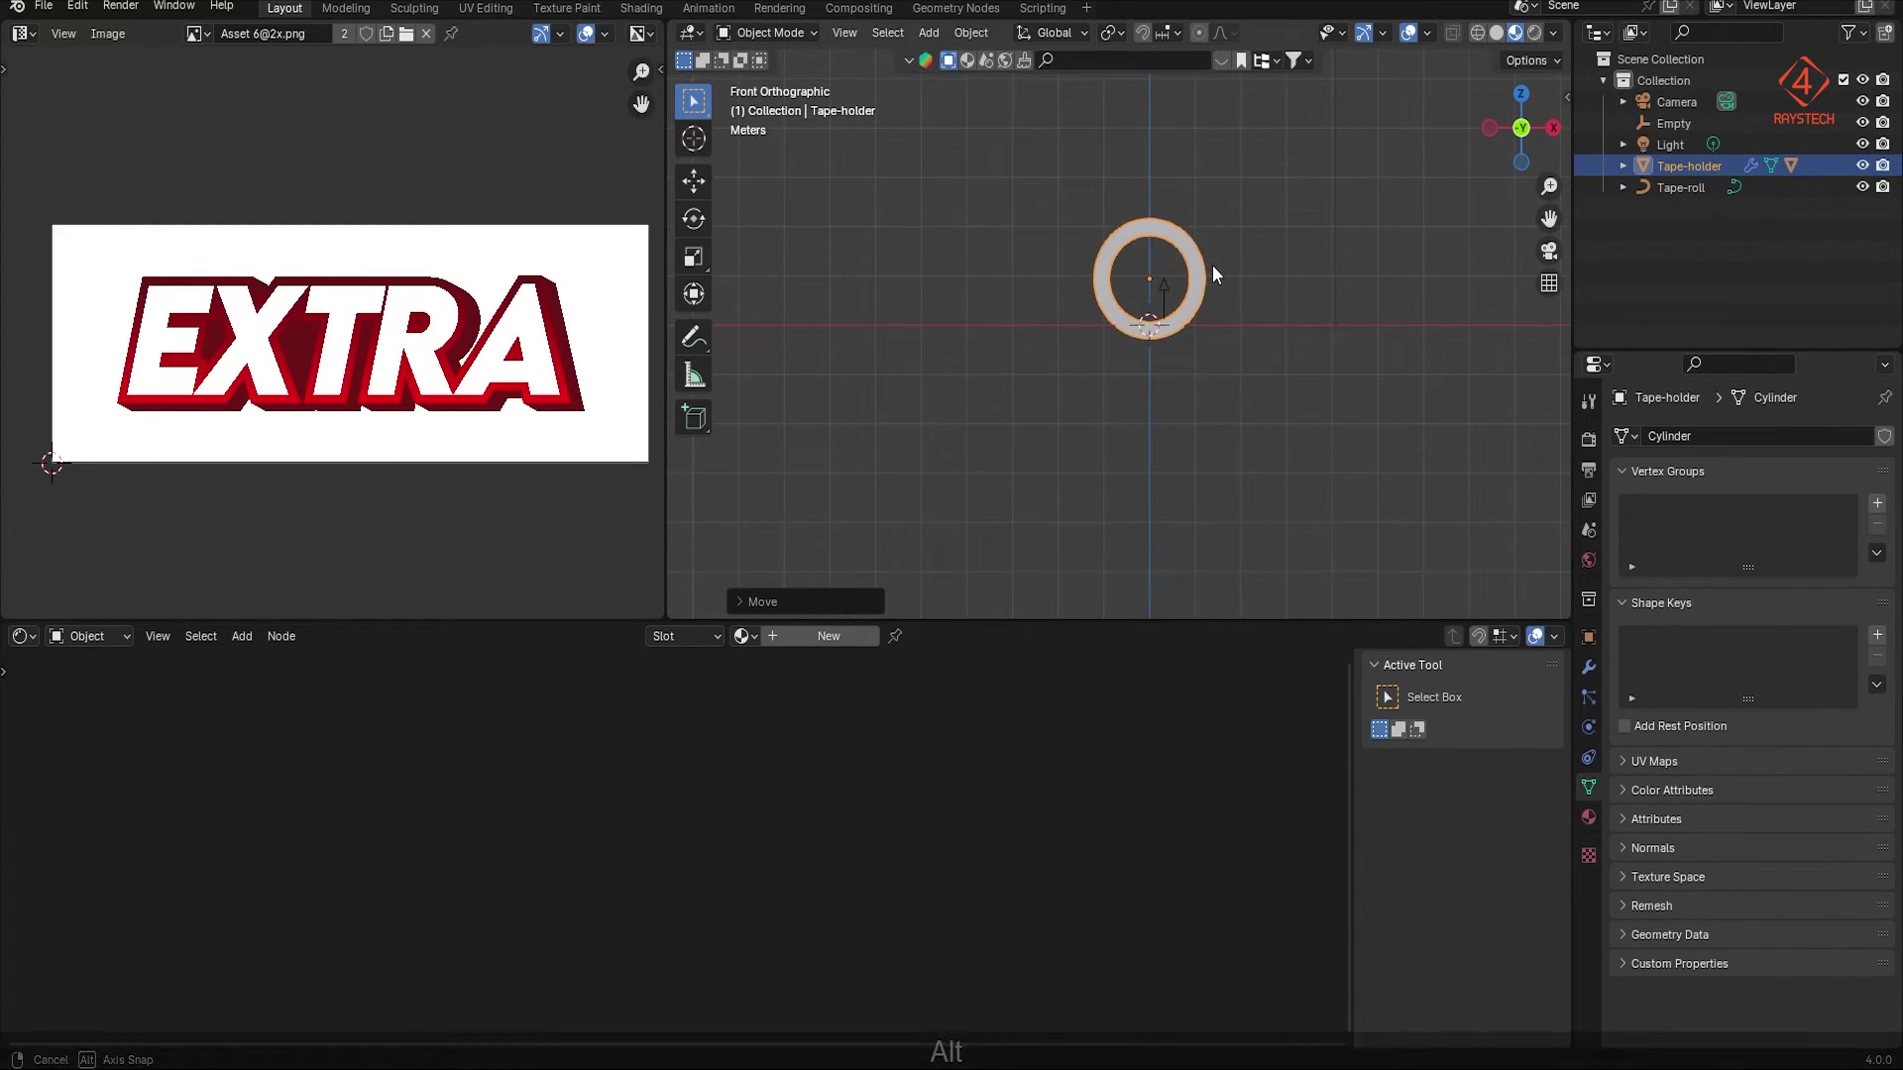
pyautogui.scroll(5, 1254, 347)
pyautogui.hotkey('alt', 'shift', 'z')
pyautogui.scroll(3, 1217, 420)
pyautogui.keyDown('shift'); pyautogui.moveTo(1217, 420); pyautogui.dragTo(1233, 327, button='middle'); pyautogui.keyUp('shift')
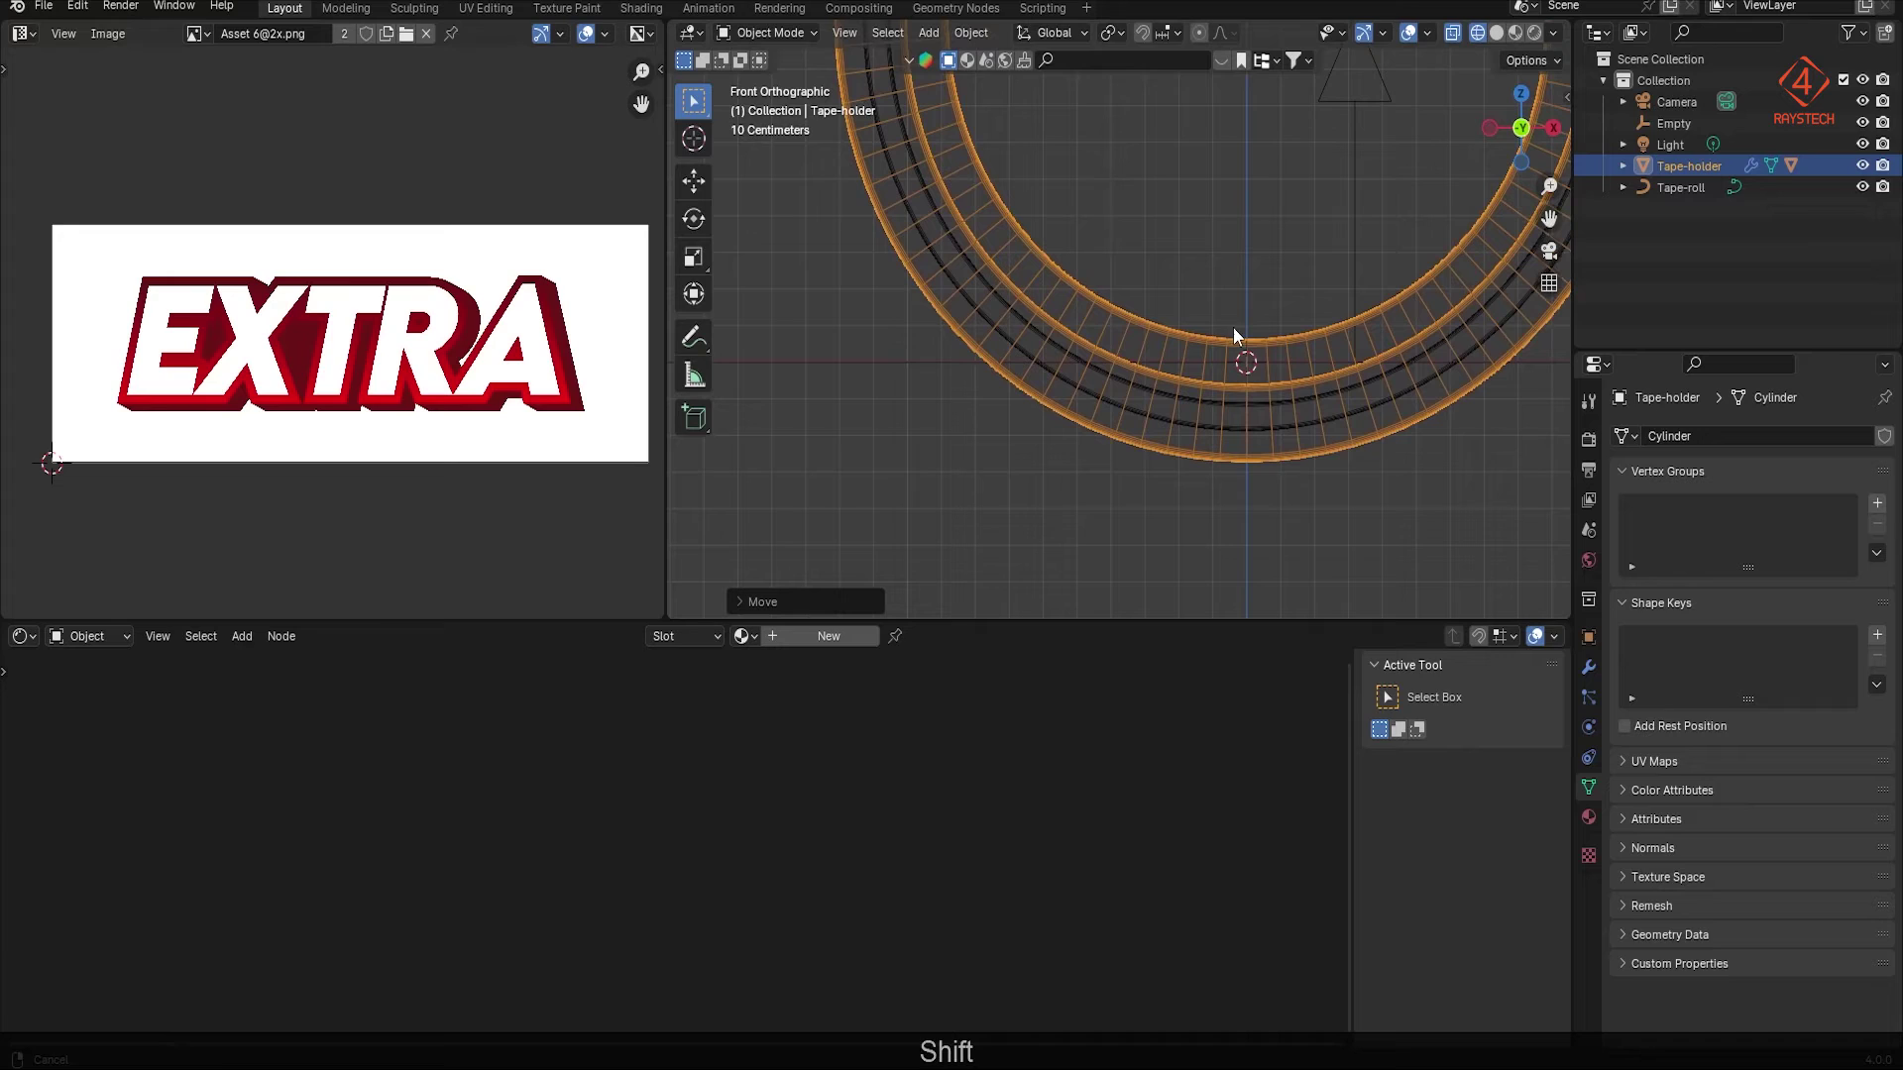
pyautogui.press('g')
pyautogui.press('z')
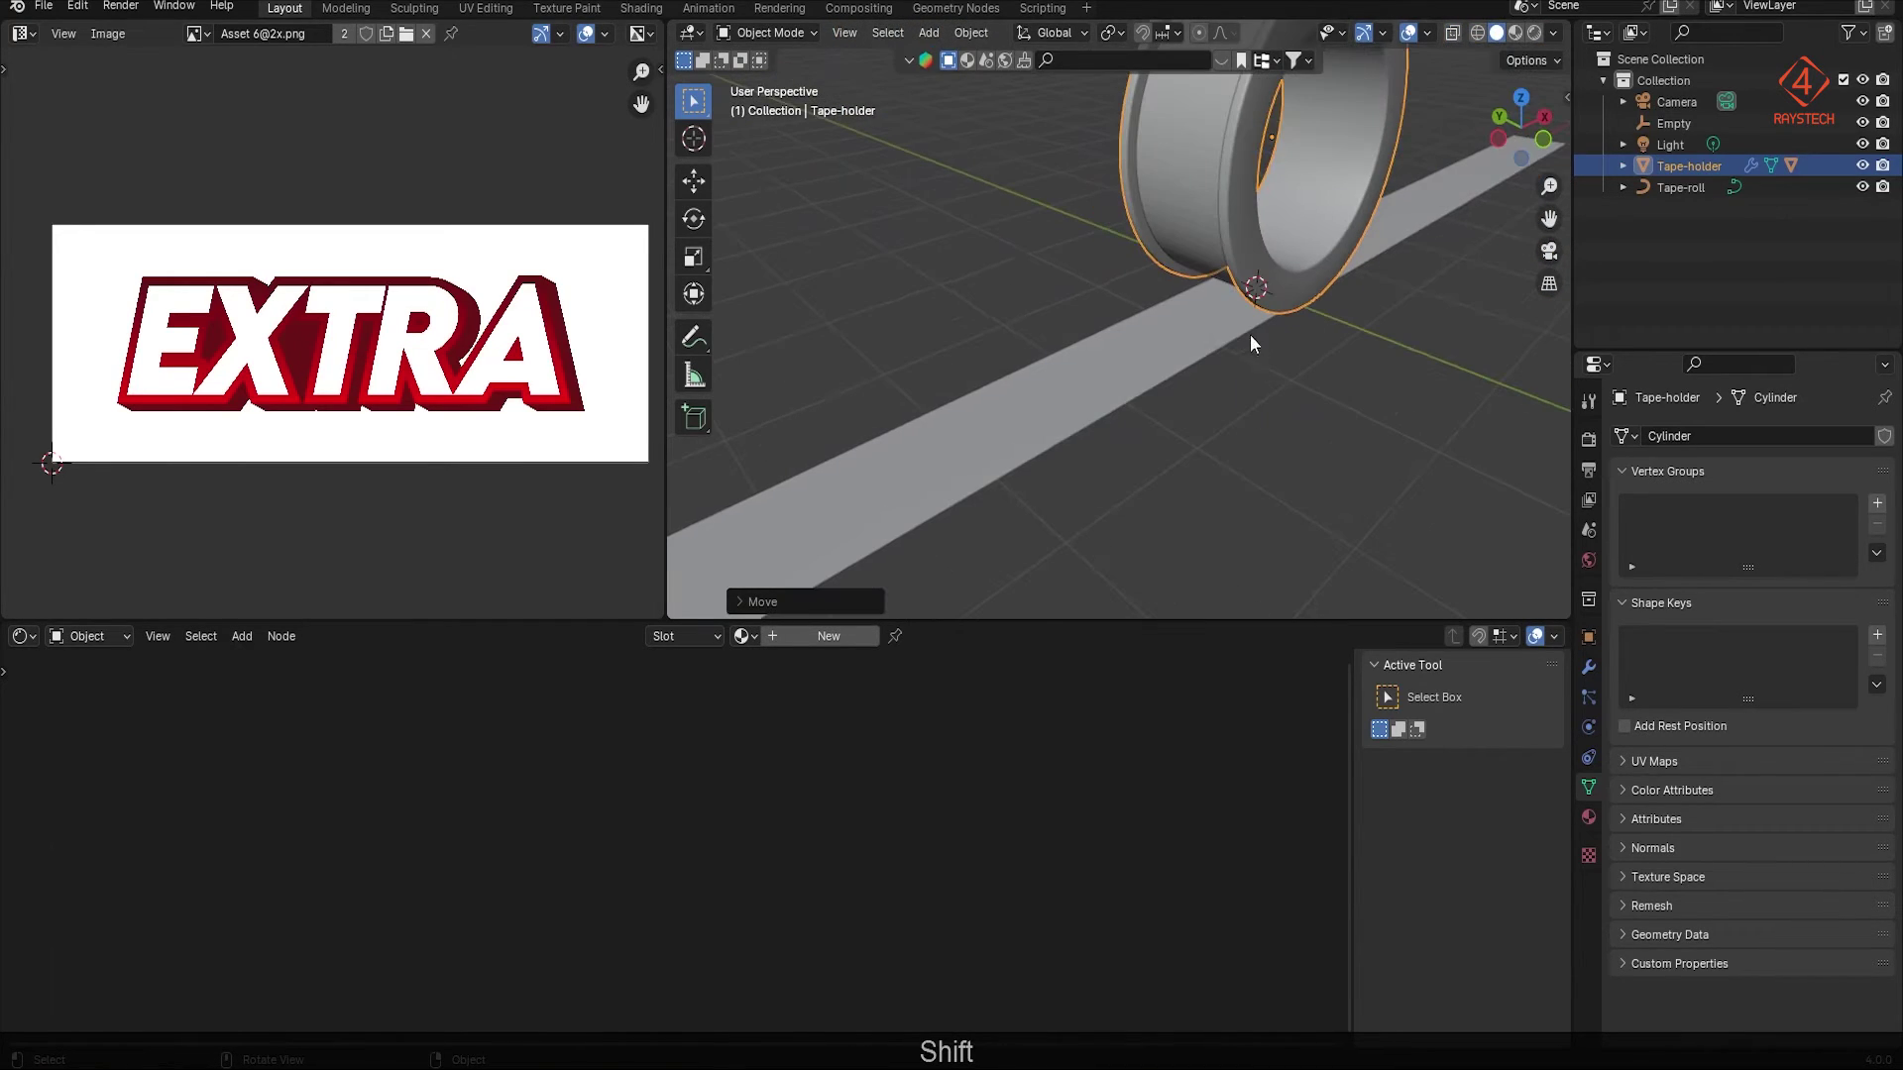
# Step: Shade the Tape ring smooth and return to the camera view with material preview
pyautogui.click(1194, 180)
pyautogui.rightClick(1194, 180)
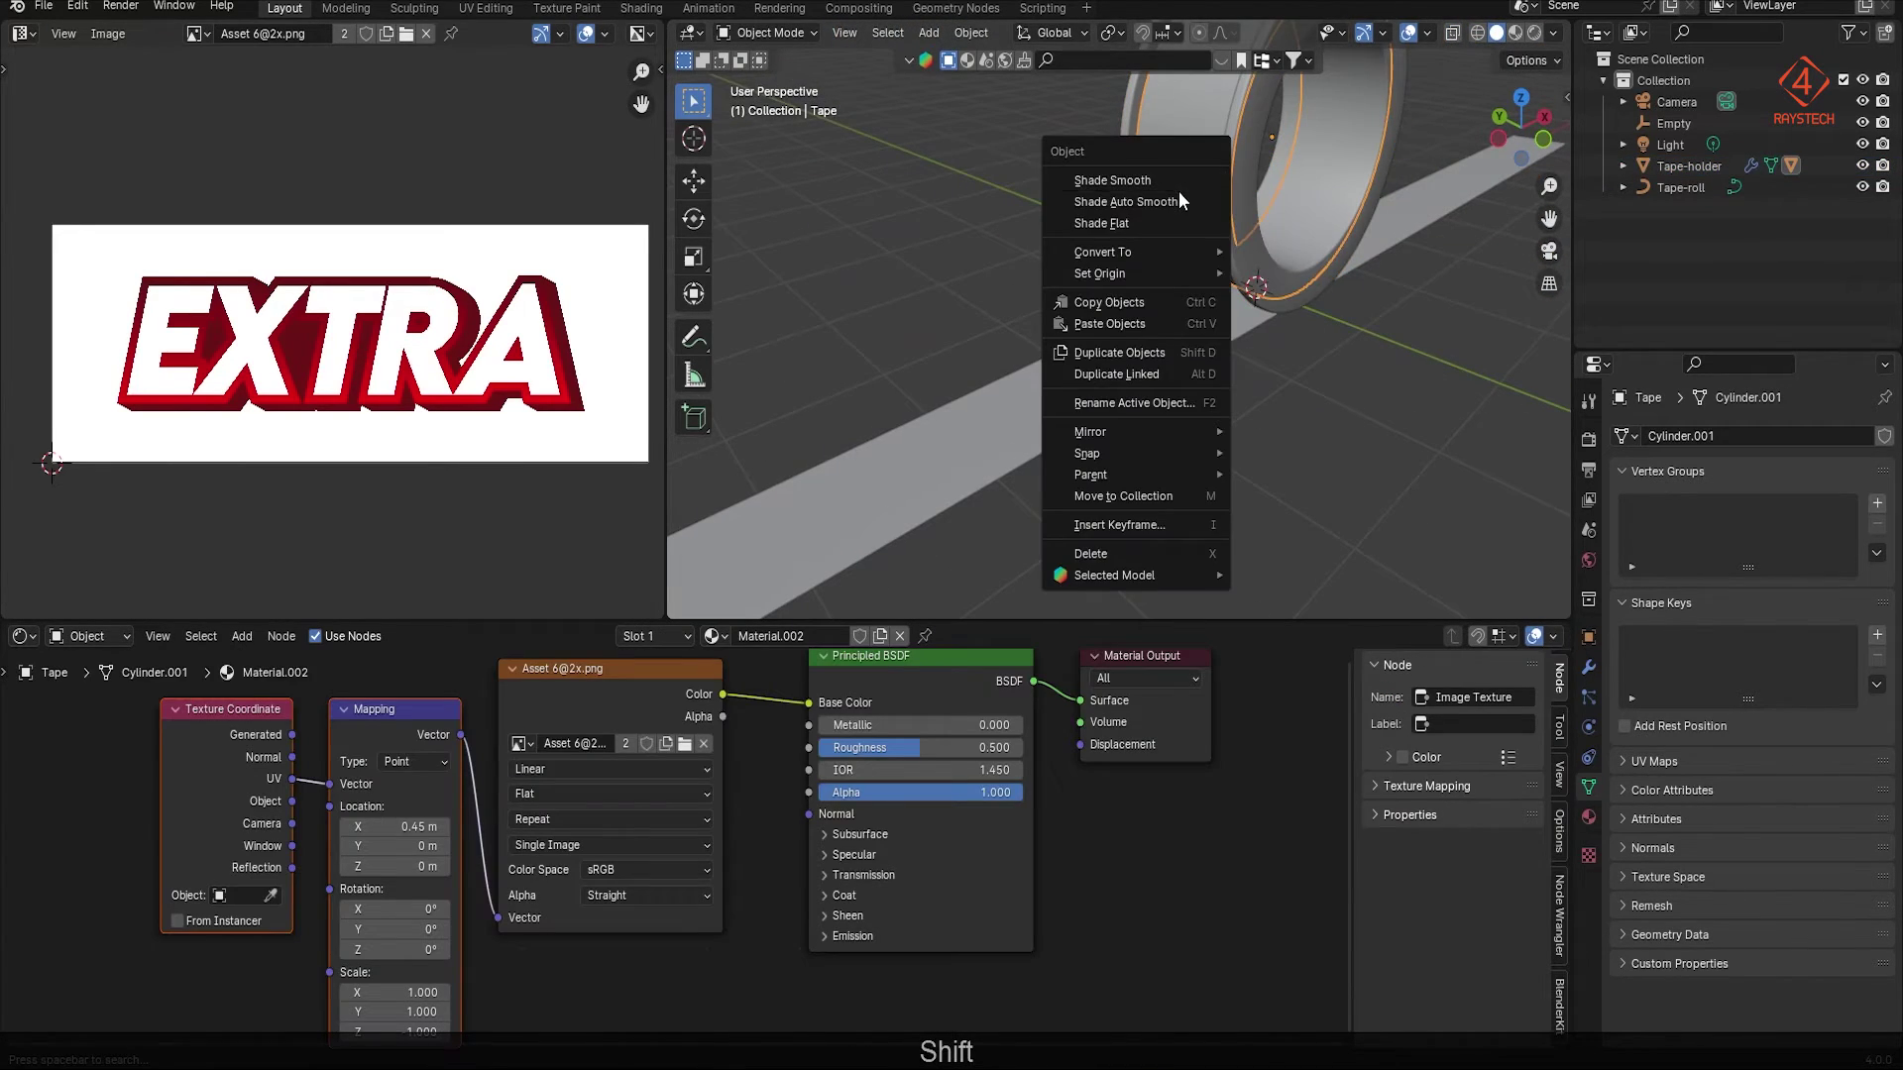
pyautogui.click(1179, 193)
pyautogui.moveTo(1257, 313)
pyautogui.mouseDown(button='middle')
pyautogui.moveTo(1272, 364)
pyautogui.moveTo(1387, 218)
pyautogui.mouseUp(button='middle')
pyautogui.click(1515, 32)
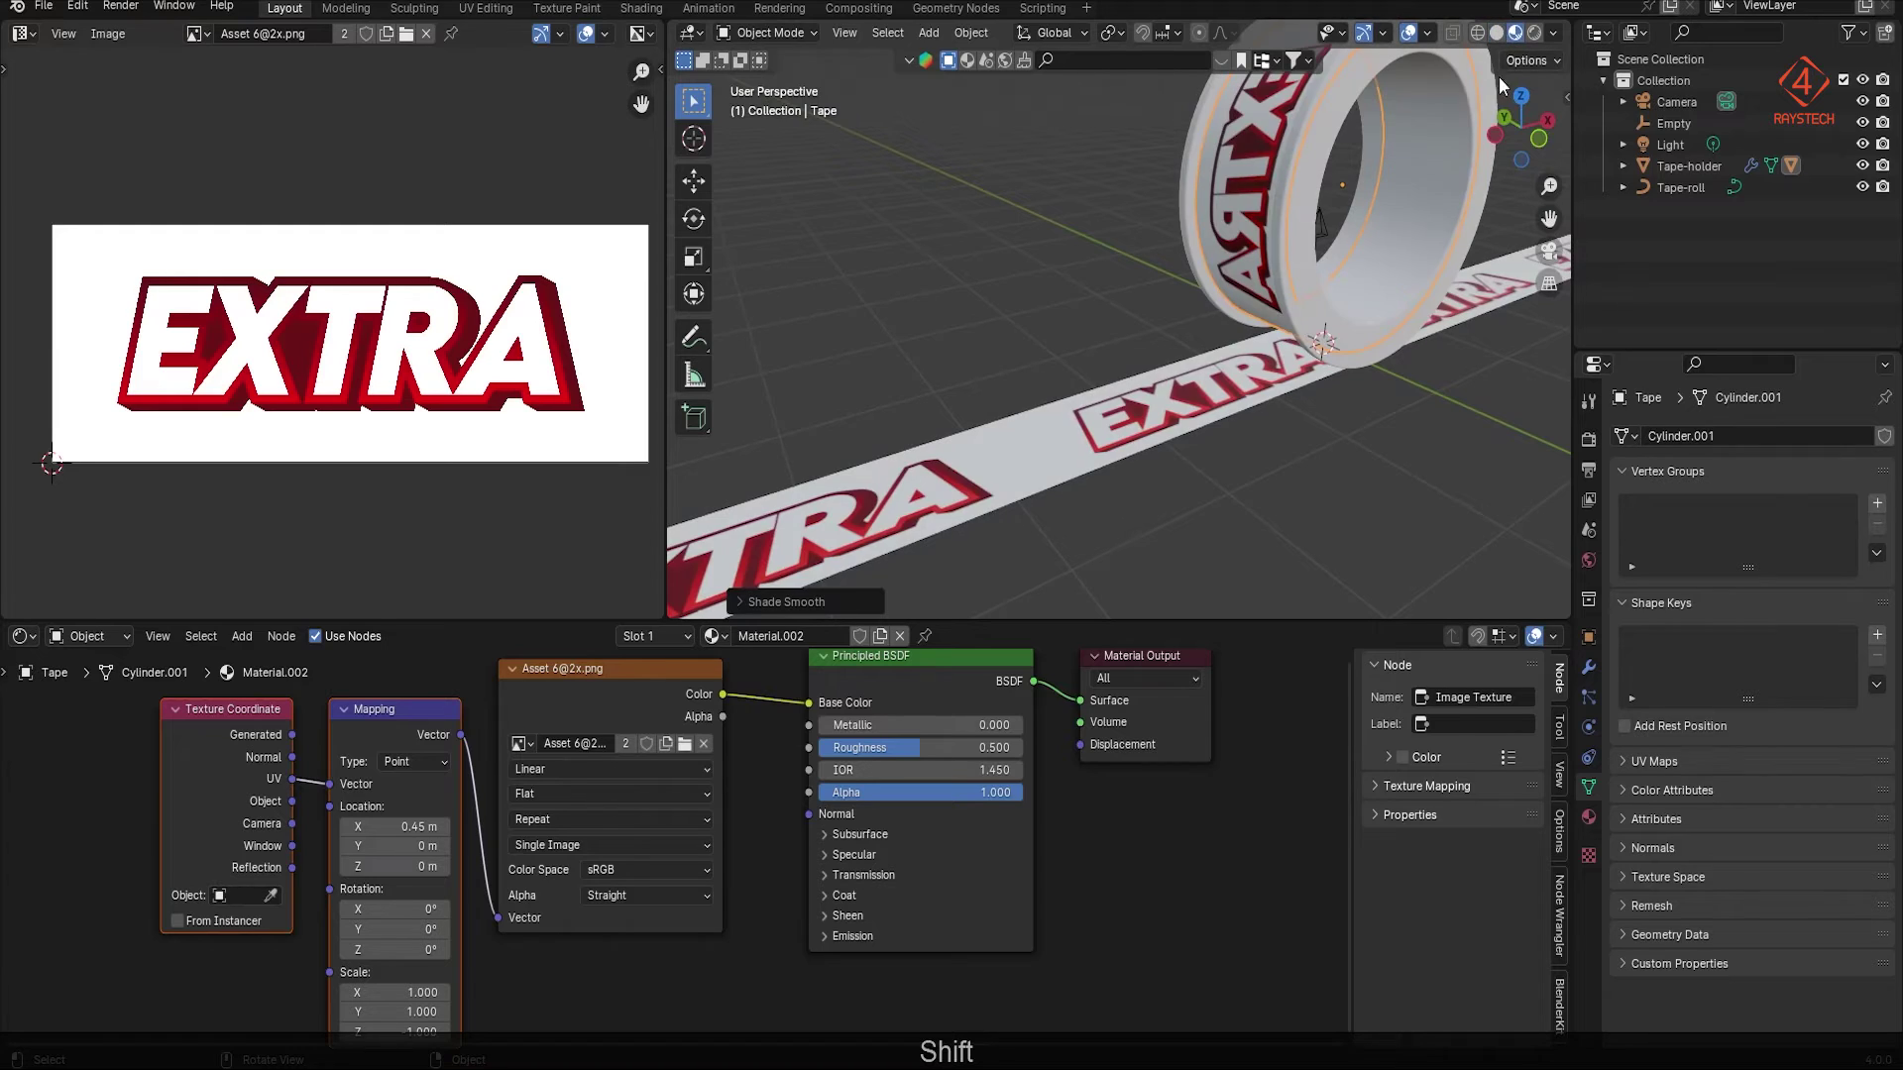
pyautogui.press('KP_0')
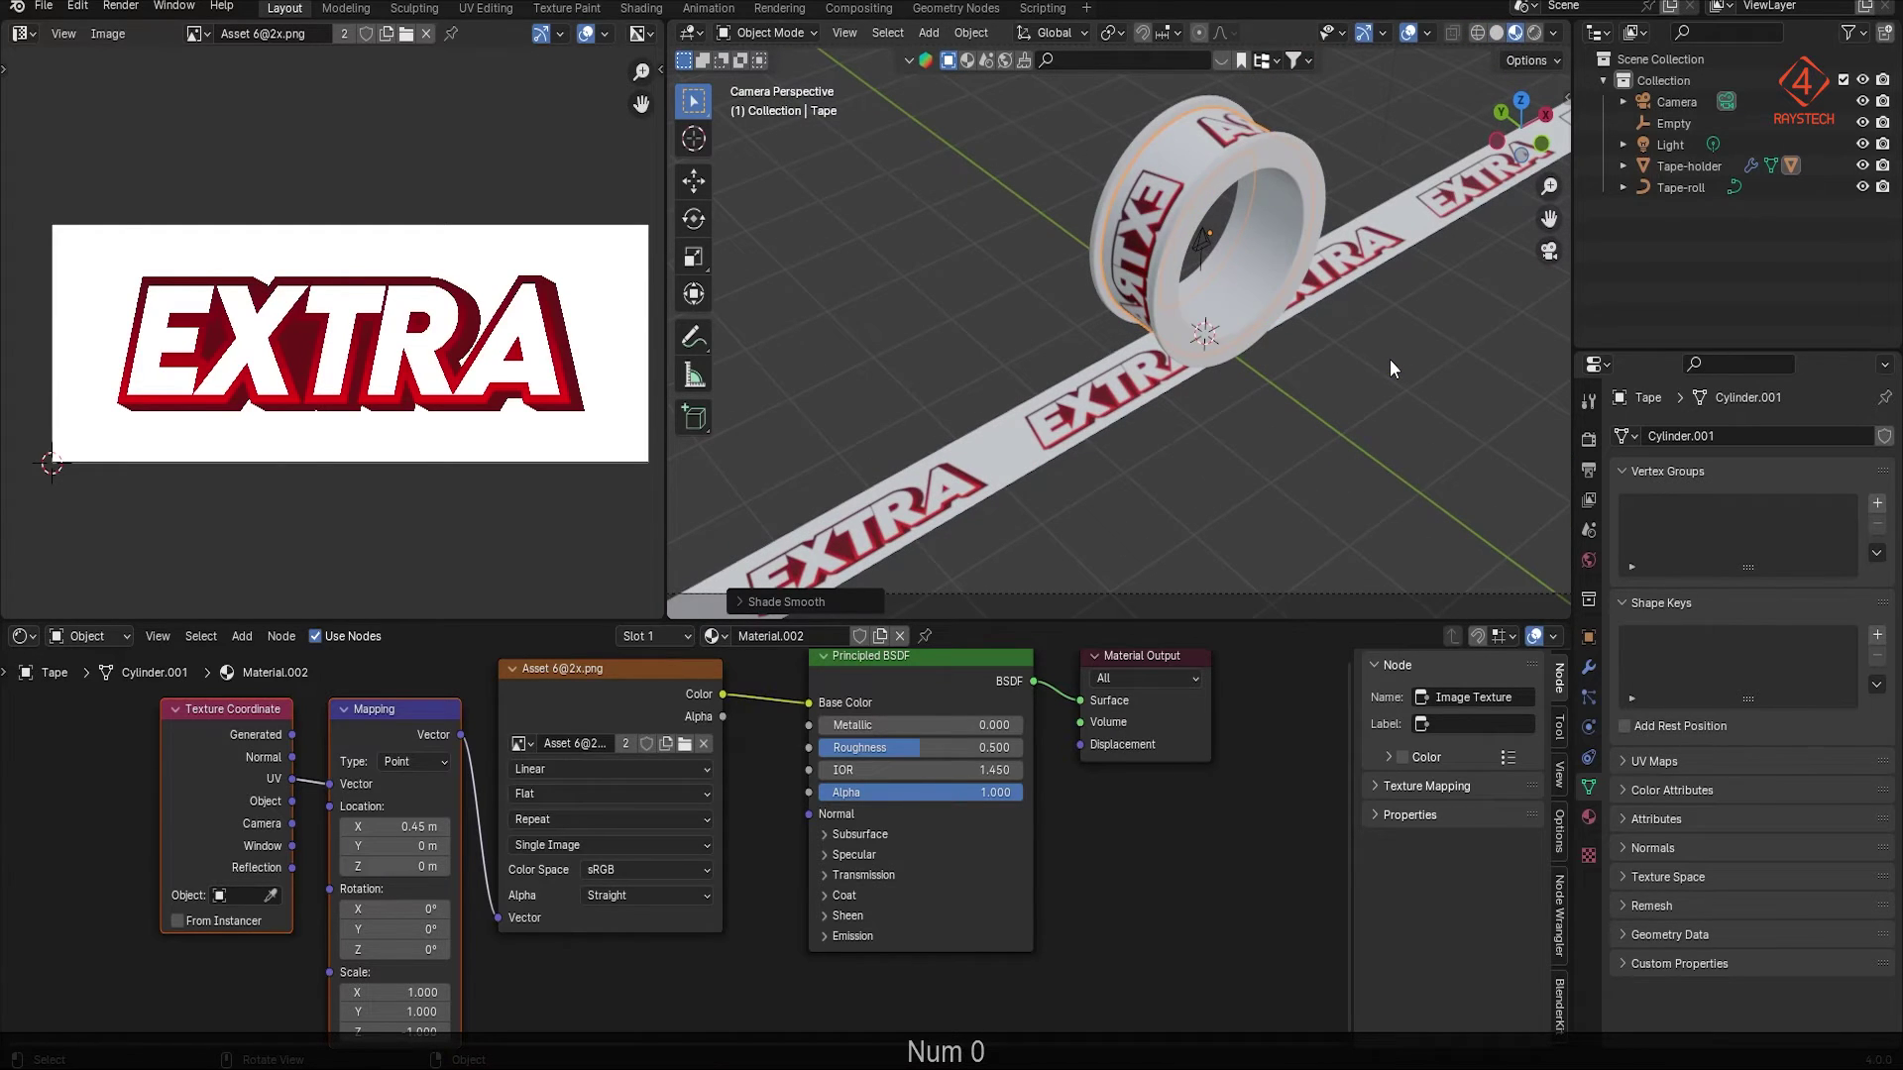
pyautogui.hotkey('ctrl', 'z')
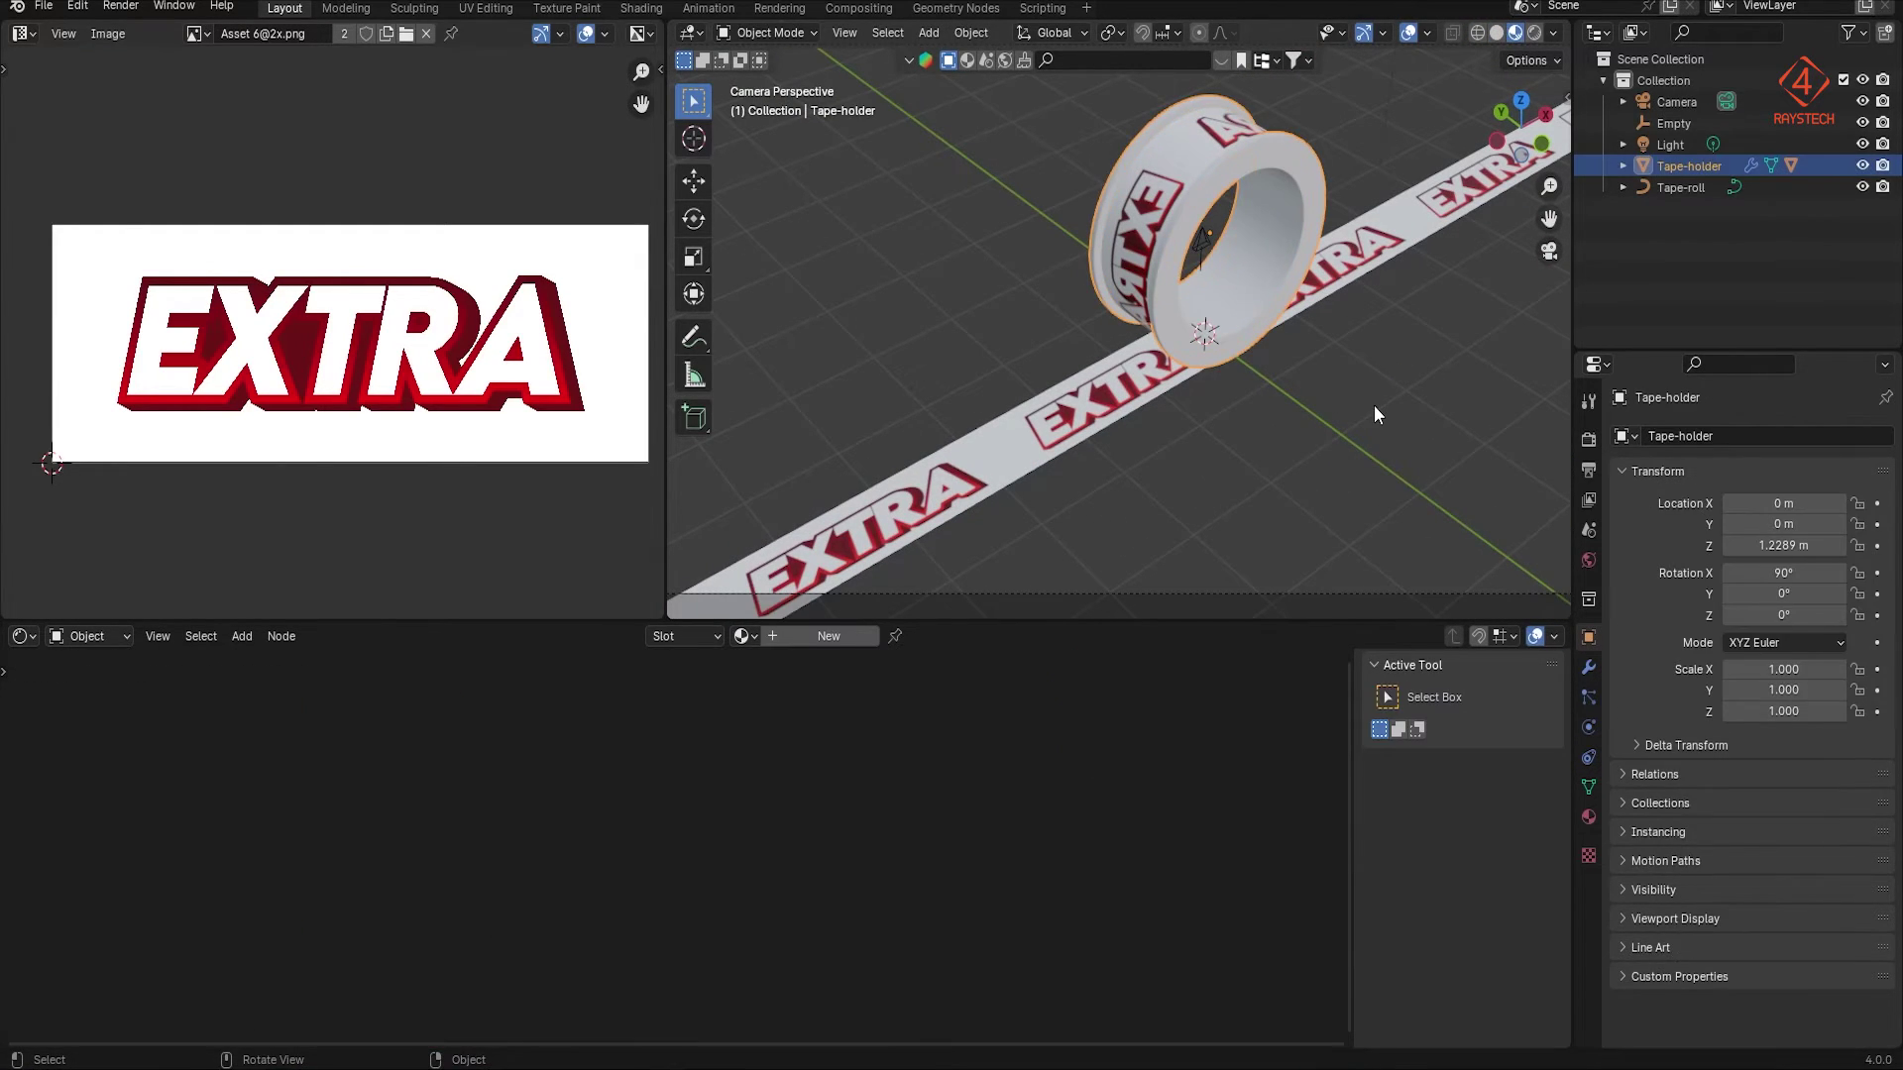
# Step: Make the left area a top-view 3D Viewport and slide the Tape-holder along X to the strip's start
pyautogui.click(24, 33)
pyautogui.click(50, 93)
pyautogui.keyDown('alt'); pyautogui.moveTo(436, 358); pyautogui.dragTo(365, 450, button='middle'); pyautogui.keyUp('alt')
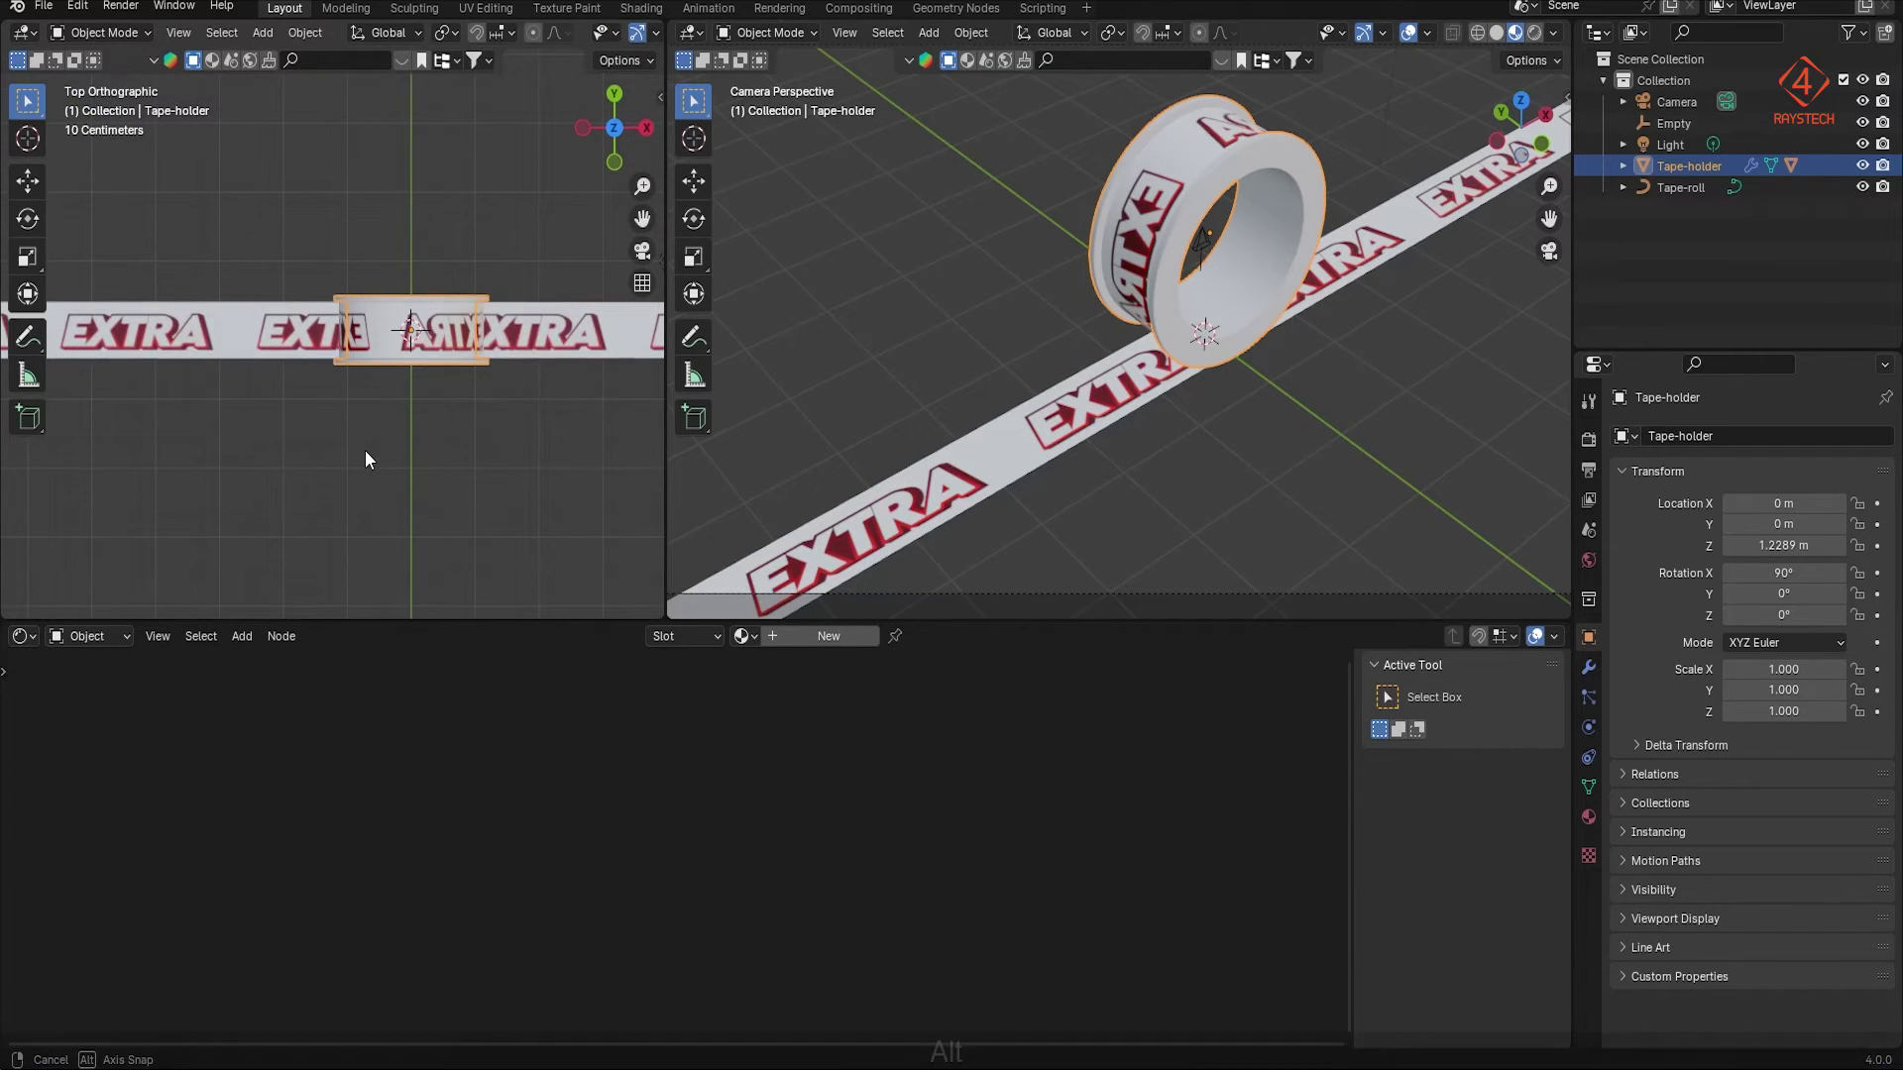
pyautogui.scroll(-3, 456, 371)
pyautogui.press('g')
pyautogui.press('x')
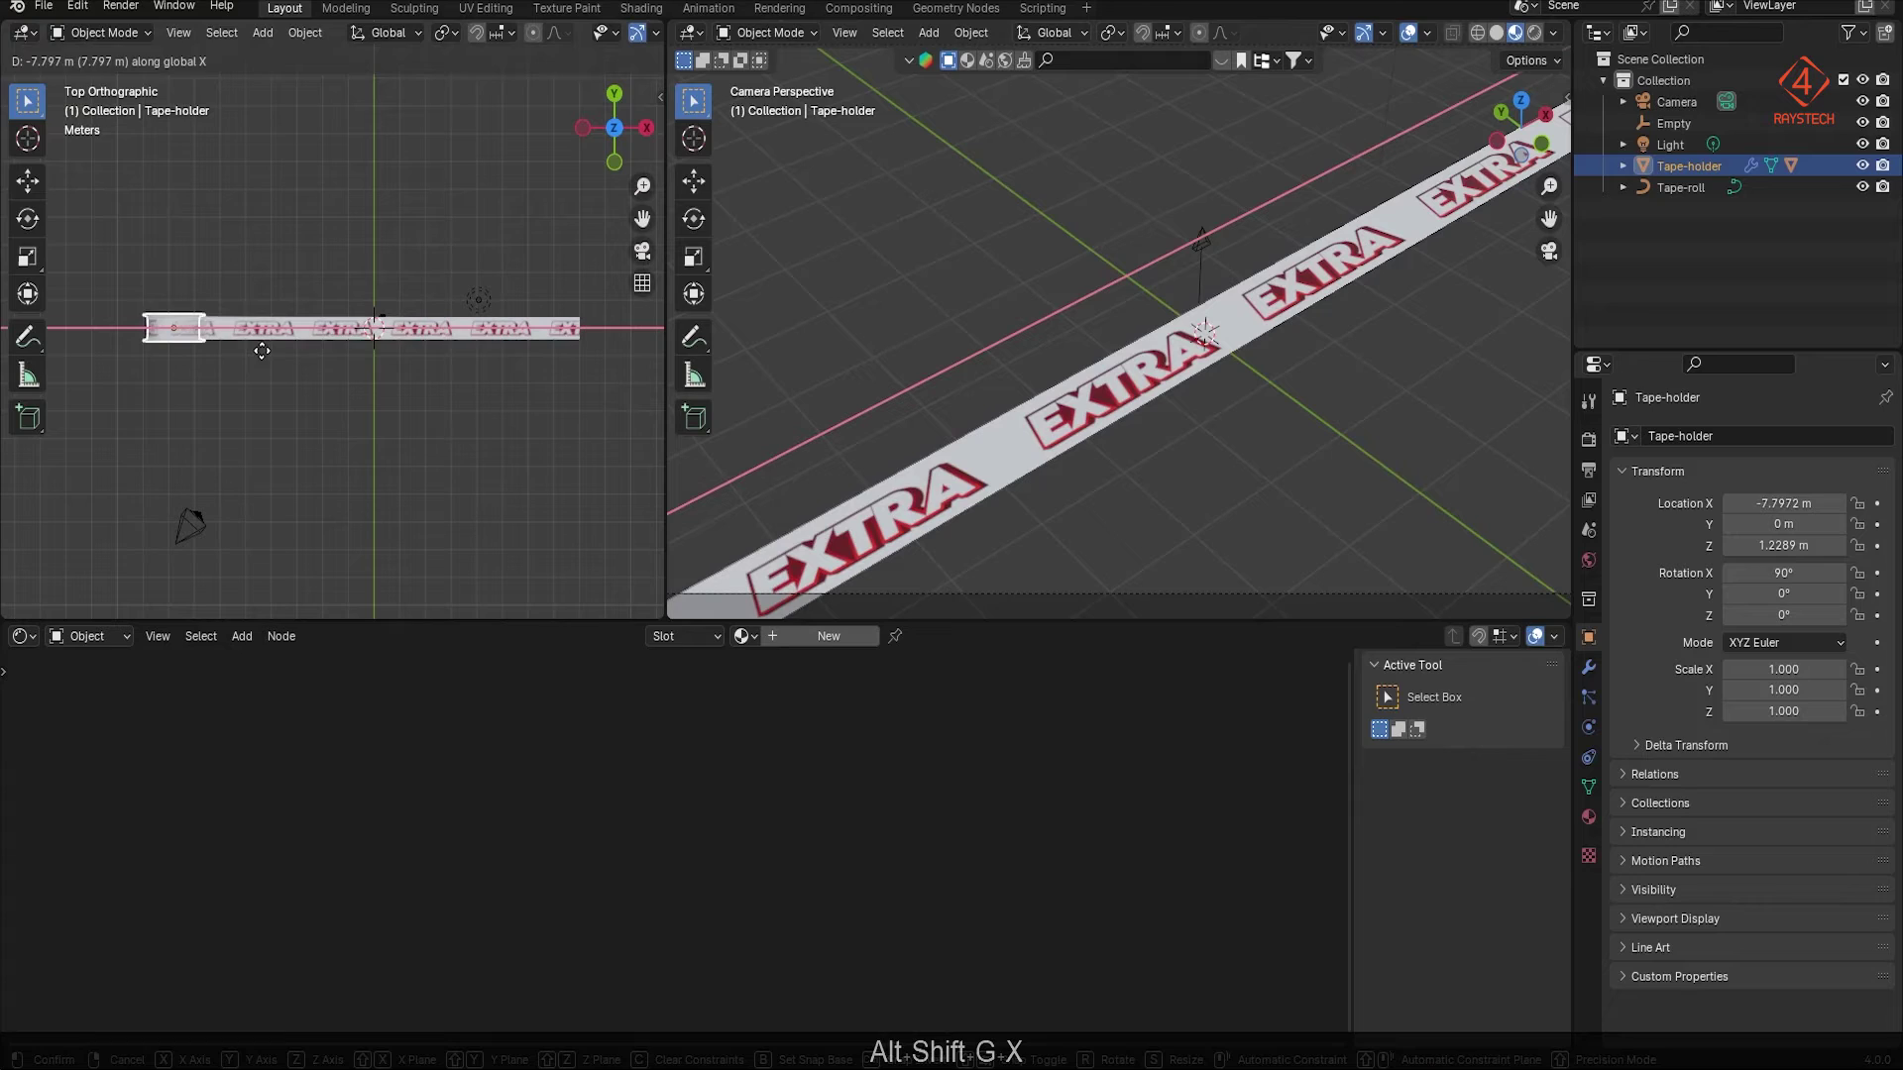
pyautogui.click(253, 355)
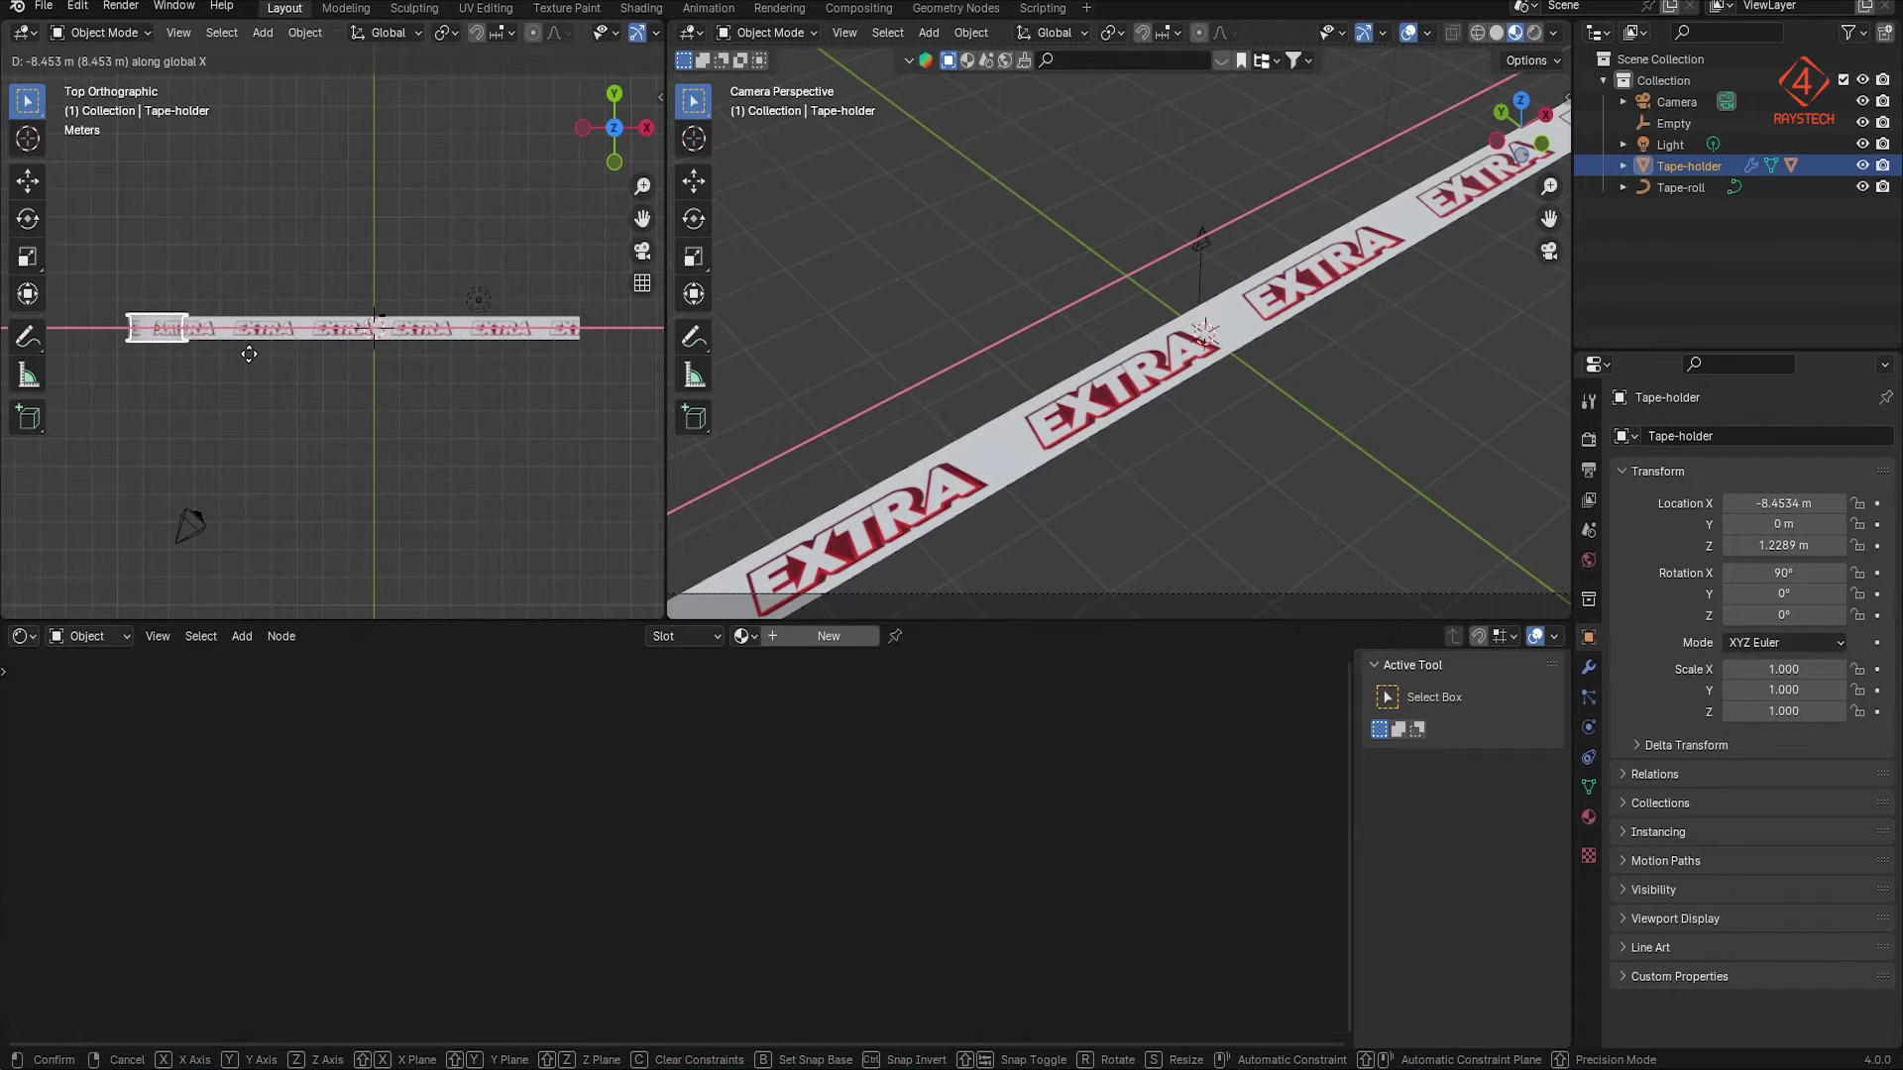
# Step: Turn the bottom area into a Timeline ending at frame 150 and keyframe the ring at frame 1
pyautogui.click(25, 637)
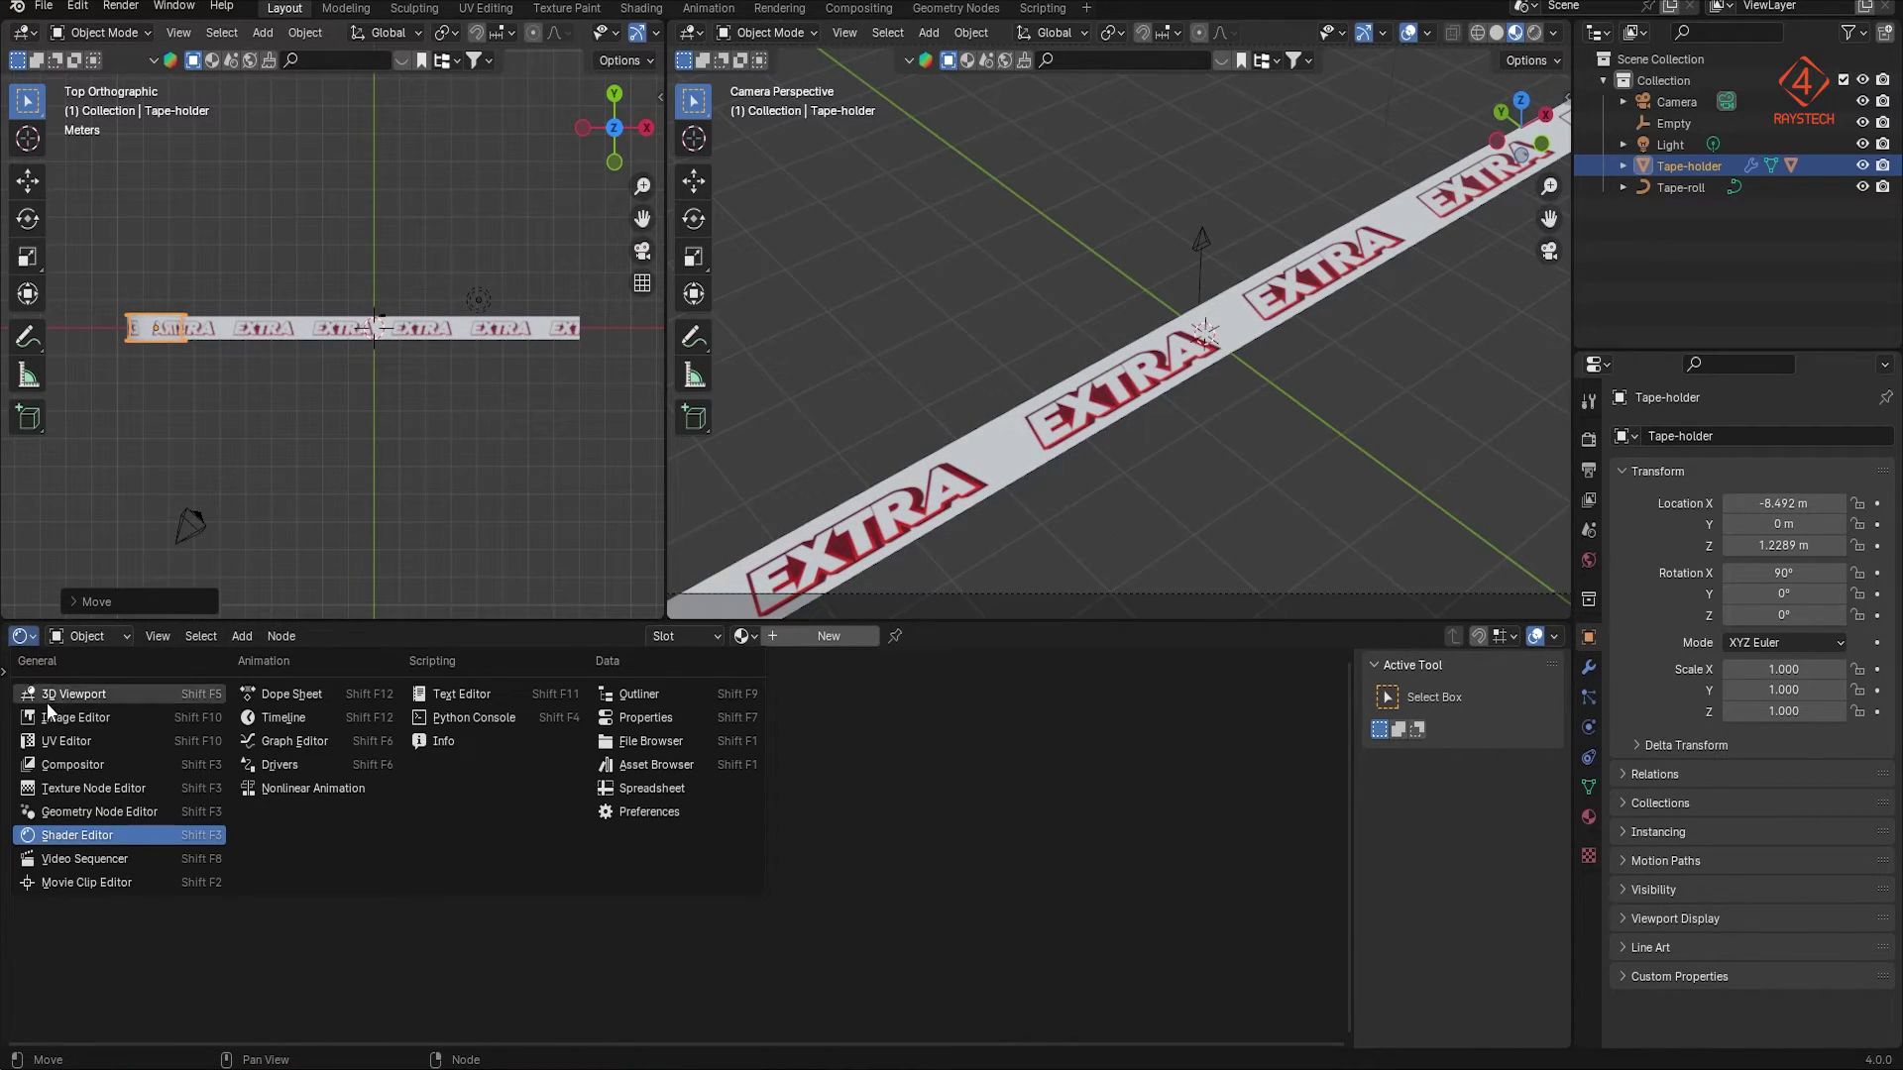
pyautogui.click(286, 718)
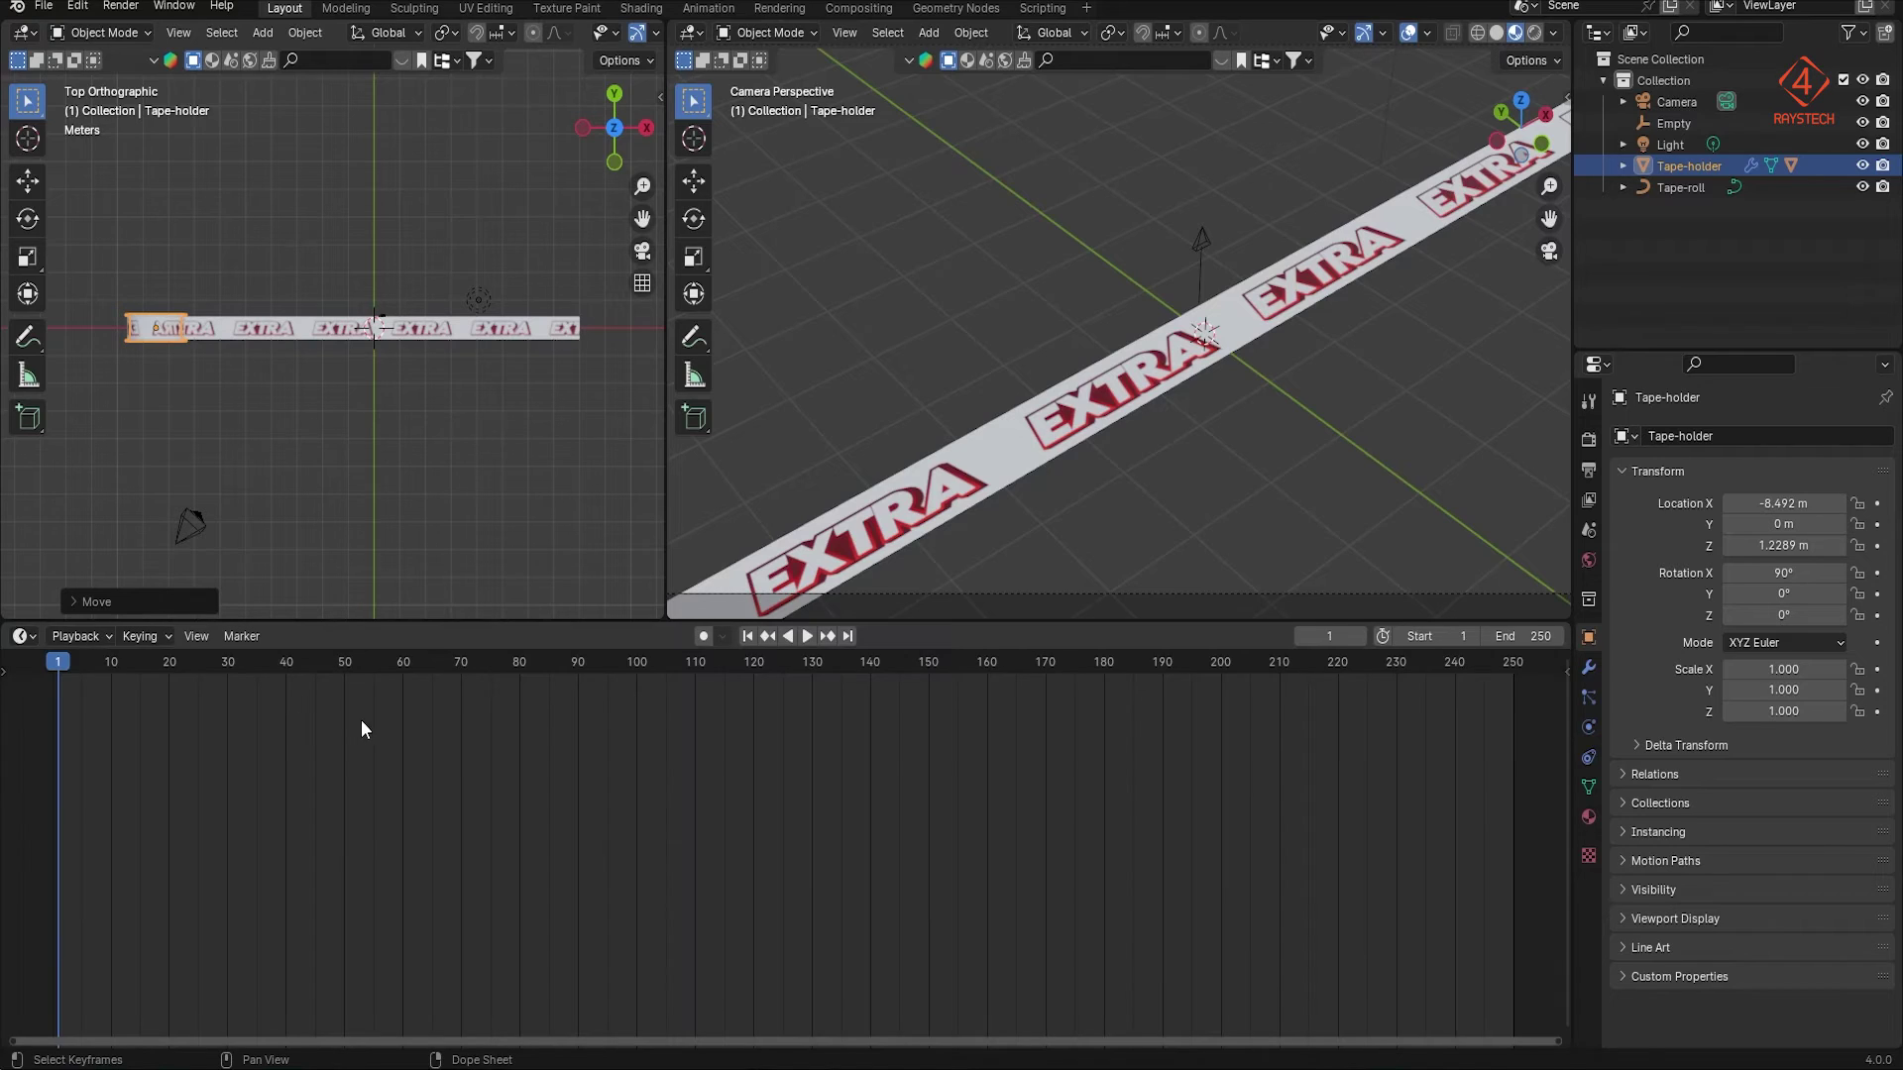
pyautogui.write('150')
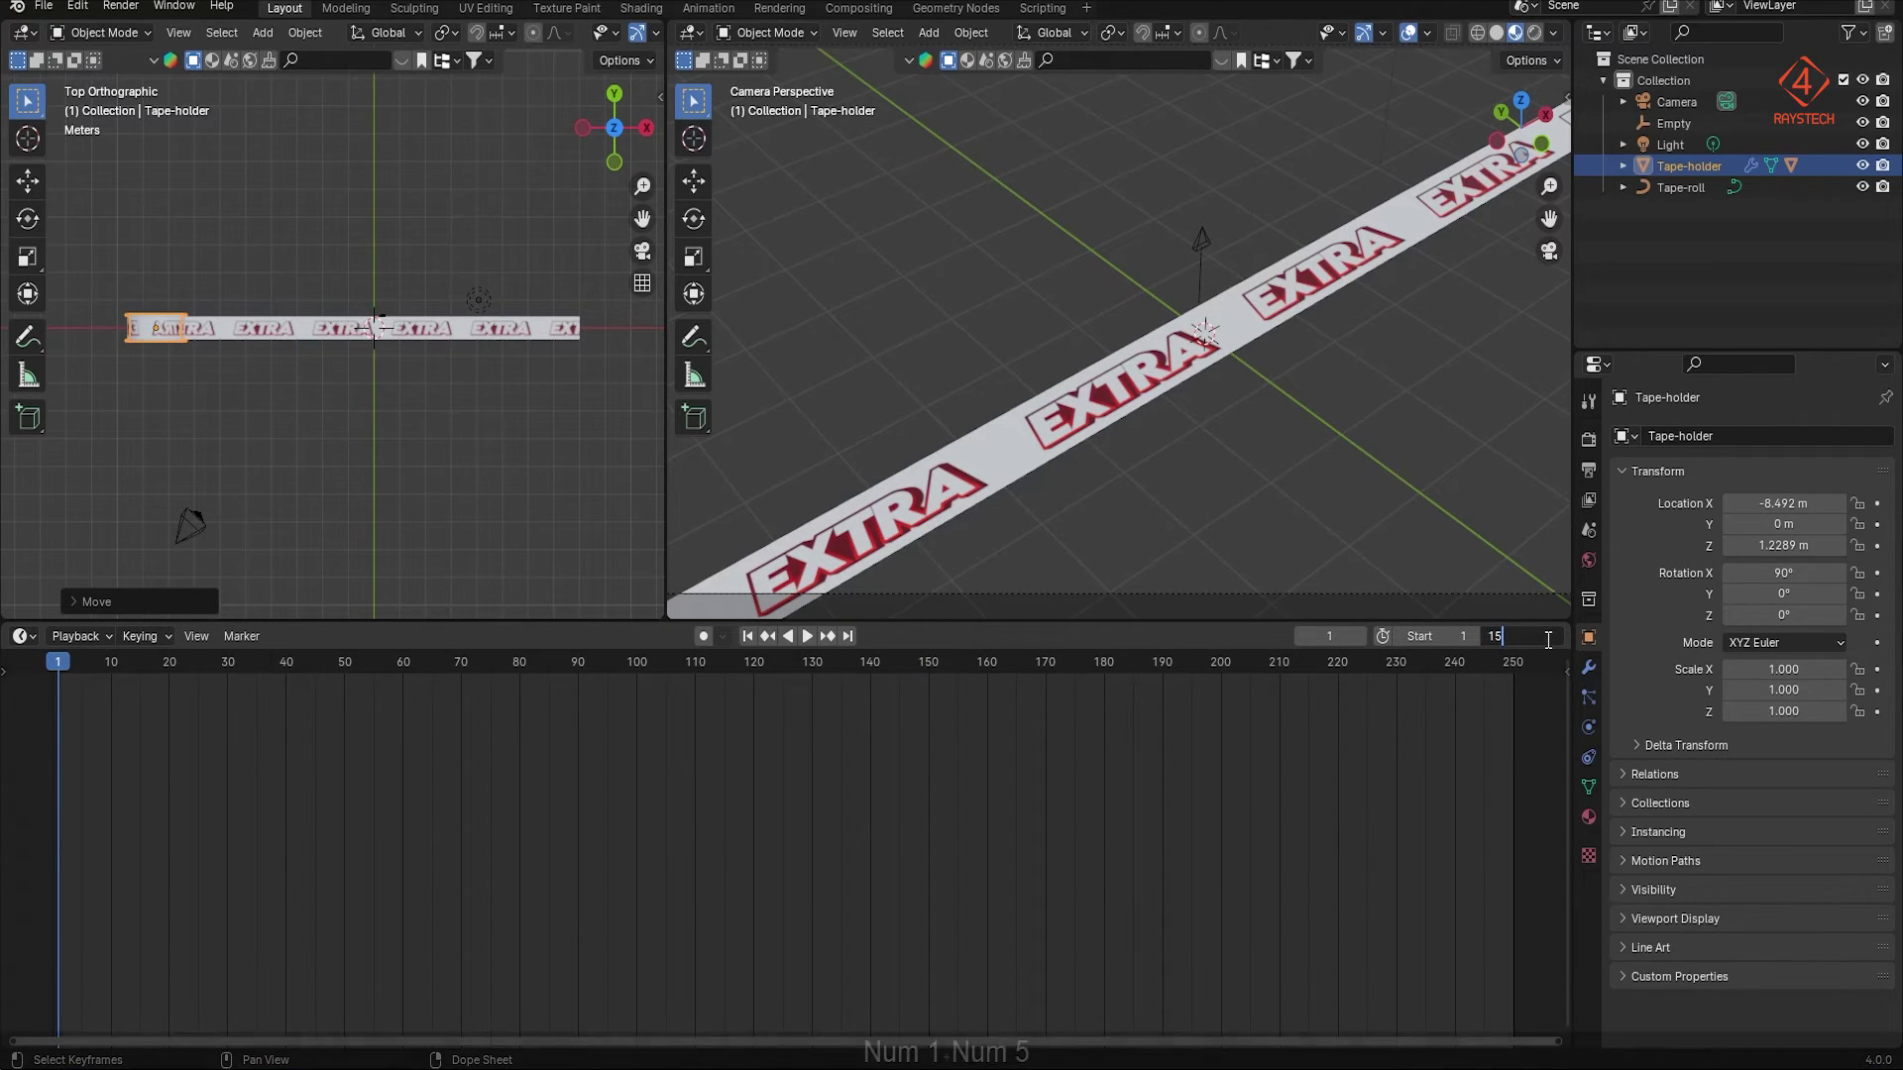
pyautogui.press('Return')
pyautogui.press('Home')
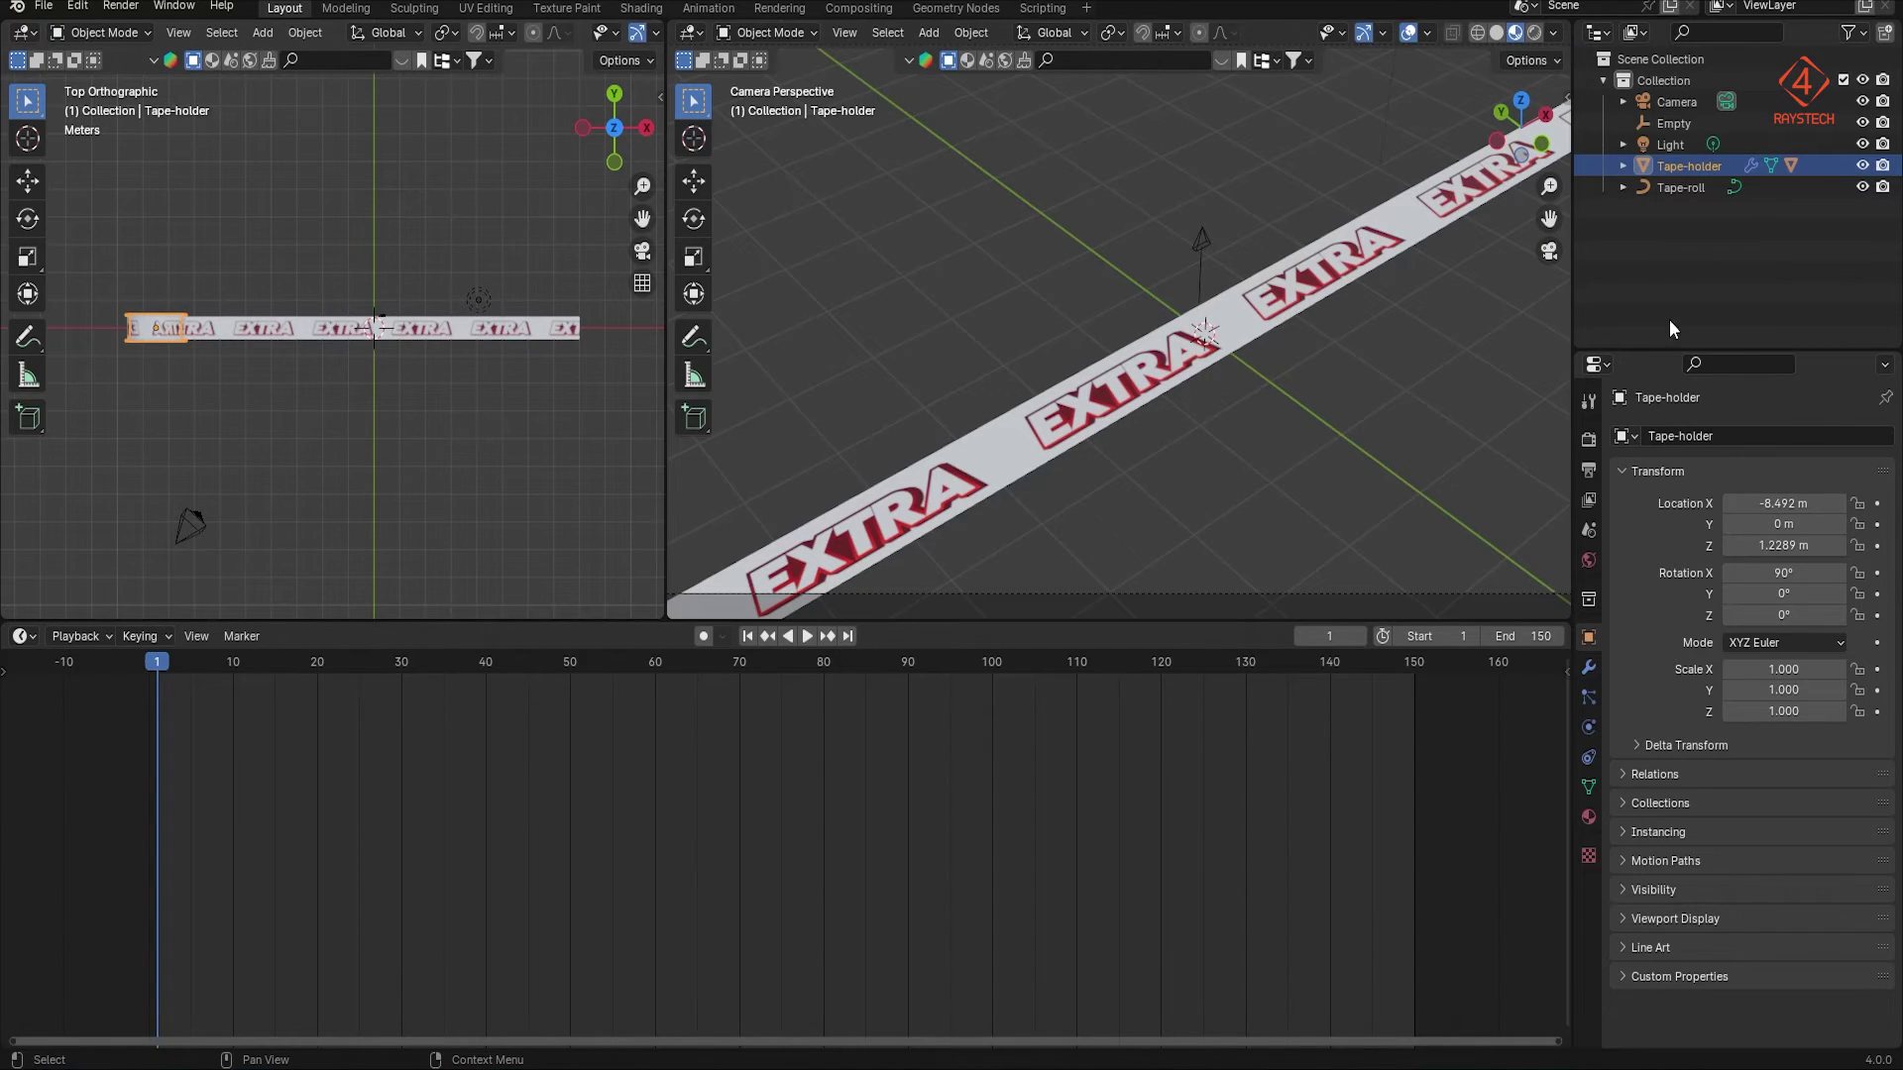
pyautogui.press('i')
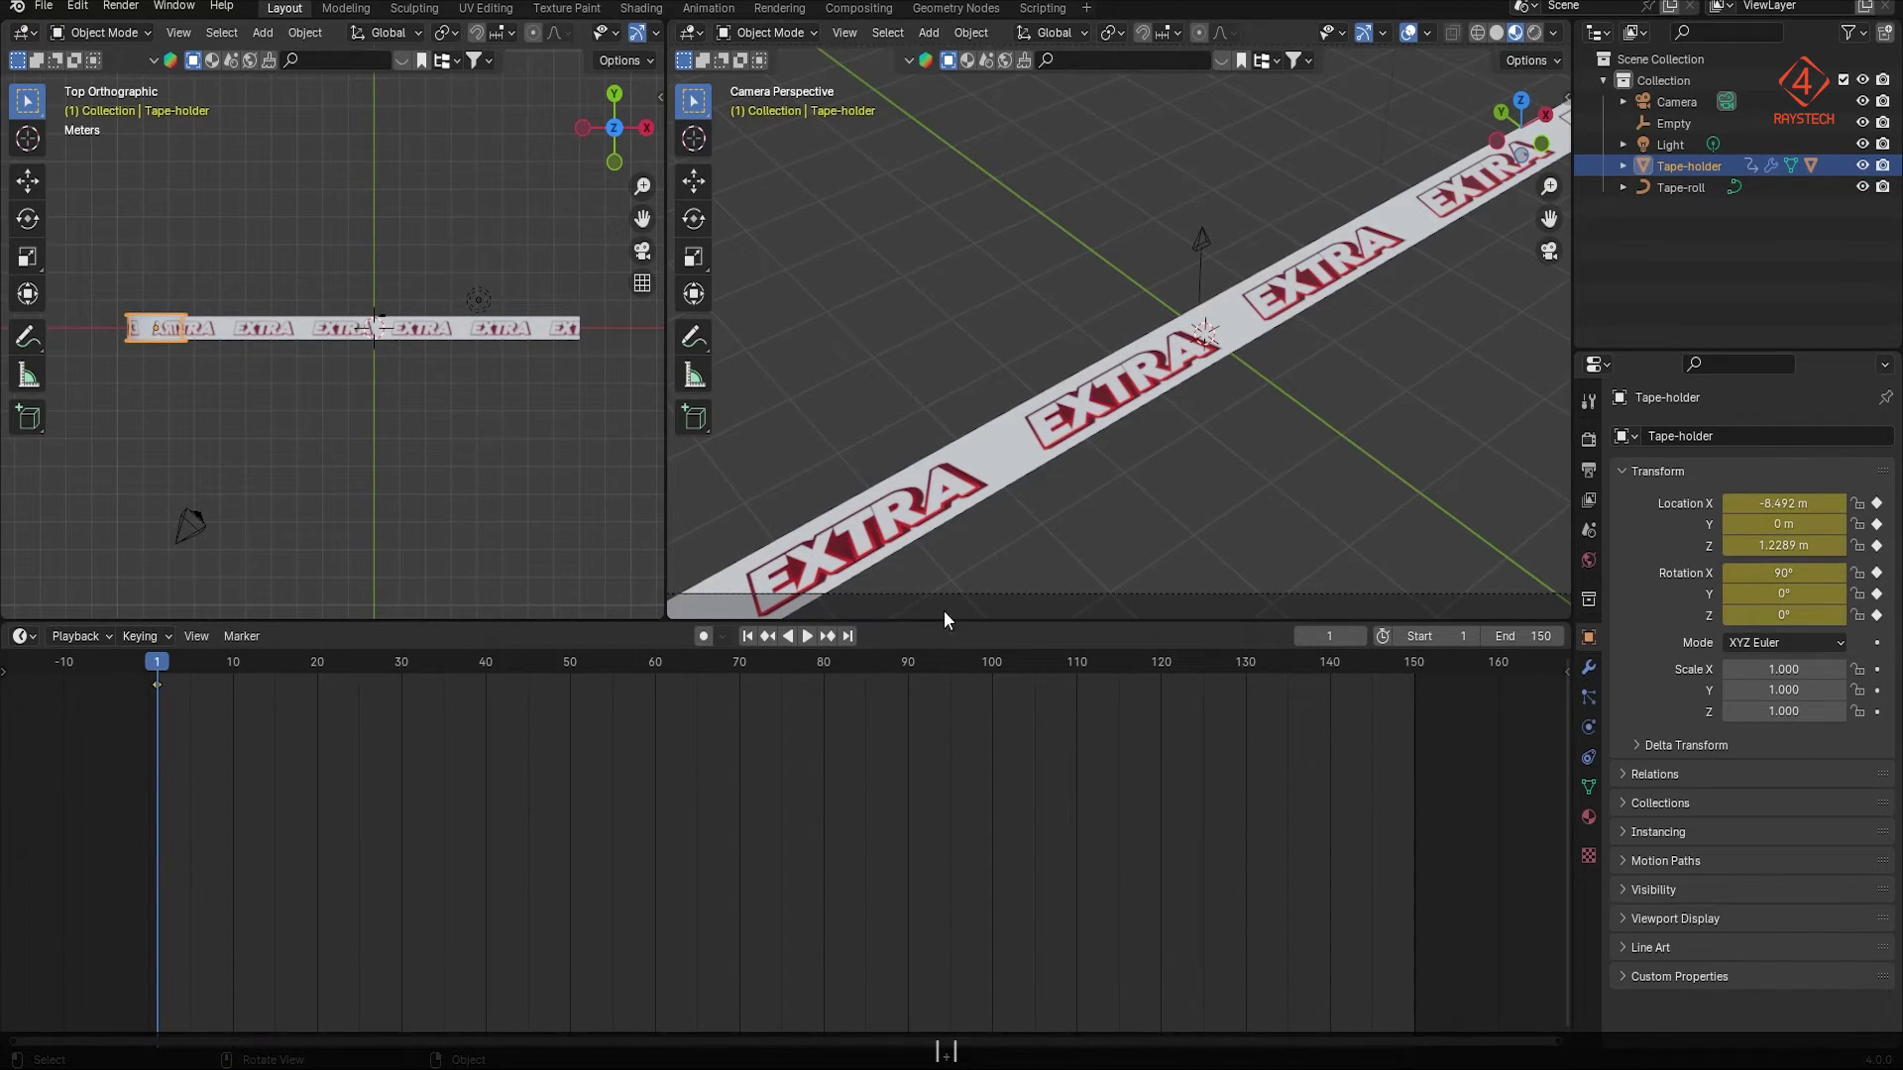
# Step: At the last frame, move the ring along X to the strip's end, rotate 360° on Y, and keyframe
pyautogui.hotkey('shift', 'Right')
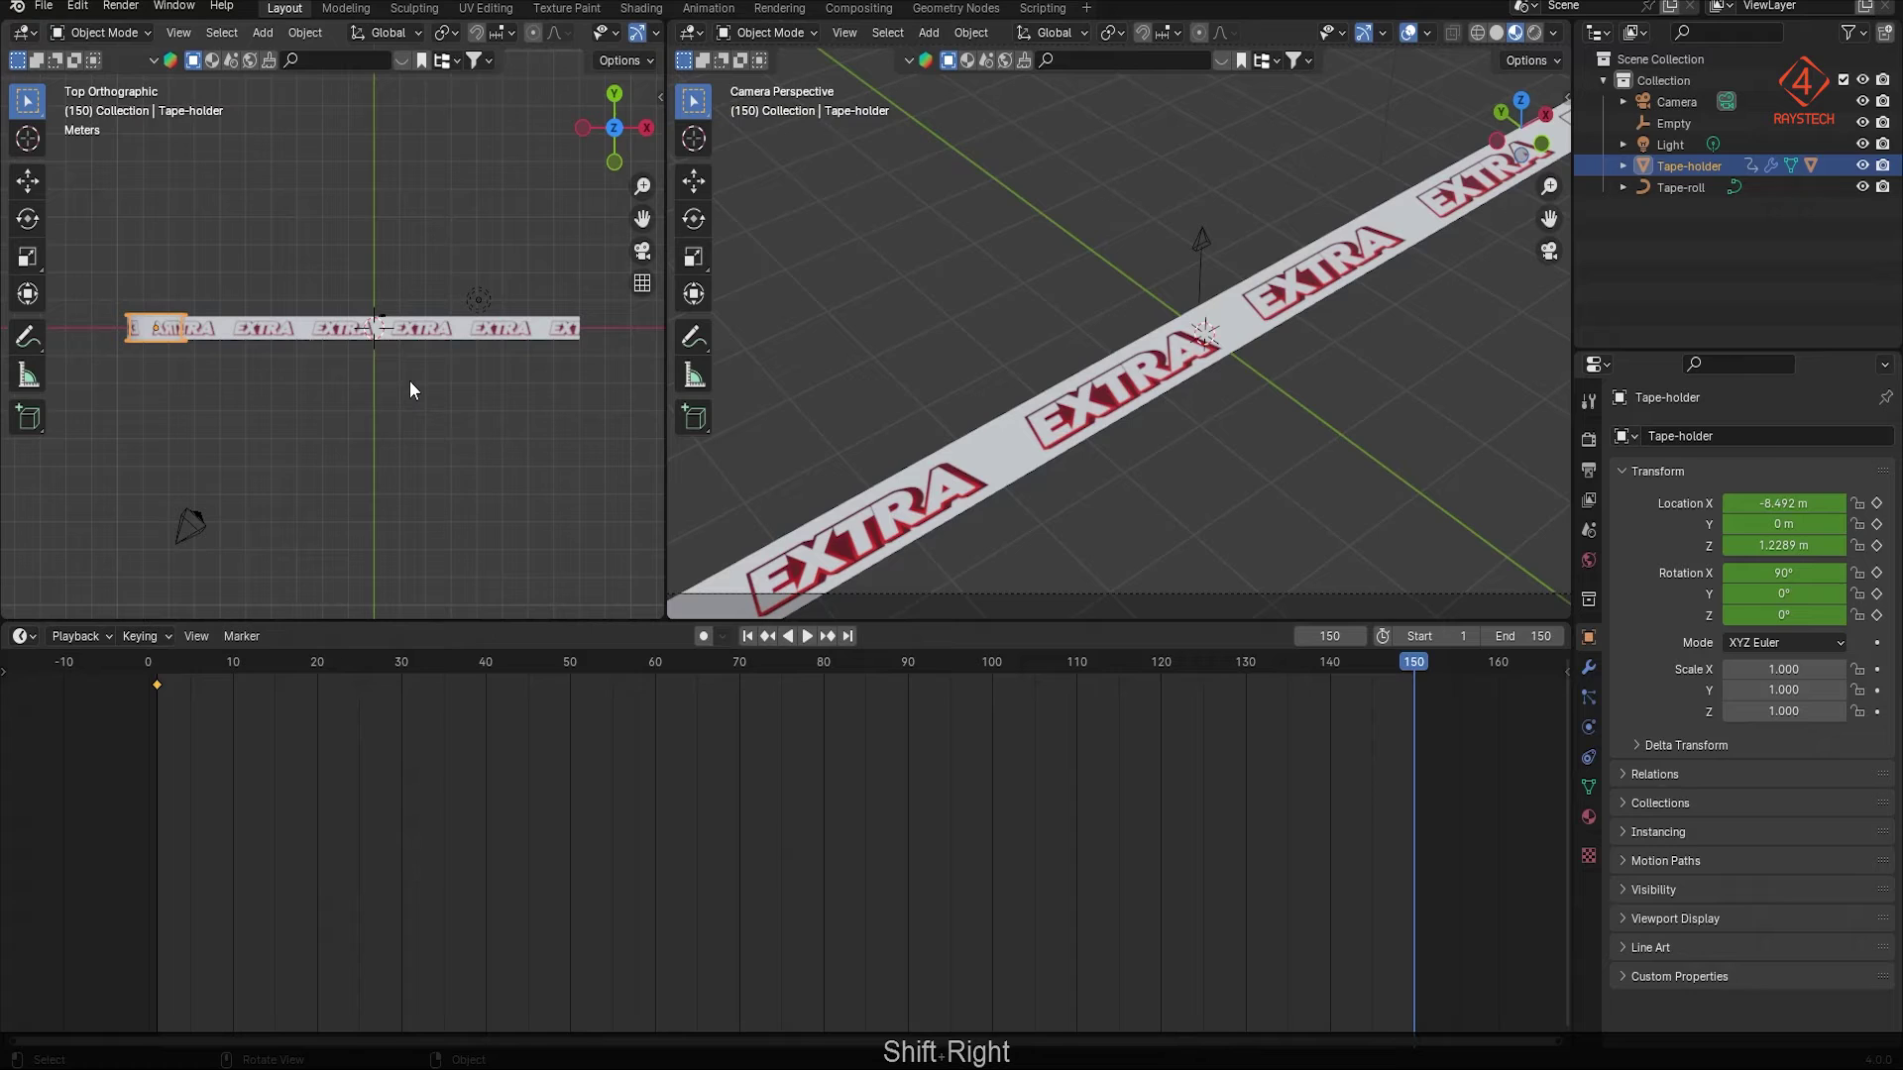
pyautogui.press('g')
pyautogui.press('x')
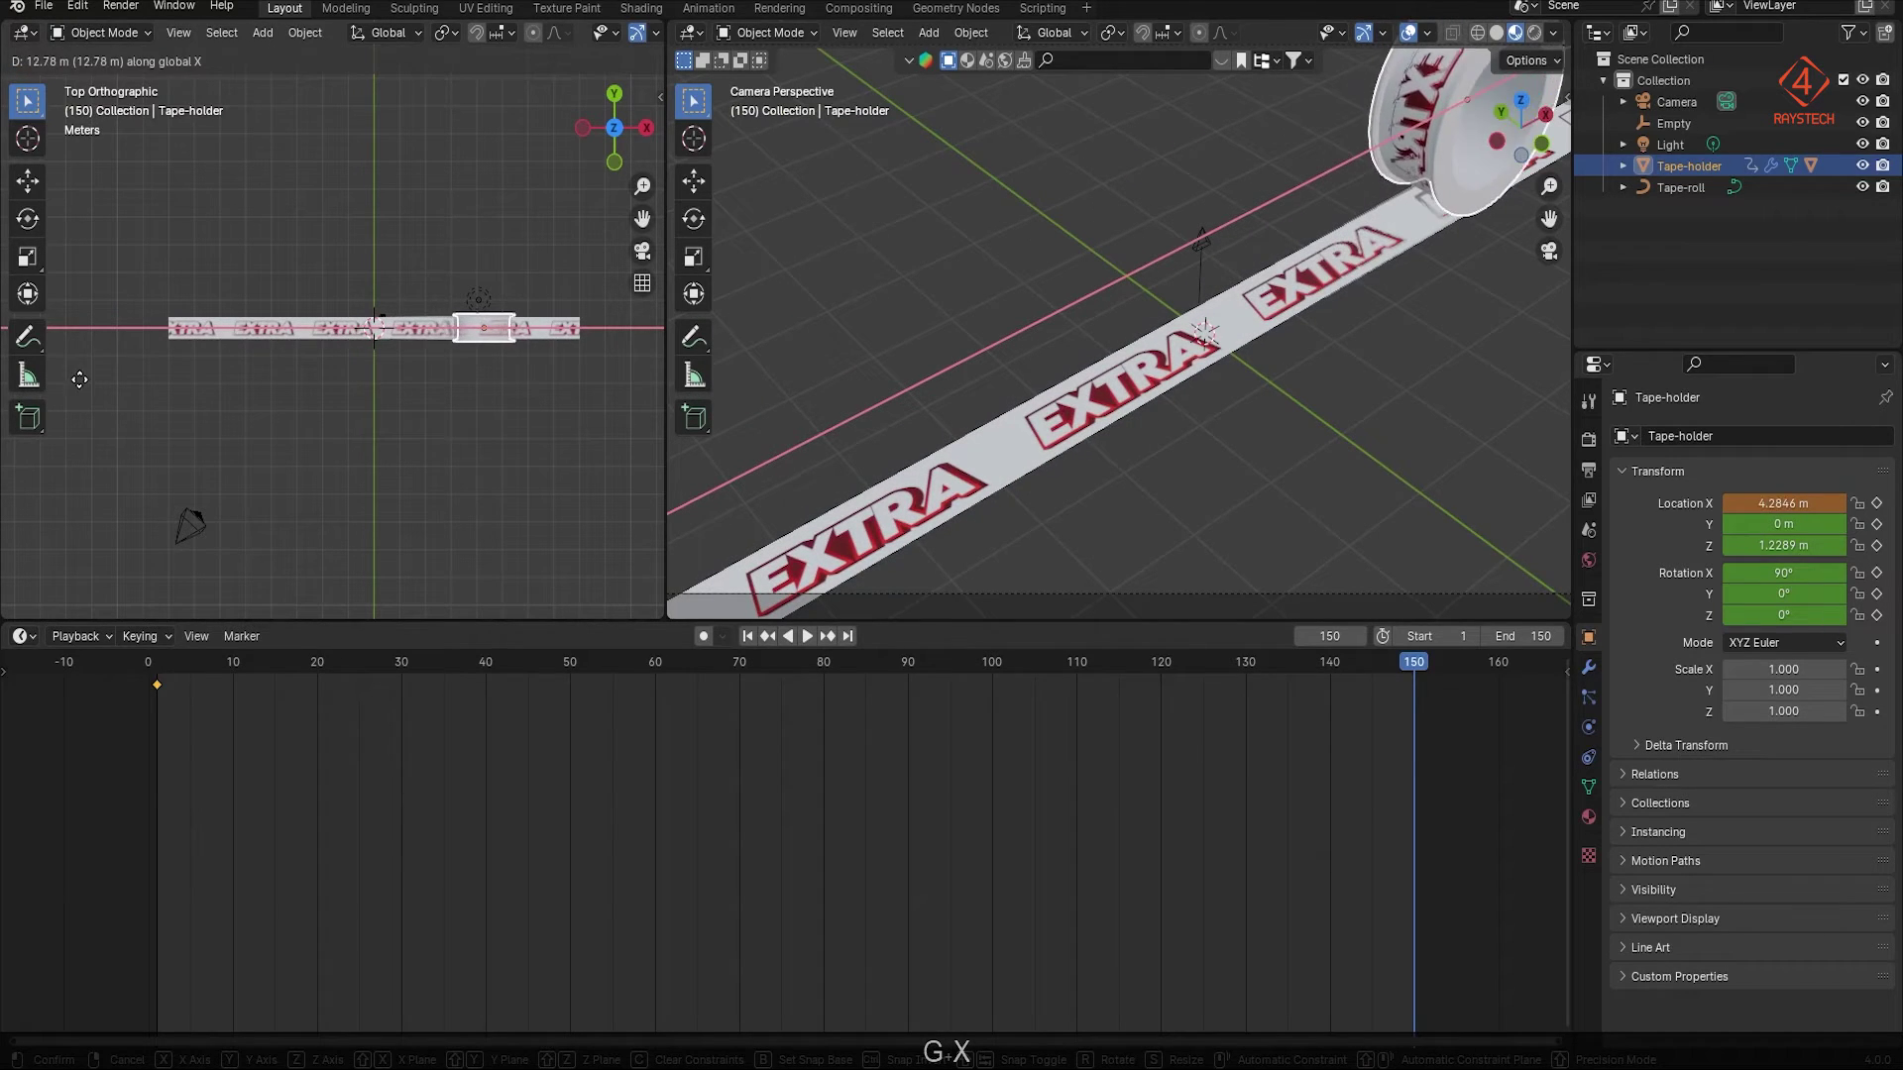
pyautogui.click(189, 369)
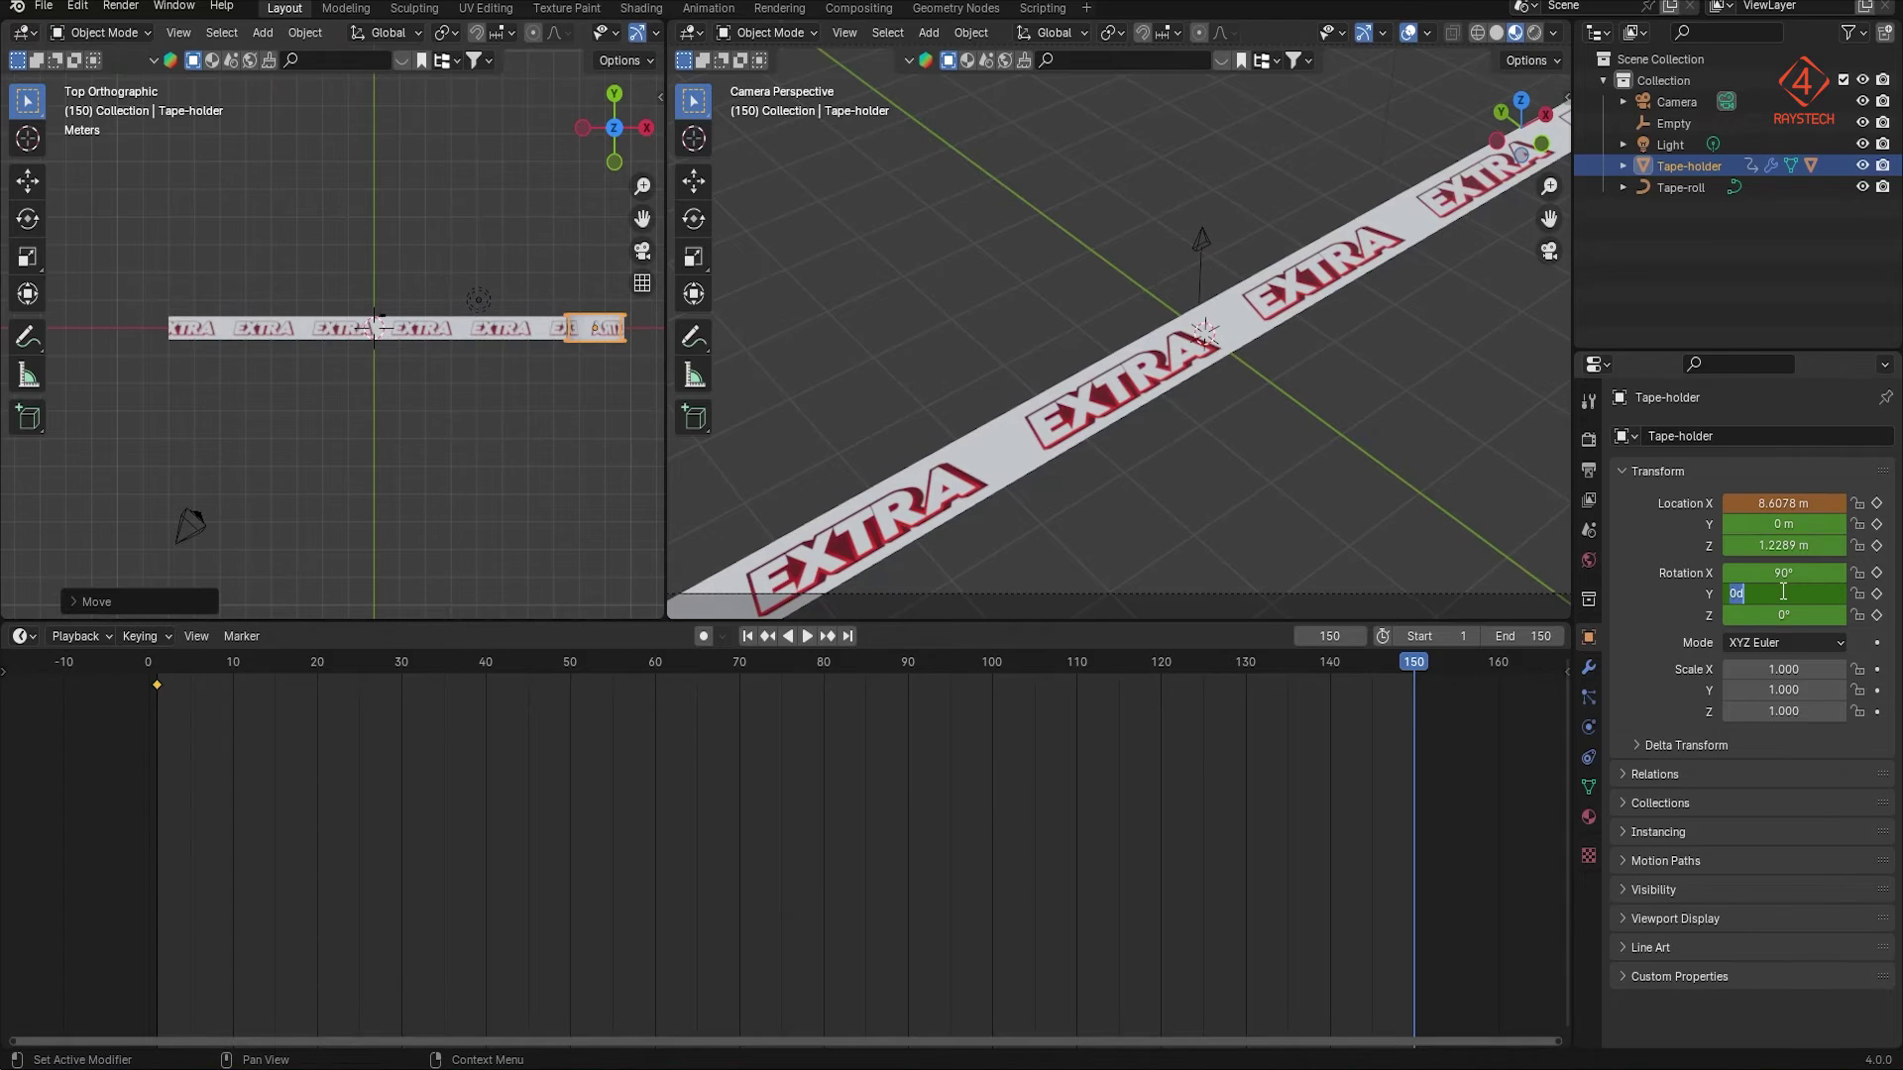
pyautogui.write('360')
pyautogui.press('Return')
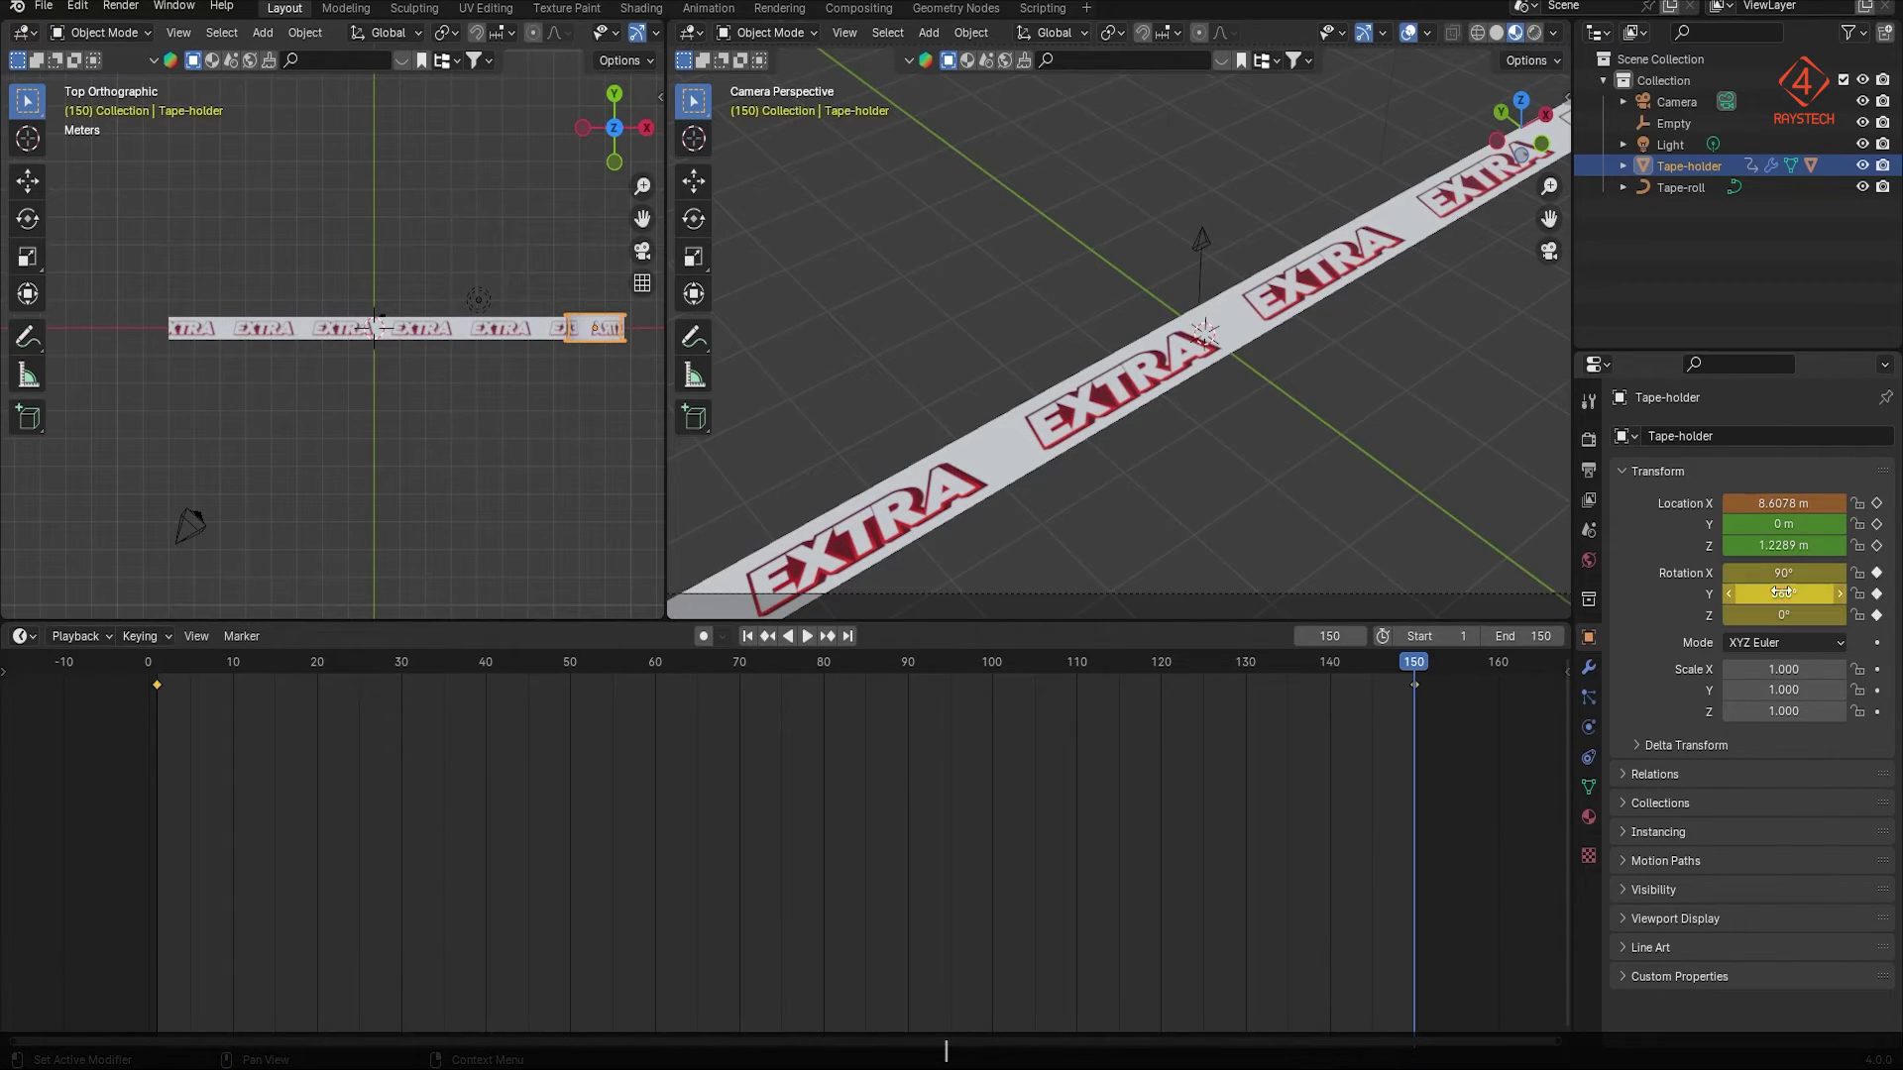
pyautogui.press('i')
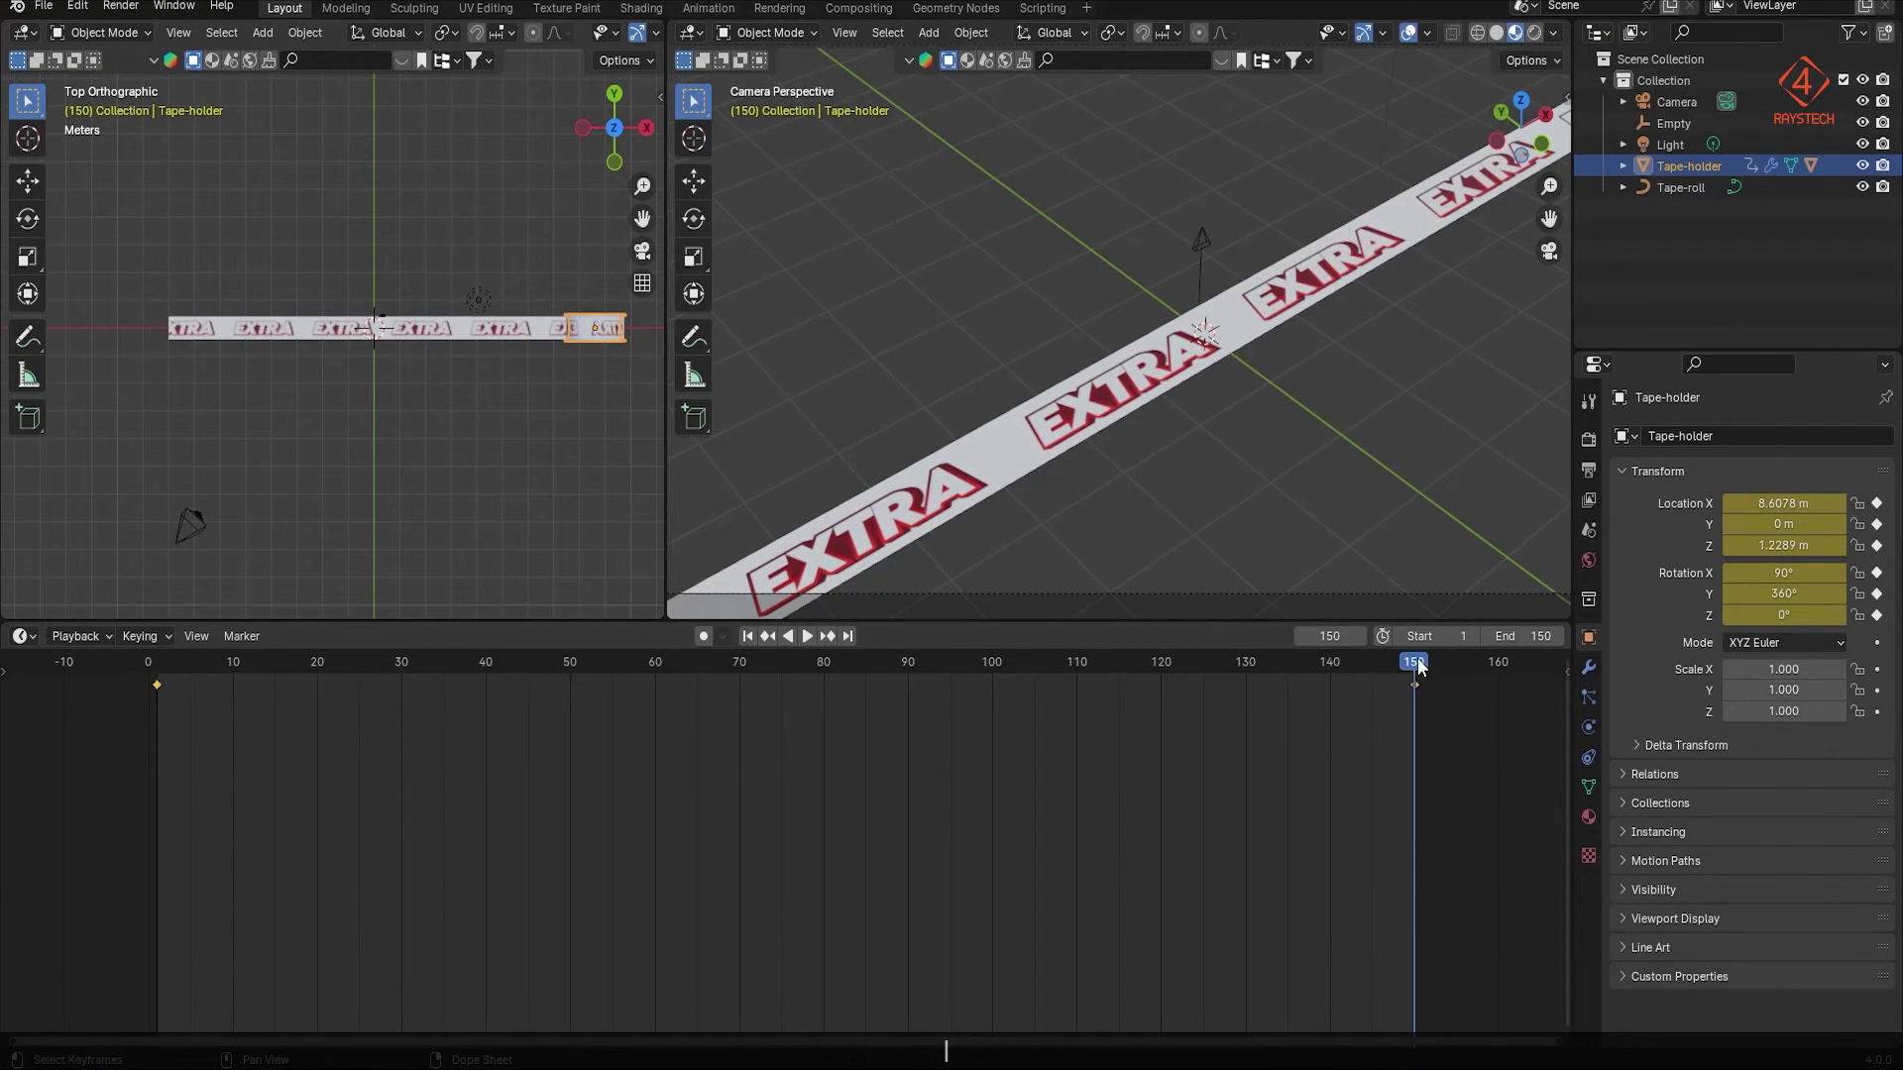
# Step: Set the end frame to 100 and move the last keyframe onto frame 100
pyautogui.moveTo(1419, 665); pyautogui.dragTo(858, 670)
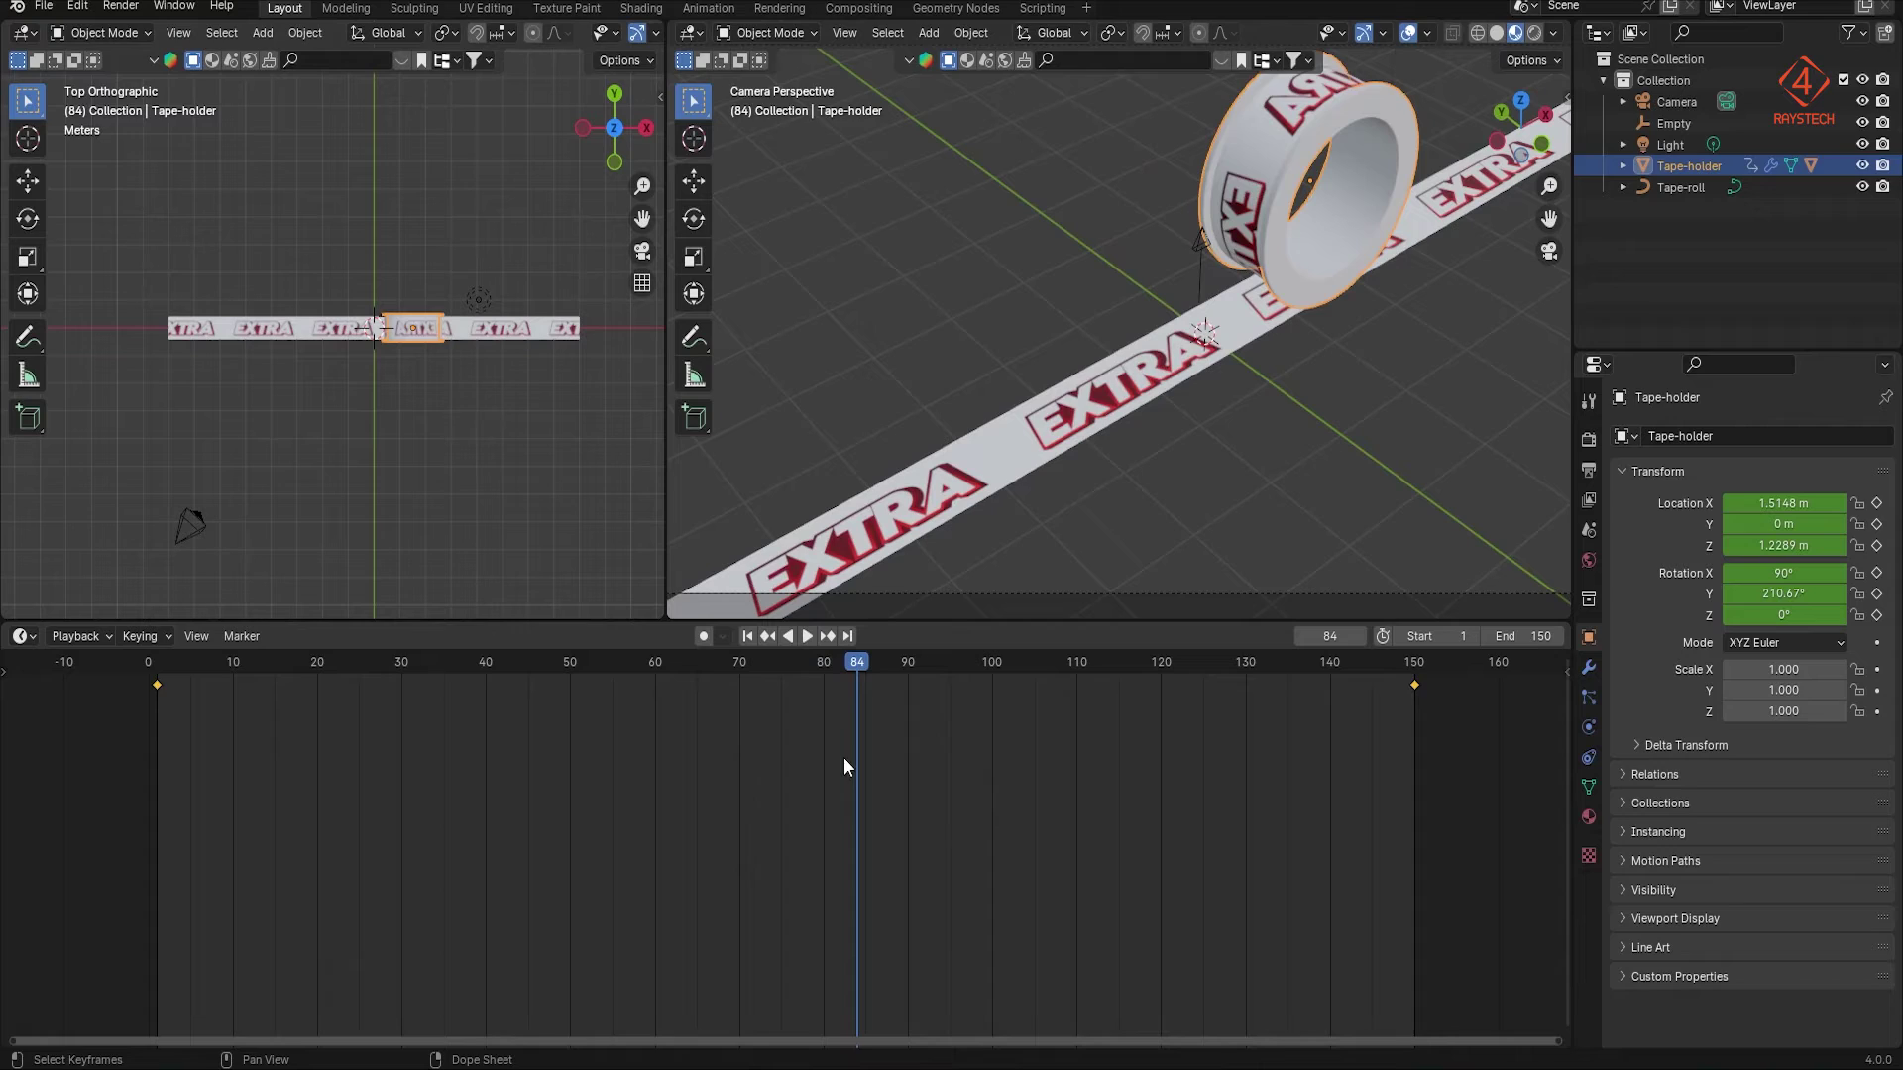
pyautogui.press('a')
pyautogui.press('space')
pyautogui.doubleClick(1527, 636)
pyautogui.write('100')
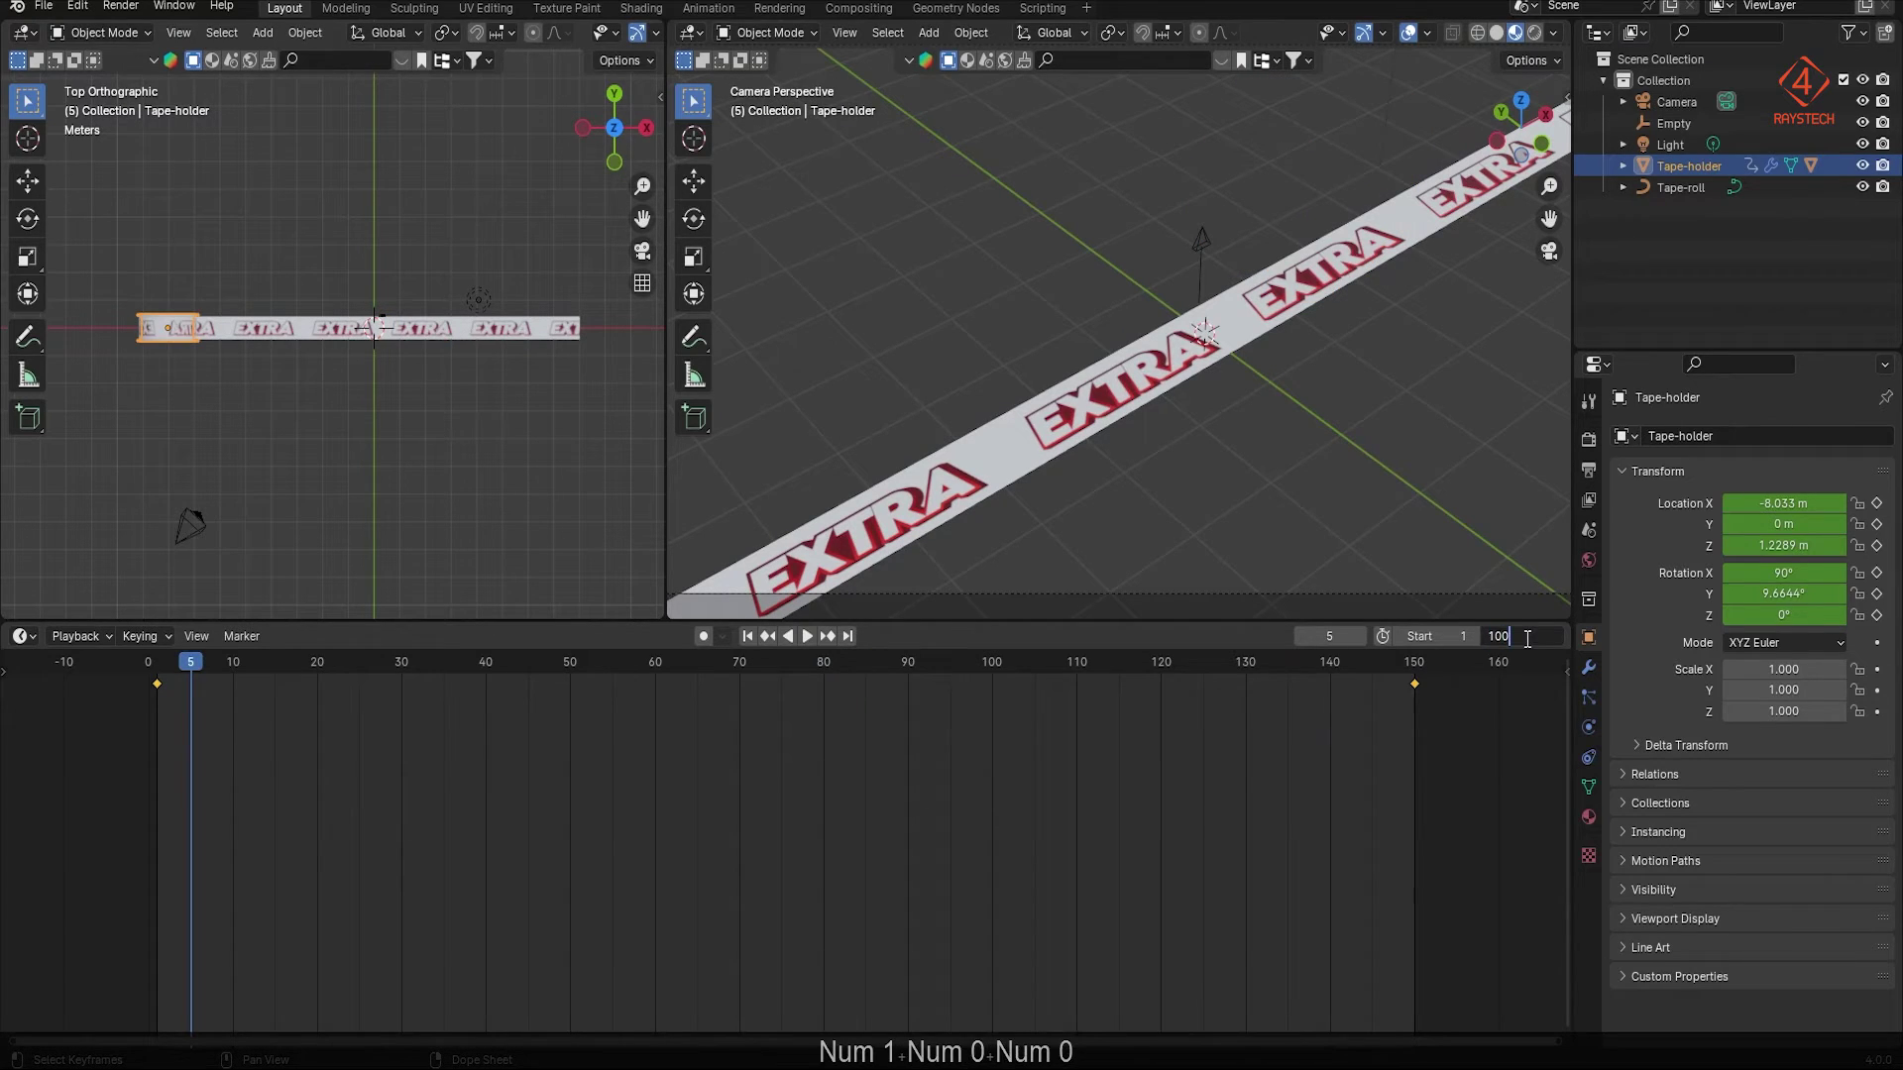
pyautogui.press('Return')
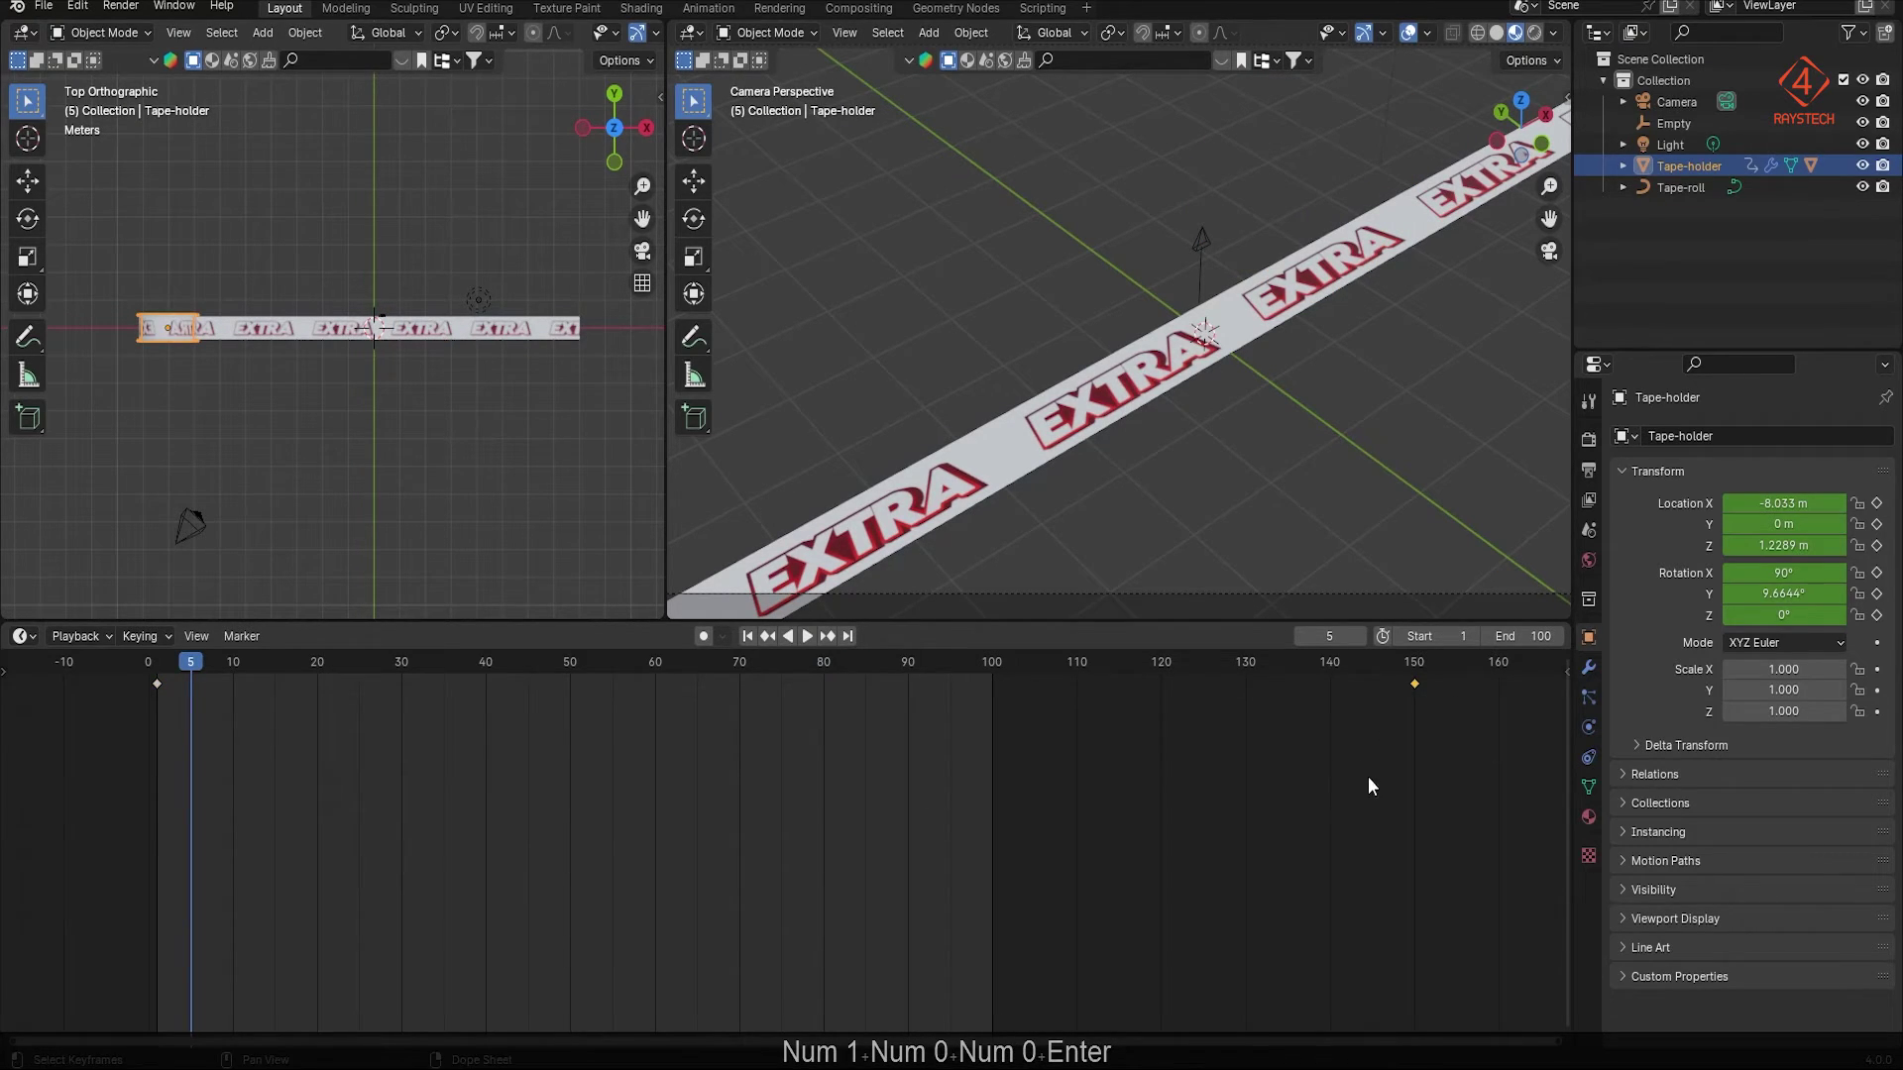
pyautogui.press('g')
pyautogui.click(904, 789)
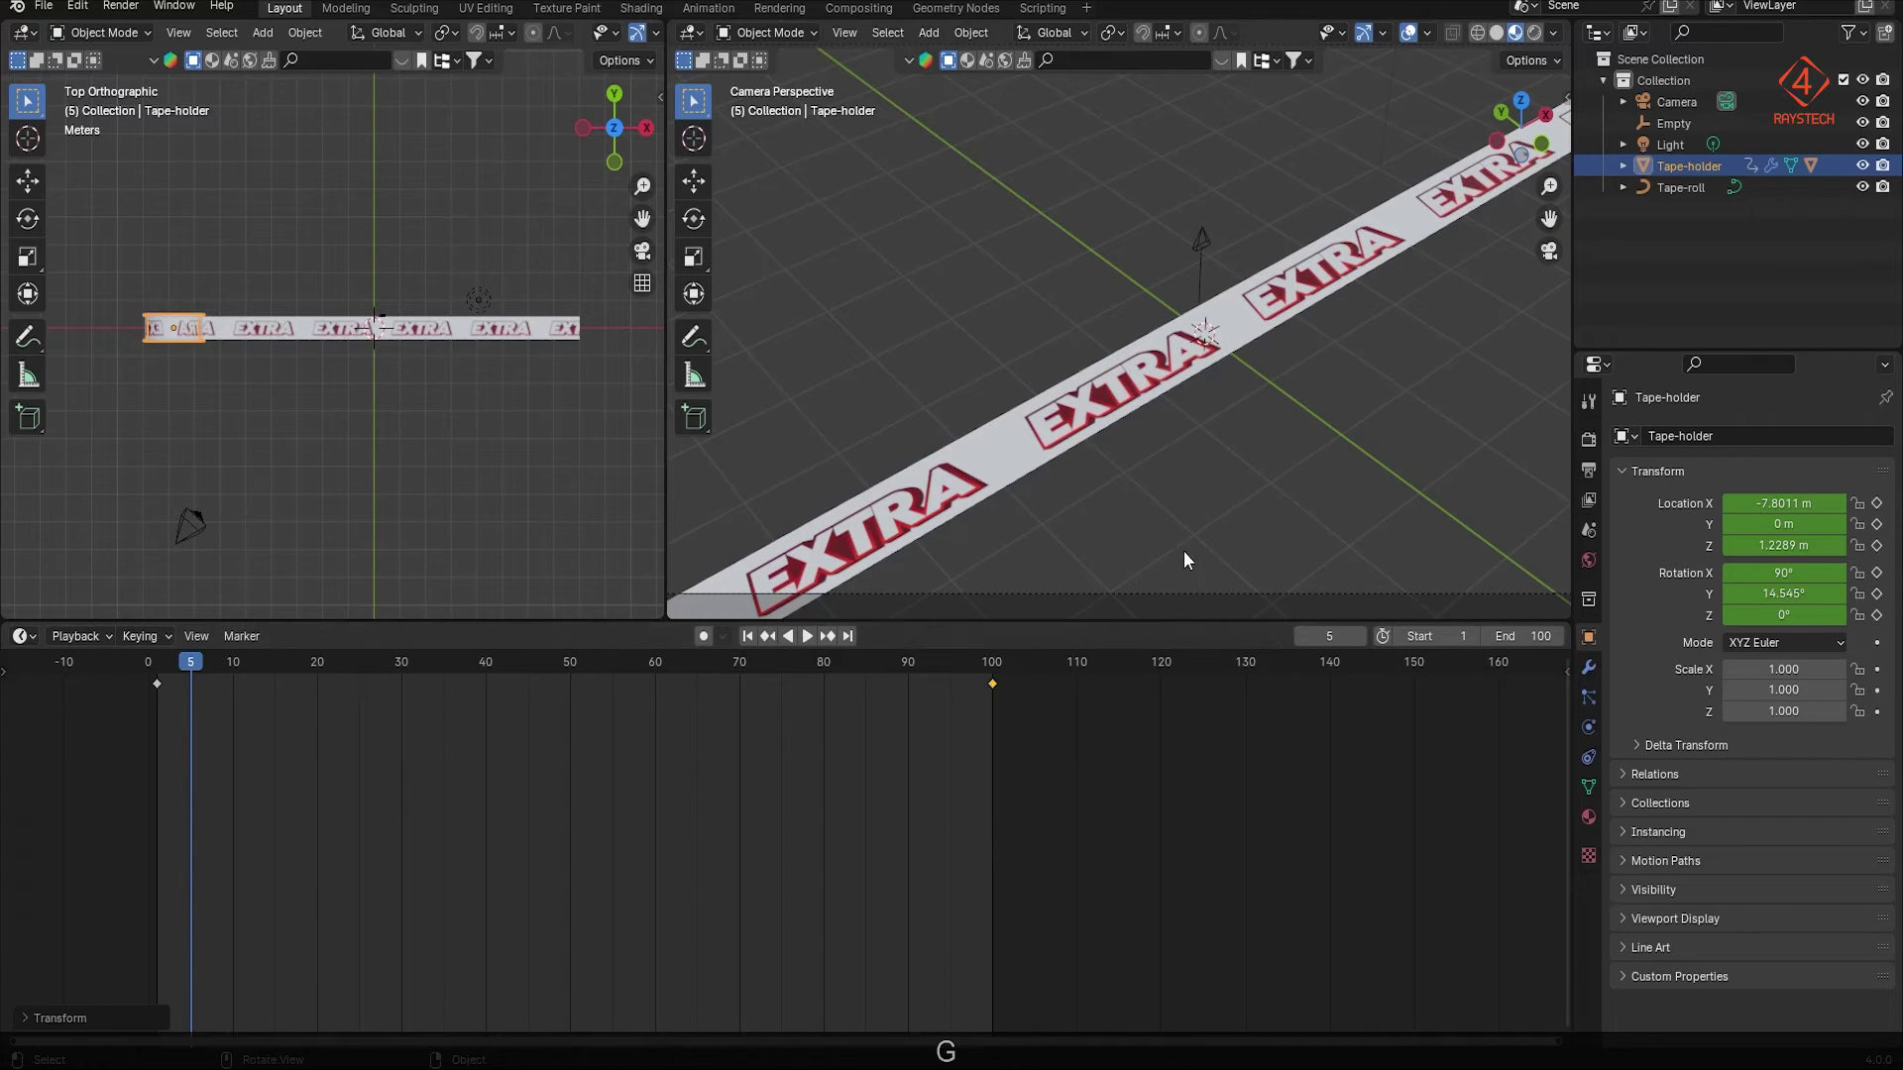
# Step: Play the rolling animation, check the roll at frame 51, and return to frame 1
pyautogui.click(771, 639)
pyautogui.click(808, 636)
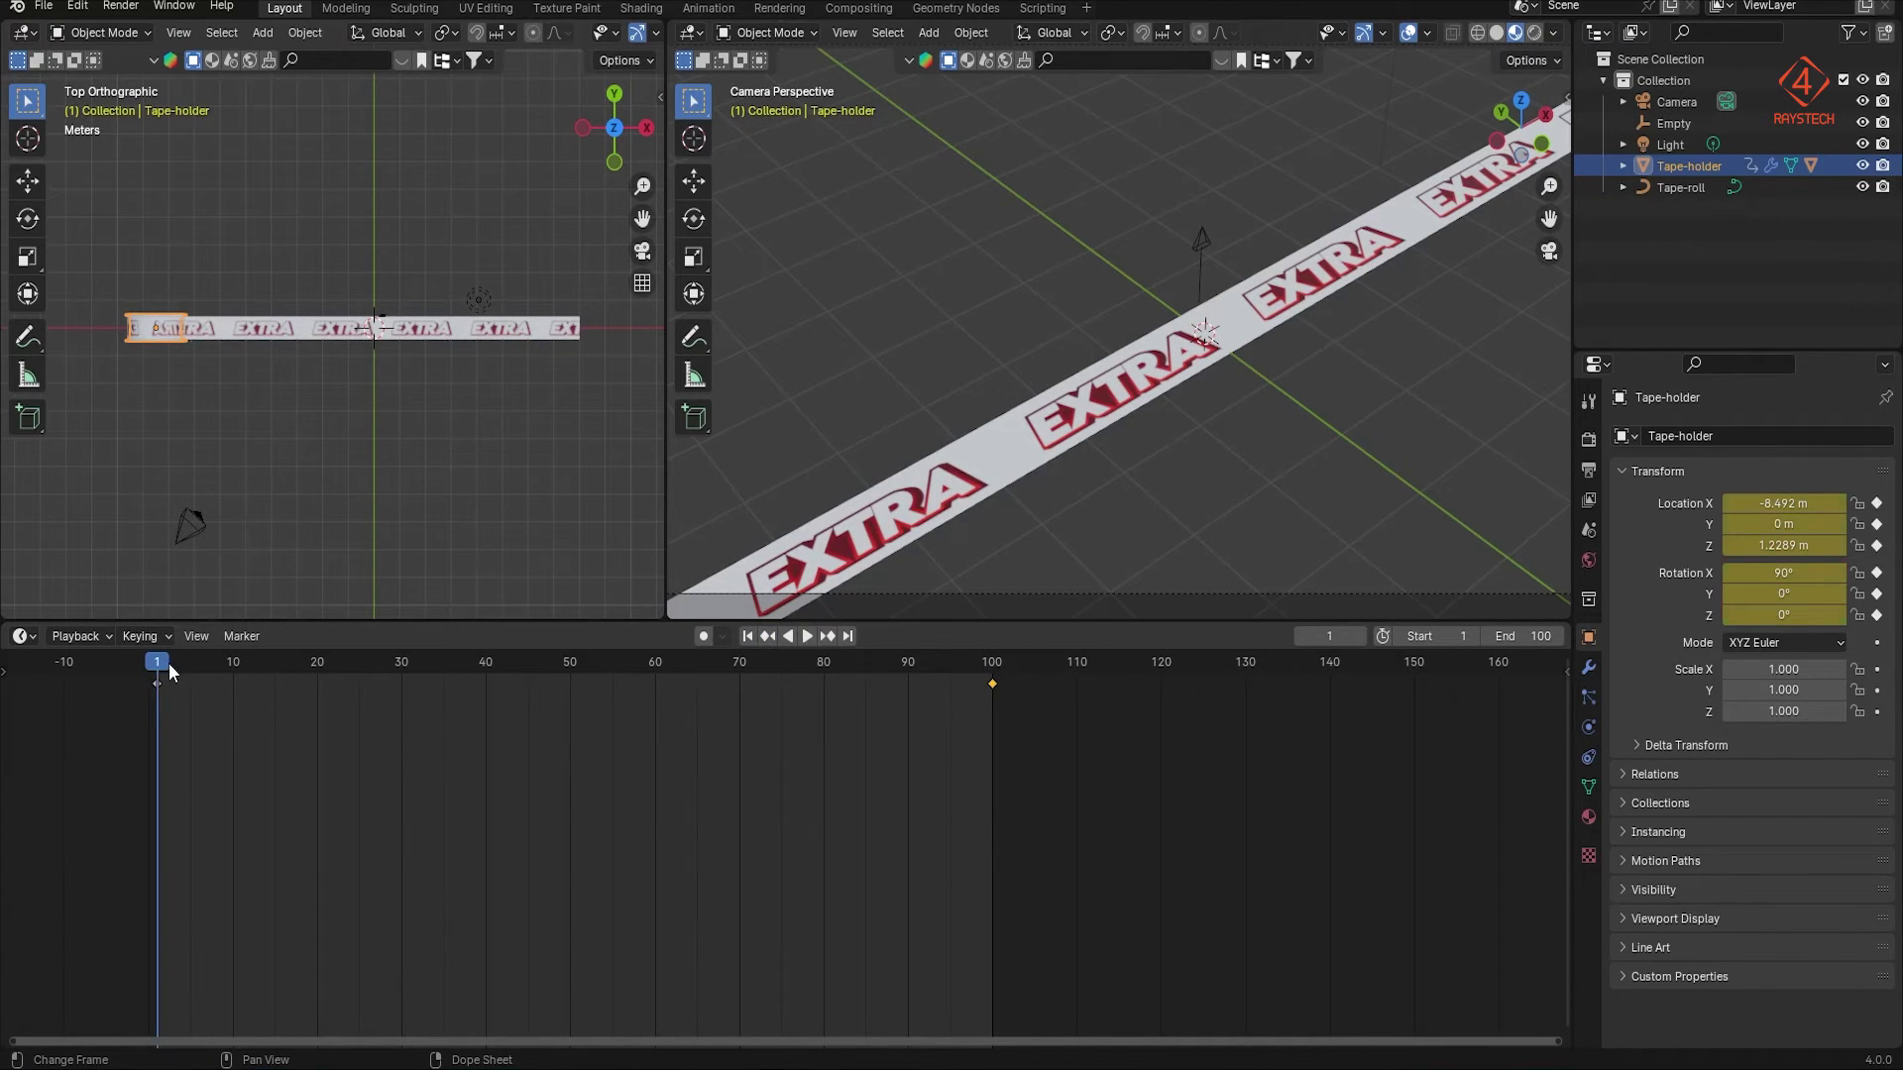
pyautogui.moveTo(486, 662); pyautogui.dragTo(579, 666)
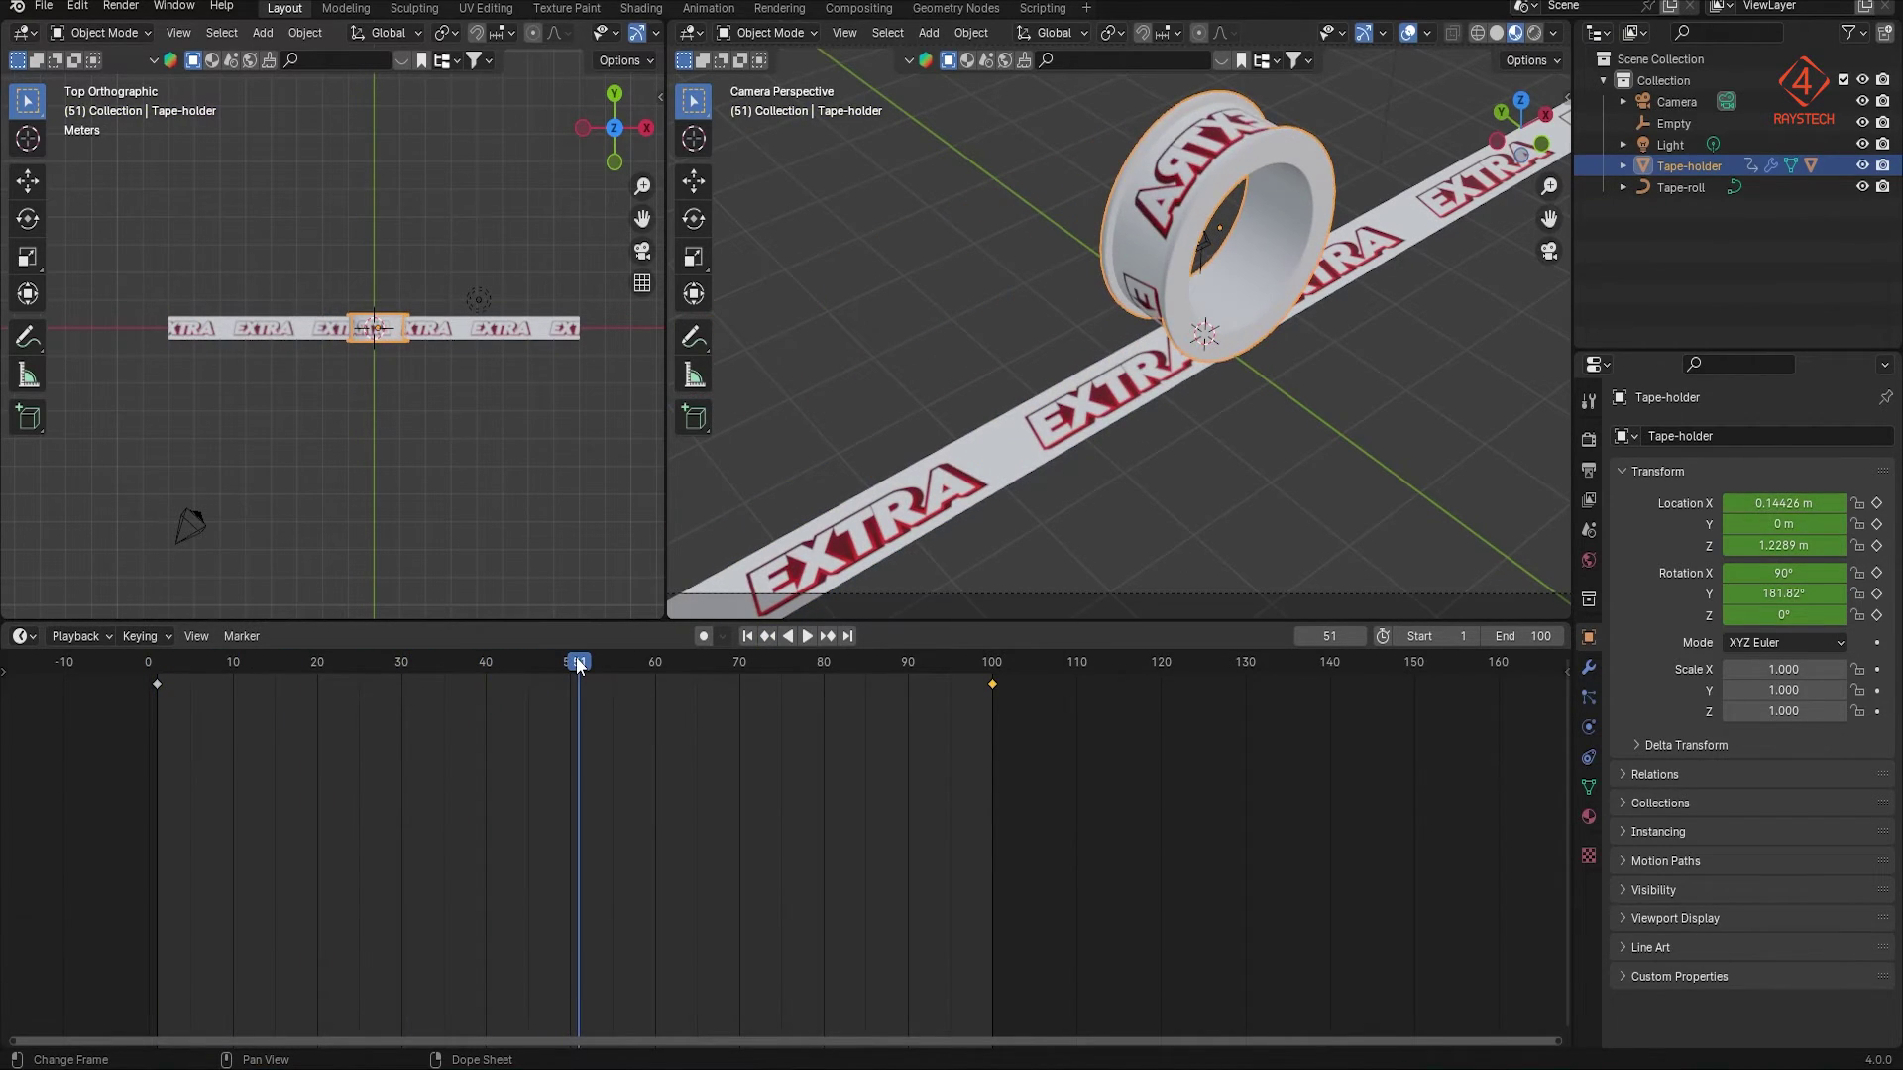
pyautogui.hotkey('shift', 'Left')
pyautogui.scroll(1, 189, 337)
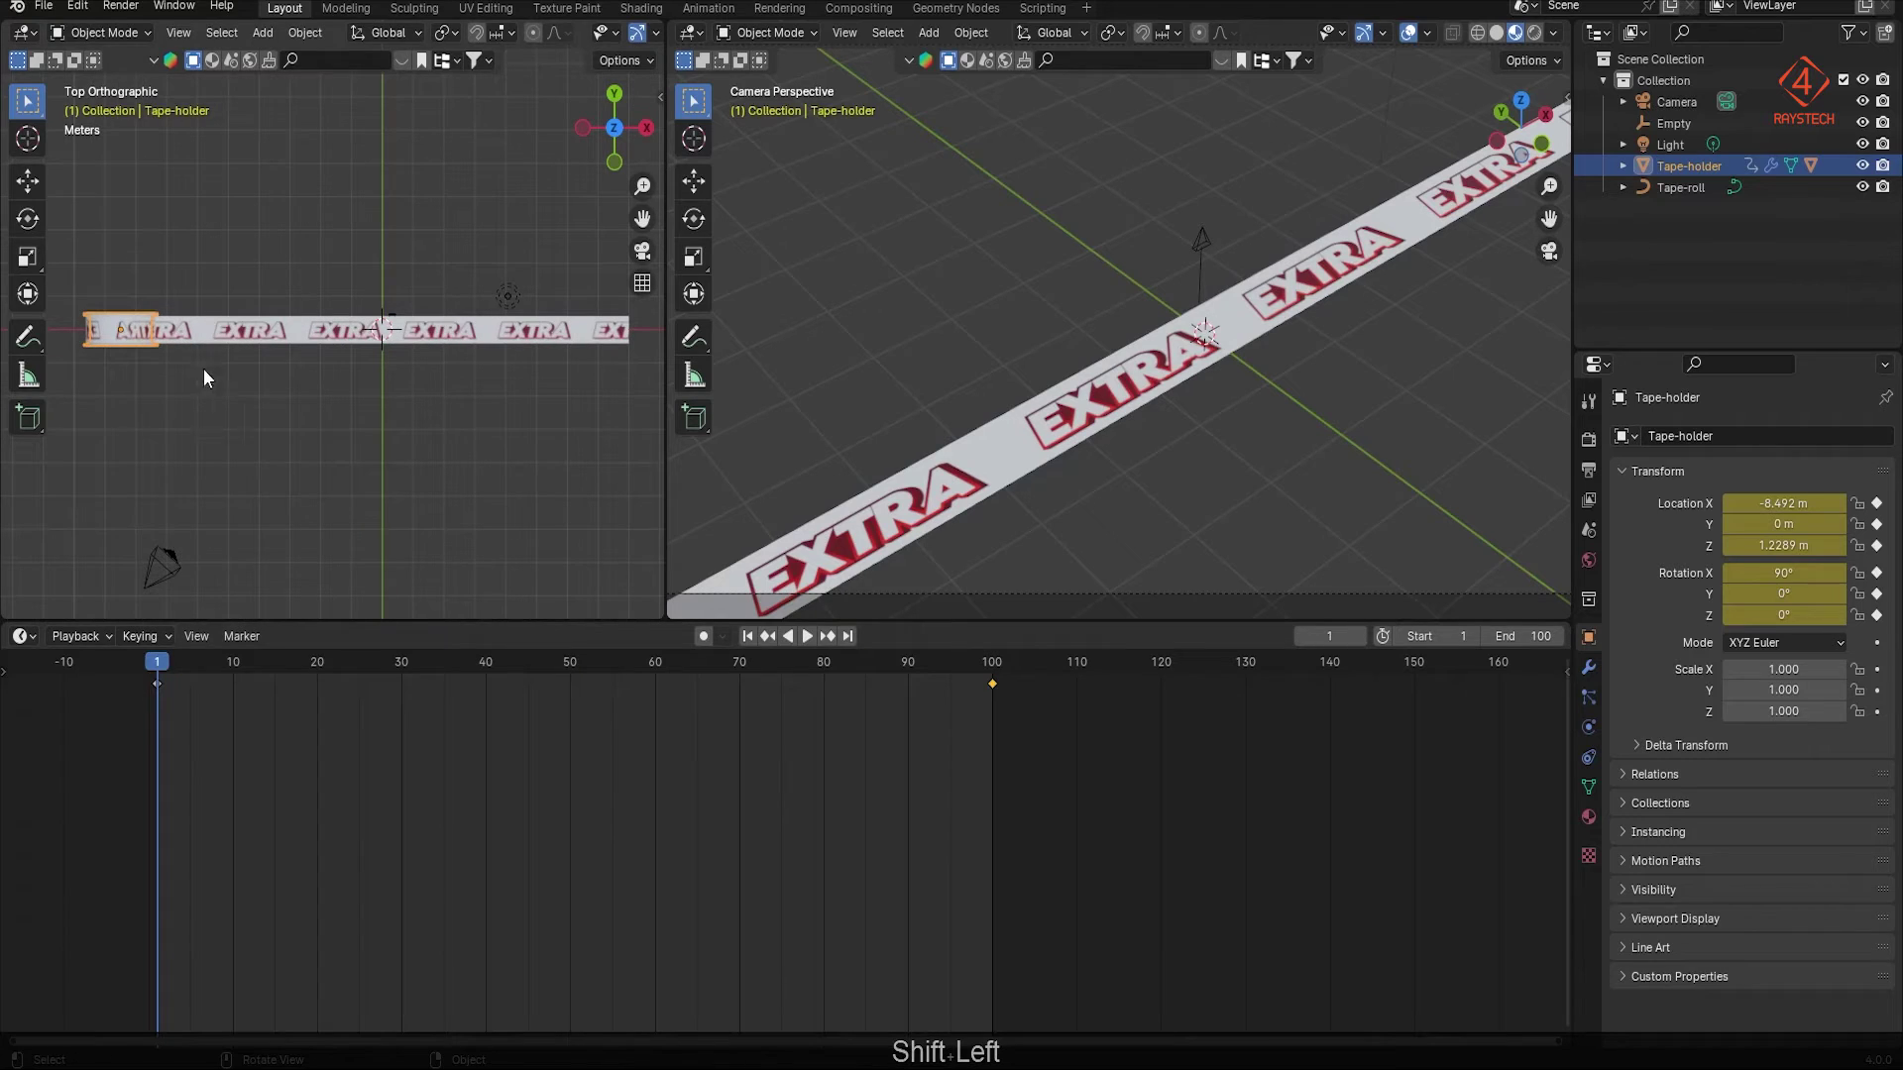
# Step: Set the Tape-roll strip's End factor to about 0.1 and keyframe it at frame 1
pyautogui.click(1115, 399)
pyautogui.click(1589, 758)
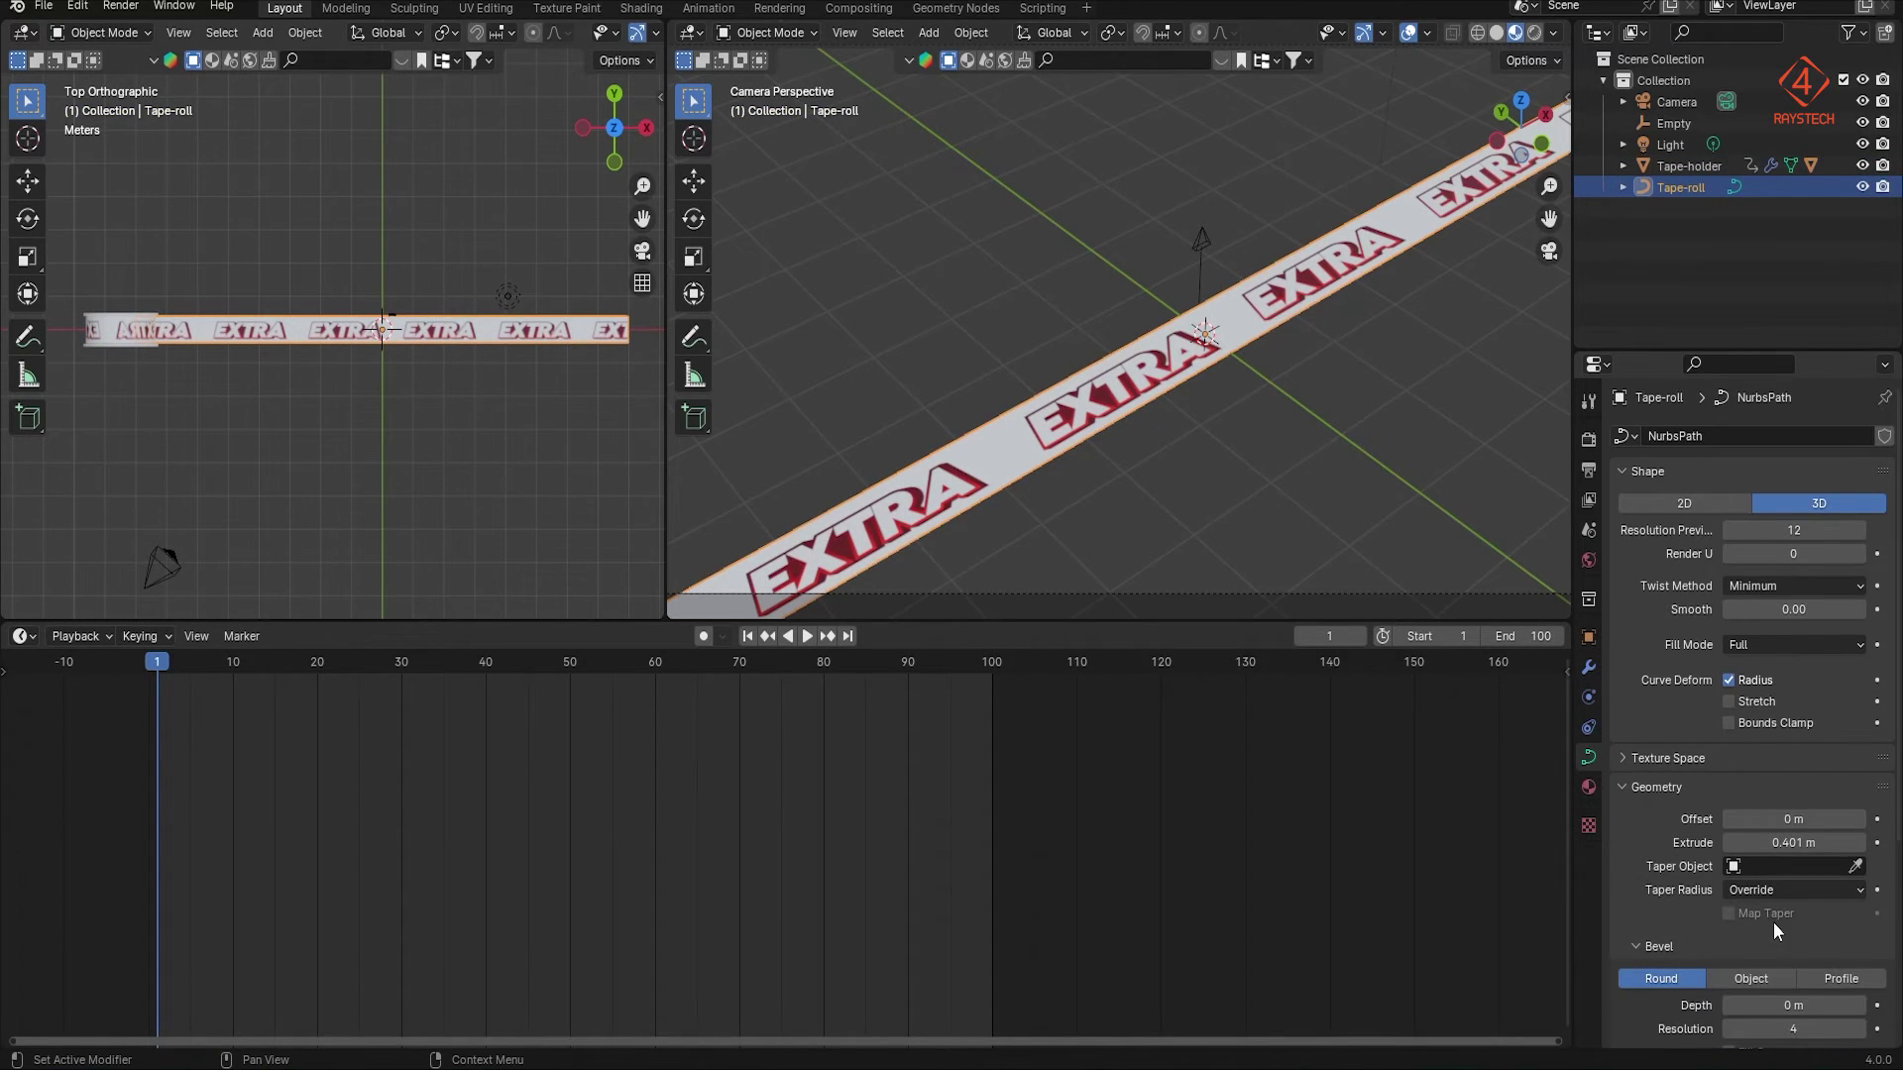
pyautogui.scroll(-5, 1774, 921)
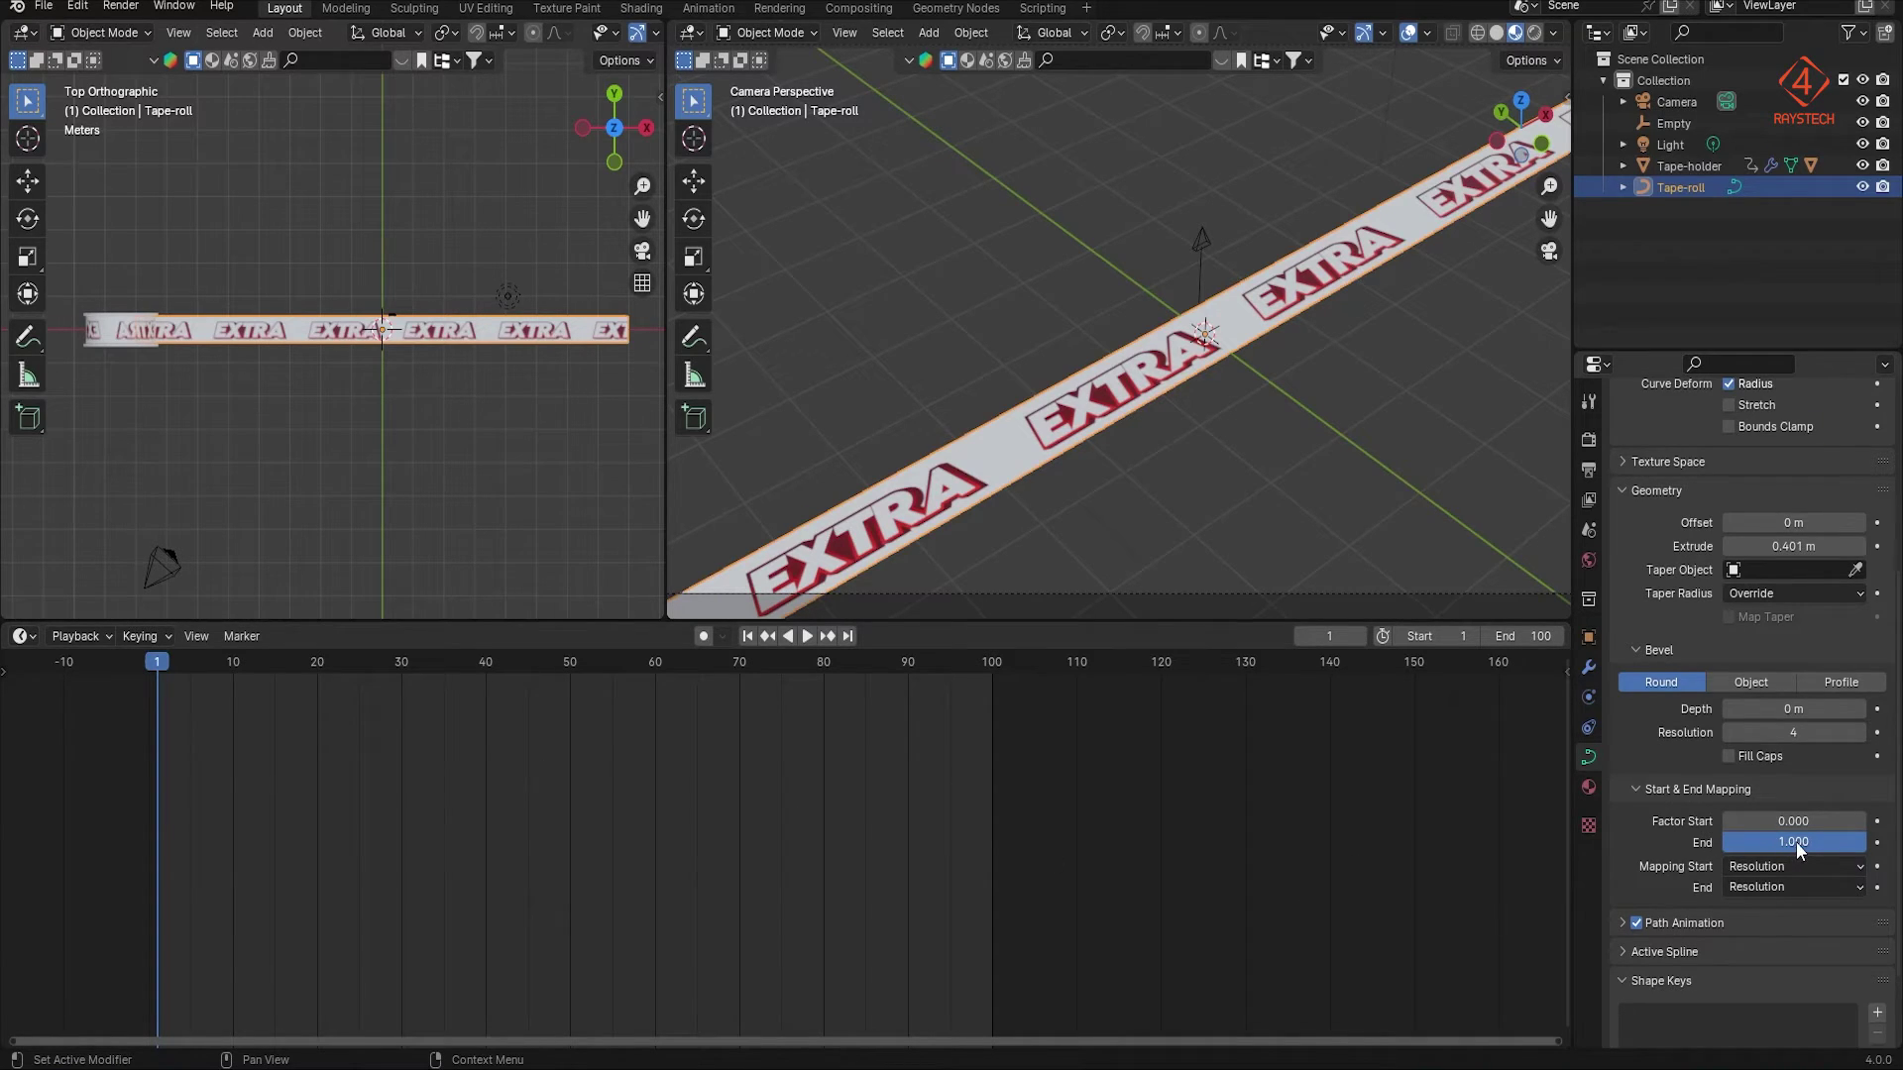
pyautogui.moveTo(1799, 849); pyautogui.dragTo(1671, 850)
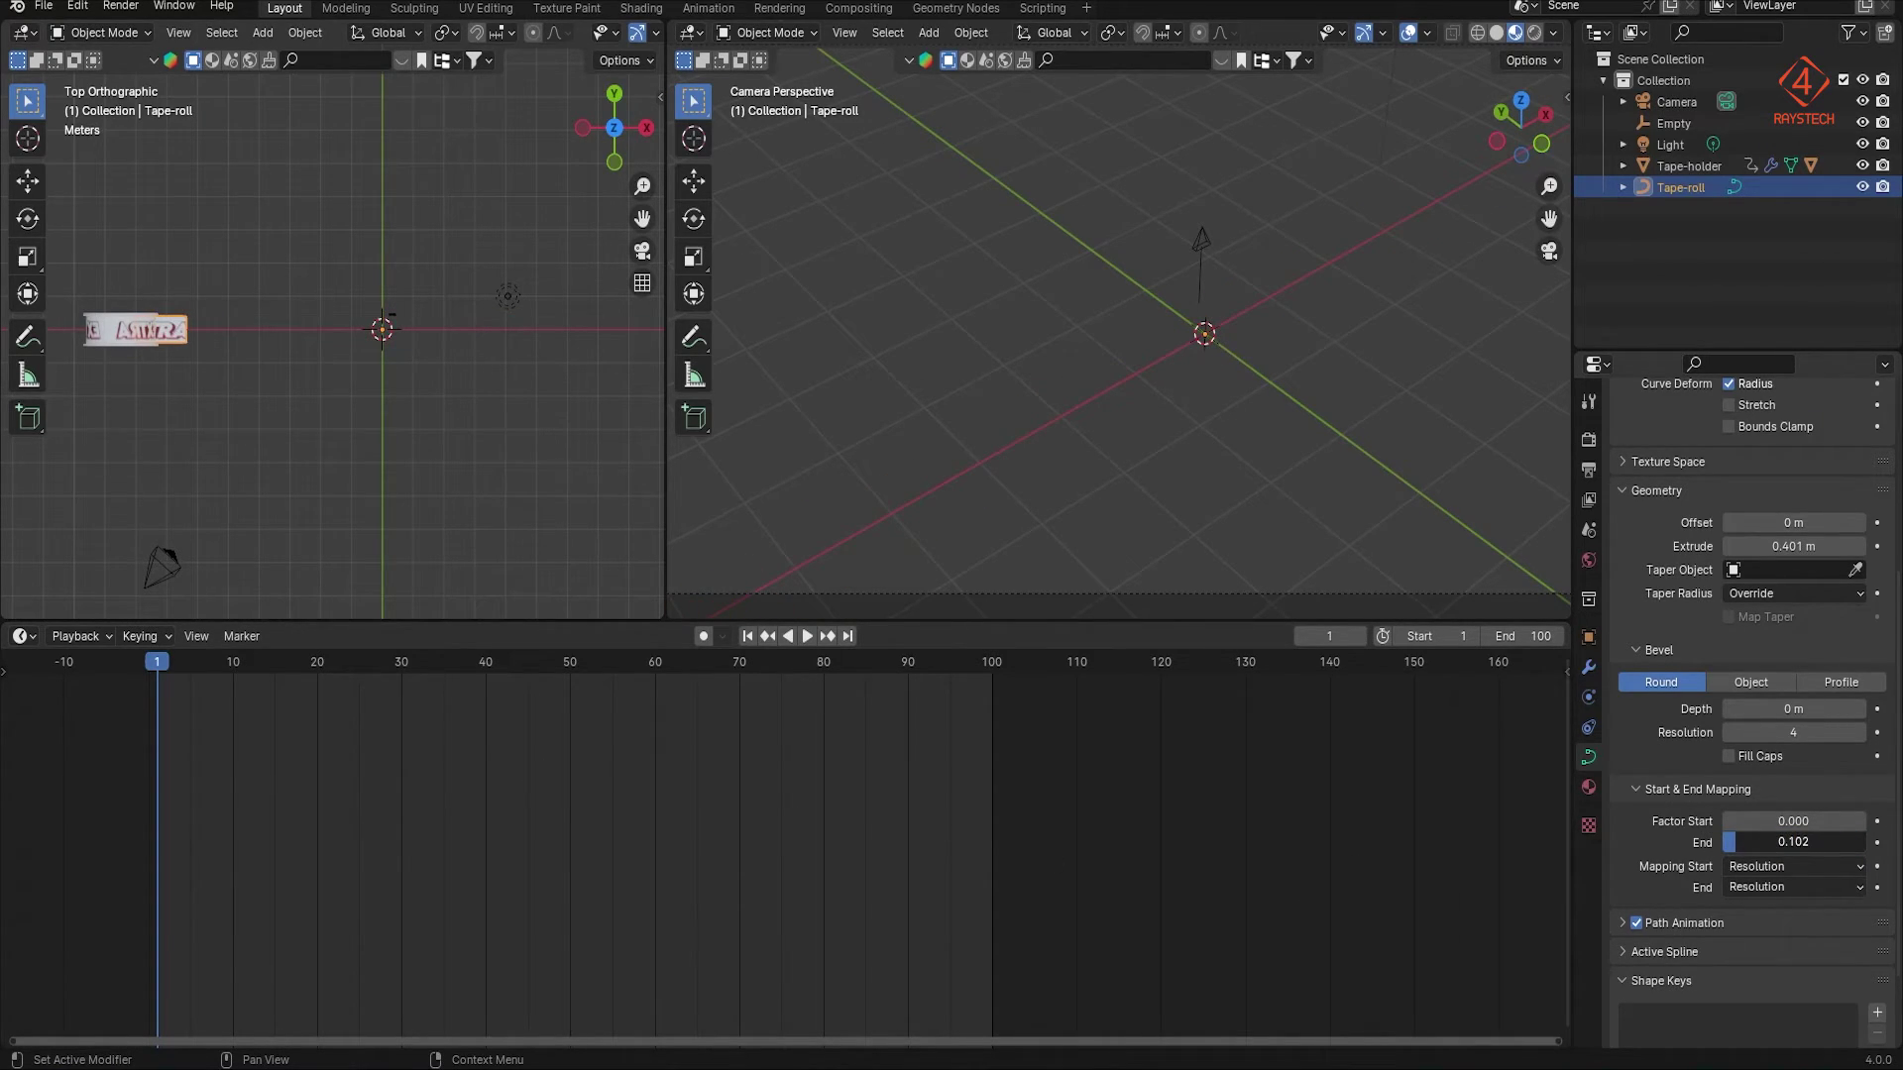
pyautogui.rightClick(1758, 841)
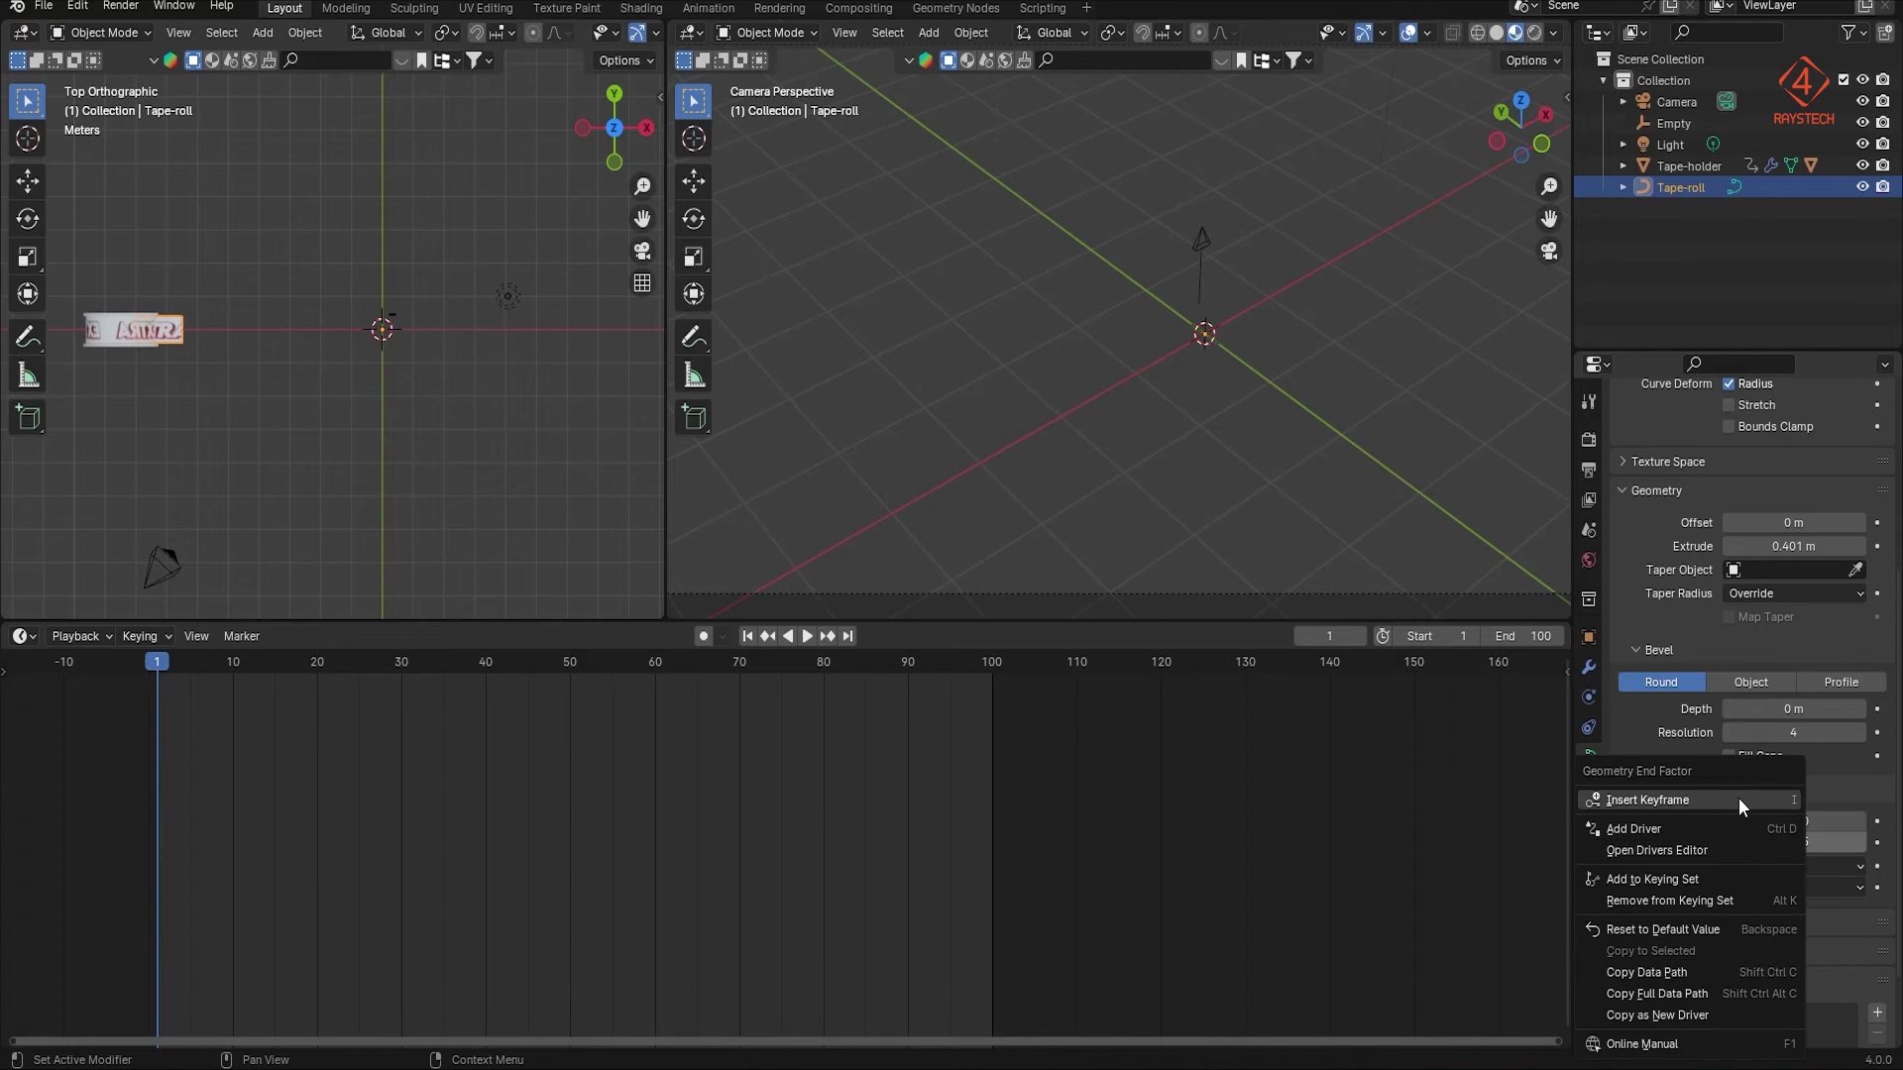
pyautogui.click(1739, 799)
# Step: At frame 99, set the End factor to 1.0 and keyframe it
pyautogui.press('space')
pyautogui.moveTo(405, 670); pyautogui.dragTo(983, 680)
pyautogui.press('space')
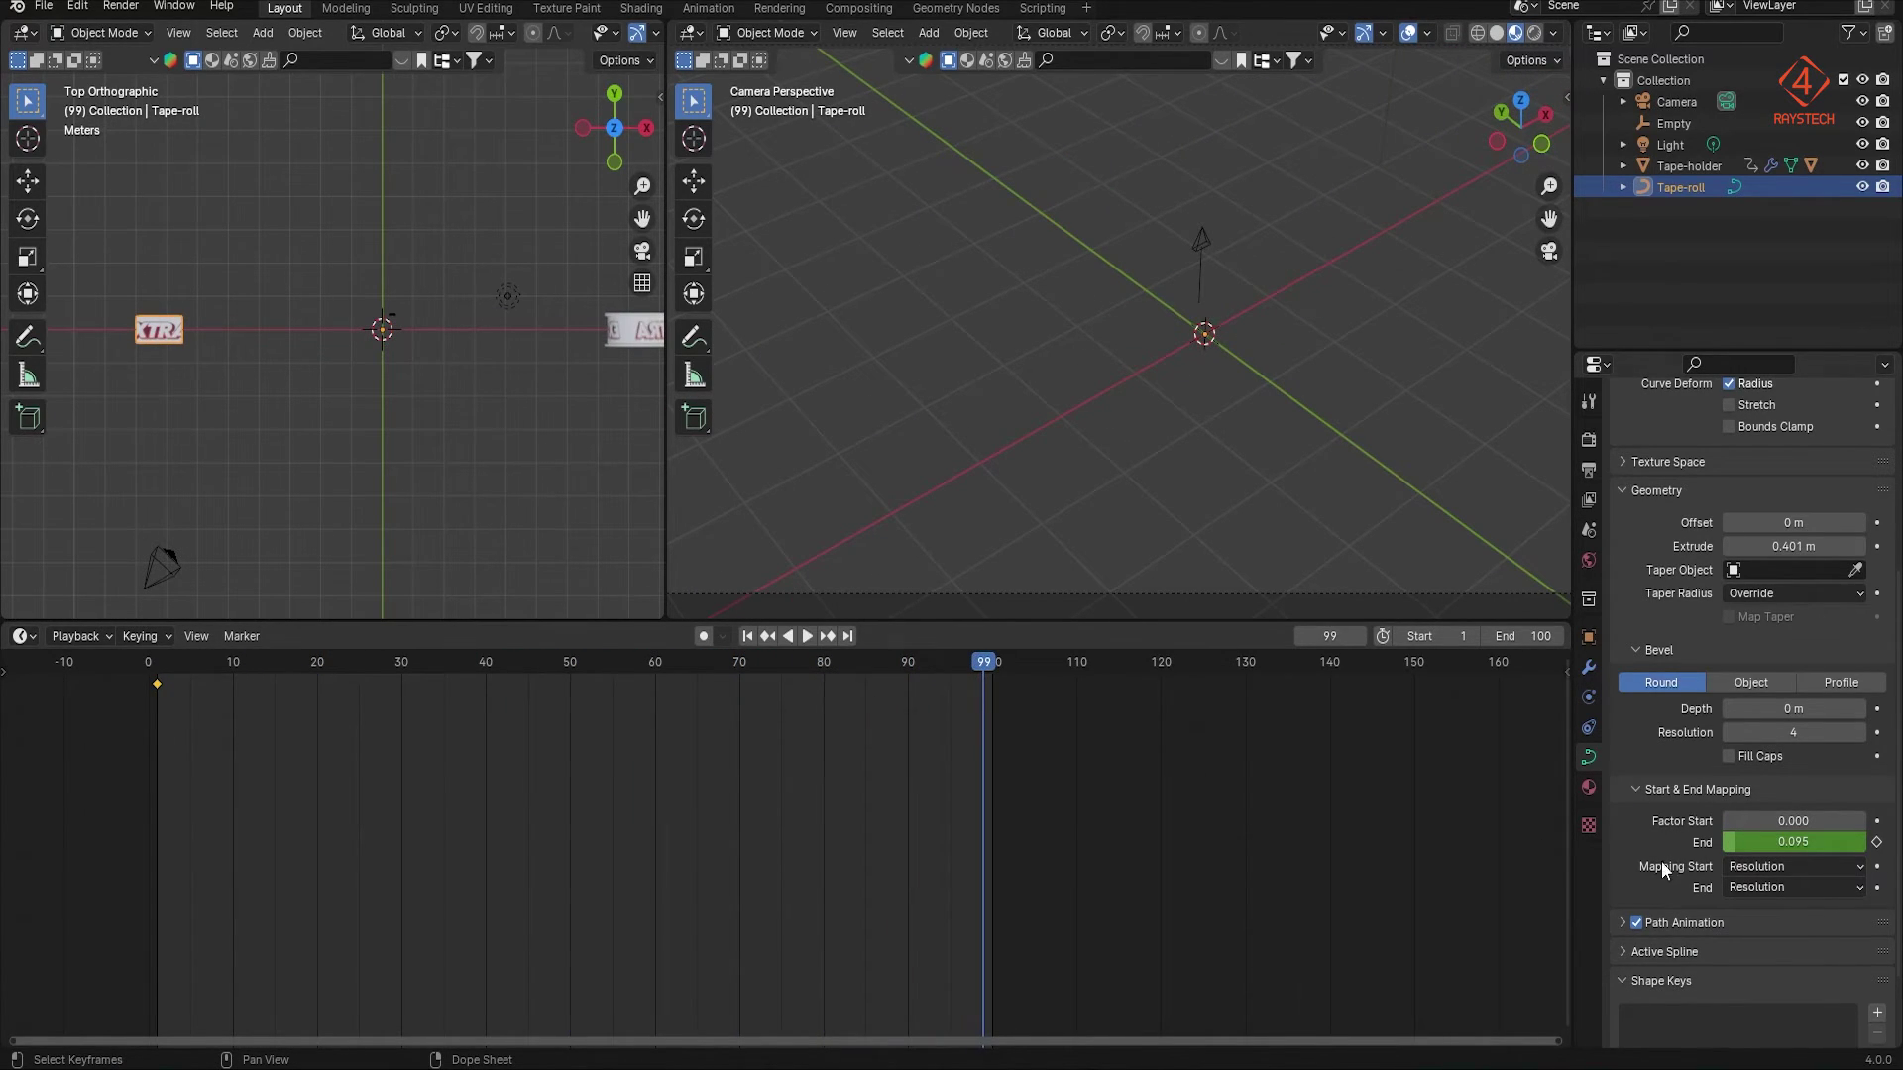
pyautogui.moveTo(1774, 841); pyautogui.dragTo(1893, 841)
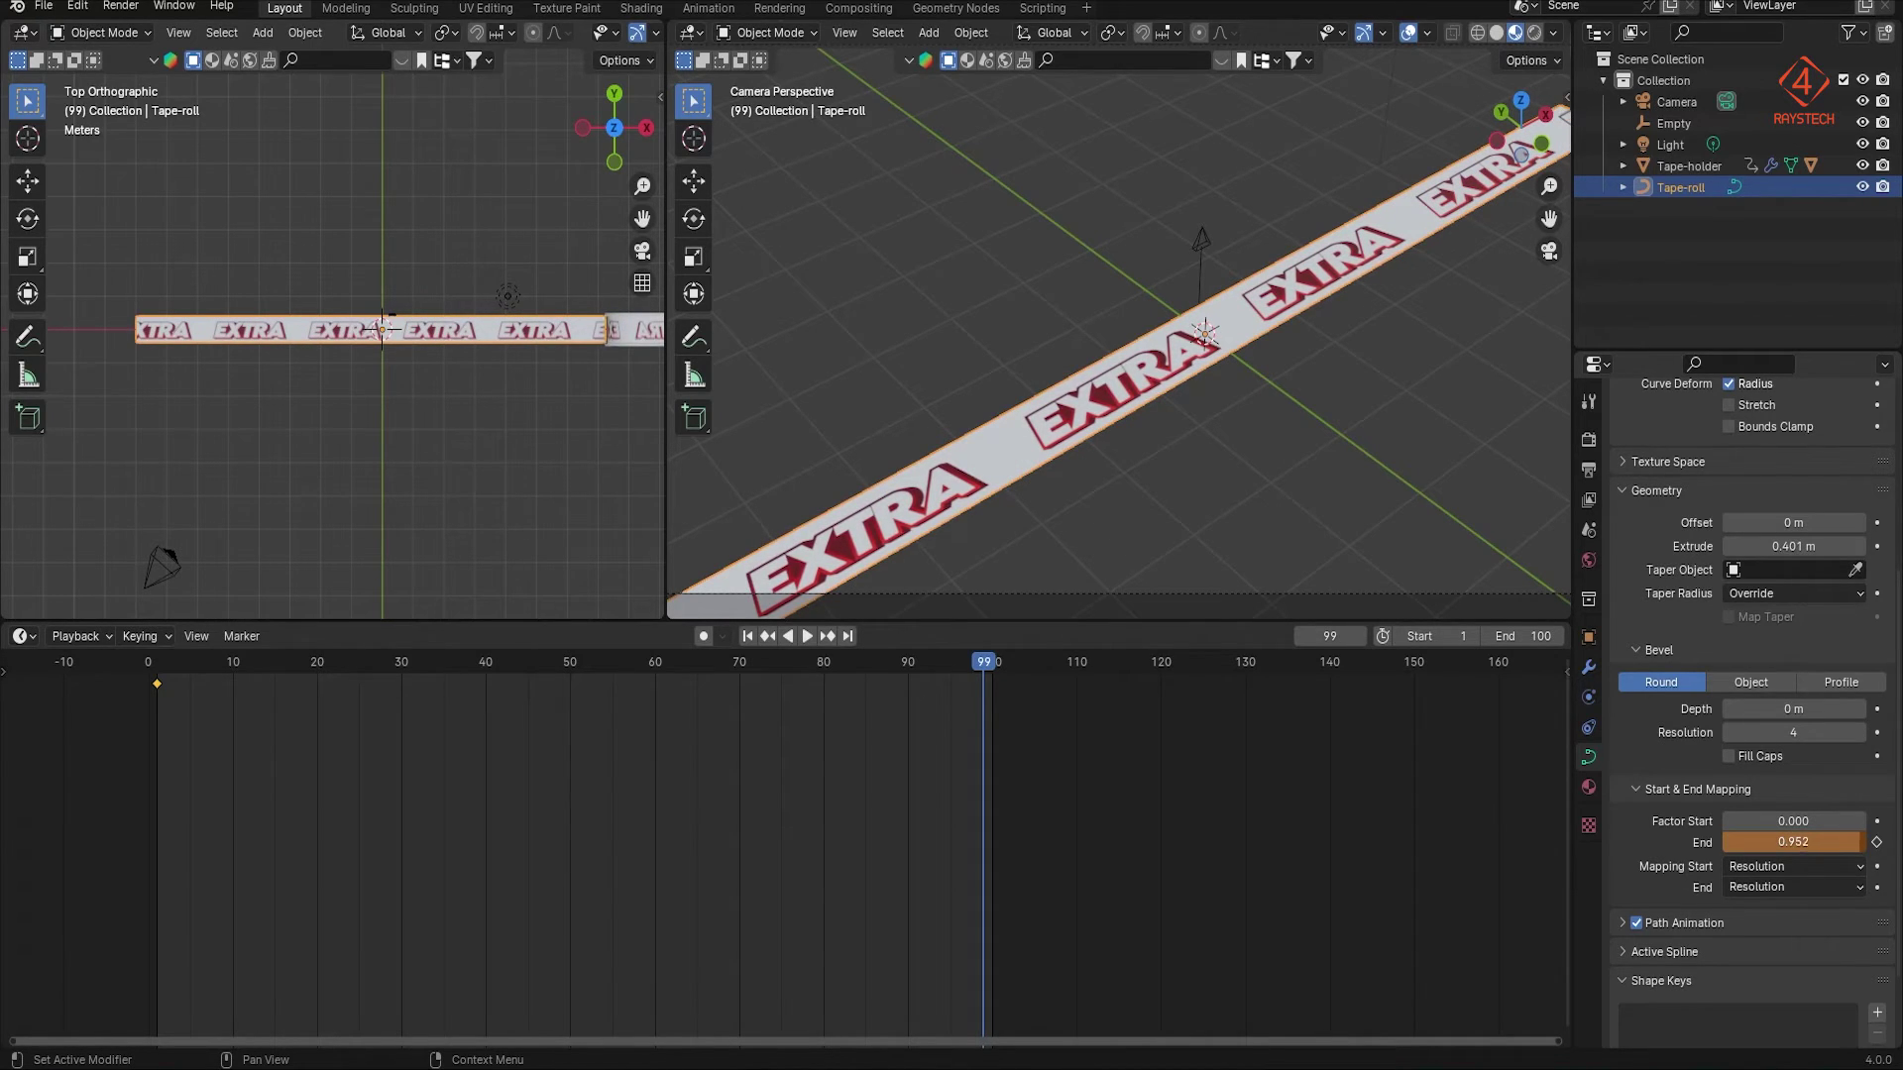
pyautogui.rightClick(1835, 841)
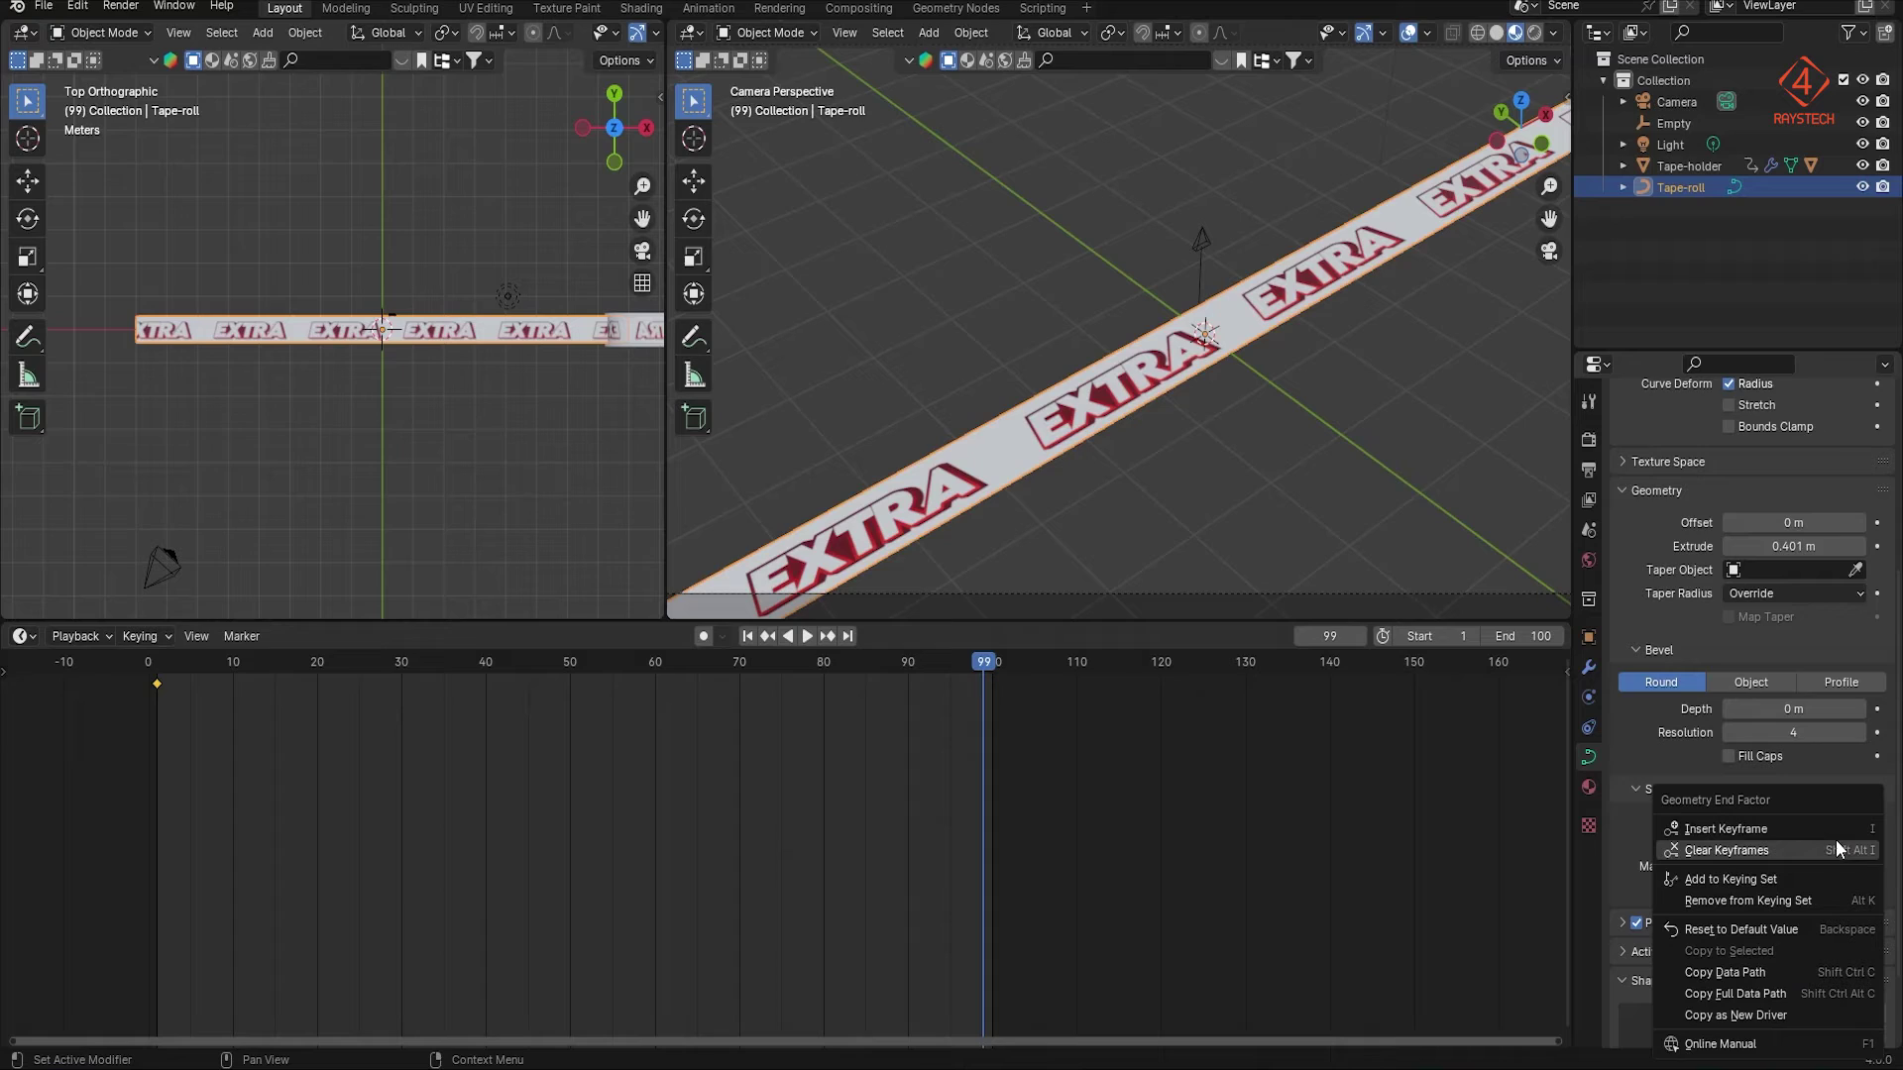
pyautogui.click(1825, 828)
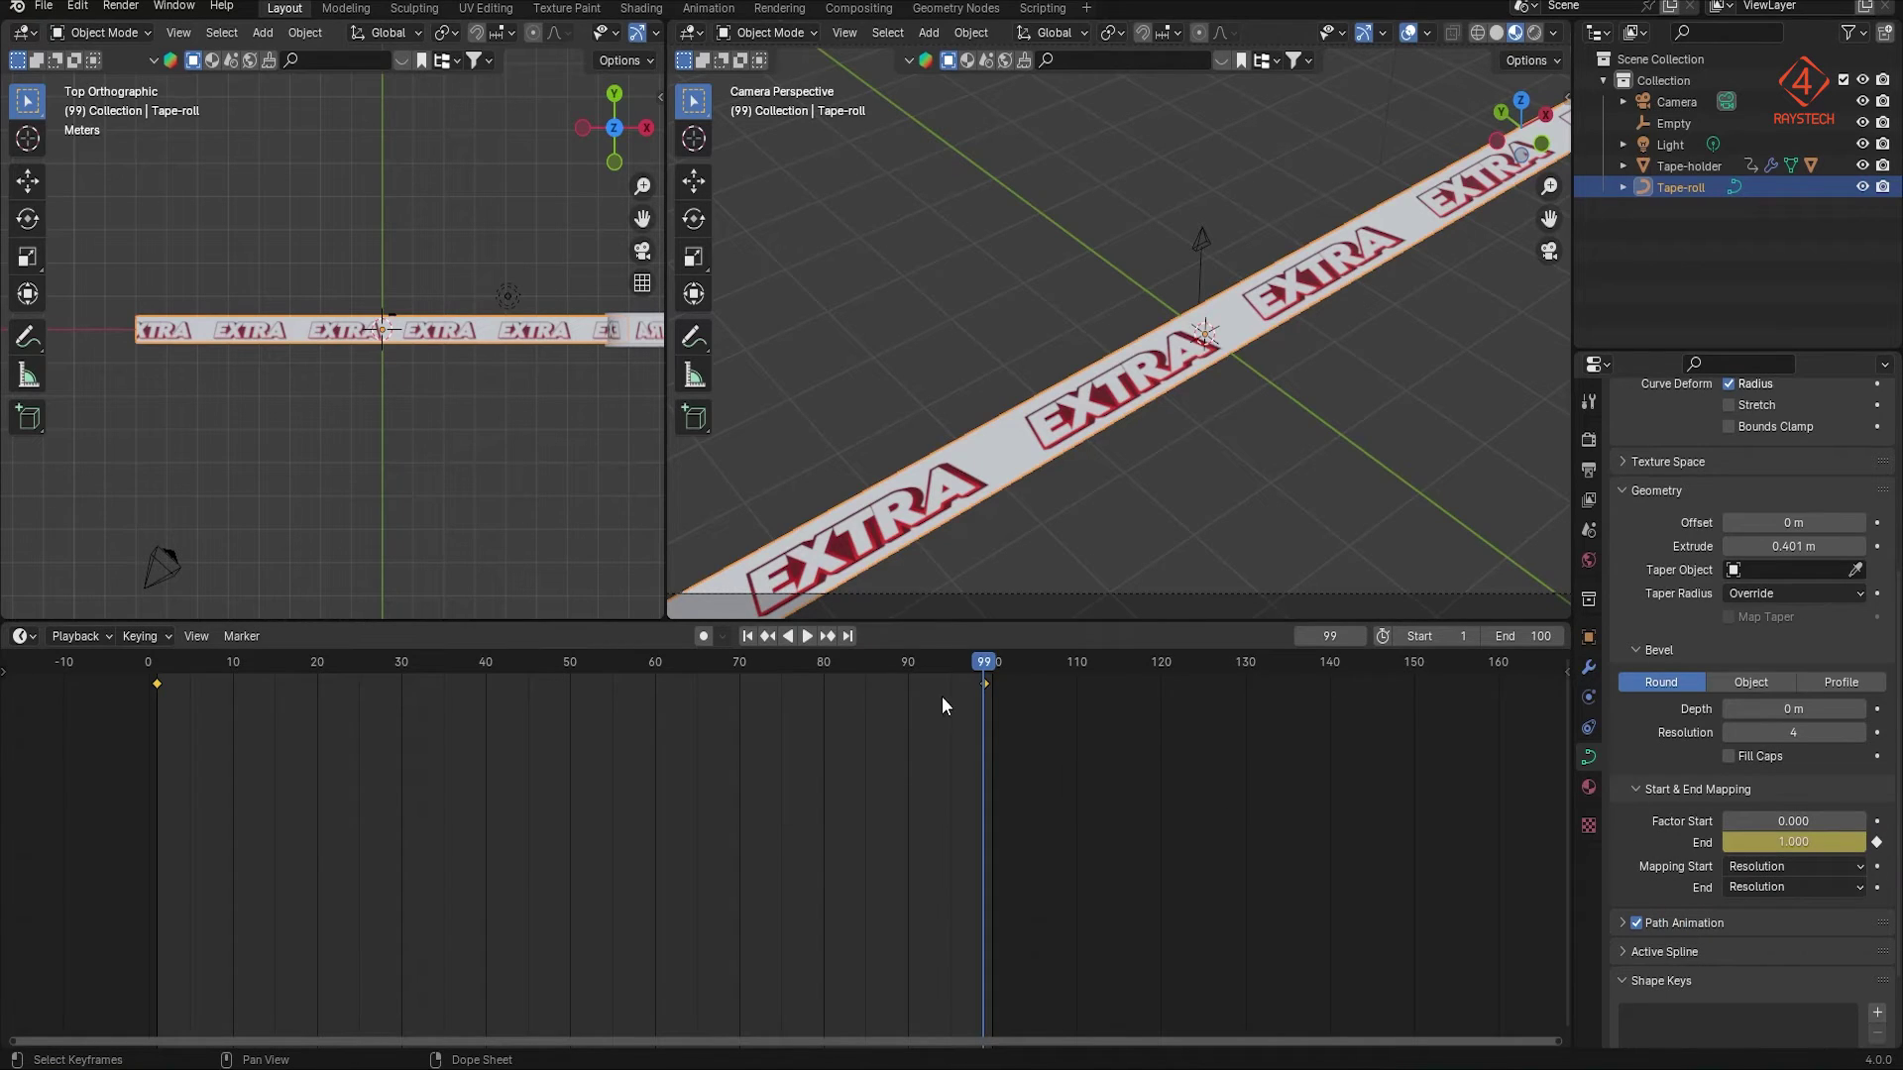
# Step: Make all keyframes use Linear interpolation and play the animation from frame 1
pyautogui.press('a')
pyautogui.press('t')
pyautogui.click(960, 776)
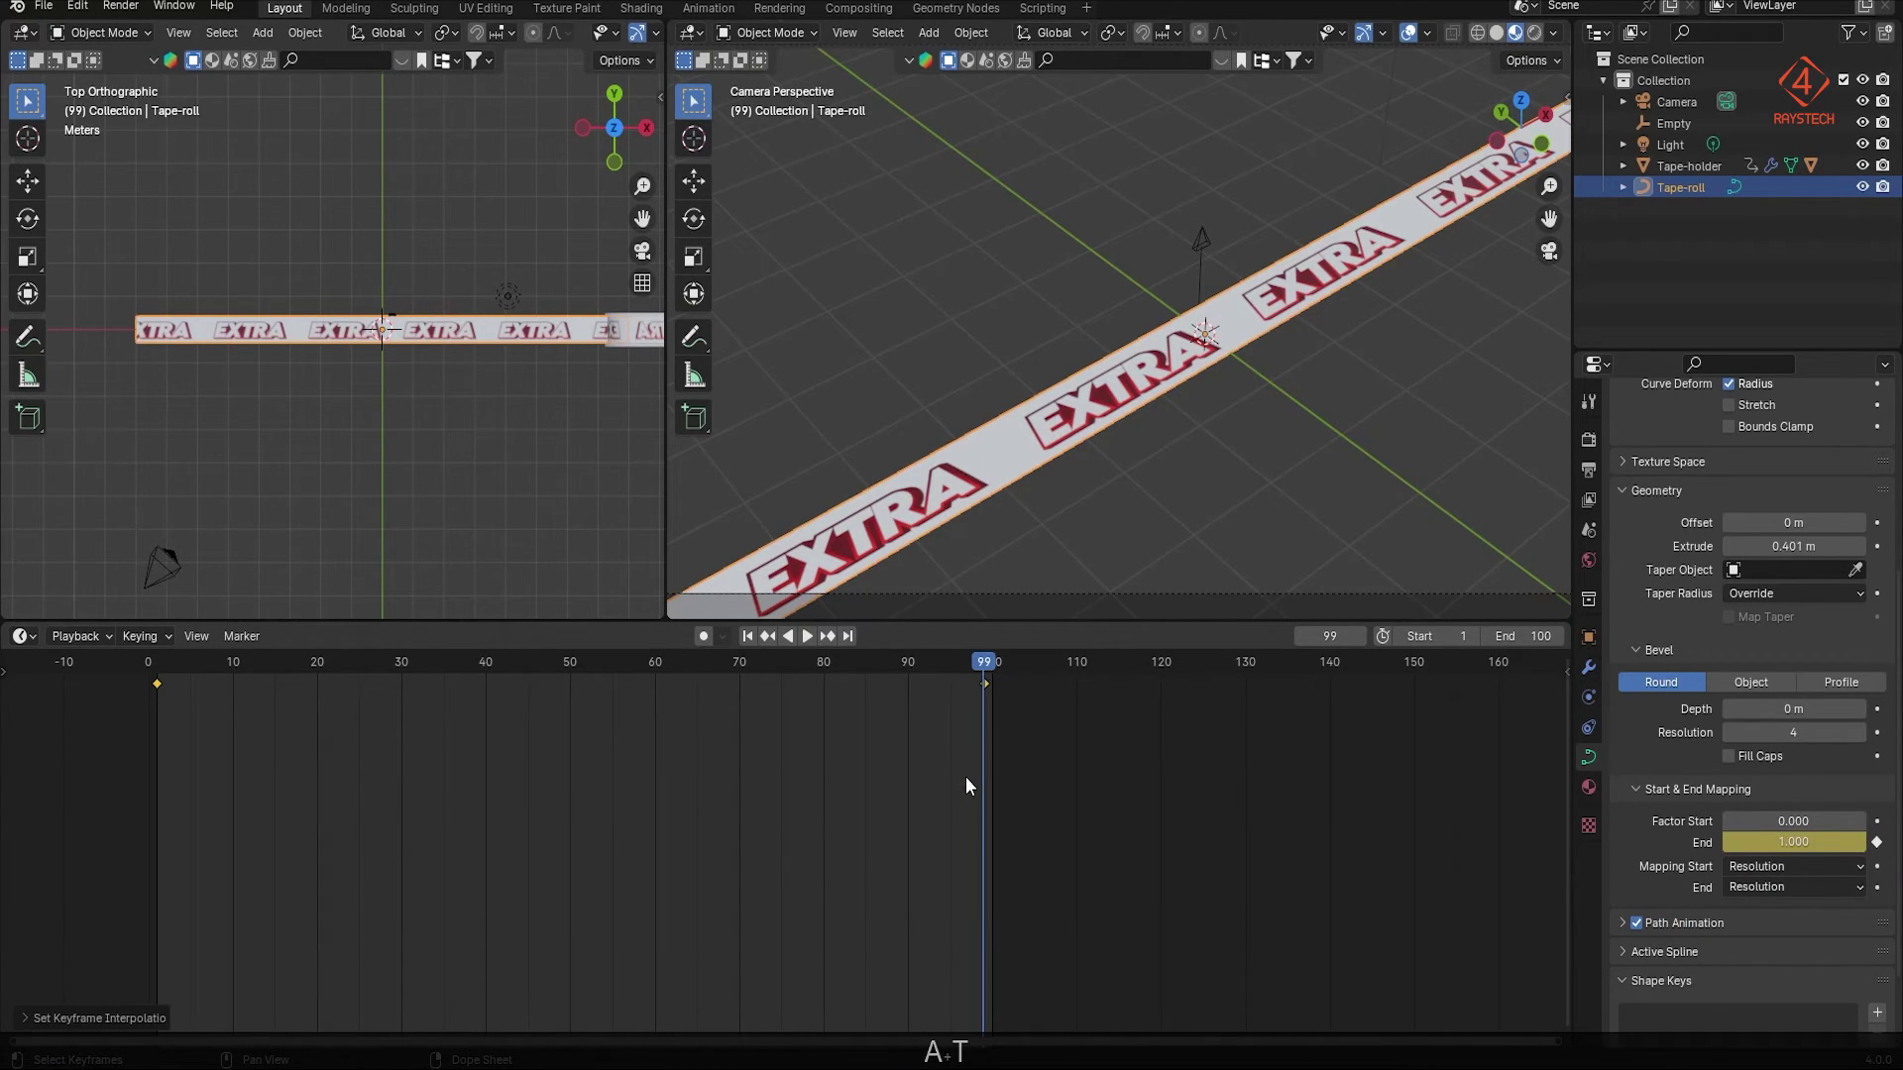
pyautogui.hotkey('shift', 'Left')
pyautogui.press('space')
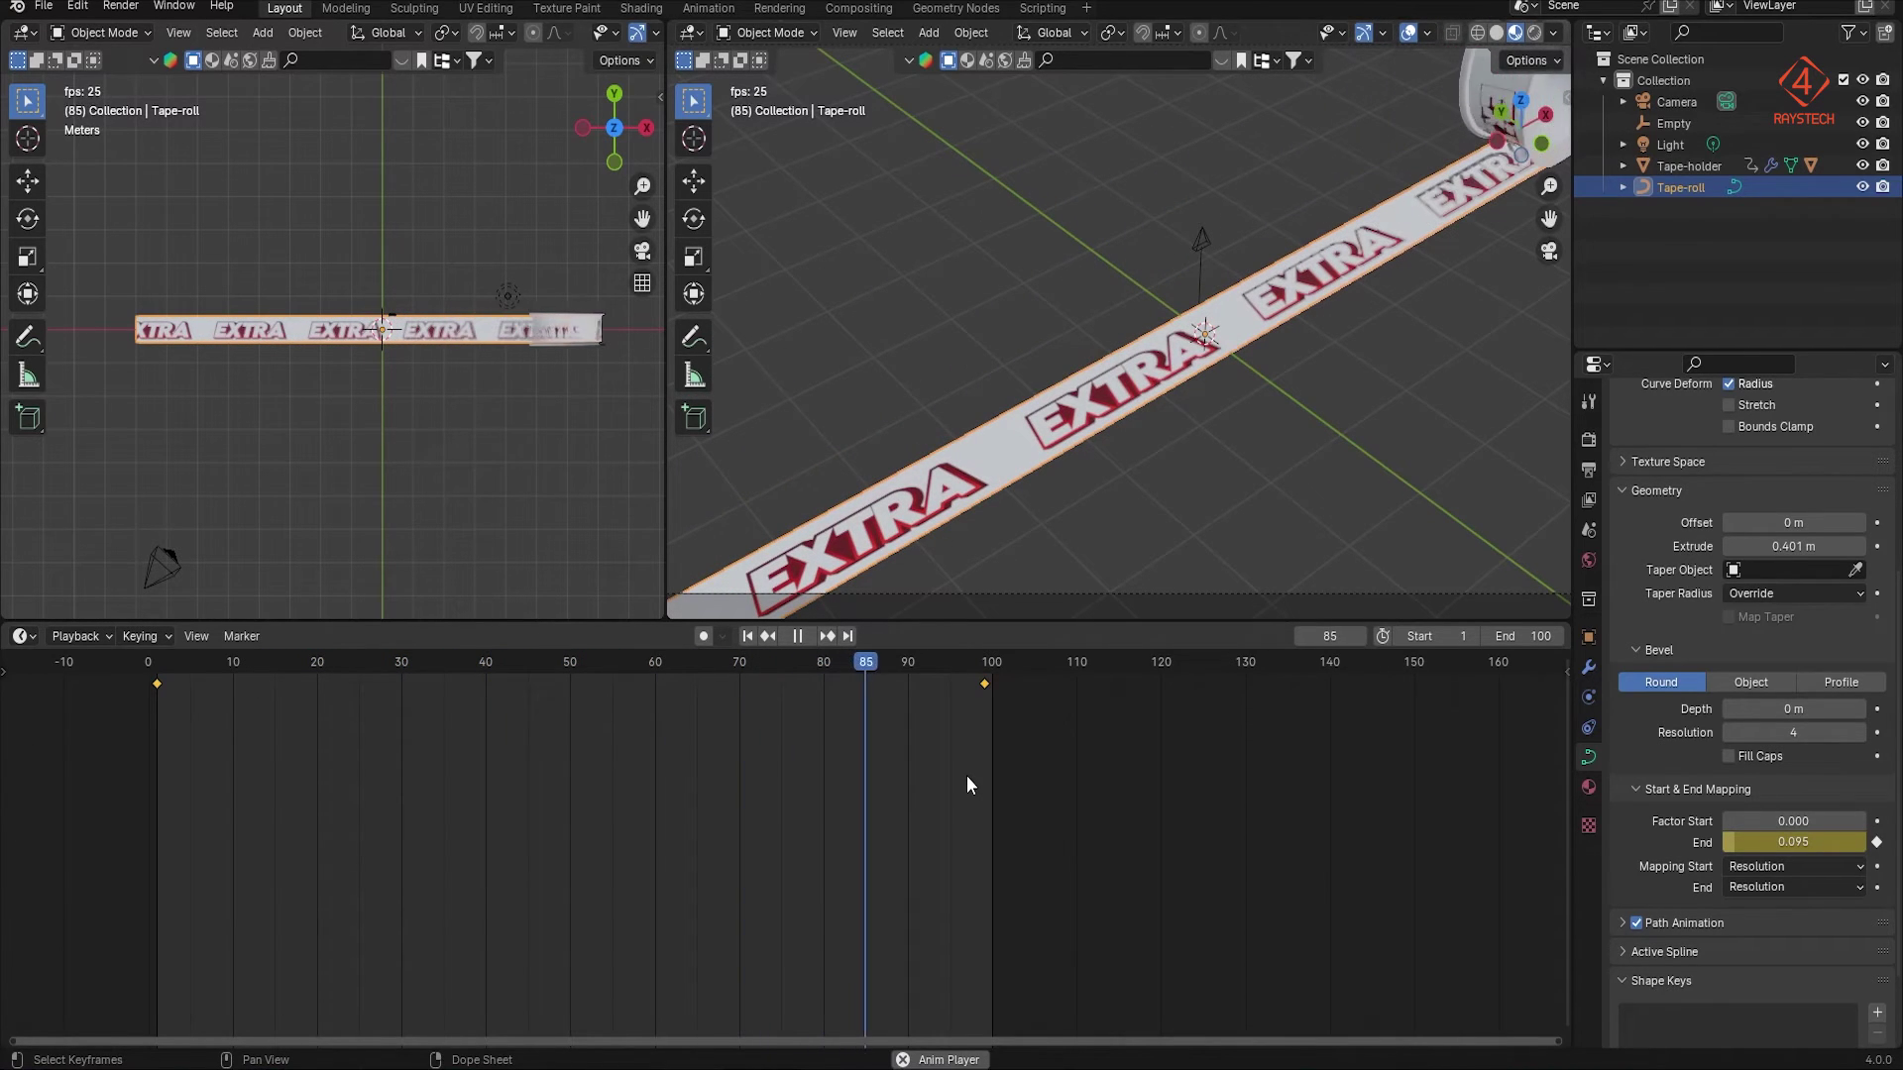
# Step: Lower the strip's End factor slightly at frame 1 and re-key it
pyautogui.press('space')
pyautogui.moveTo(263, 658); pyautogui.dragTo(478, 675)
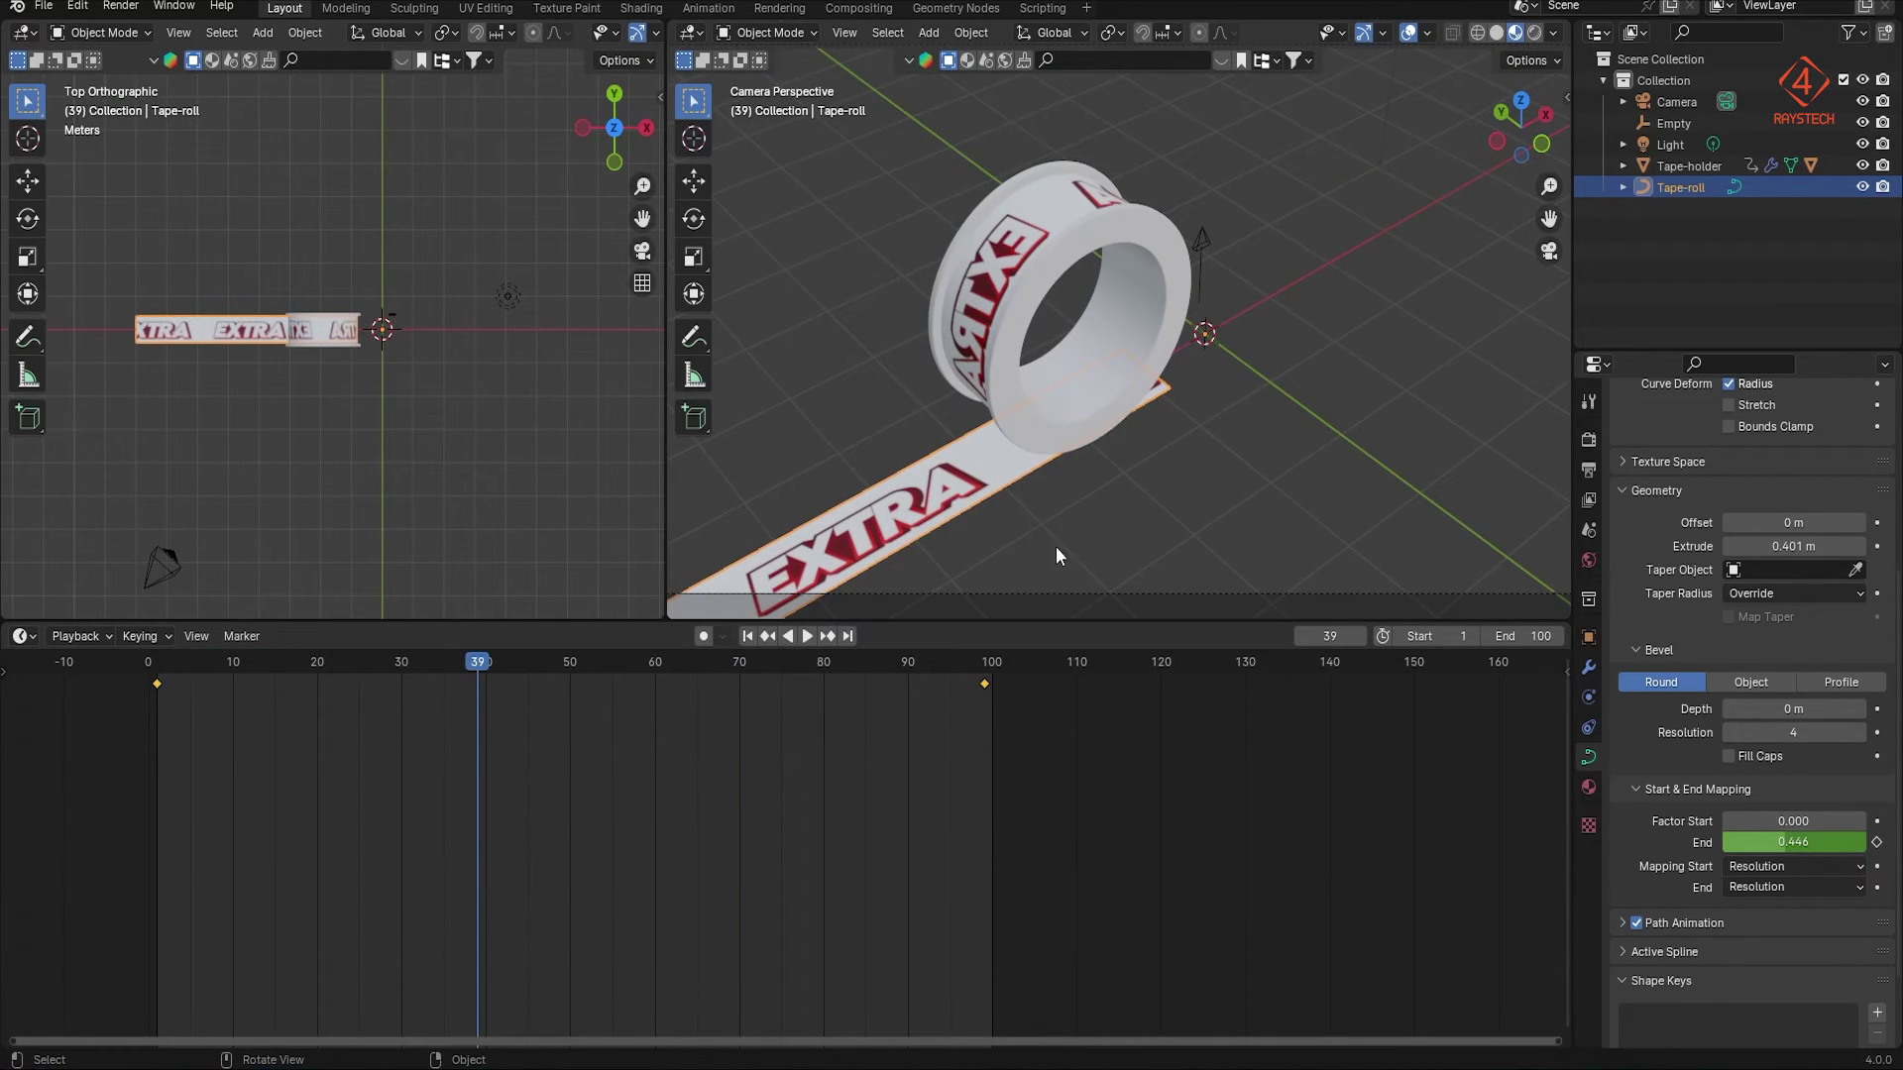
pyautogui.click(767, 636)
pyautogui.keyDown('shift'); pyautogui.moveTo(1794, 842); pyautogui.dragTo(1764, 841); pyautogui.keyUp('shift')
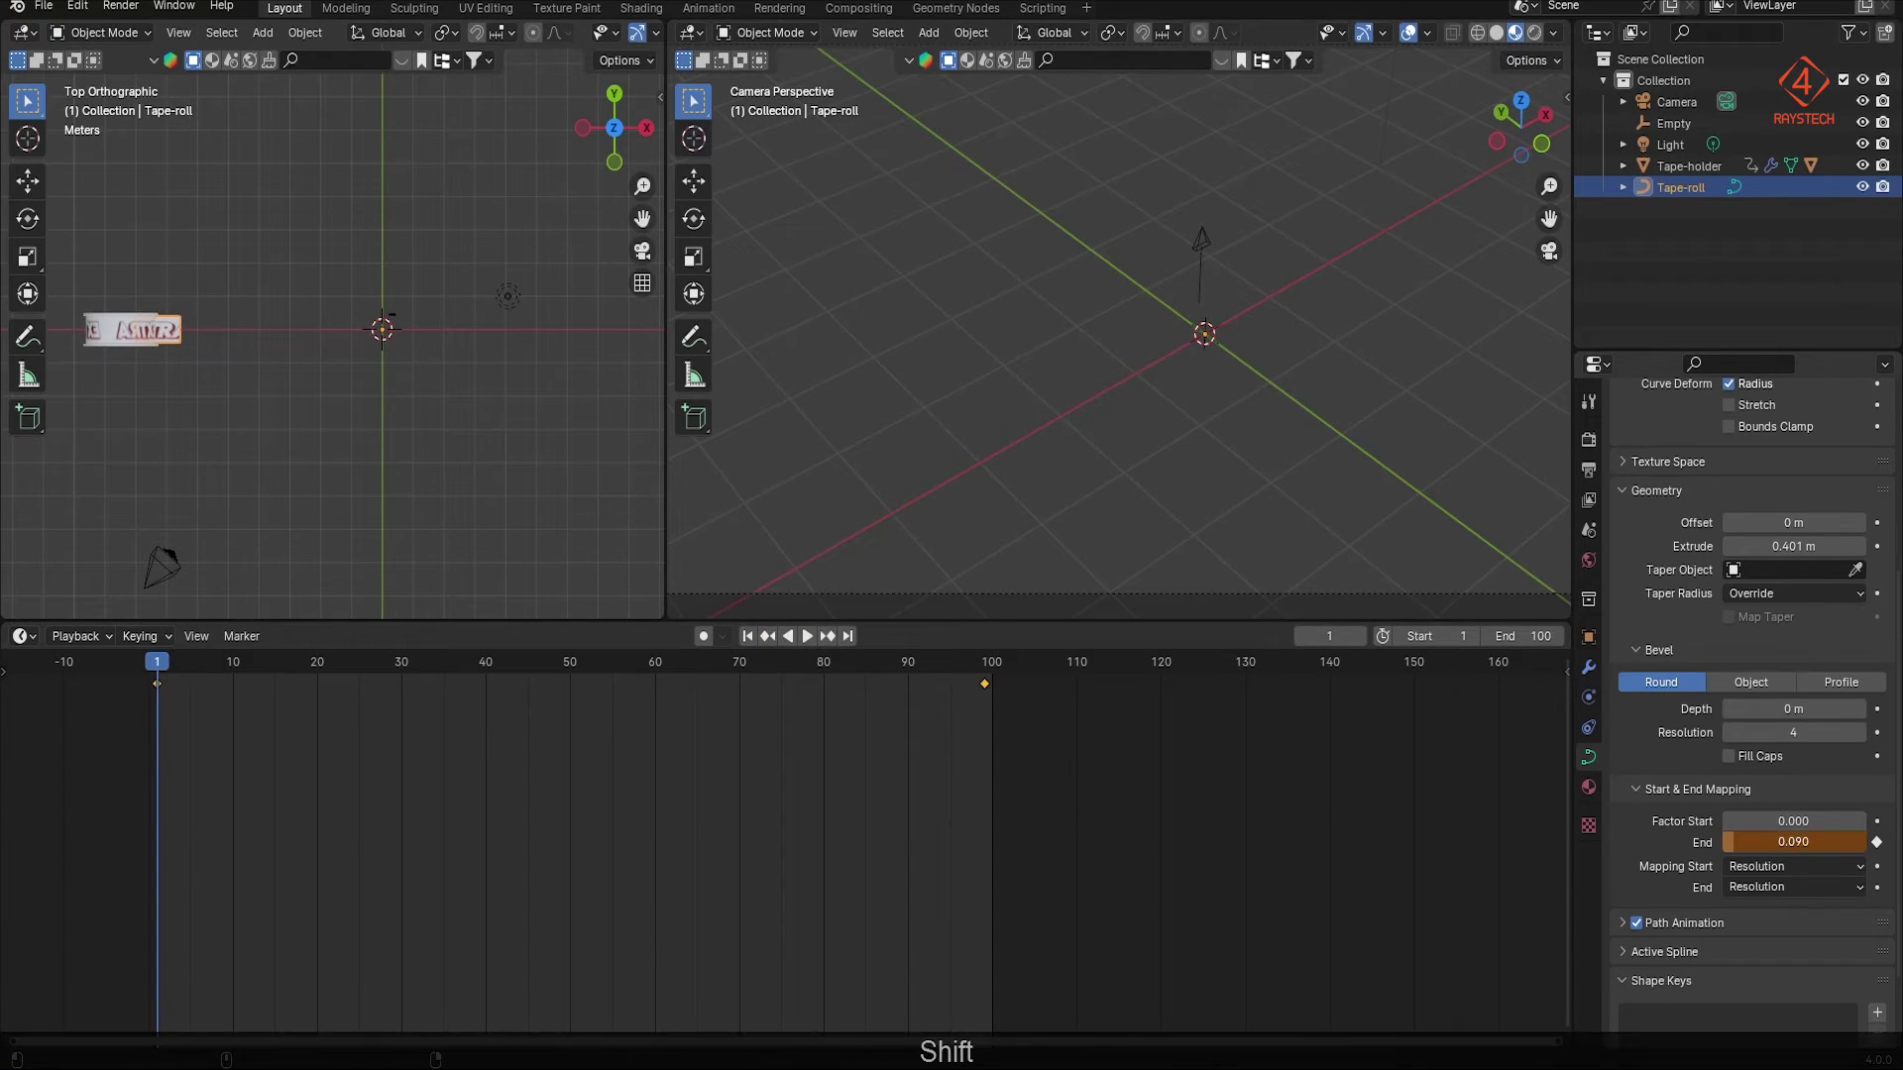
pyautogui.rightClick(1774, 841)
pyautogui.click(1780, 807)
# Step: Keyframe End factor 0.192 at frame 21 and scrub the early frames to check timing
pyautogui.moveTo(165, 670); pyautogui.dragTo(330, 670)
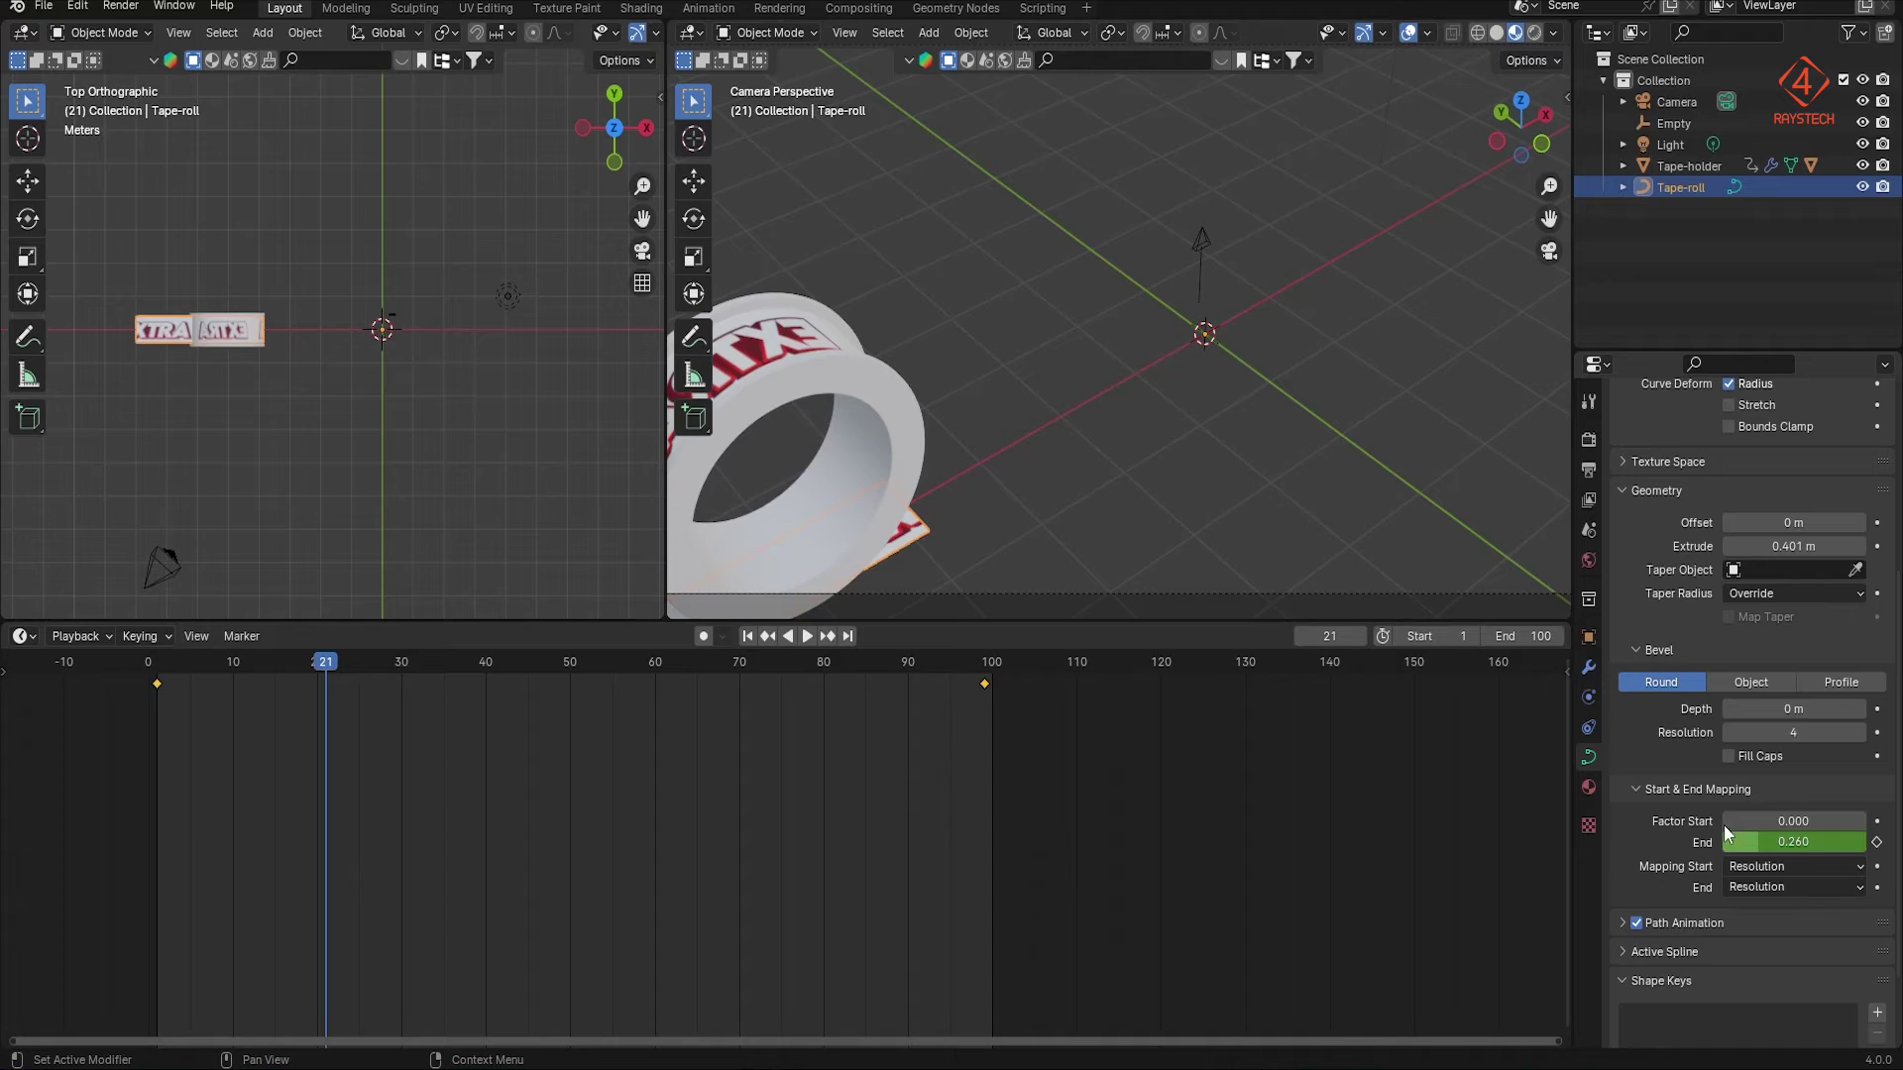
pyautogui.moveTo(1794, 841); pyautogui.dragTo(1786, 841)
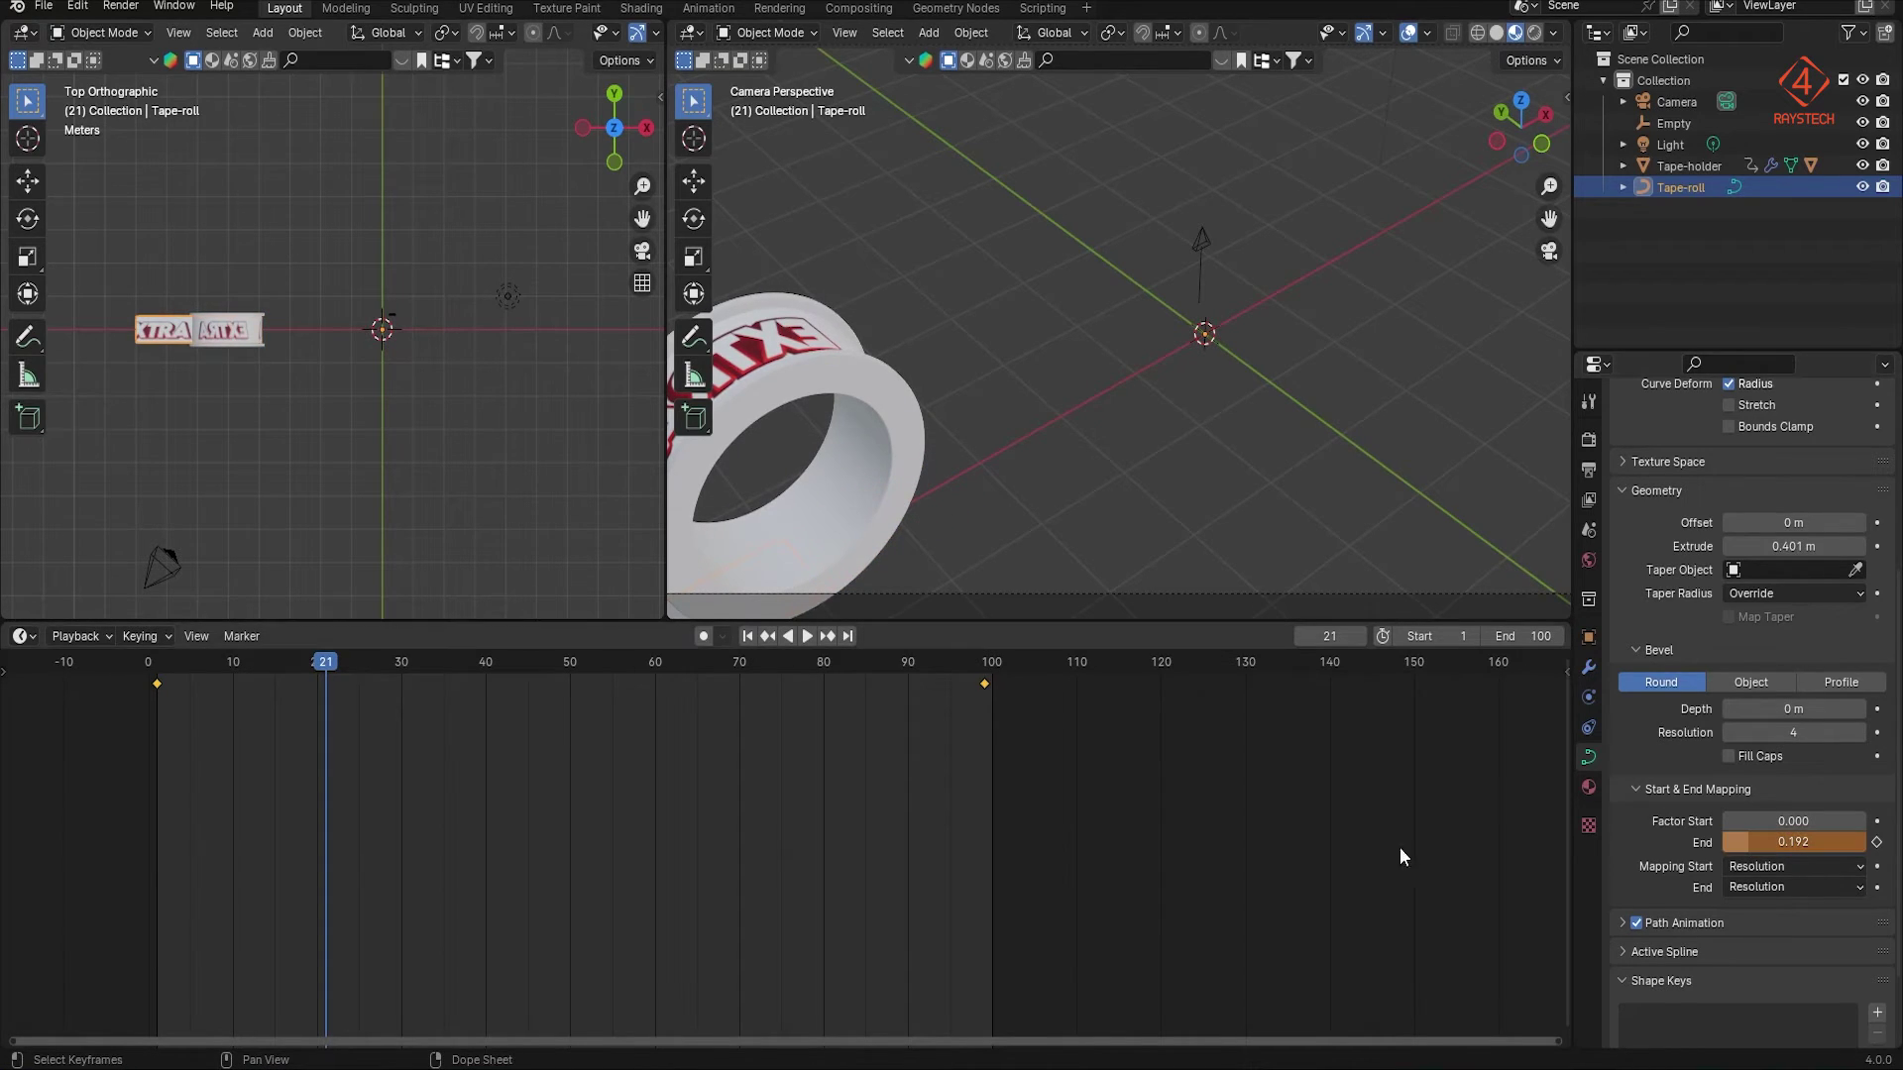
pyautogui.rightClick(1794, 841)
pyautogui.click(1695, 711)
pyautogui.moveTo(325, 664); pyautogui.dragTo(646, 722)
# Step: Add a plane, scale it by 10, and lower it along Z beneath the tape
pyautogui.hotkey('shift', 'a')
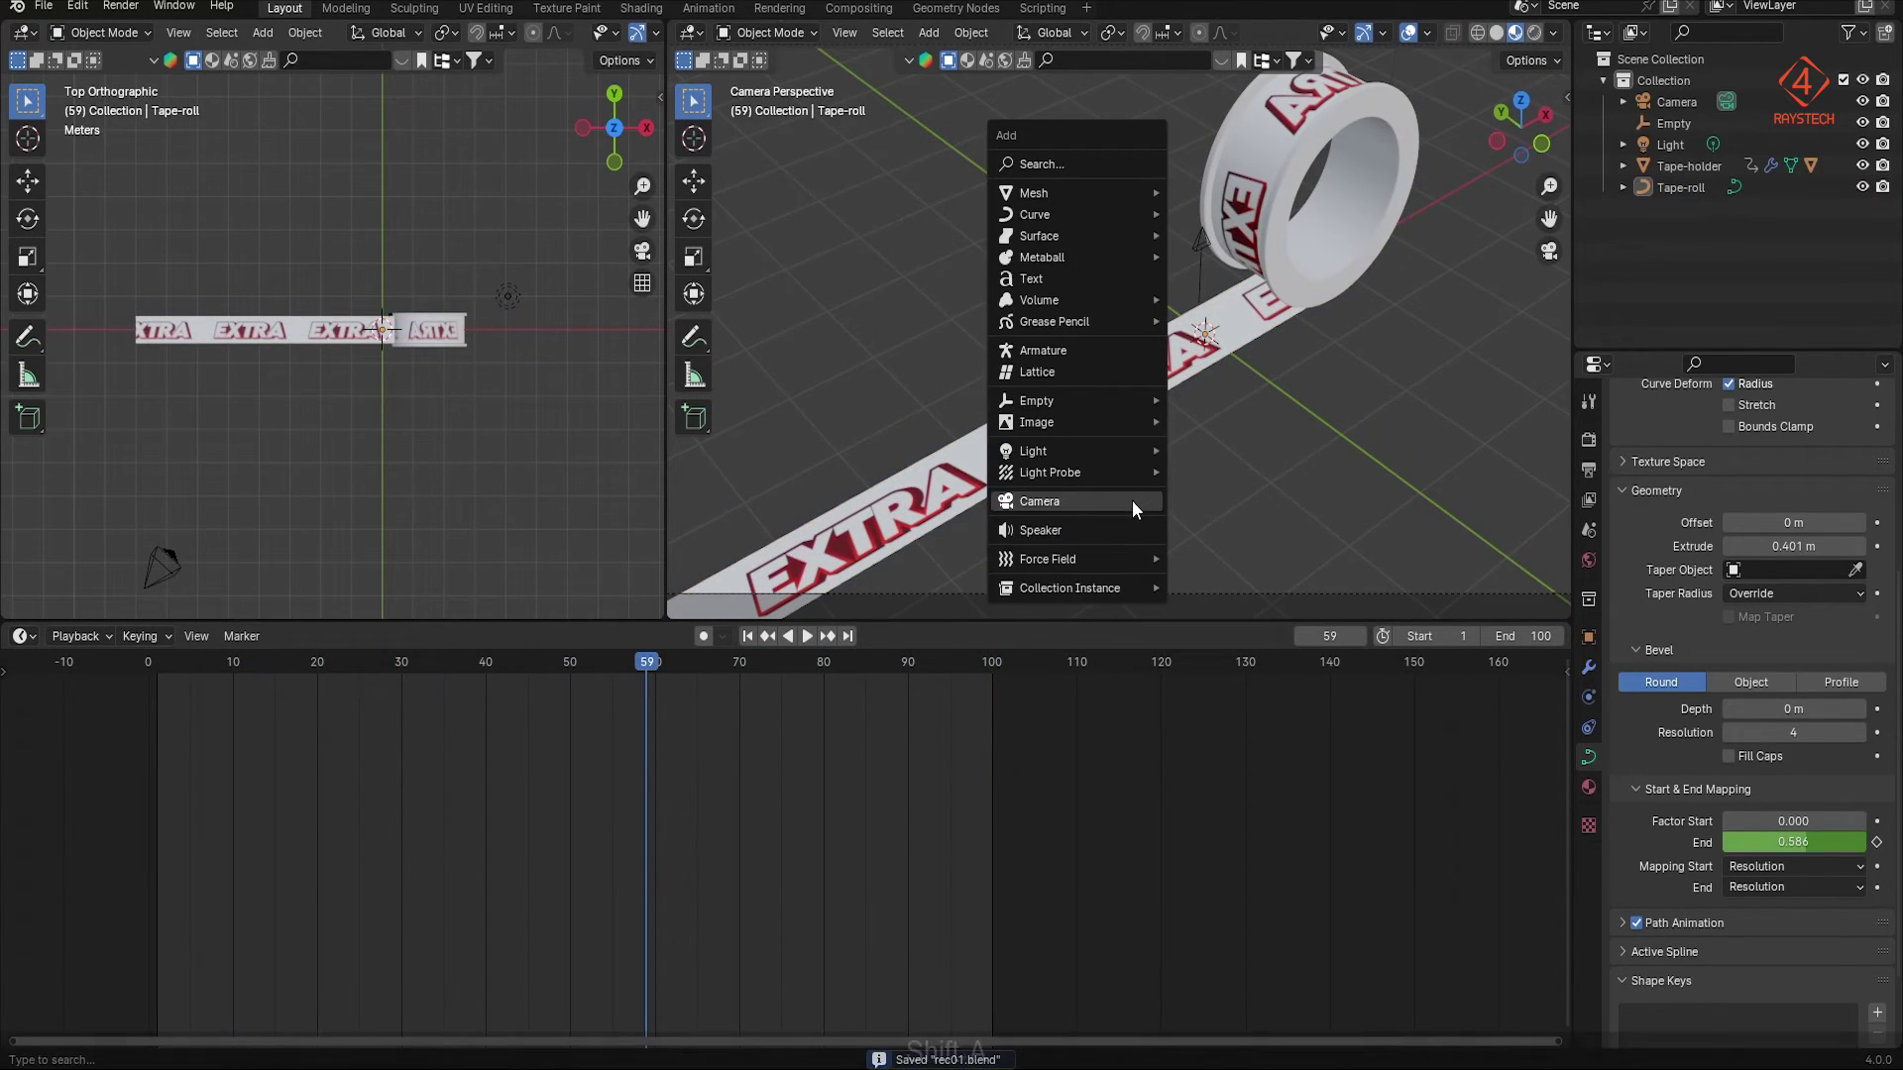
pyautogui.moveTo(1116, 200)
pyautogui.click(1209, 200)
pyautogui.press('s')
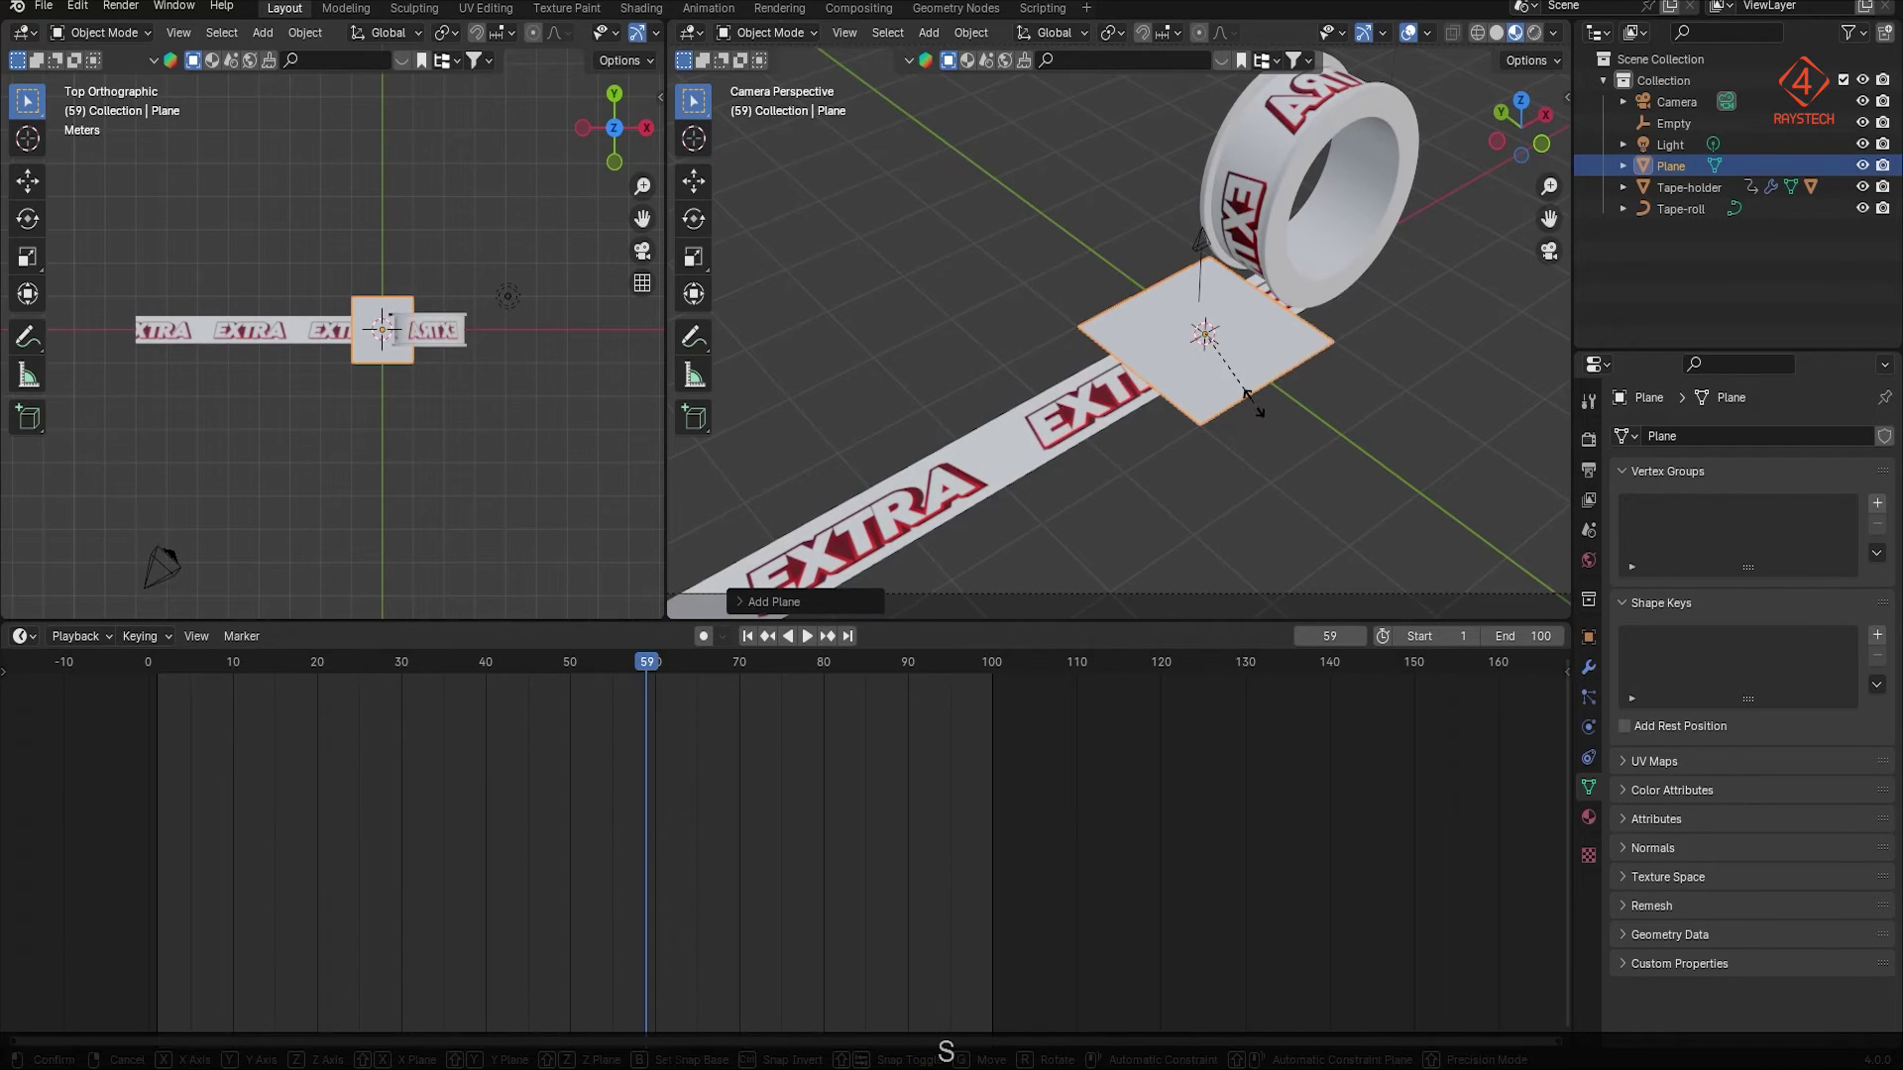
pyautogui.press('KP_1')
pyautogui.press('KP_0')
pyautogui.press('Return')
pyautogui.press('g')
pyautogui.press('z')
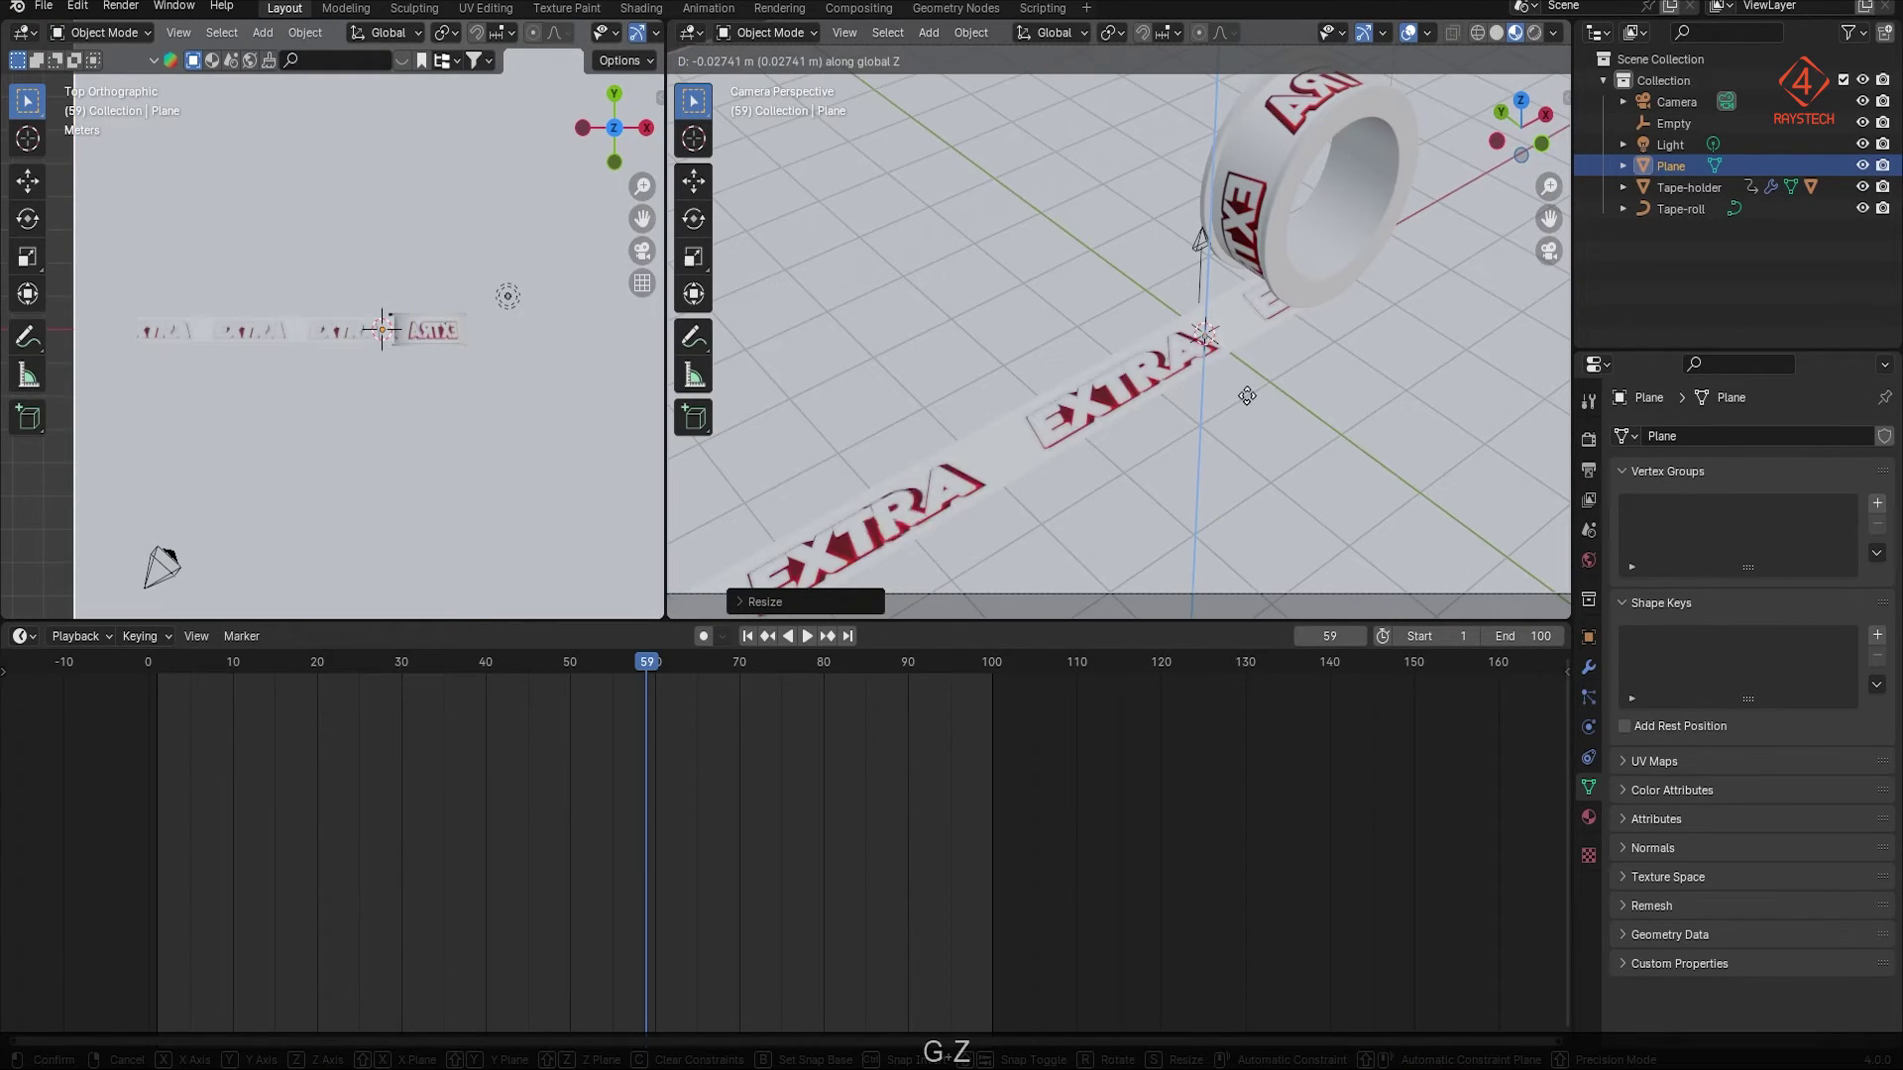
pyautogui.click(1252, 401)
# Step: Enable Rendered shading and switch the render engine to Cycles on GPU Compute
pyautogui.click(1534, 32)
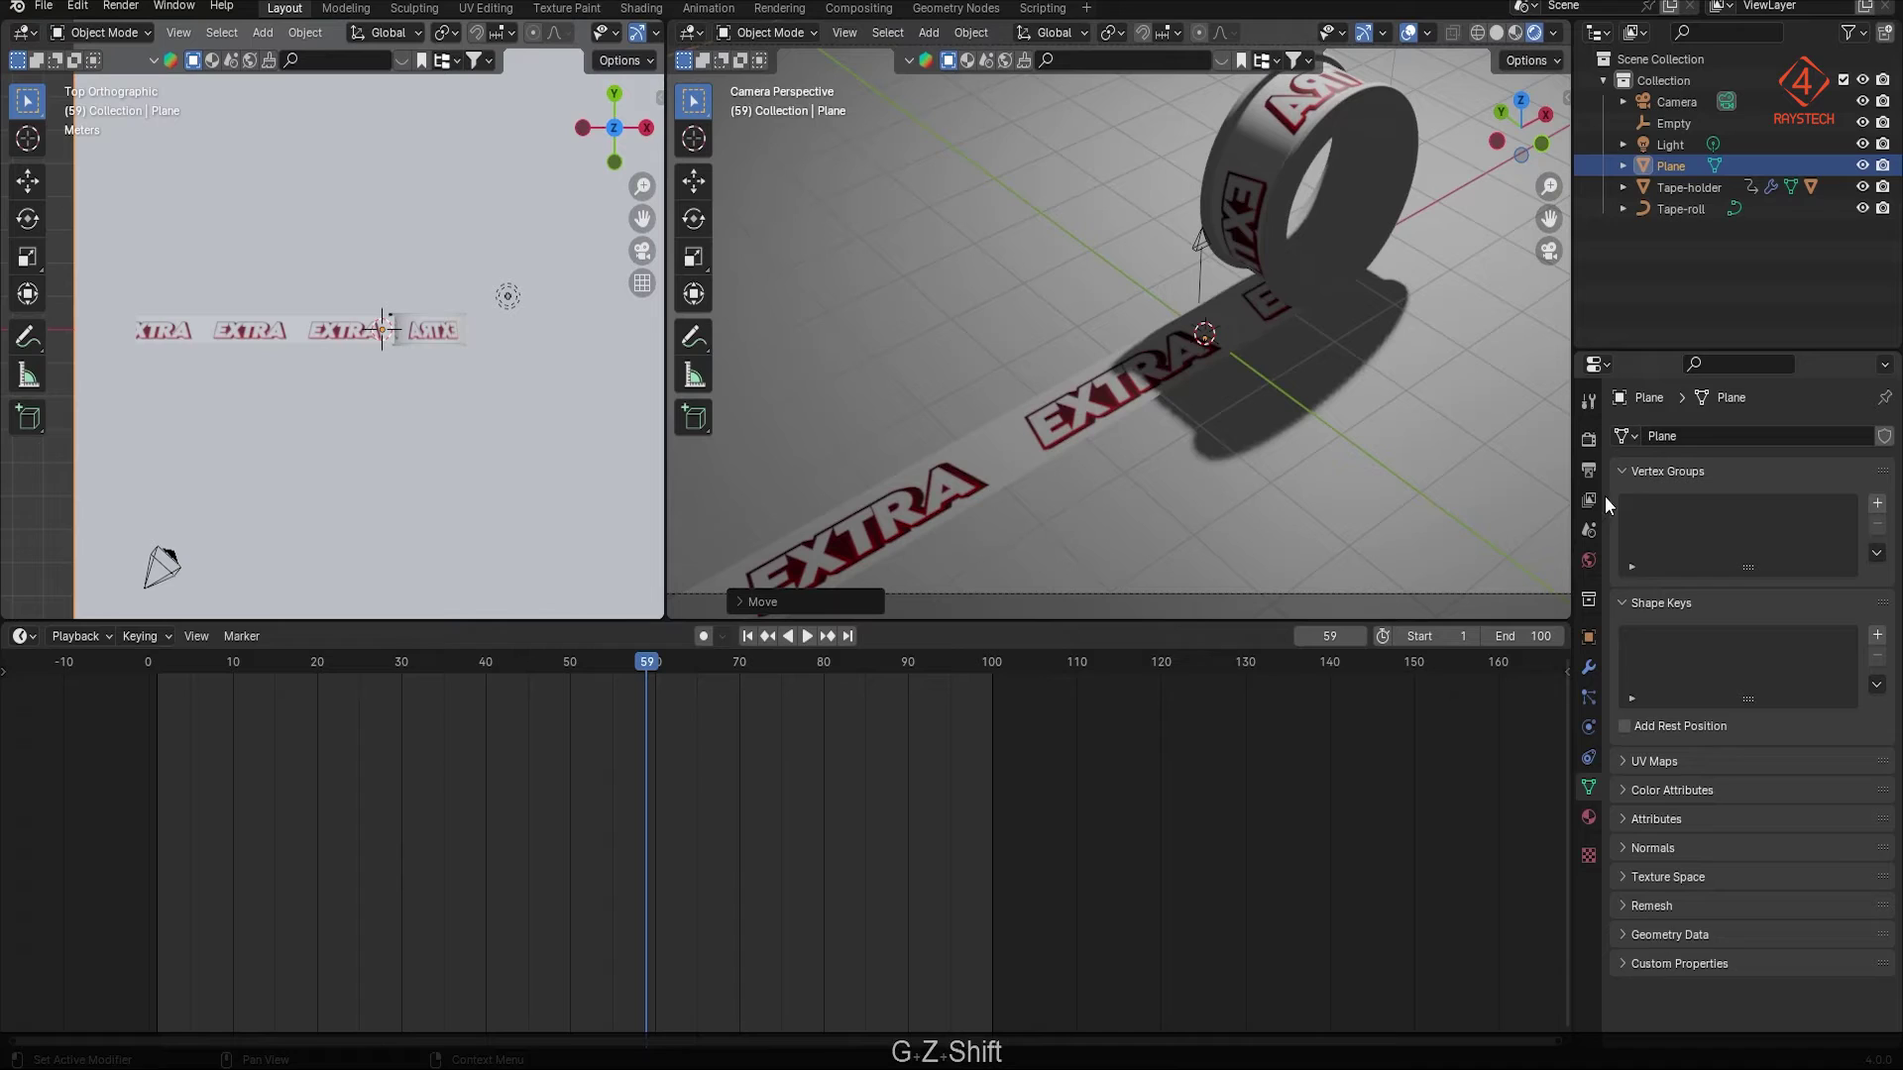
pyautogui.click(1589, 452)
pyautogui.click(1590, 438)
pyautogui.click(1814, 440)
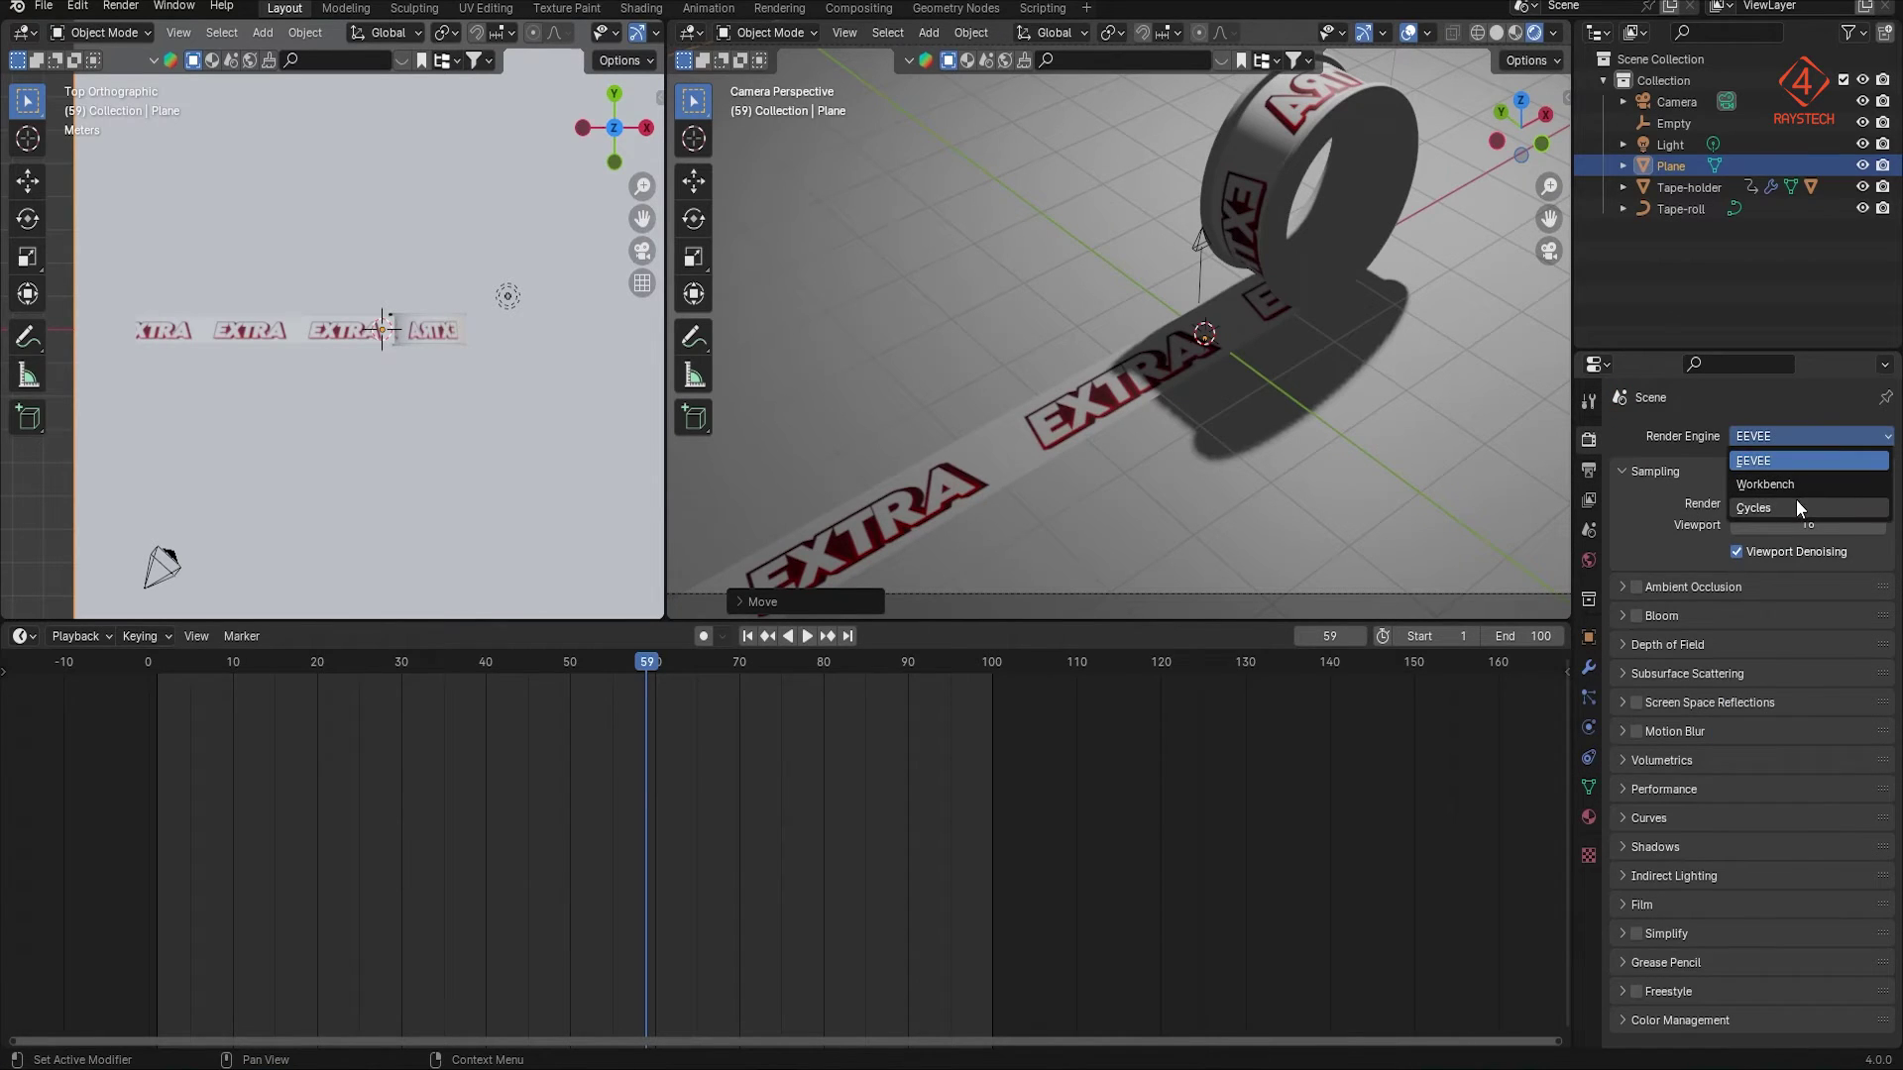
pyautogui.click(1793, 504)
pyautogui.click(1788, 491)
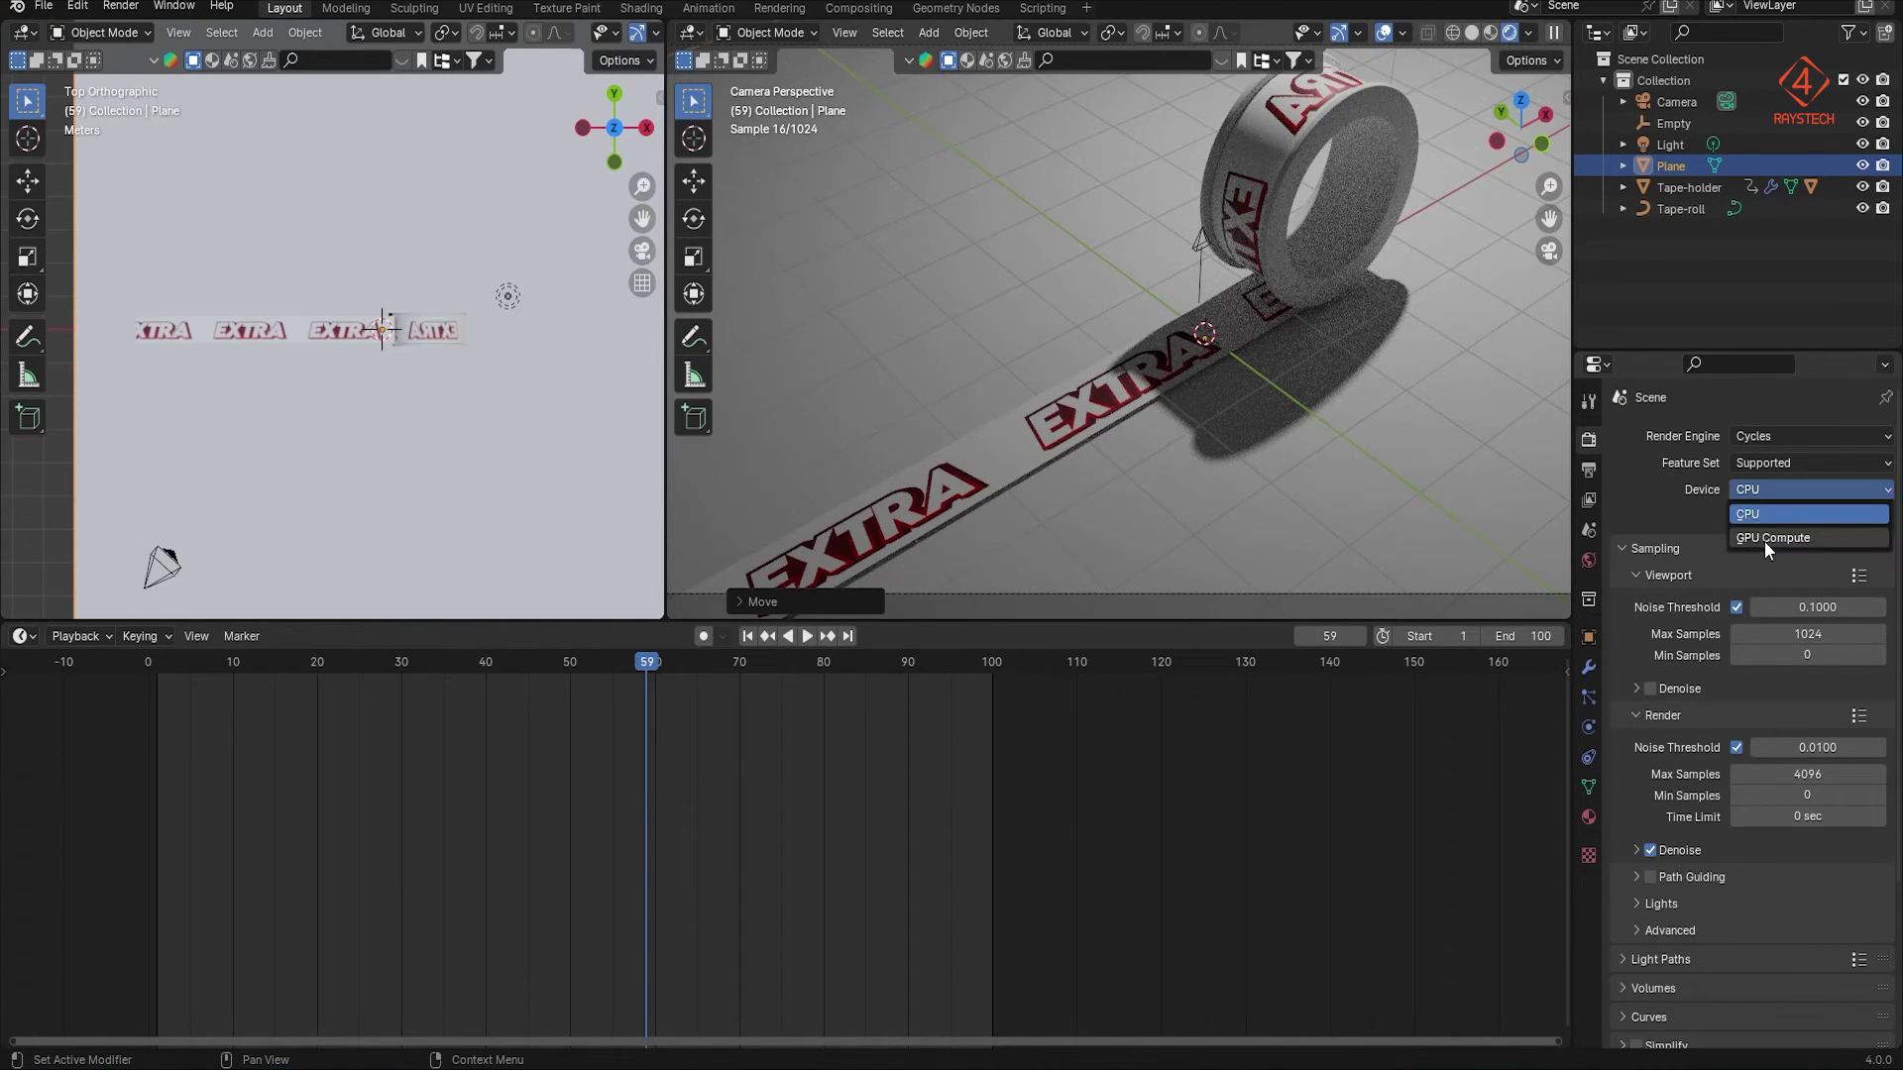
pyautogui.click(1766, 538)
# Step: Set 50 viewport and 100 render samples with both noise thresholds turned off
pyautogui.write('50')
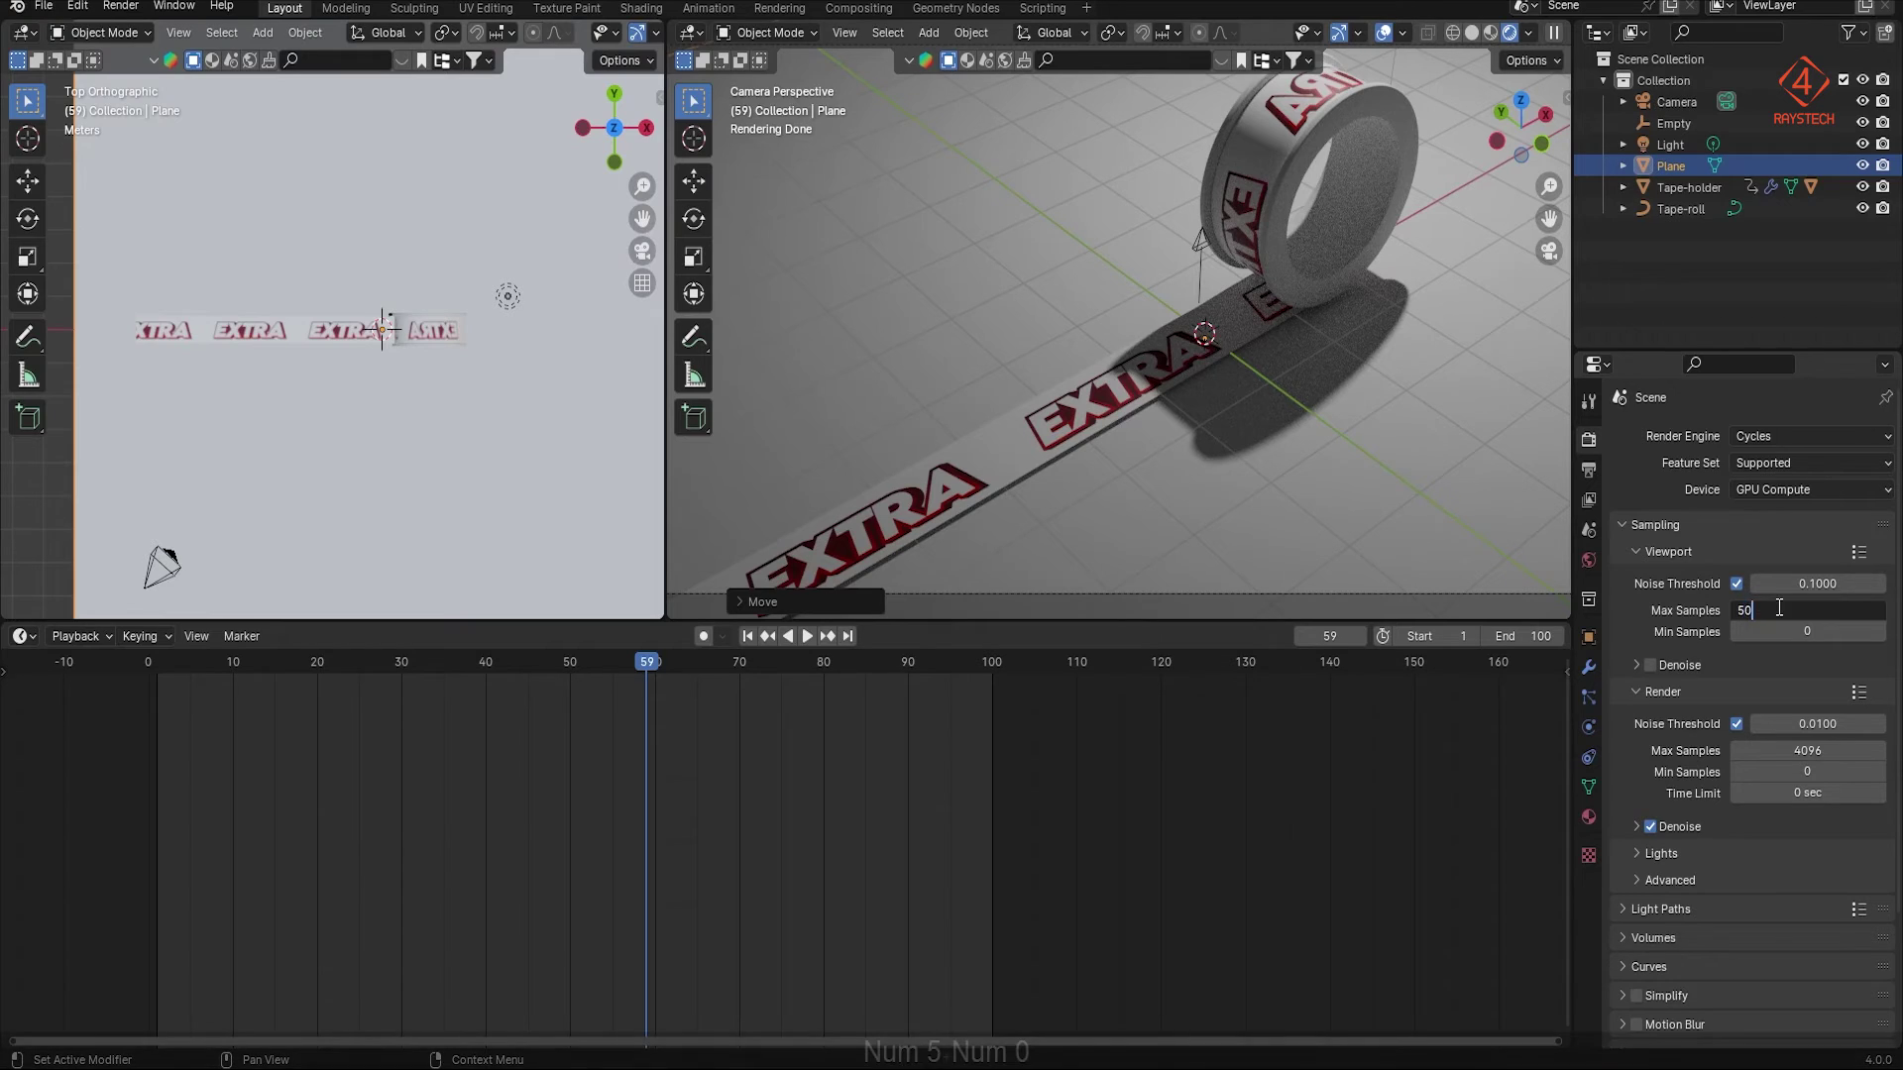
pyautogui.press('Return')
pyautogui.click(1738, 583)
pyautogui.click(1736, 702)
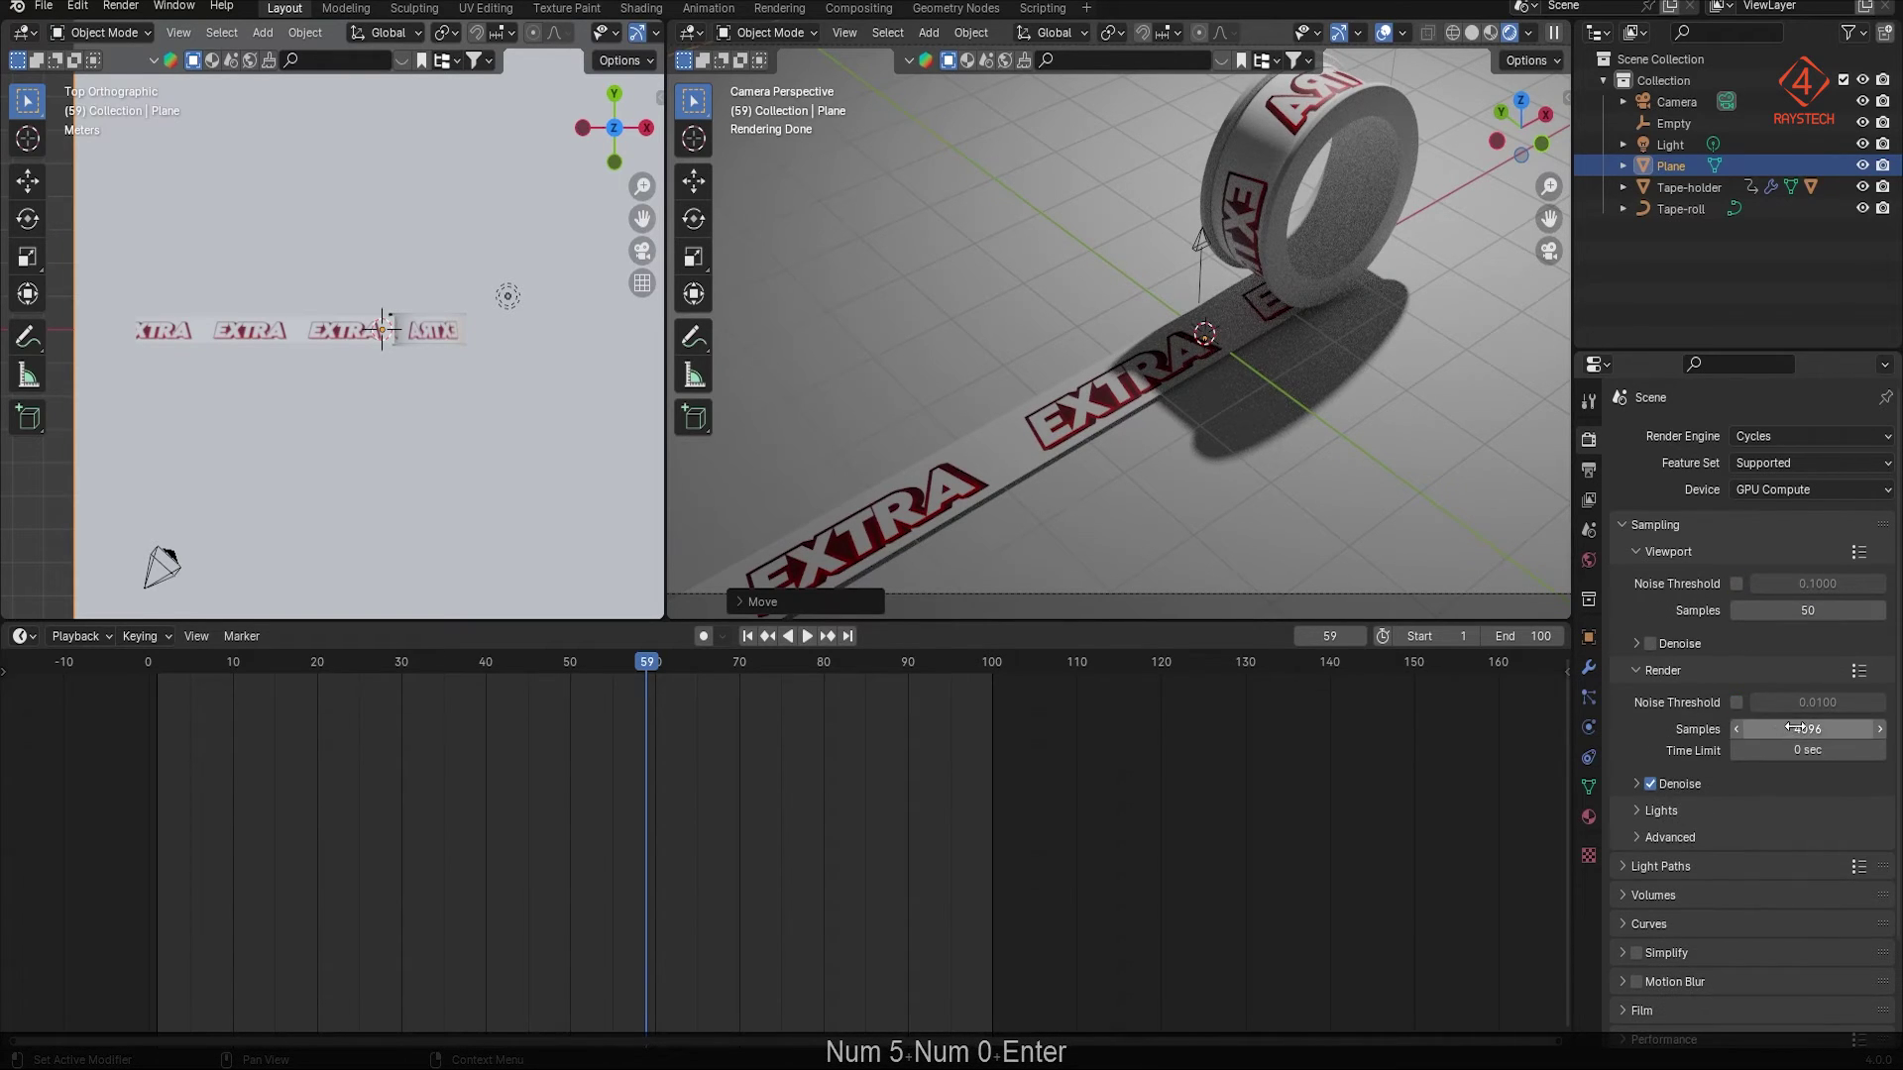
pyautogui.click(1797, 728)
pyautogui.write('100')
pyautogui.press('Return')
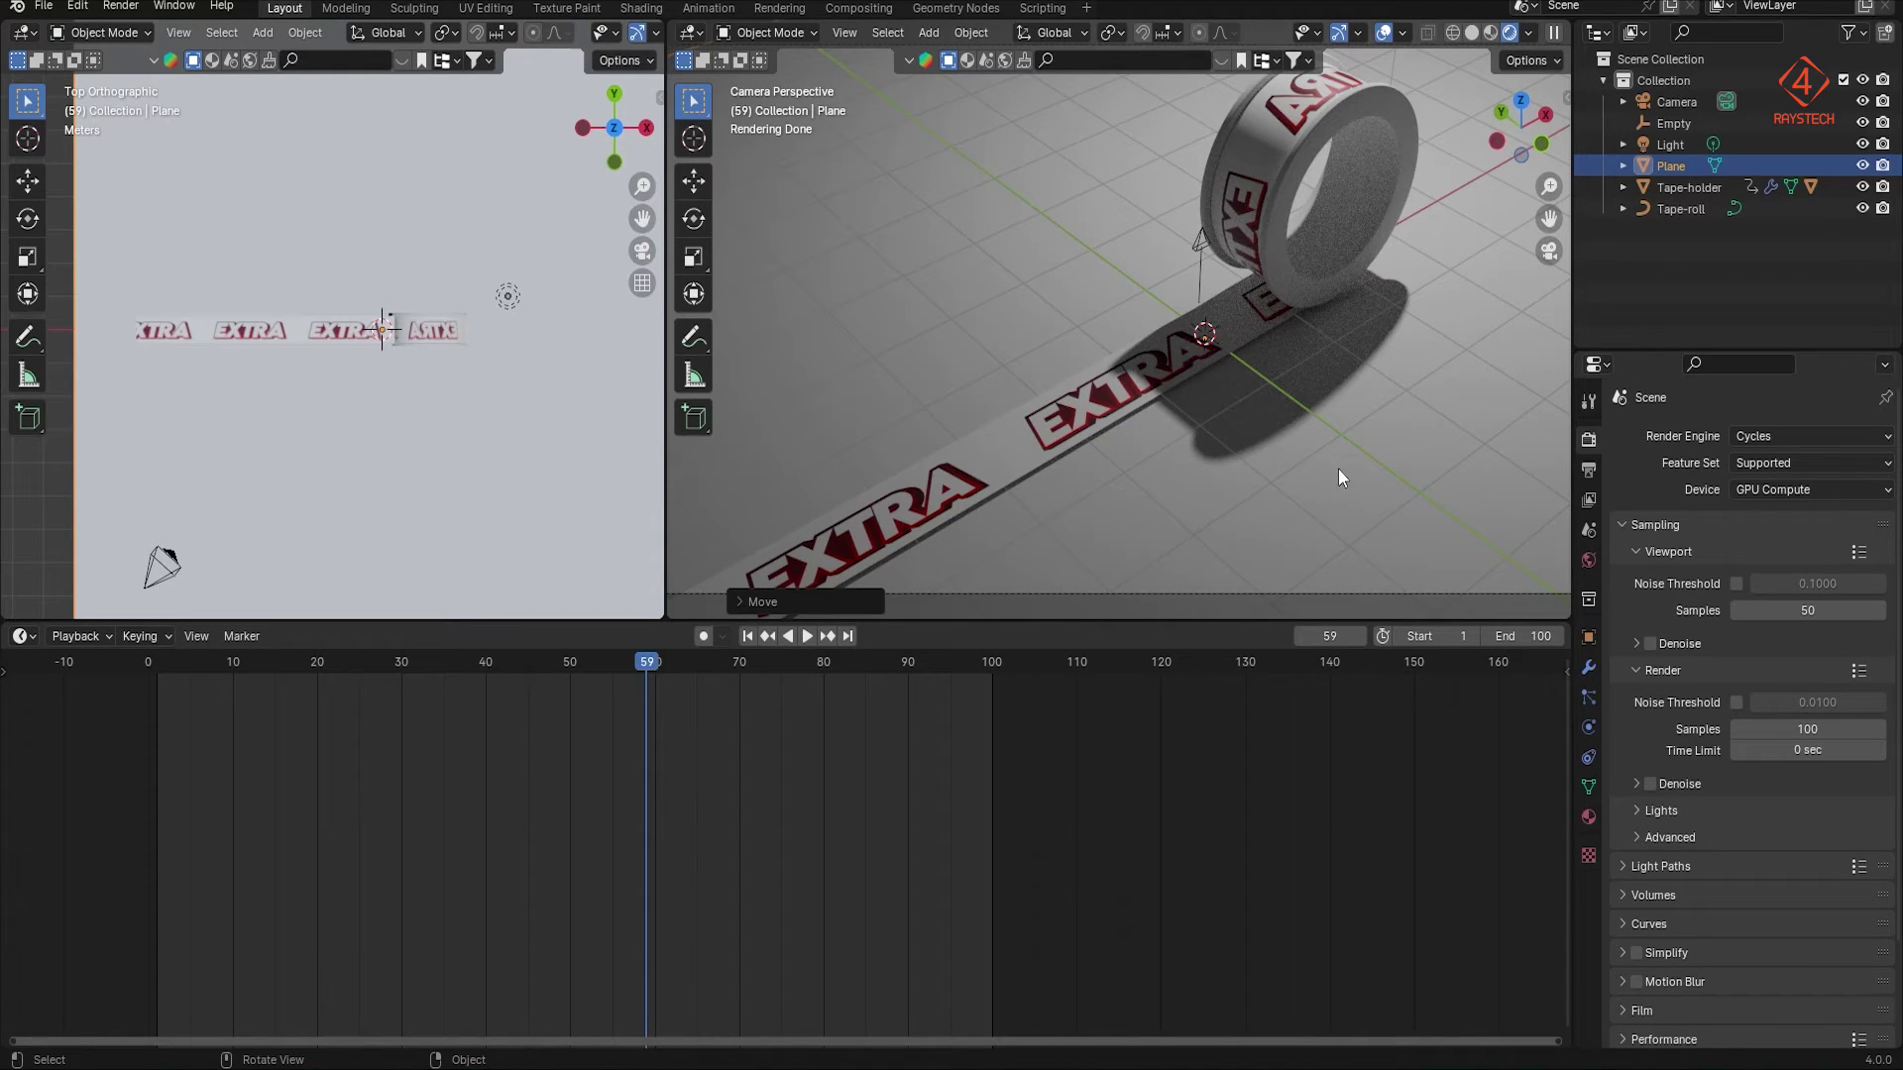
# Step: Readjust the ground plane's height along Z
pyautogui.press('g')
pyautogui.press('z')
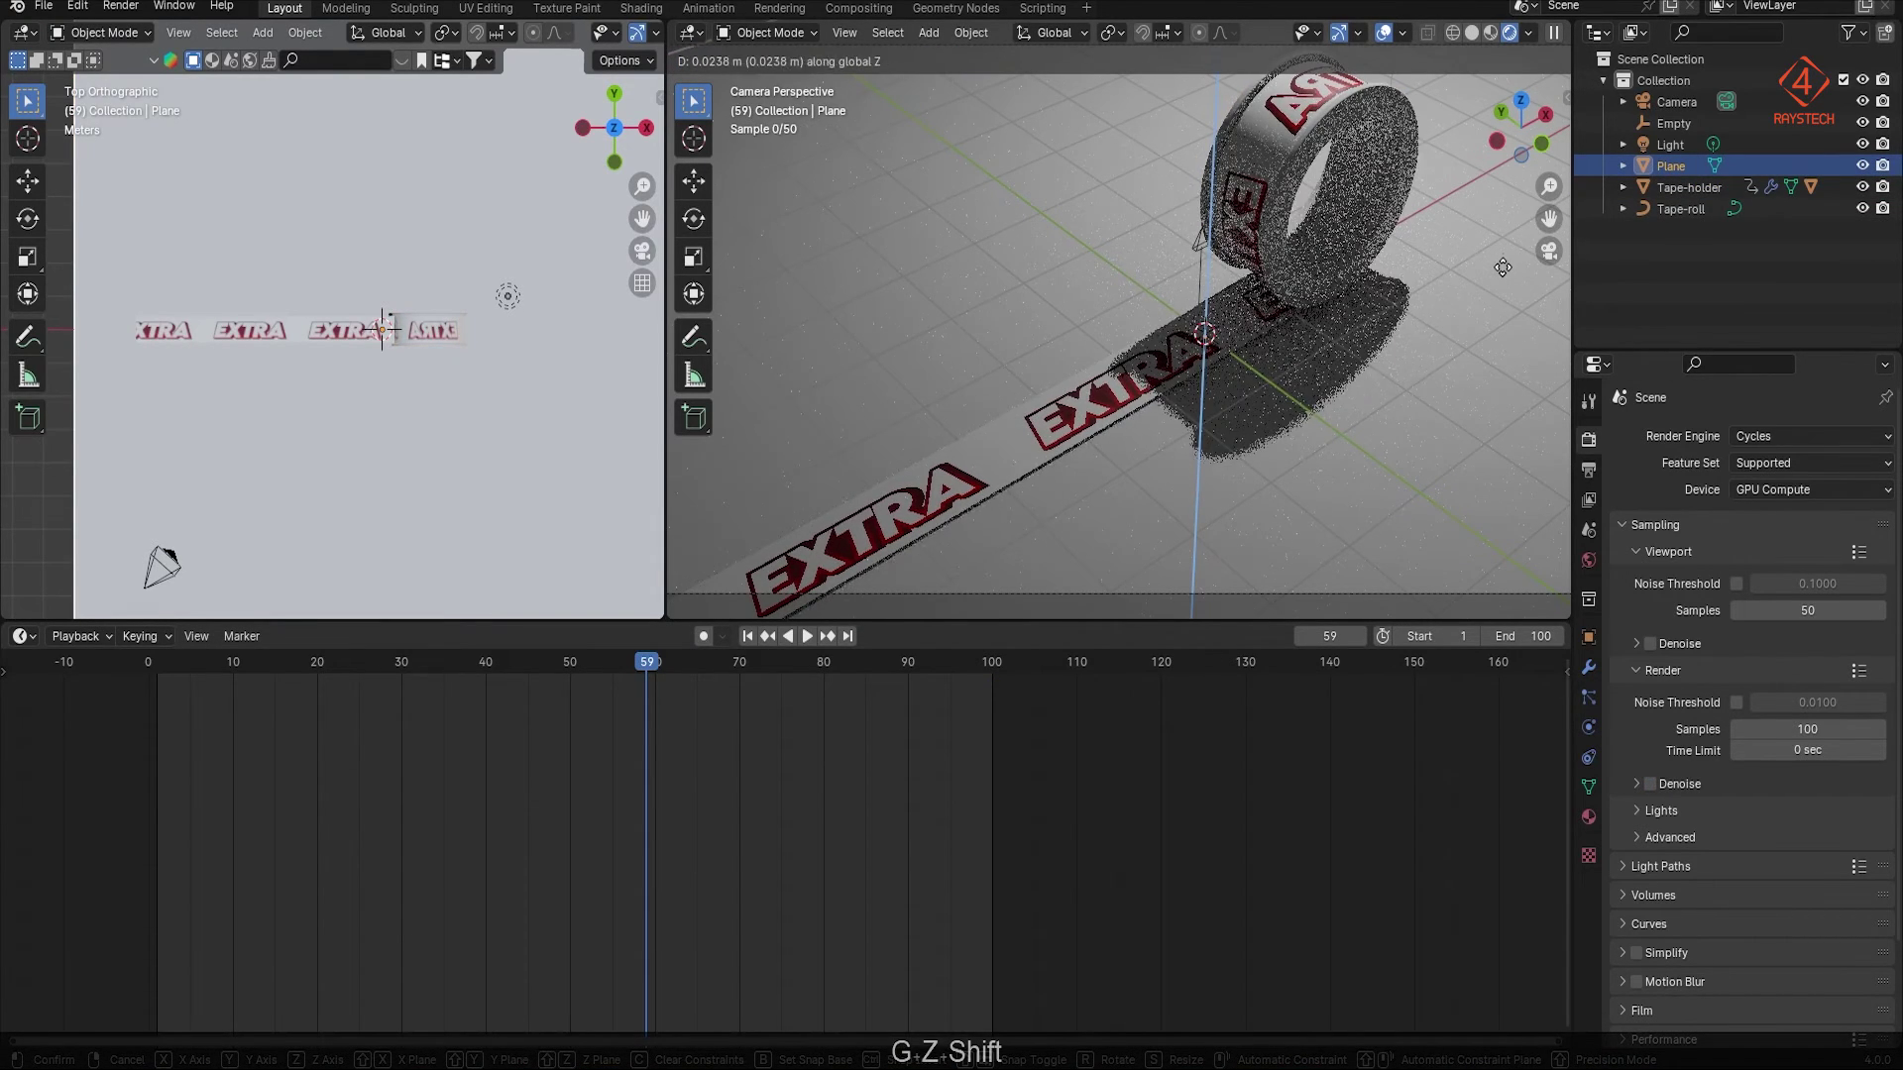
pyautogui.click(1502, 263)
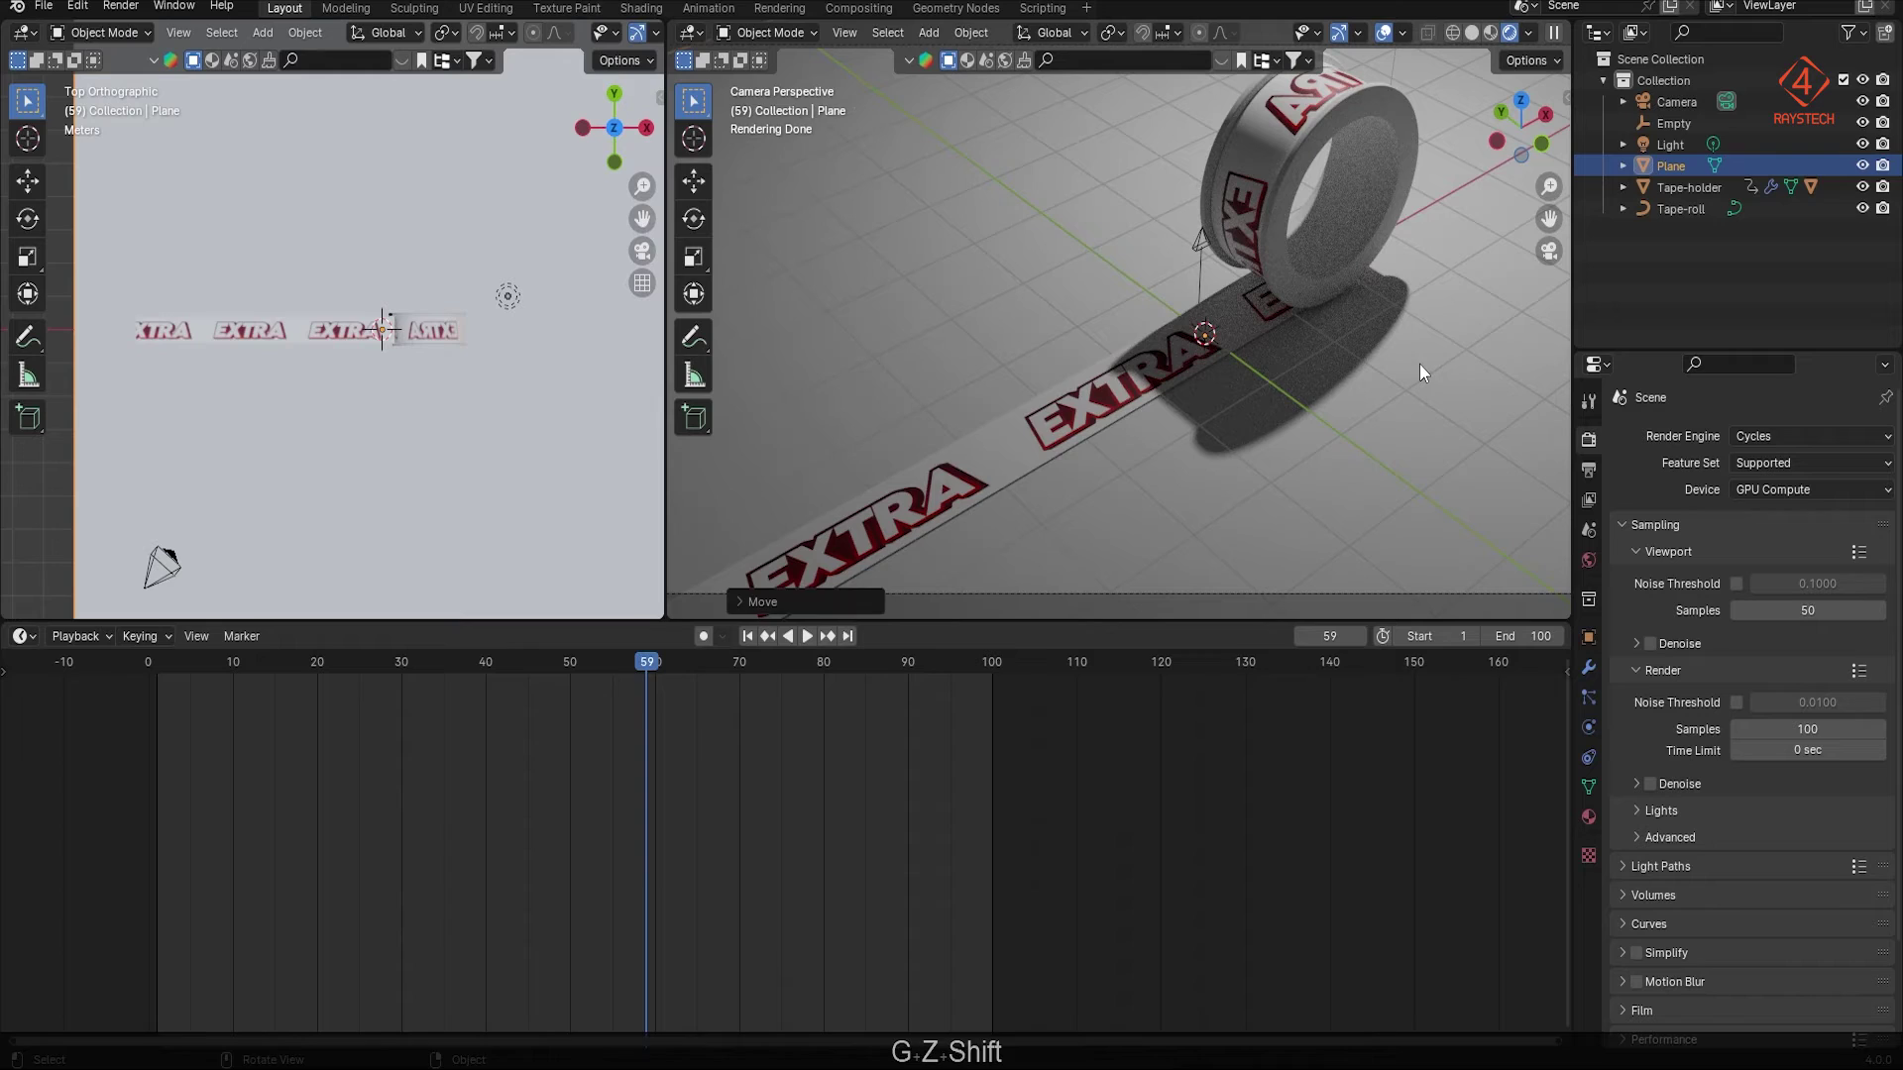
# Step: Give the floor a warm cream base colour and the tape holder a near-black one
pyautogui.click(1588, 816)
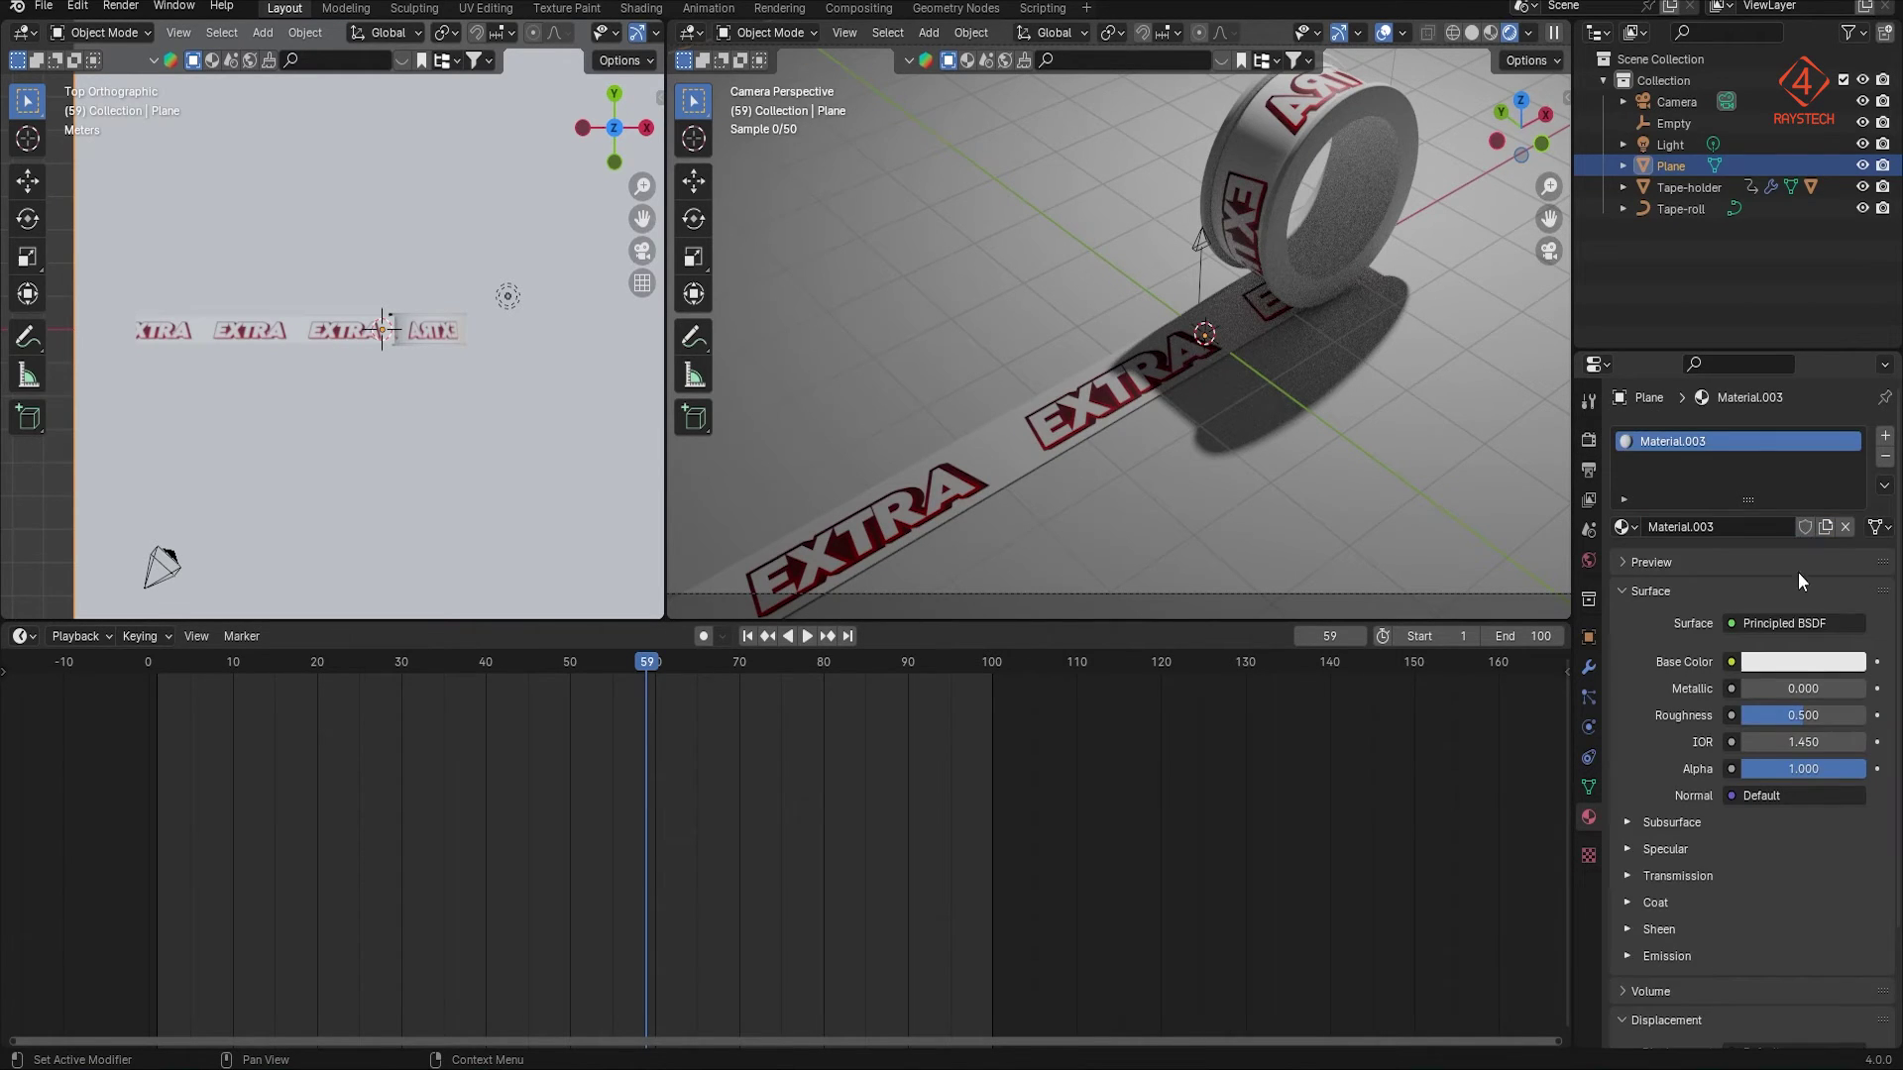
pyautogui.click(1788, 662)
pyautogui.moveTo(1746, 424); pyautogui.dragTo(1731, 434)
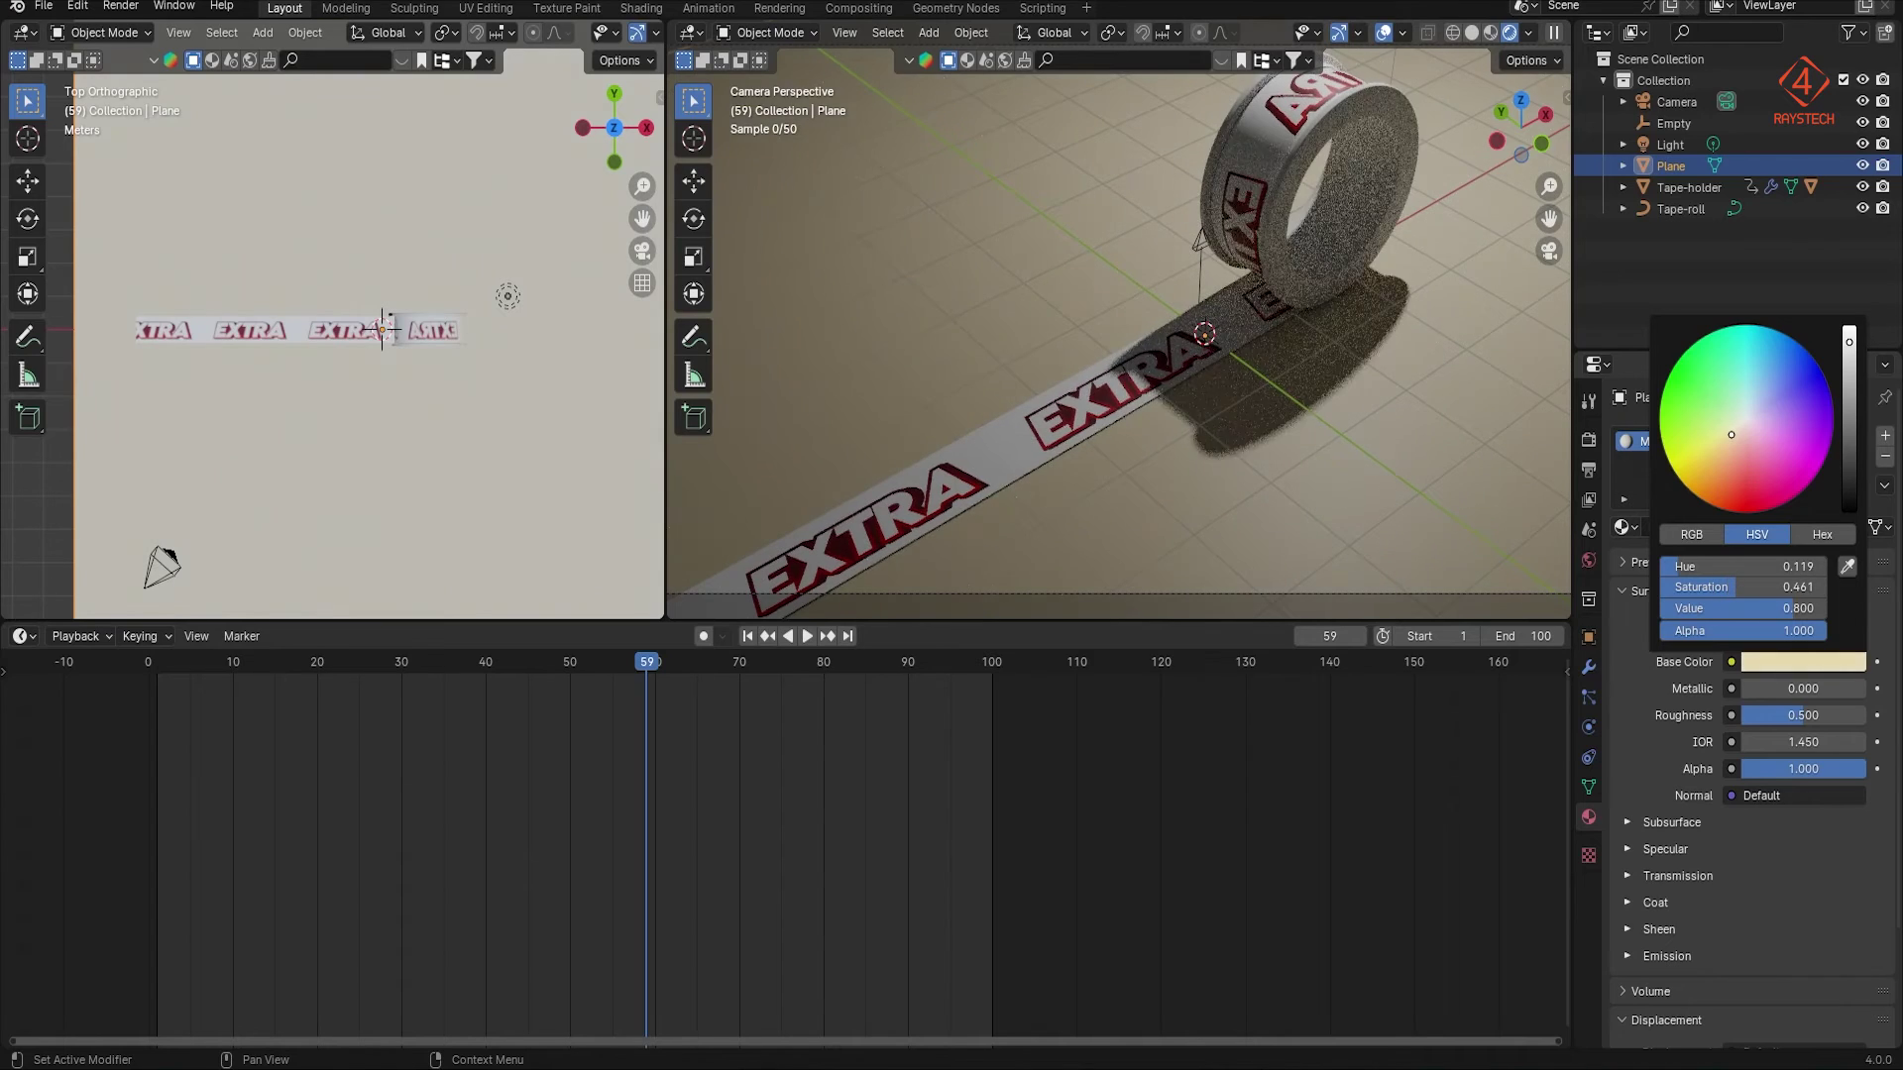
pyautogui.click(1278, 206)
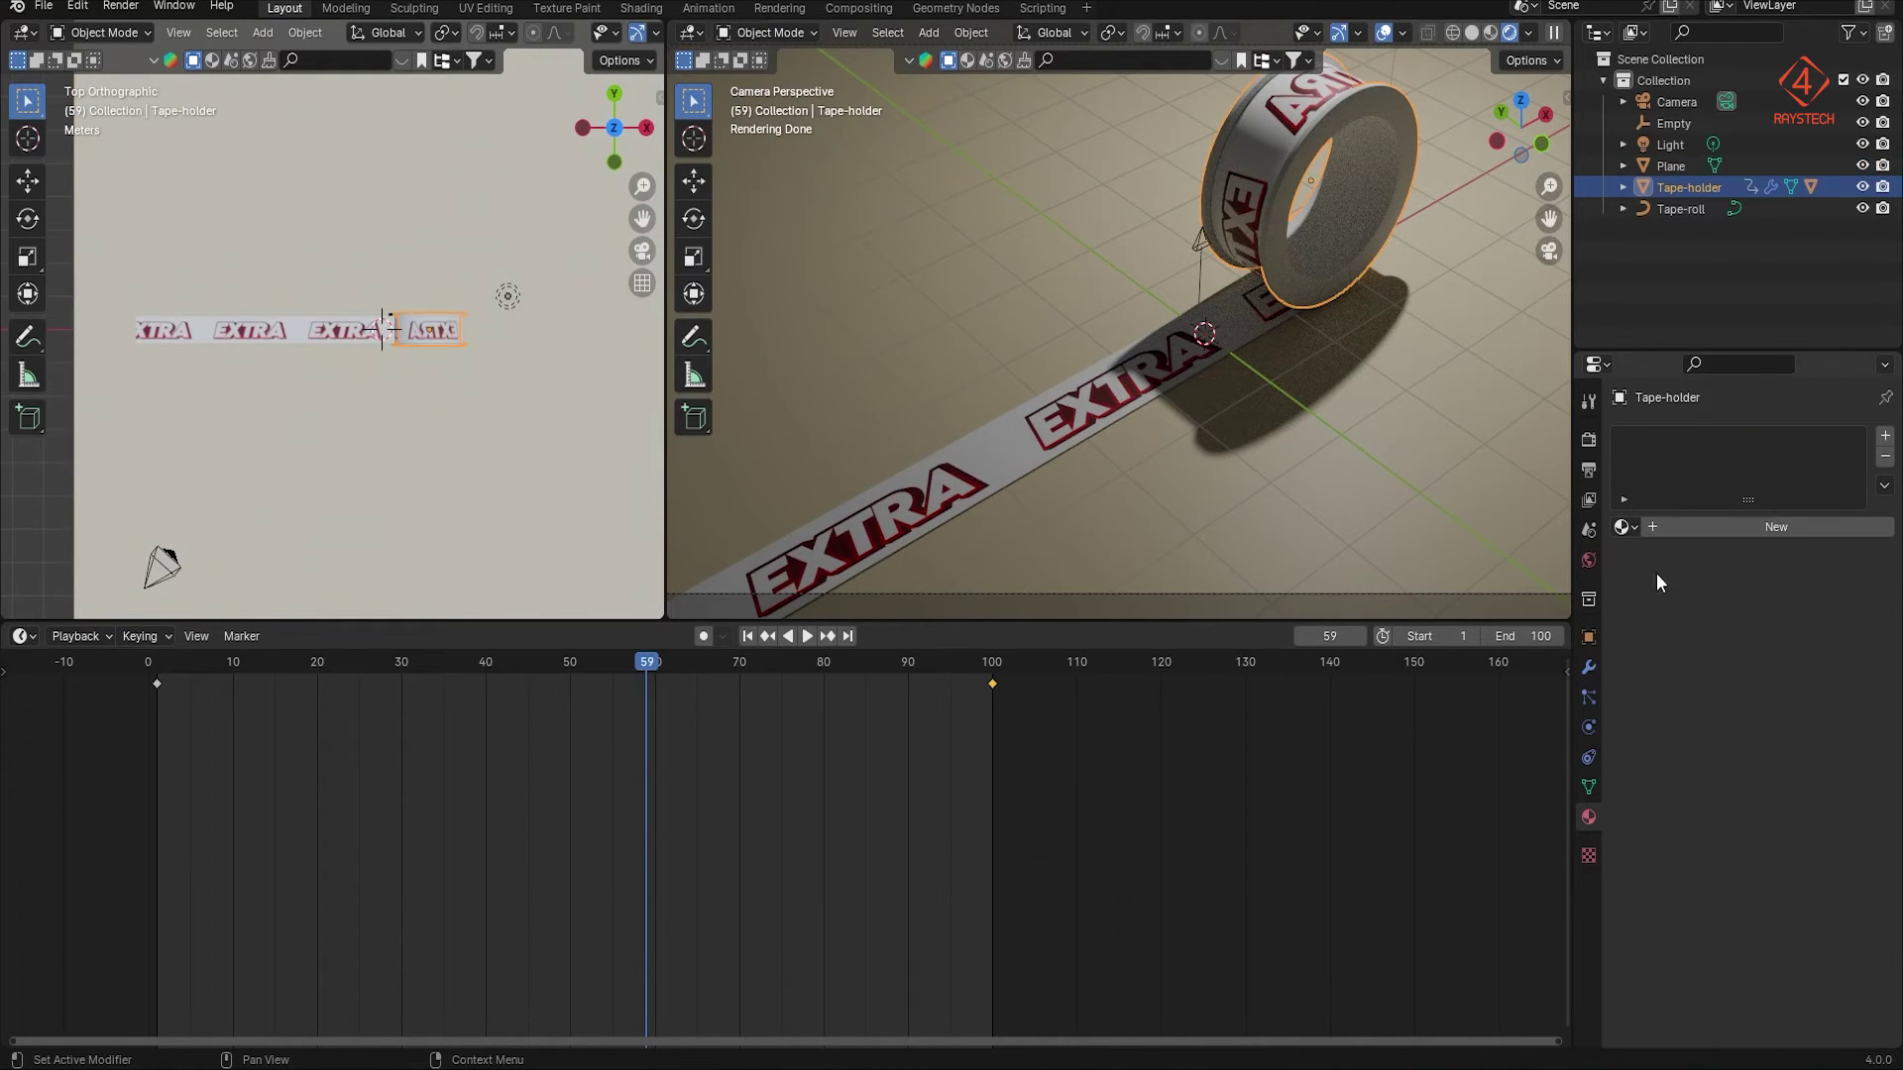
pyautogui.click(1812, 661)
pyautogui.moveTo(1849, 346); pyautogui.dragTo(1850, 438)
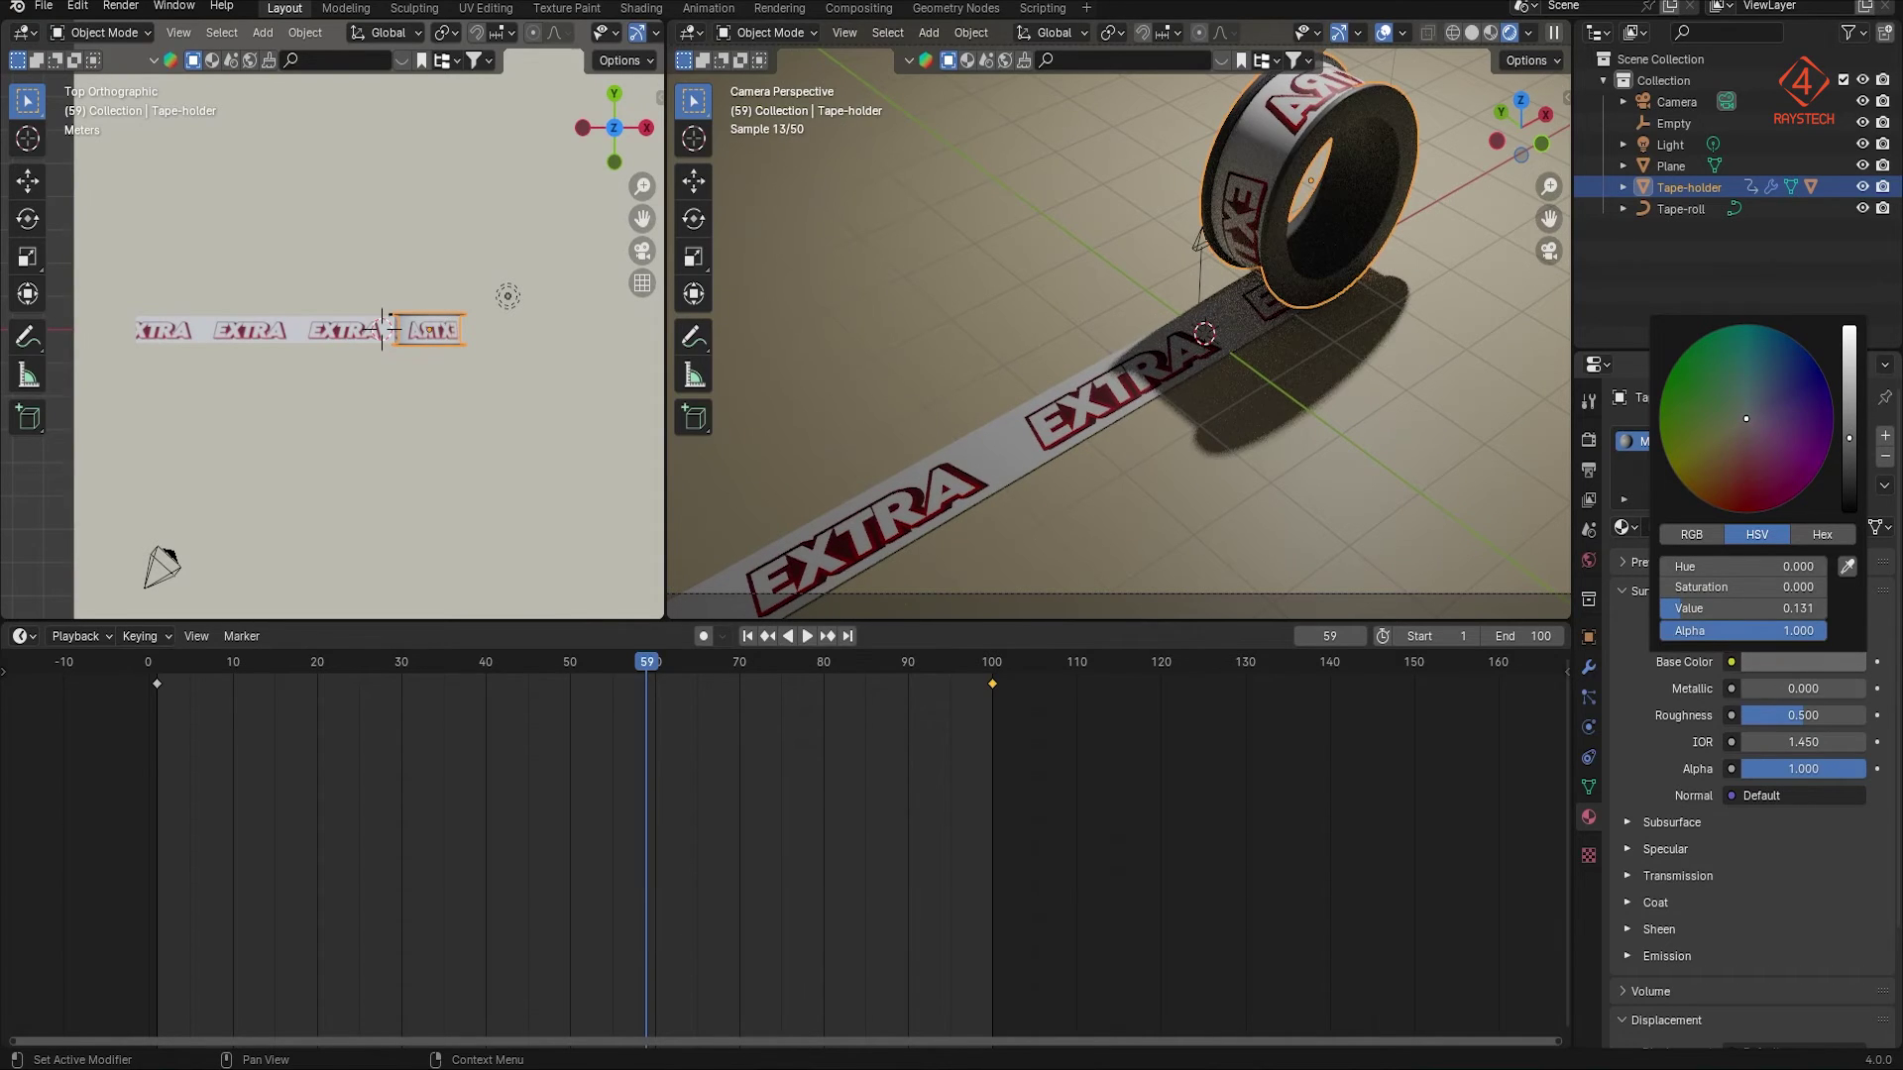
pyautogui.click(1334, 464)
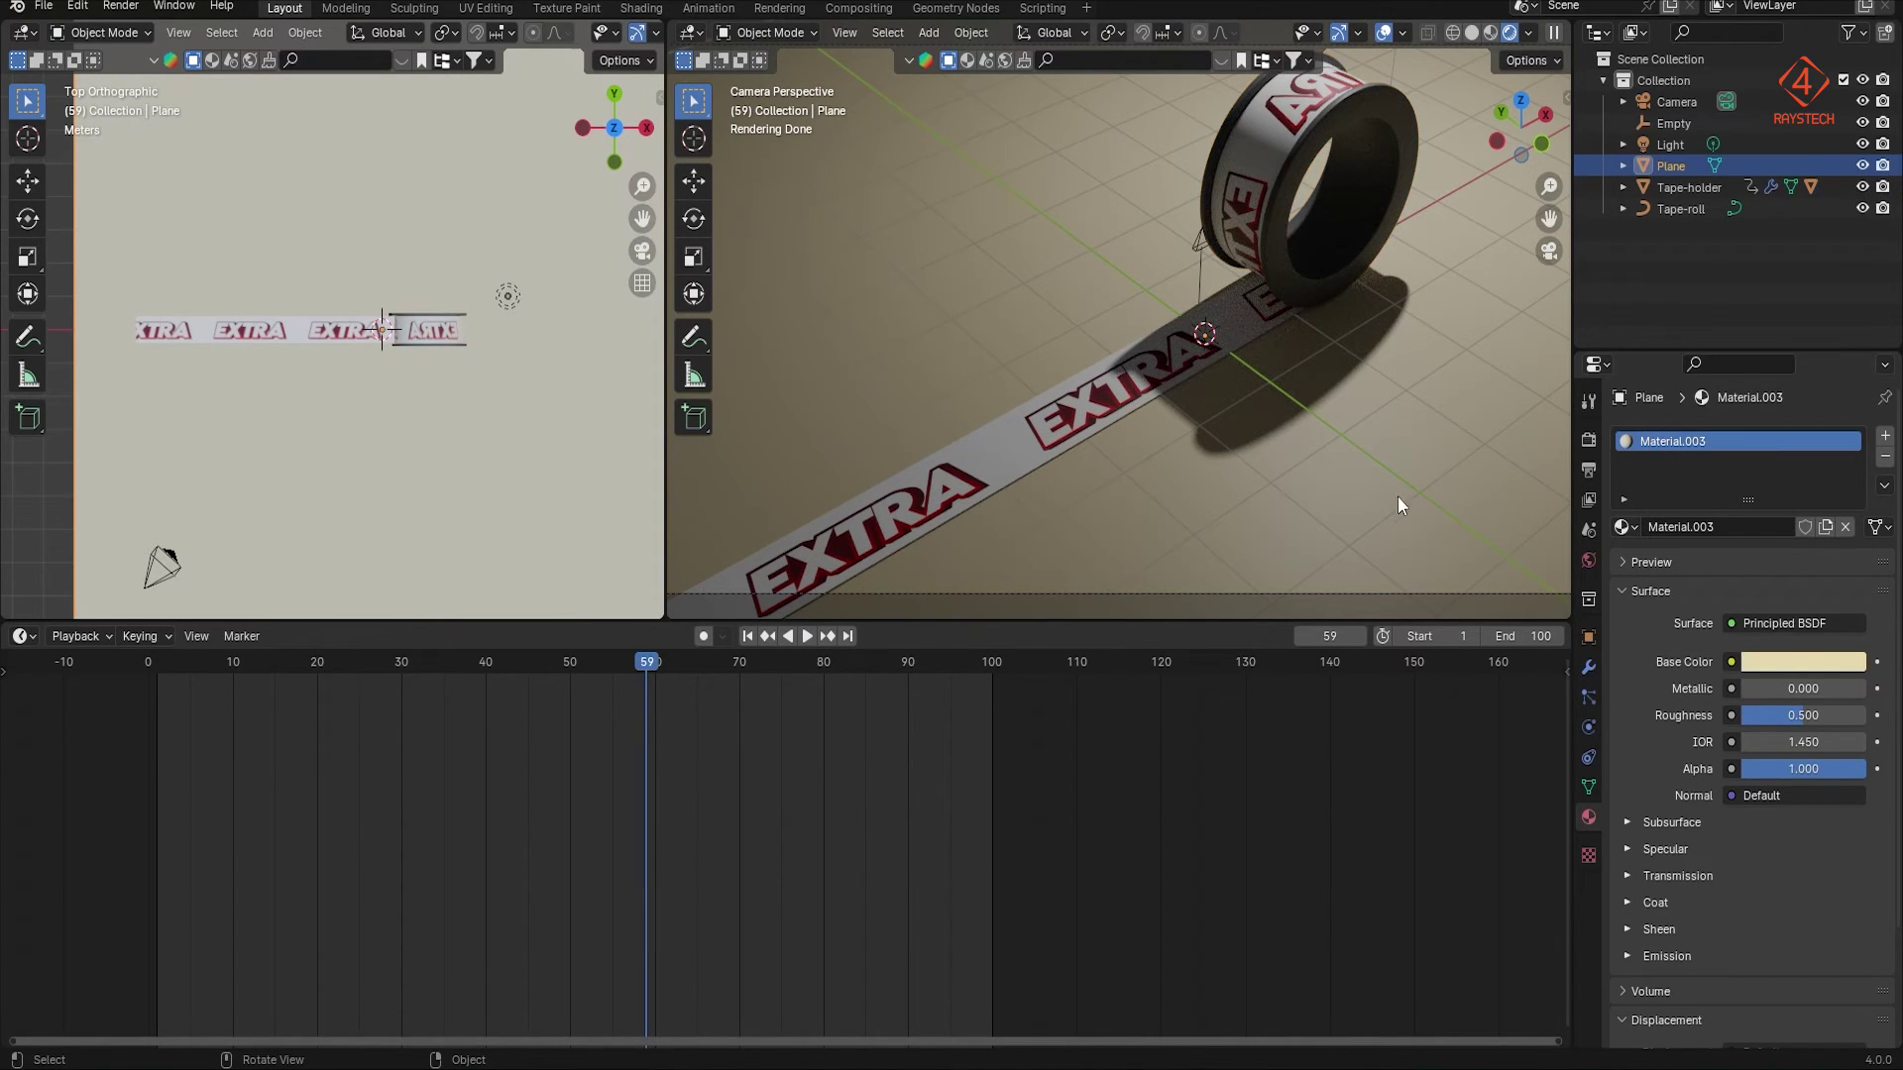
pyautogui.click(1801, 661)
pyautogui.click(1852, 362)
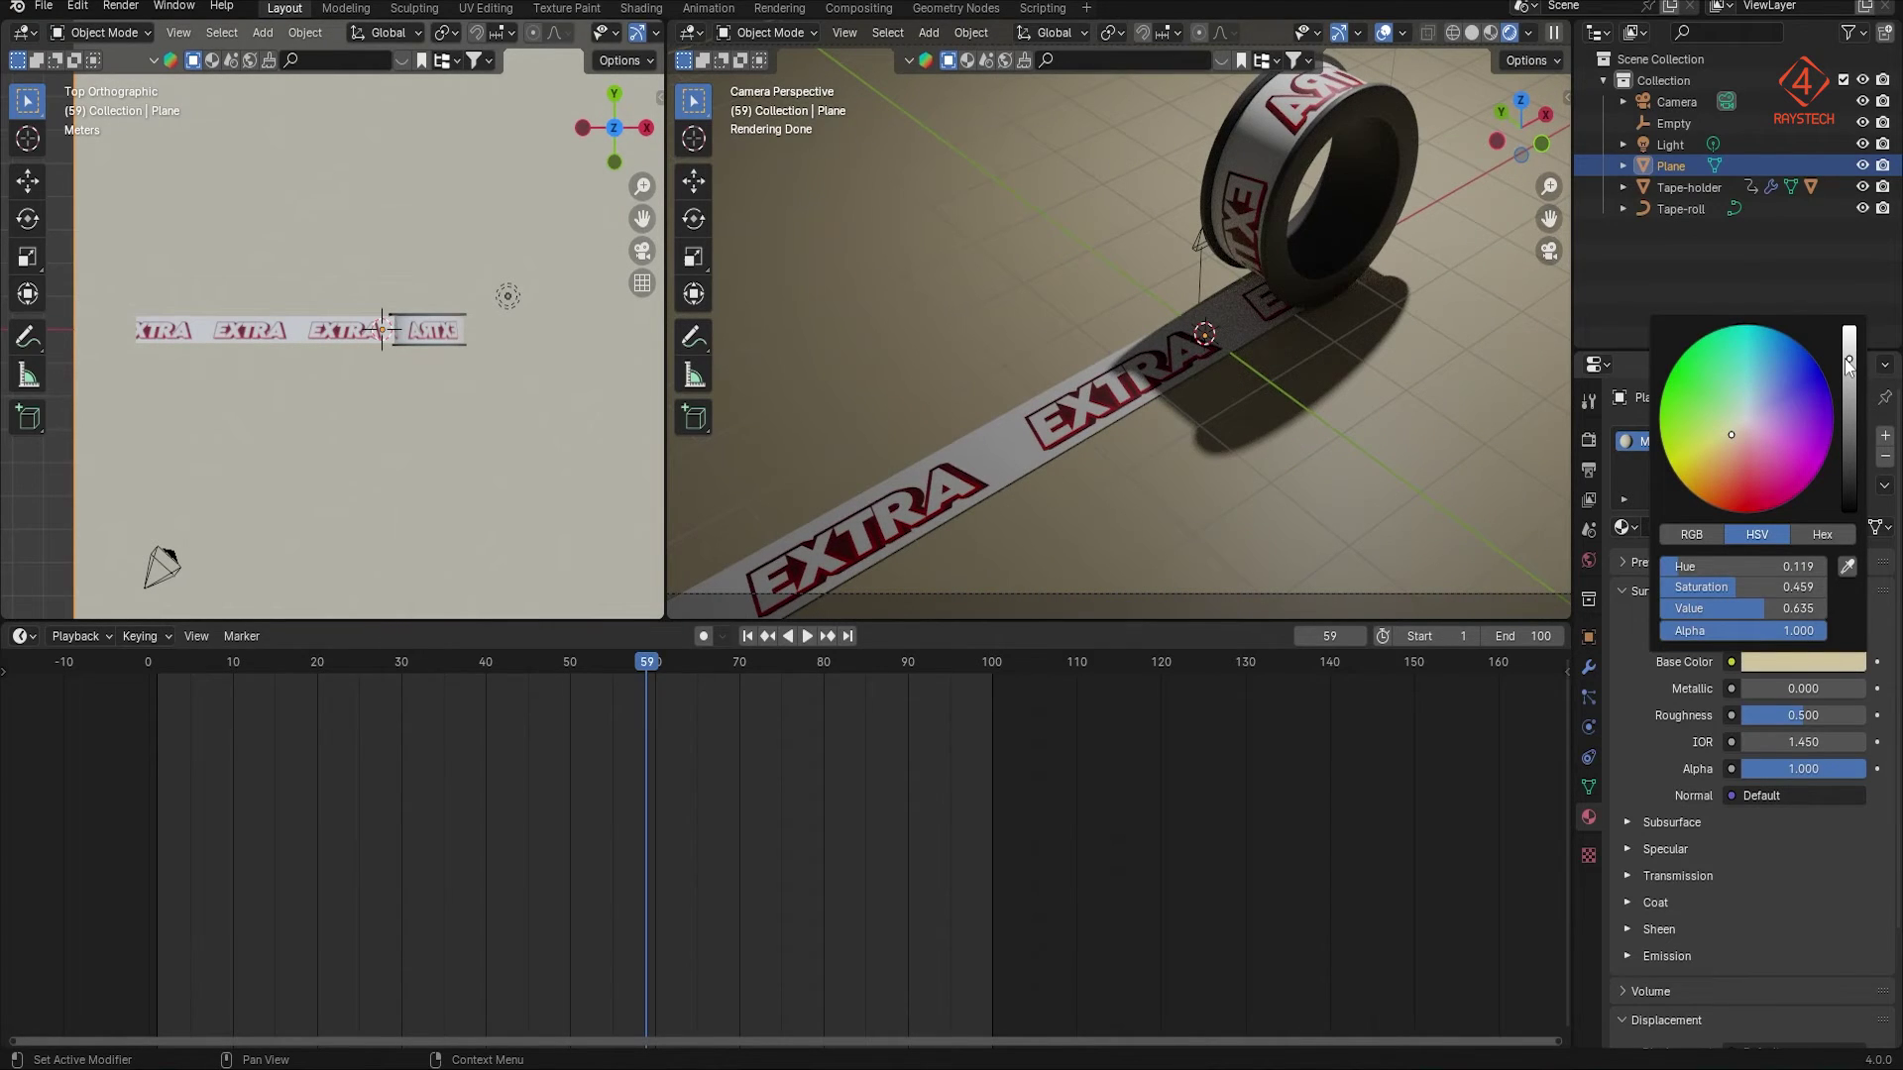
# Step: Make the tape holder slightly glossier, save, and make the tape strip fully matte
pyautogui.click(406, 330)
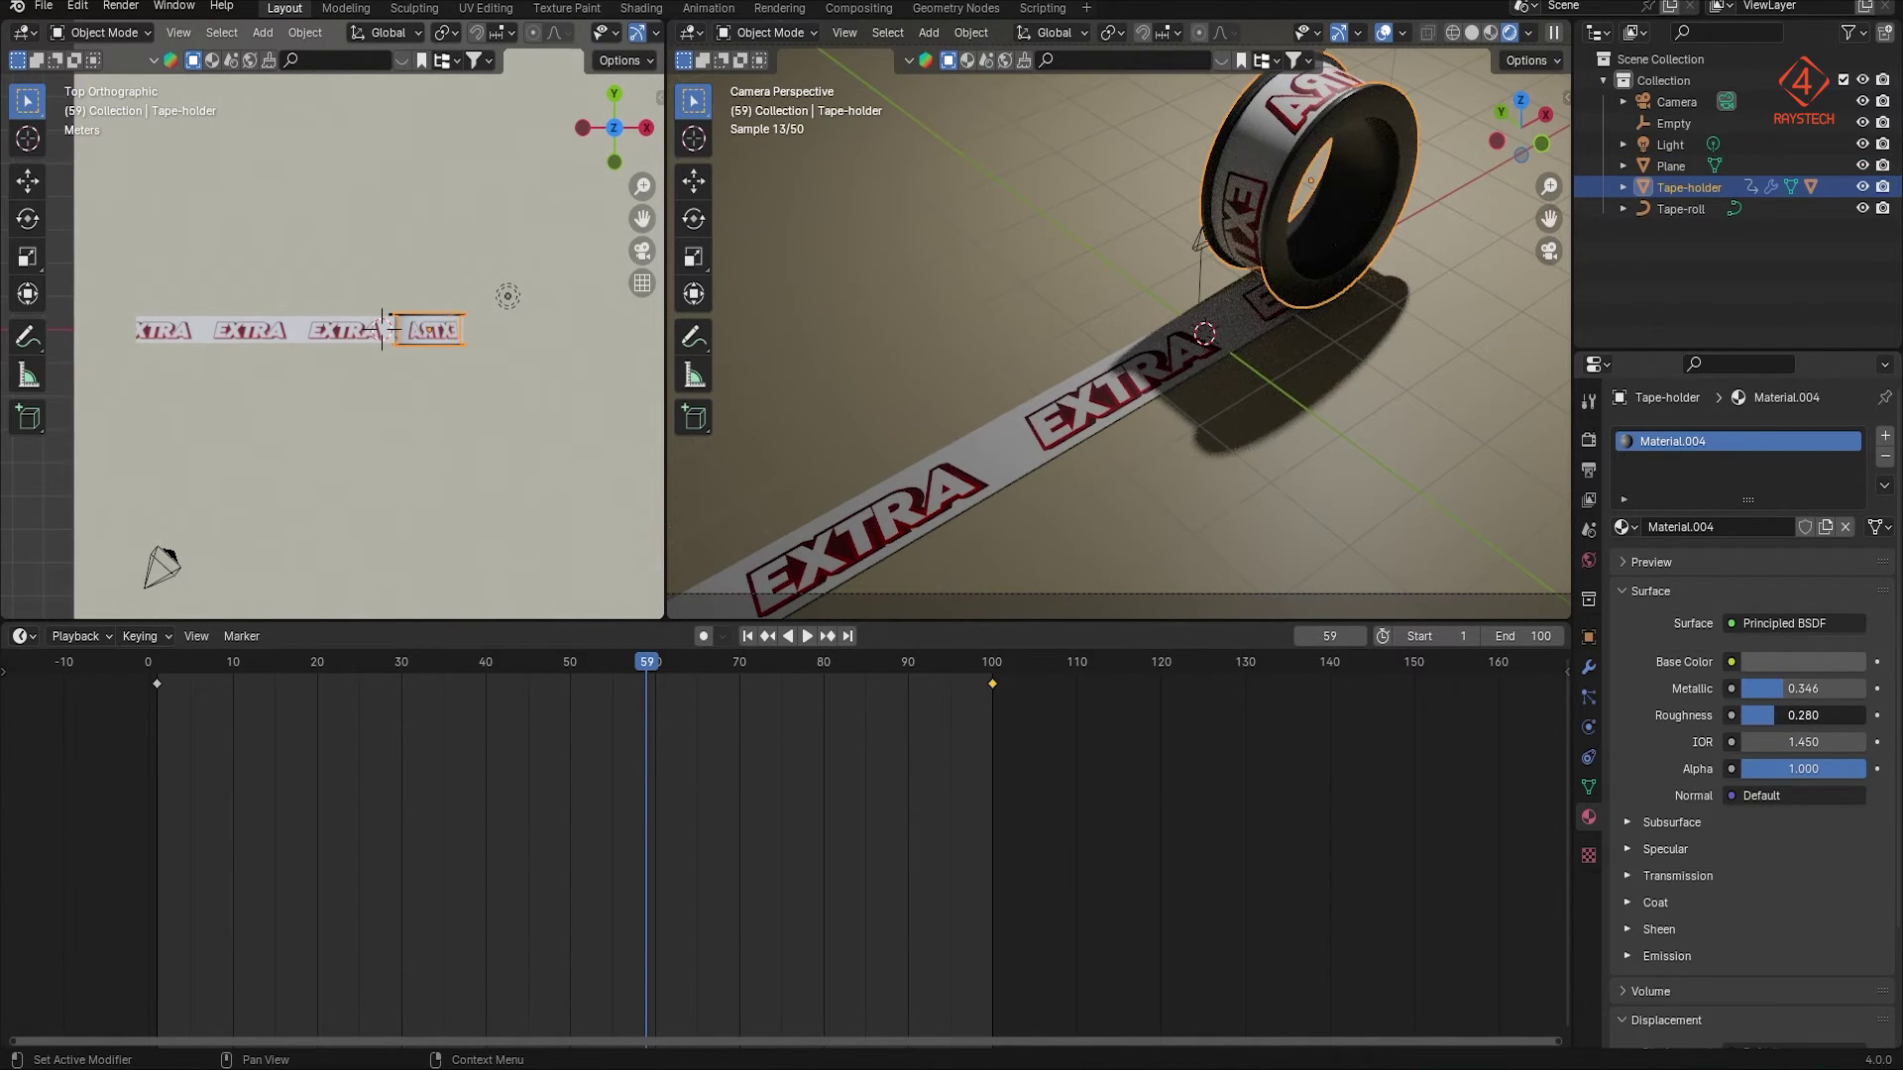
pyautogui.moveTo(1784, 715); pyautogui.dragTo(1764, 715)
pyautogui.hotkey('ctrl', 's')
pyautogui.click(1037, 438)
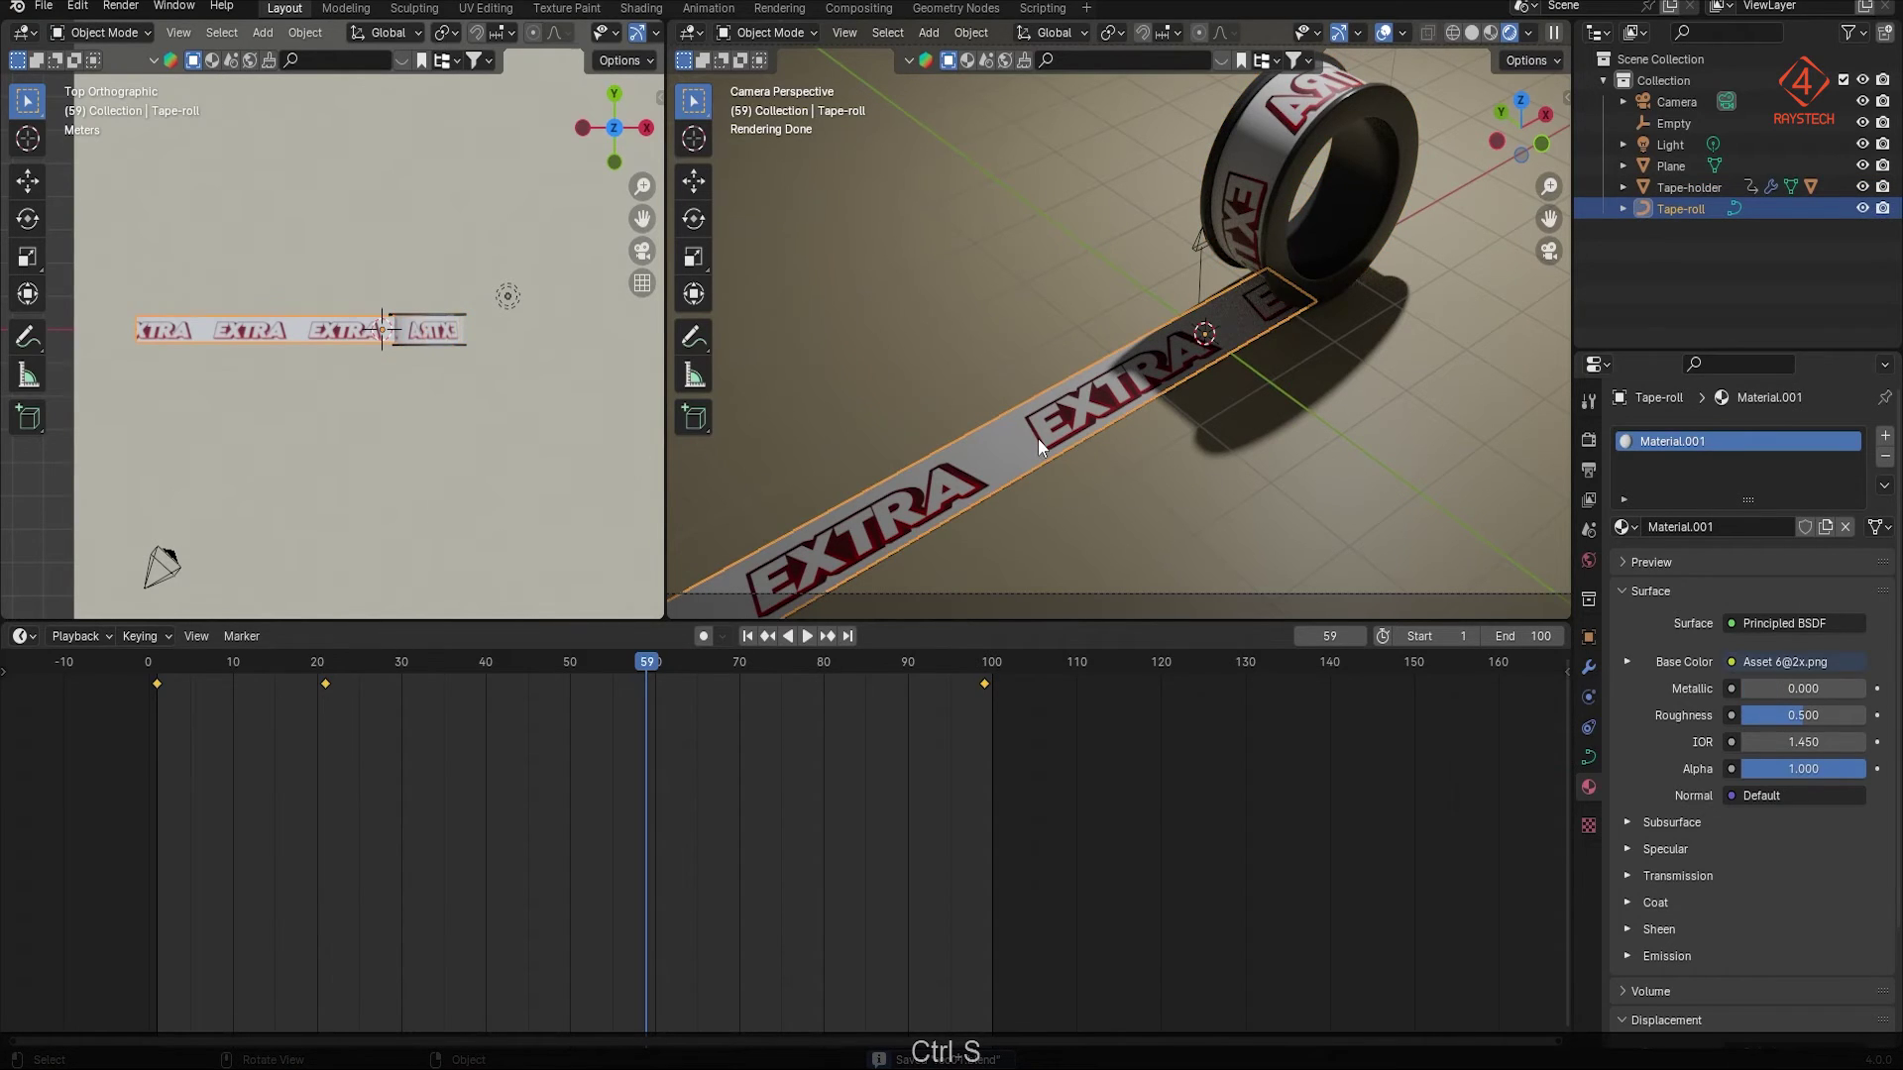
pyautogui.moveTo(1798, 715); pyautogui.dragTo(1758, 714)
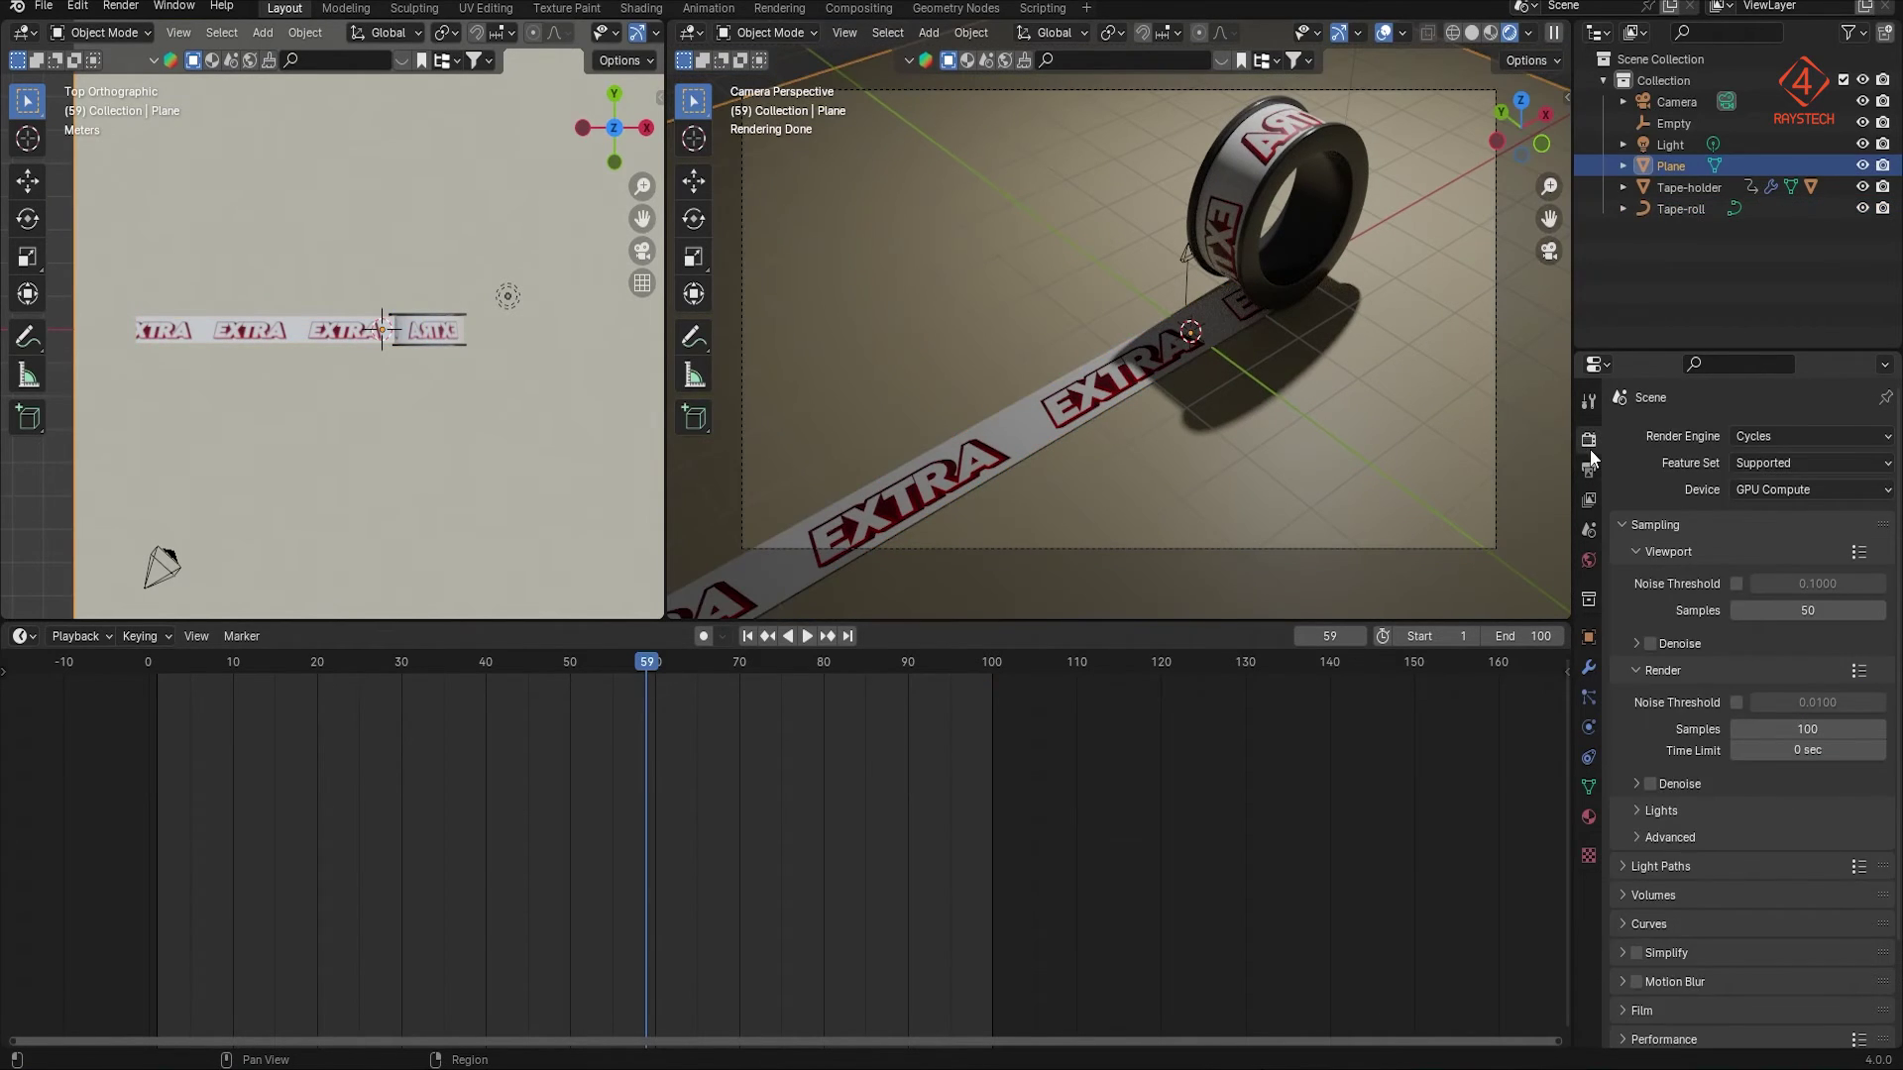
# Step: Enable Render Region, pan the camera view down, and preview frames 59 to 72
pyautogui.click(1589, 469)
pyautogui.click(1736, 583)
pyautogui.click(1586, 400)
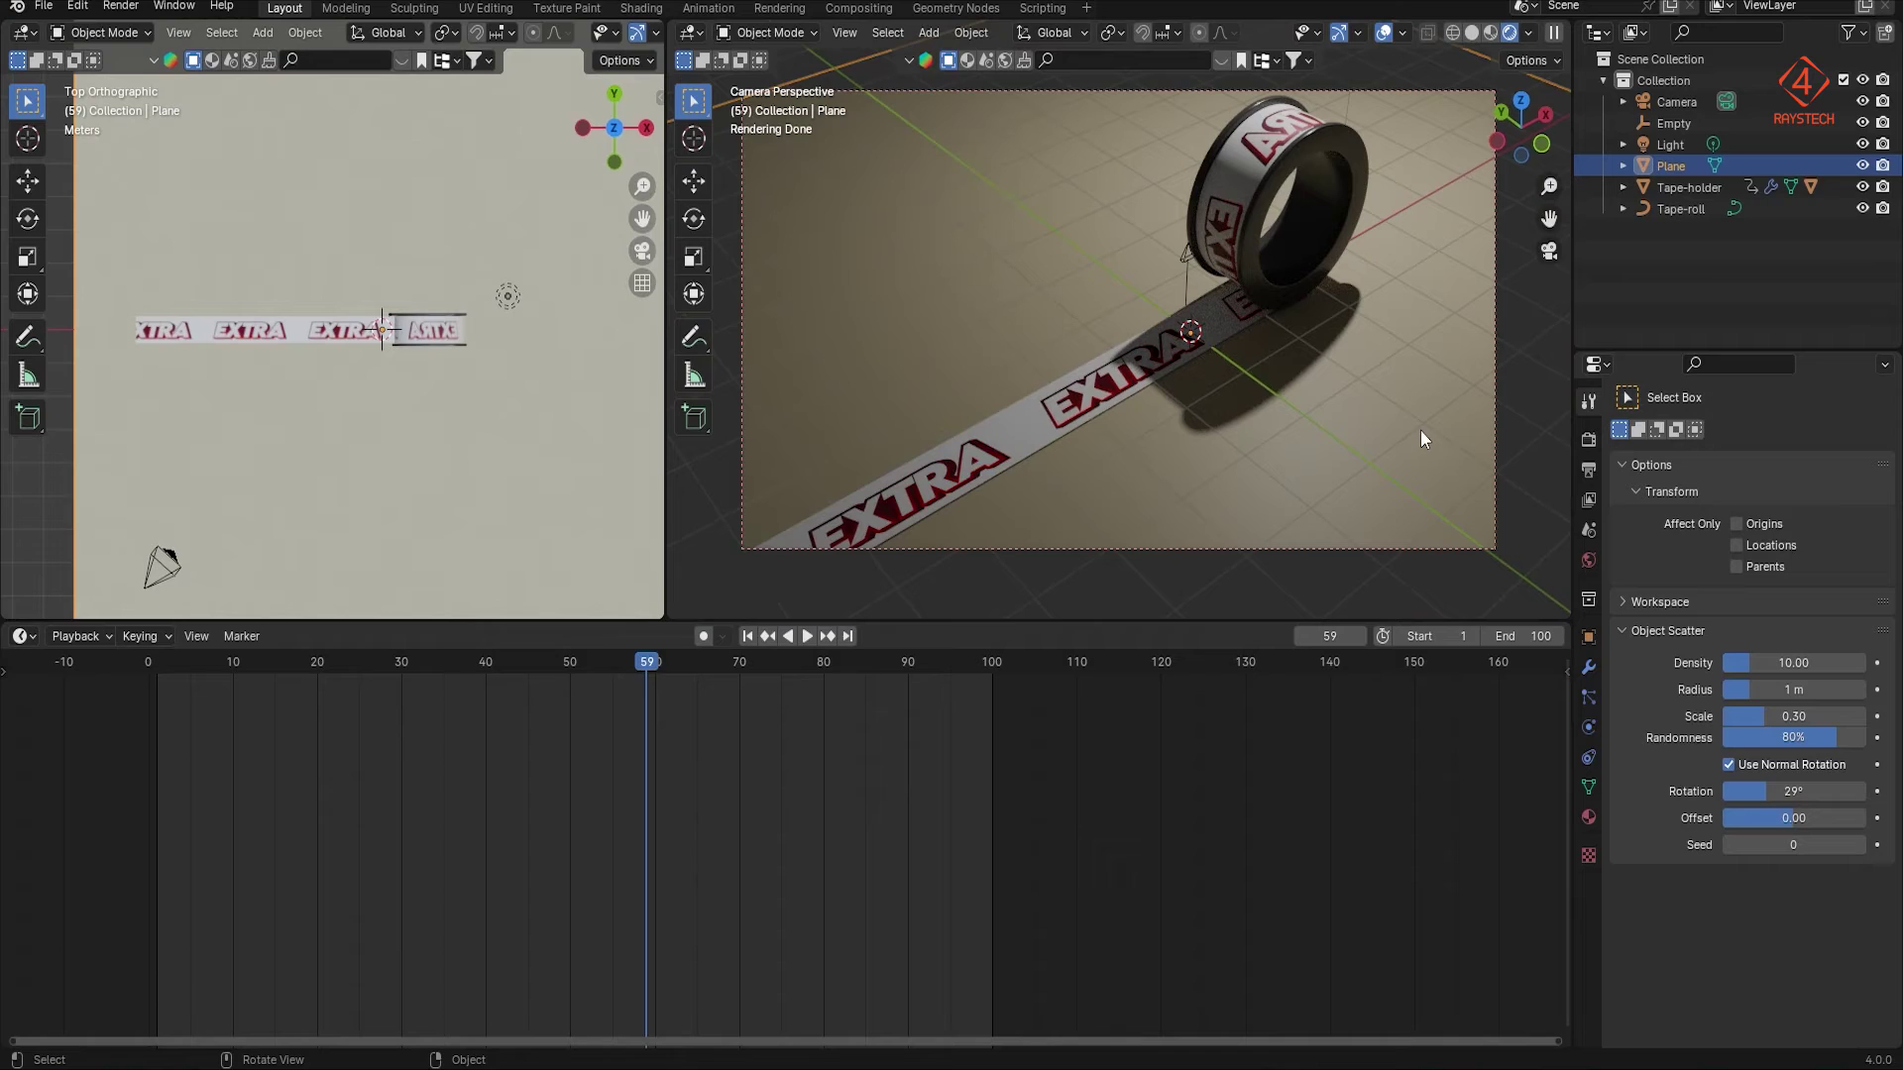
pyautogui.keyDown('shift'); pyautogui.moveTo(1352, 361); pyautogui.dragTo(1347, 408, button='middle'); pyautogui.keyUp('shift')
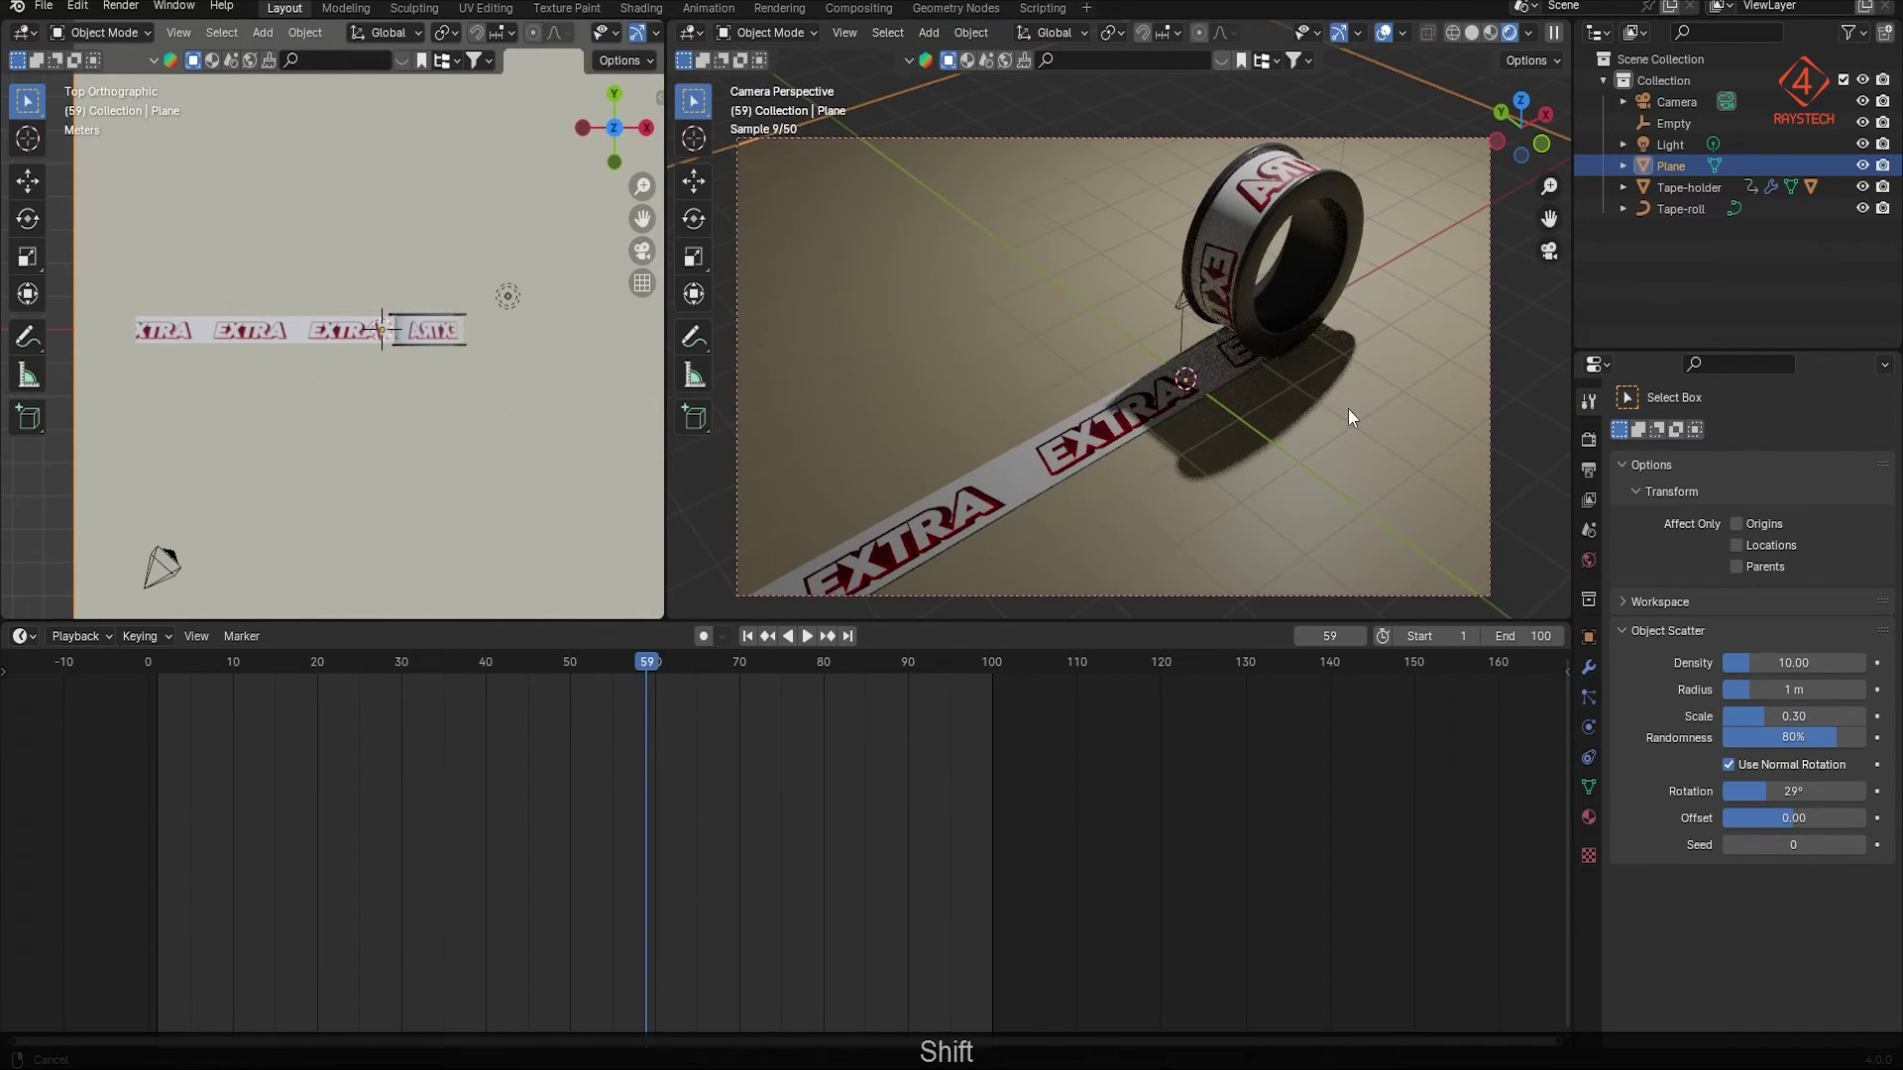
pyautogui.moveTo(169, 668); pyautogui.dragTo(570, 666)
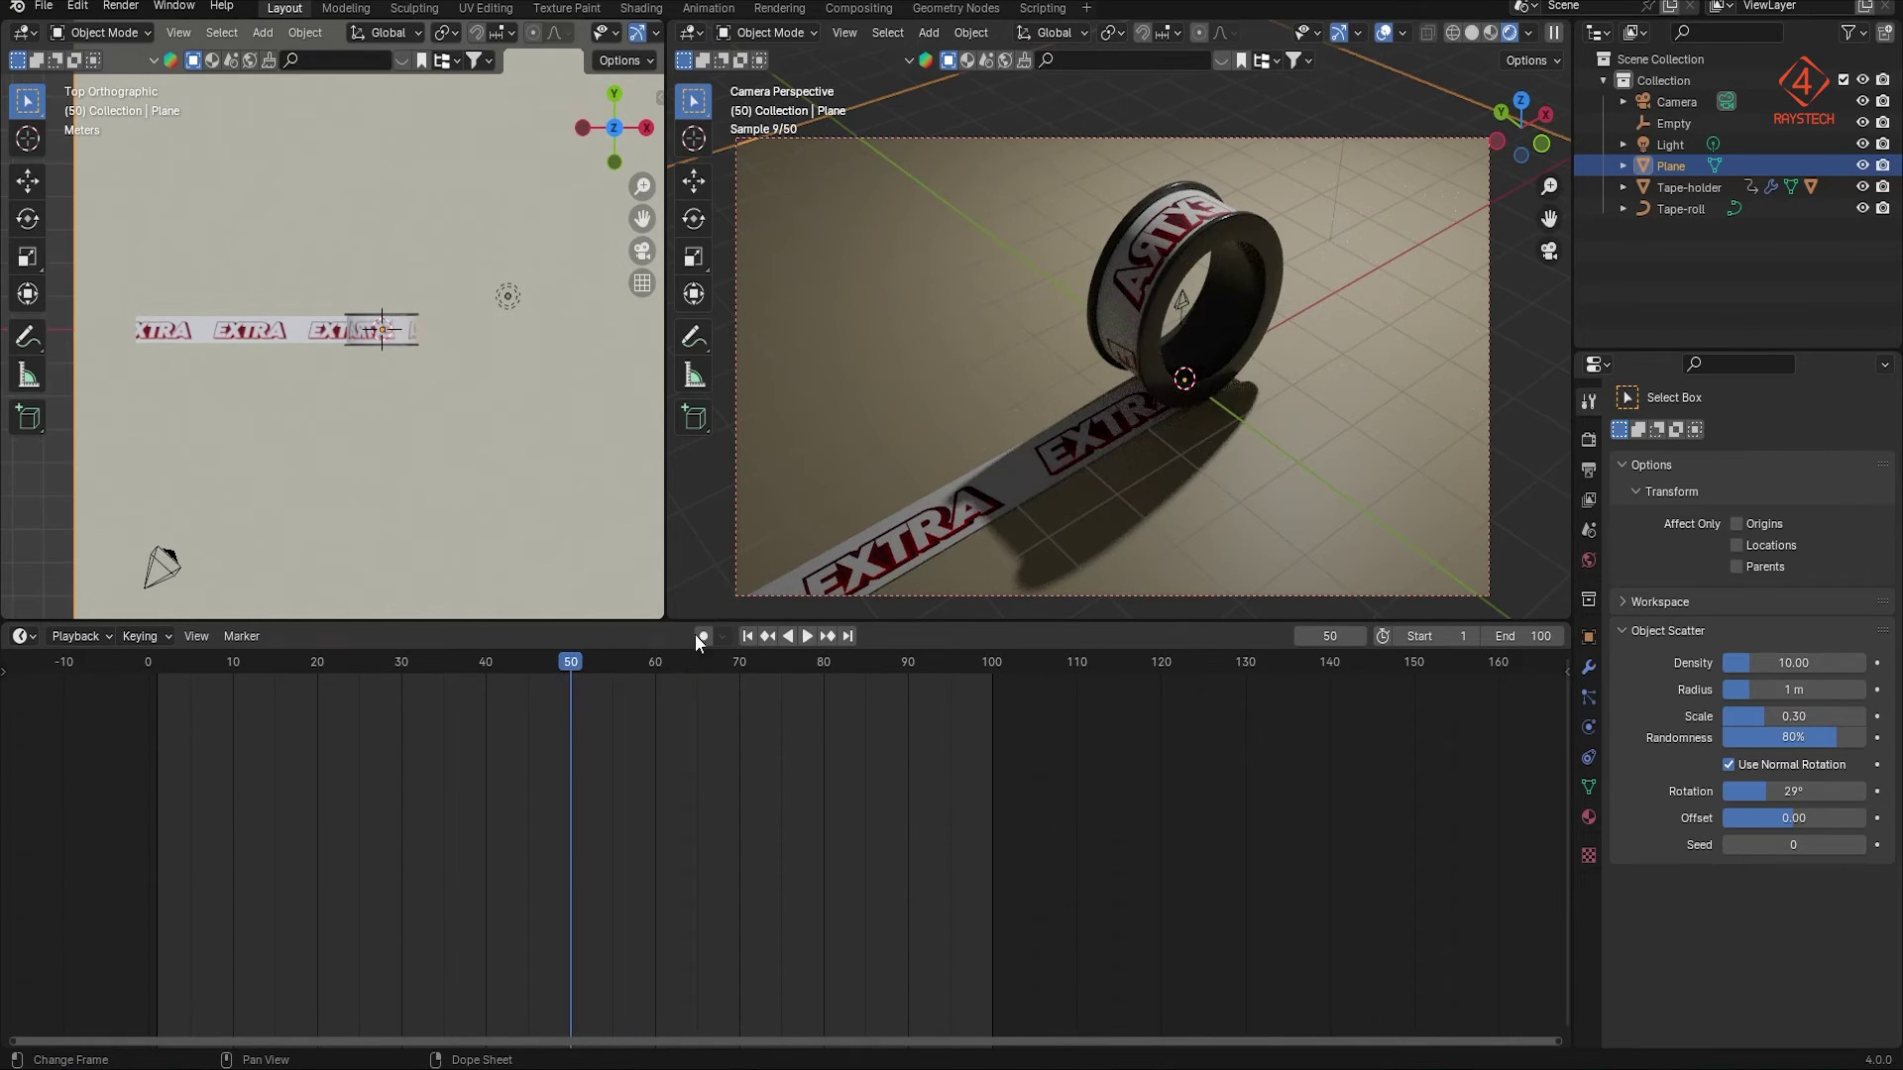
# Step: Hide the Light in the Outliner
pyautogui.click(1862, 143)
pyautogui.click(1862, 143)
pyautogui.click(1864, 145)
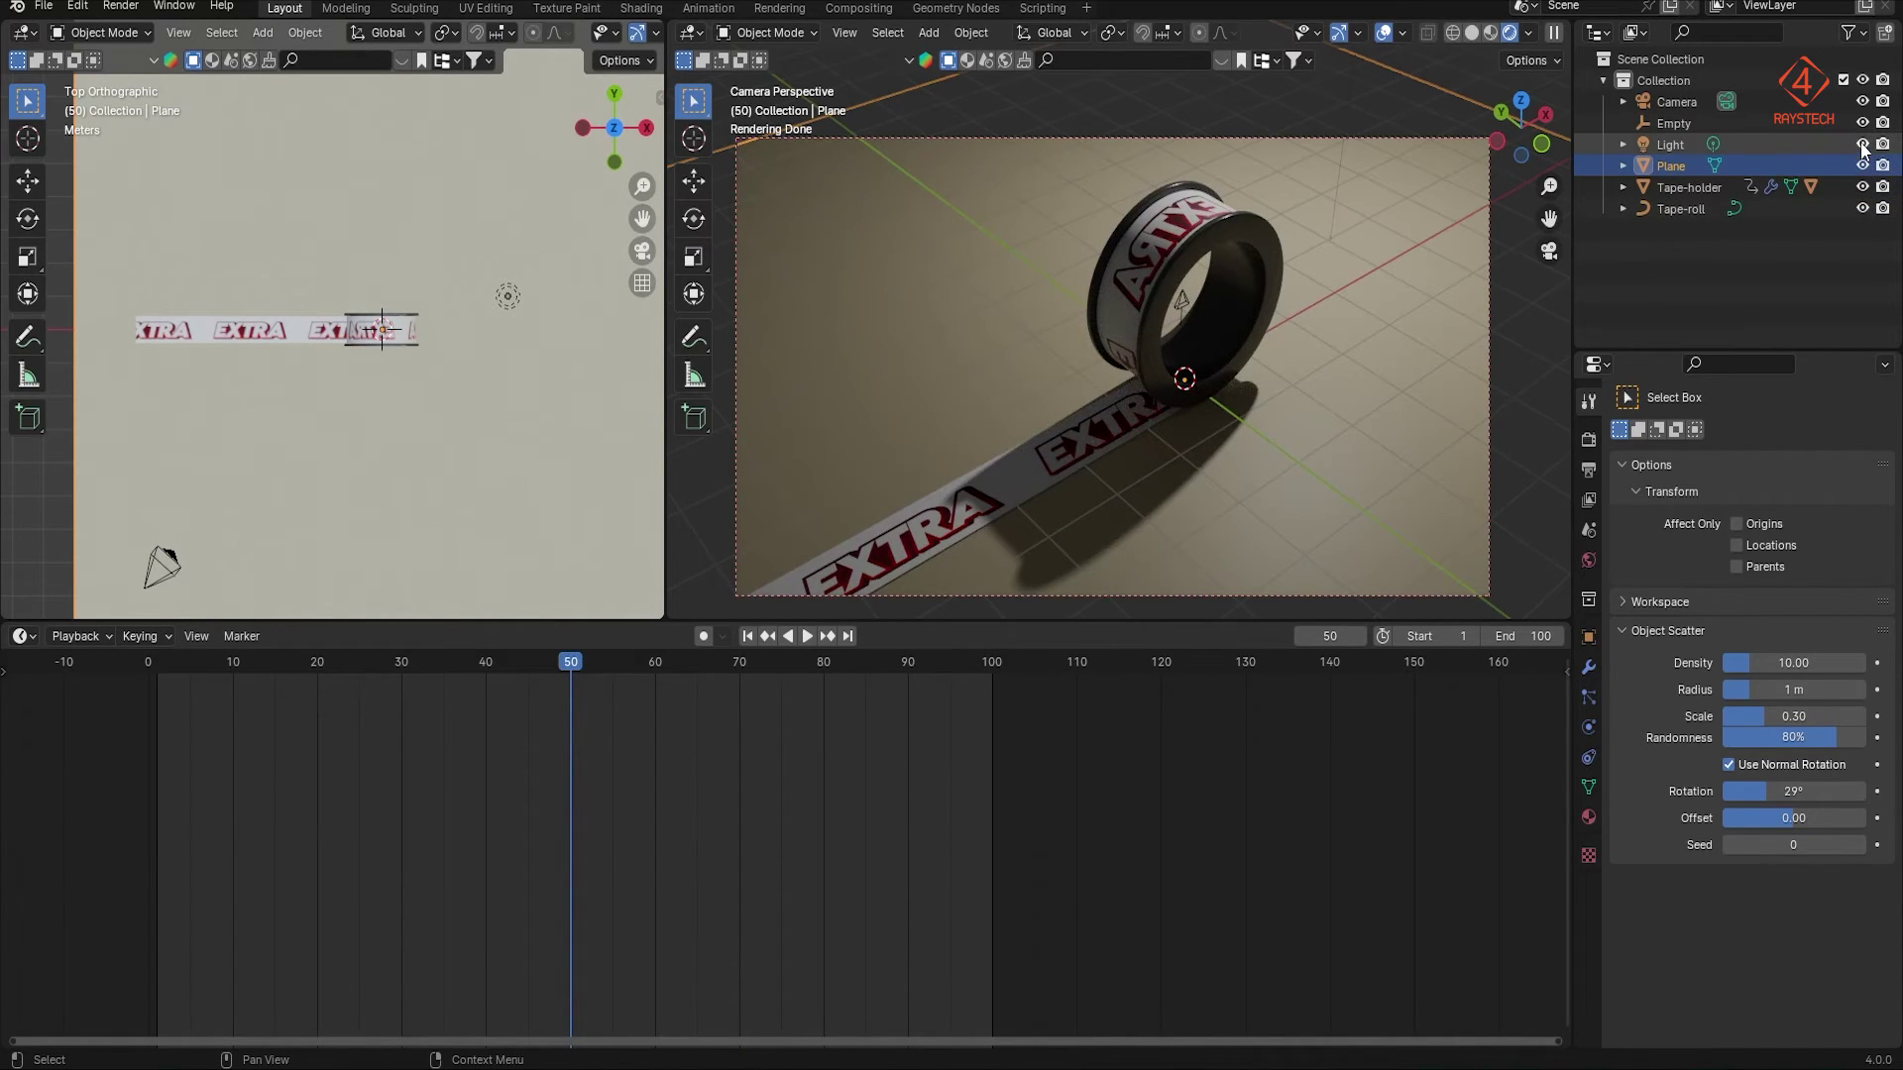
# Step: Light the world with an Environment Texture using christmas_photo_studio_02_4k.hdr, then scrub to preview
pyautogui.click(1590, 567)
pyautogui.click(1730, 571)
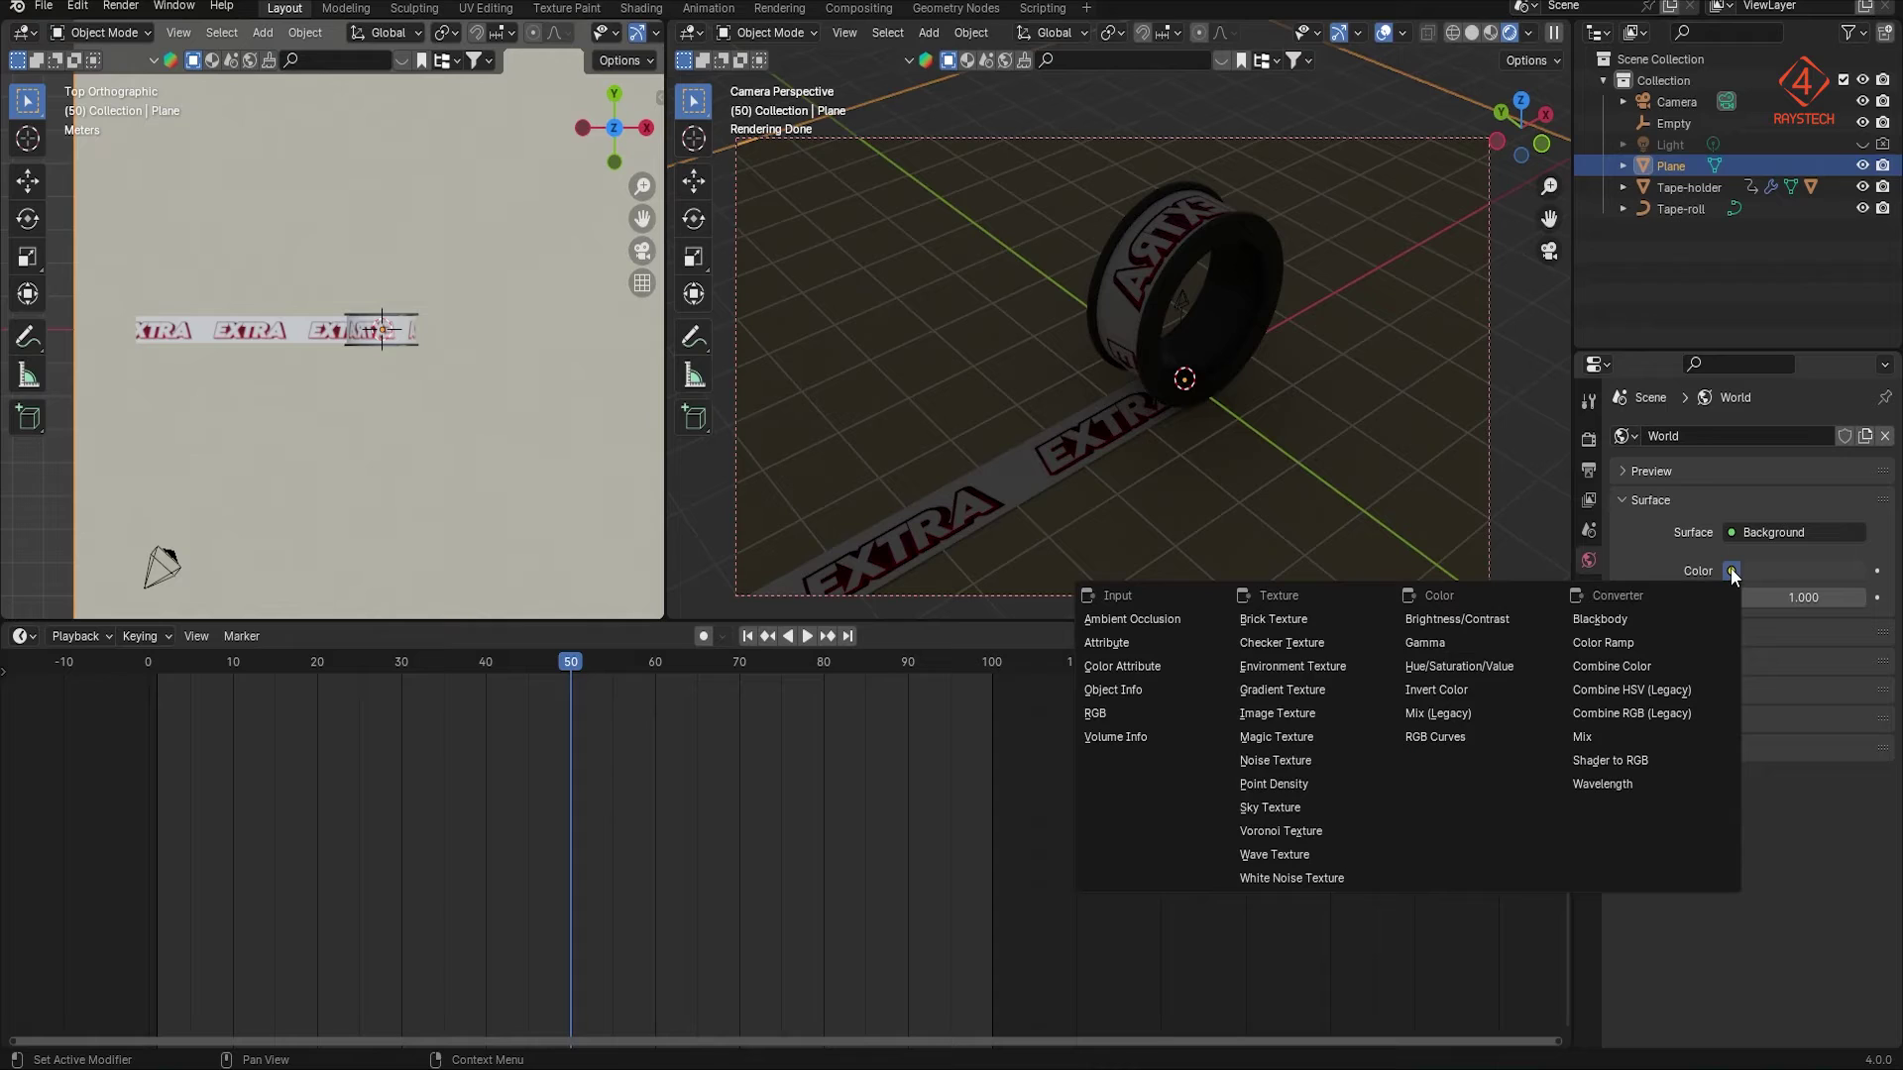
pyautogui.click(1287, 662)
pyautogui.click(1811, 599)
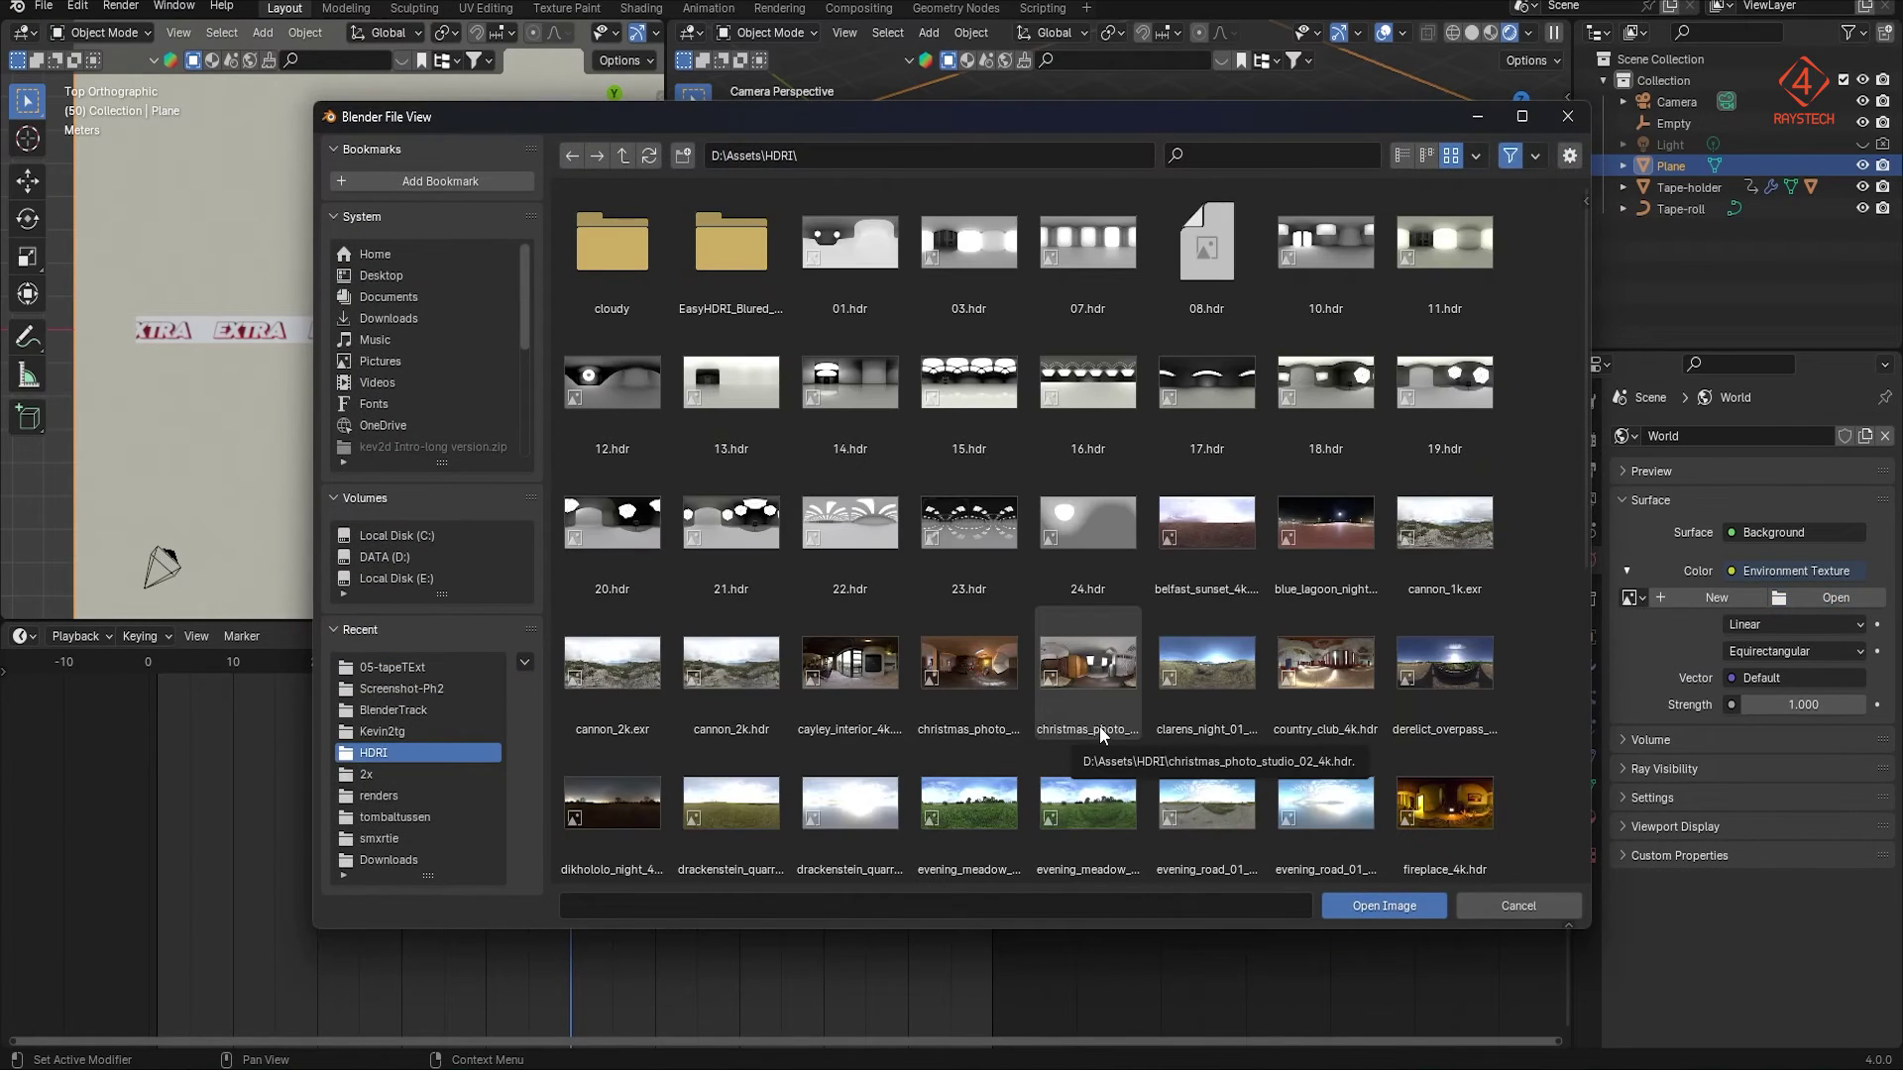
pyautogui.click(1098, 727)
pyautogui.click(1390, 905)
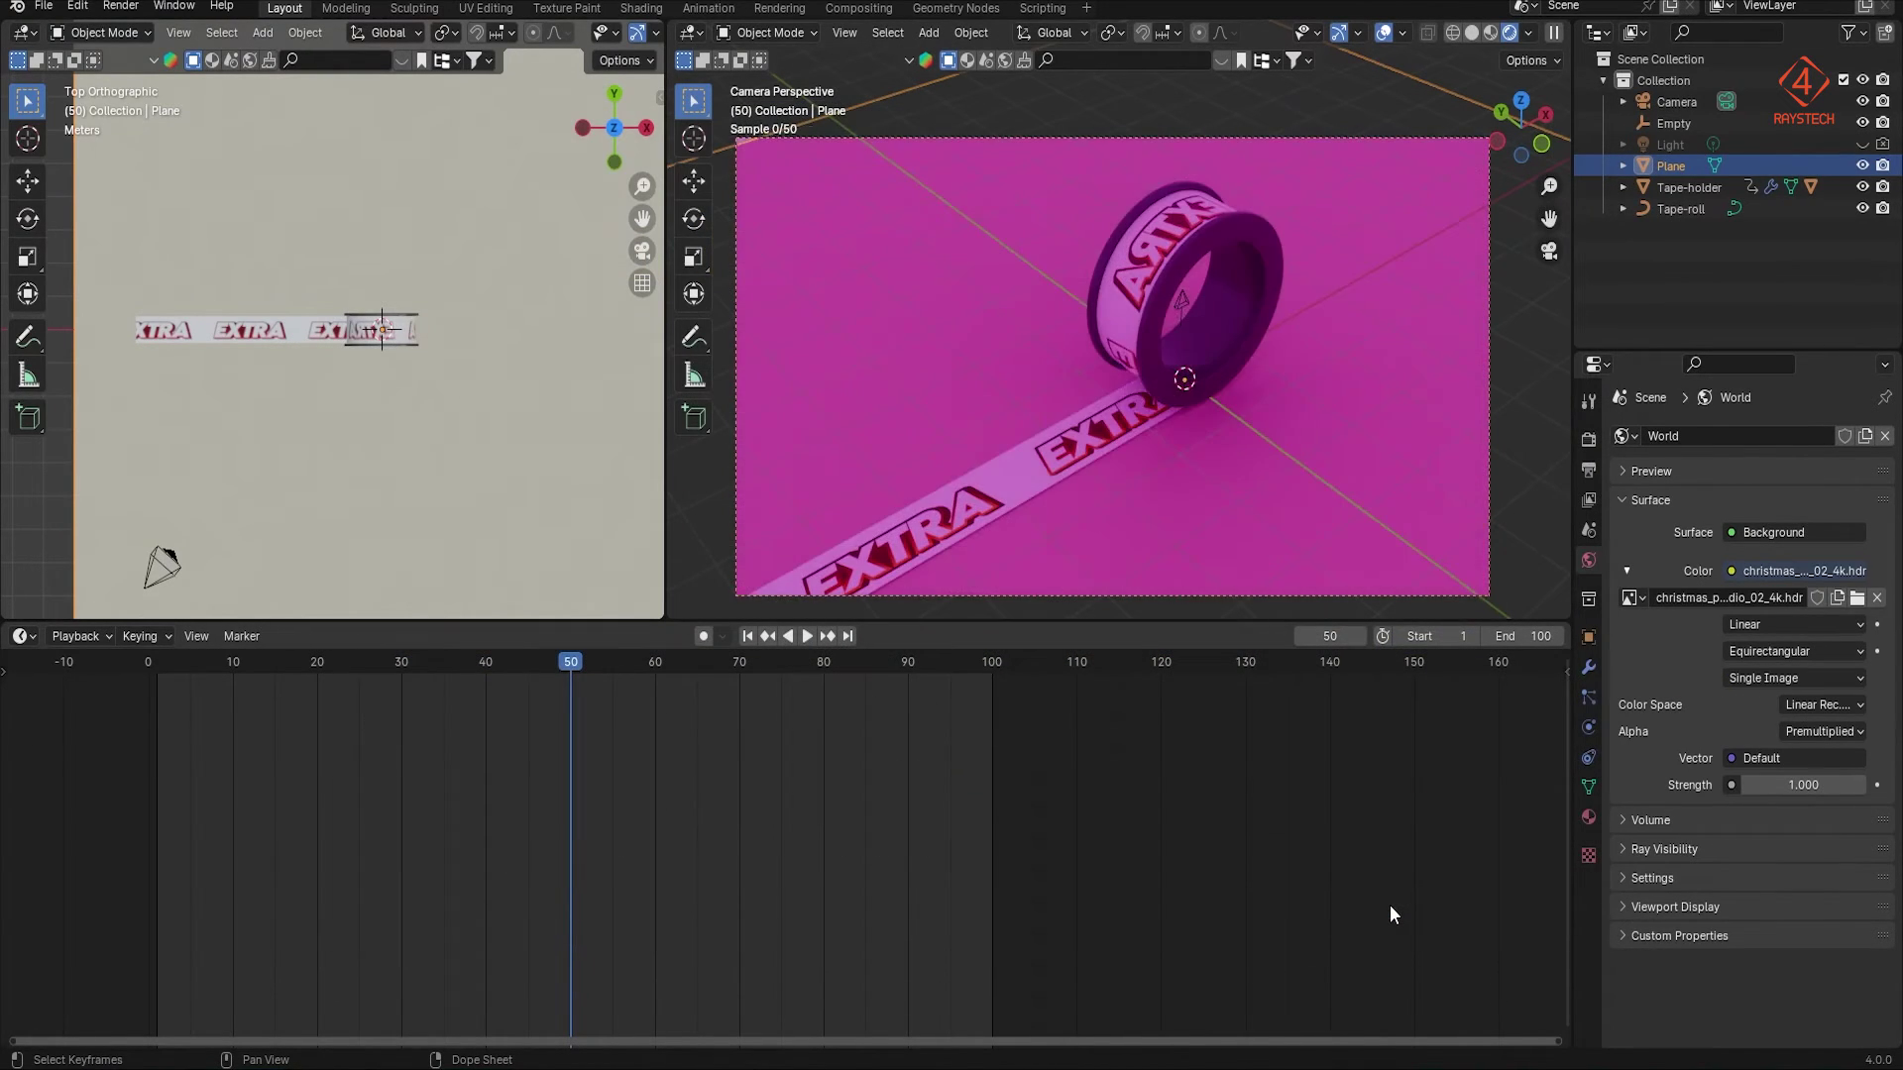
pyautogui.moveTo(682, 662); pyautogui.dragTo(573, 656)
# Step: Duplicate Tape-roll with its Empty and move the copy -1.927 m along Y
pyautogui.hotkey('ctrl', 'z')
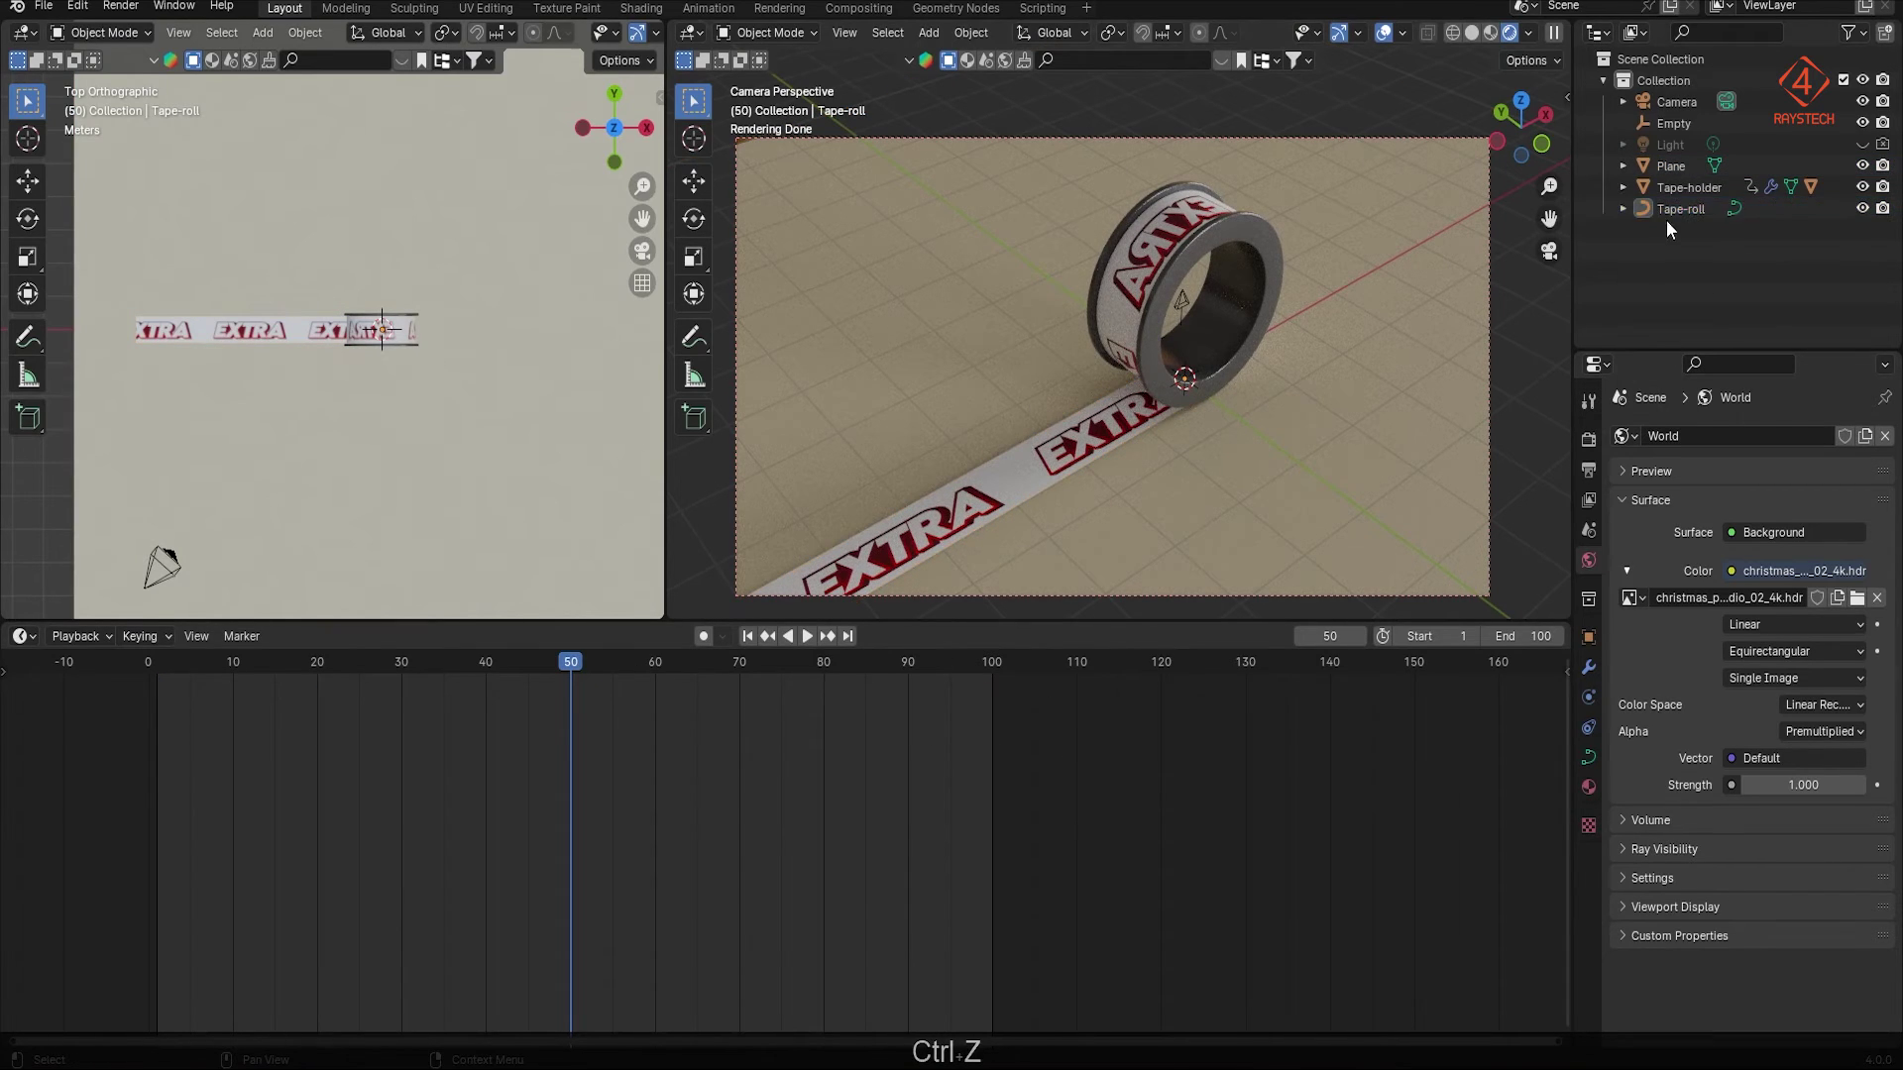
pyautogui.rightClick(1681, 210)
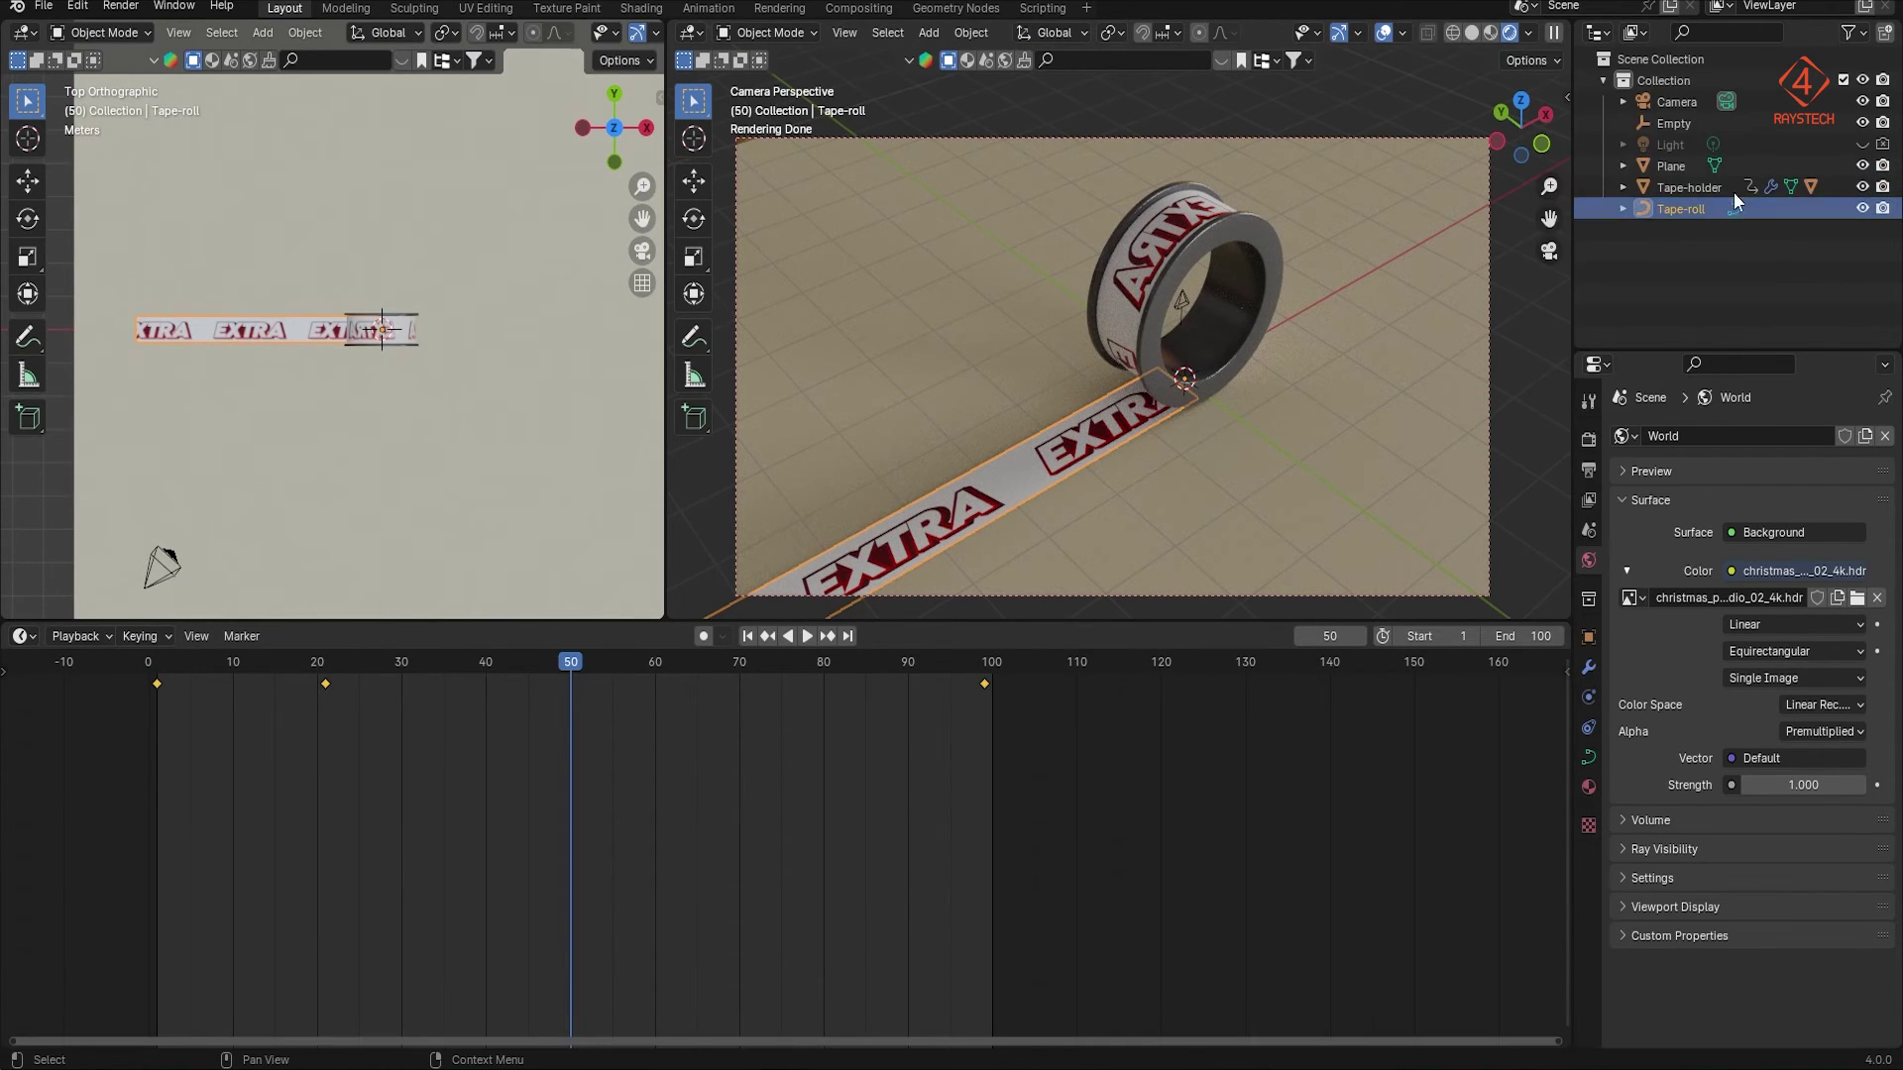
pyautogui.keyDown('ctrl'); pyautogui.click(1686, 122); pyautogui.keyUp('ctrl')
pyautogui.hotkey('ctrl', 'shift', 'd')
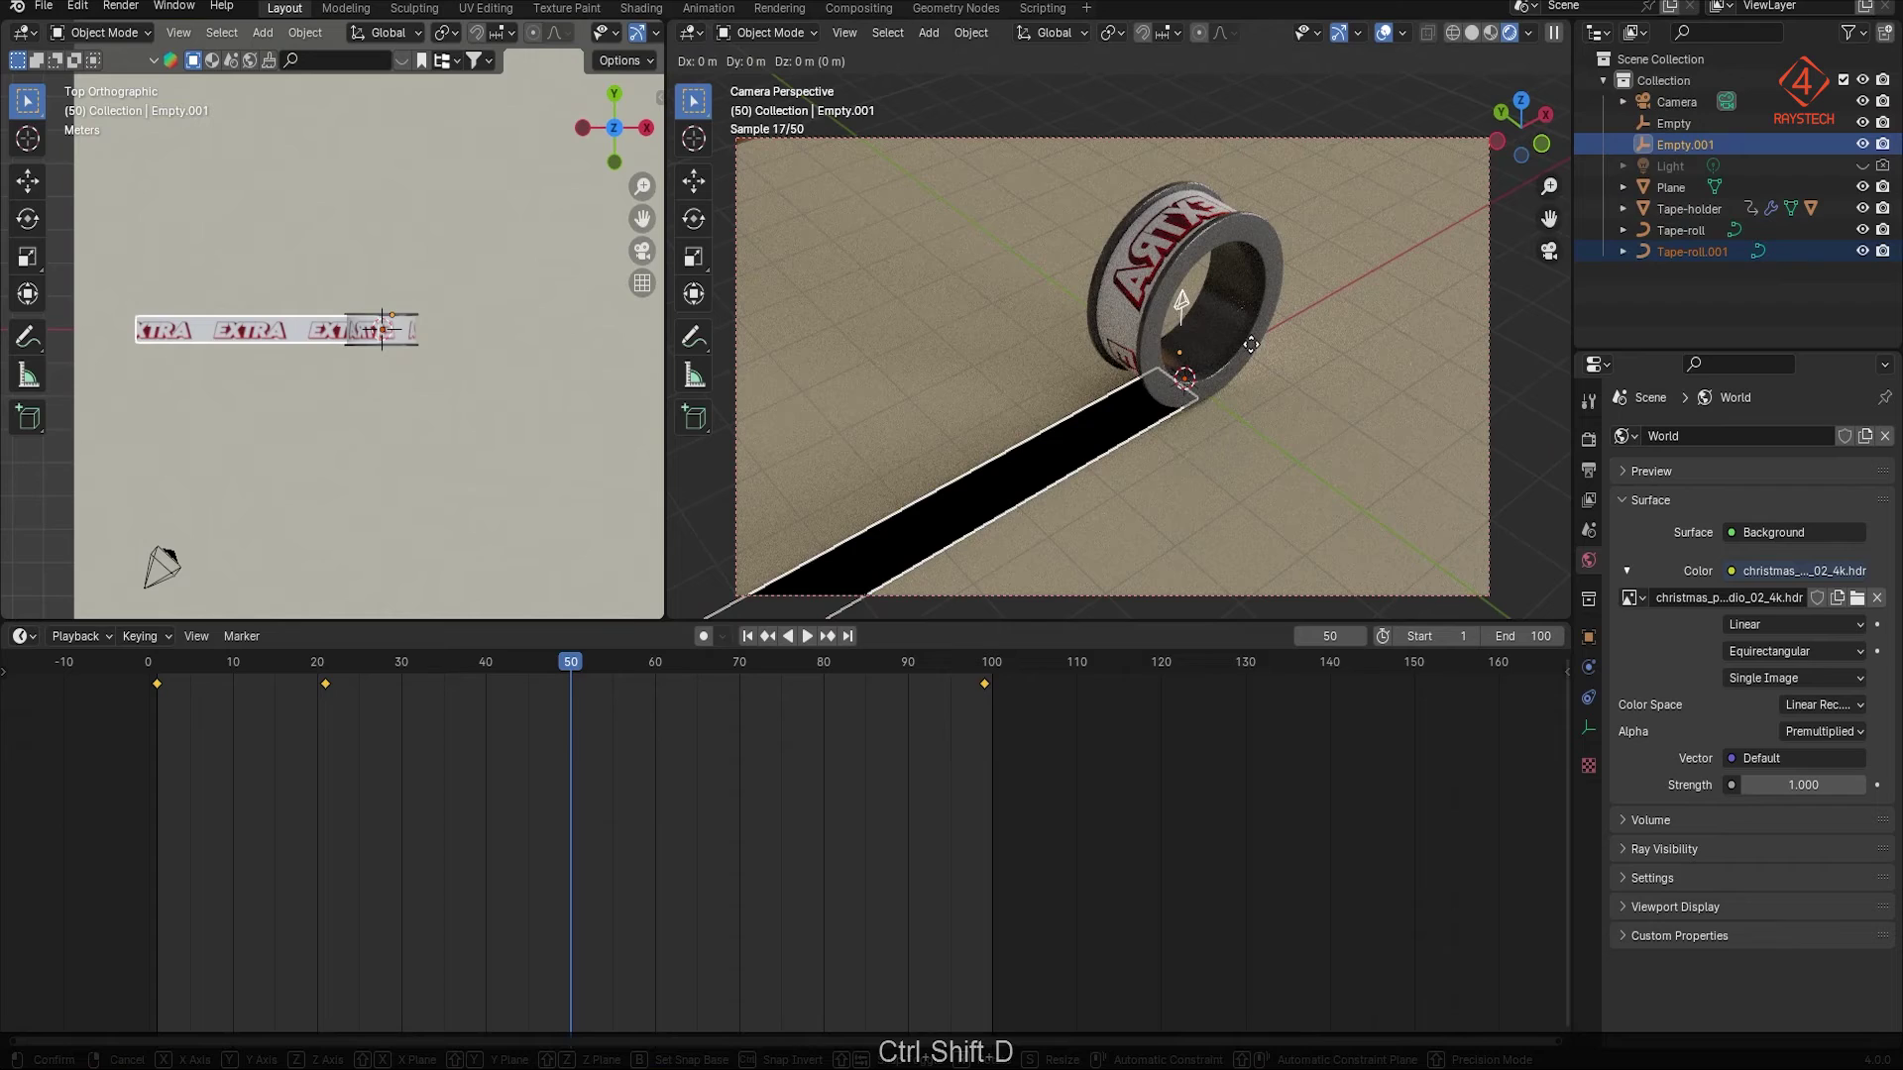
pyautogui.press('y')
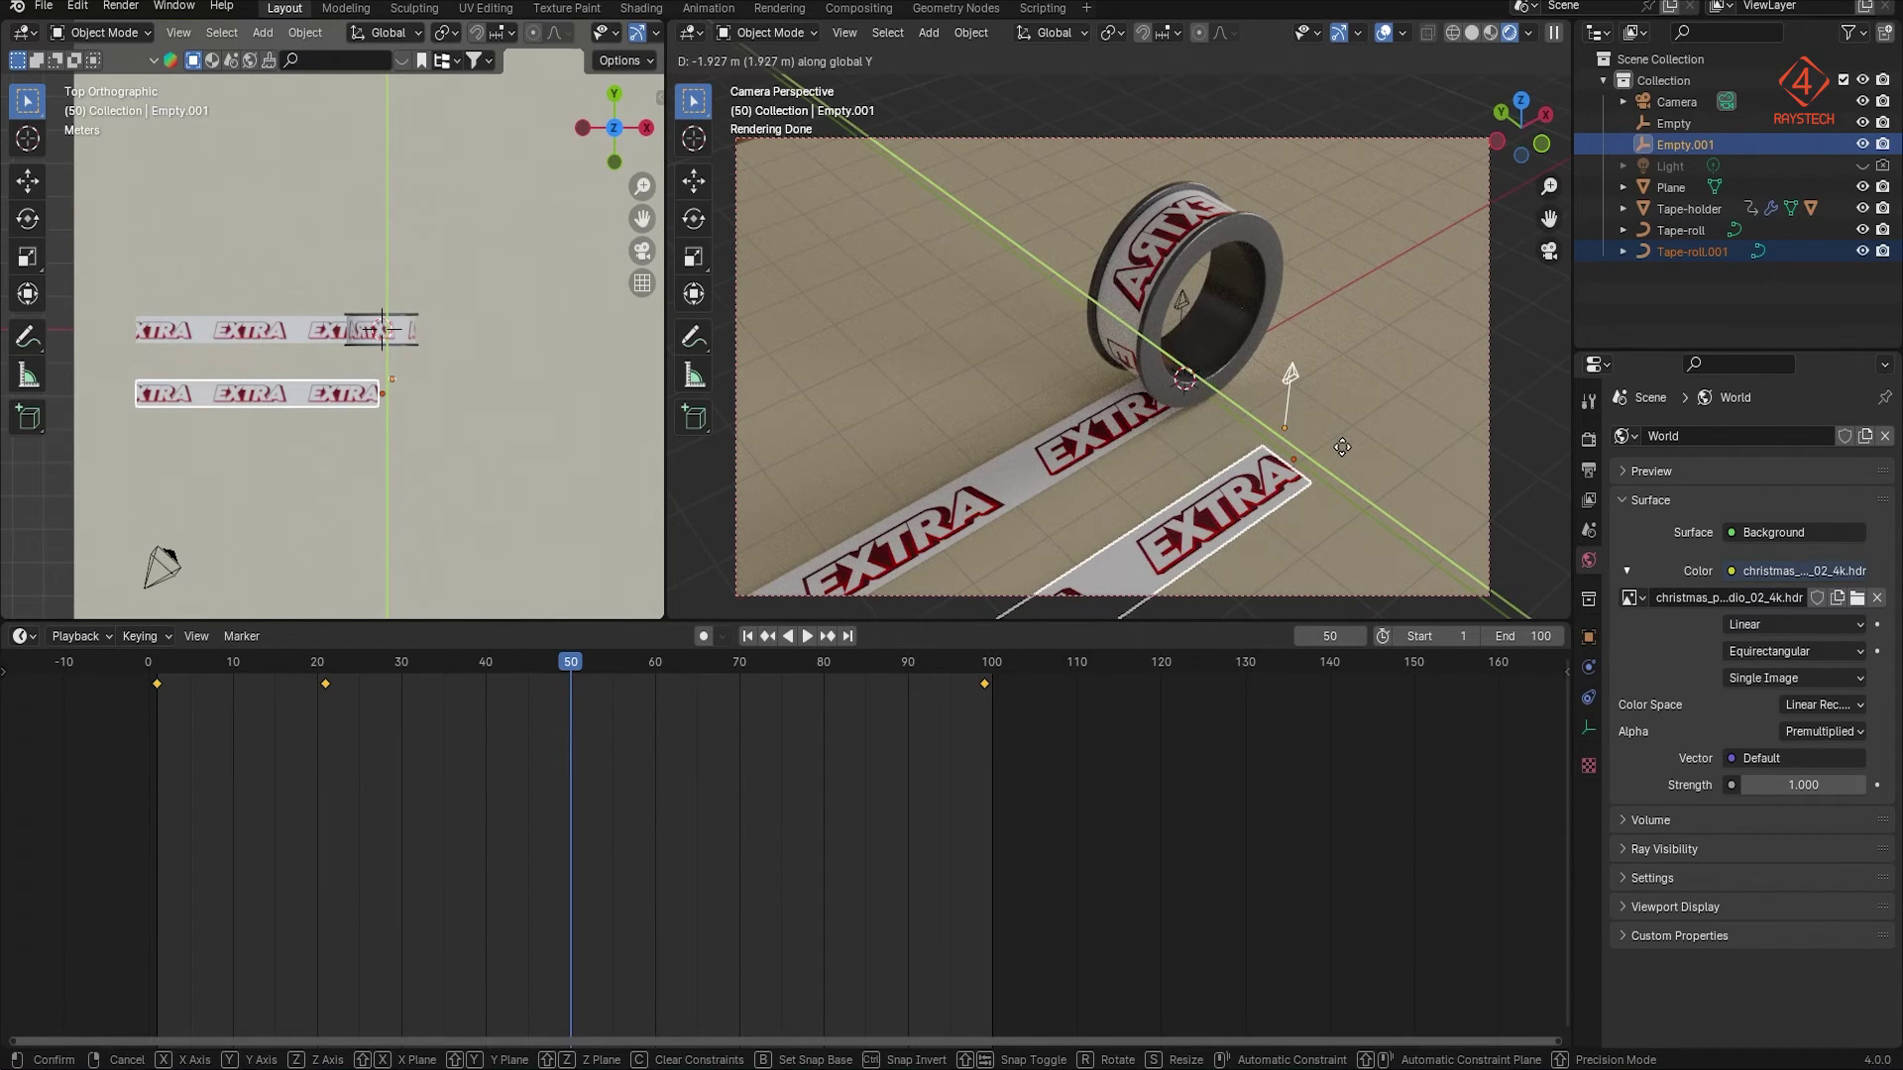
pyautogui.click(1342, 446)
# Step: Expand and select the copied Tape-roll.001 in the Outliner
pyautogui.click(1701, 313)
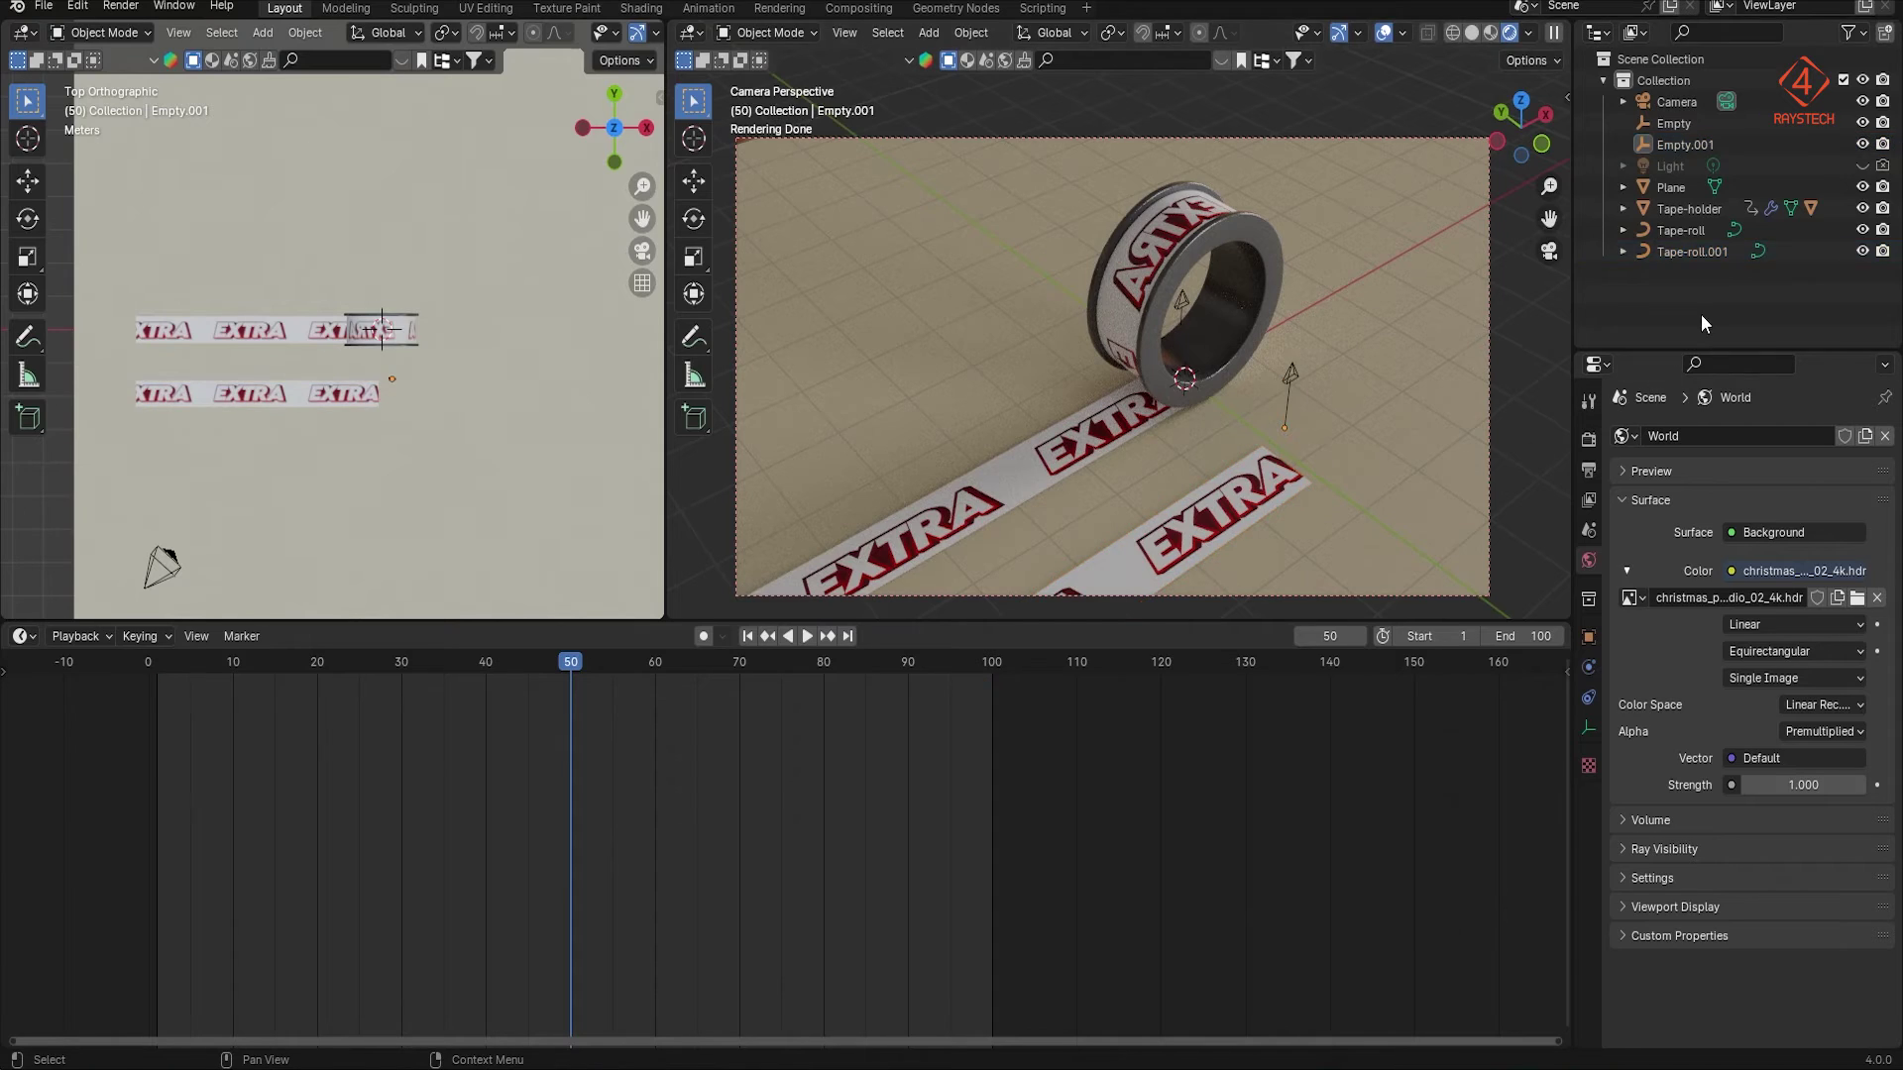
pyautogui.click(1624, 252)
pyautogui.click(1692, 251)
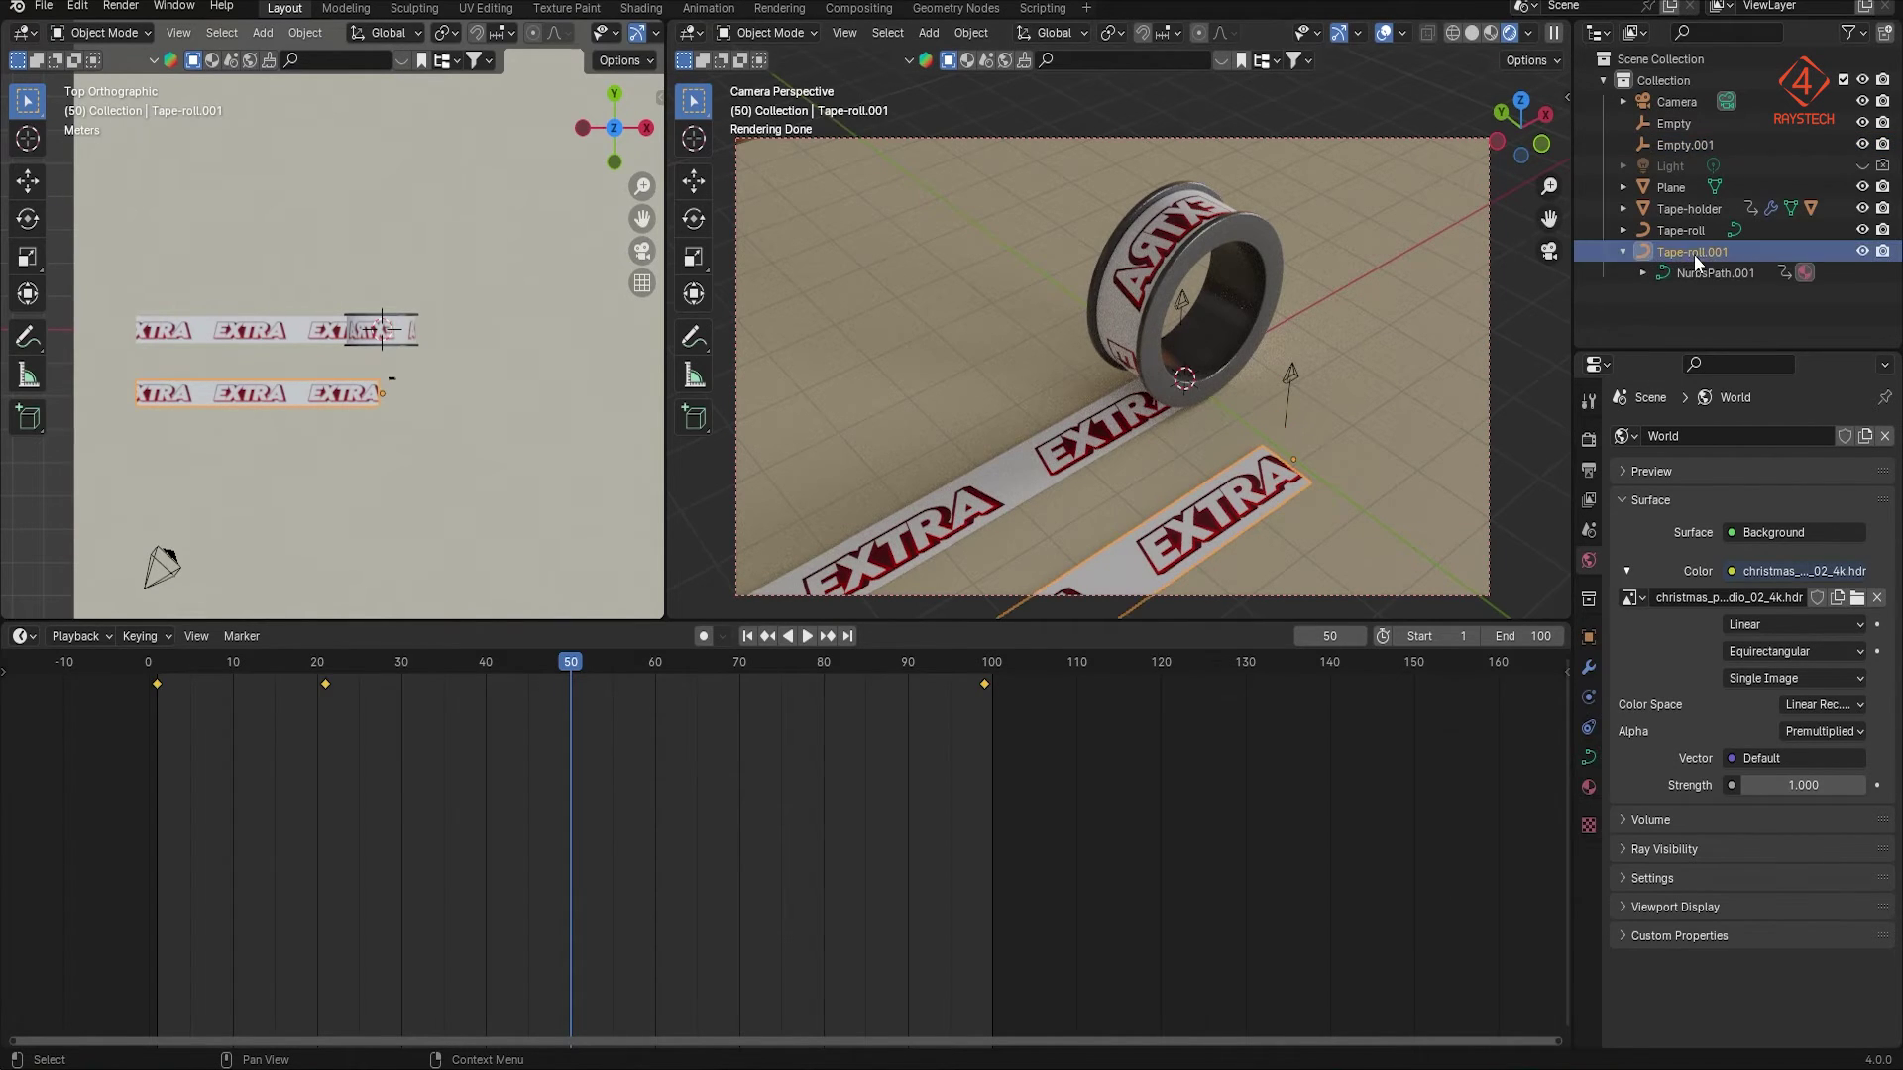
pyautogui.click(22, 636)
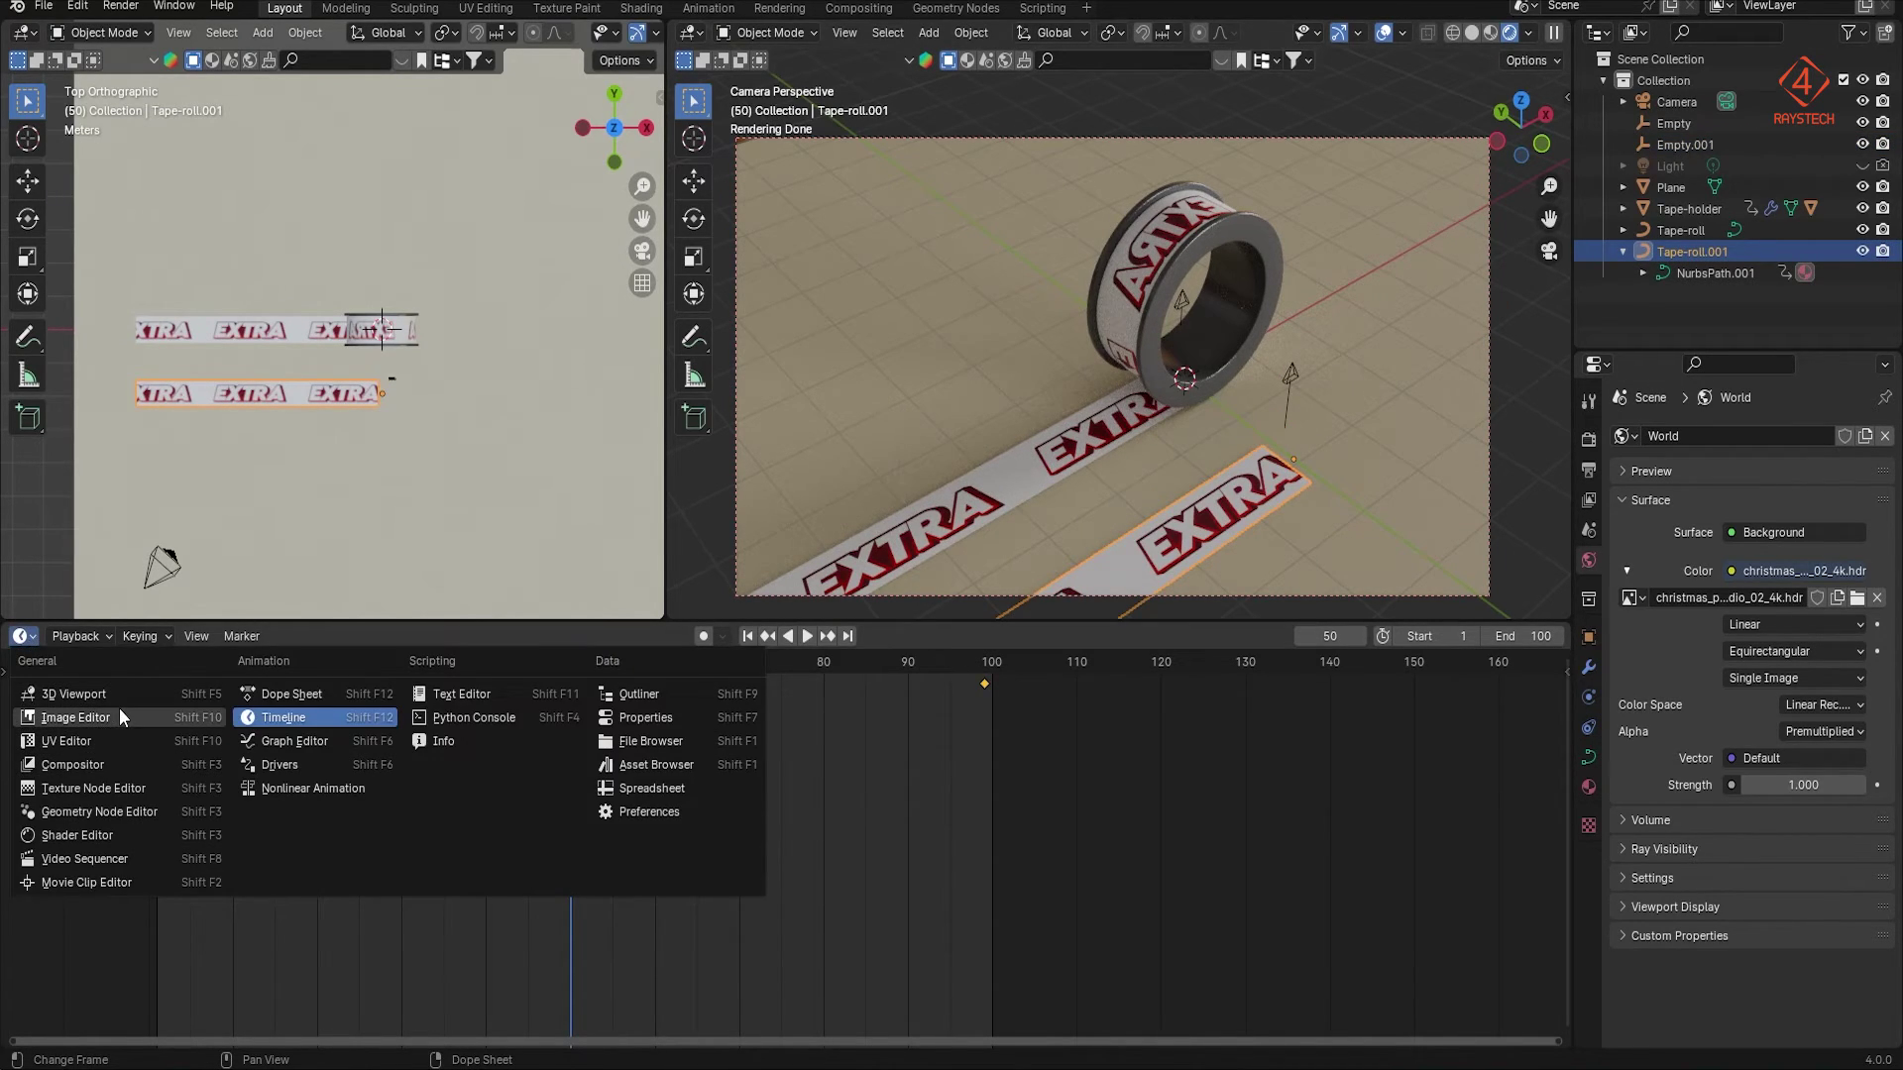
pyautogui.click(107, 835)
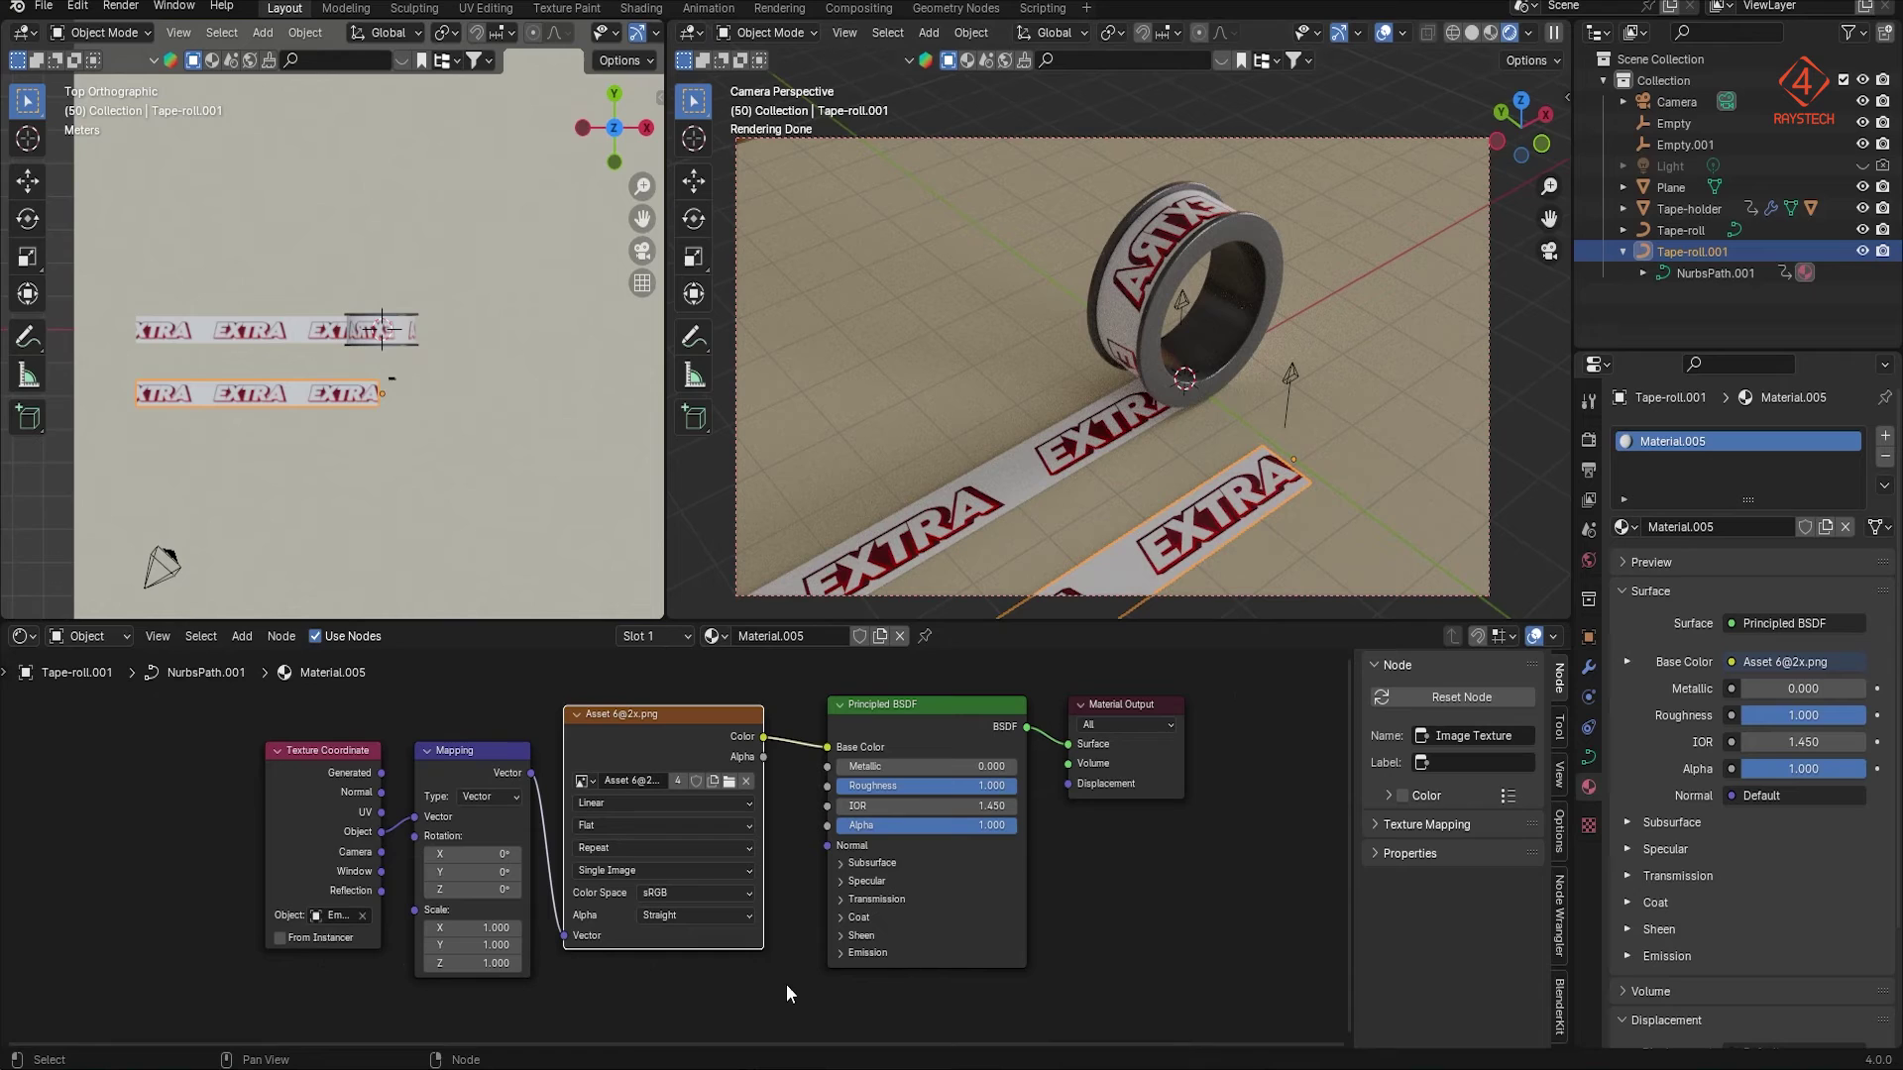
pyautogui.hotkey('alt', 'Tab')
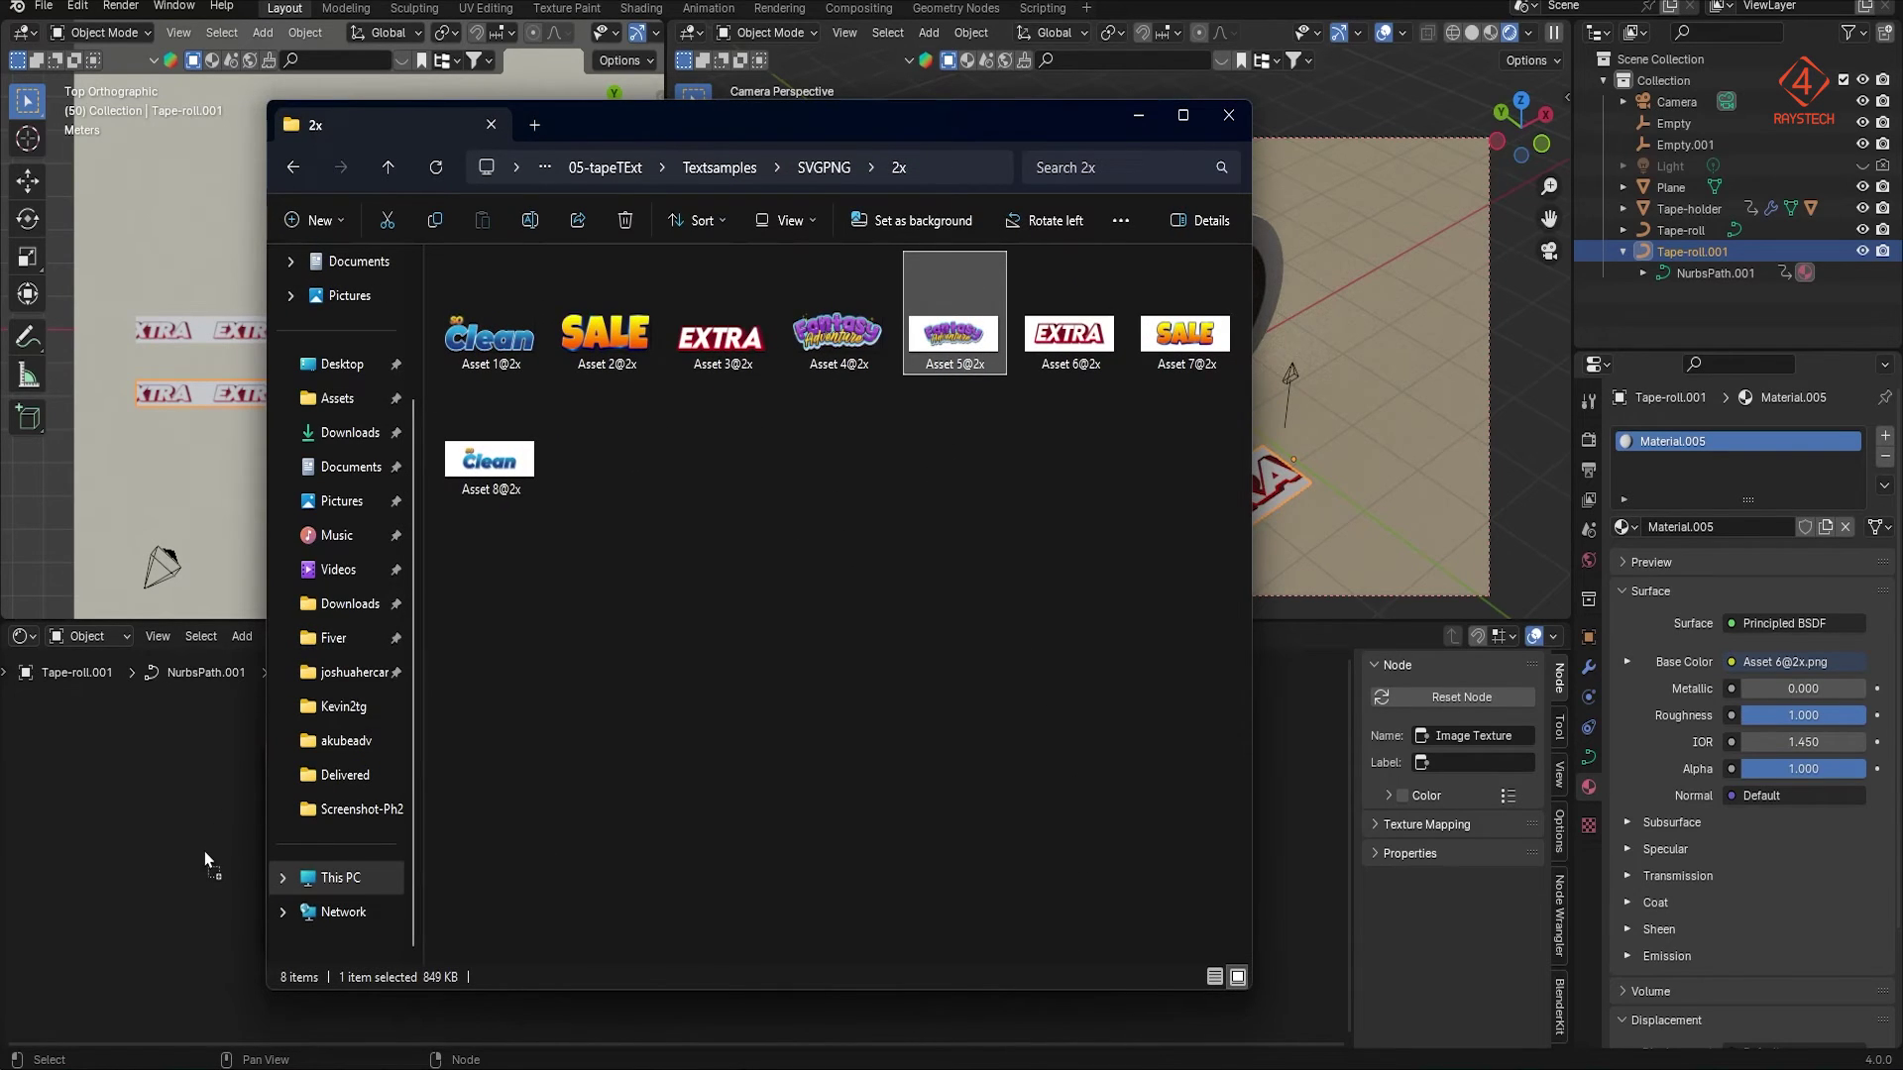
pyautogui.moveTo(205, 860); pyautogui.dragTo(954, 743)
pyautogui.click(1150, 123)
# Step: Wire Asset 5 into Principled BSDF and Mapping, delete the Asset 6 node, and tidy
pyautogui.moveTo(564, 936); pyautogui.dragTo(585, 942)
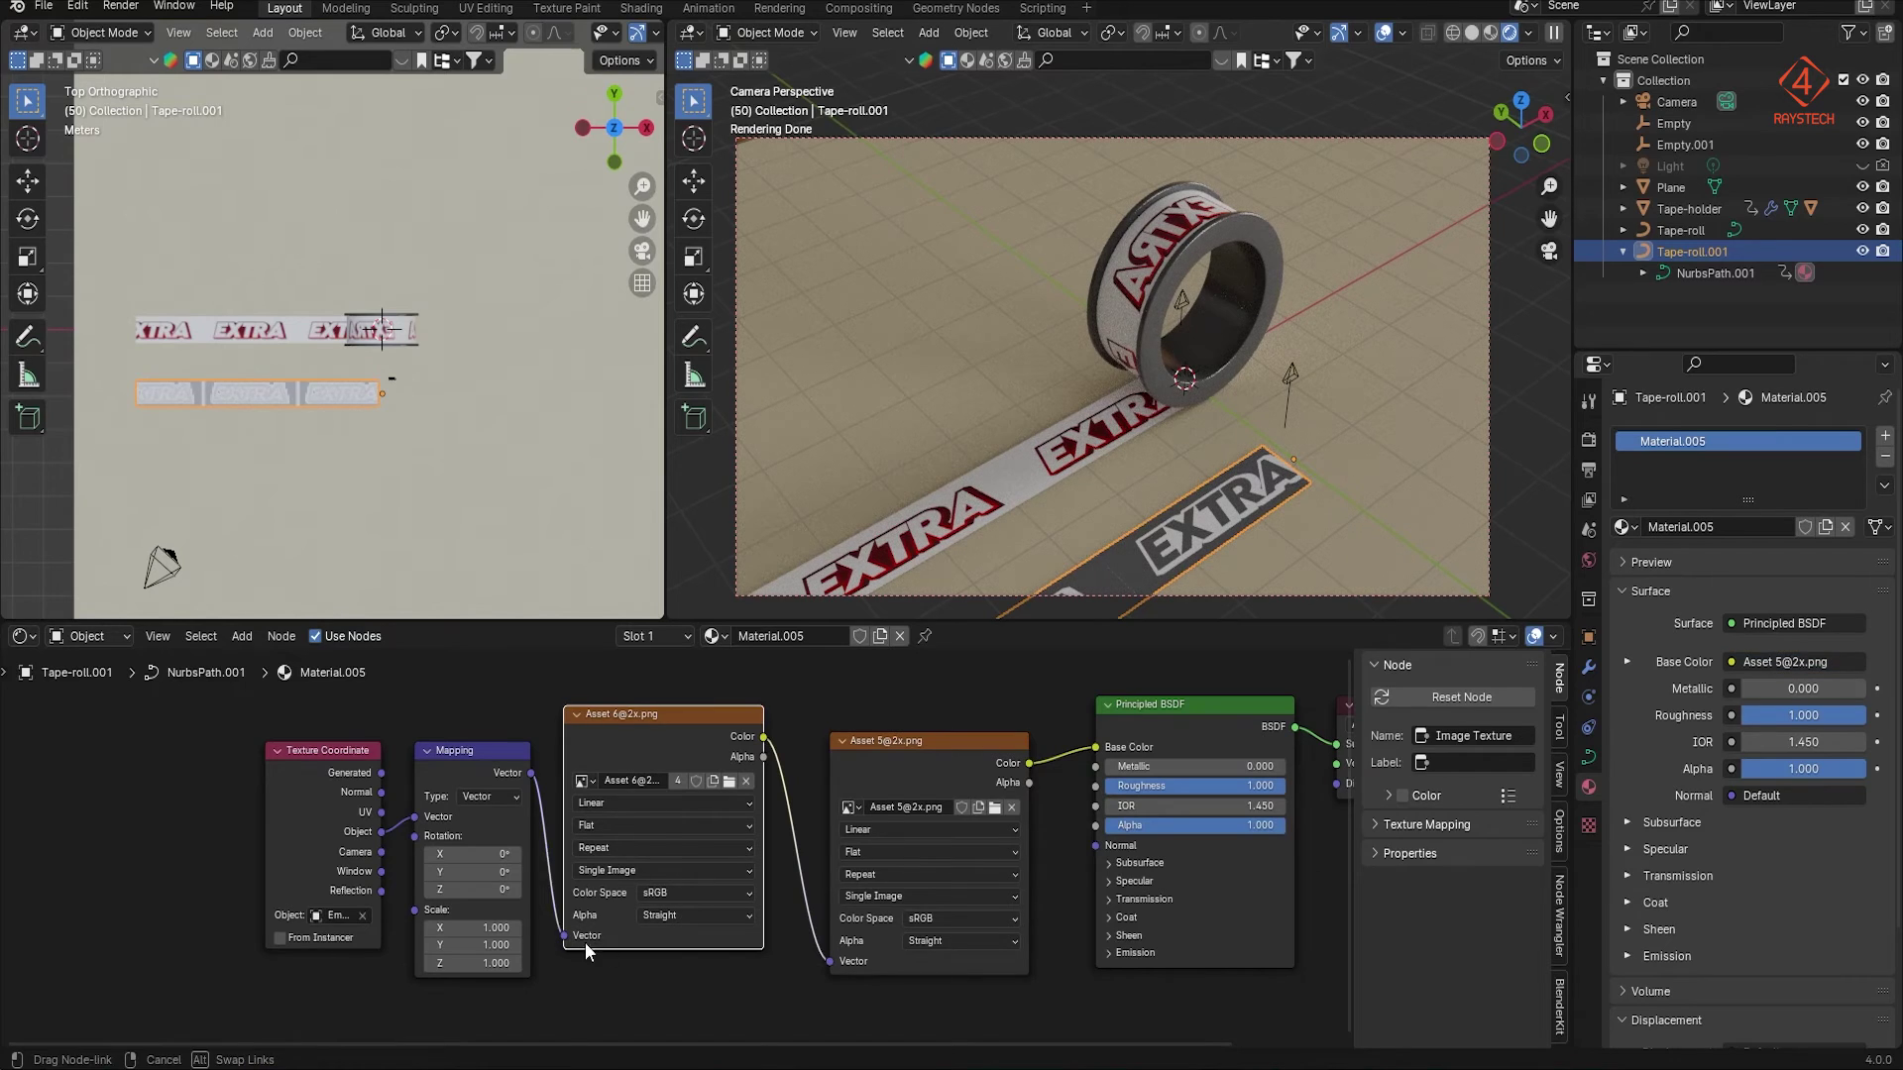
pyautogui.moveTo(831, 961); pyautogui.dragTo(831, 961)
pyautogui.press('Delete')
pyautogui.moveTo(680, 781); pyautogui.dragTo(258, 991)
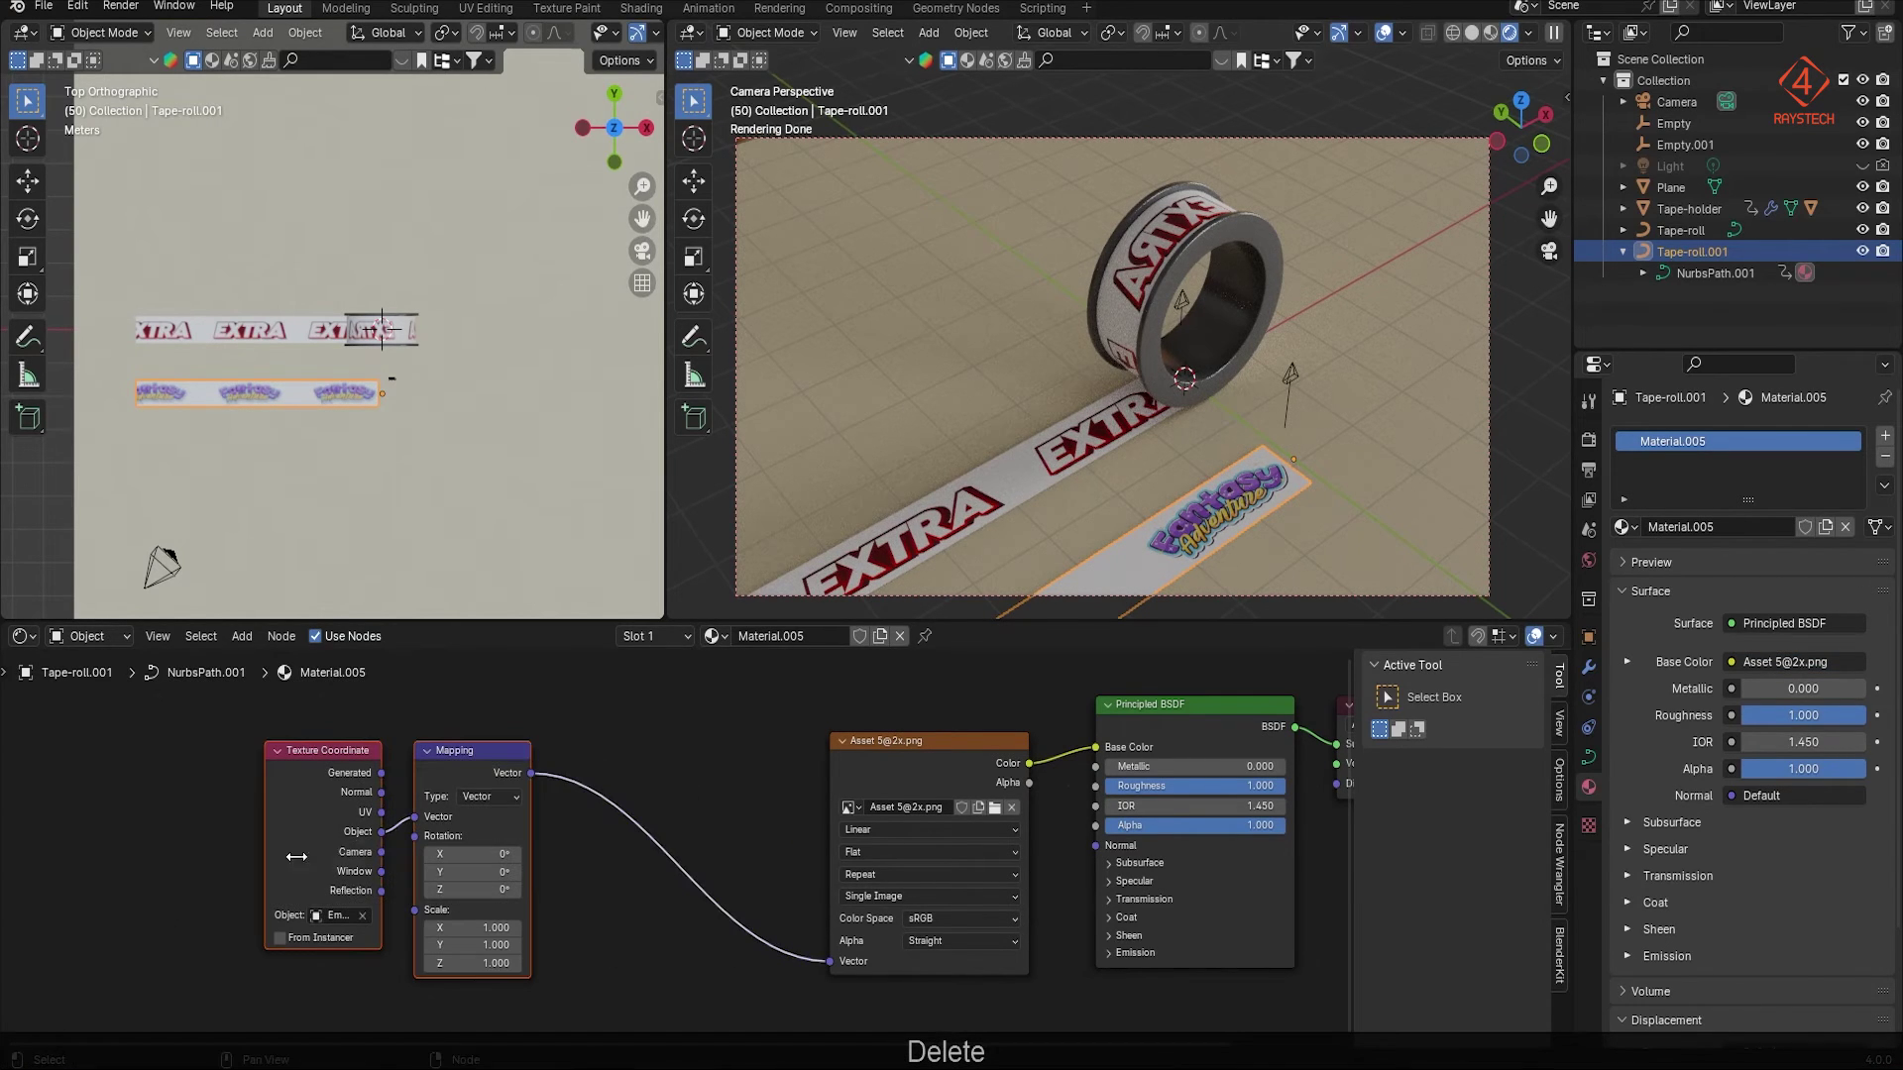
pyautogui.moveTo(512, 754); pyautogui.dragTo(709, 754)
pyautogui.press('Home')
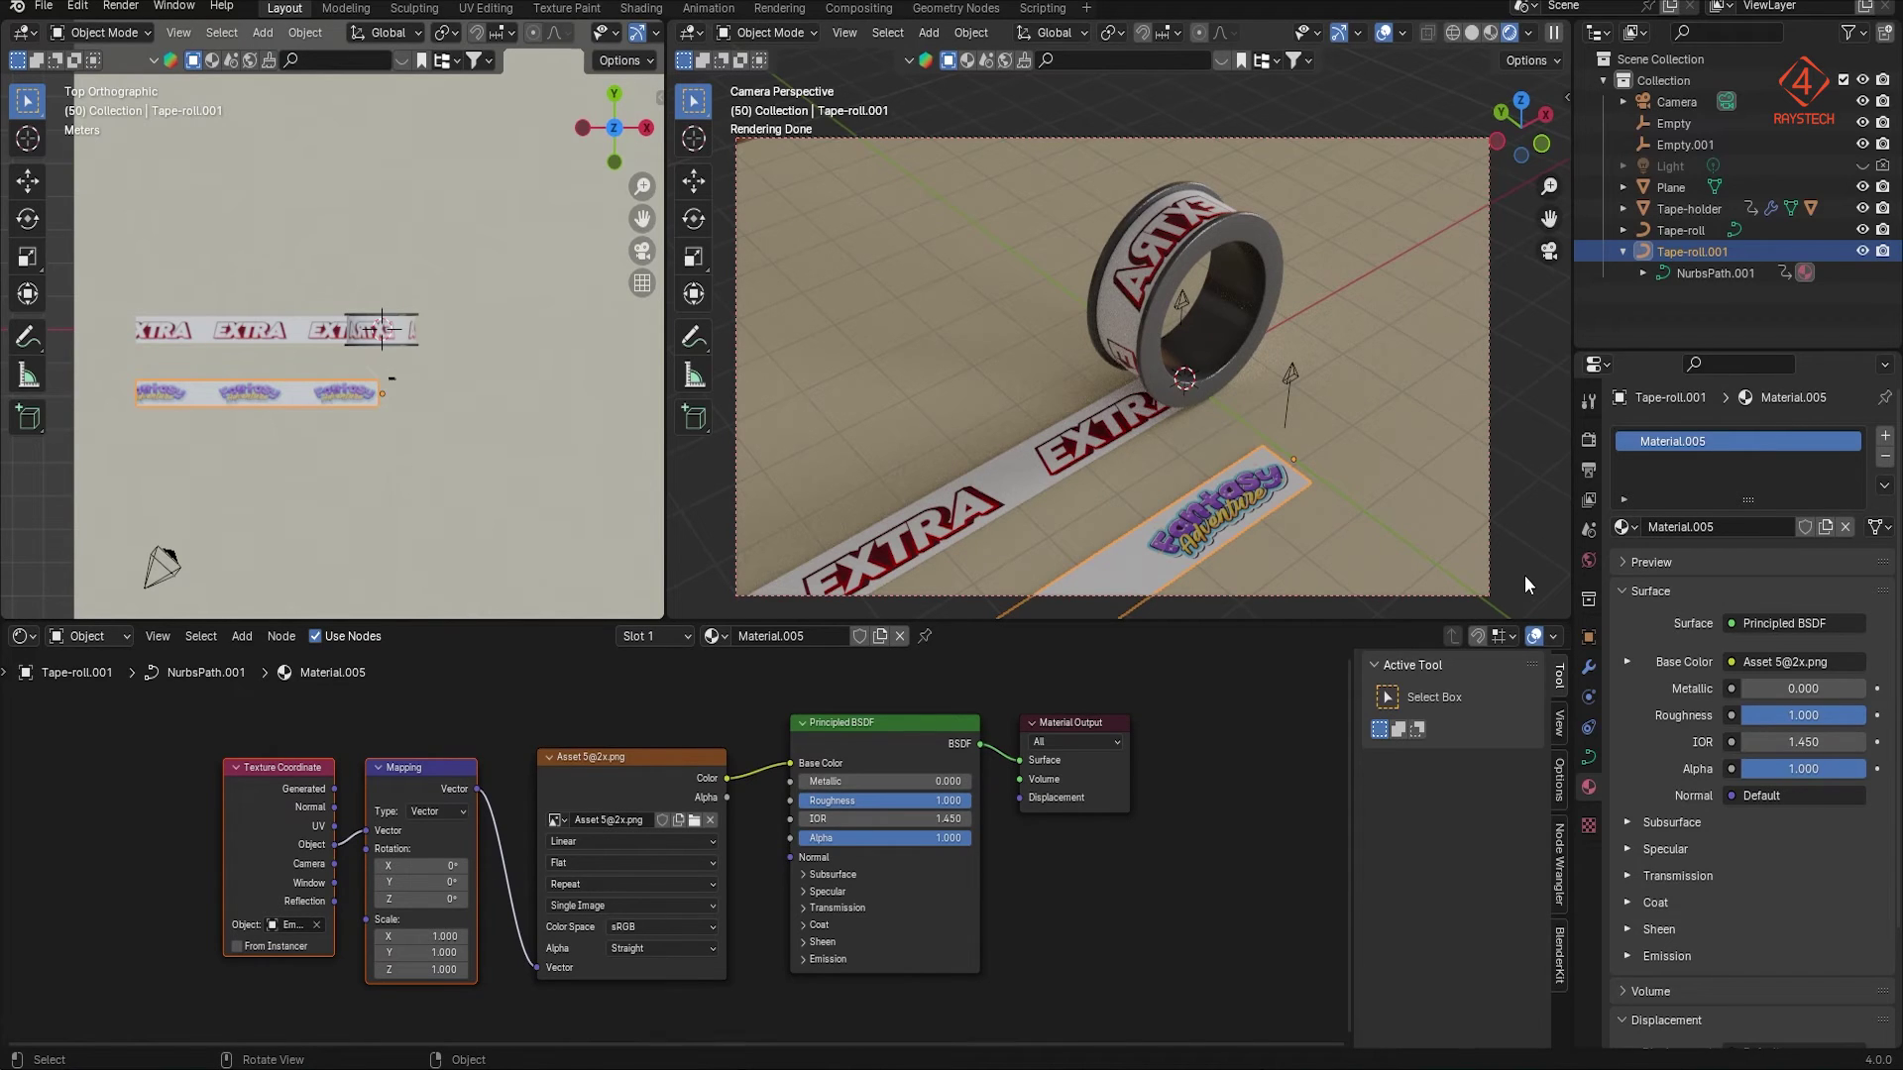
pyautogui.click(1690, 209)
# Step: Duplicate Tape-holder and slide the copy along Y over the Fantasy Adventure strip
pyautogui.rightClick(1686, 214)
pyautogui.click(1677, 217)
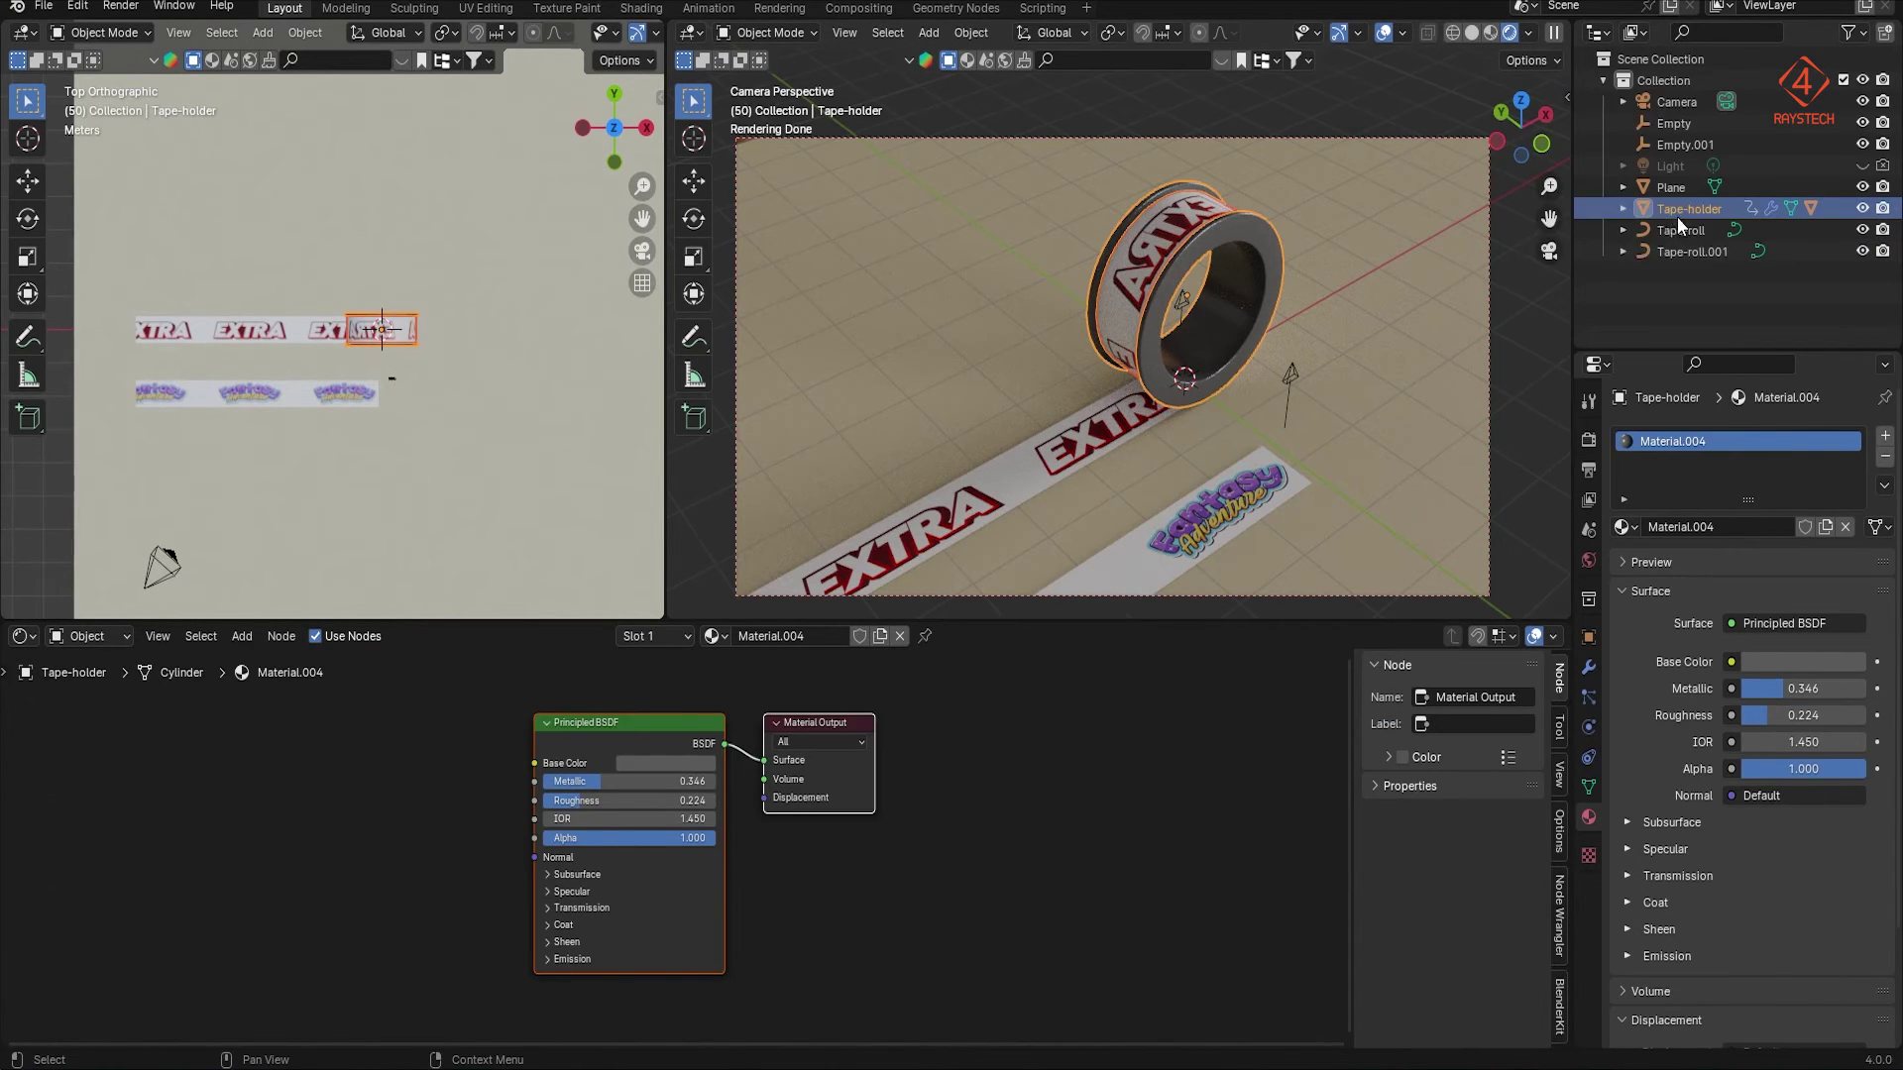
pyautogui.hotkey('shift', 'd')
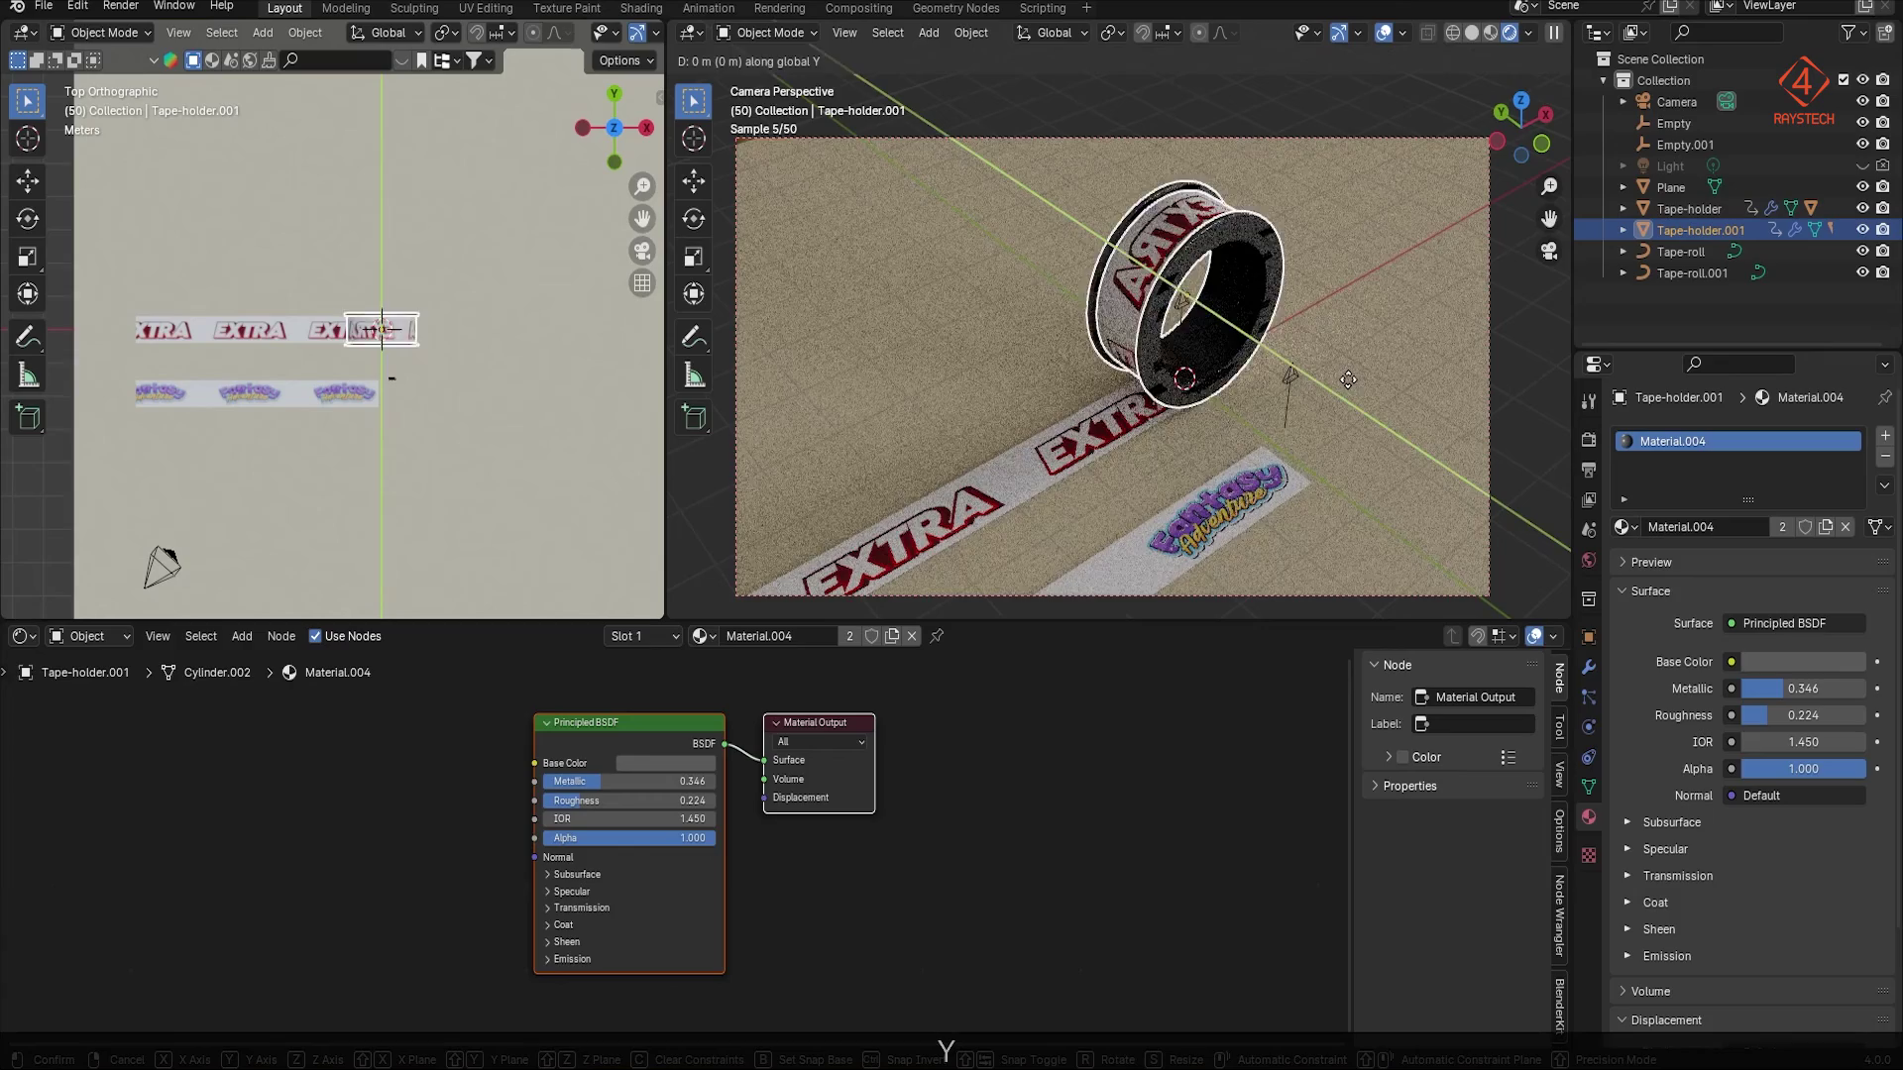
pyautogui.press('y')
pyautogui.click(1354, 396)
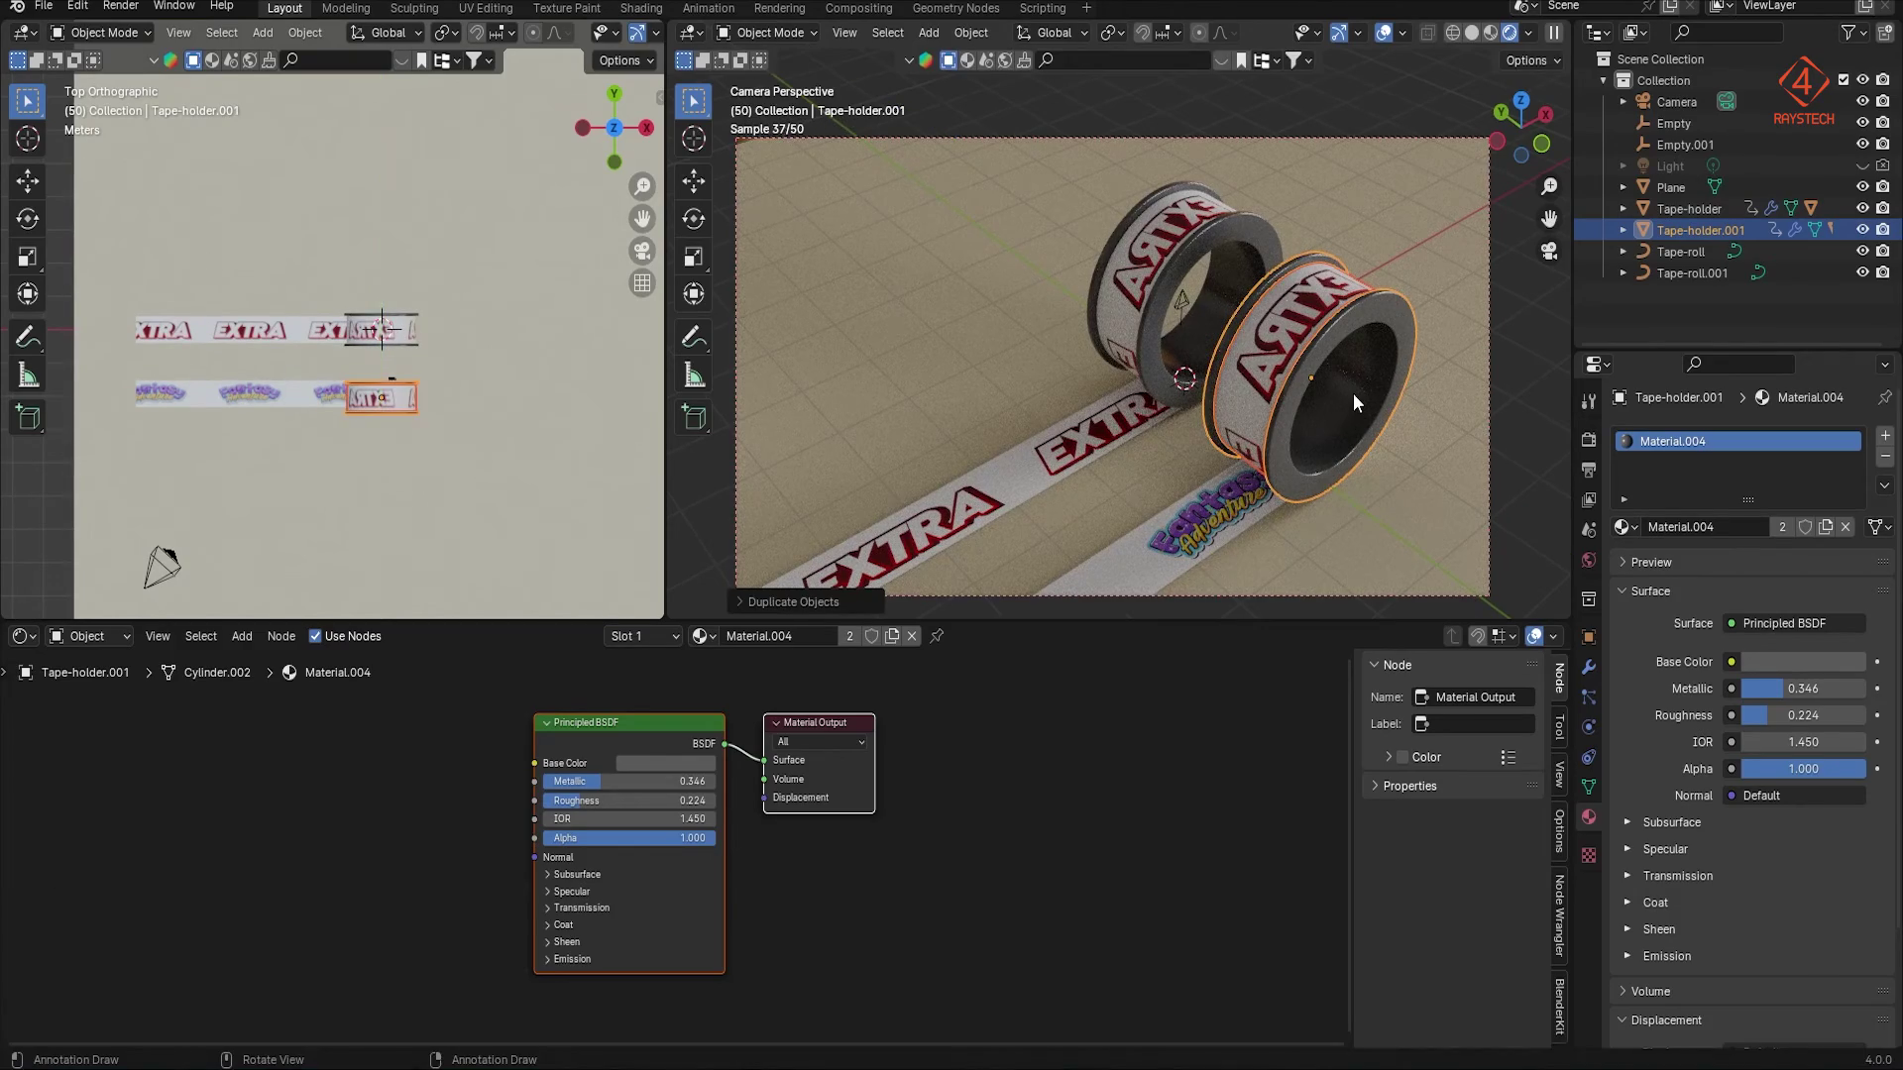
# Step: Fine-tune the copied holder's Y position beside the first, then select the Fantasy Adventure strip
pyautogui.scroll(8, 383, 397)
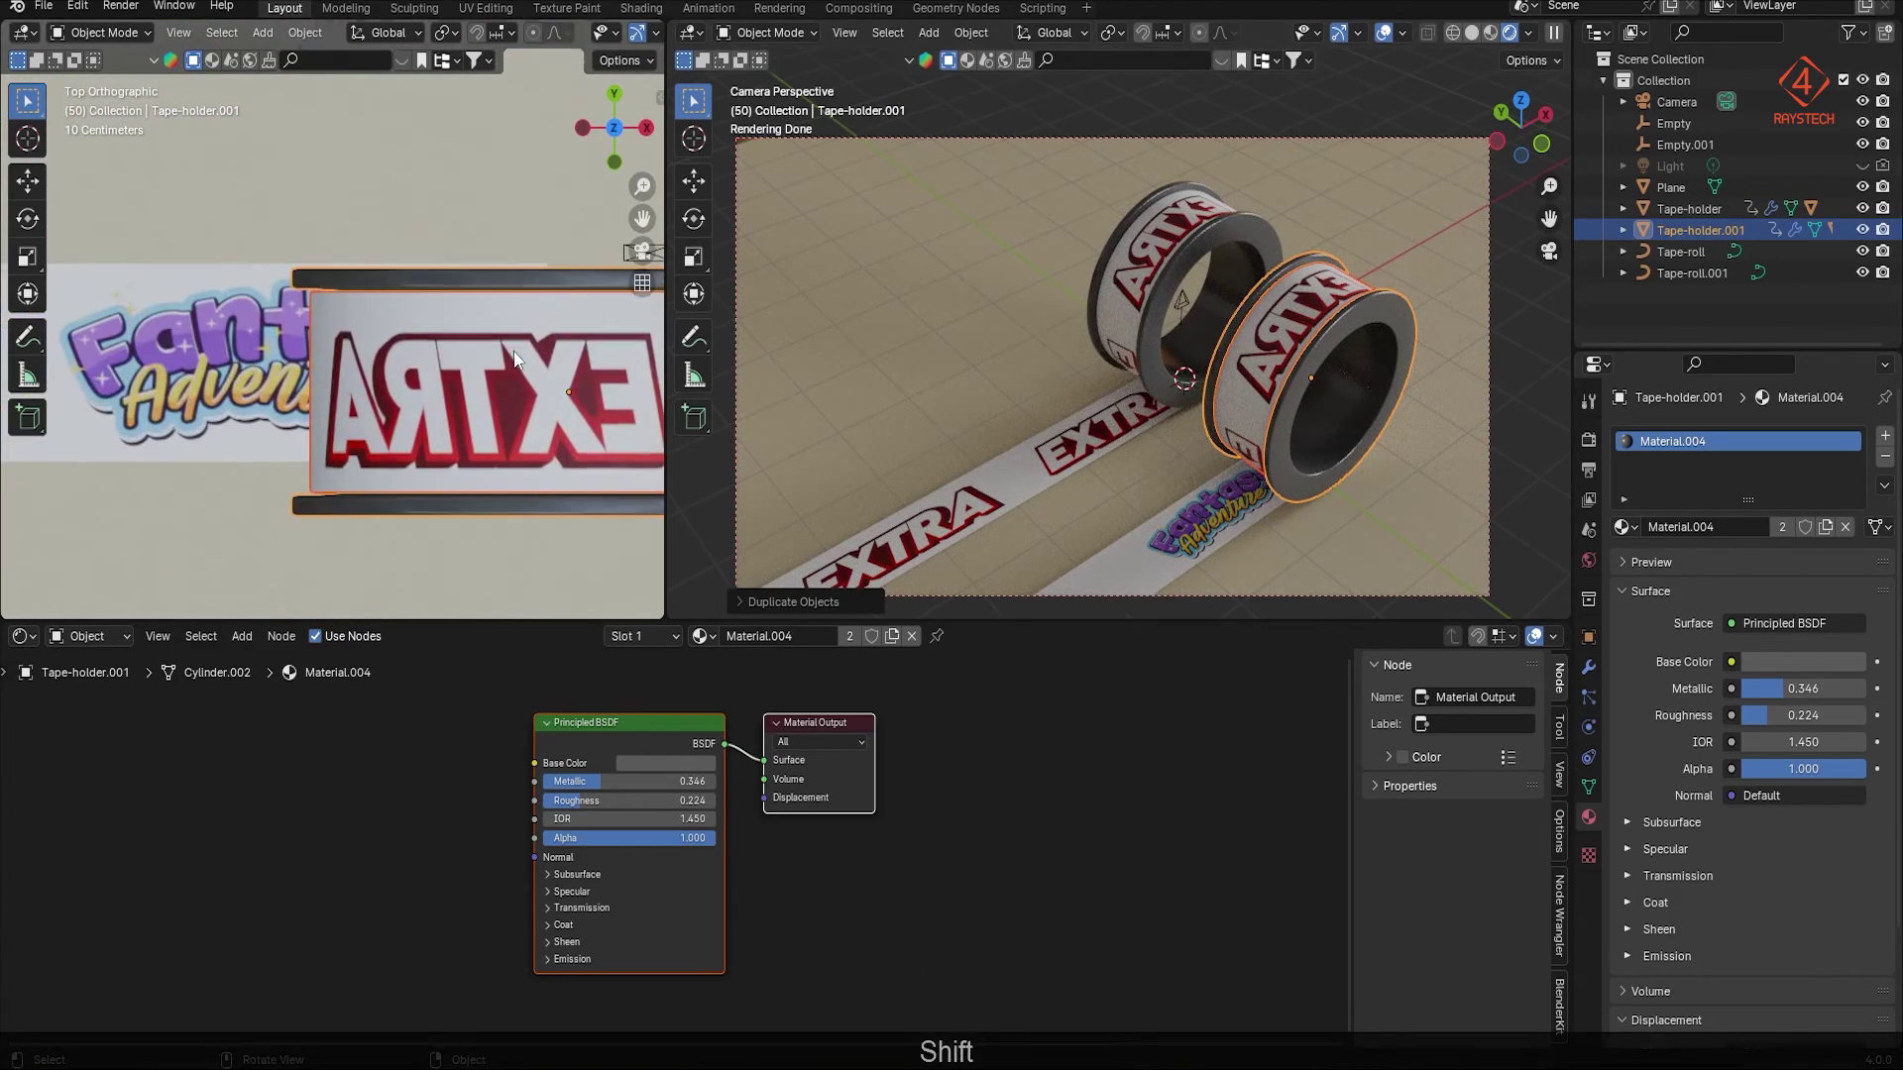
pyautogui.keyDown('shift'); pyautogui.moveTo(425, 288); pyautogui.dragTo(345, 324, button='middle'); pyautogui.keyUp('shift')
pyautogui.press('g')
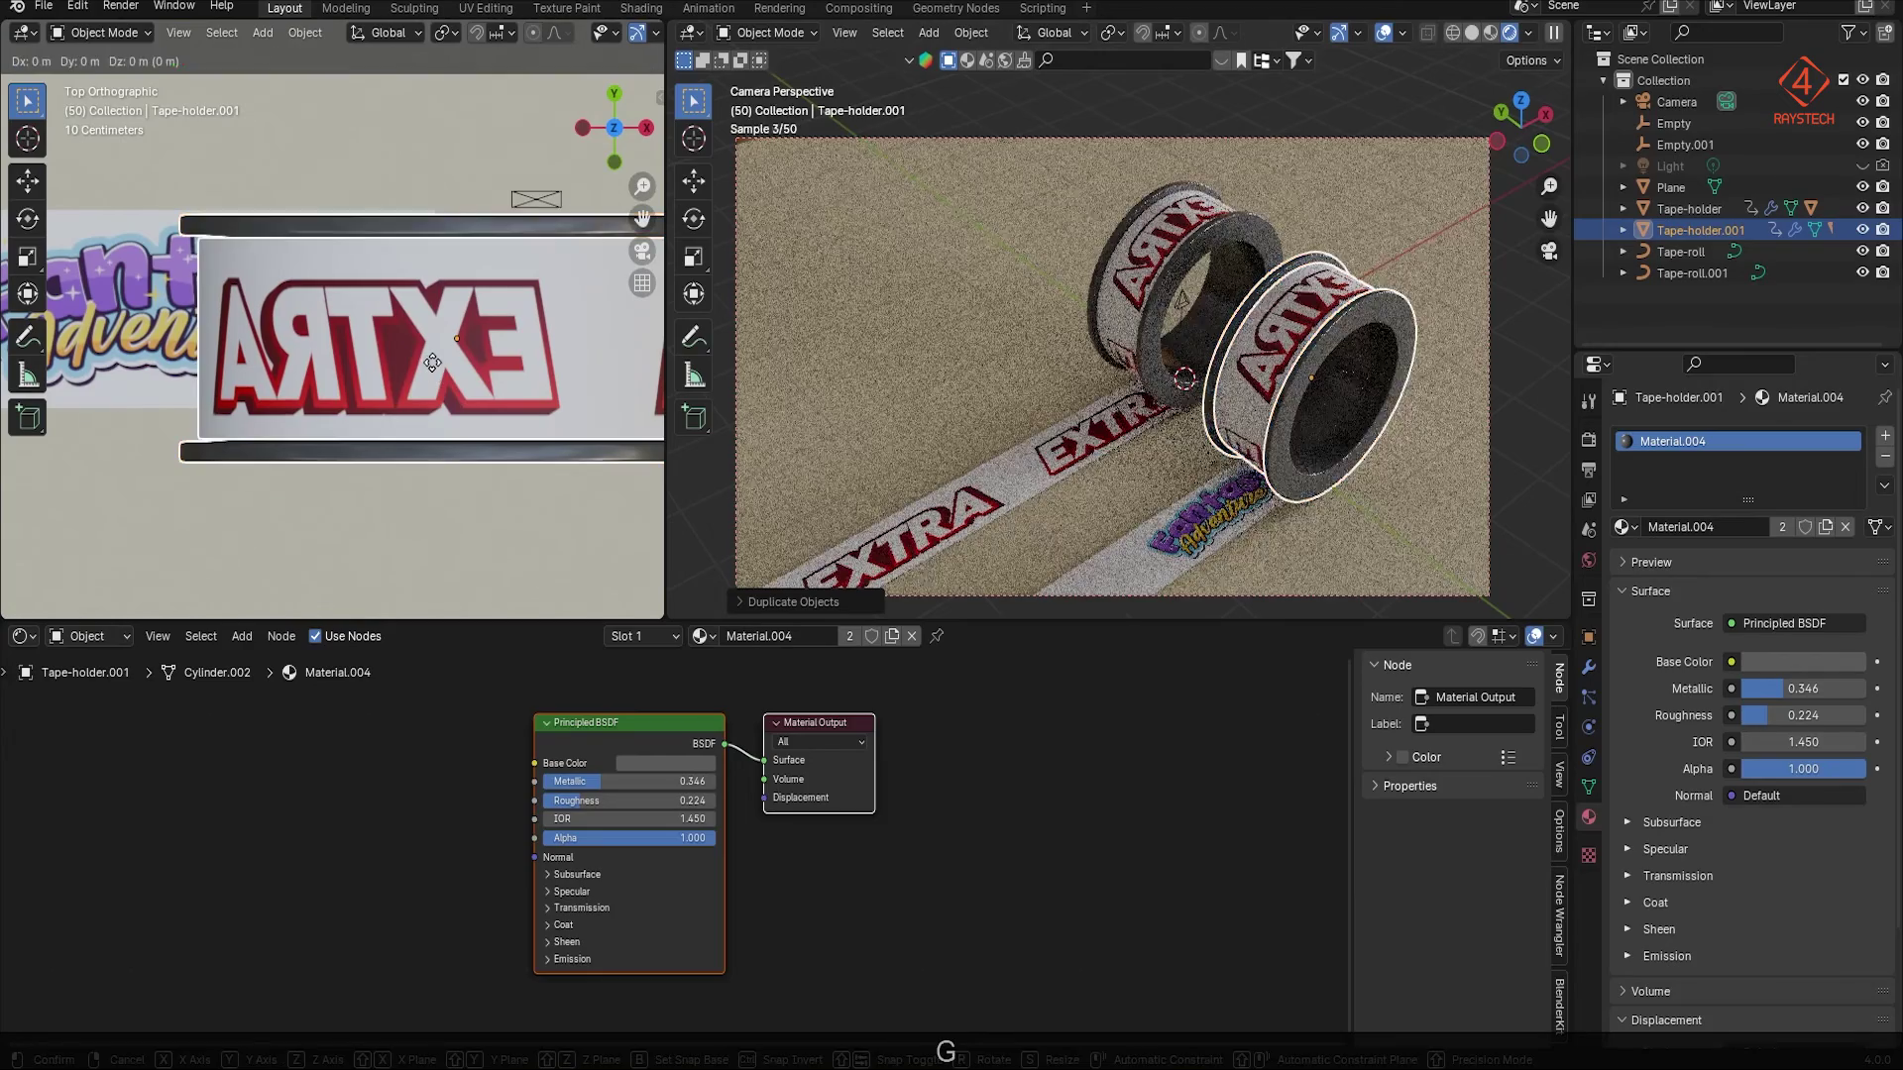
pyautogui.press('y')
pyautogui.click(448, 335)
pyautogui.keyDown('shift'); pyautogui.hscroll(-6, 432, 365); pyautogui.keyUp('shift')
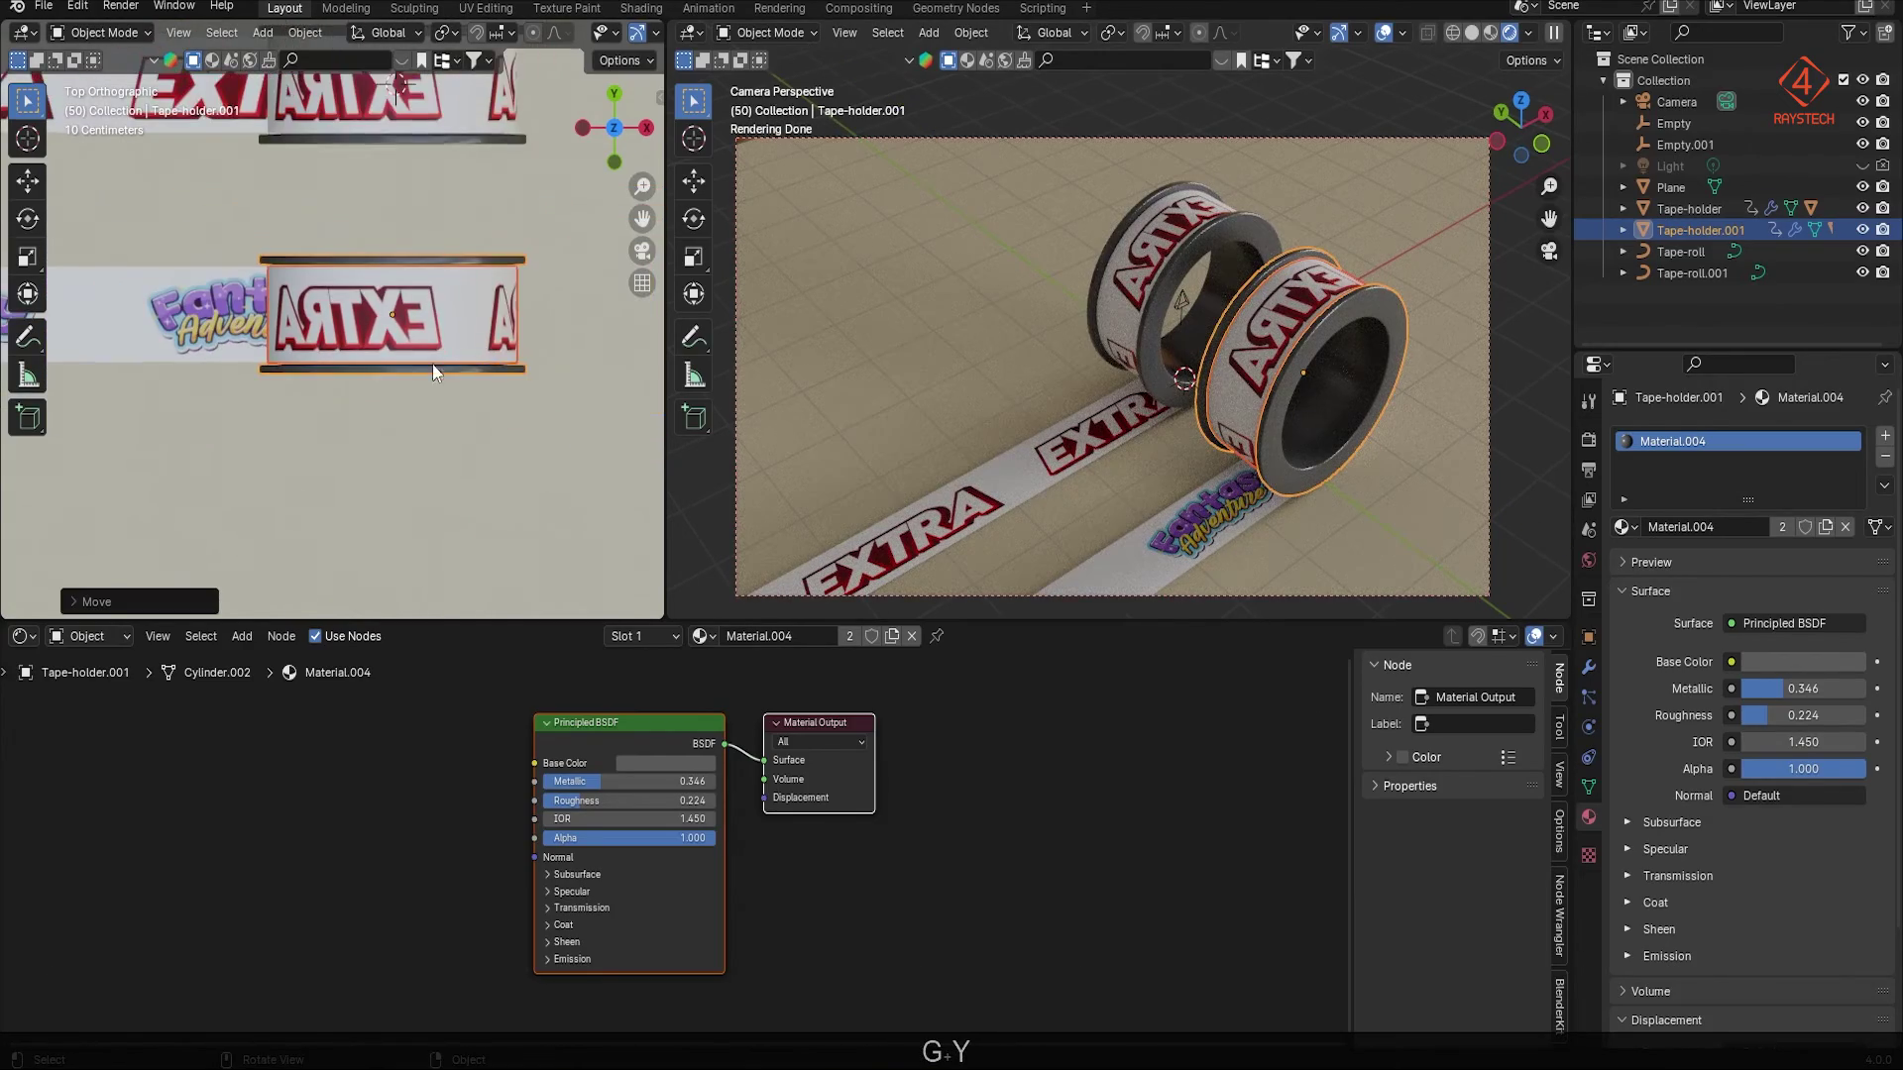
pyautogui.keyDown('shift'); pyautogui.moveTo(419, 377); pyautogui.dragTo(496, 376, button='middle'); pyautogui.keyUp('shift')
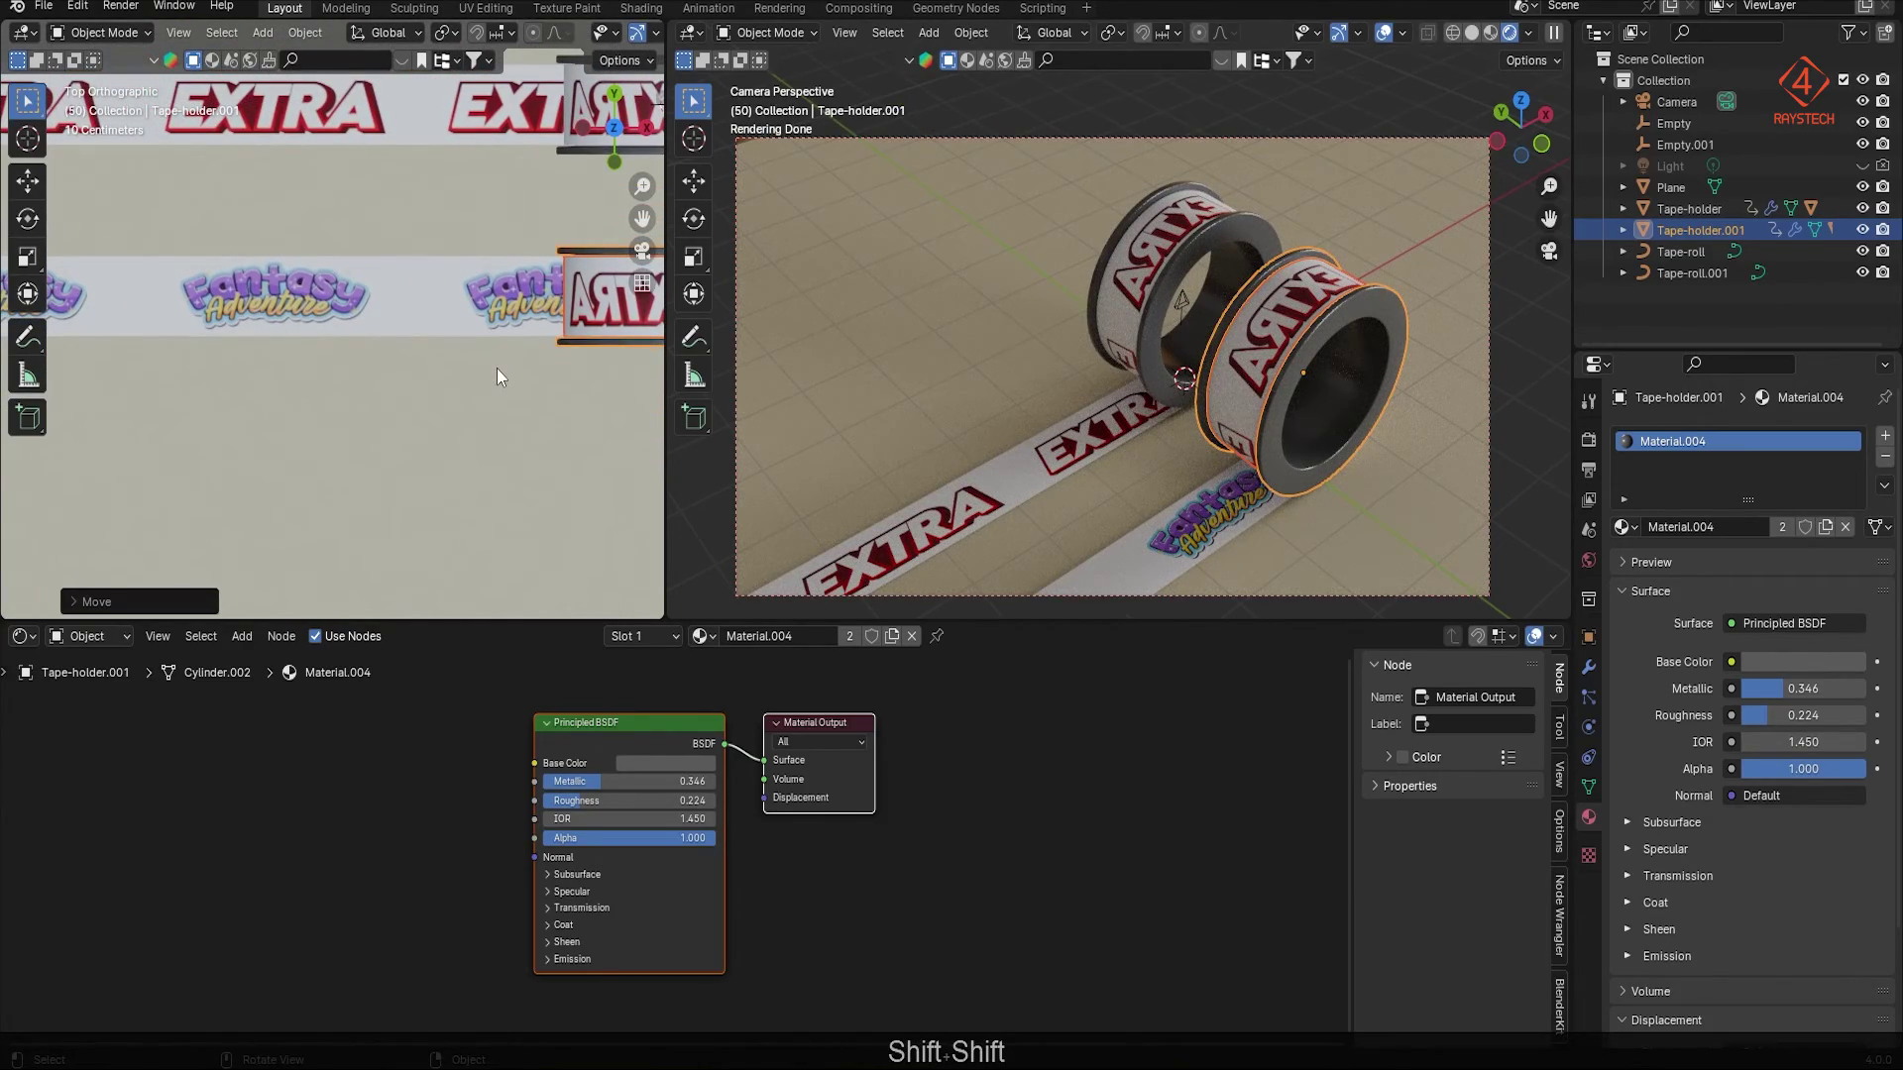
pyautogui.click(375, 304)
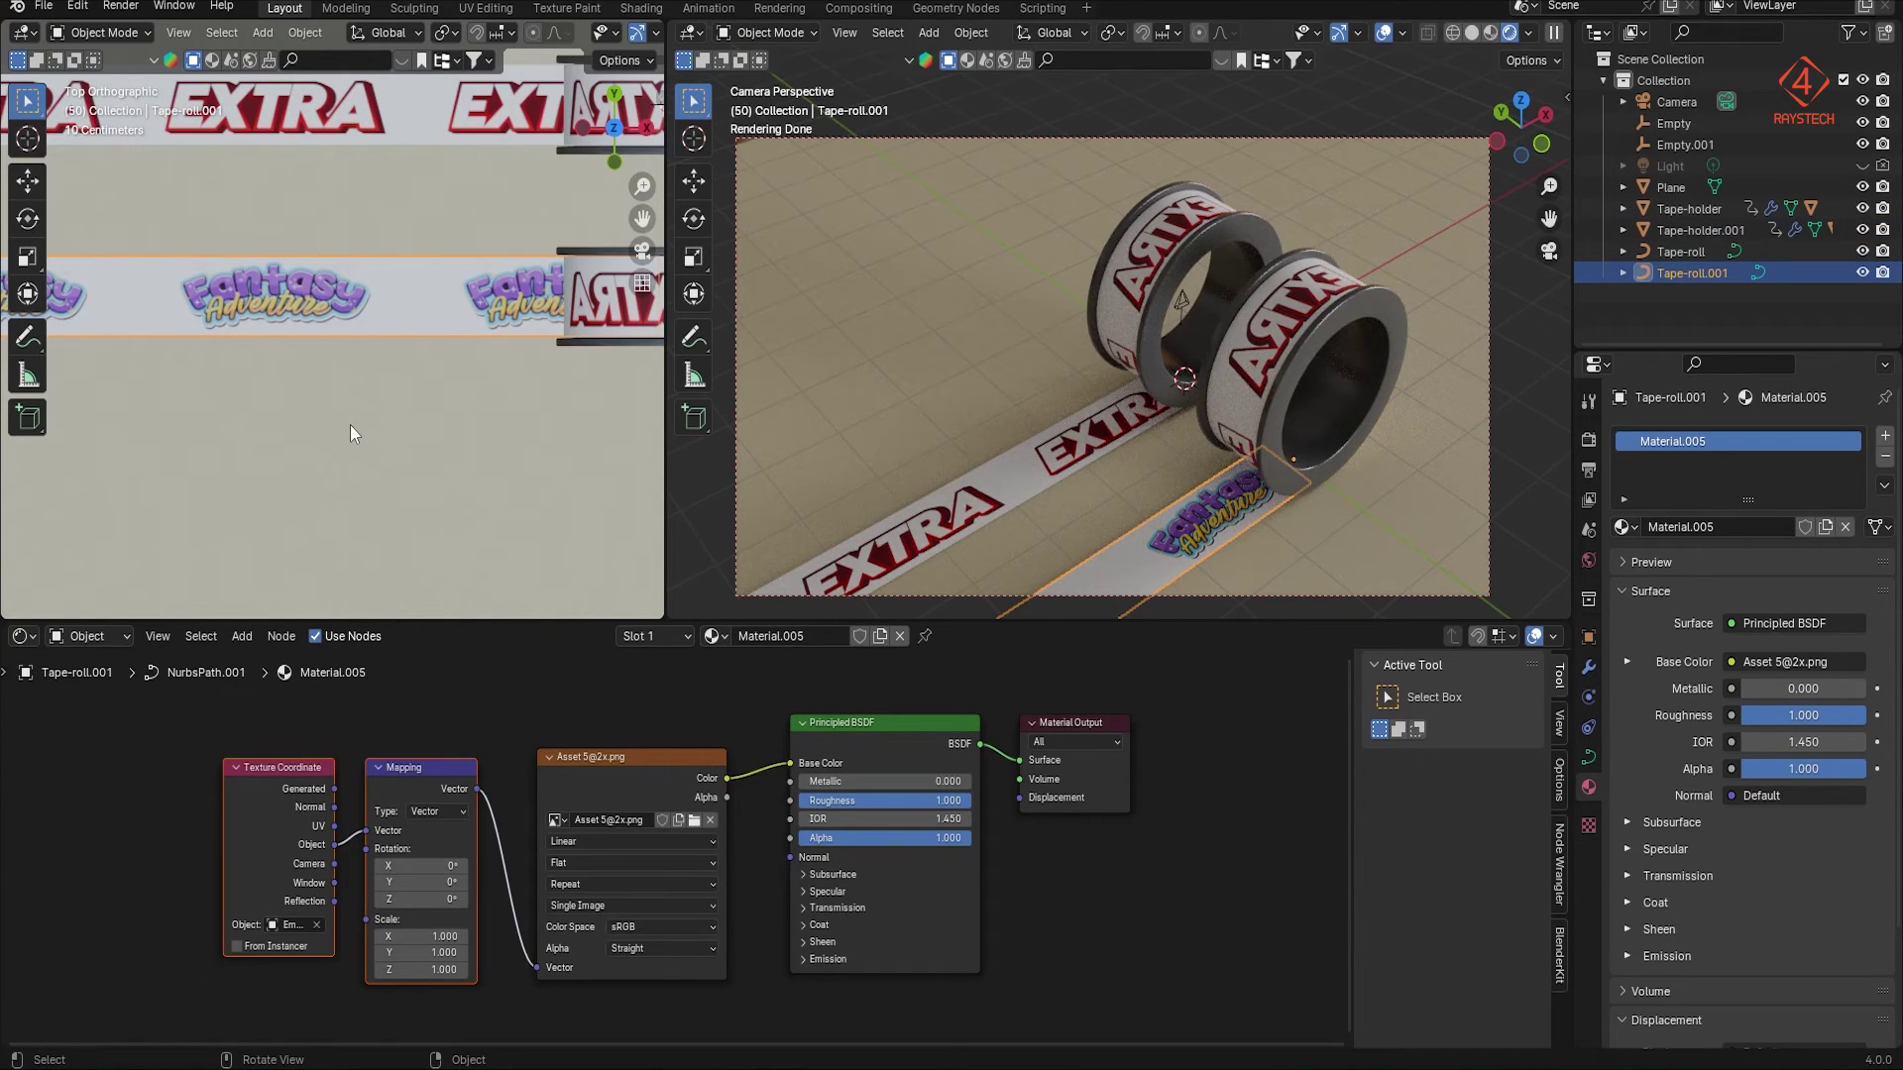
# Step: Adjust the Fantasy Adventure strip's extrude width in its curve settings
pyautogui.click(1589, 758)
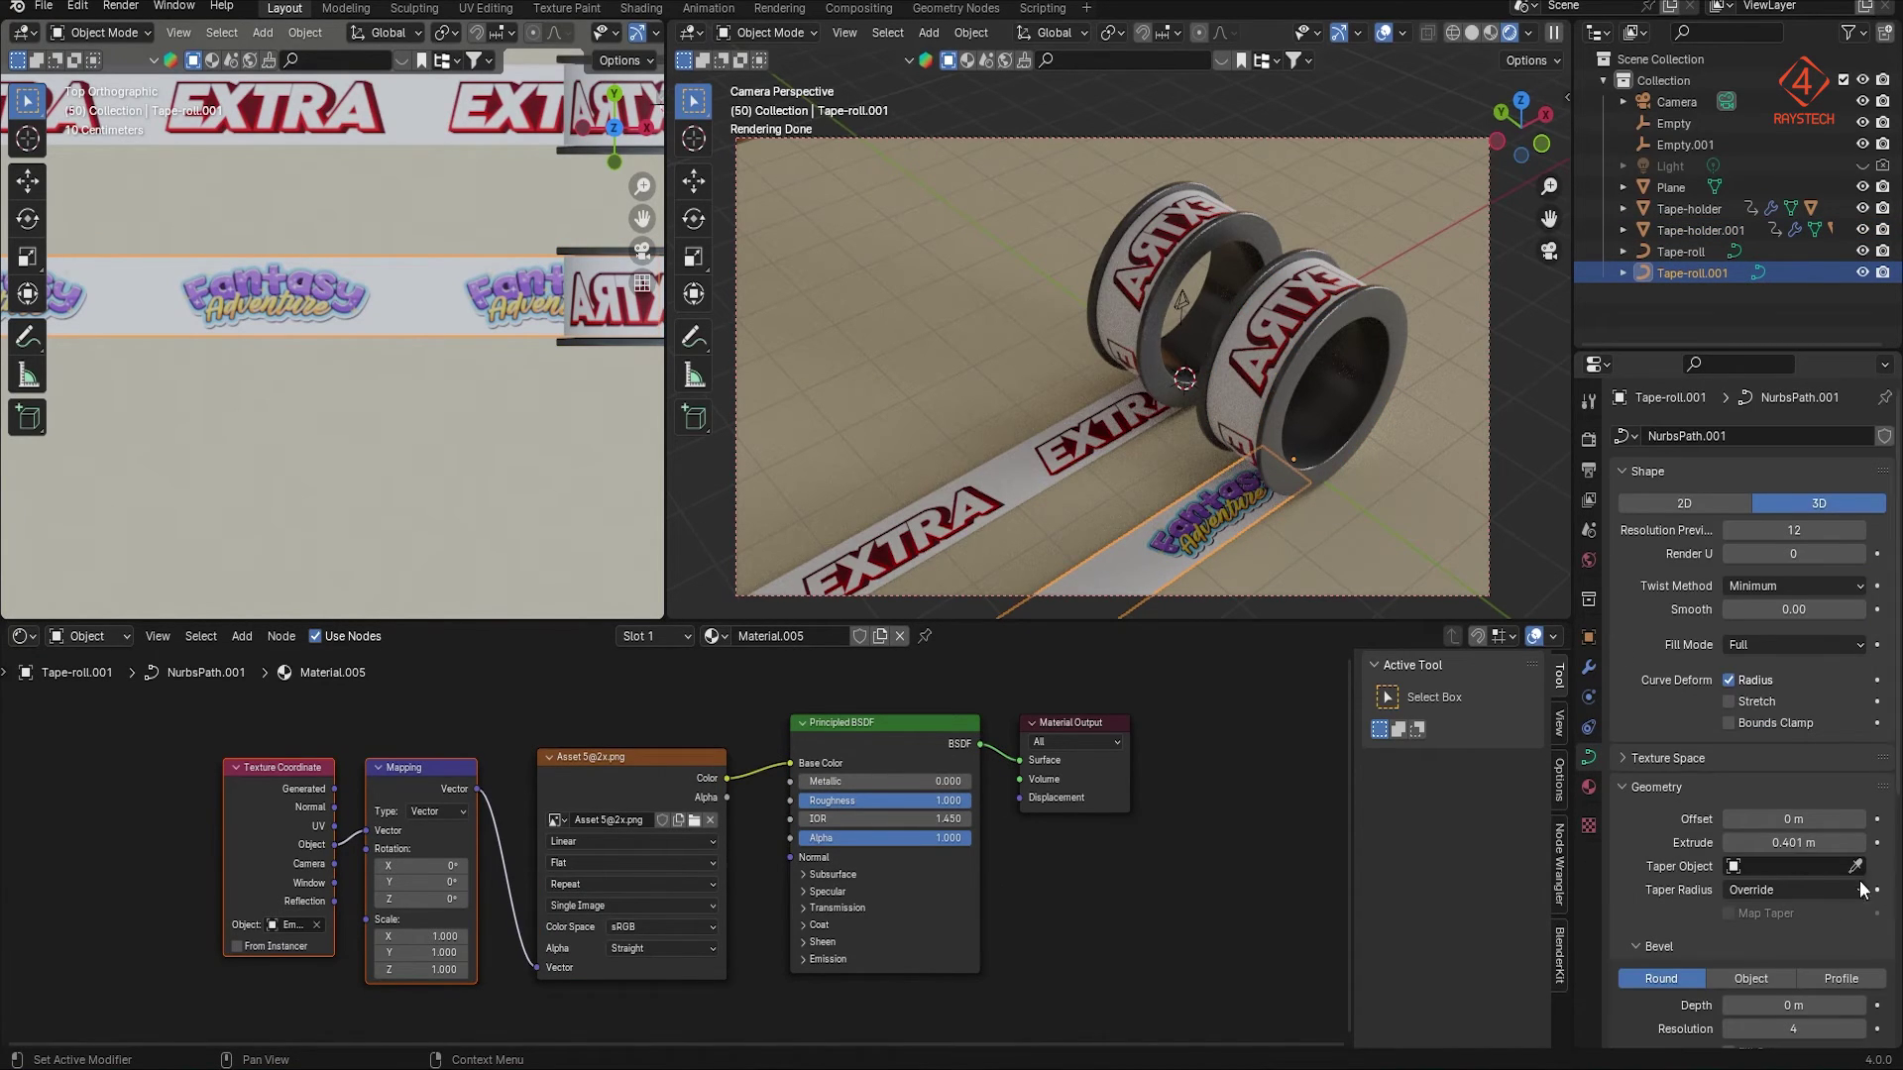
pyautogui.keyDown('shift'); pyautogui.moveTo(1794, 842); pyautogui.dragTo(1813, 843); pyautogui.keyUp('shift')
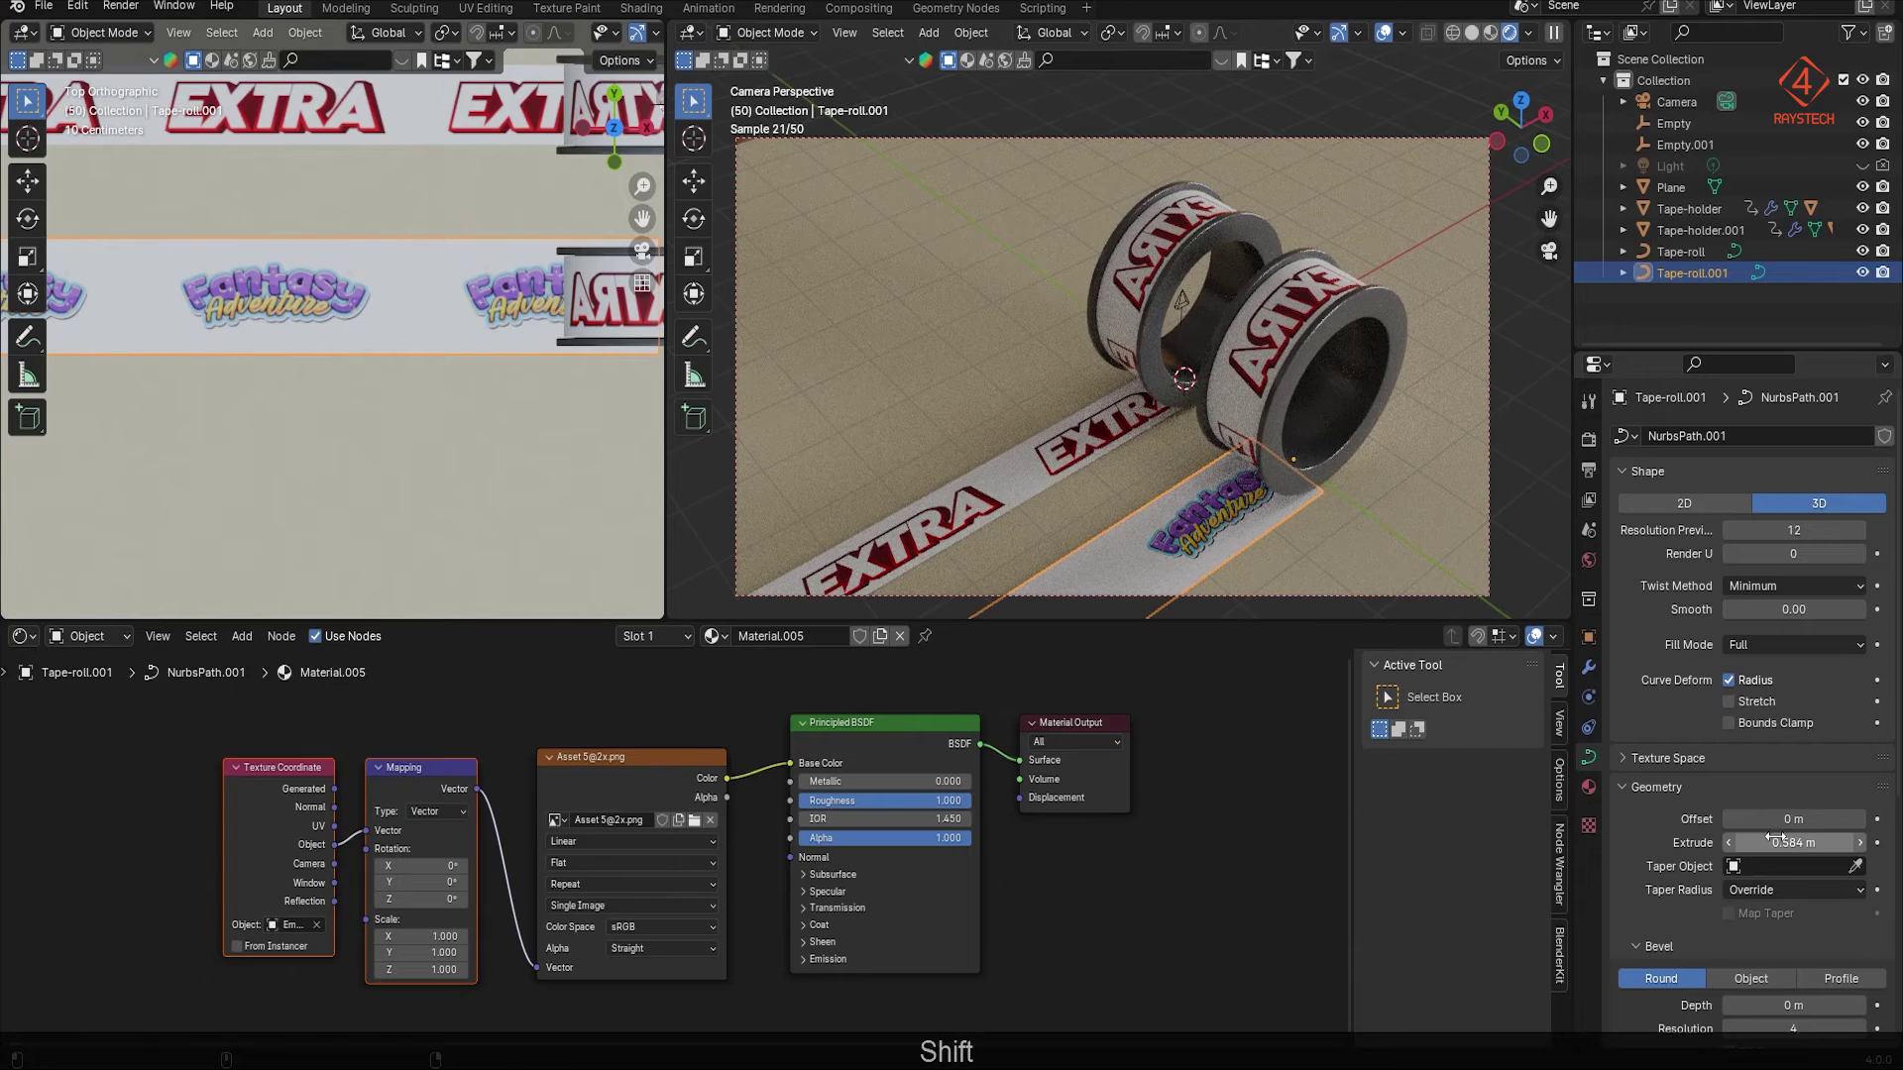
pyautogui.click(1677, 145)
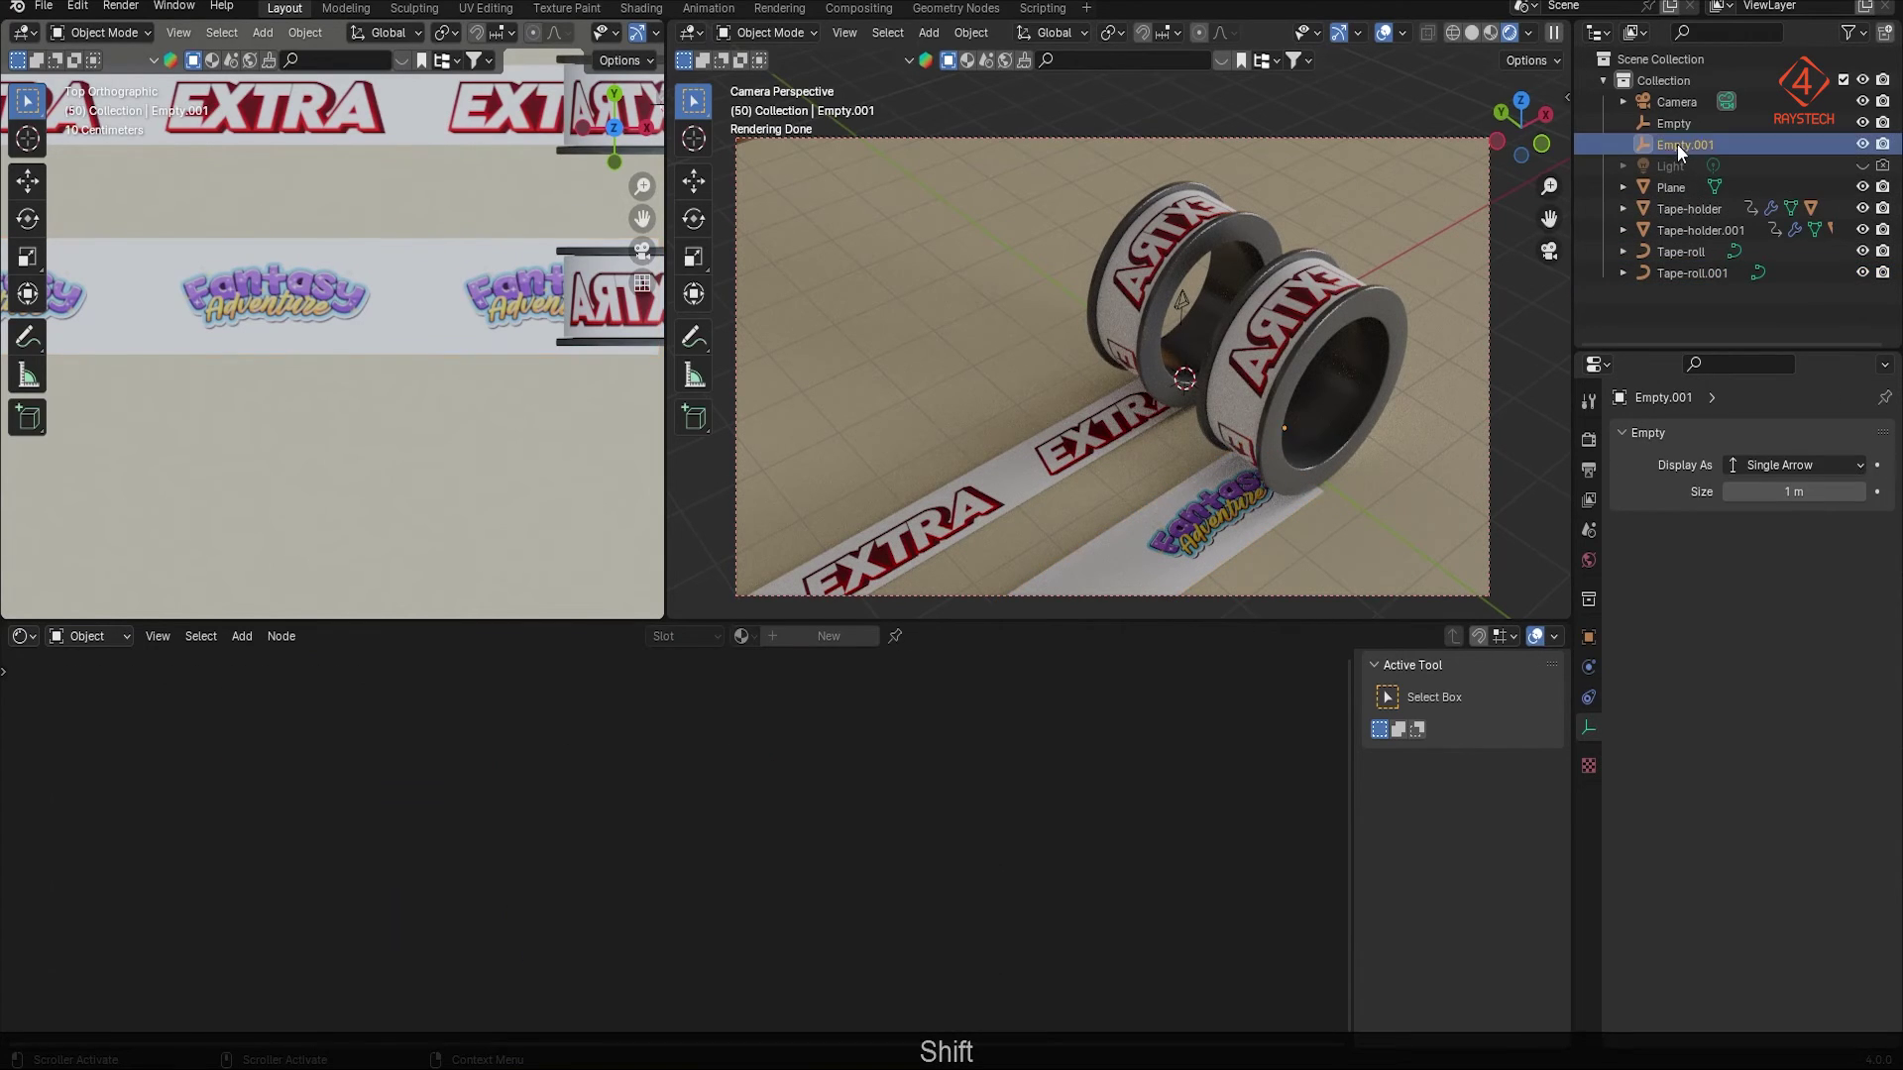
pyautogui.press('s')
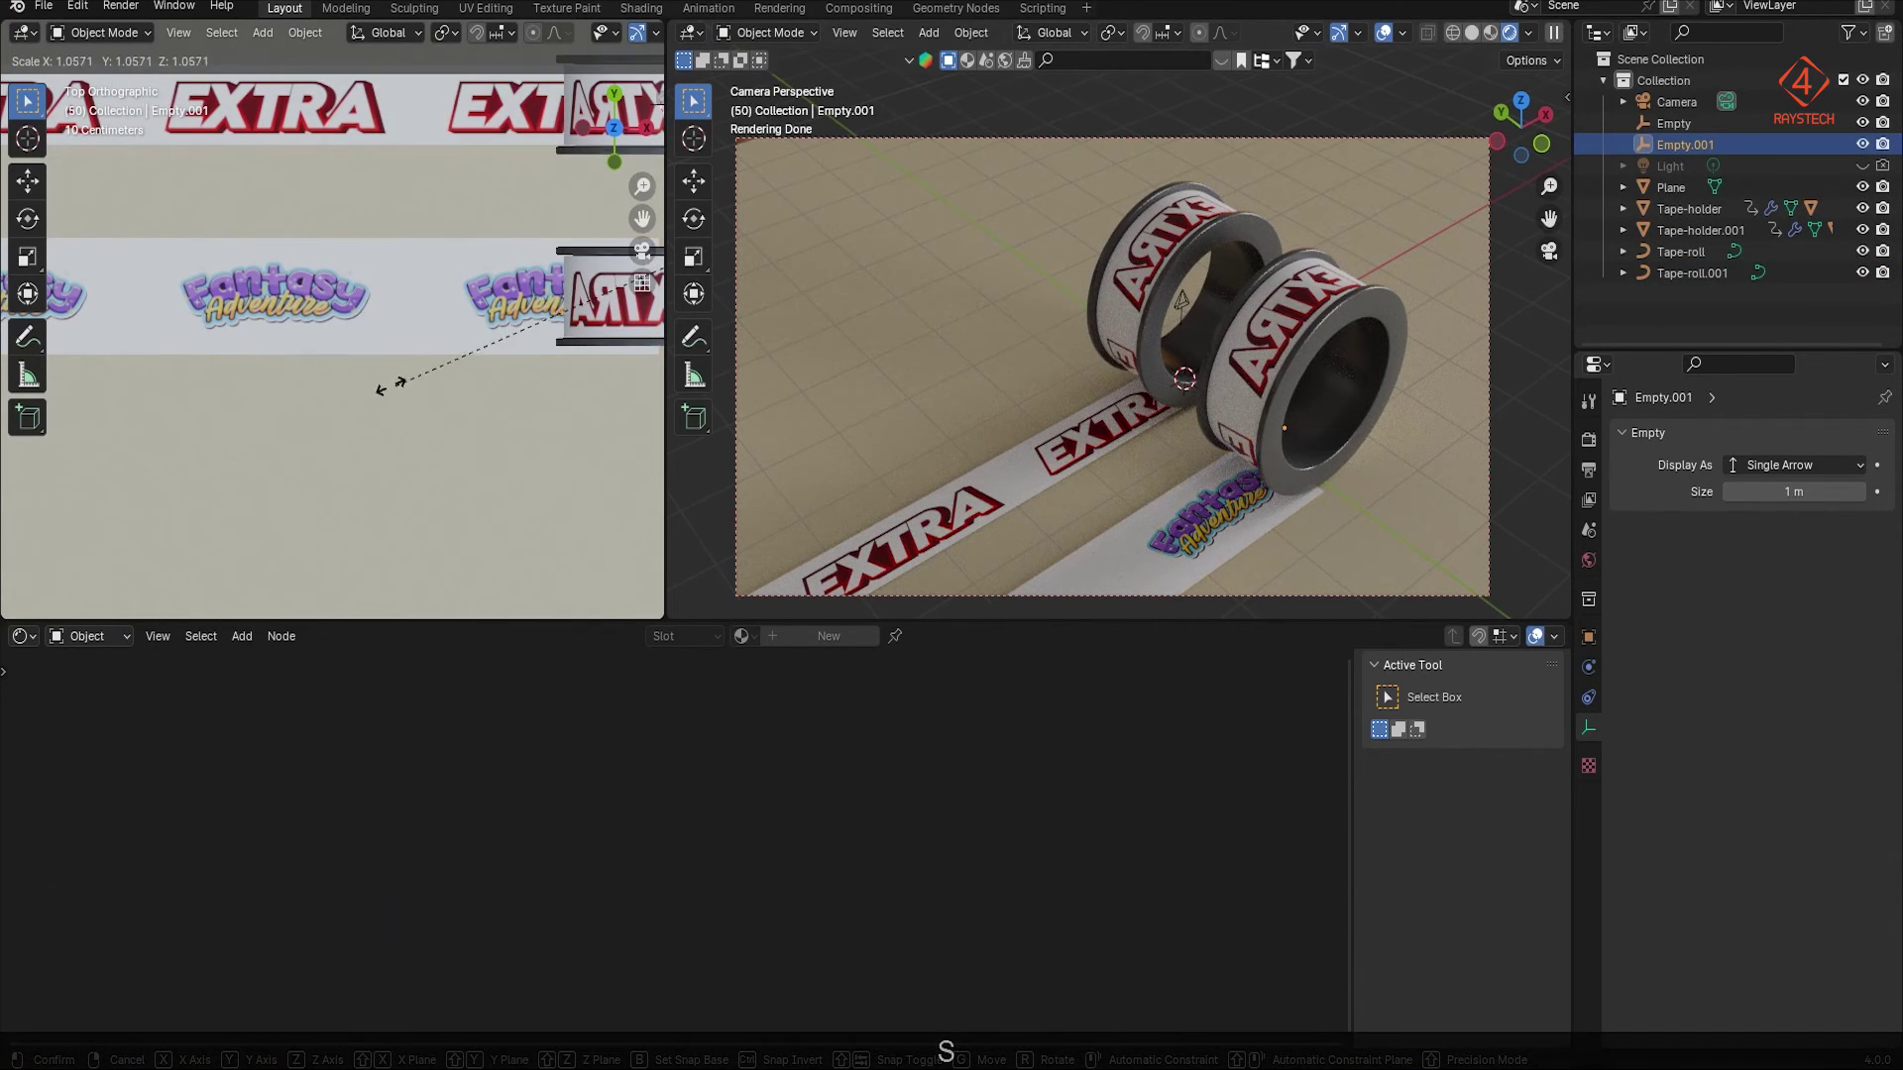
pyautogui.press('Escape')
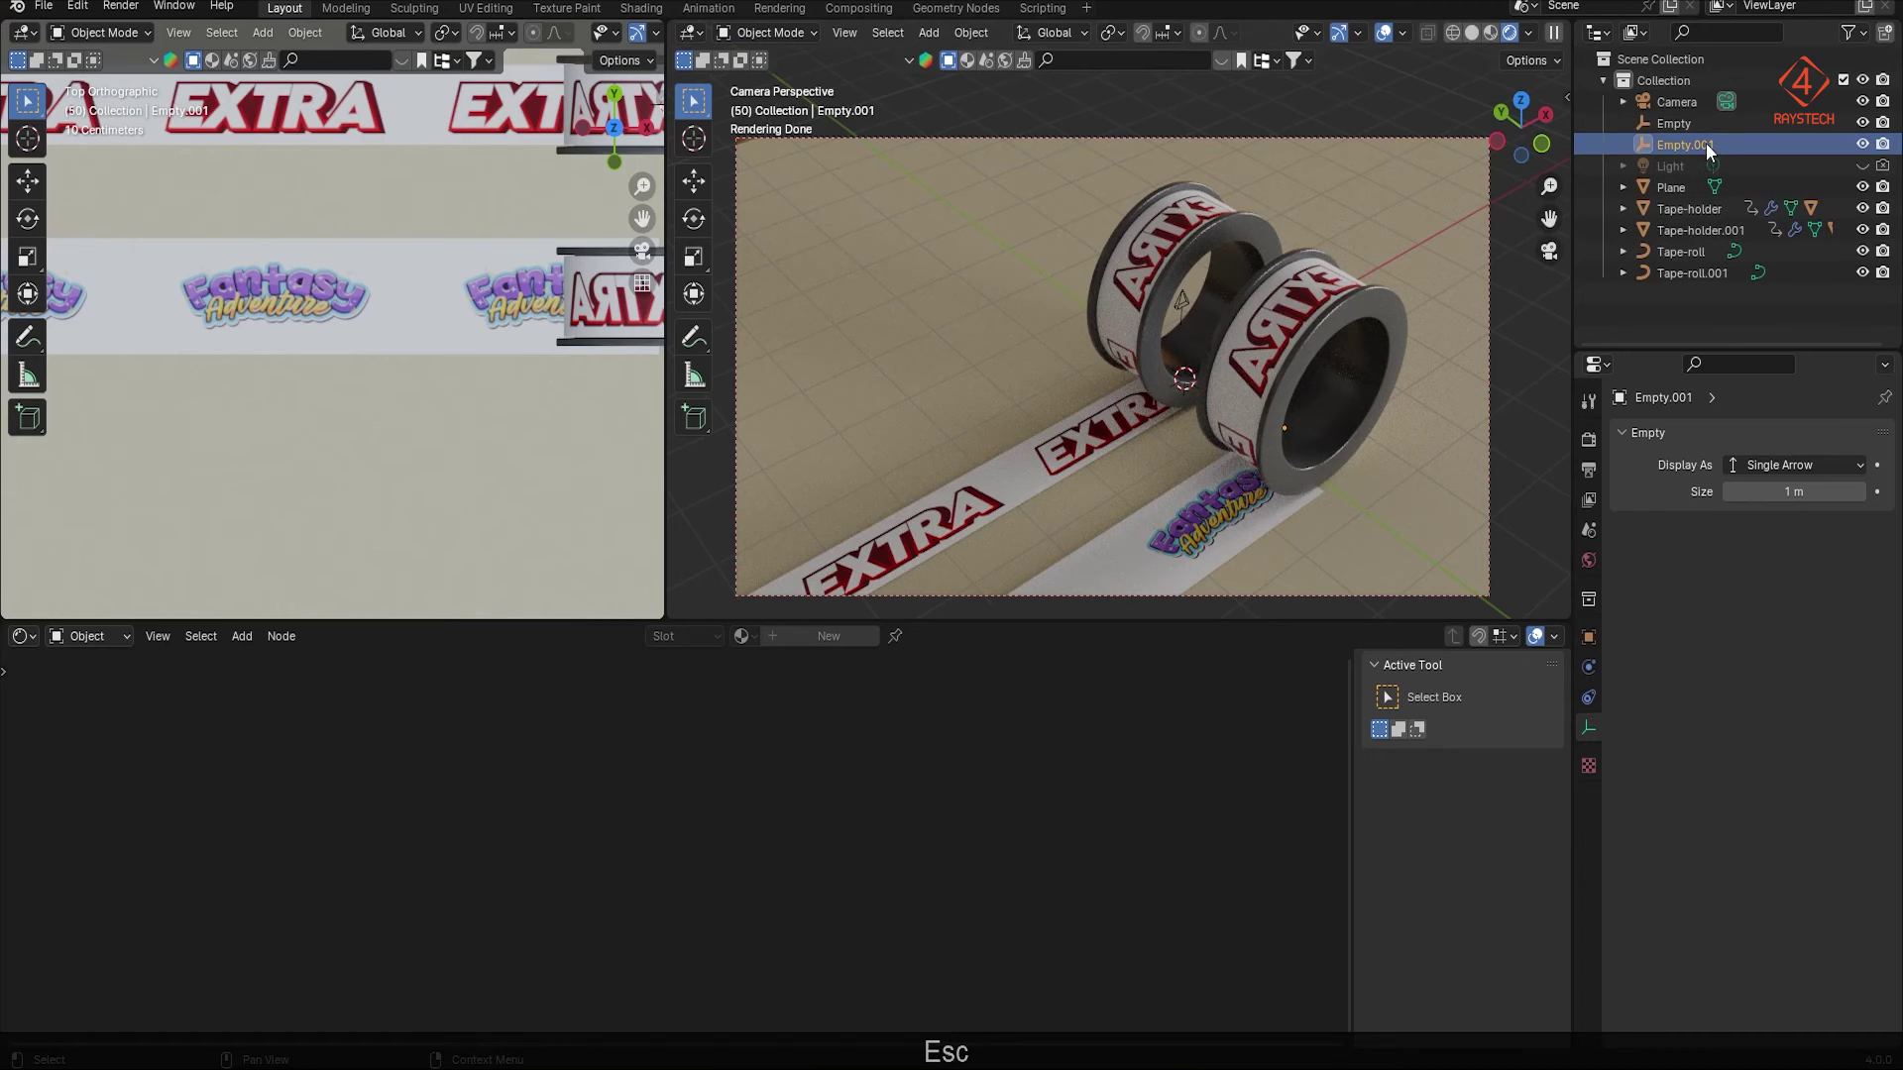
# Step: Set the Tape-roll.001 strip's Texture Coordinate node Object to Empty.001
pyautogui.click(1697, 273)
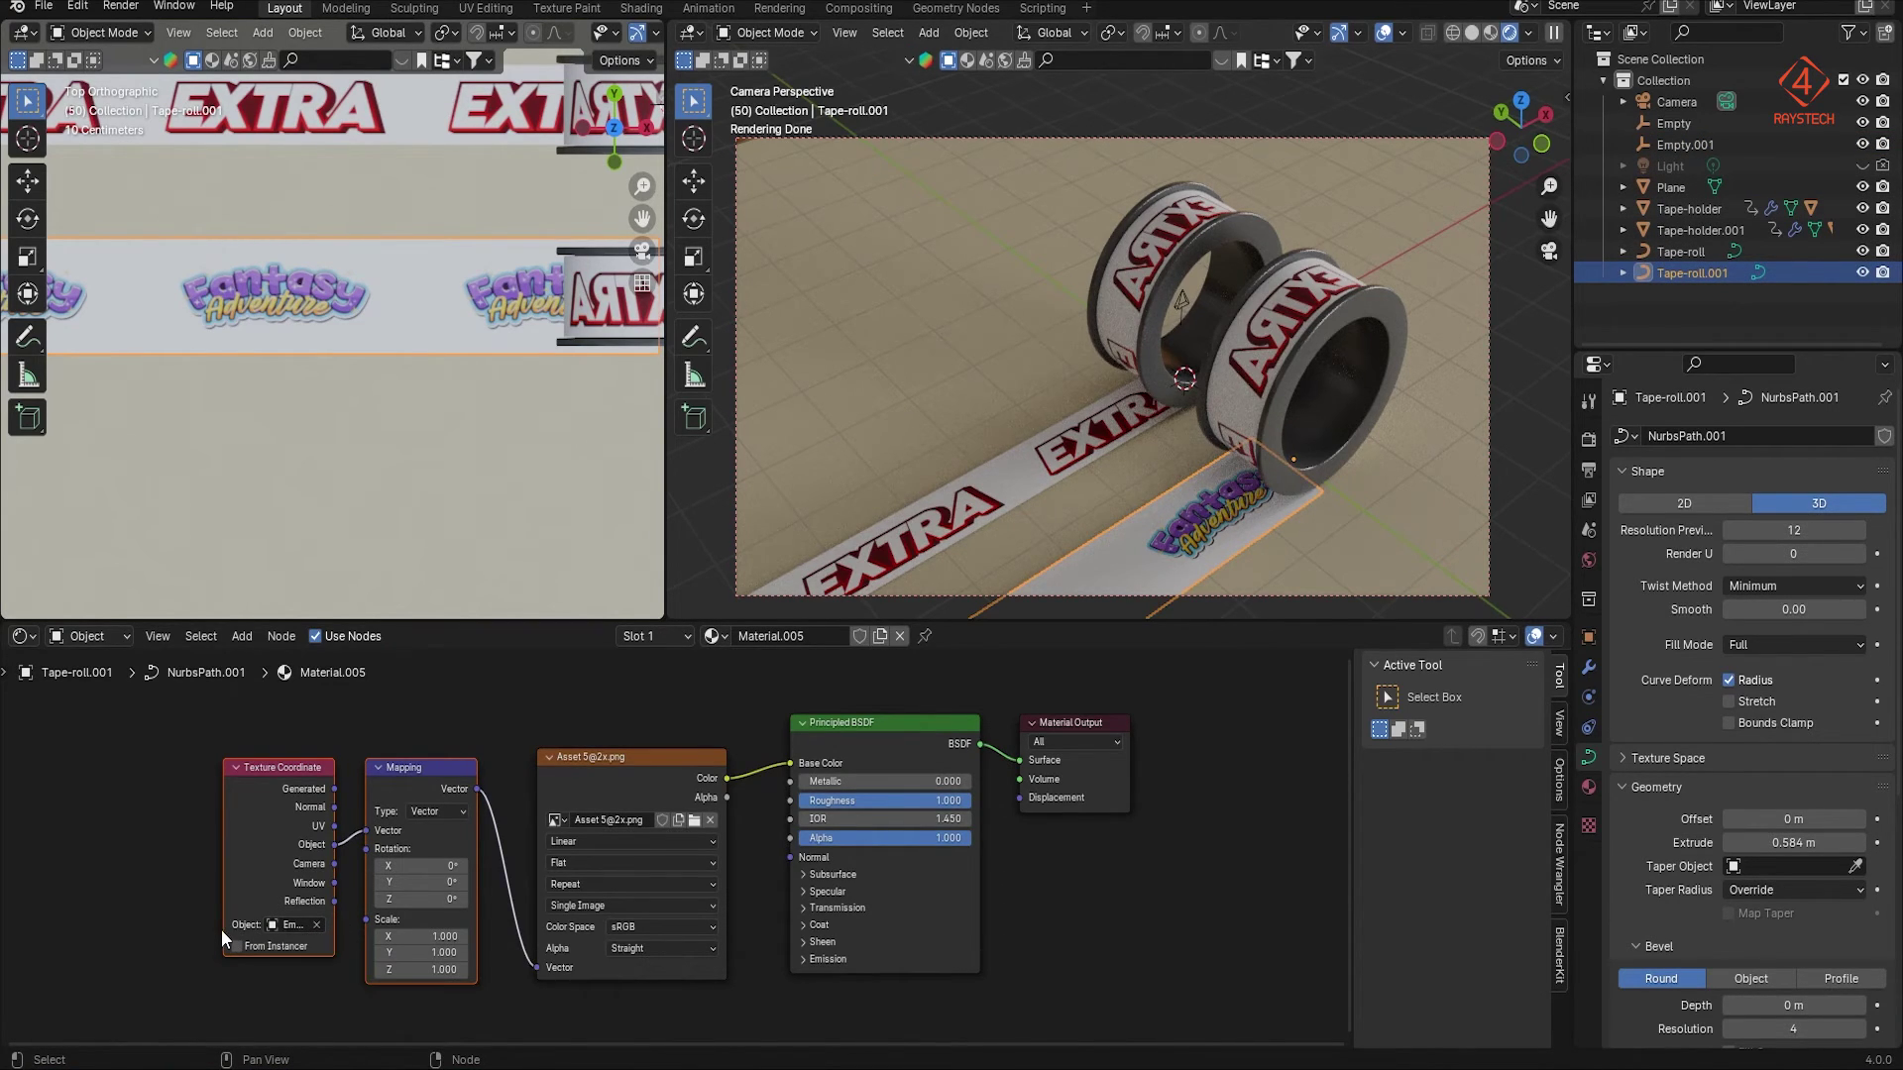
pyautogui.moveTo(222, 930); pyautogui.dragTo(51, 933)
pyautogui.click(188, 923)
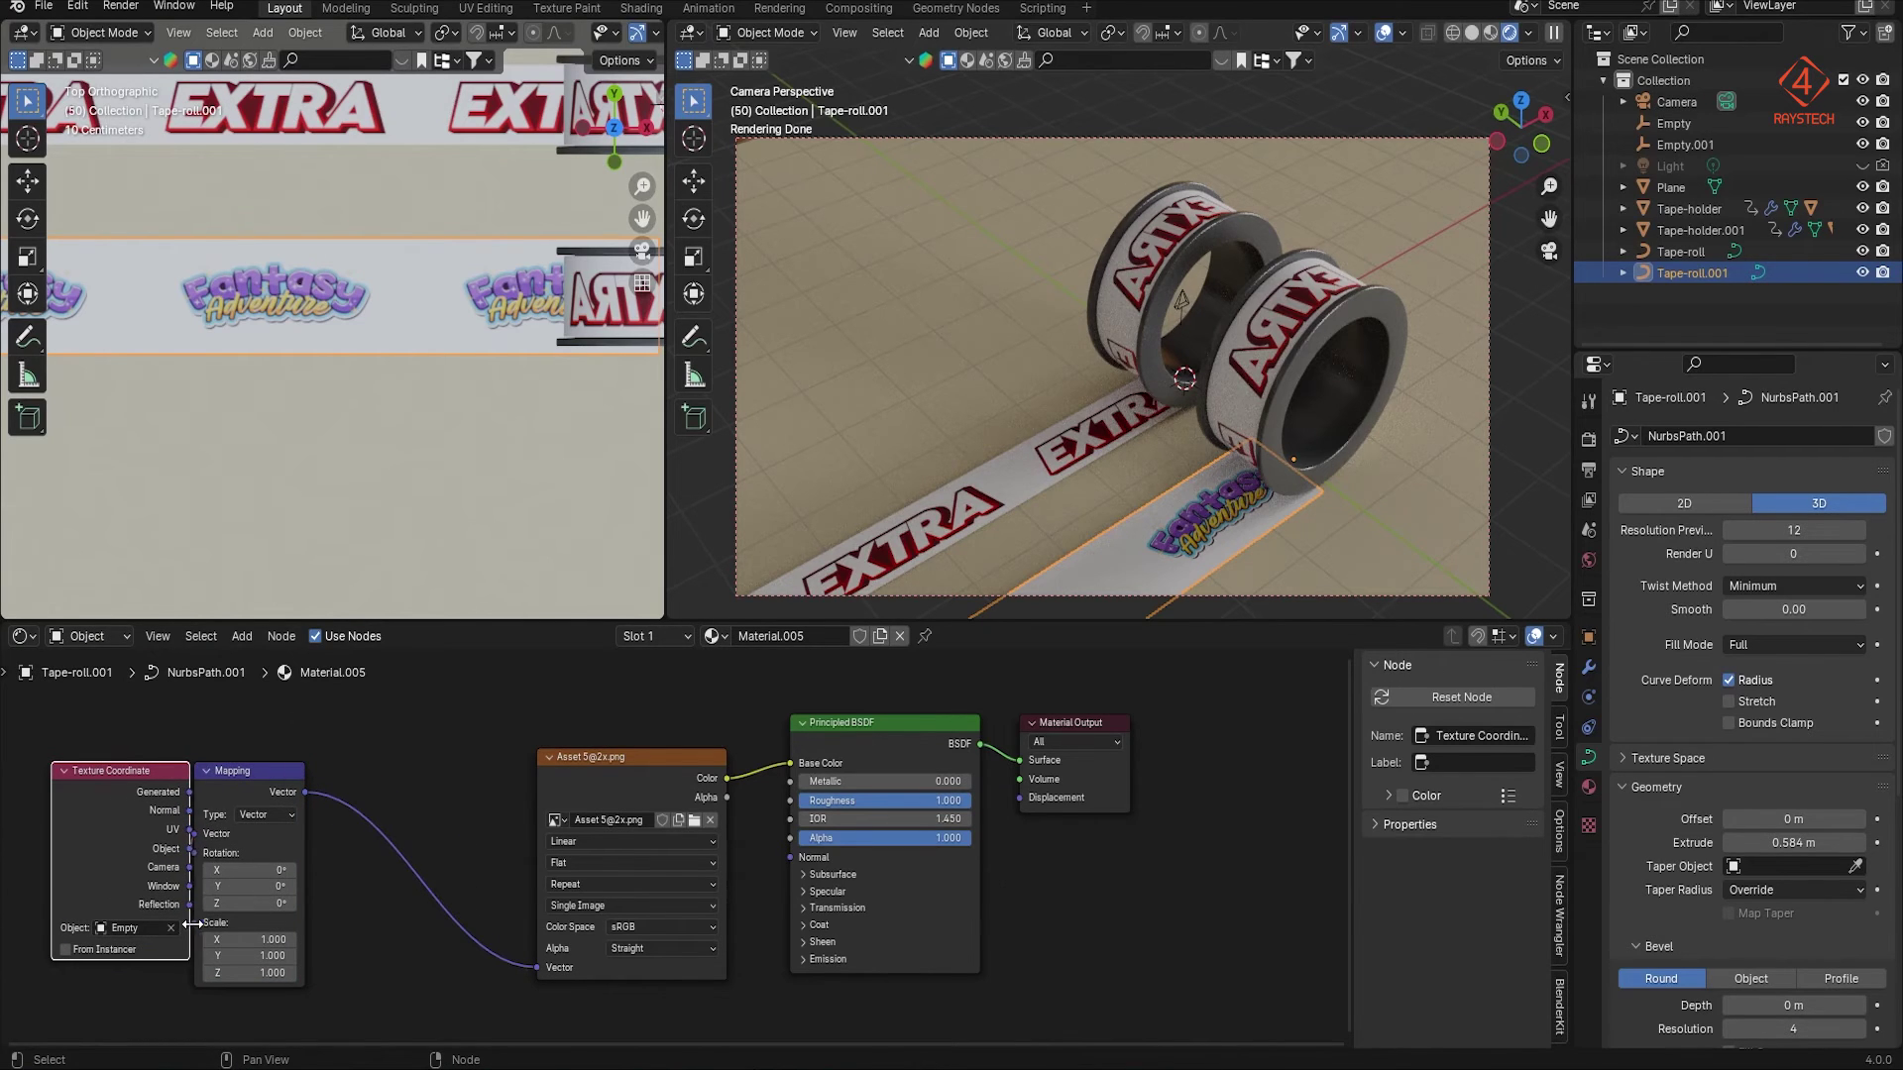
pyautogui.moveTo(189, 922); pyautogui.dragTo(222, 928)
pyautogui.click(147, 930)
pyautogui.click(145, 782)
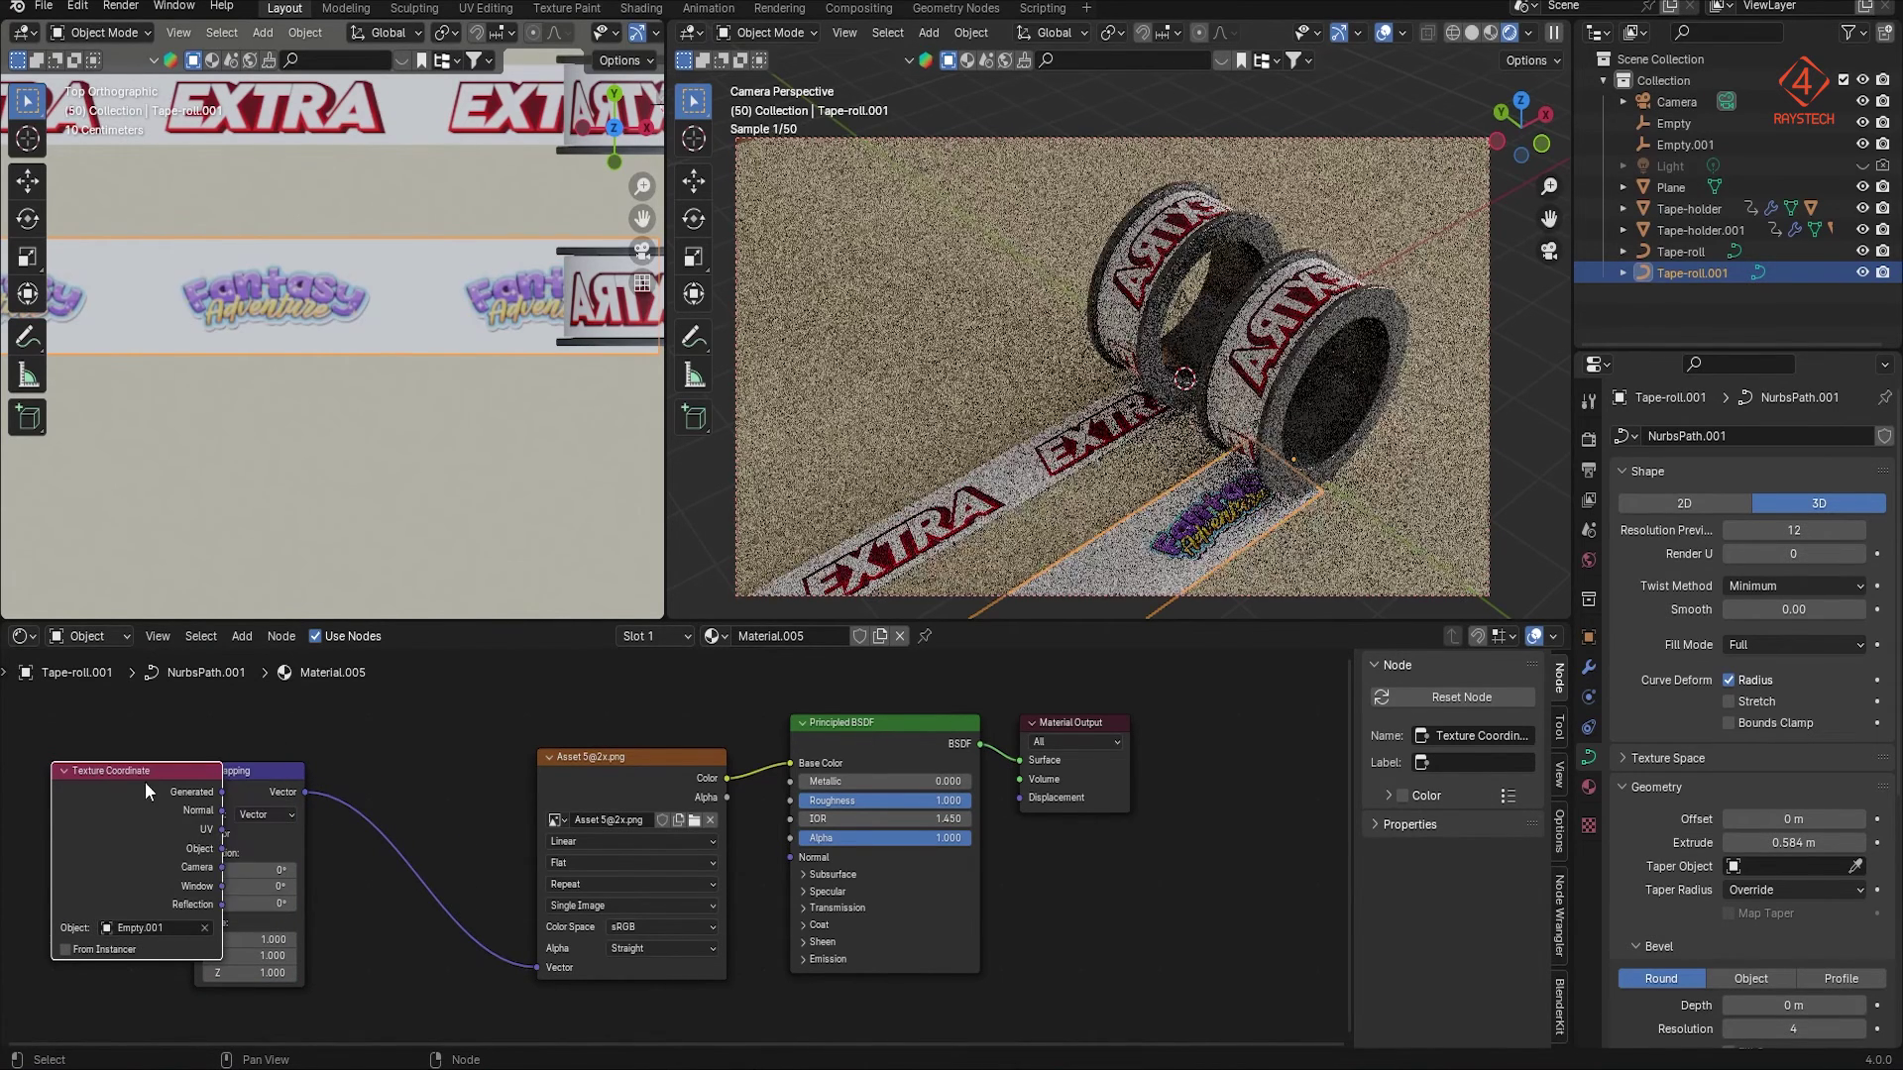
# Step: Scale up Empty.001 and shift it about 0.1077 m along Y, then select Tape.001's material
pyautogui.click(1677, 145)
pyautogui.scroll(-3, 455, 436)
pyautogui.scroll(2, 429, 378)
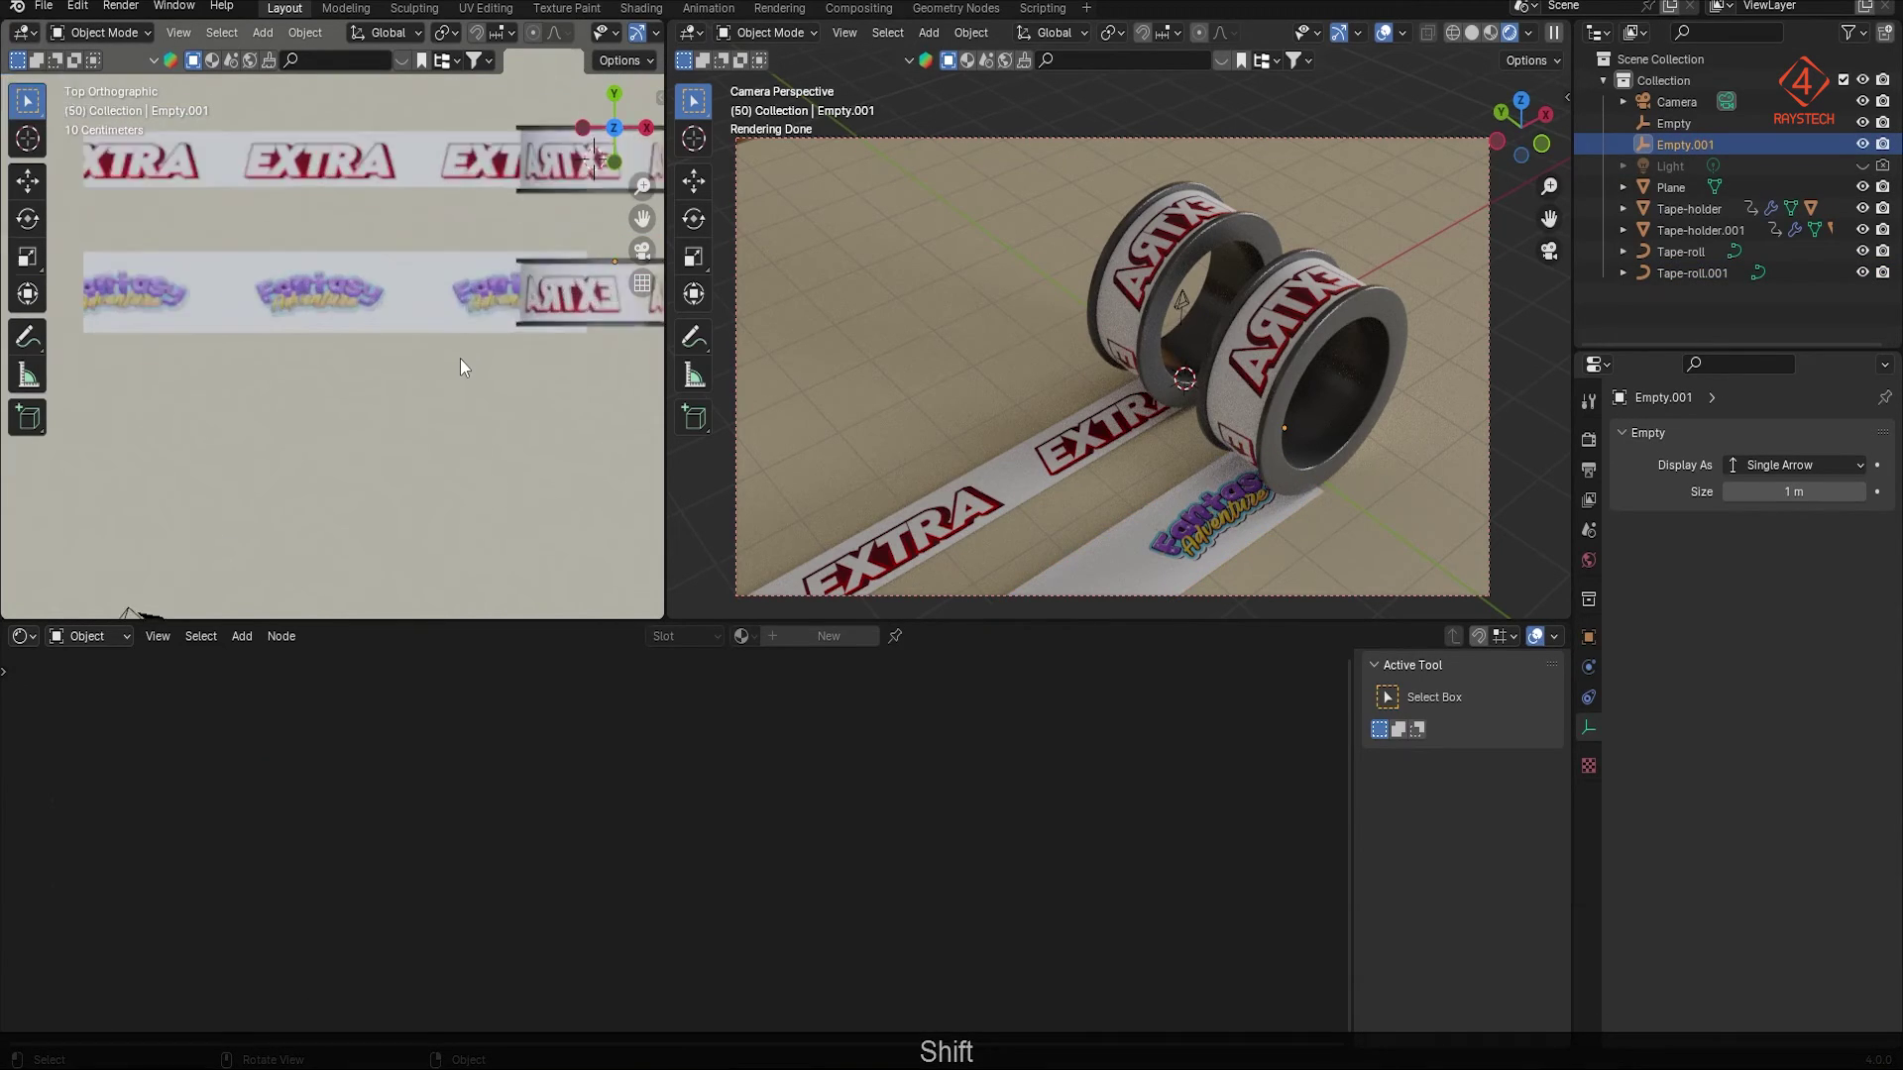
pyautogui.press('s')
pyautogui.click(324, 383)
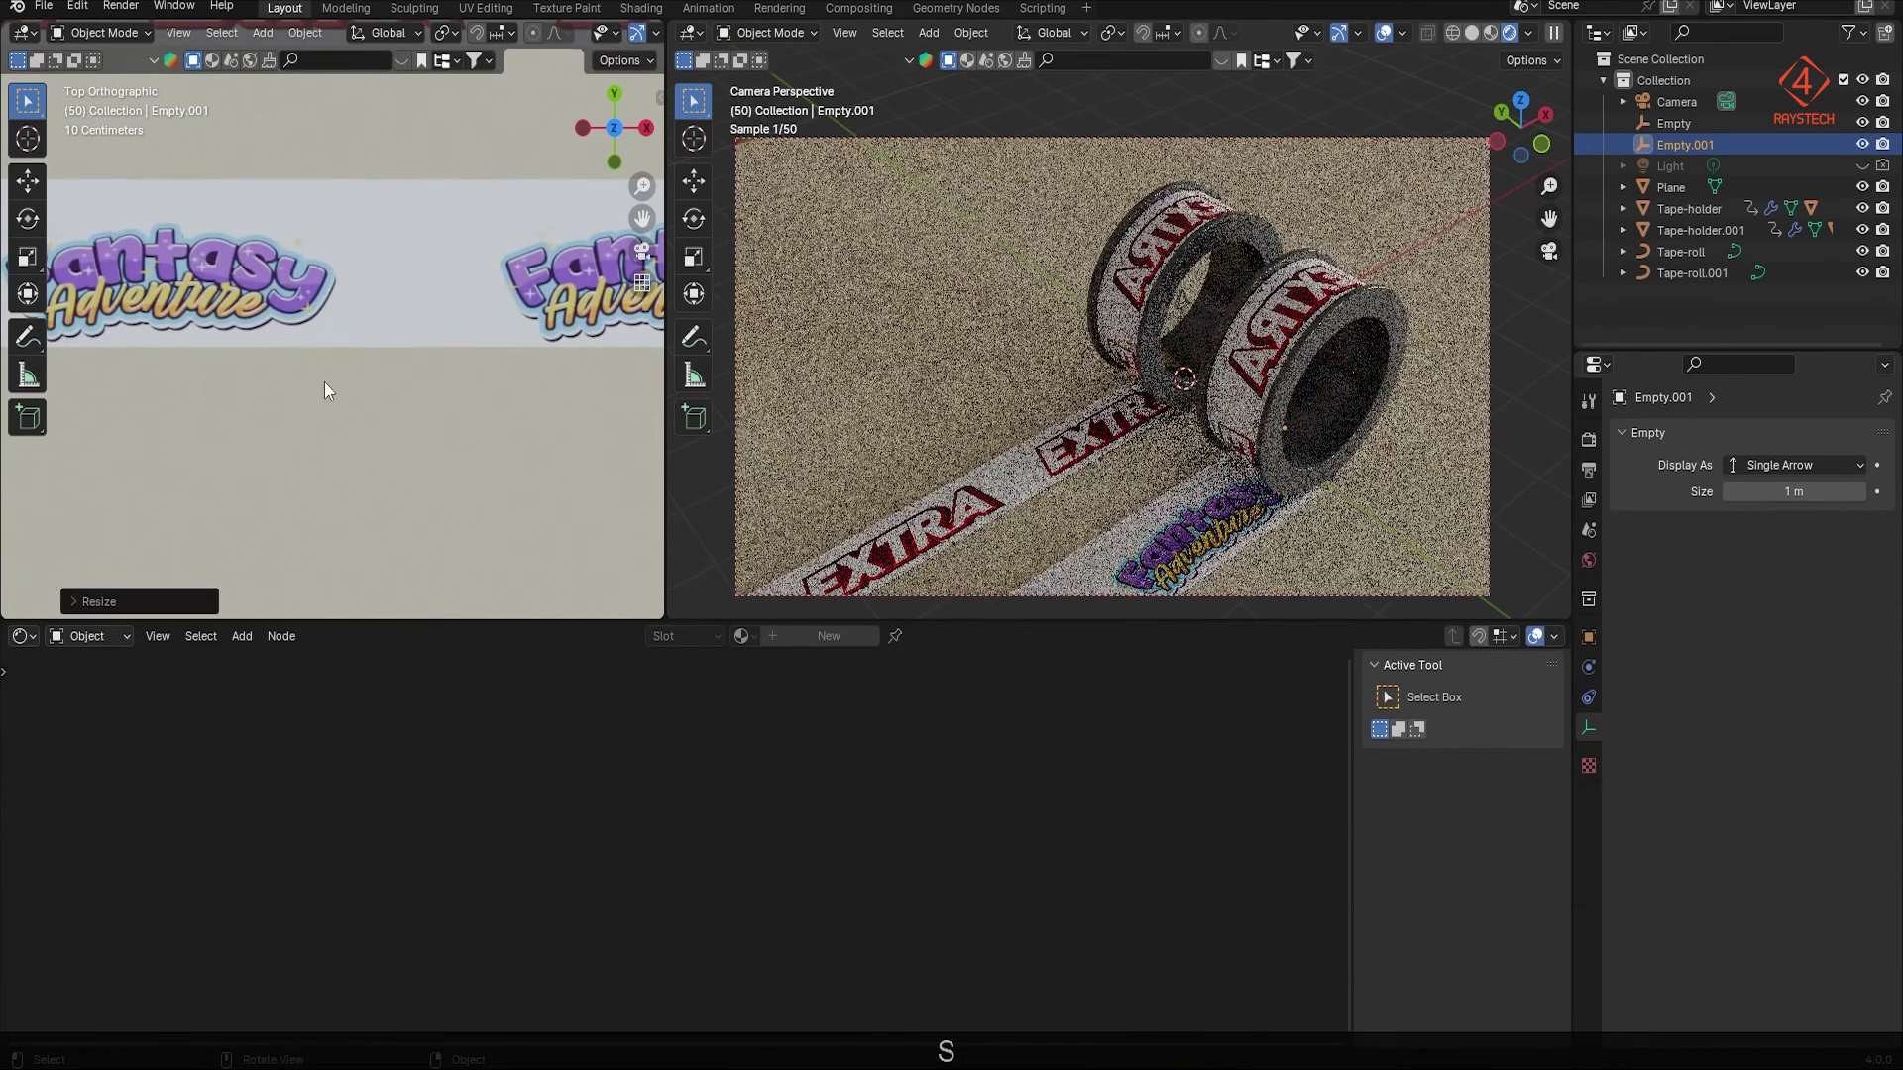
pyautogui.scroll(-2, 397, 397)
pyautogui.keyDown('shift'); pyautogui.moveTo(473, 414); pyautogui.dragTo(418, 432, button='middle'); pyautogui.keyUp('shift')
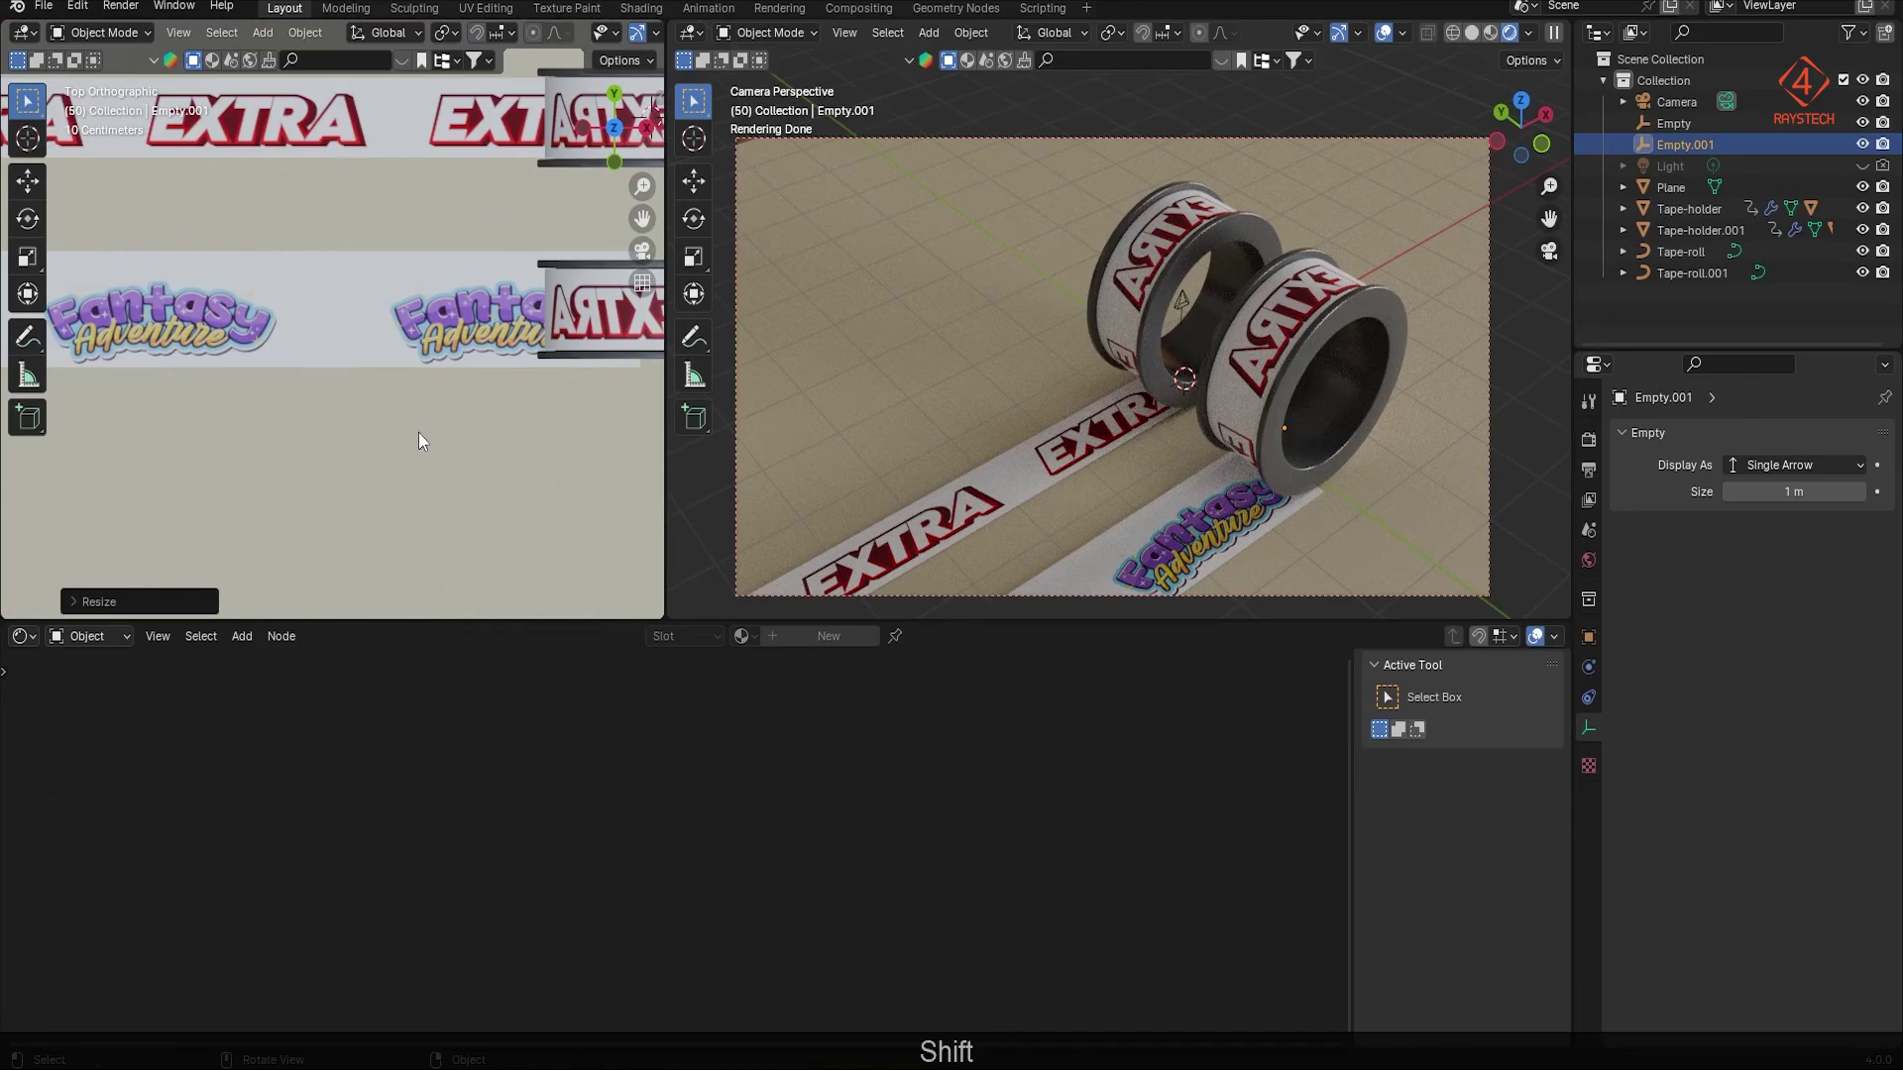
pyautogui.press('g')
pyautogui.press('y')
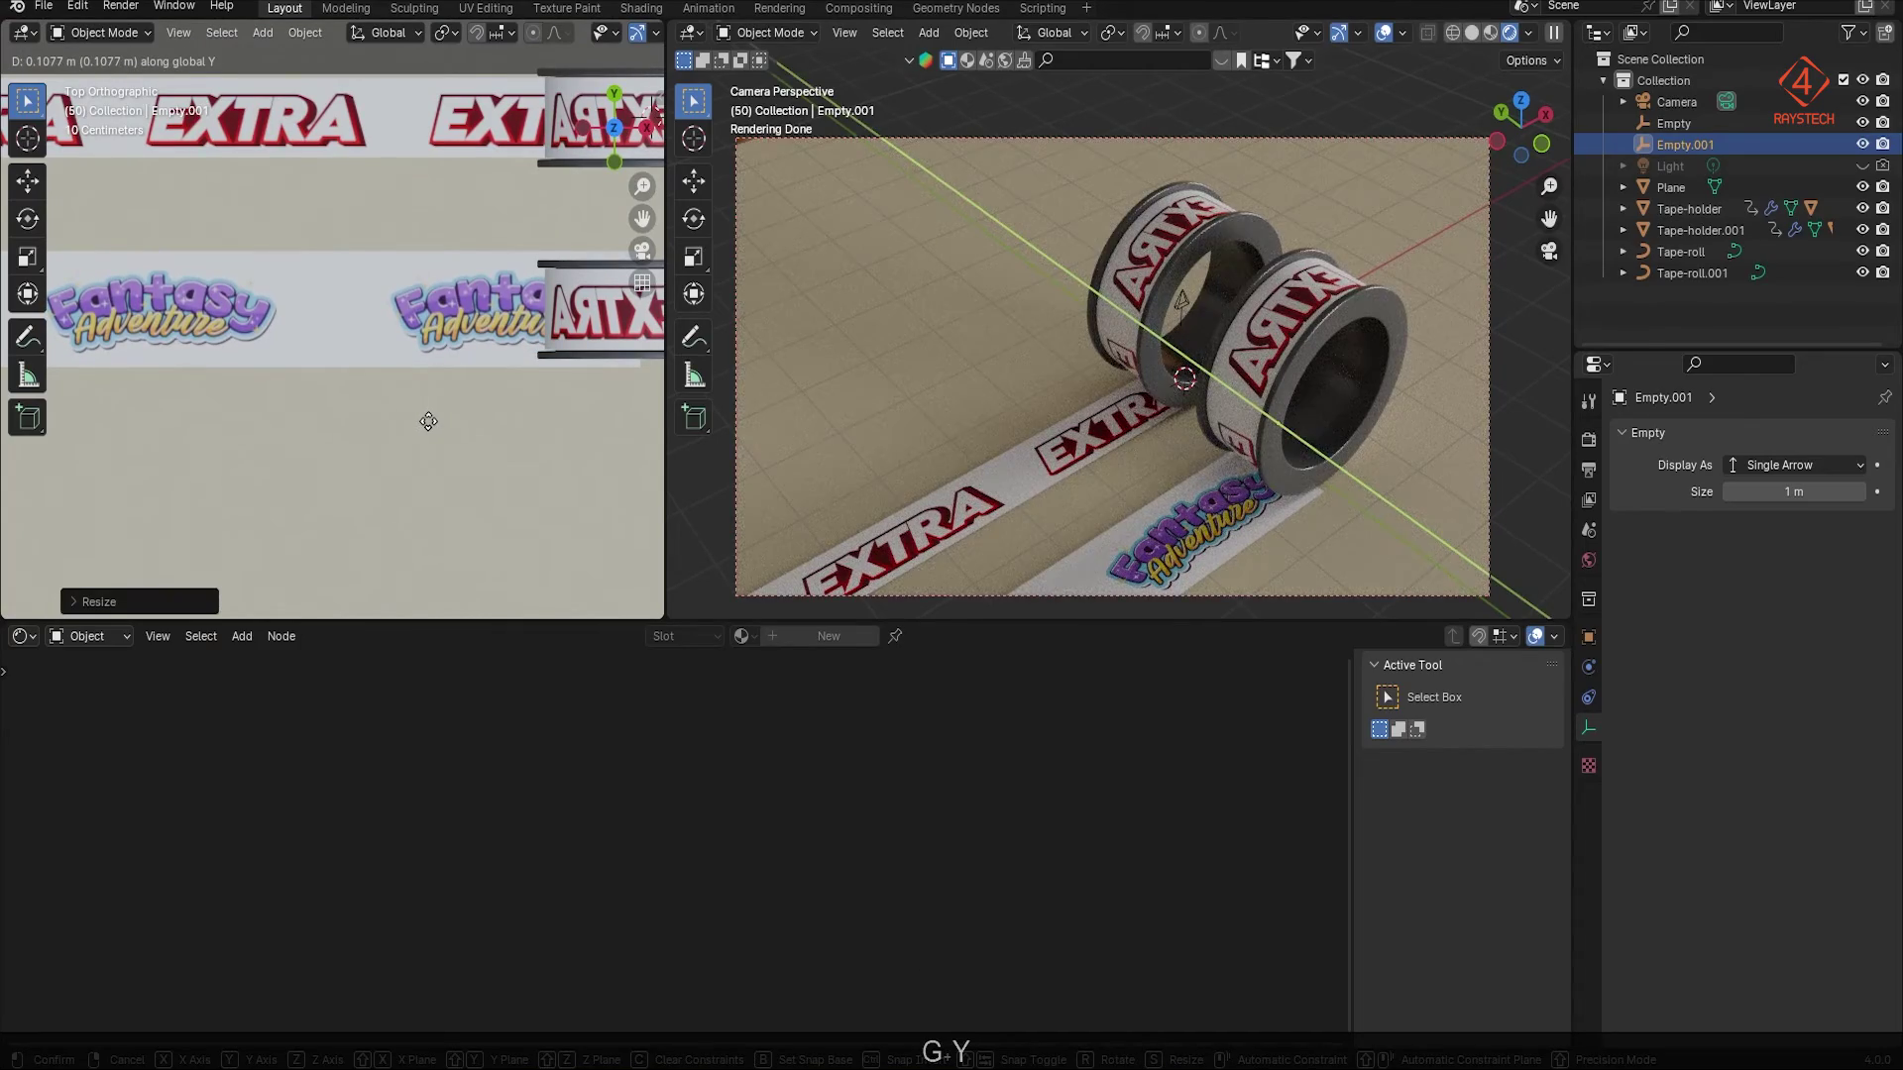
pyautogui.click(428, 421)
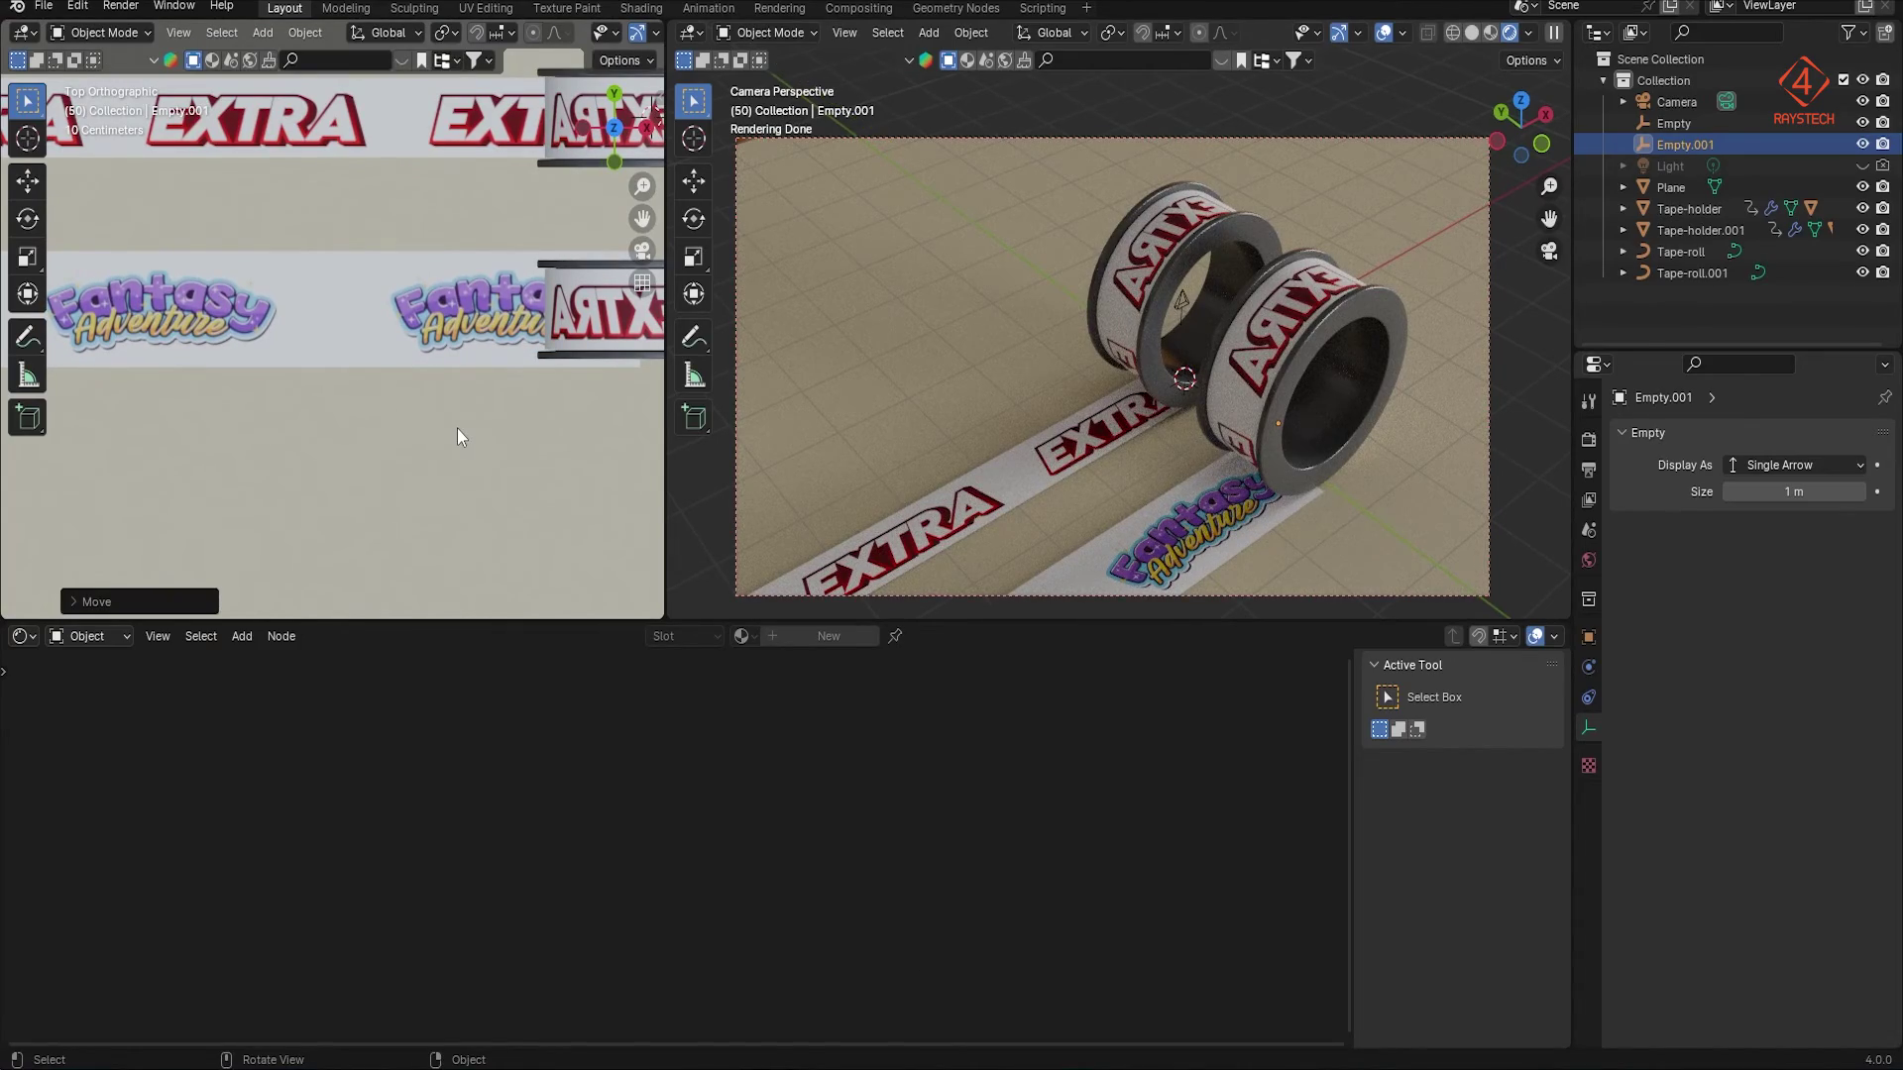
pyautogui.click(1258, 337)
pyautogui.click(1588, 815)
pyautogui.click(1828, 527)
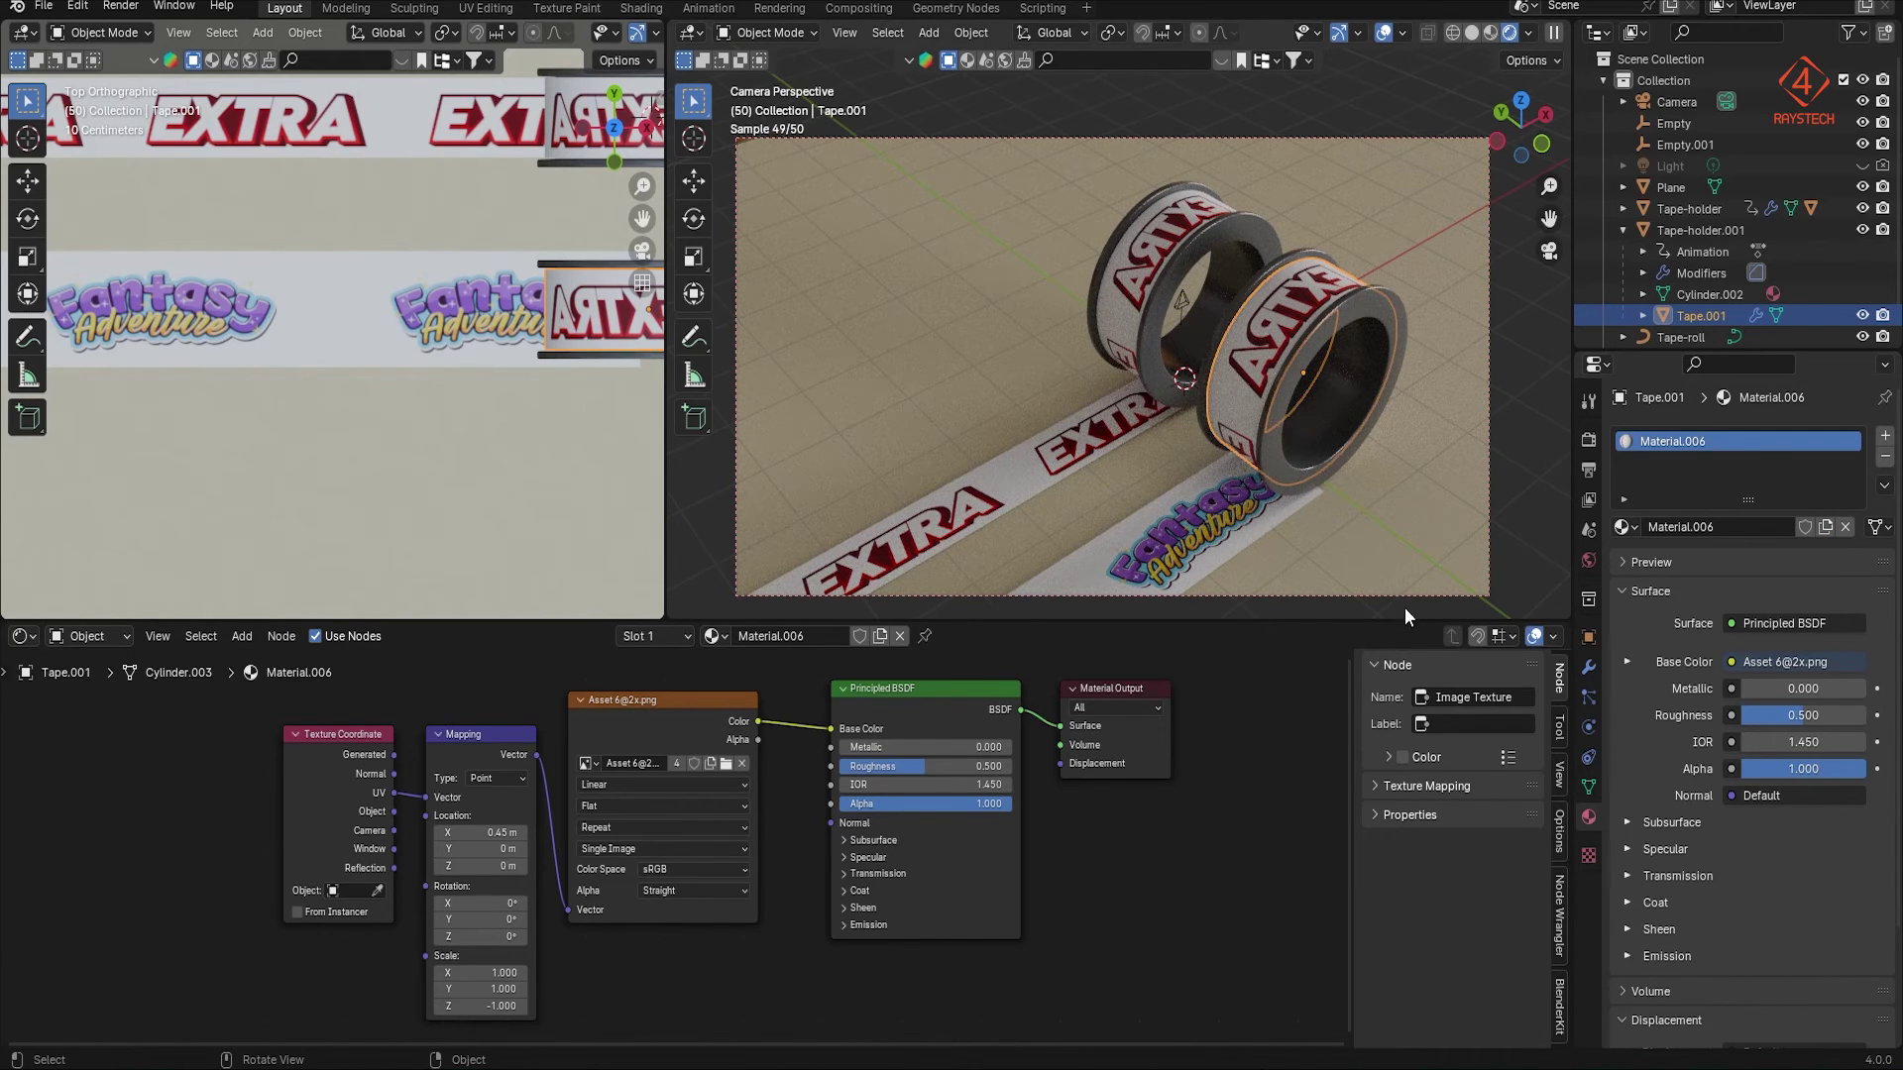
pyautogui.click(1258, 565)
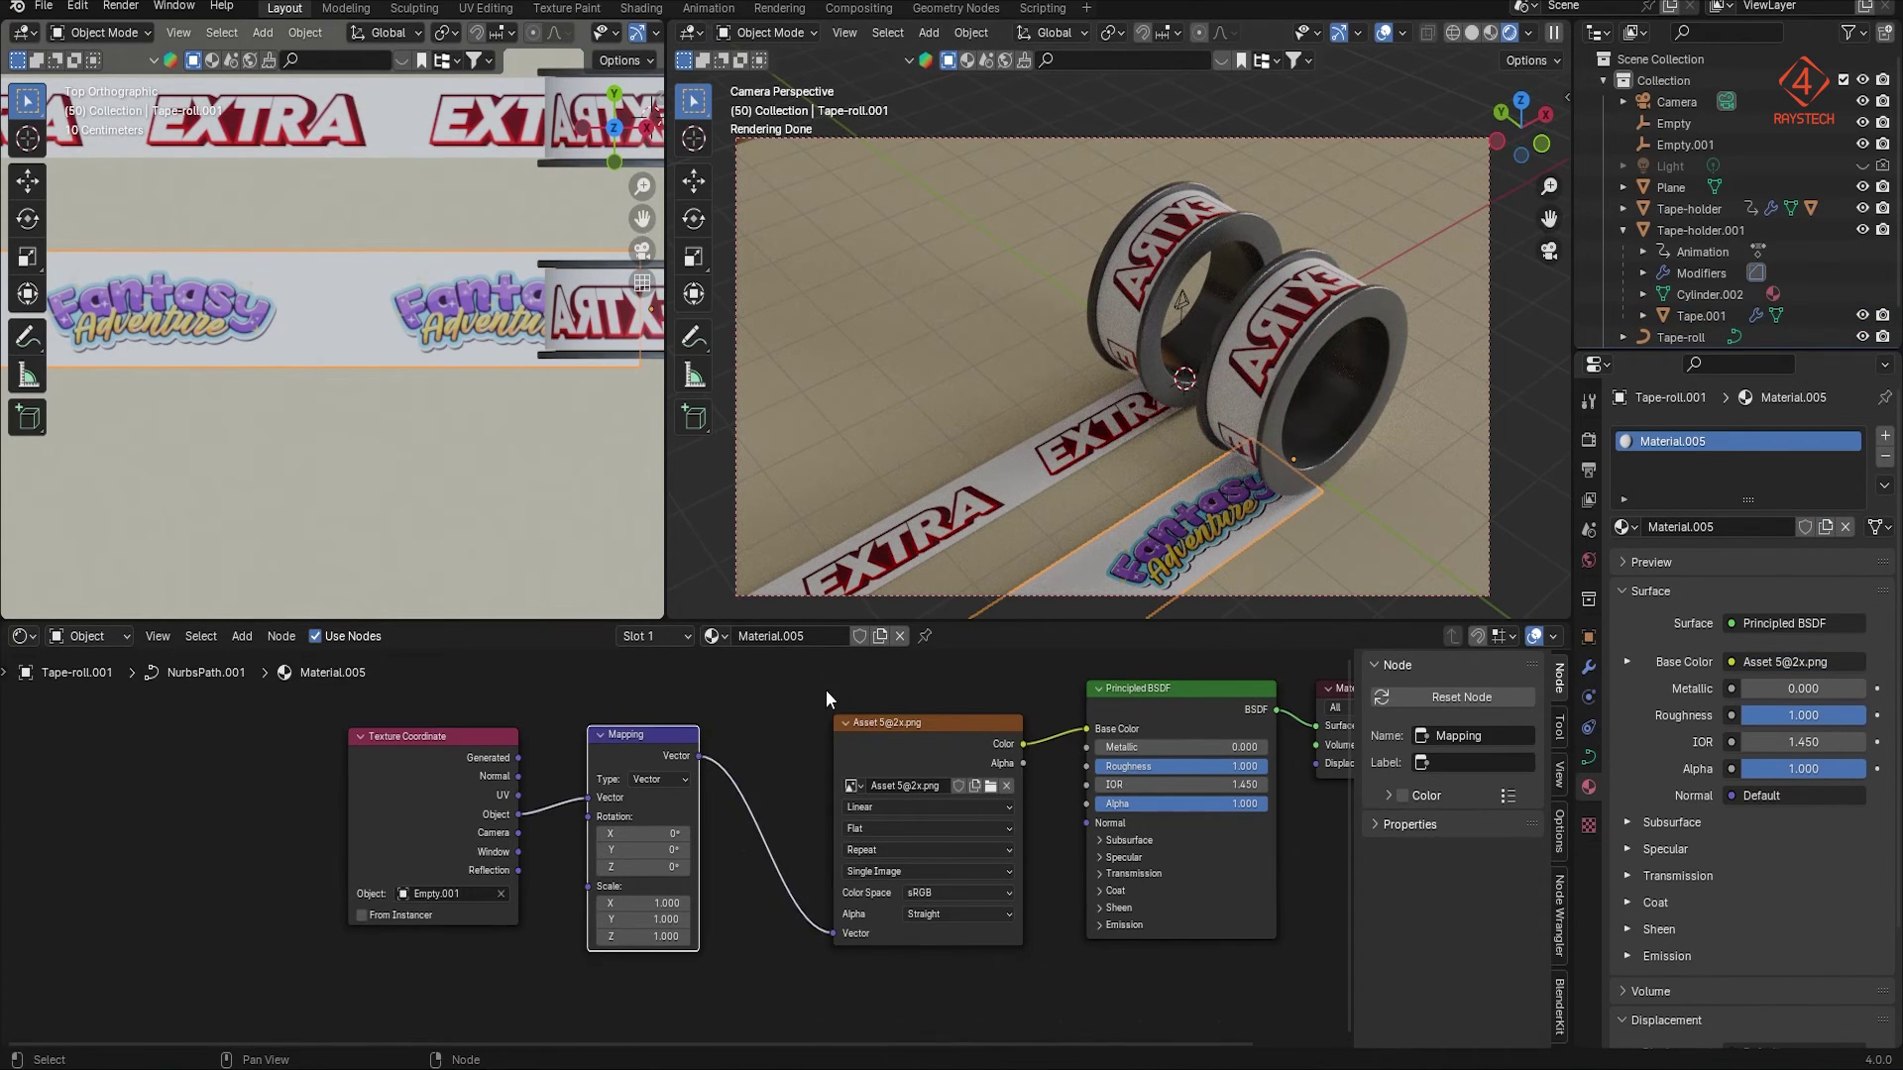
pyautogui.click(921, 774)
pyautogui.hotkey('ctrl', 'c')
pyautogui.click(1237, 450)
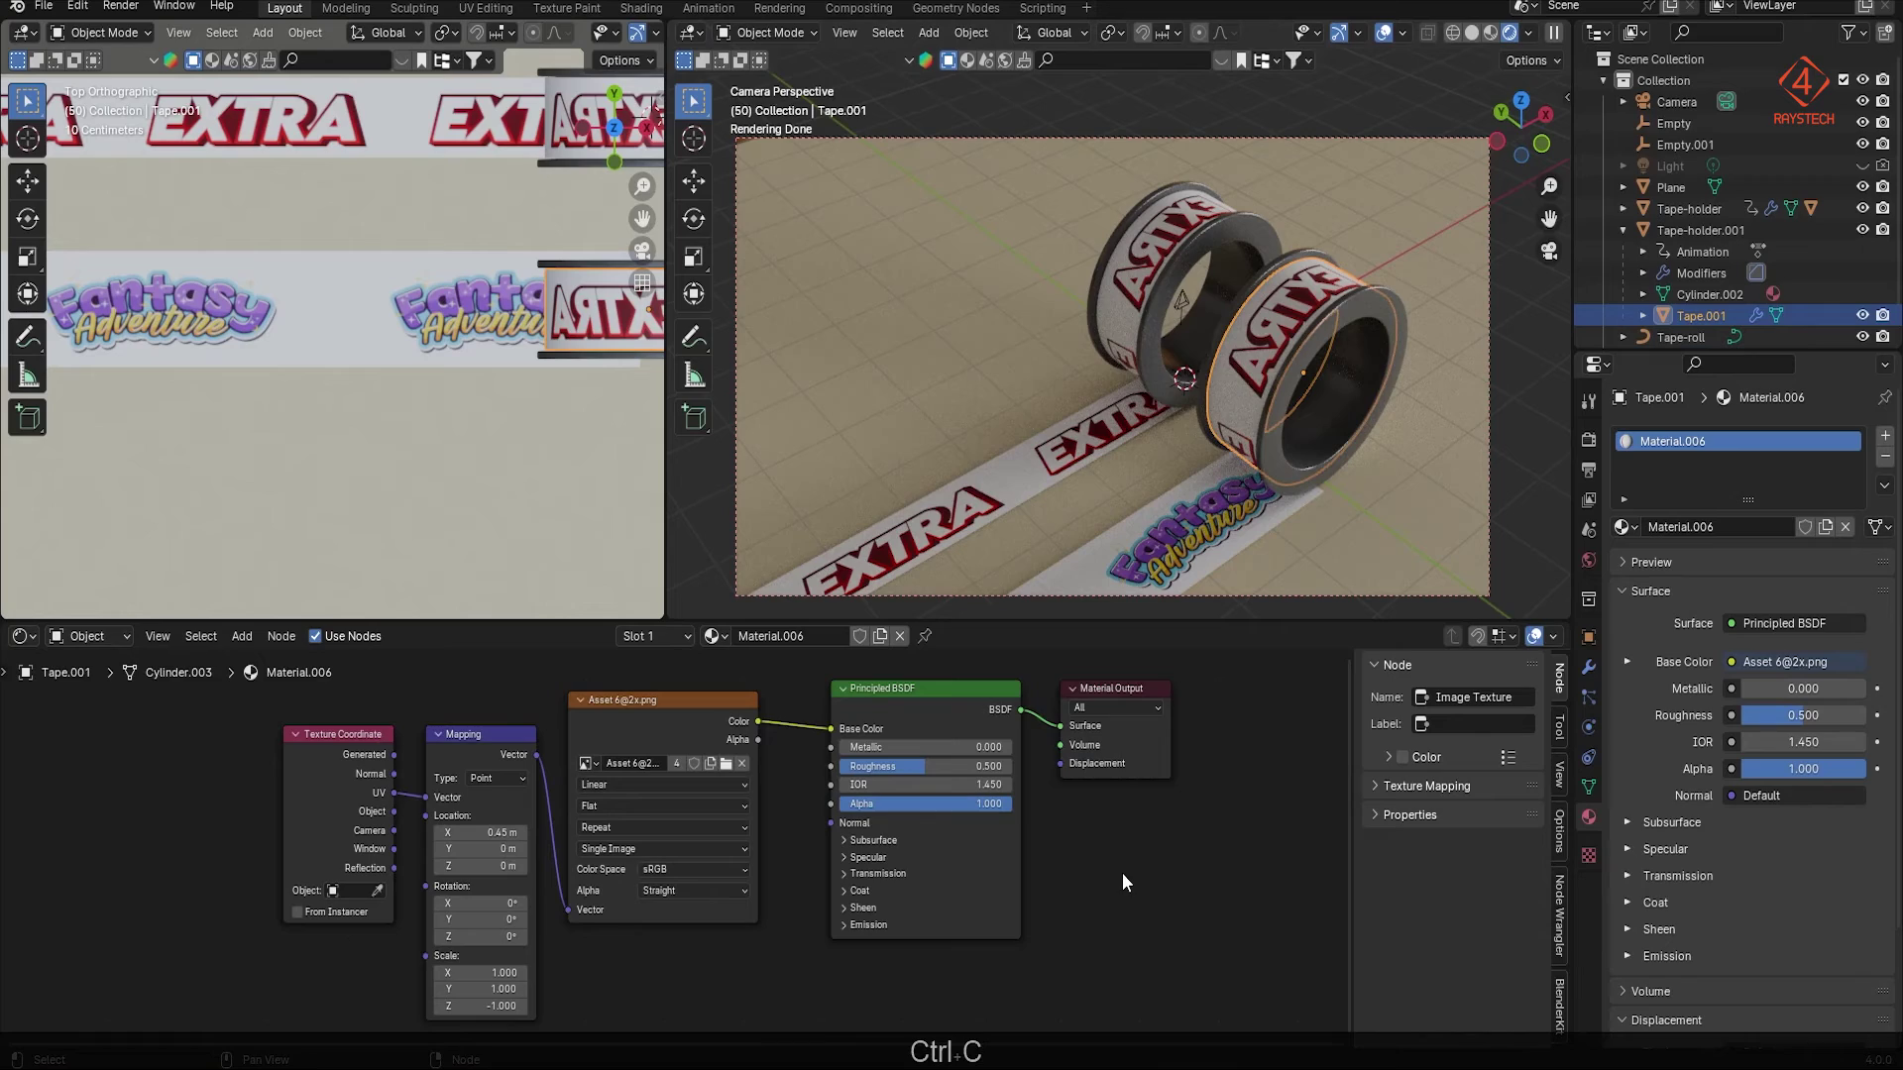
pyautogui.hotkey('ctrl', 'v')
pyautogui.moveTo(1132, 770); pyautogui.dragTo(917, 727)
pyautogui.moveTo(571, 909); pyautogui.dragTo(822, 929)
pyautogui.press('Delete')
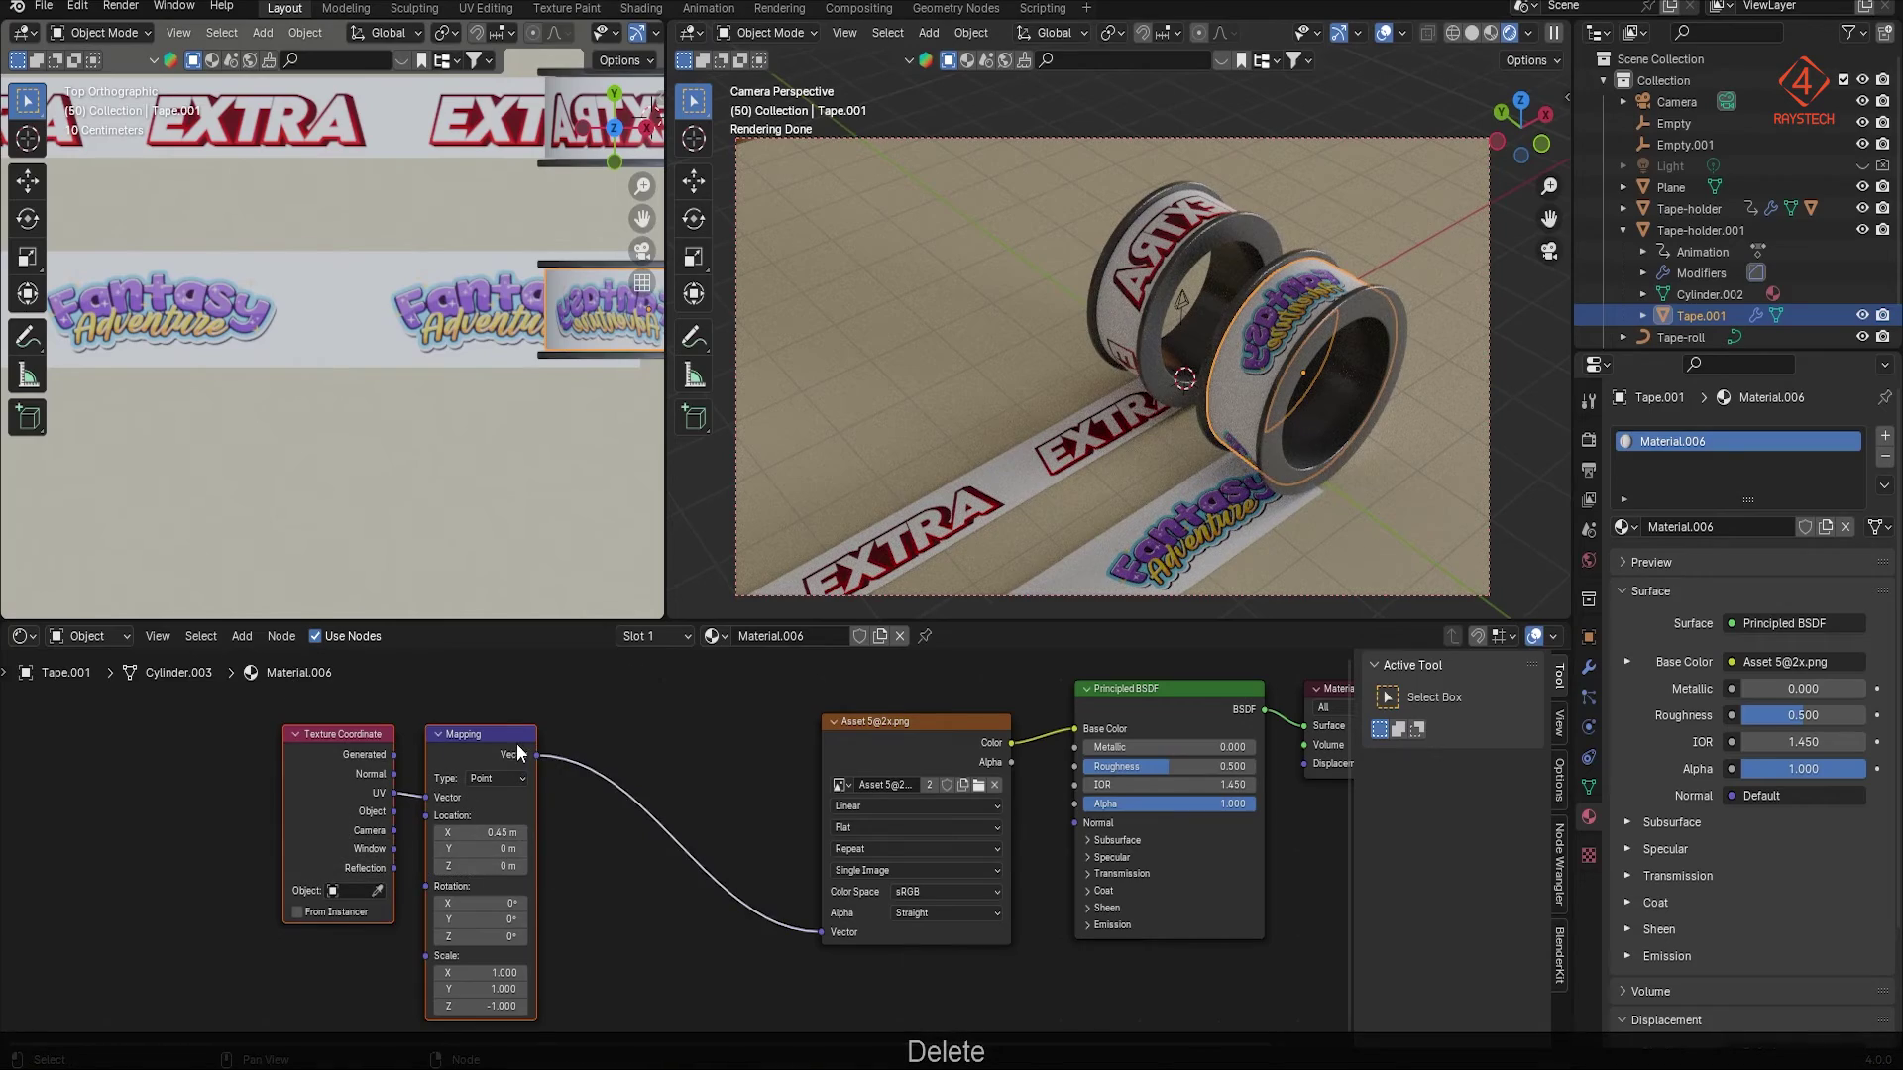
pyautogui.moveTo(515, 748); pyautogui.dragTo(699, 750)
pyautogui.press('Home')
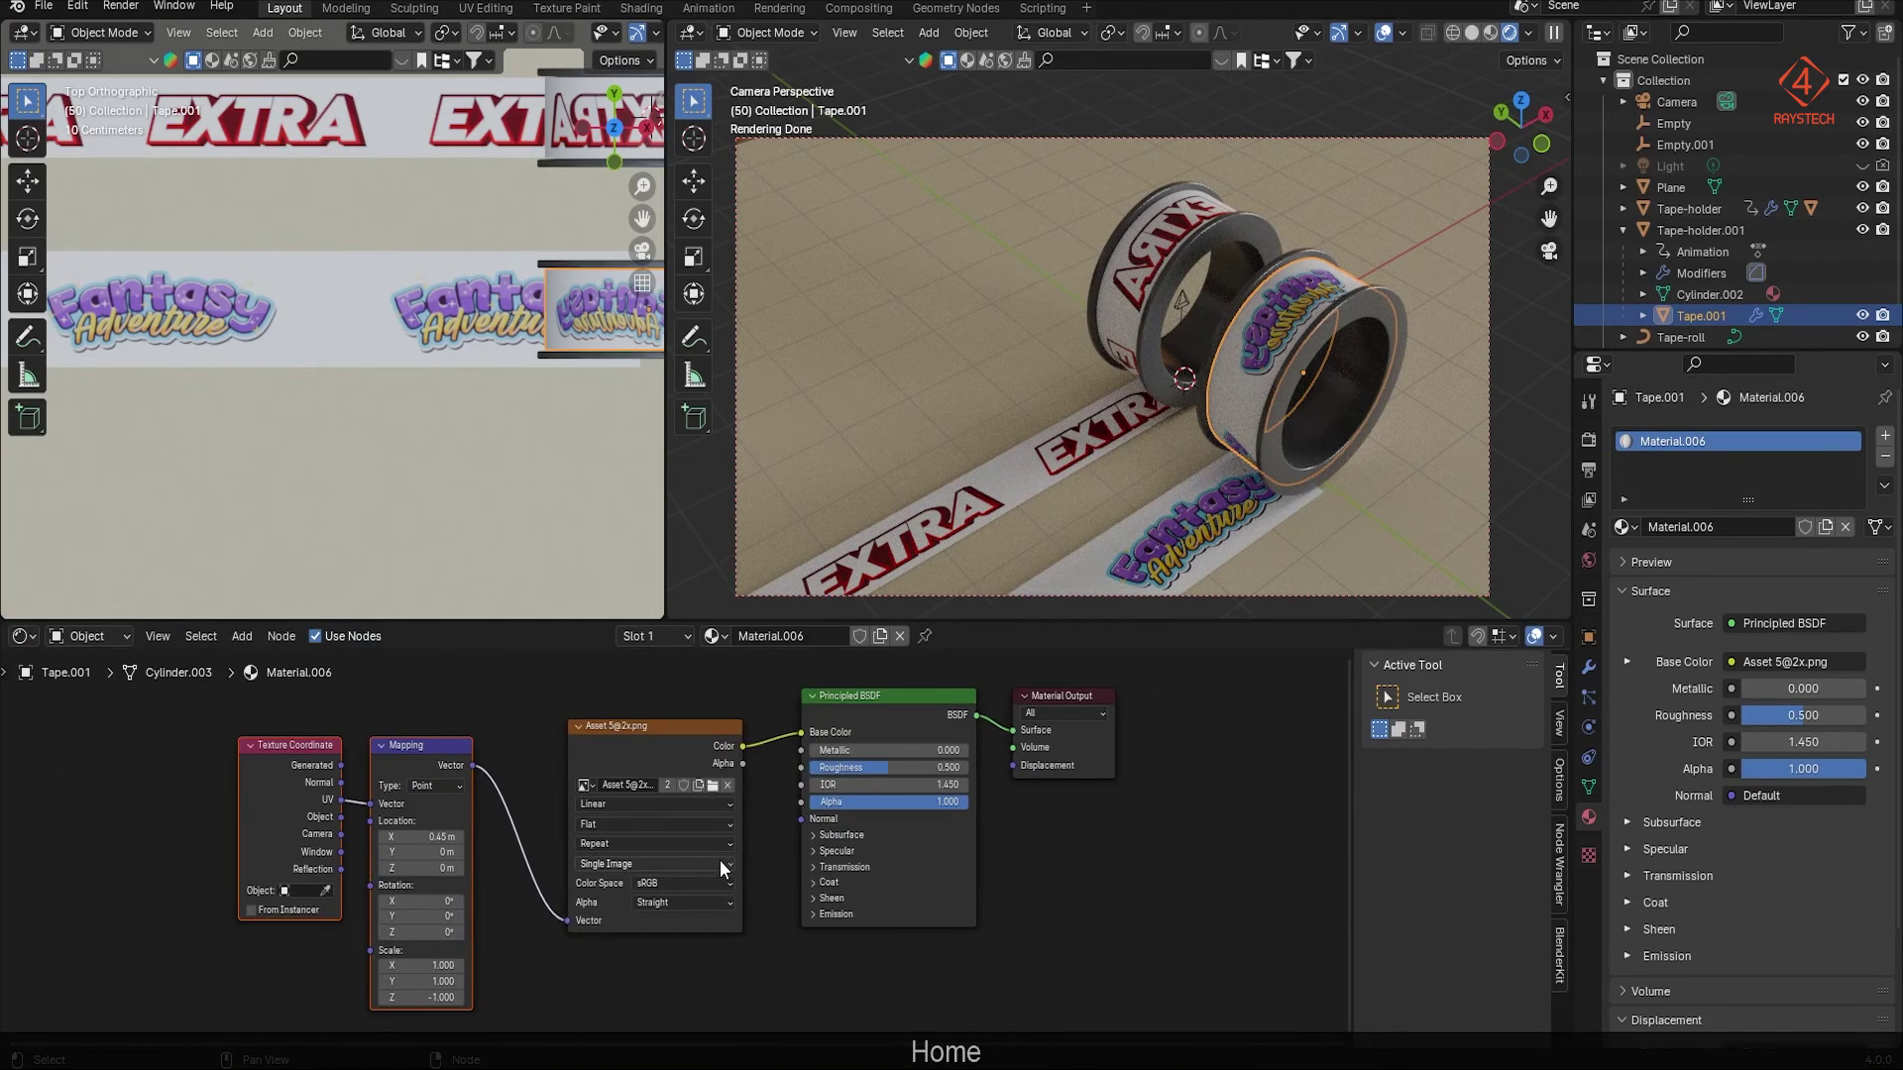
# Step: Select Tape-holder.001 in the top view and switch that view to wireframe
pyautogui.moveTo(1233, 581); pyautogui.dragTo(1175, 521, button='middle')
pyautogui.press('KP_0')
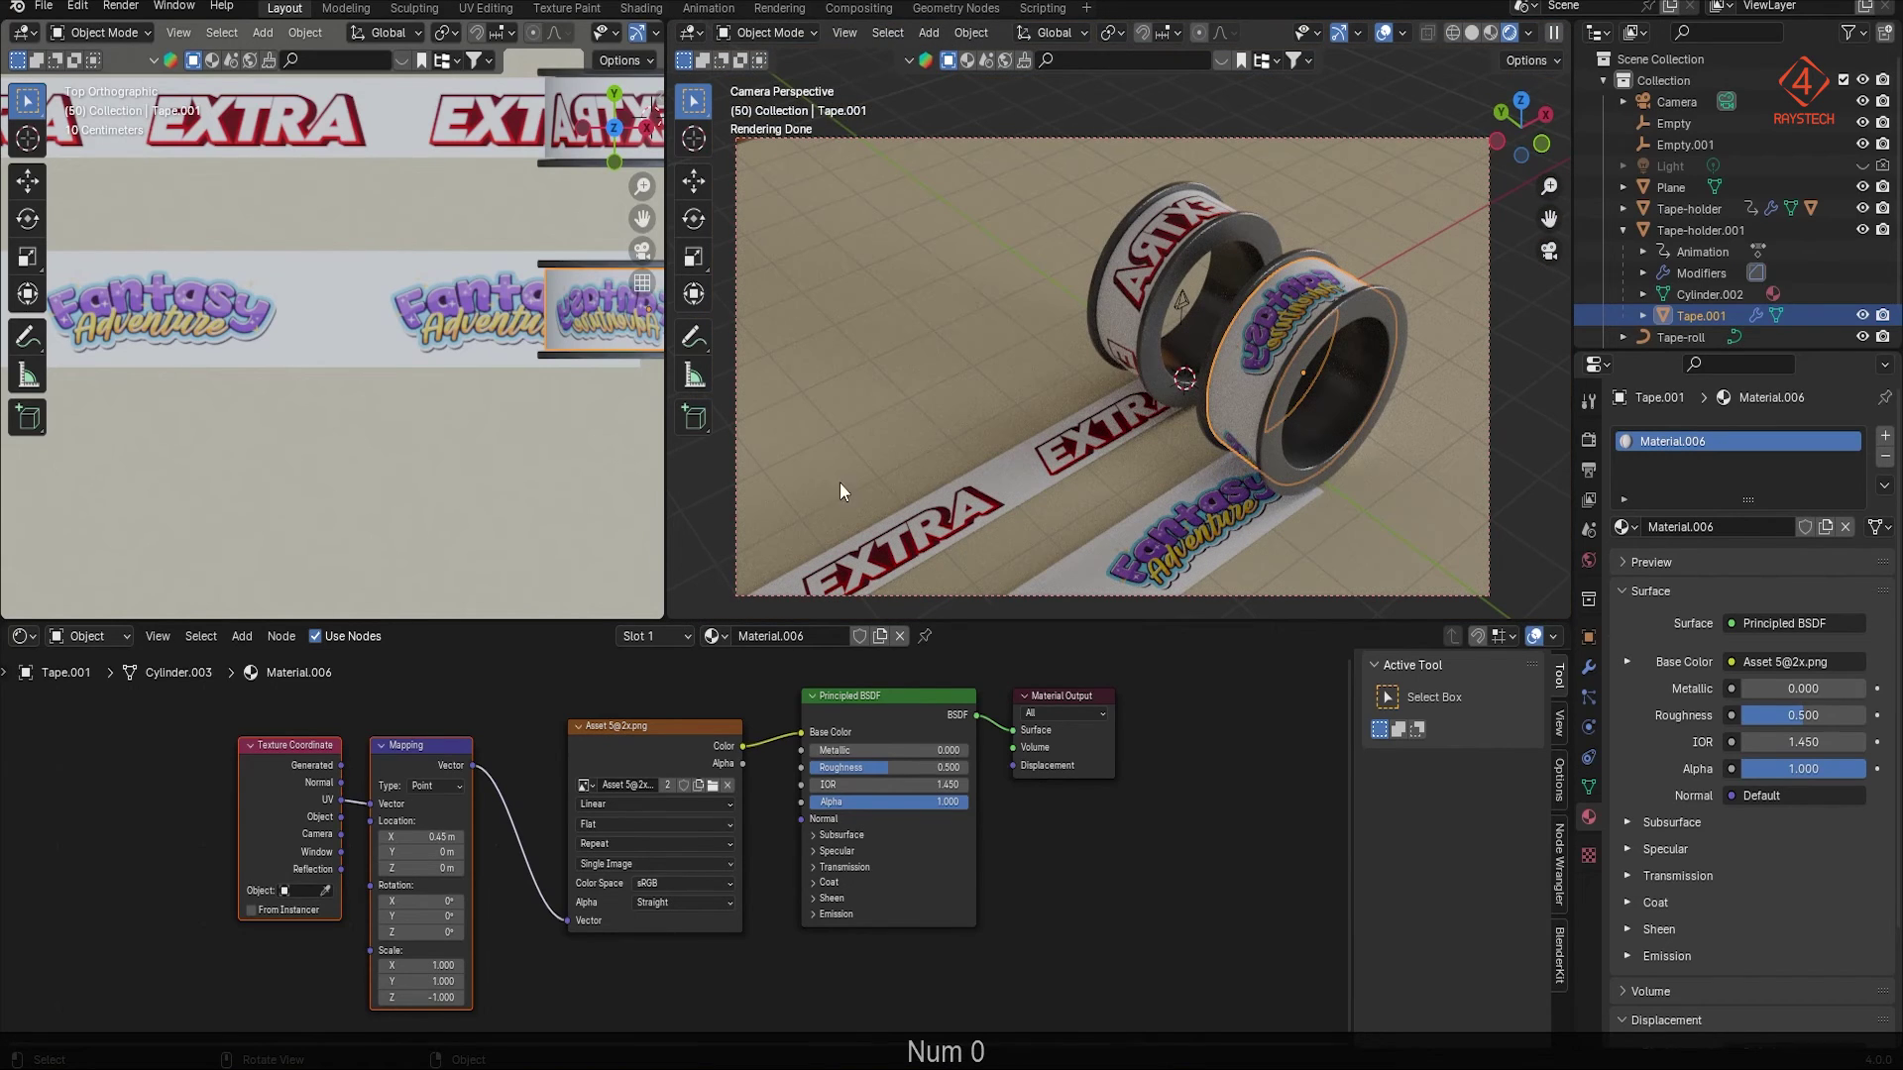
pyautogui.scroll(-5, 408, 438)
pyautogui.keyDown('shift'); pyautogui.moveTo(409, 438); pyautogui.dragTo(351, 396, button='middle'); pyautogui.keyUp('shift')
pyautogui.scroll(8, 350, 396)
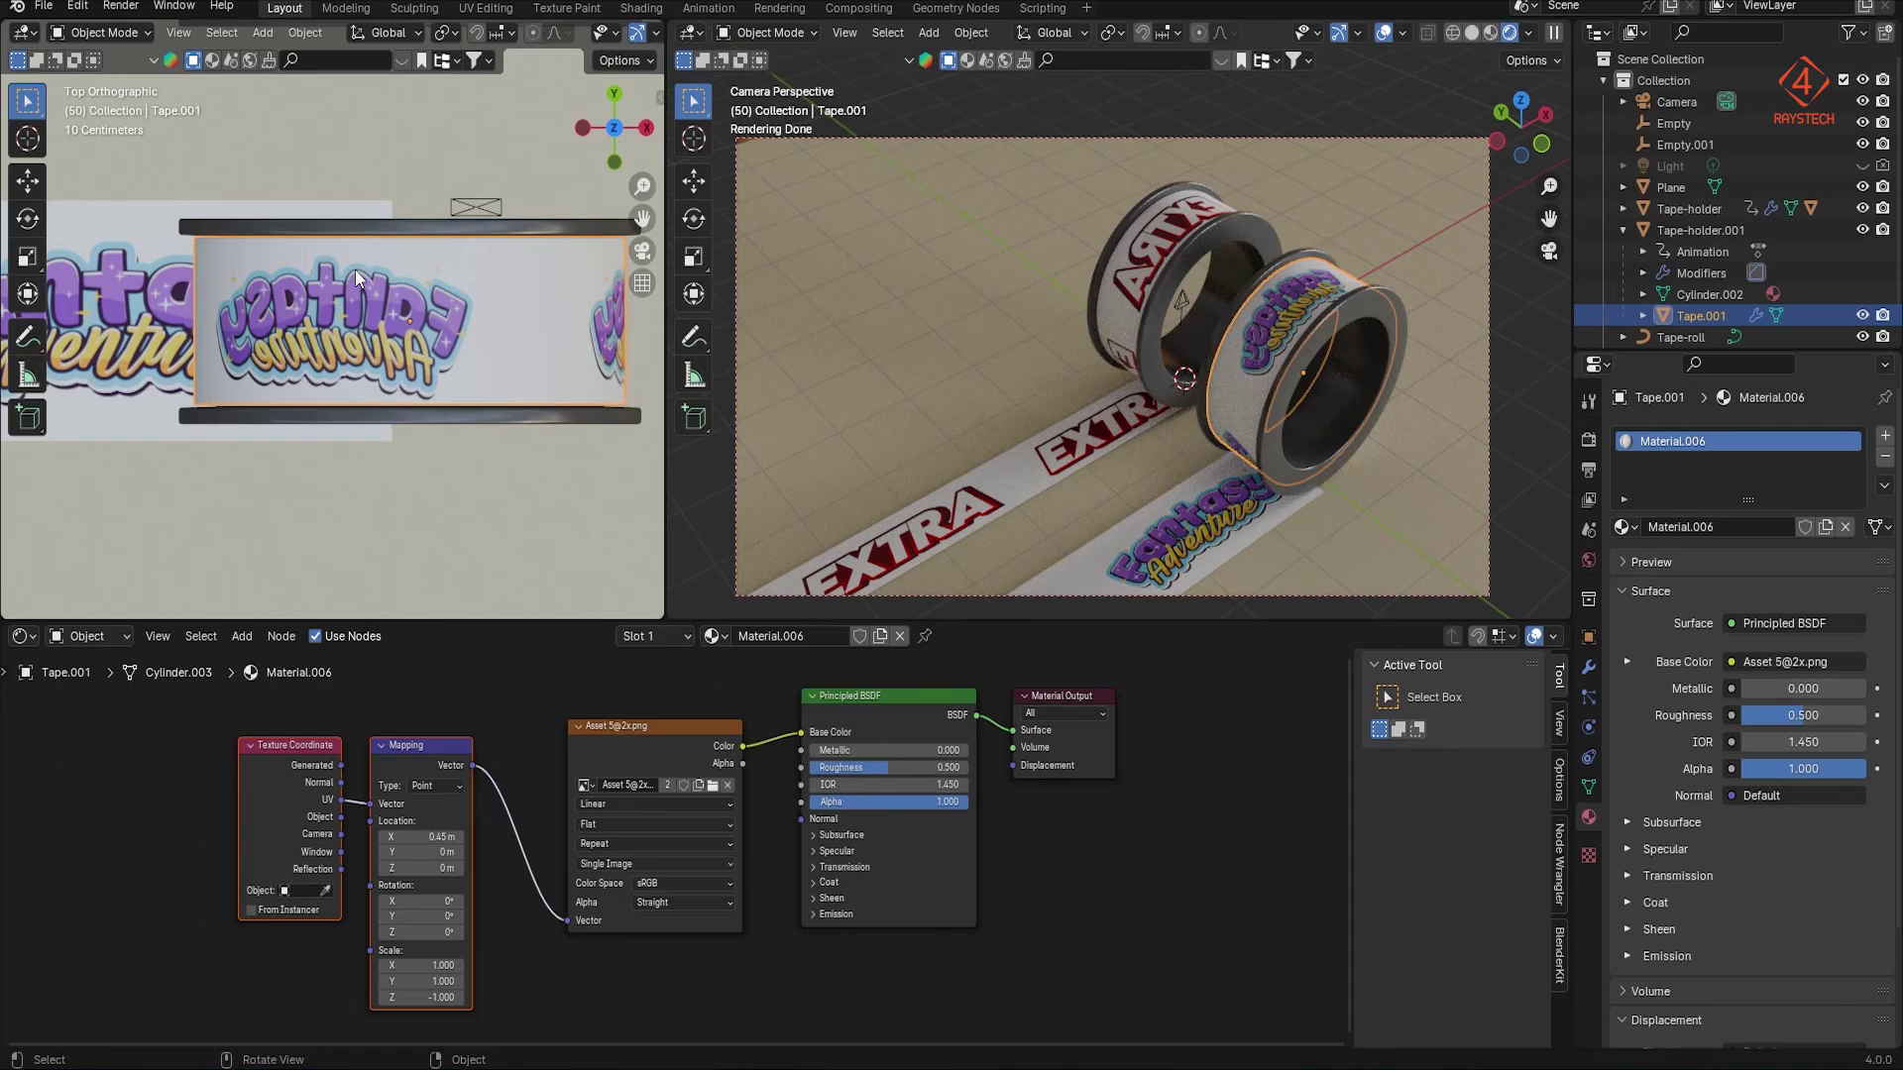
pyautogui.click(378, 246)
pyautogui.press('z')
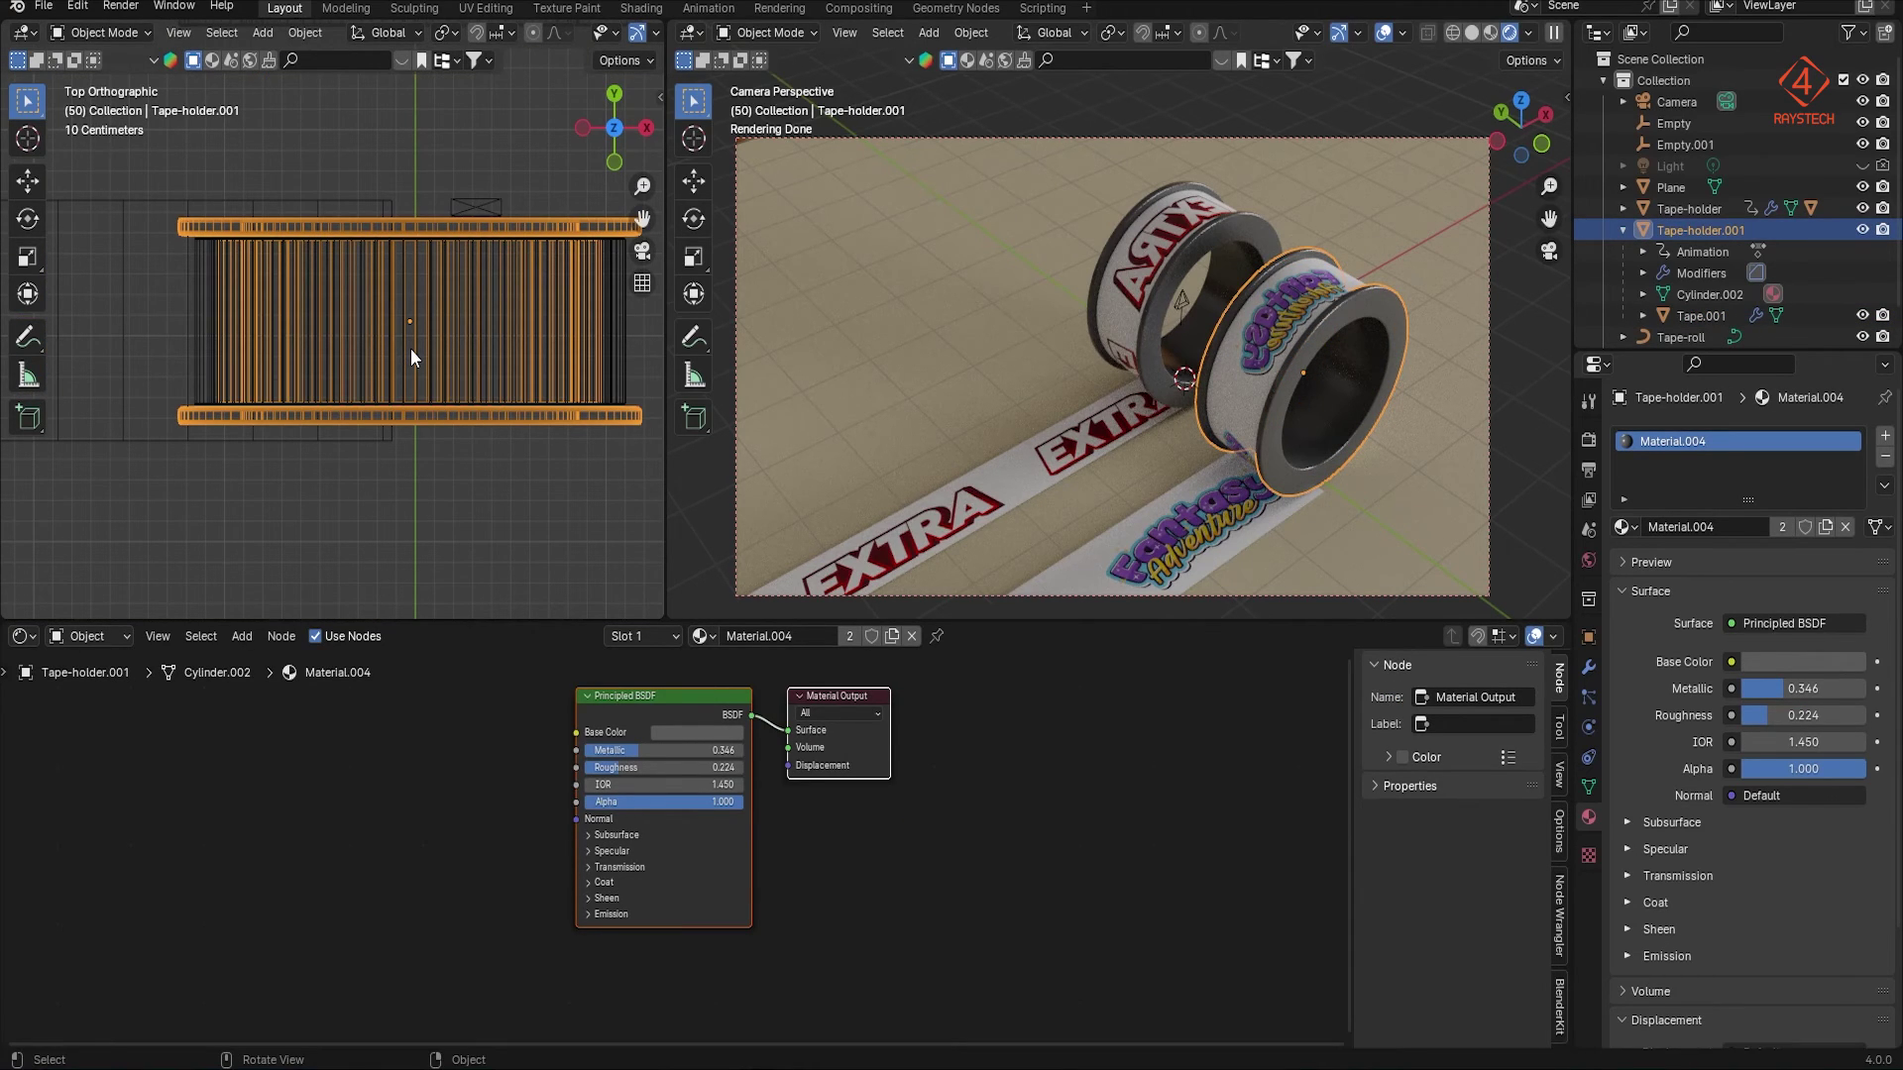
# Step: Widen Tape-holder.001 by moving its top rim along Y in Edit Mode
pyautogui.press('Tab')
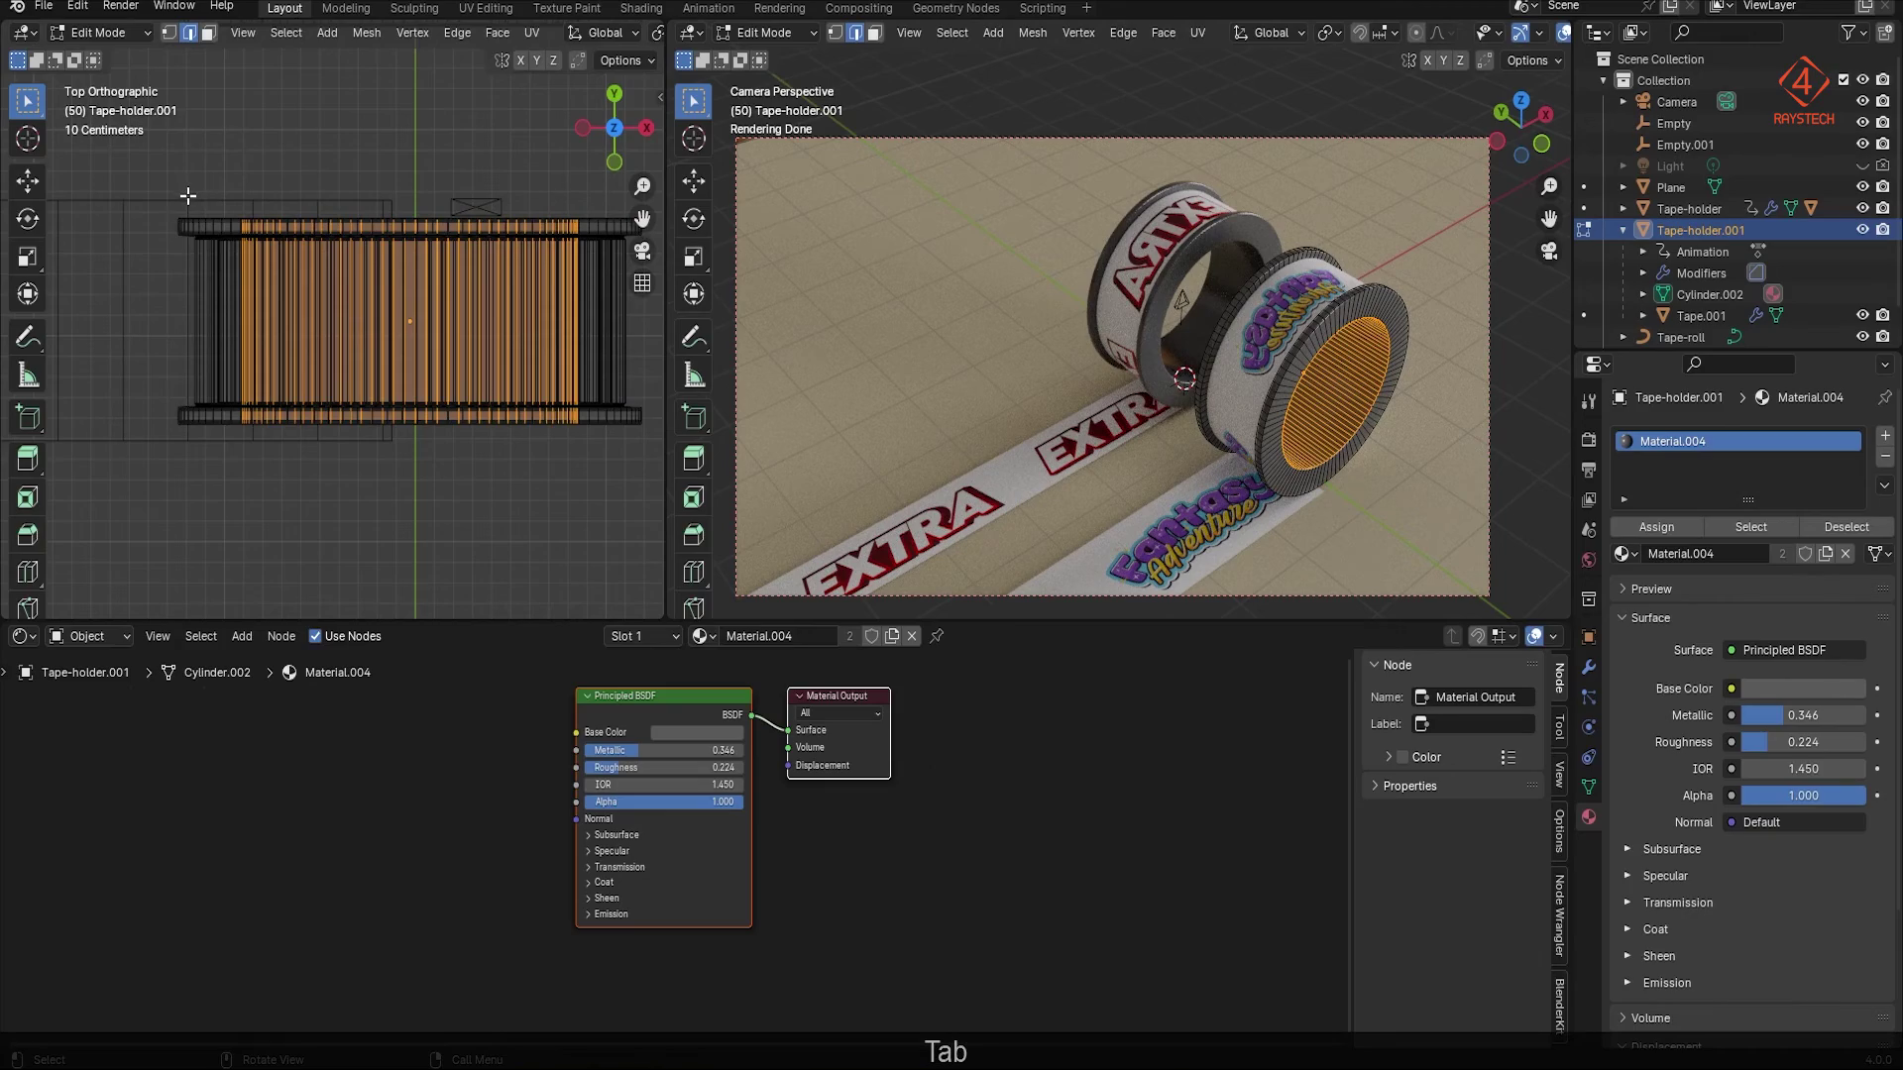
pyautogui.moveTo(188, 195); pyautogui.dragTo(664, 247)
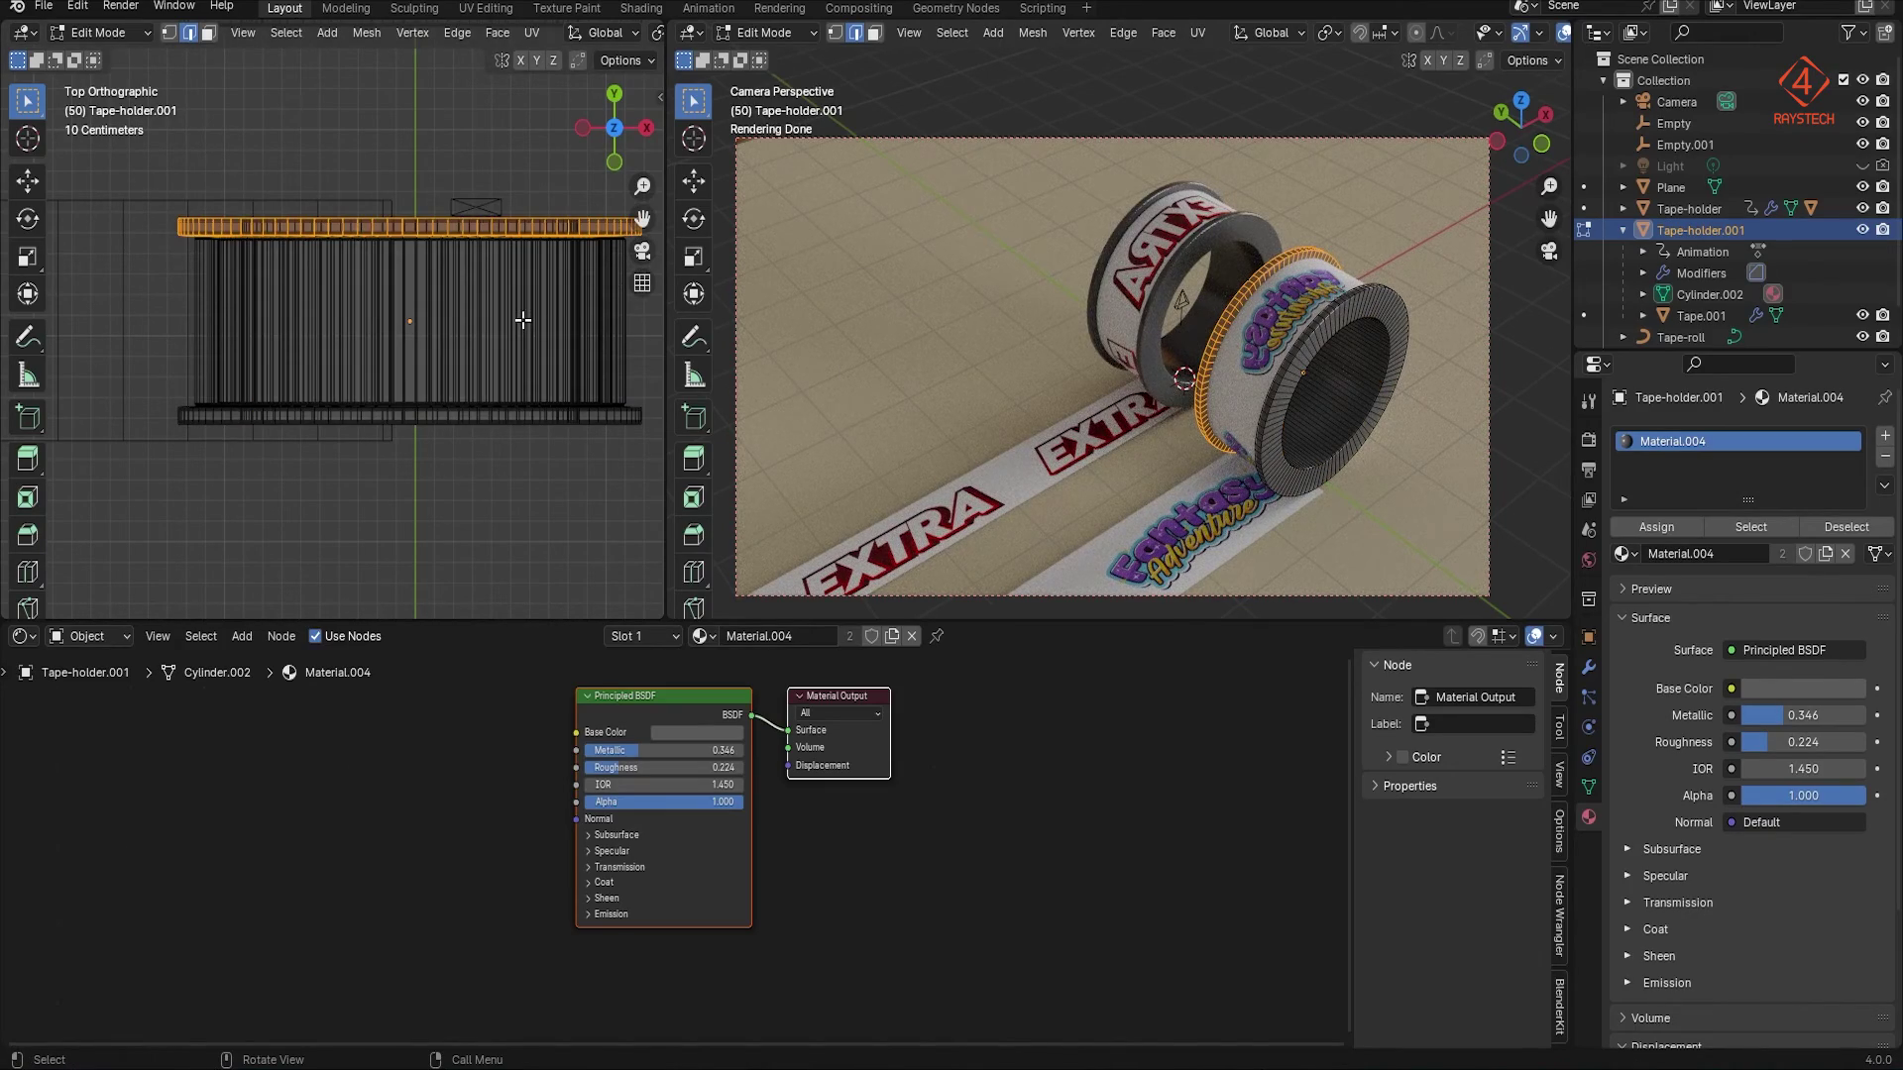
pyautogui.press('g')
pyautogui.press('y')
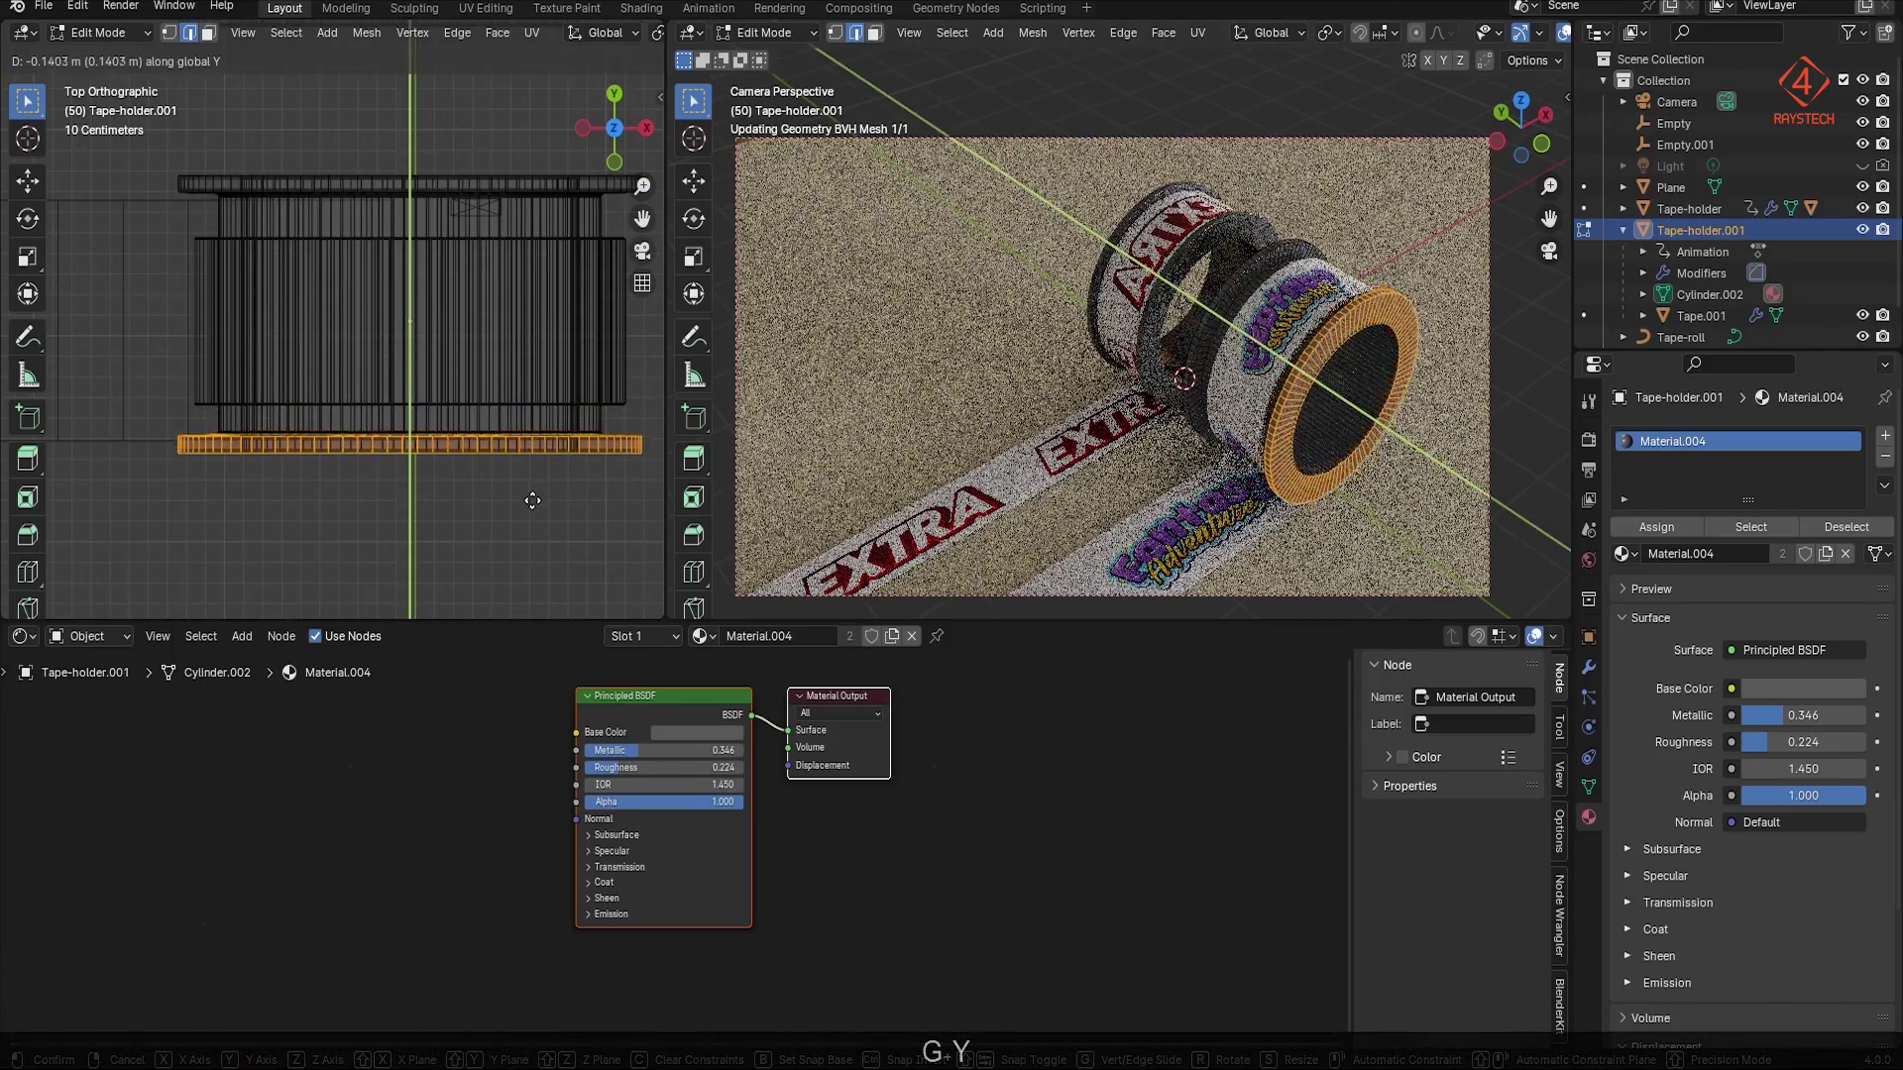
pyautogui.click(532, 501)
pyautogui.press('Tab')
# Step: Stretch Tape.001's top and bottom edge loops along Y to fill the widened holder
pyautogui.click(211, 282)
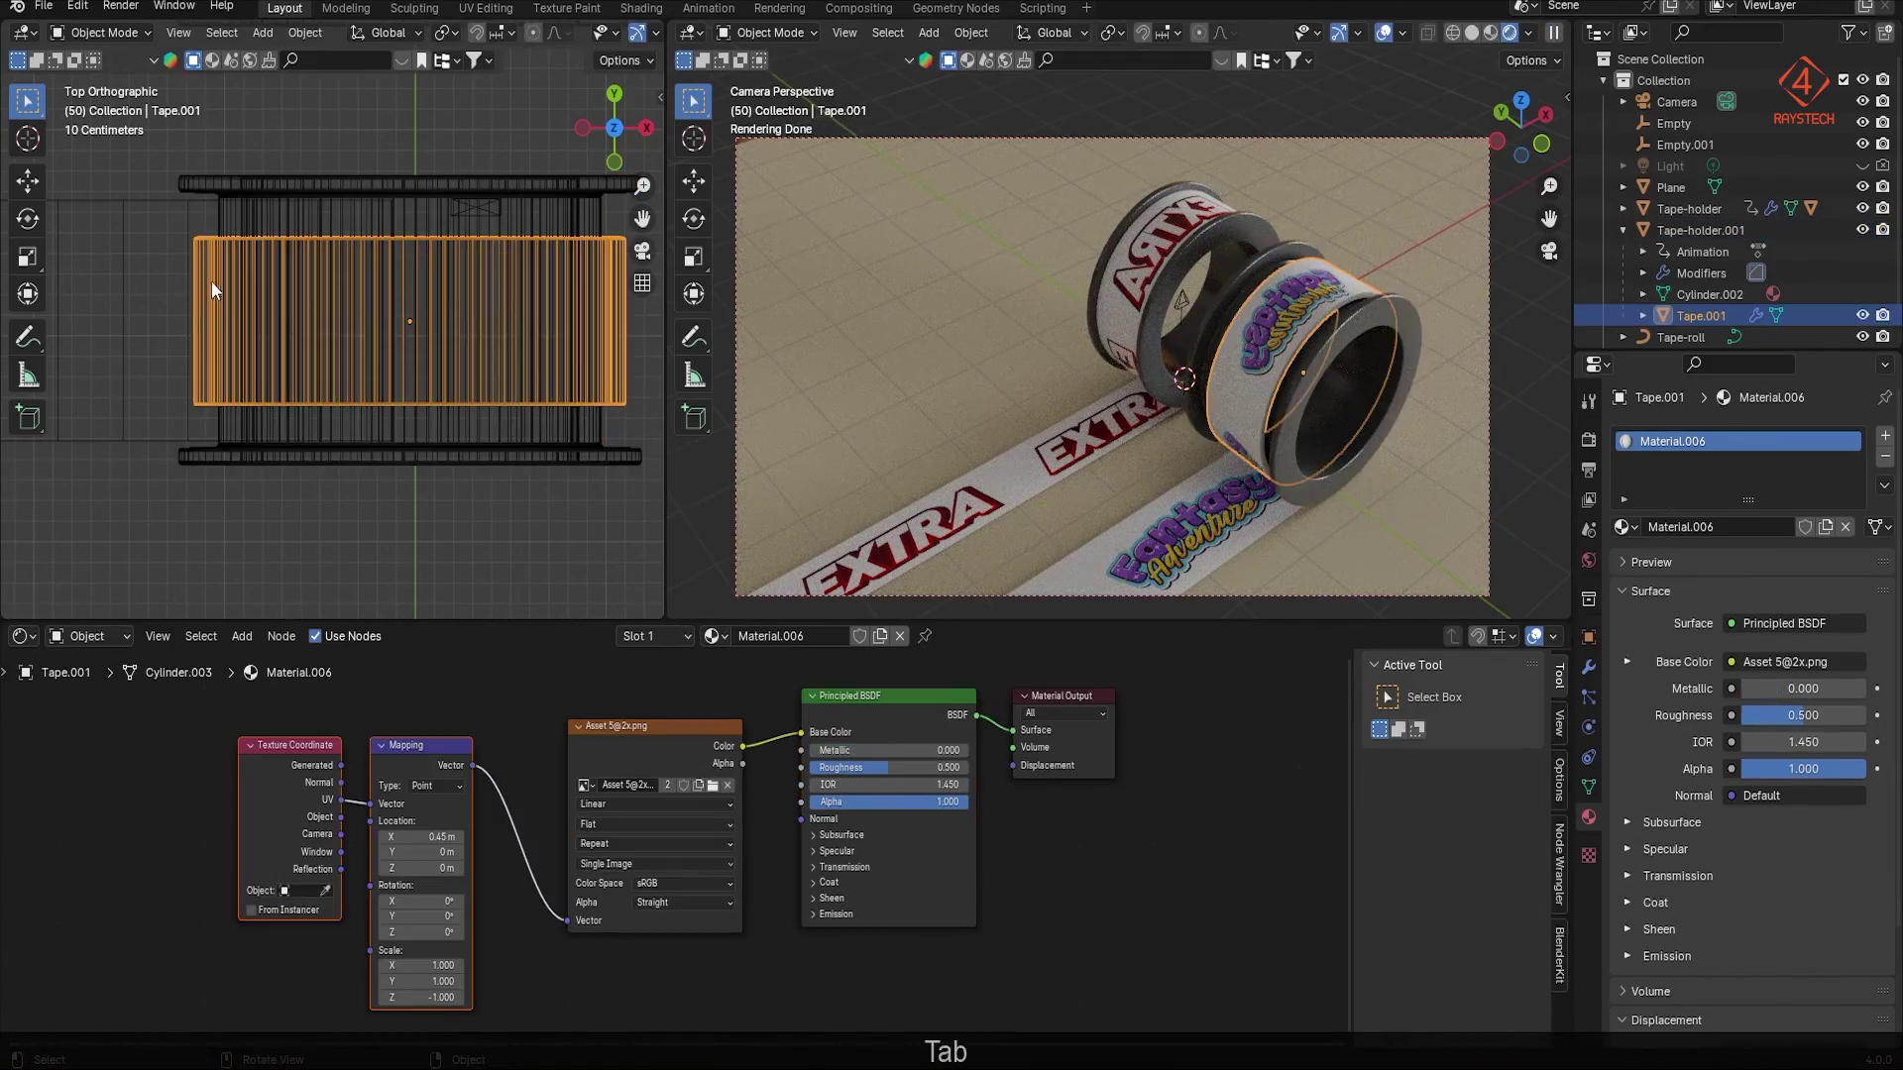
pyautogui.press('Tab')
pyautogui.keyDown('alt'); pyautogui.click(240, 237); pyautogui.keyUp('alt')
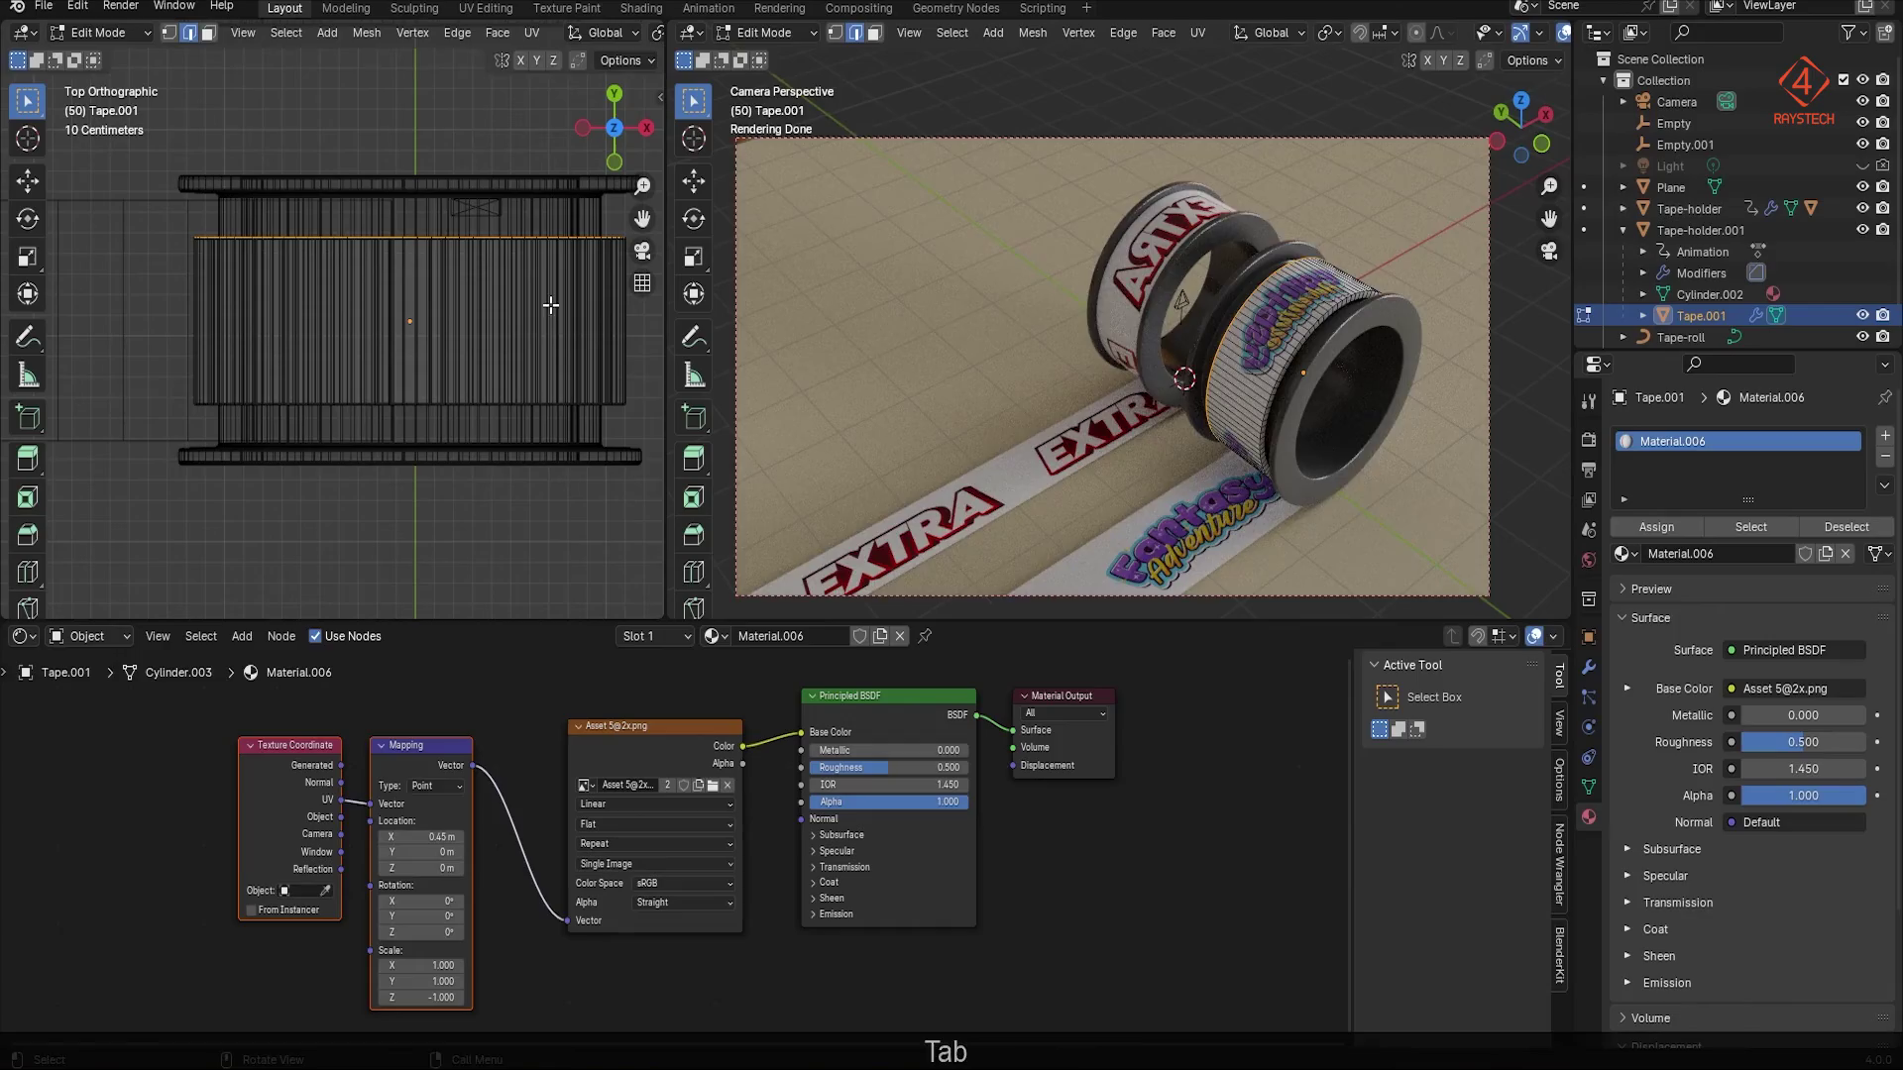
pyautogui.press('g')
pyautogui.press('y')
pyautogui.click(562, 267)
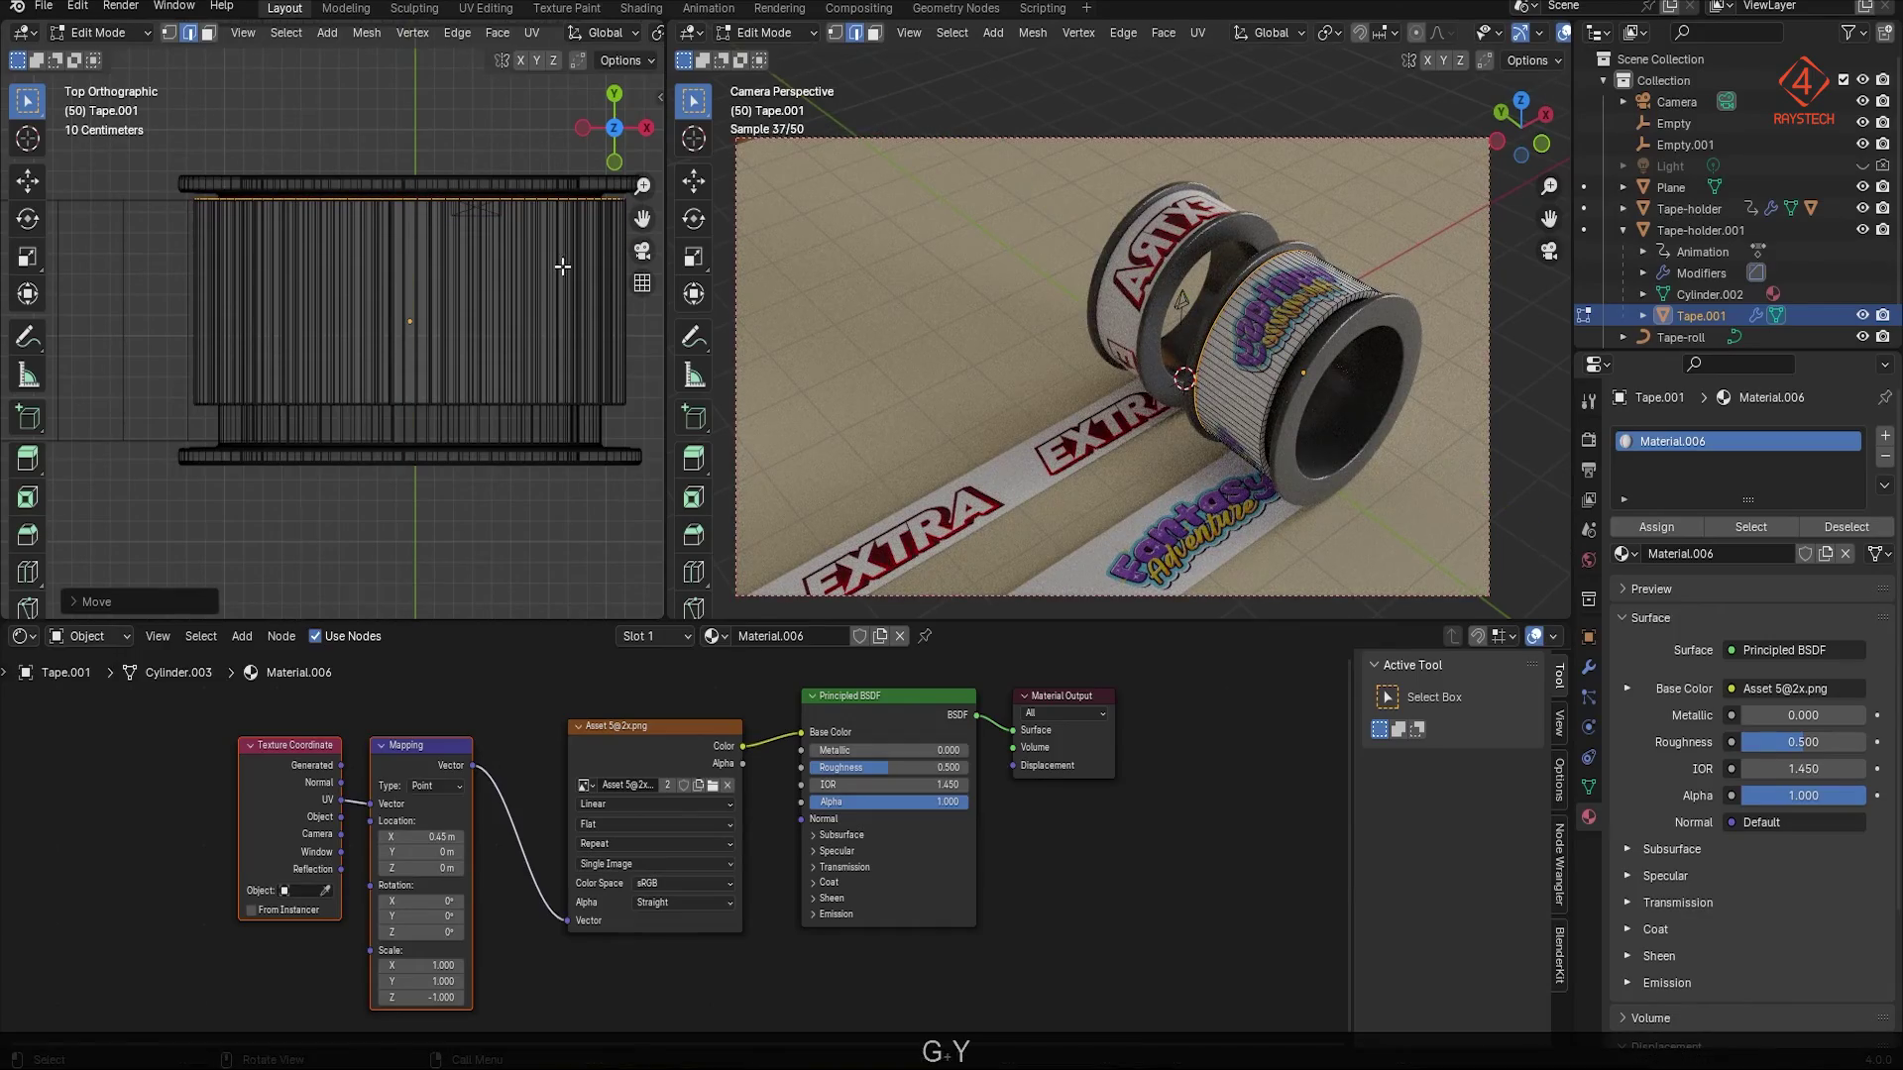
pyautogui.keyDown('alt'); pyautogui.click(539, 406); pyautogui.keyUp('alt')
pyautogui.press('g')
pyautogui.press('y')
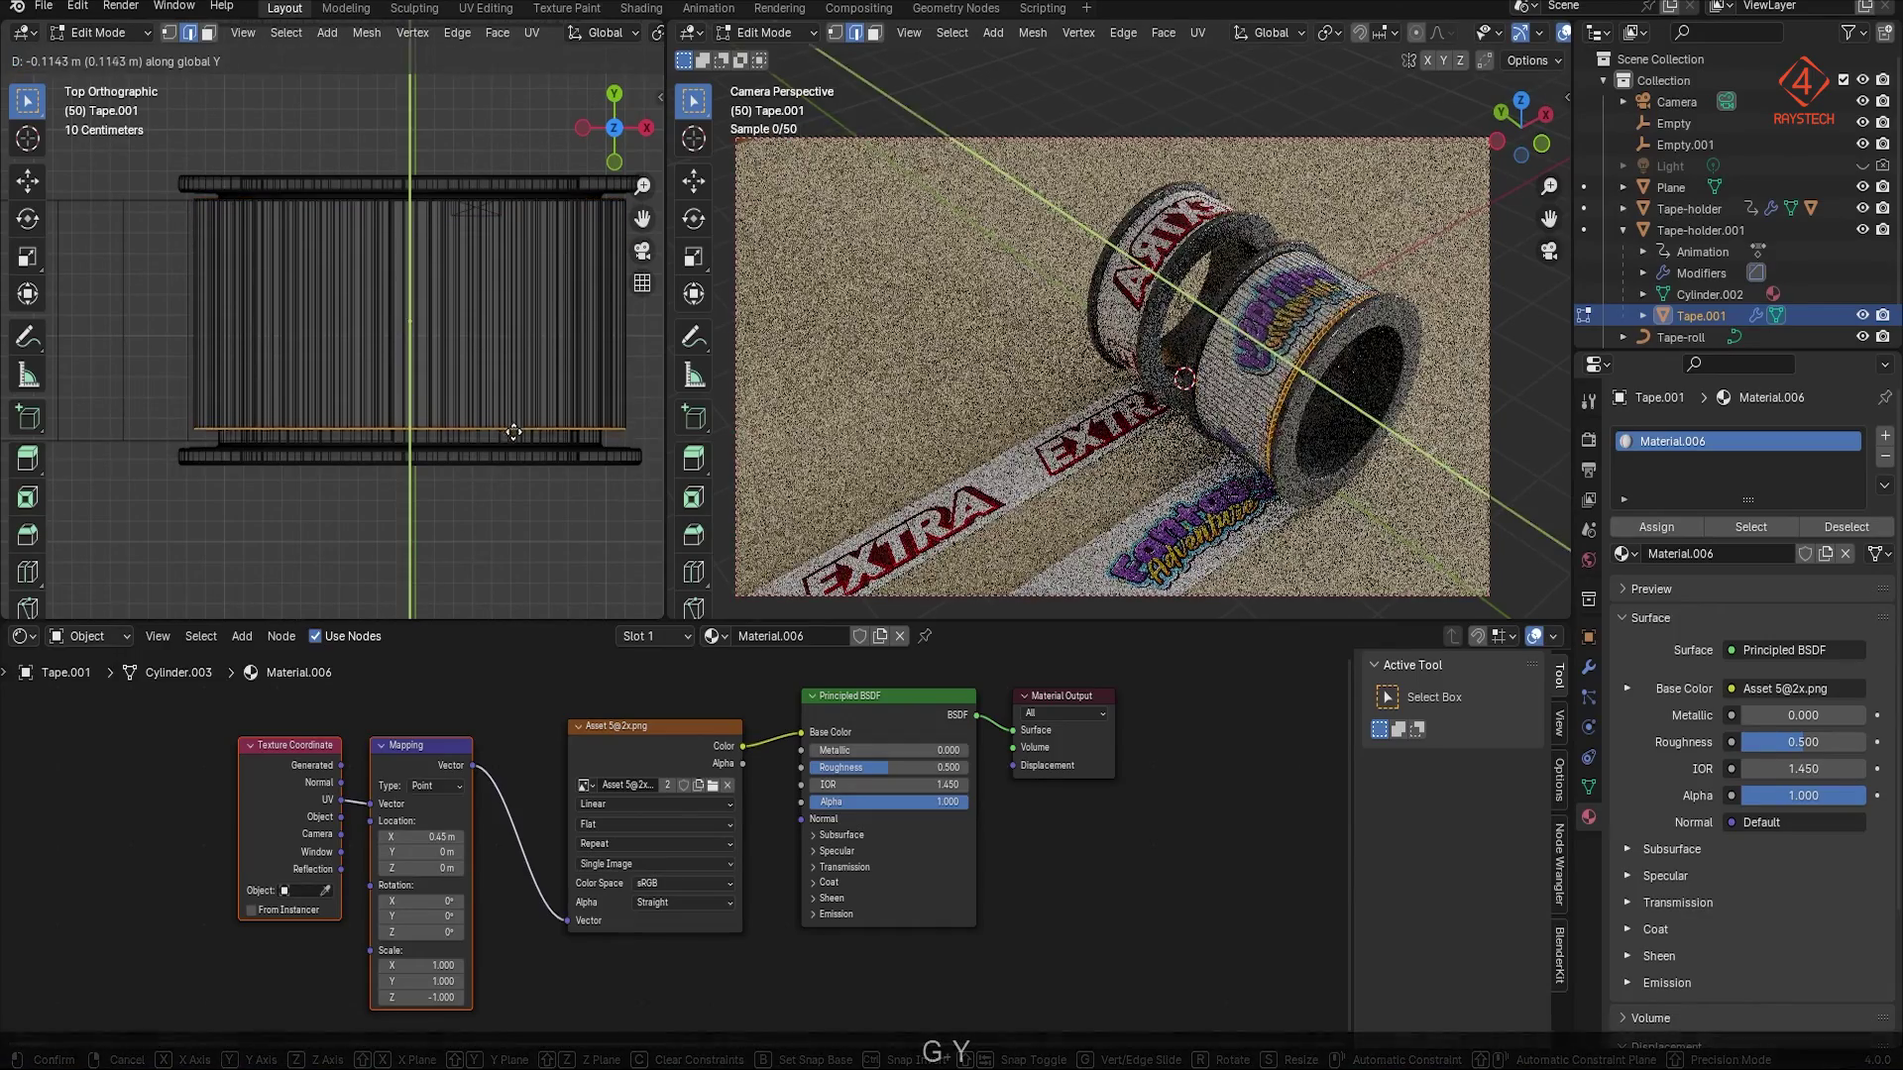
pyautogui.click(515, 441)
pyautogui.press('Tab')
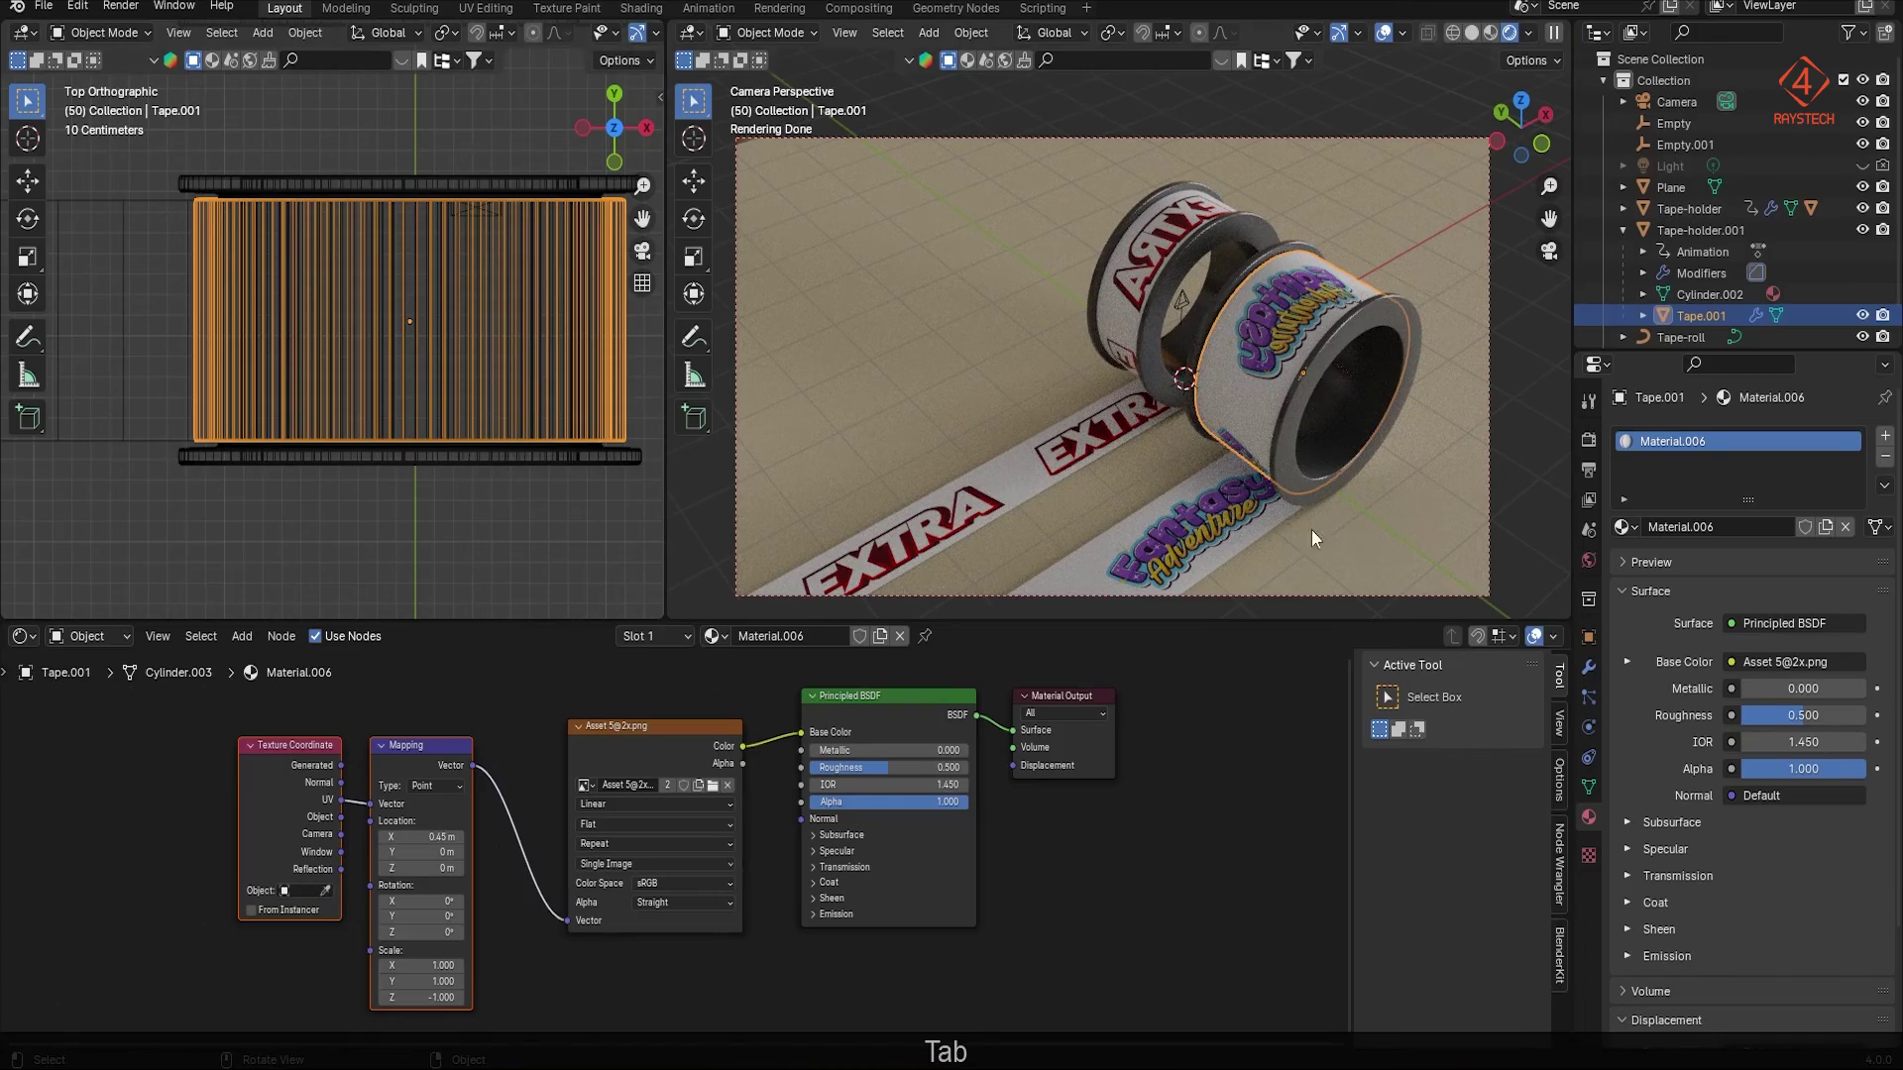
pyautogui.click(416, 525)
pyautogui.click(22, 636)
# Step: Show the Timeline in the bottom area and scrub Tape-holder.001's rolling keyframes
pyautogui.click(298, 729)
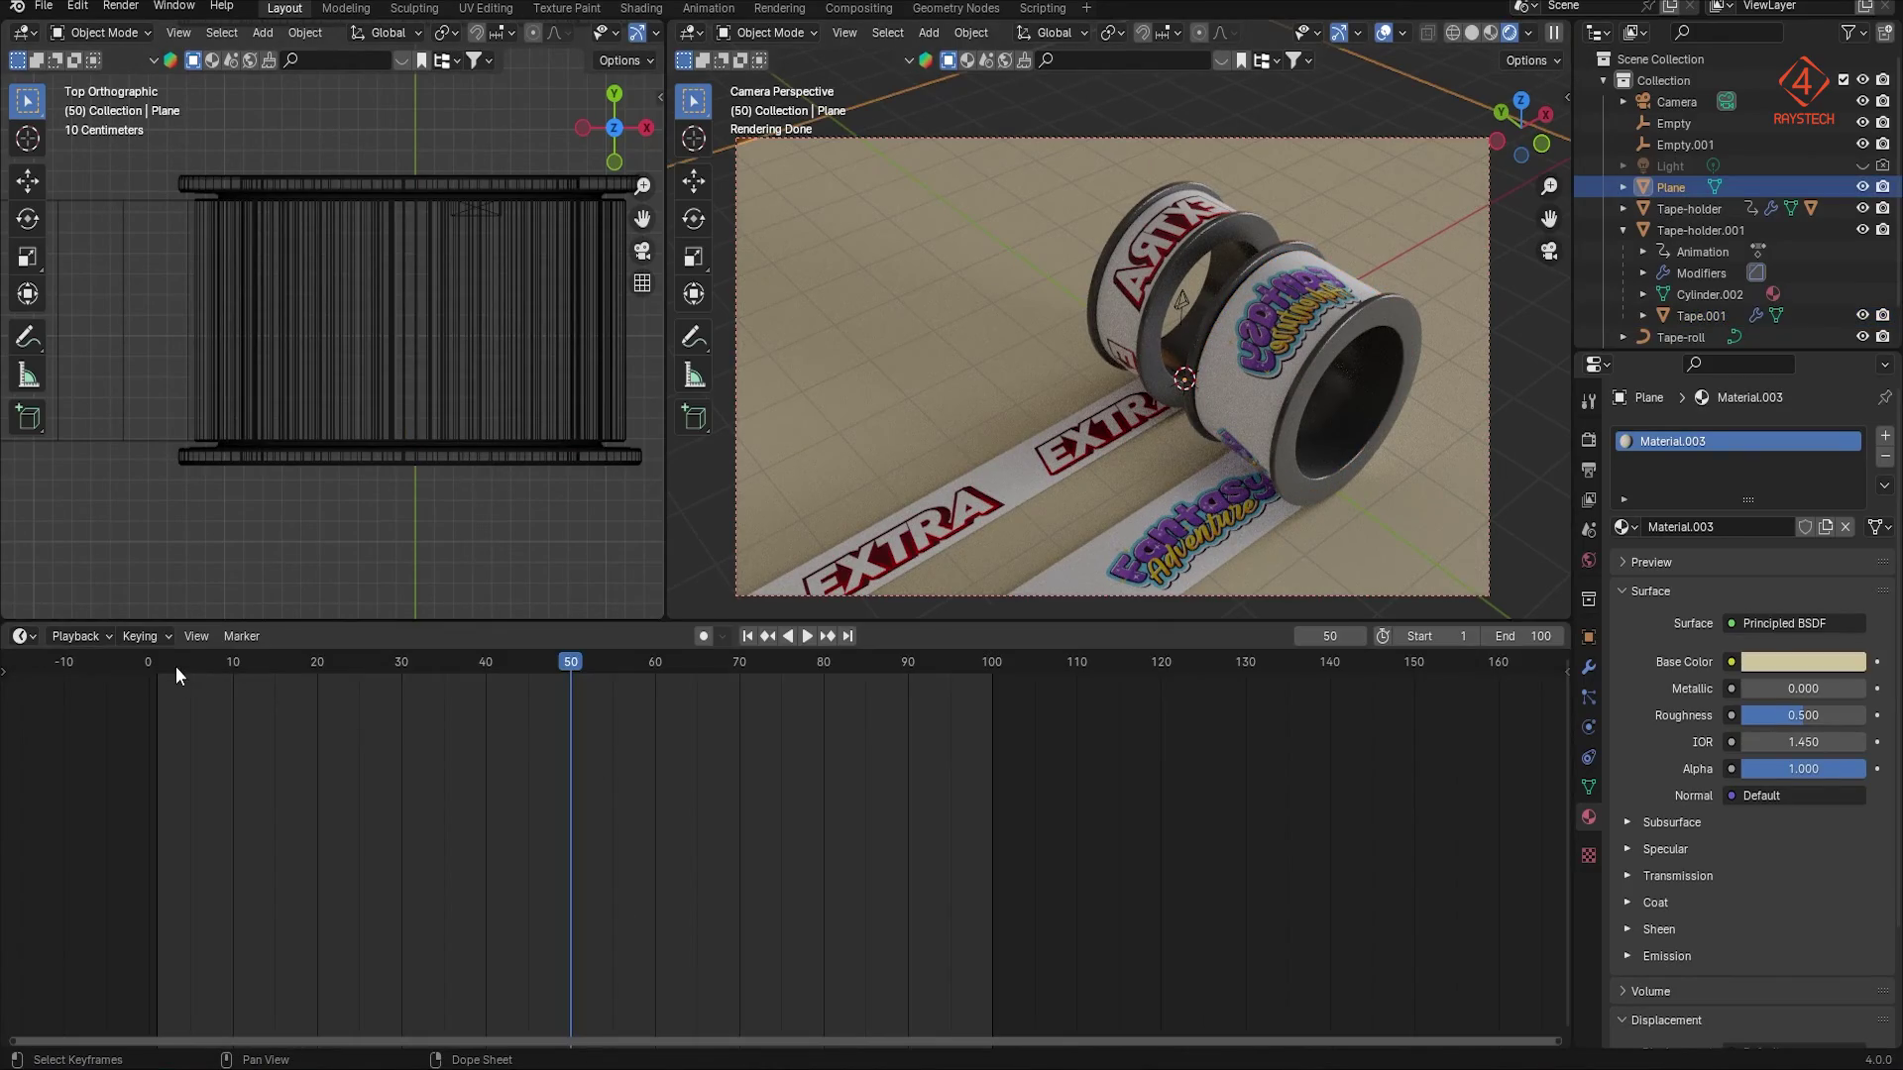
pyautogui.moveTo(176, 666); pyautogui.dragTo(553, 674)
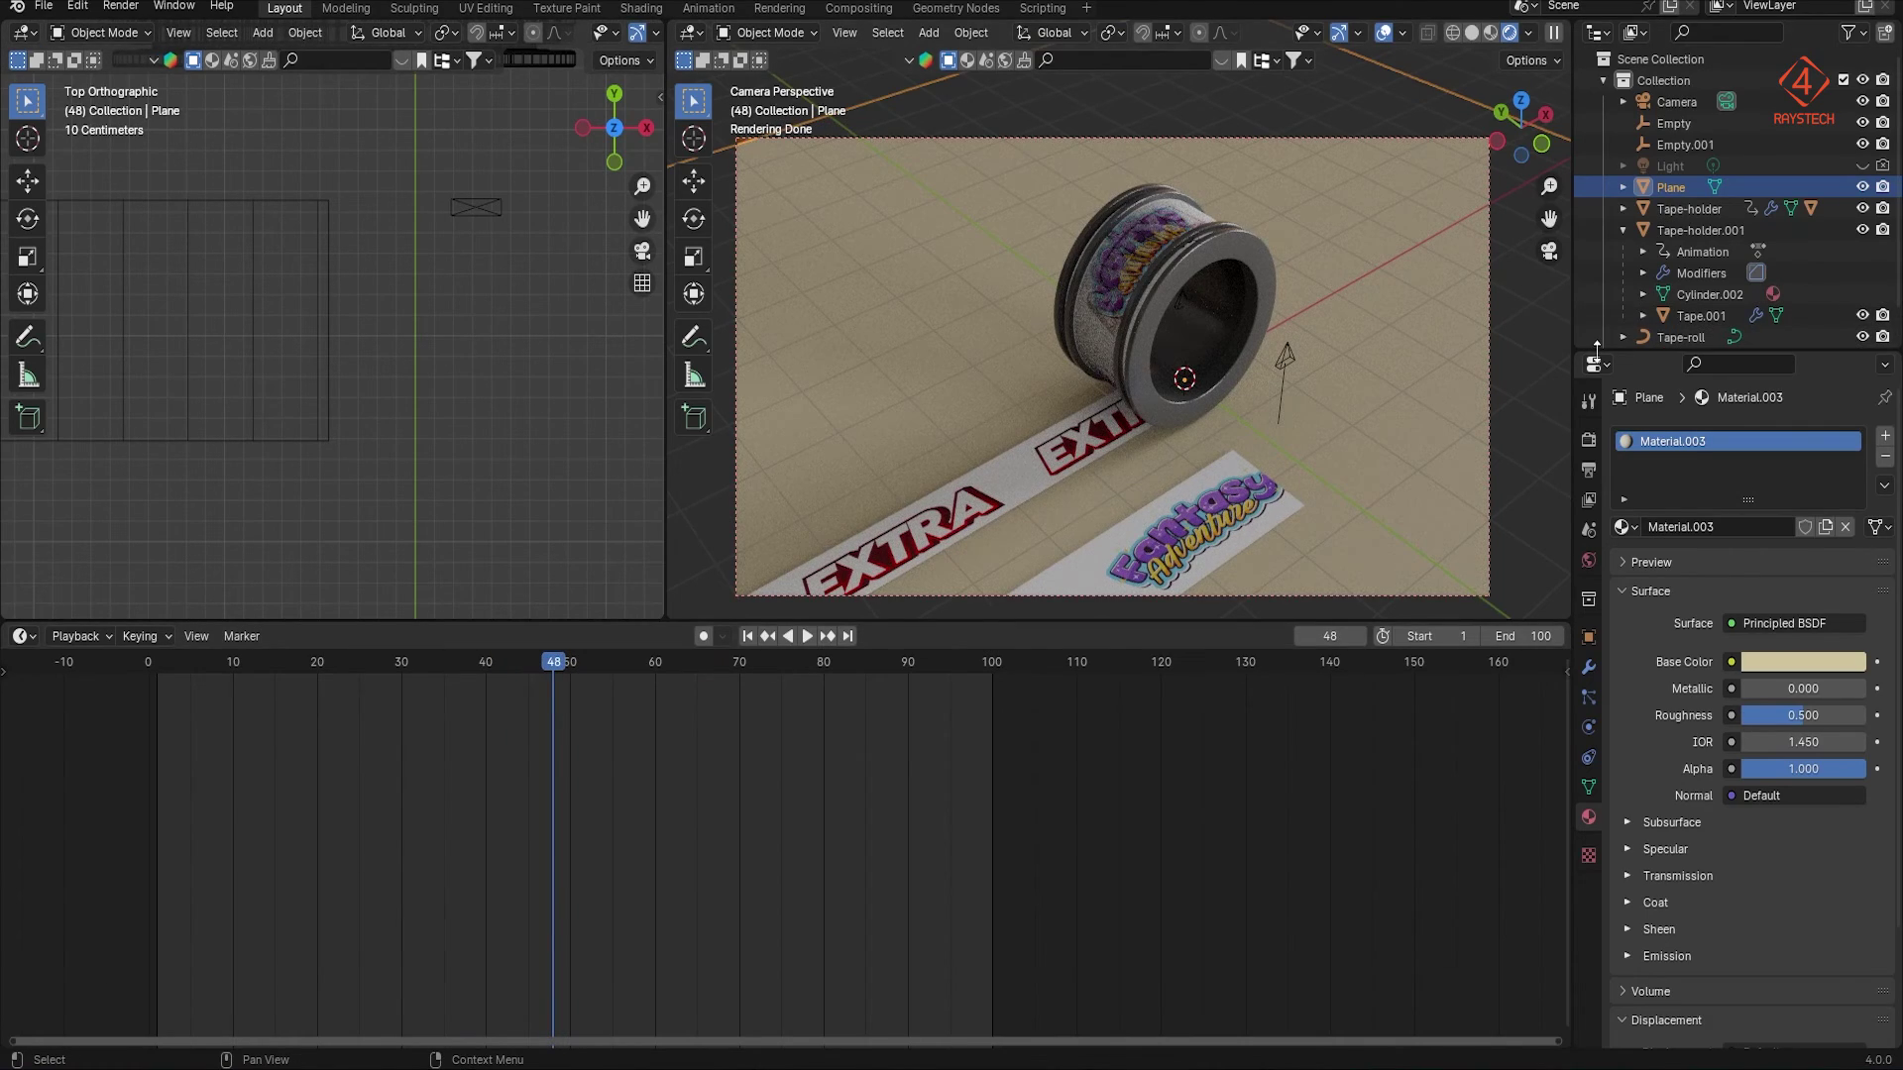
pyautogui.click(1207, 243)
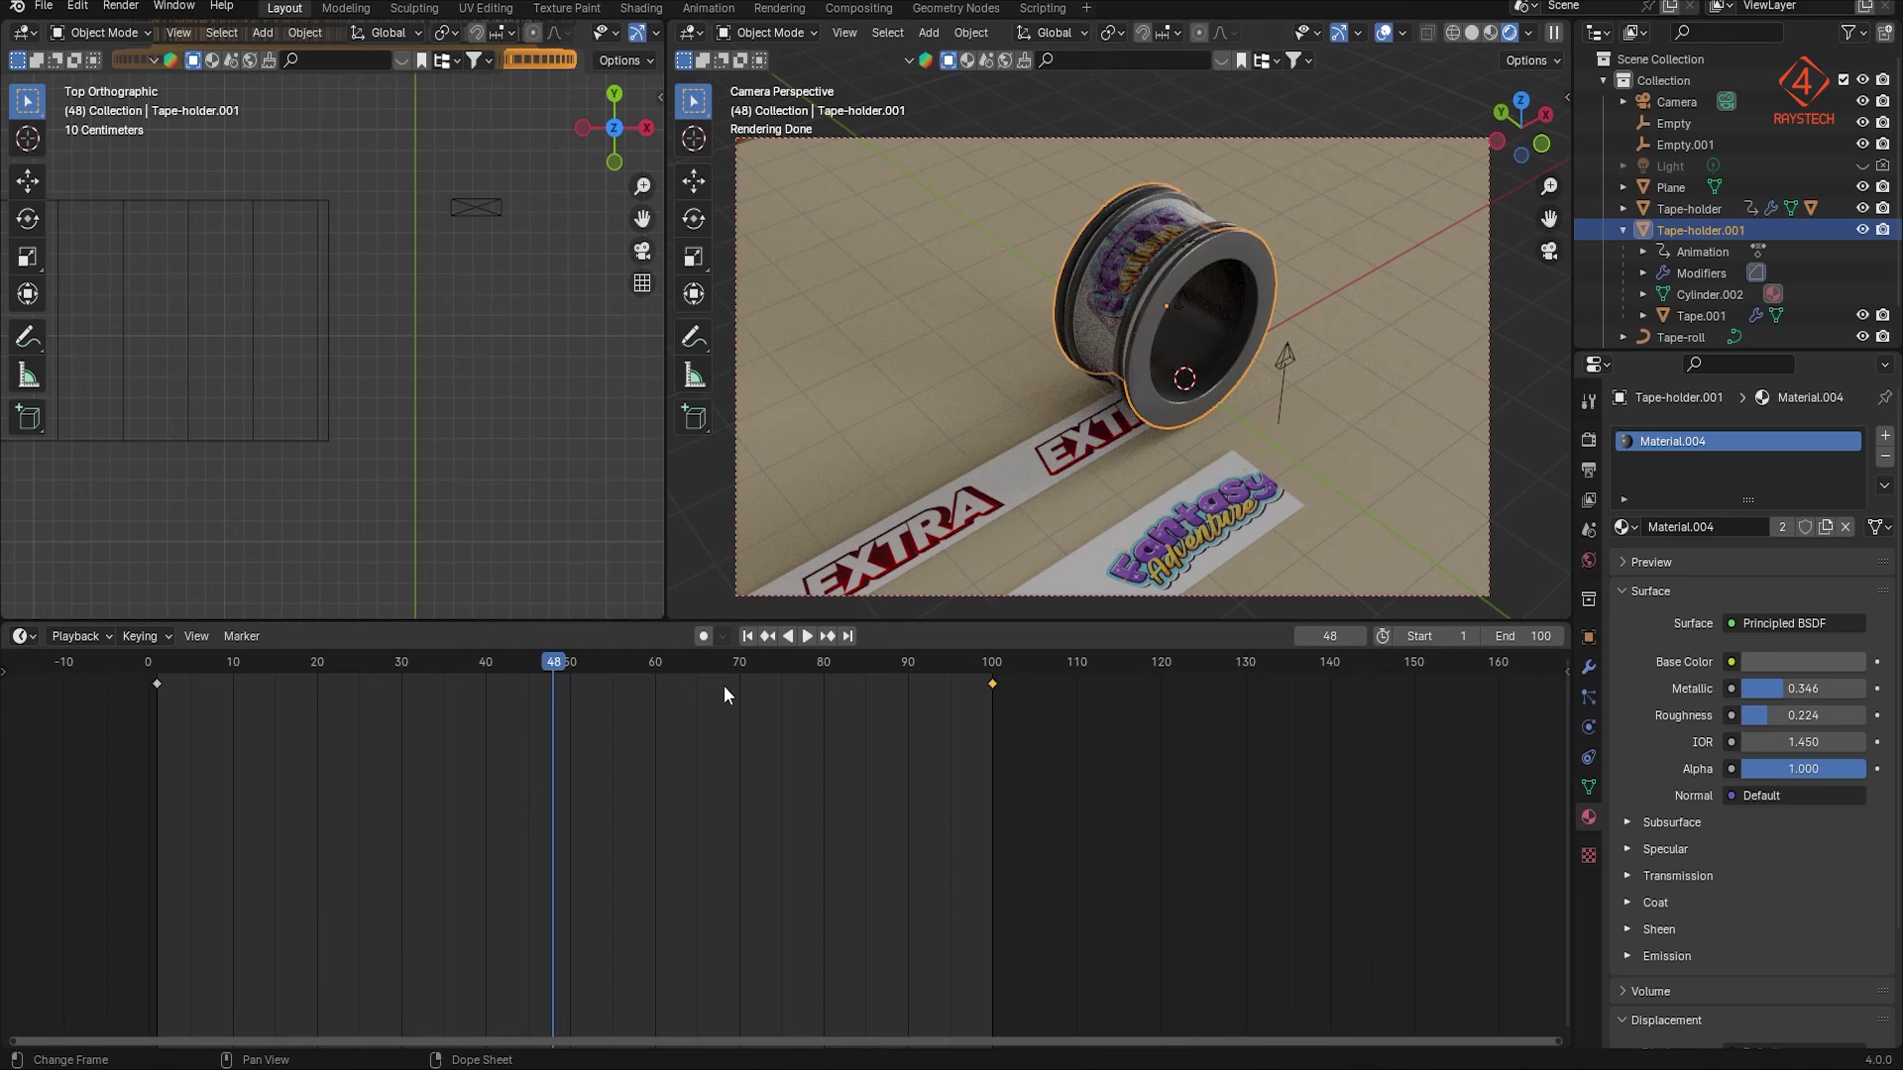
pyautogui.moveTo(555, 666)
pyautogui.mouseDown()
pyautogui.moveTo(372, 660)
pyautogui.moveTo(555, 654)
pyautogui.mouseUp()
pyautogui.moveTo(86, 767); pyautogui.dragTo(1079, 660)
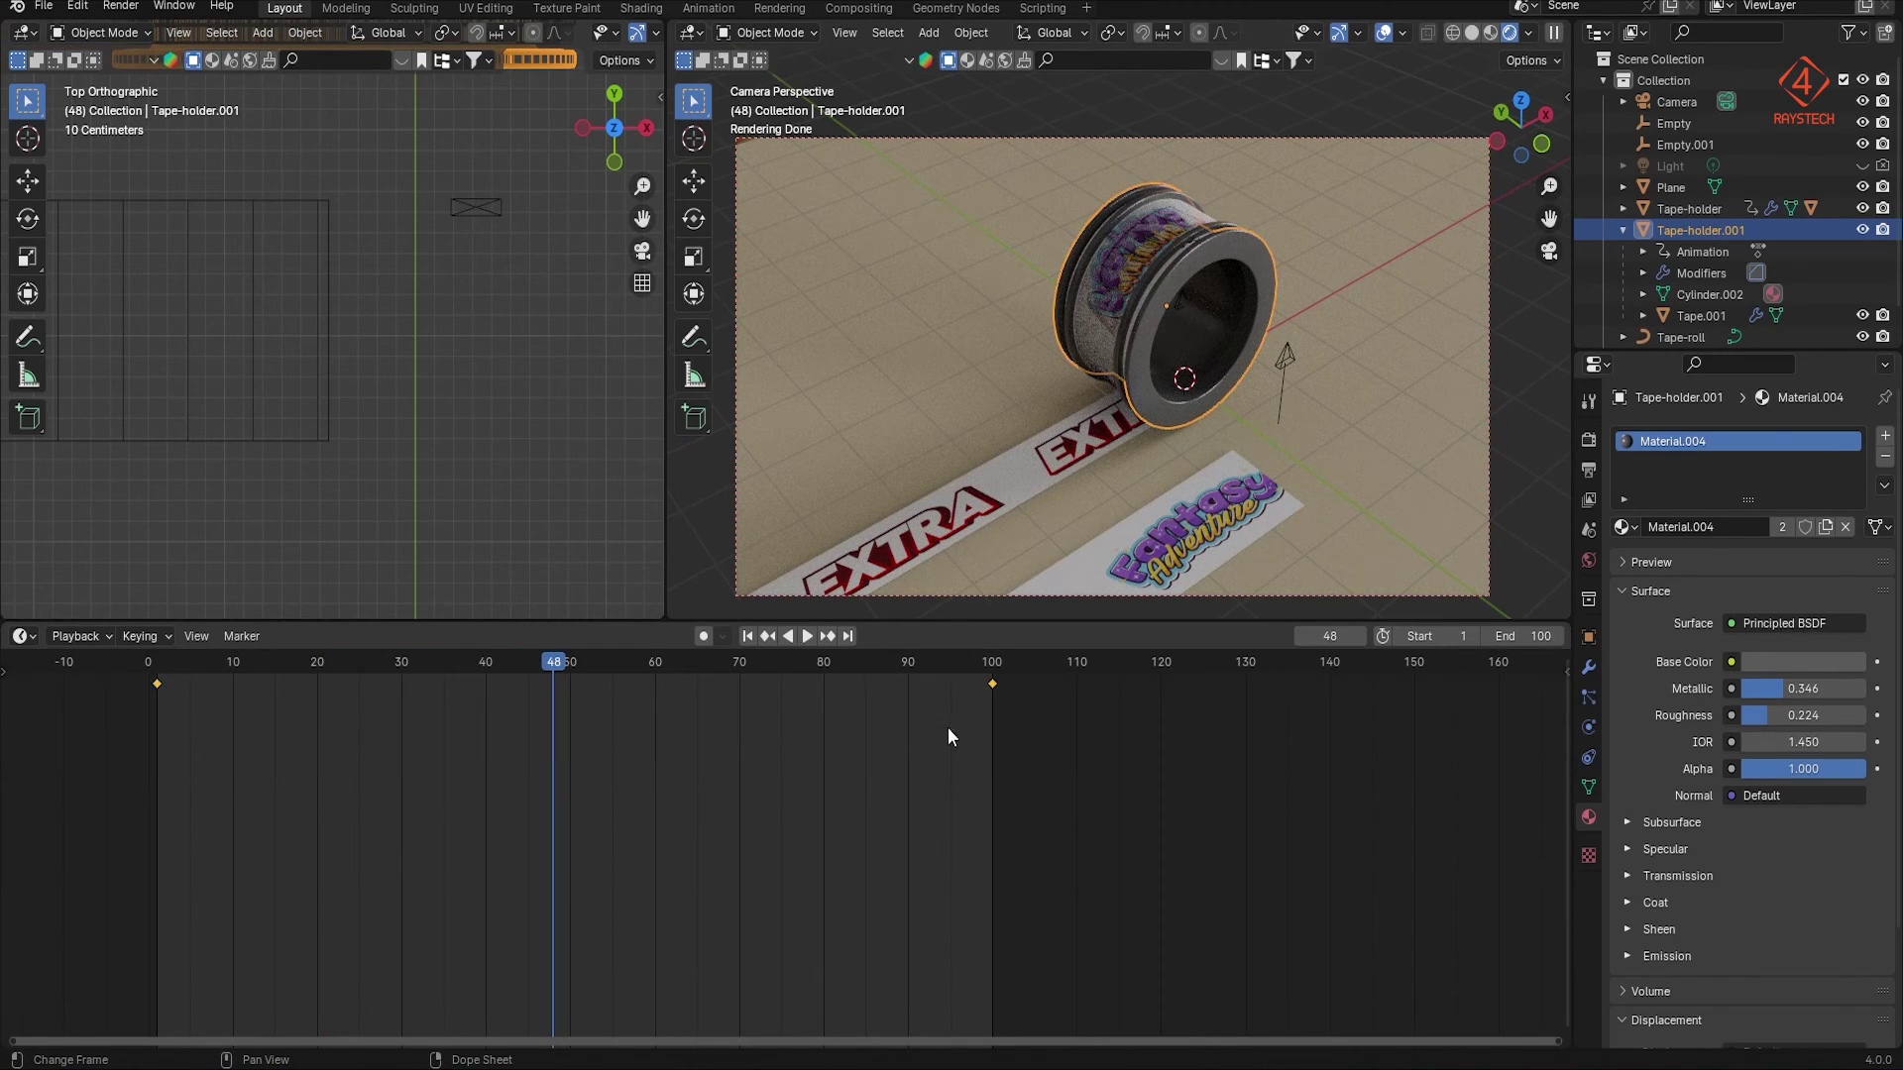
# Step: Set Tape-holder.001's Delta Location Y to -1.934 m and play frames 9–104 to check
pyautogui.click(1623, 229)
pyautogui.click(1589, 637)
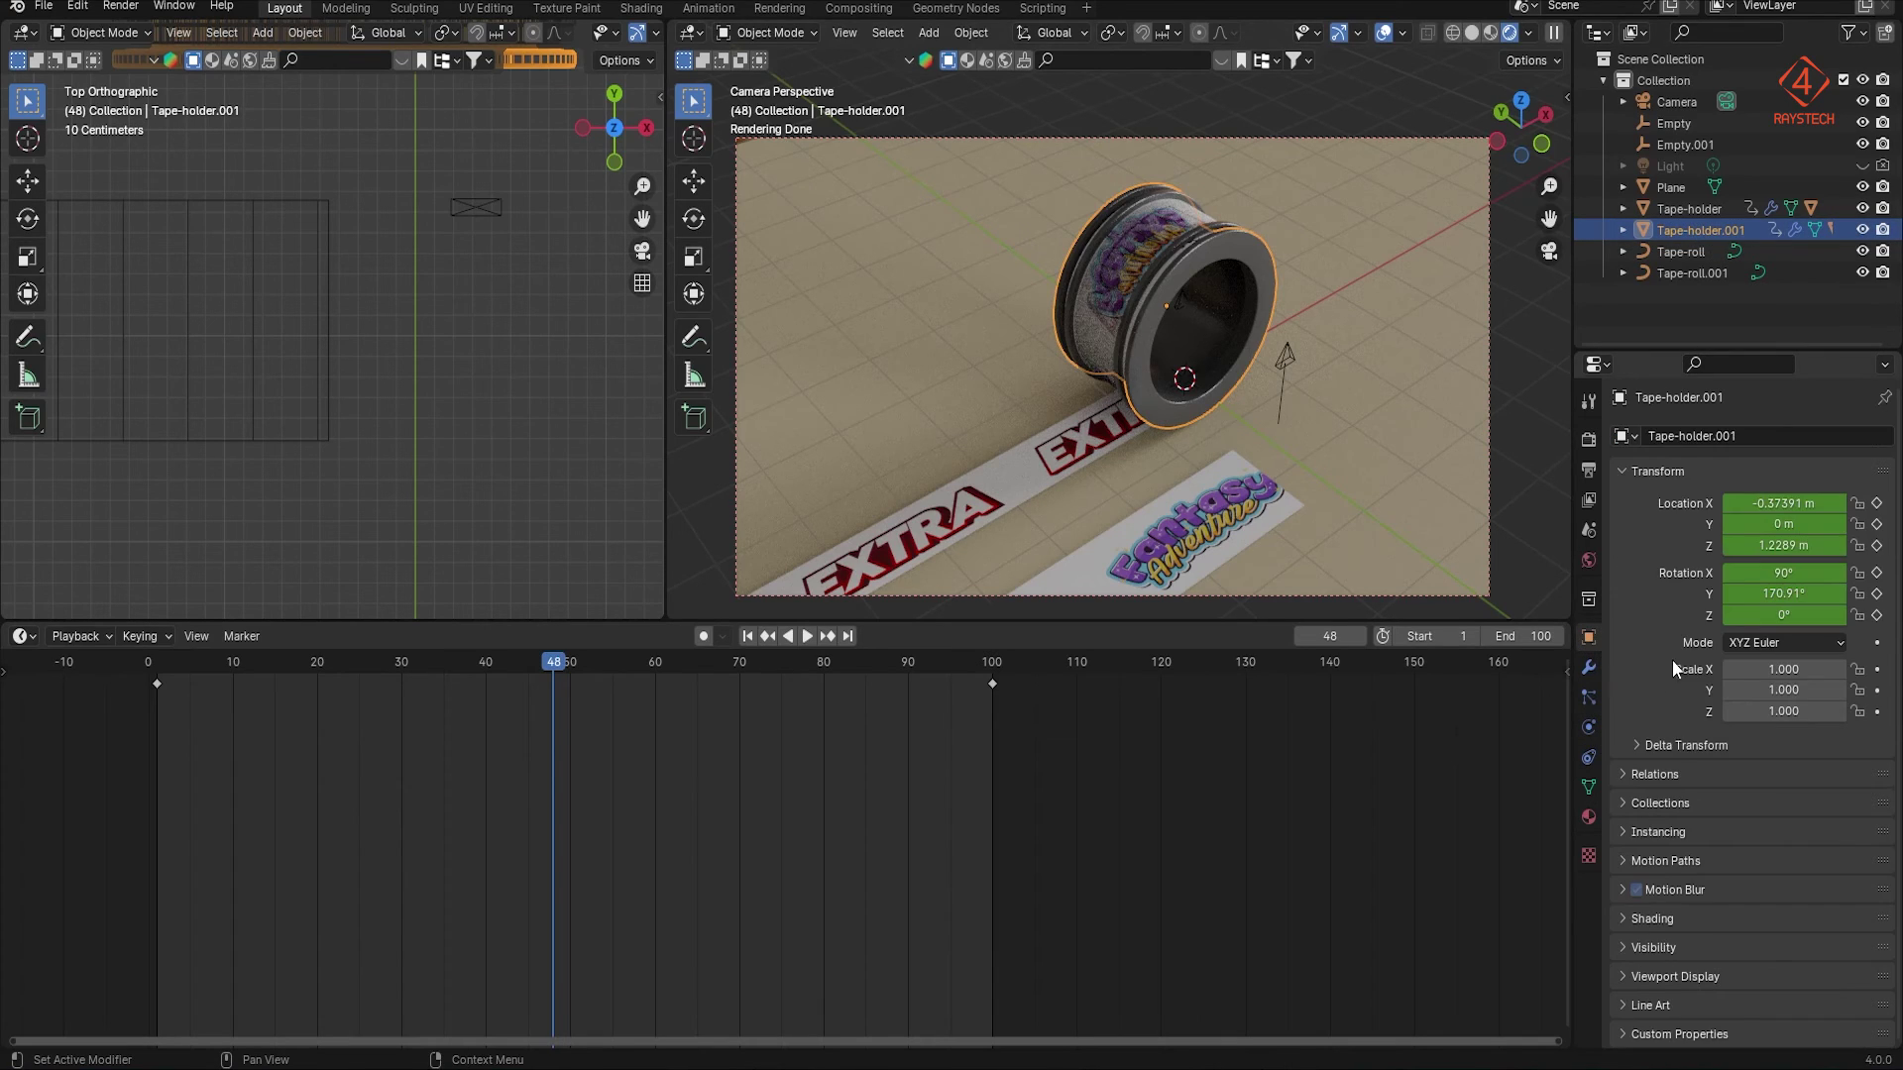
pyautogui.click(1630, 745)
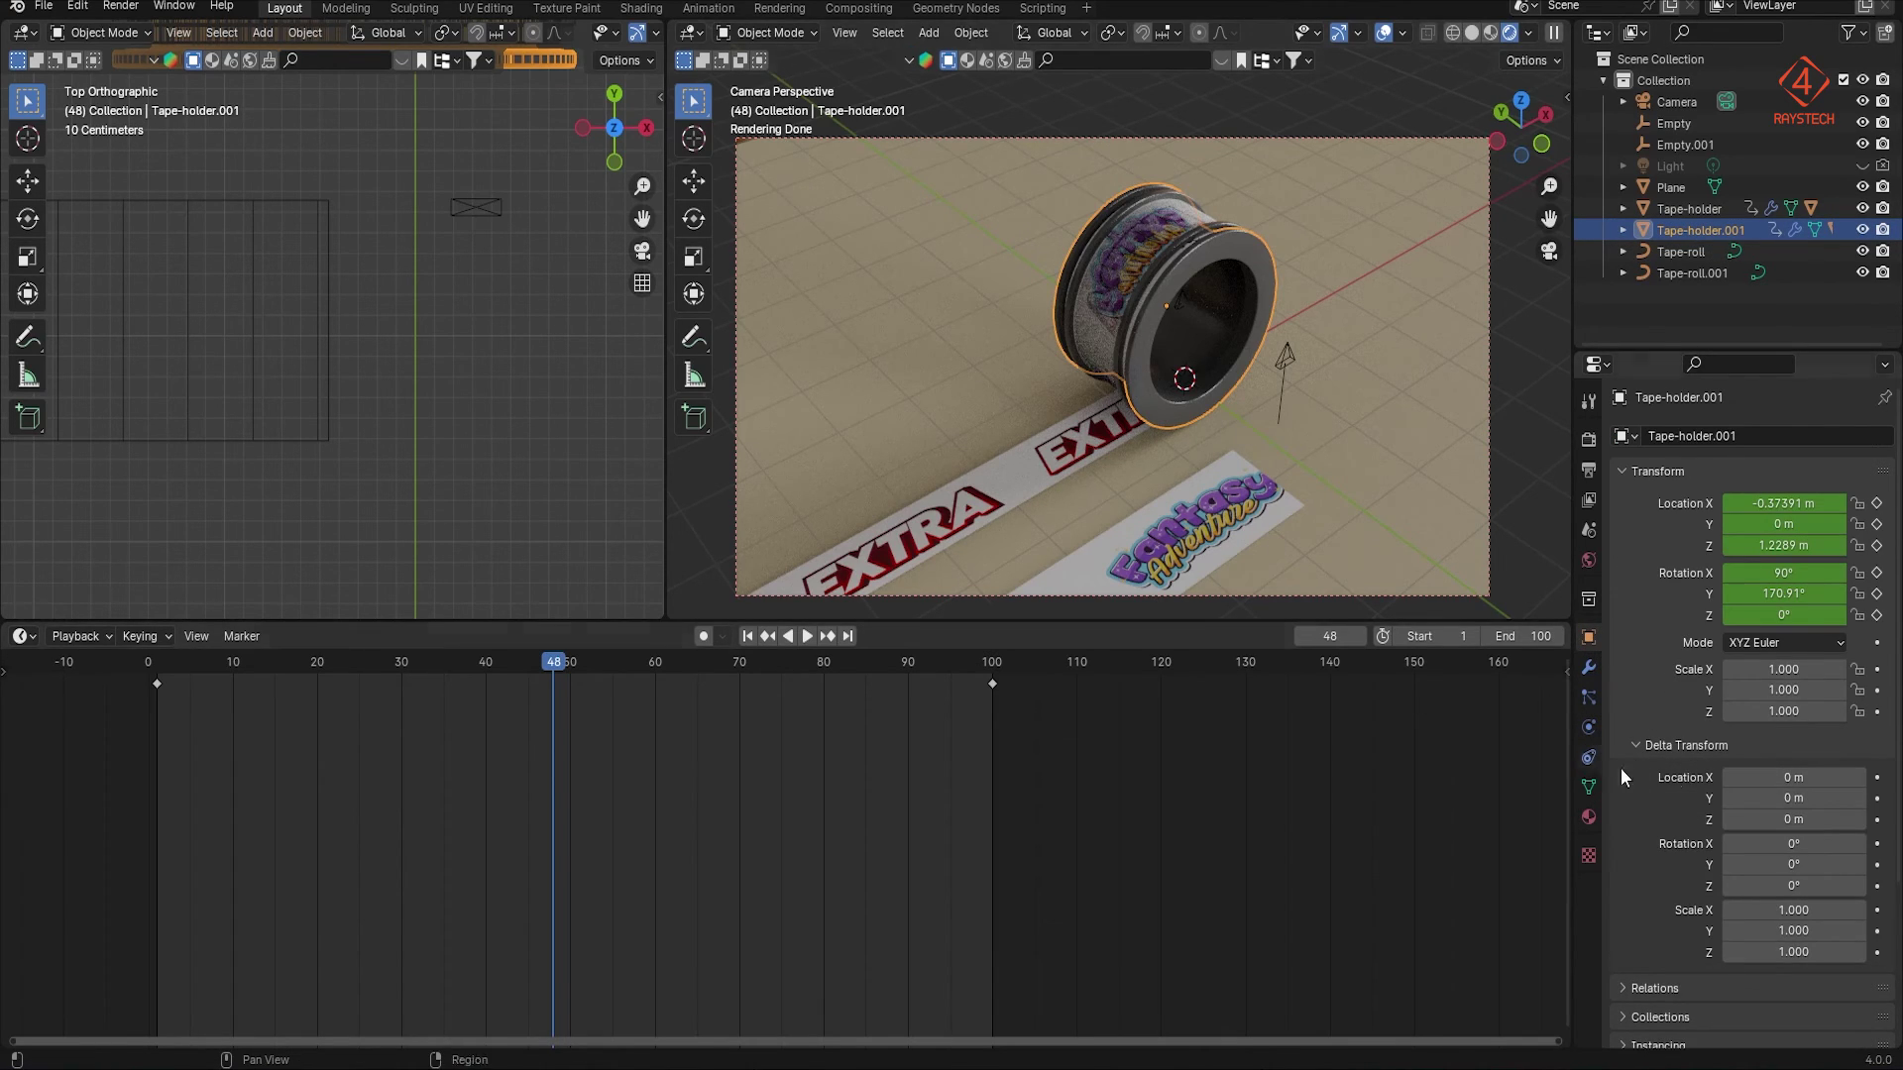
pyautogui.moveTo(1794, 797); pyautogui.dragTo(1714, 798)
pyautogui.click(228, 662)
pyautogui.press('space')
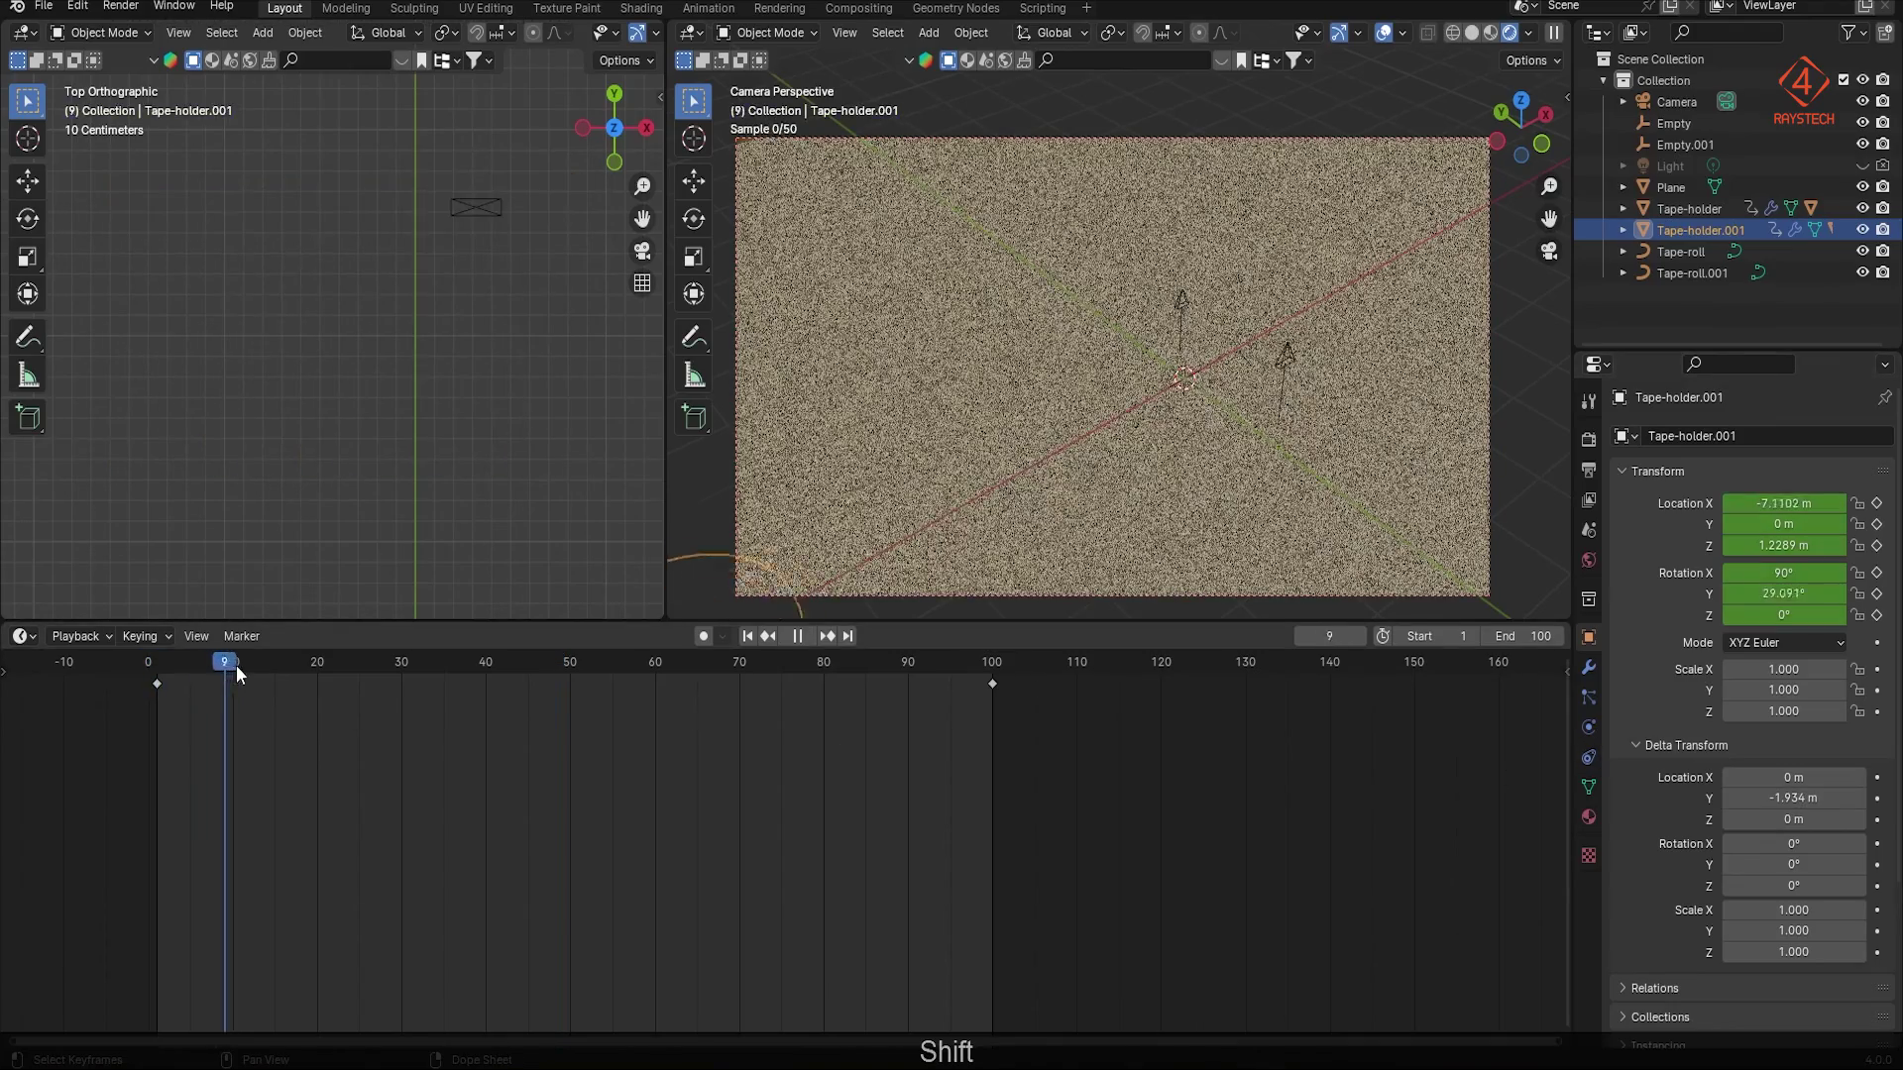
pyautogui.moveTo(235, 663); pyautogui.dragTo(974, 675)
# Step: Set the animation end frame to 200
pyautogui.doubleClick(1526, 636)
pyautogui.write('200')
pyautogui.press('Return')
pyautogui.press('Home')
# Step: Add Tape-roll.001 to the selection, slide the keyframes later, and scrub from frame 35
pyautogui.press('g')
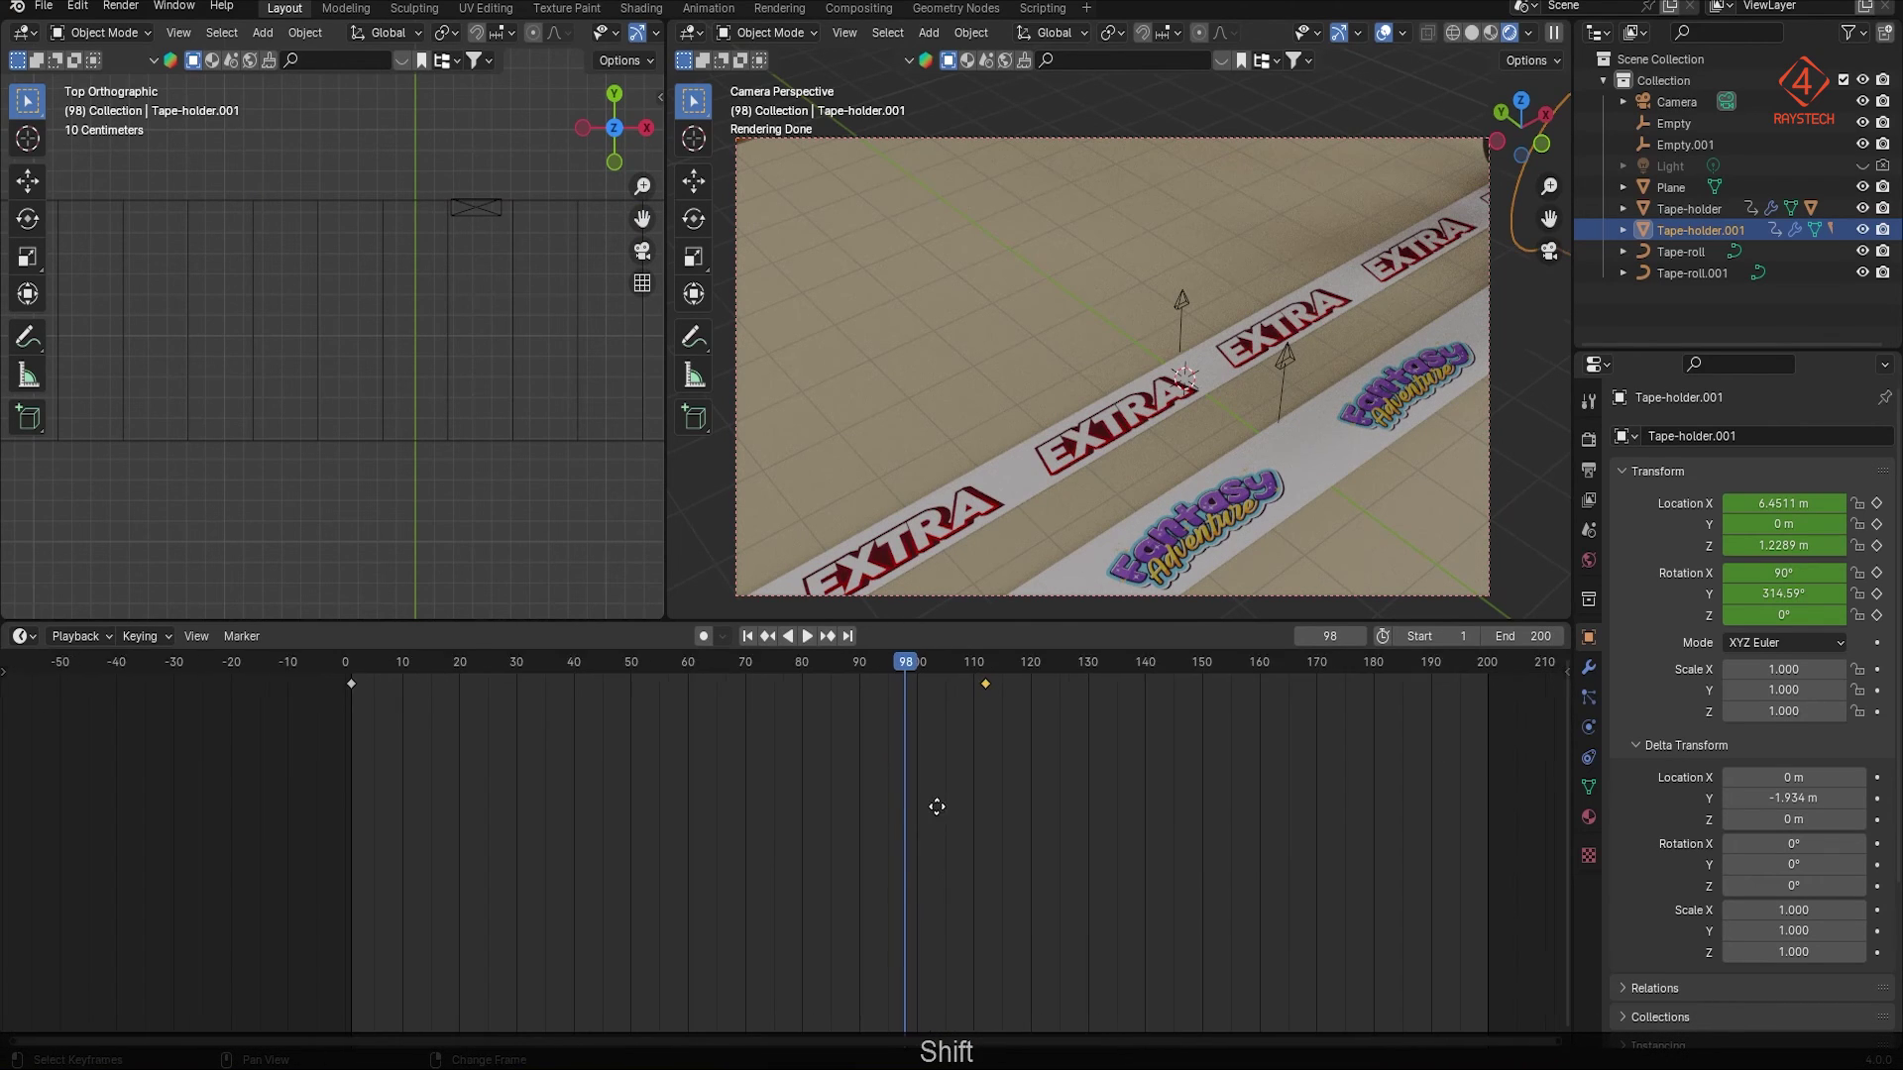
pyautogui.click(936, 806)
pyautogui.keyDown('ctrl'); pyautogui.click(1703, 272); pyautogui.keyUp('ctrl')
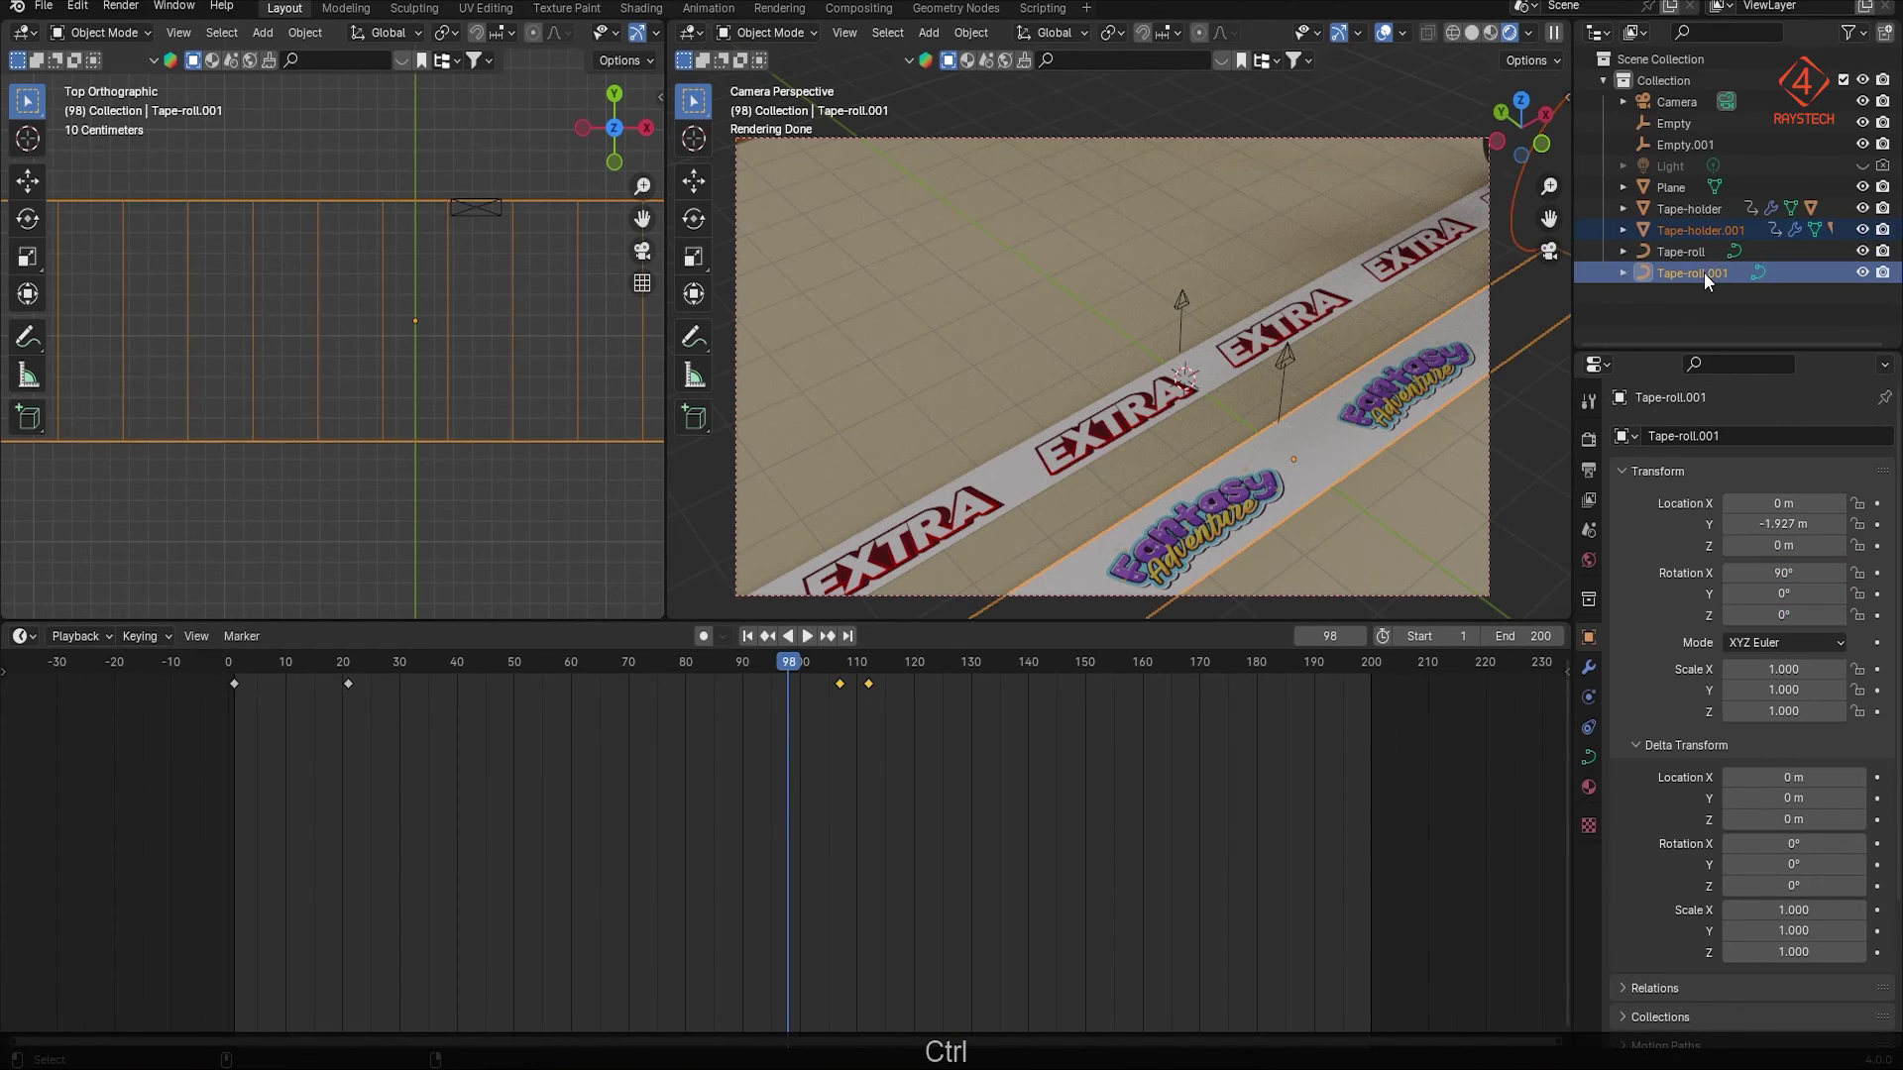
pyautogui.press('g')
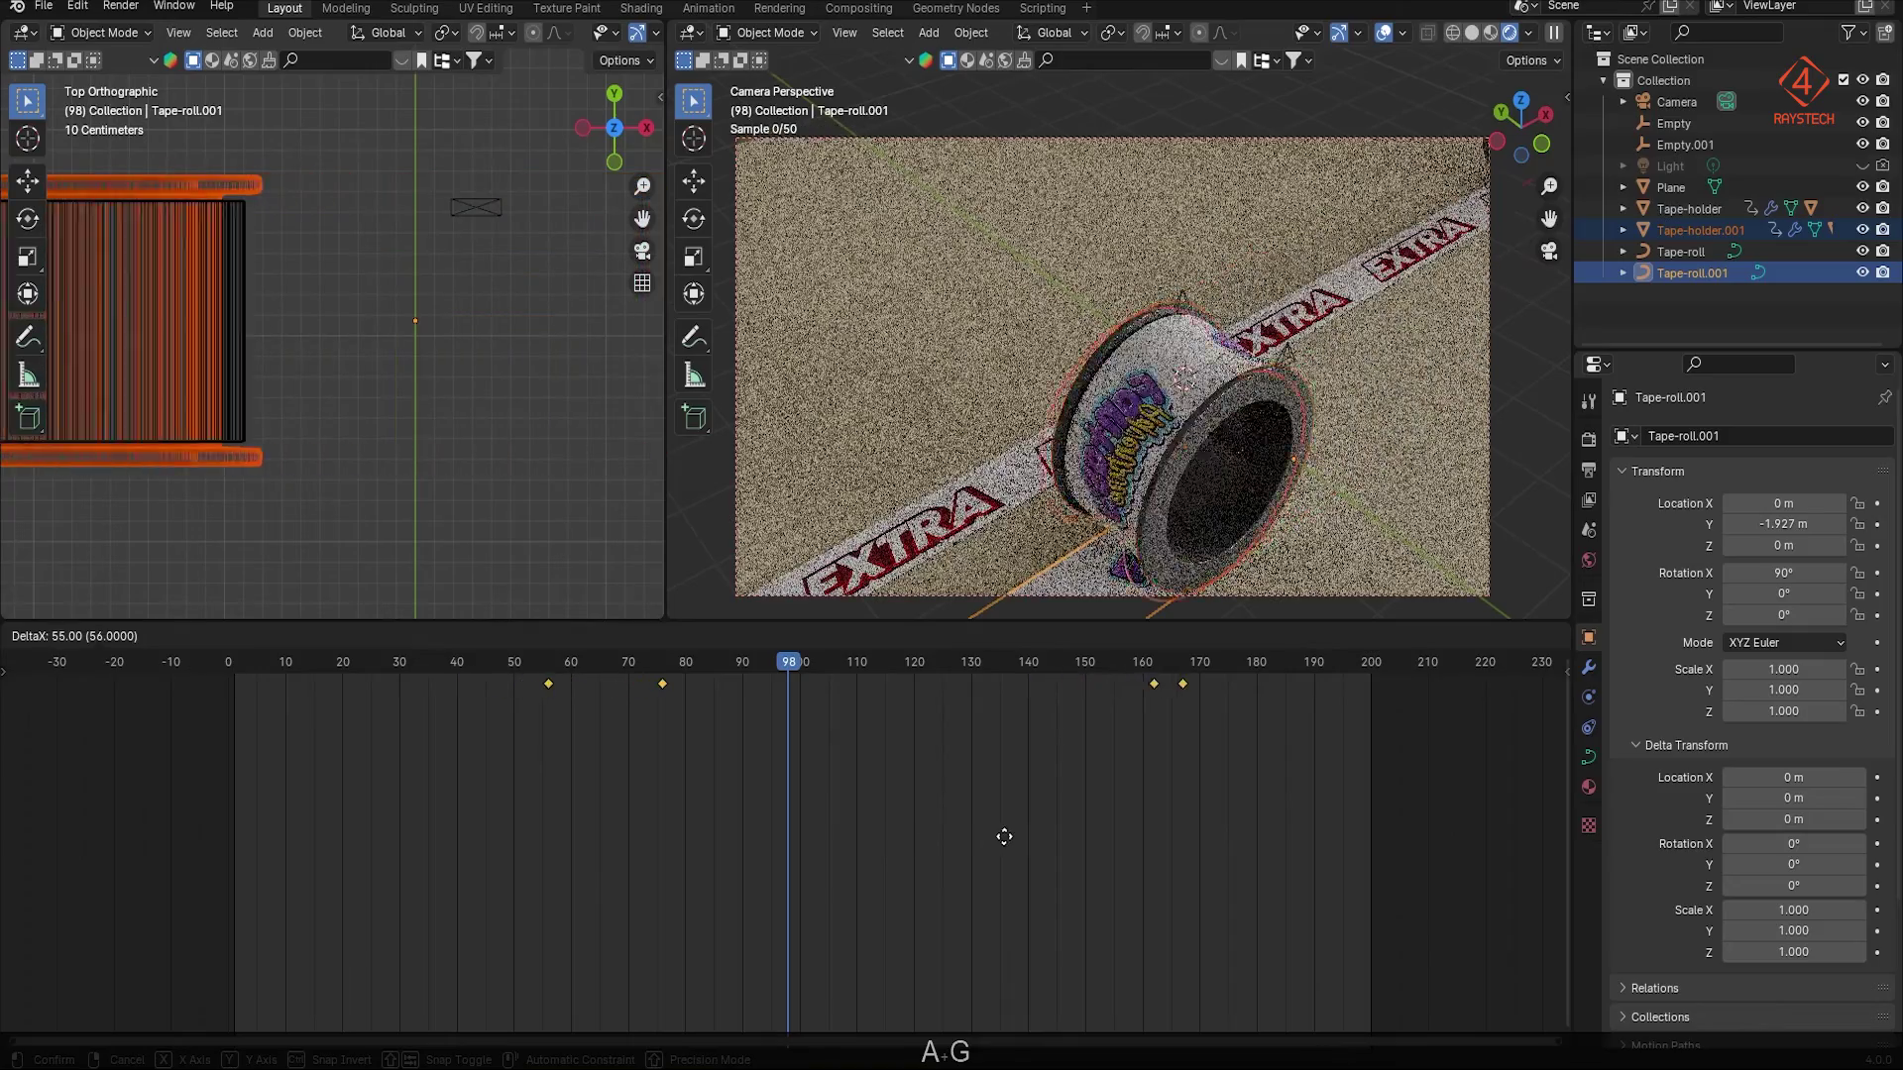
pyautogui.click(944, 840)
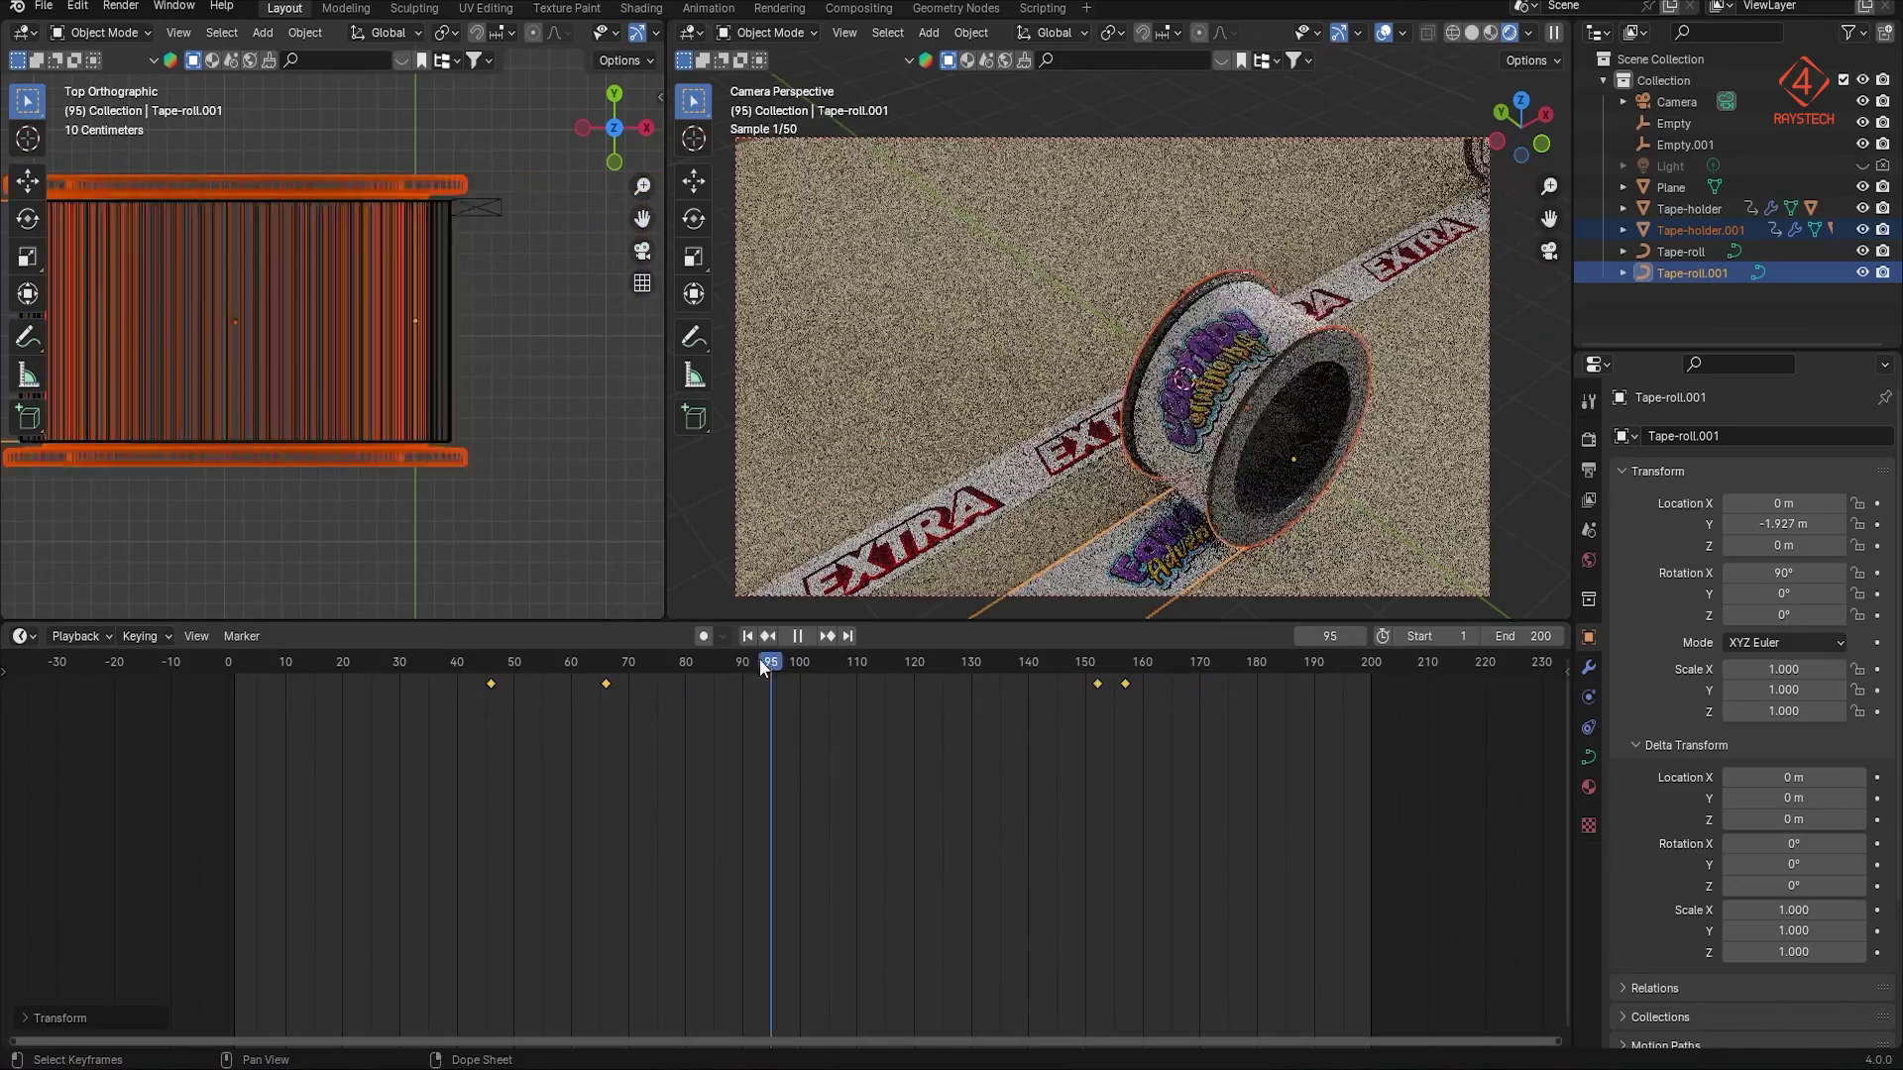
pyautogui.click(429, 664)
pyautogui.moveTo(454, 670); pyautogui.dragTo(743, 694)
# Step: Move the selected keyframes about 15 frames earlier and scrub from frame 80 to review
pyautogui.click(1526, 499)
pyautogui.press('g')
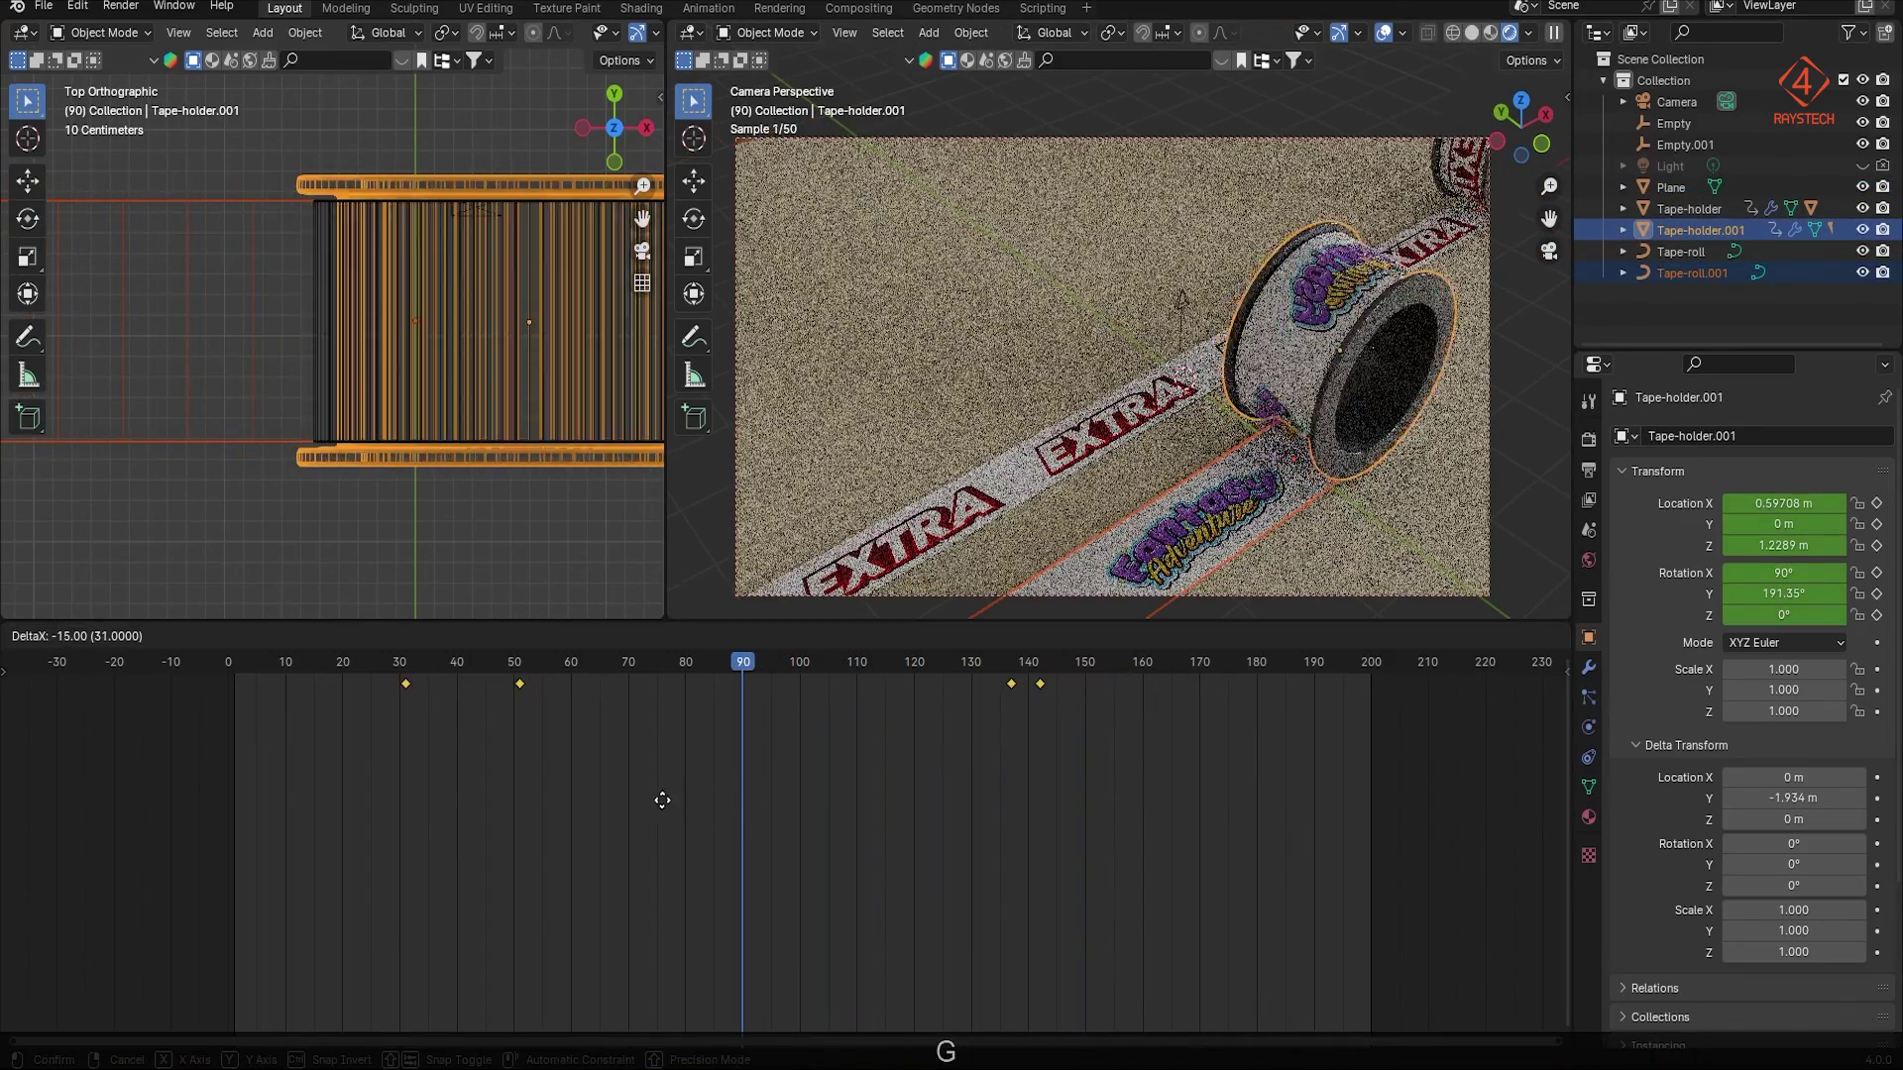
pyautogui.click(656, 799)
pyautogui.click(683, 666)
pyautogui.moveTo(684, 672); pyautogui.dragTo(901, 669)
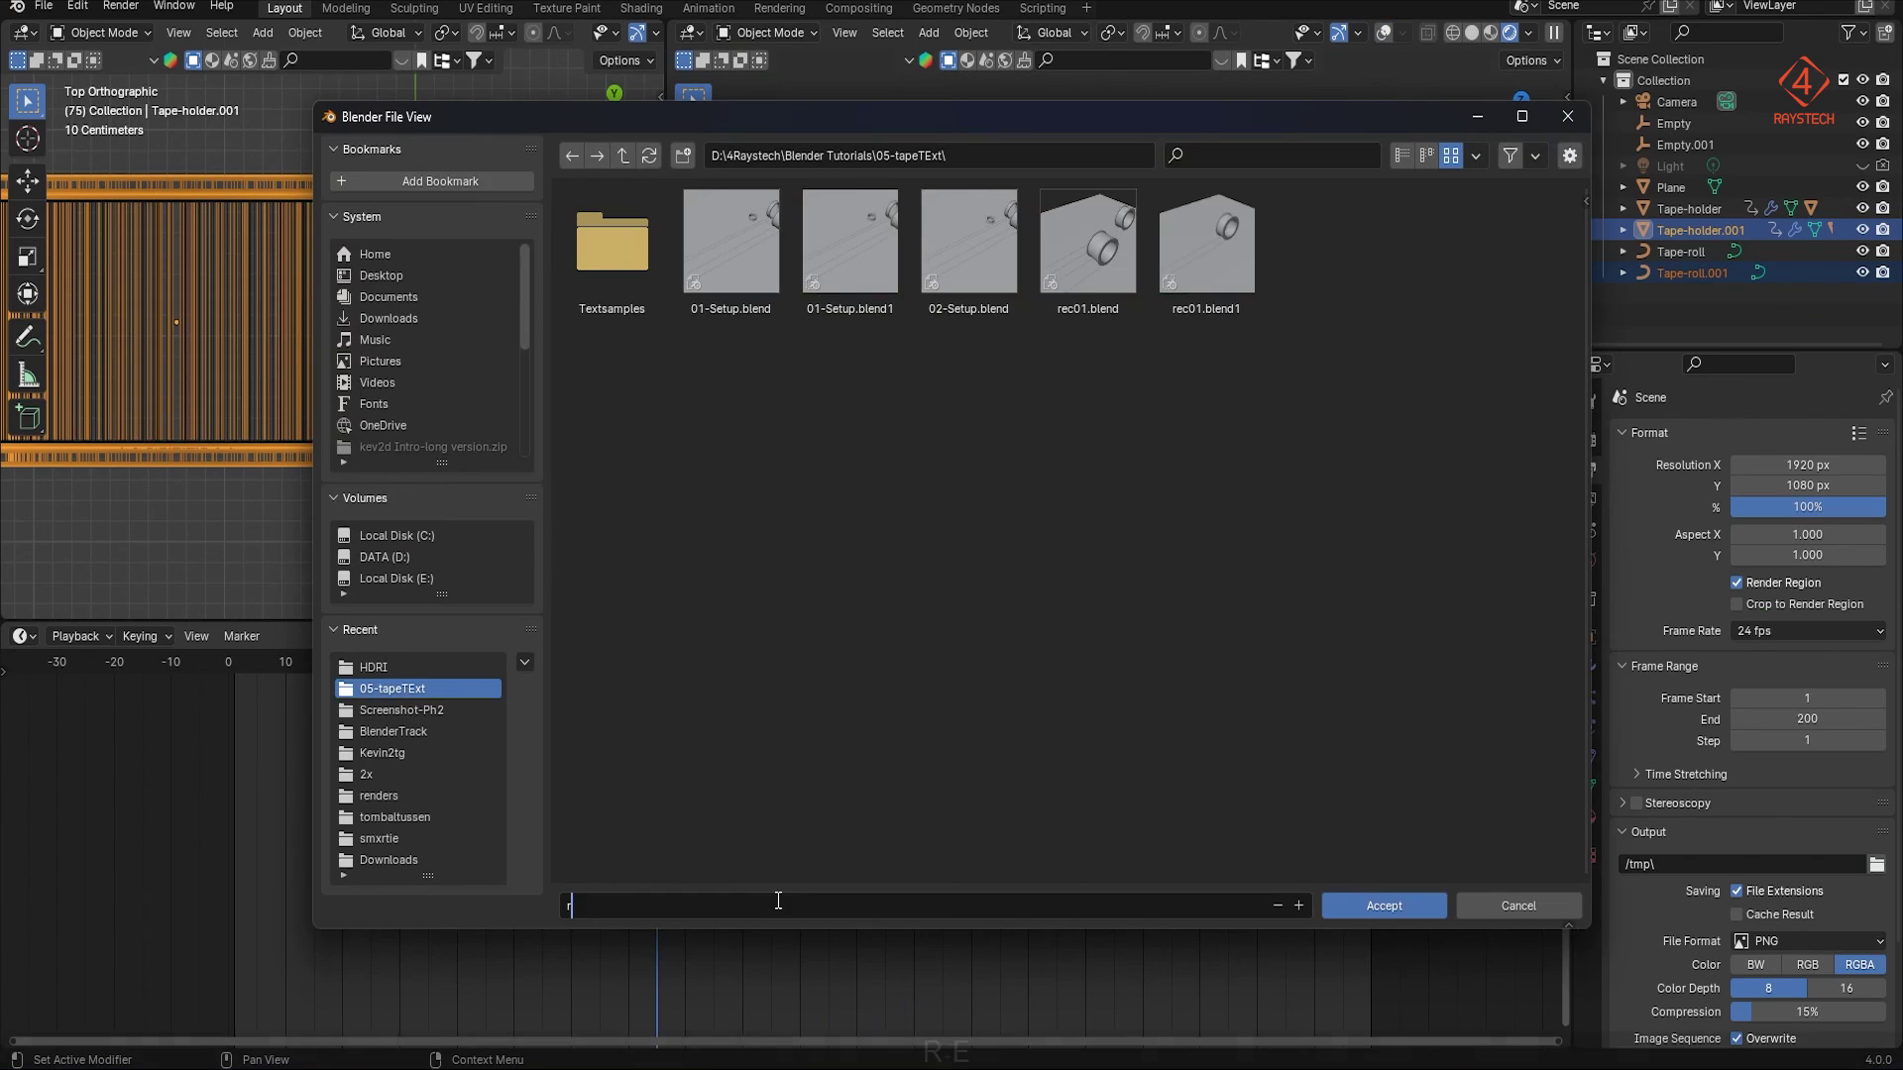
# Step: Name the render output 'render' in the 05-tapeTExt folder
pyautogui.write('render')
pyautogui.press('Return')
pyautogui.click(1378, 905)
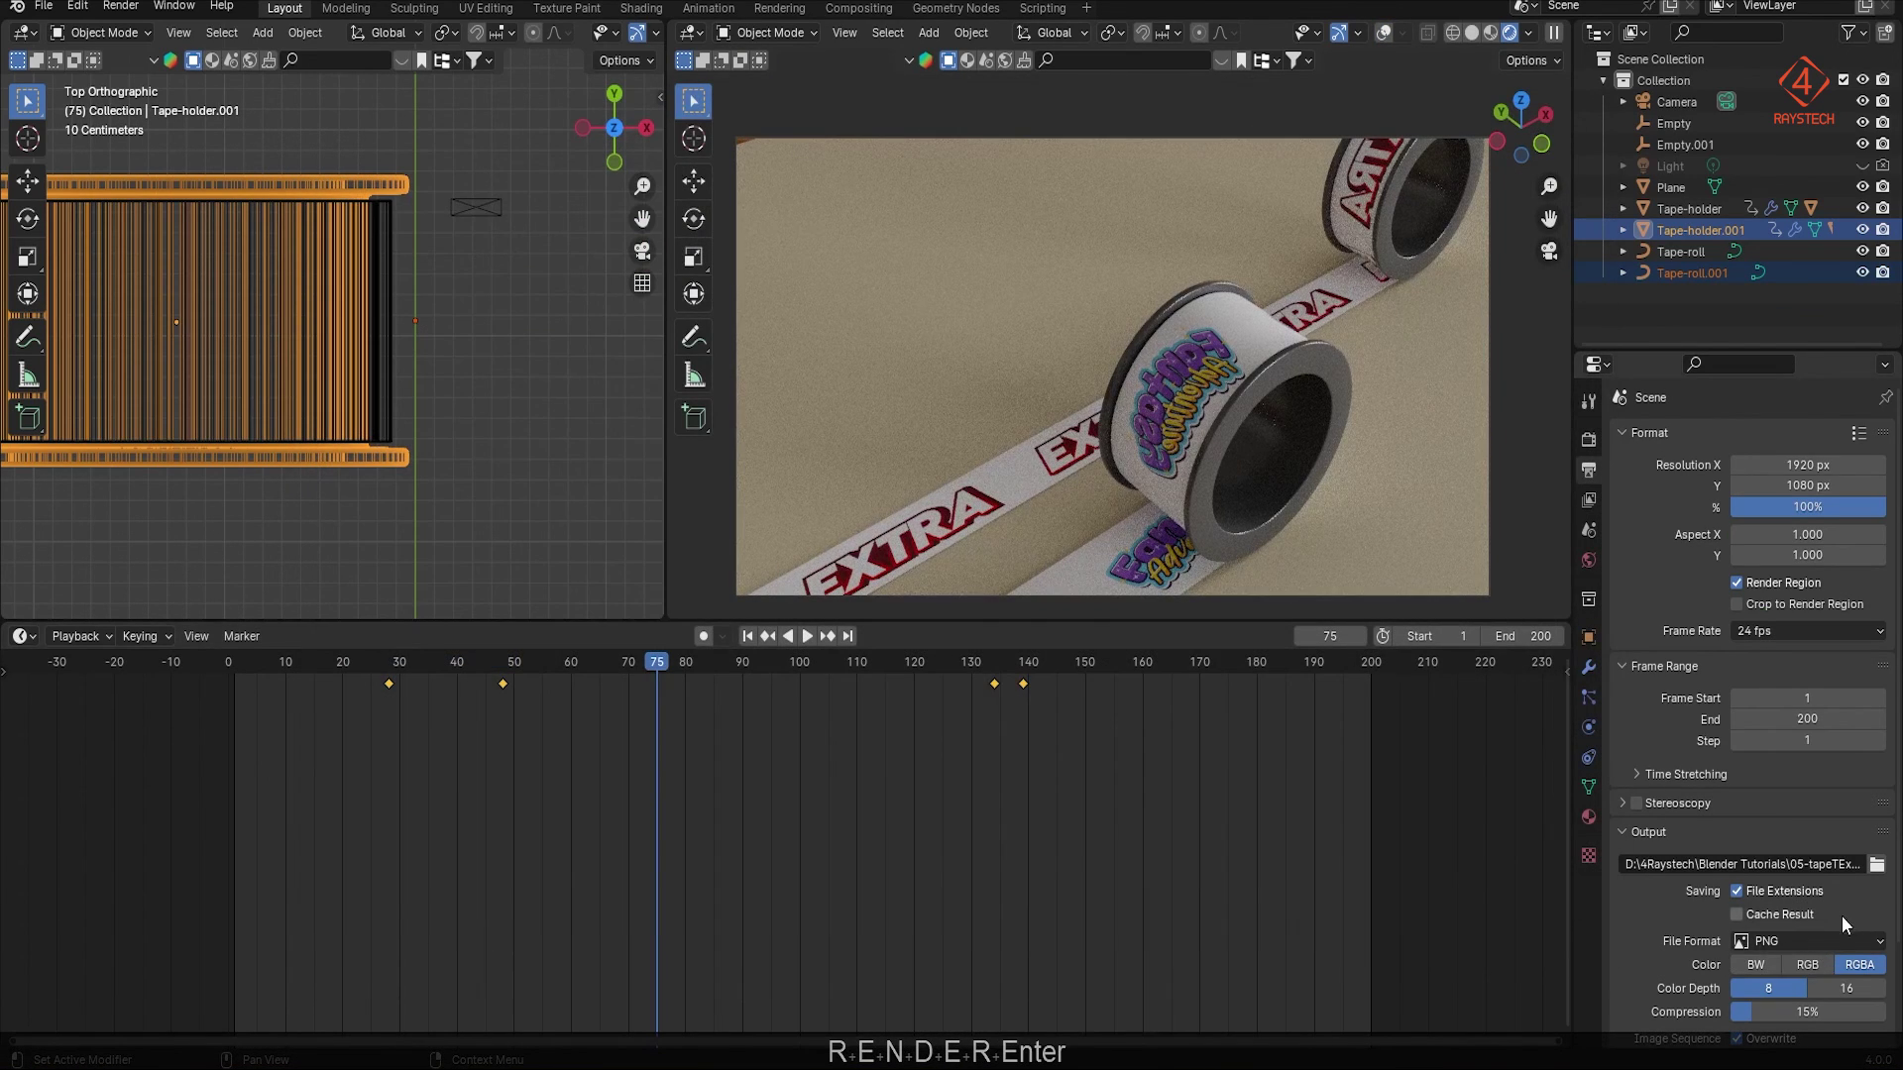
pyautogui.scroll(-3, 1841, 906)
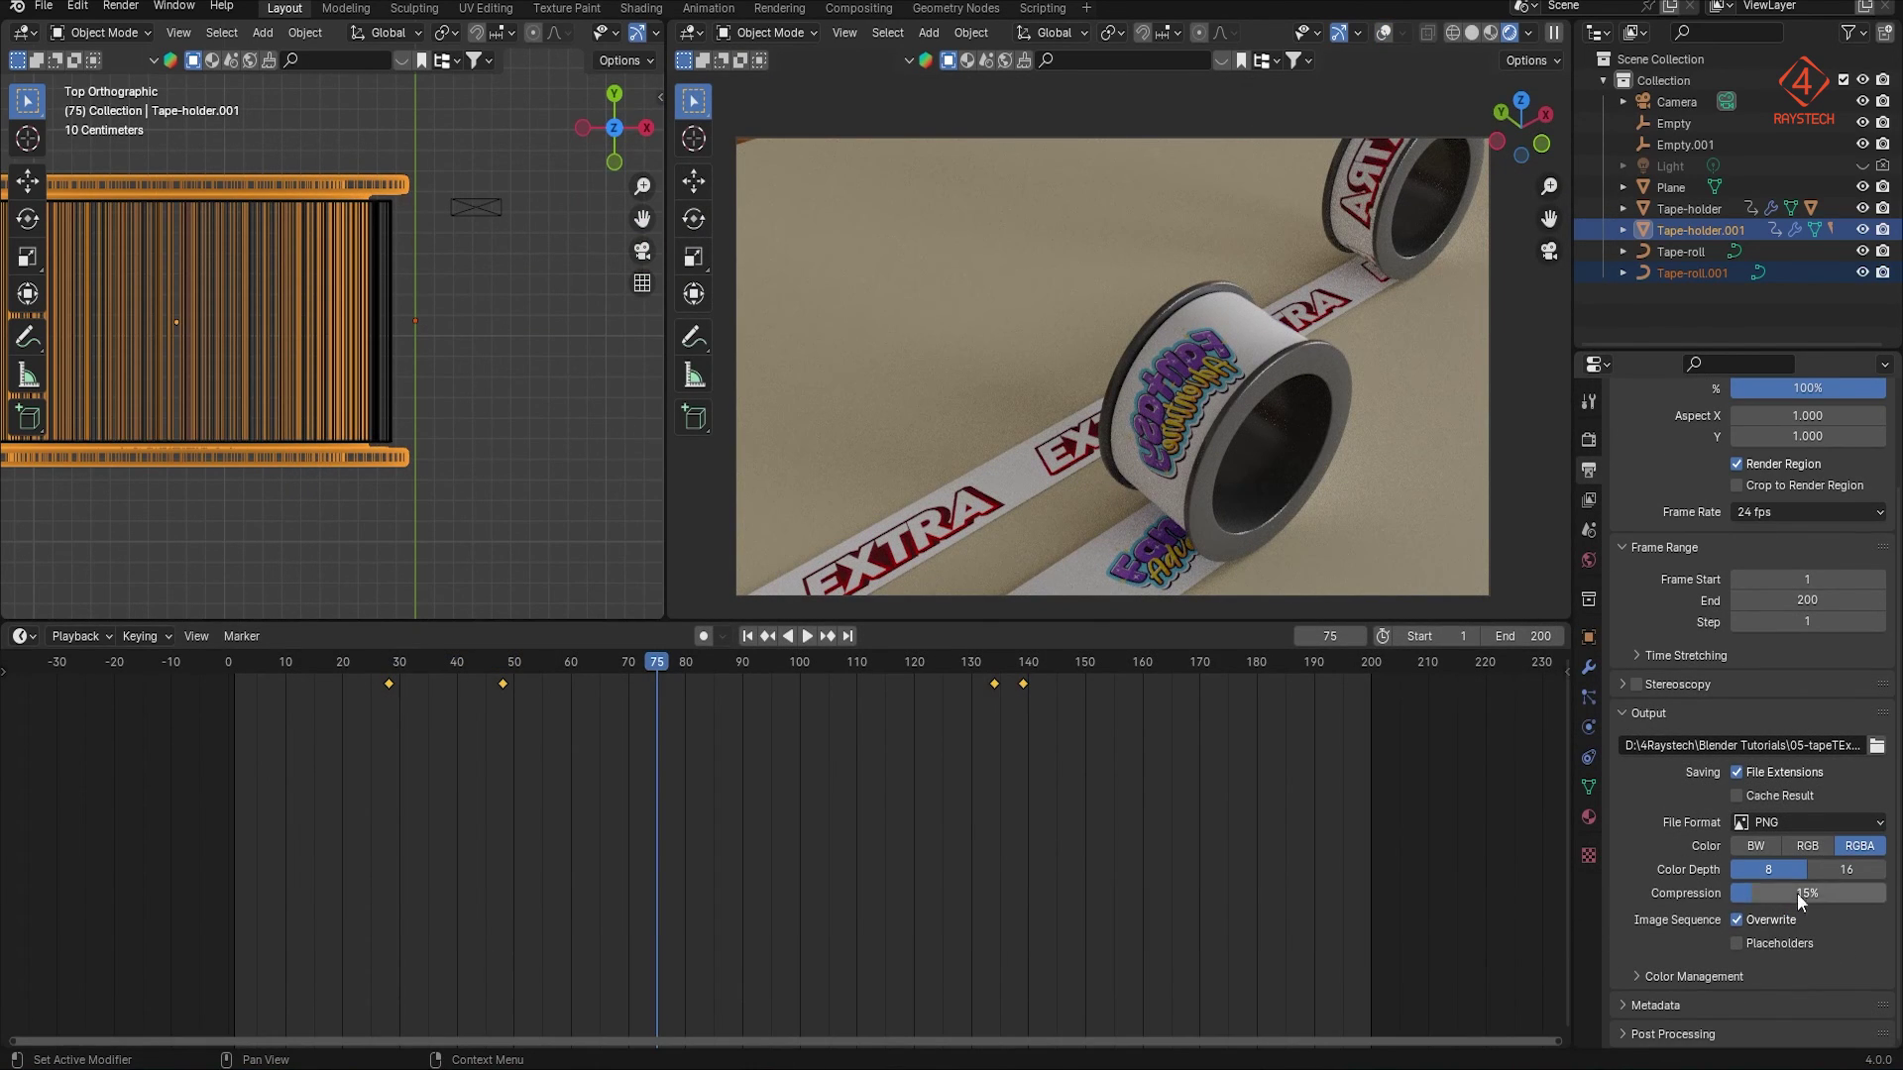
# Step: Set the file format to FFmpeg Video and choose a higher output quality
pyautogui.click(1839, 823)
pyautogui.click(1812, 925)
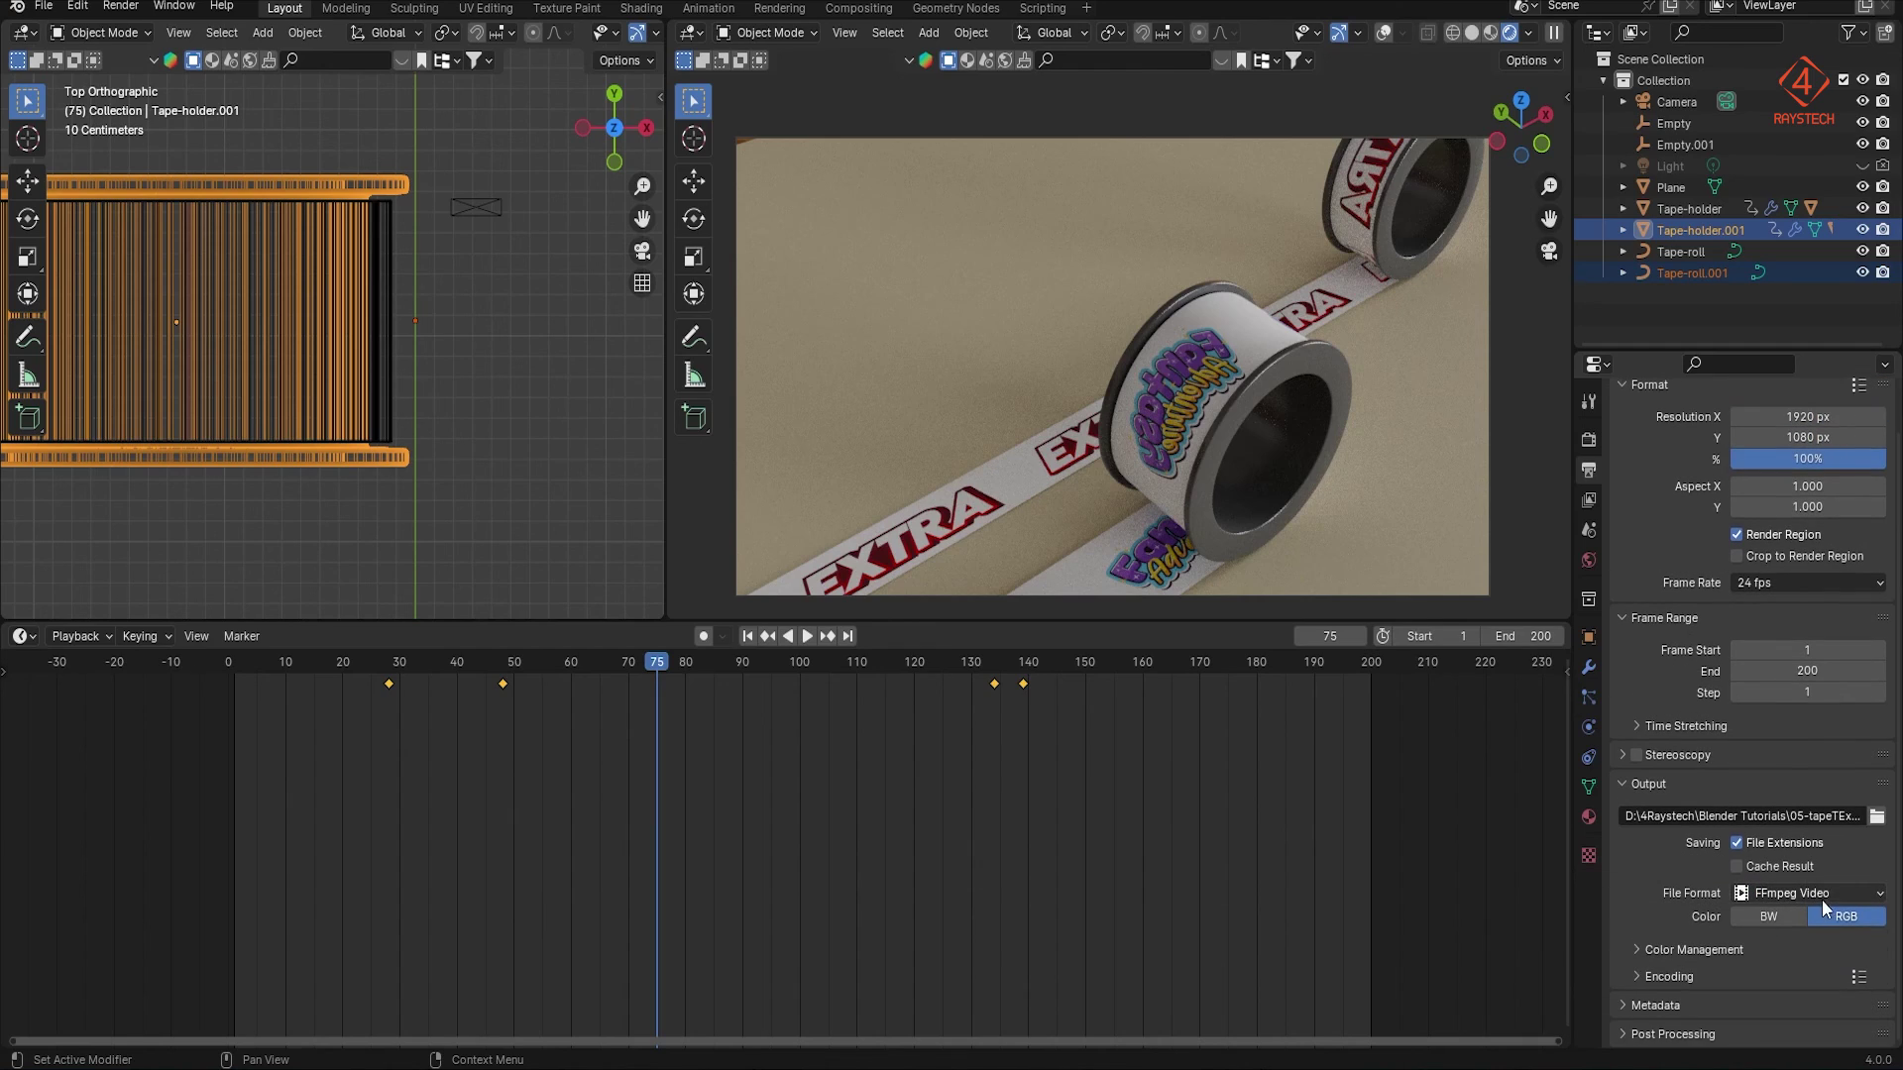
pyautogui.click(1649, 974)
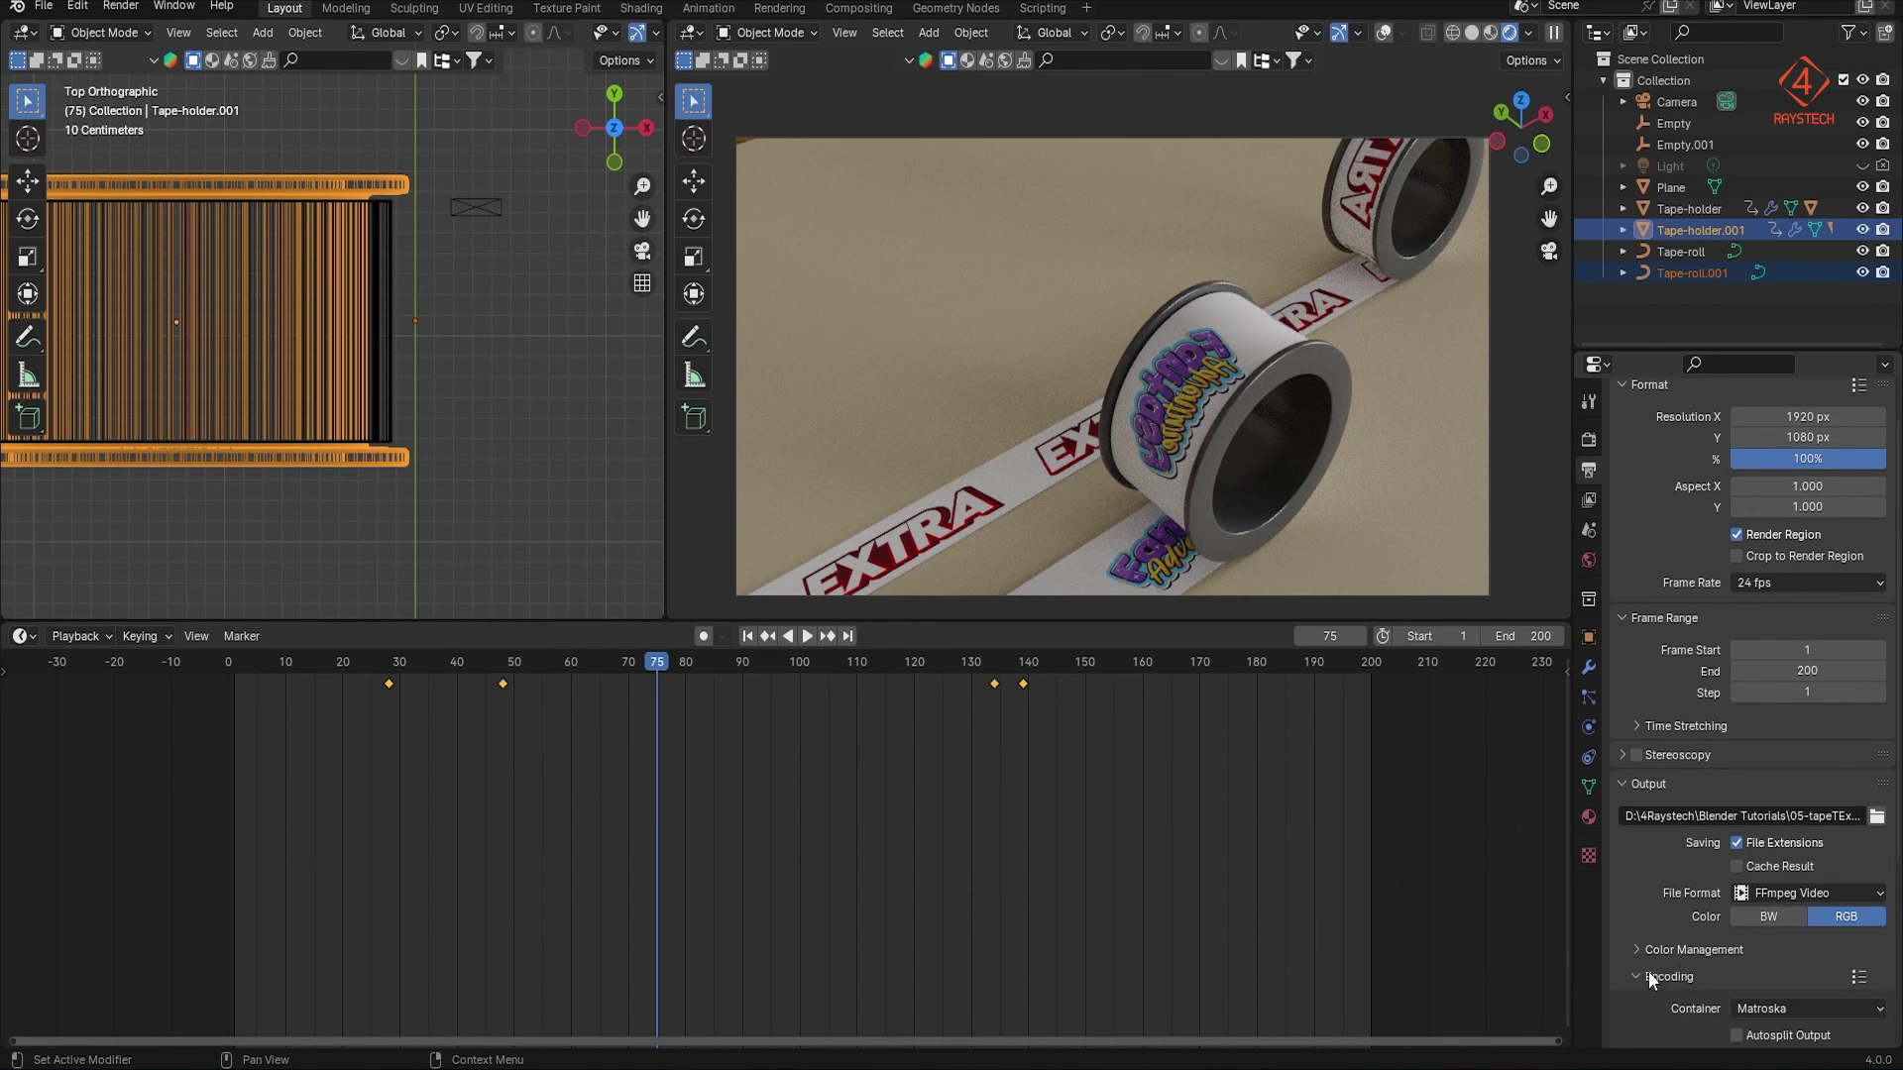
pyautogui.scroll(-4, 1841, 944)
pyautogui.click(1783, 955)
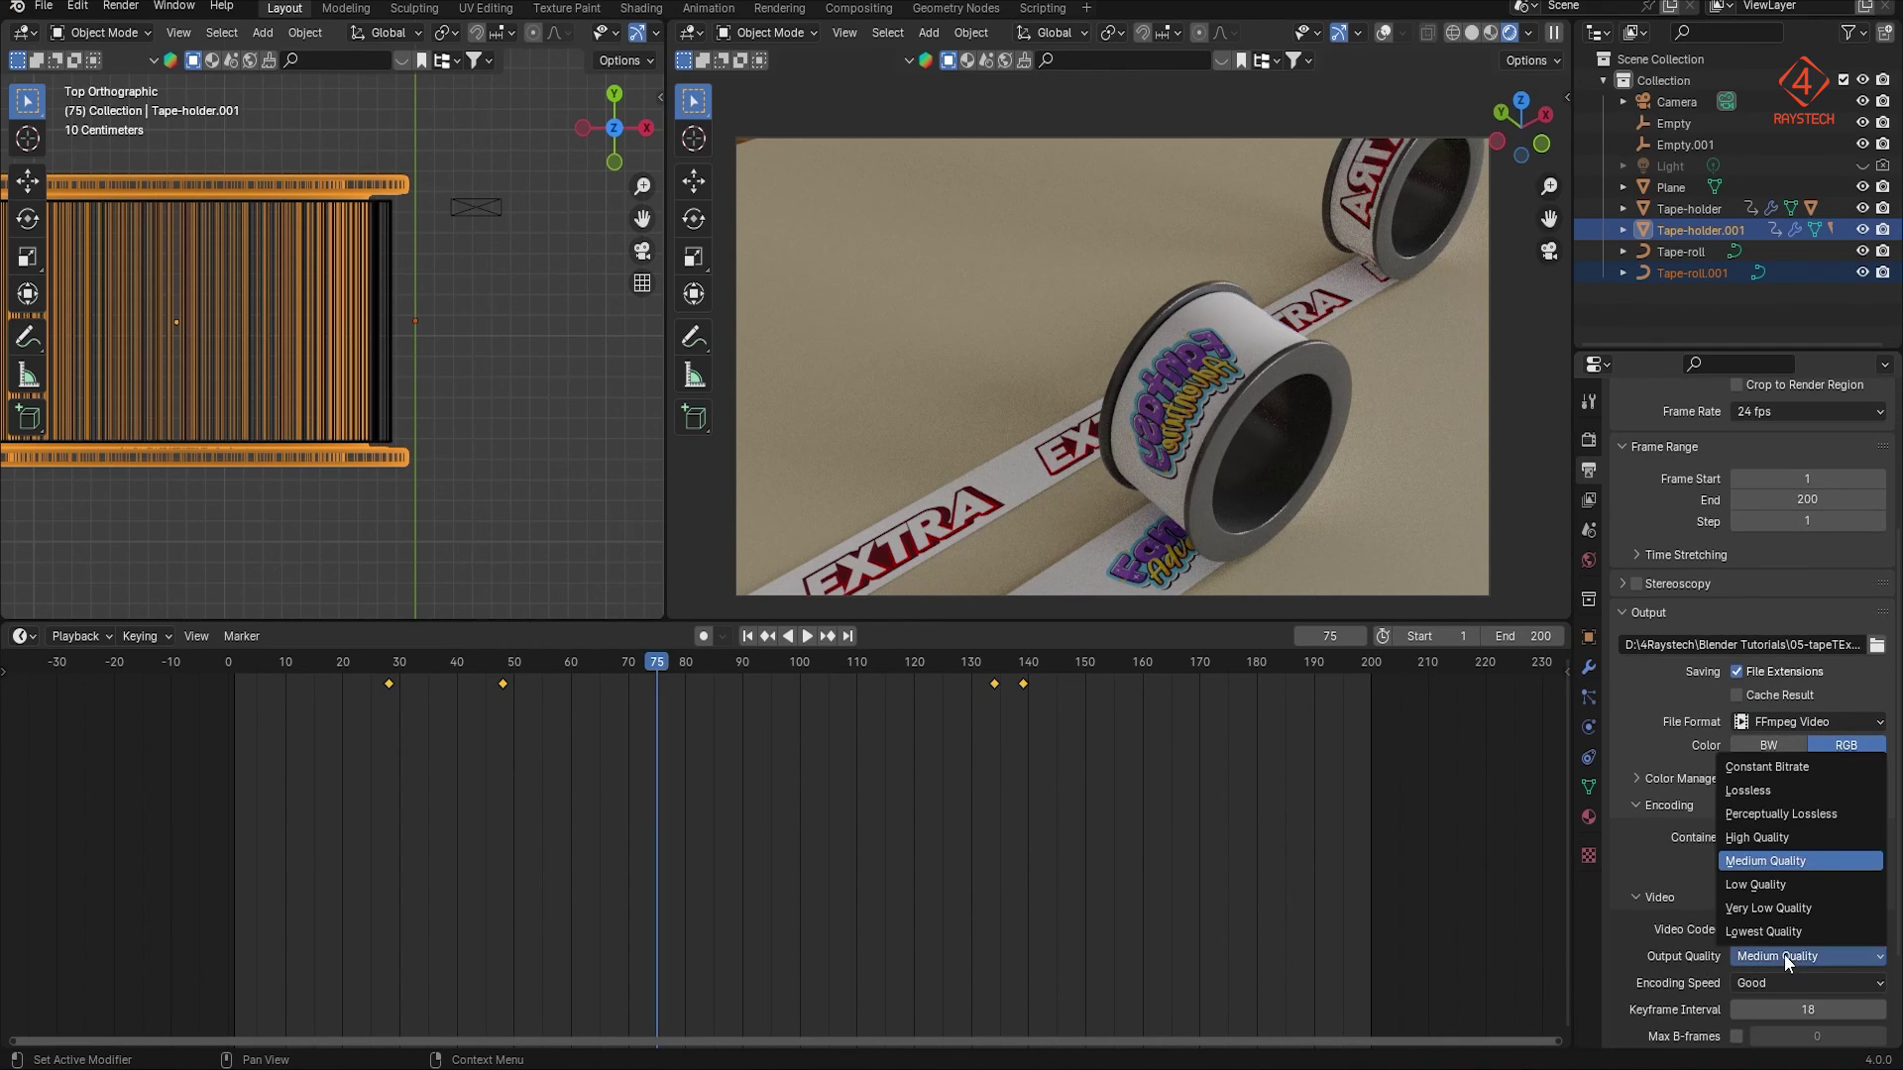
pyautogui.click(1784, 814)
pyautogui.click(1637, 895)
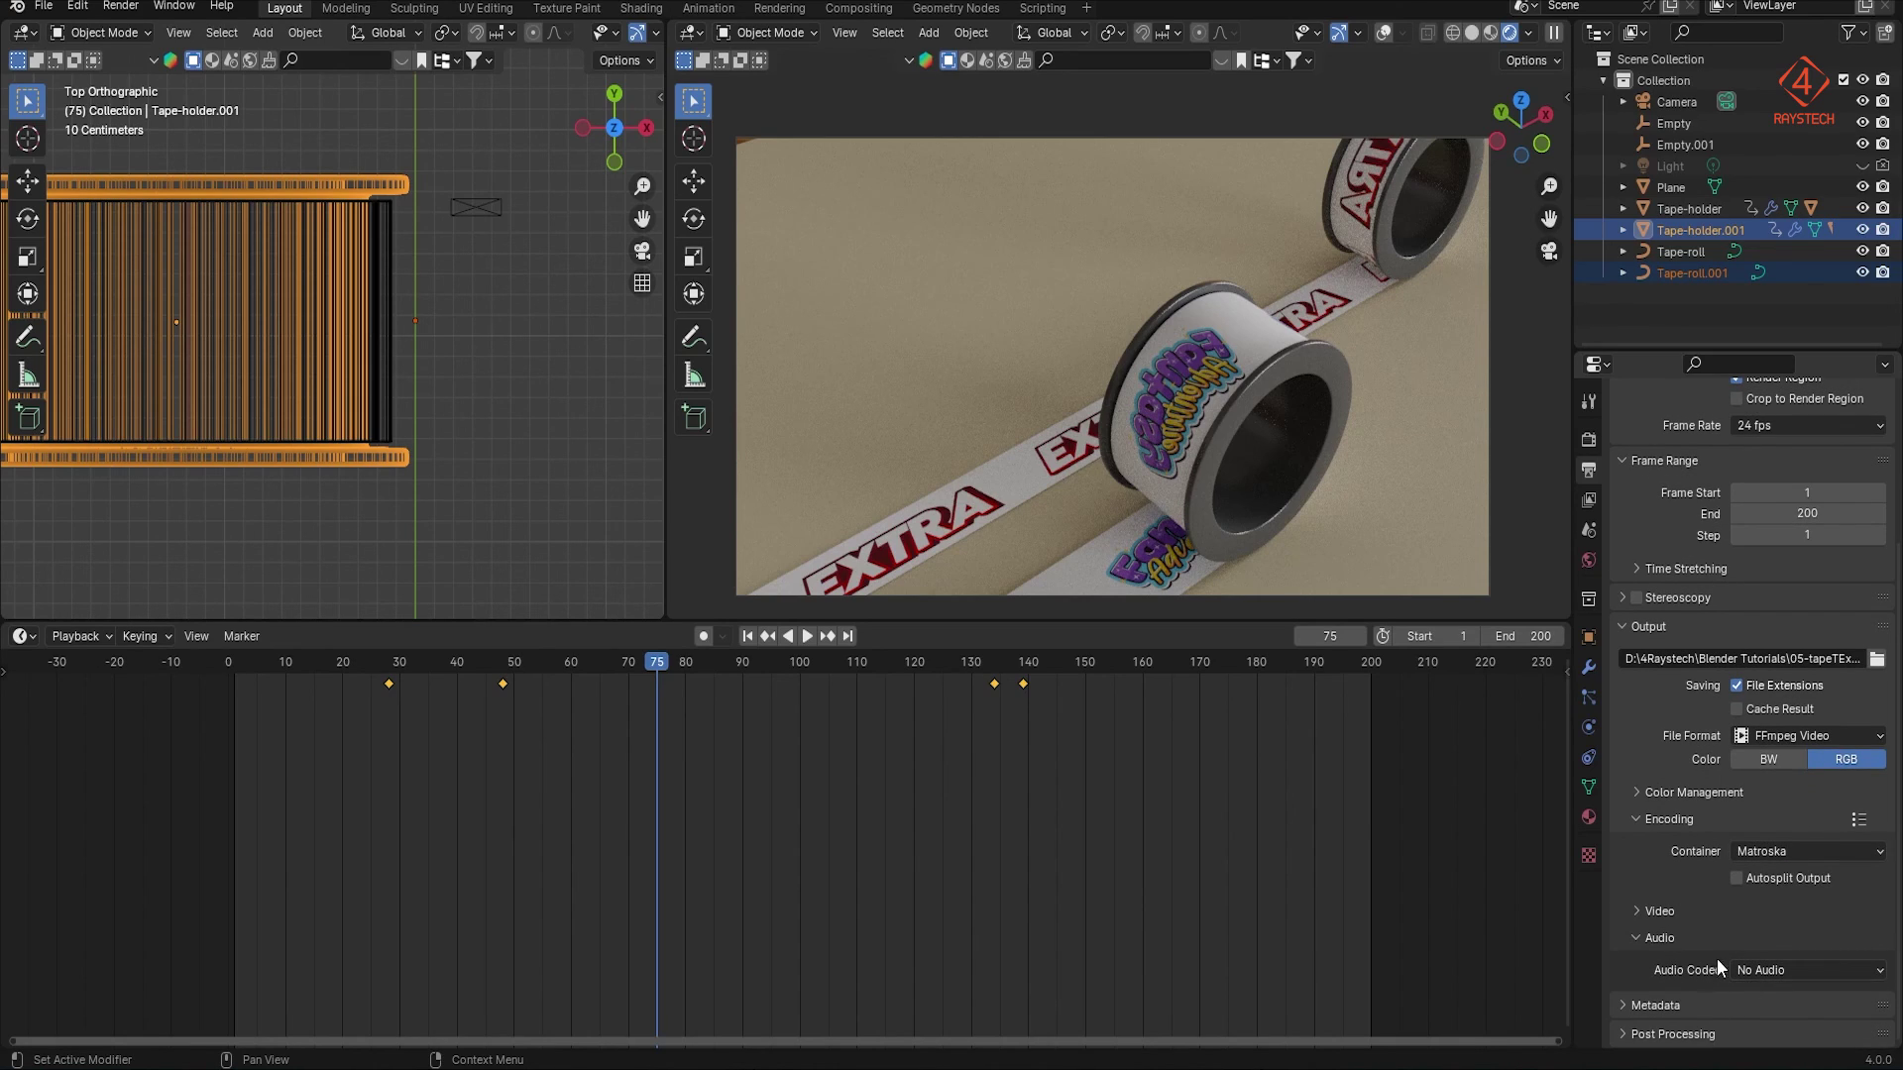
# Step: In Render Properties, collapse Performance and expand Color Management
pyautogui.click(1589, 440)
pyautogui.click(1626, 920)
pyautogui.scroll(-5, 1784, 941)
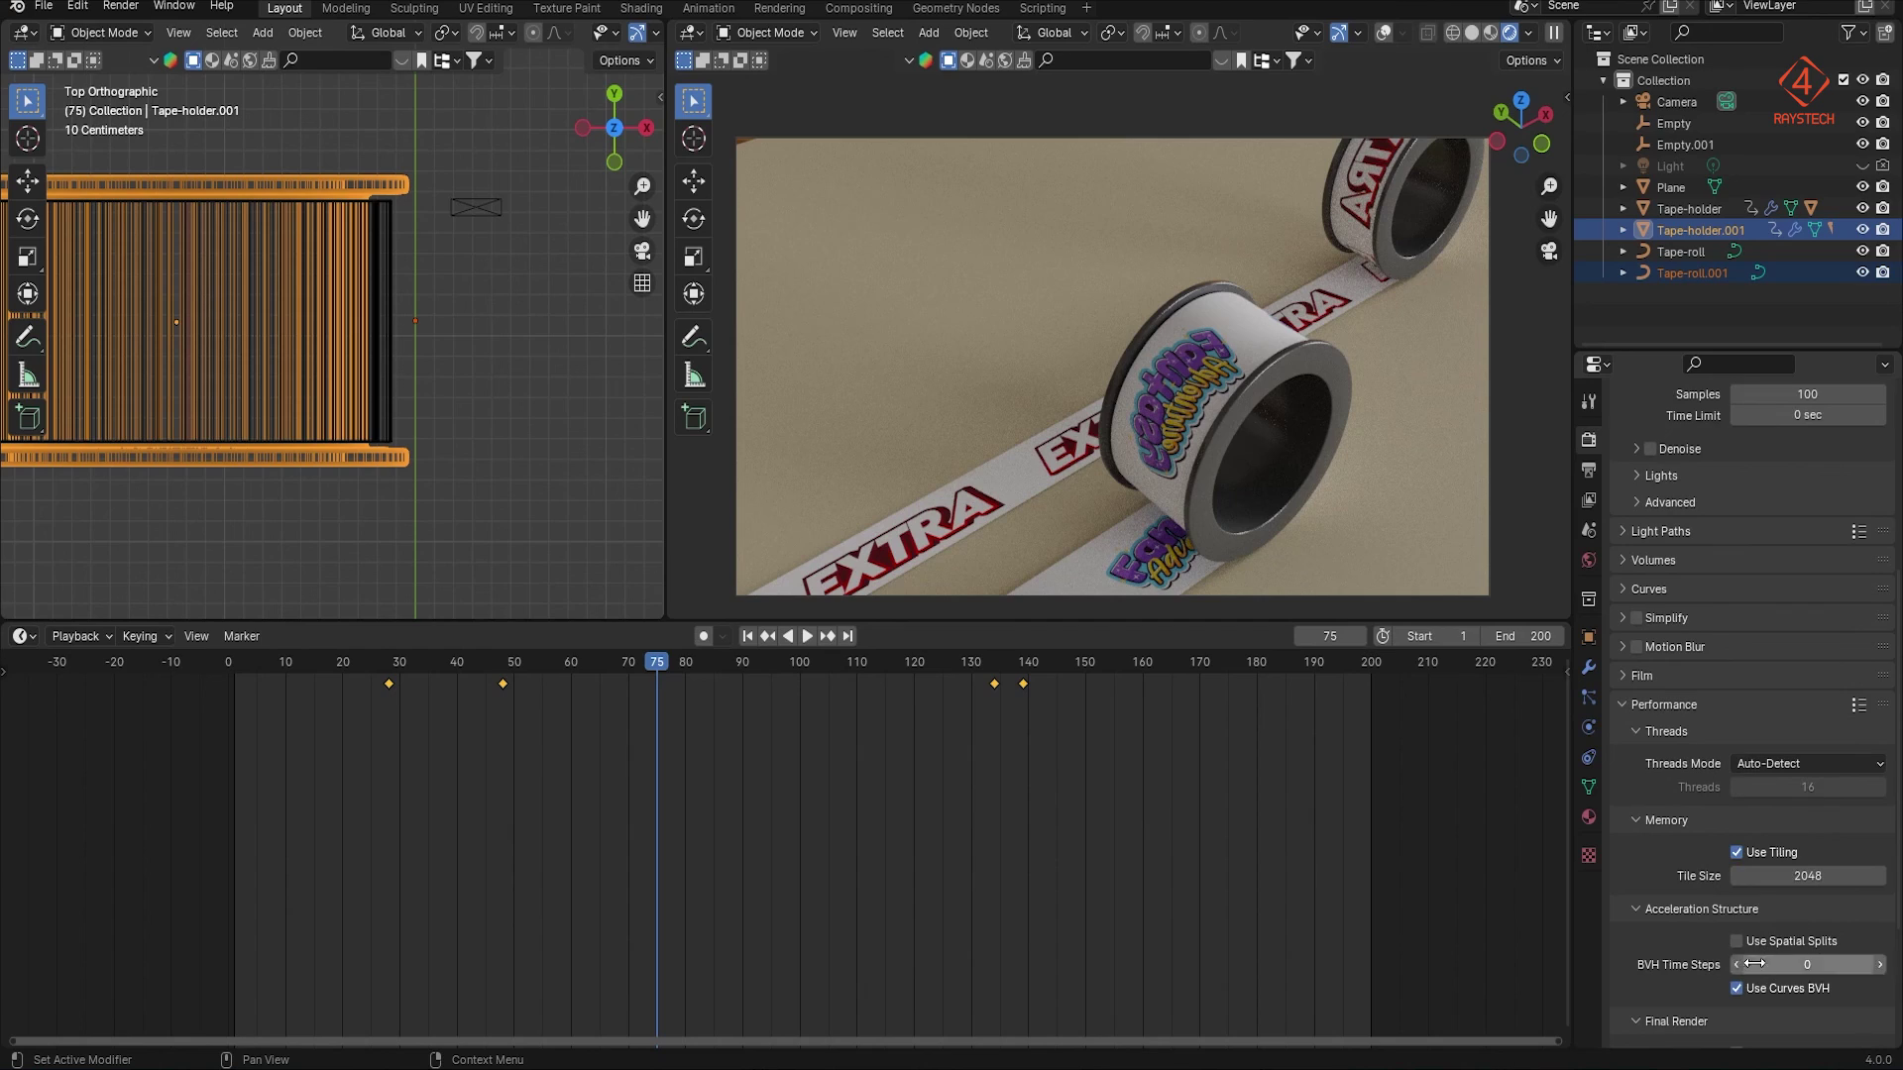
pyautogui.scroll(-3, 1737, 937)
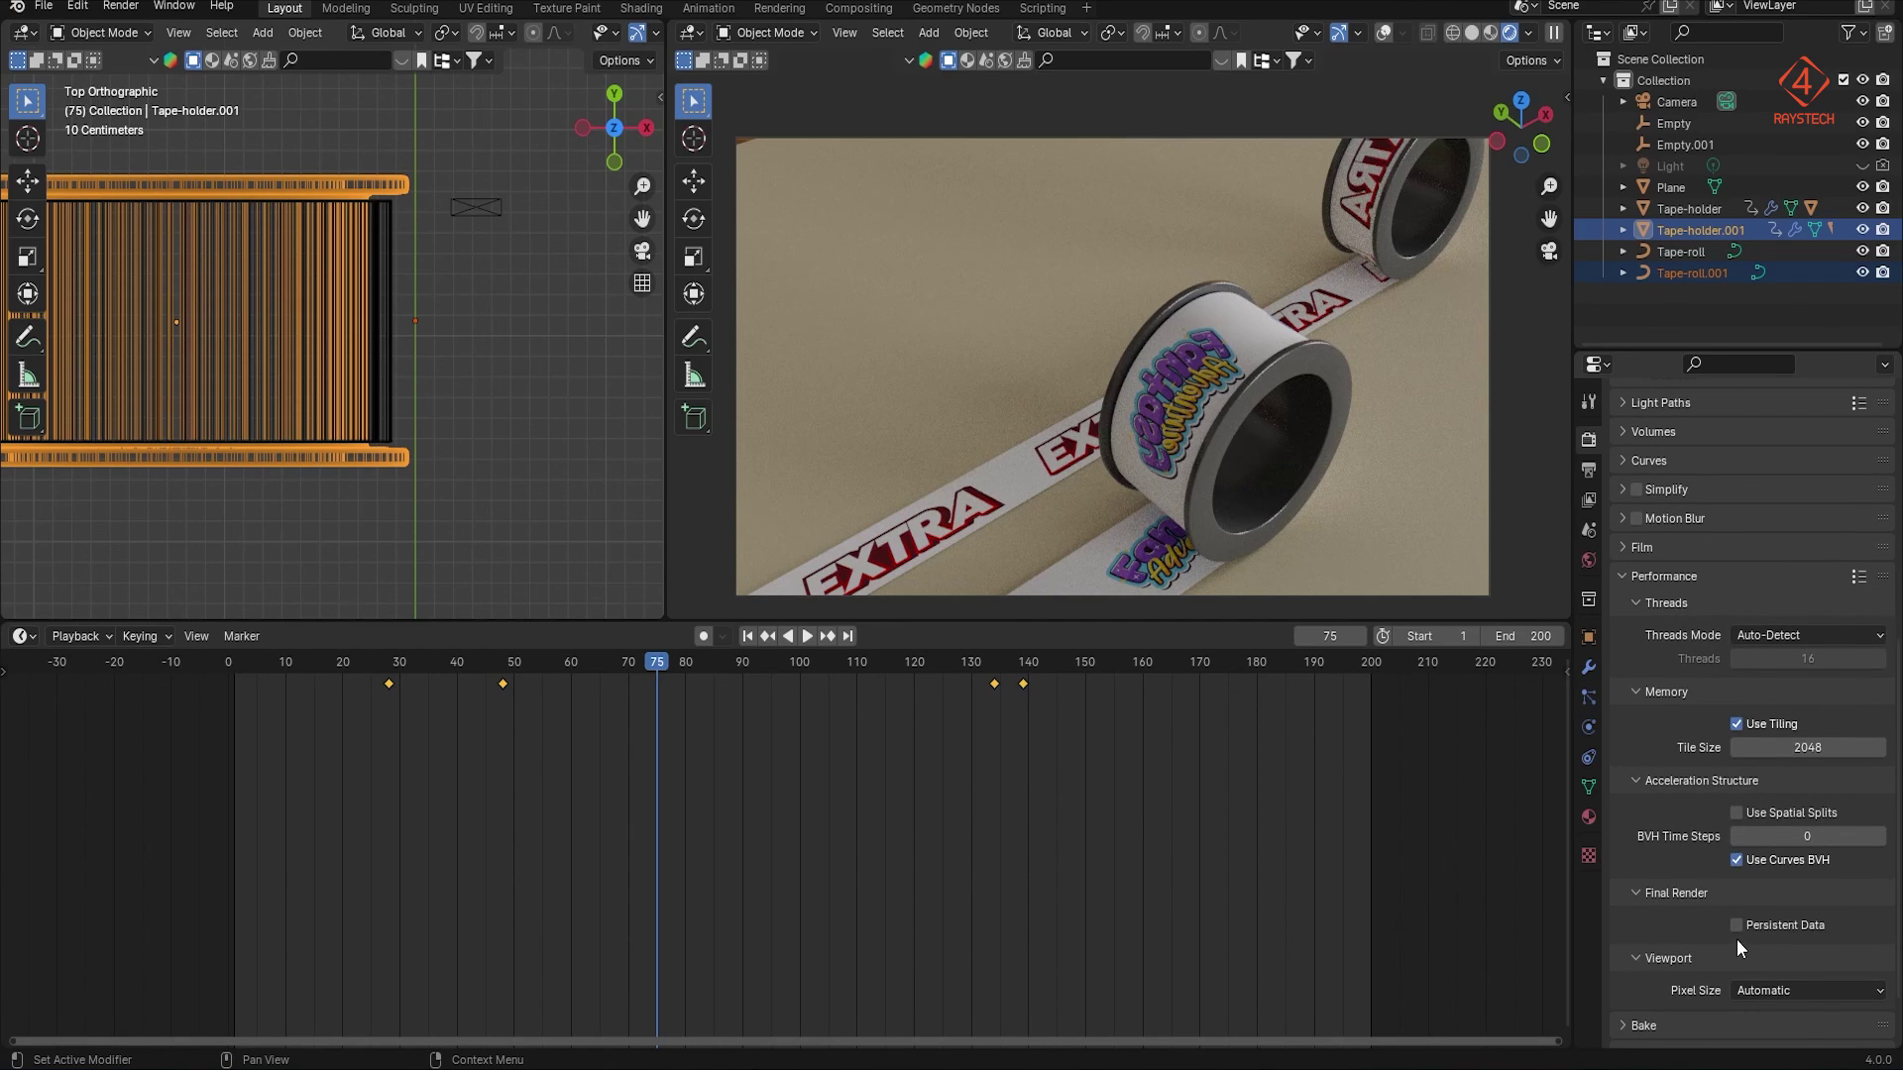
pyautogui.click(1619, 573)
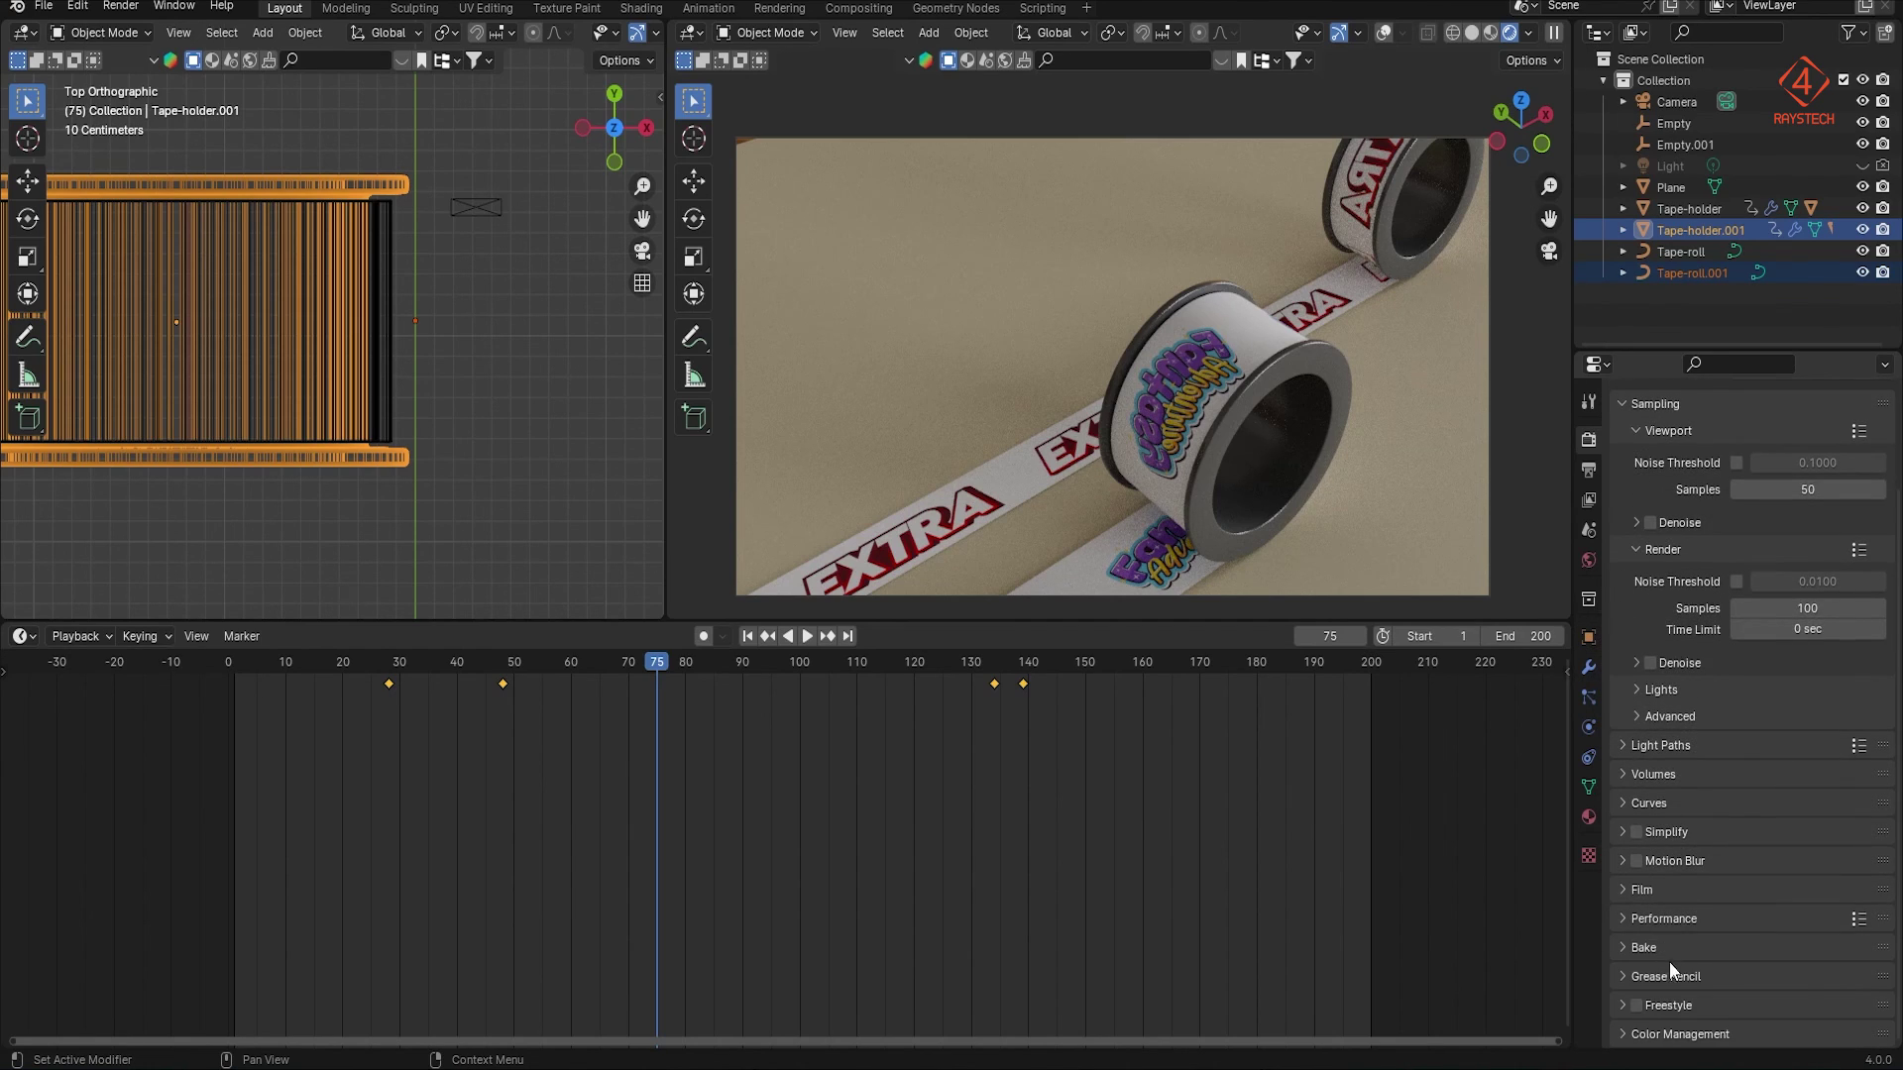
pyautogui.click(1625, 1036)
pyautogui.scroll(-5, 1782, 925)
# Step: Try the High, Base, Very High, Low Contrast and Punchy looks, then set Look to None
pyautogui.click(1785, 907)
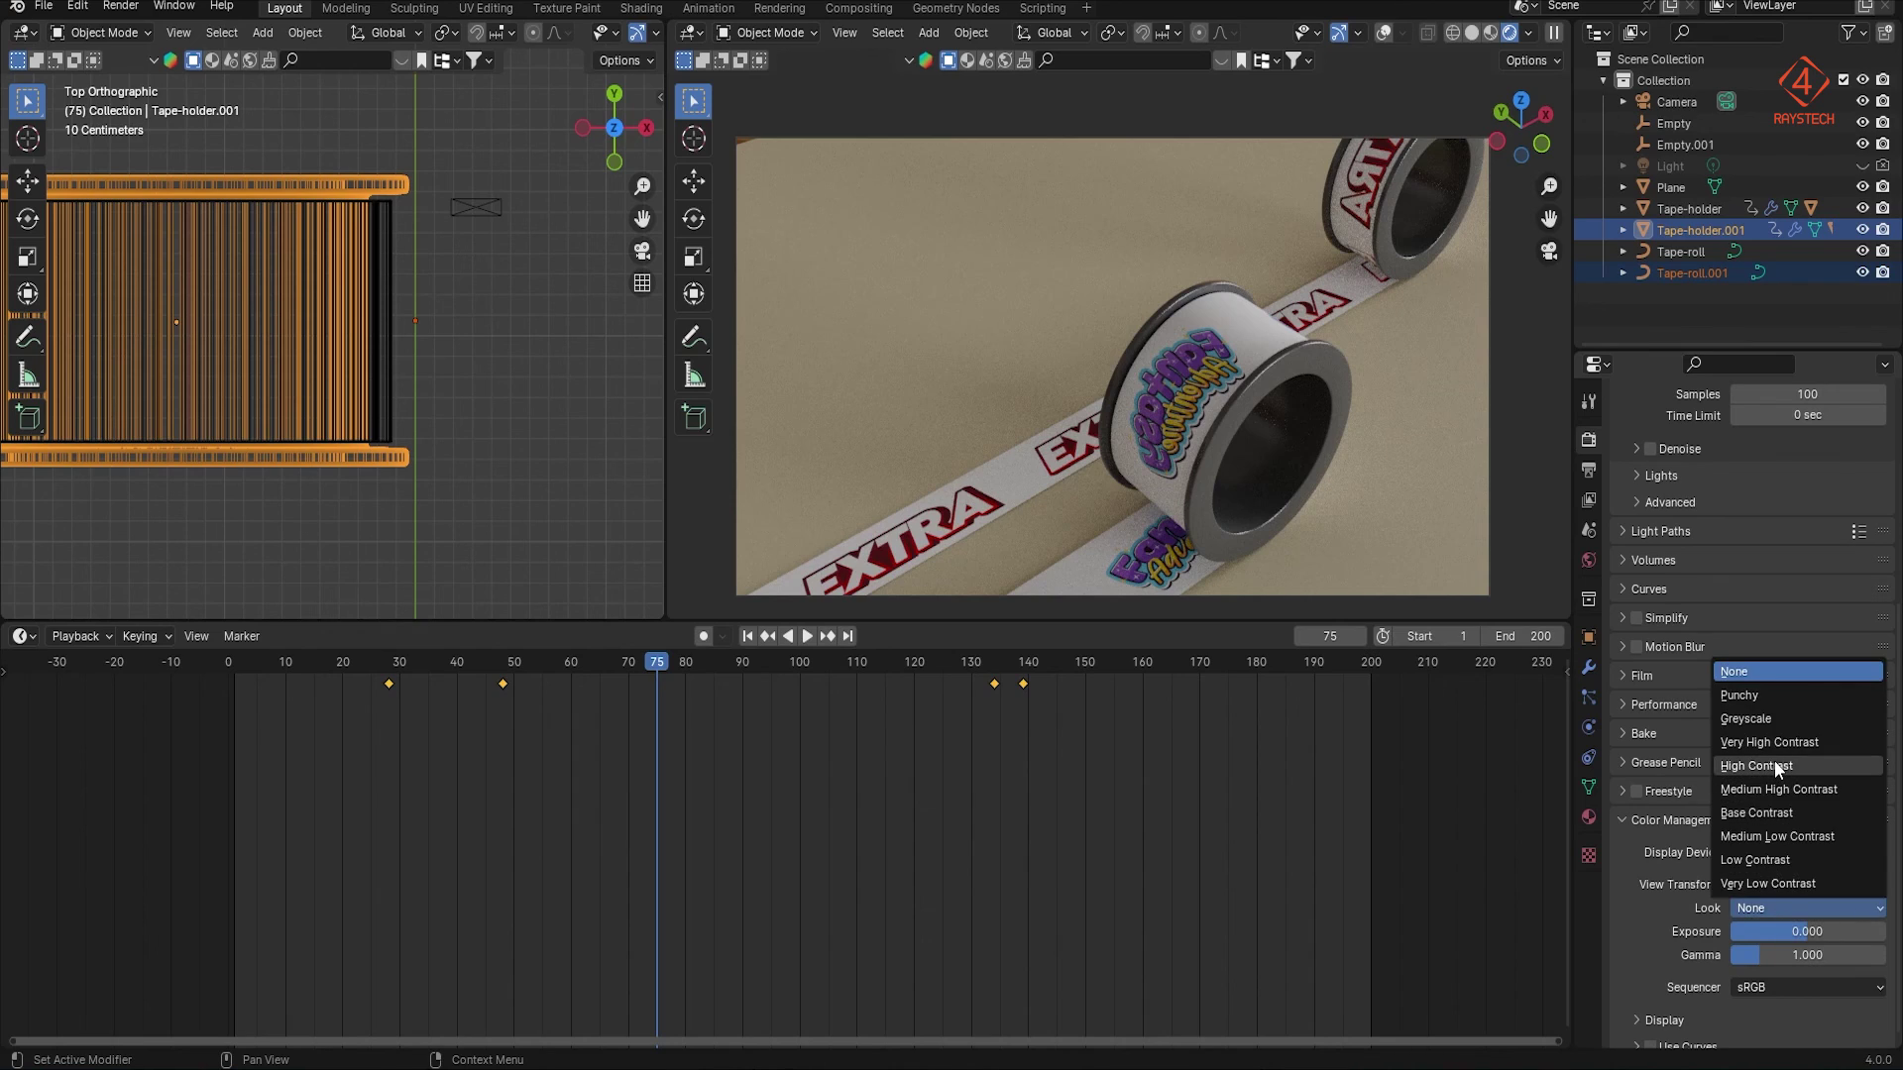
pyautogui.click(1773, 765)
pyautogui.click(1794, 909)
pyautogui.click(1775, 812)
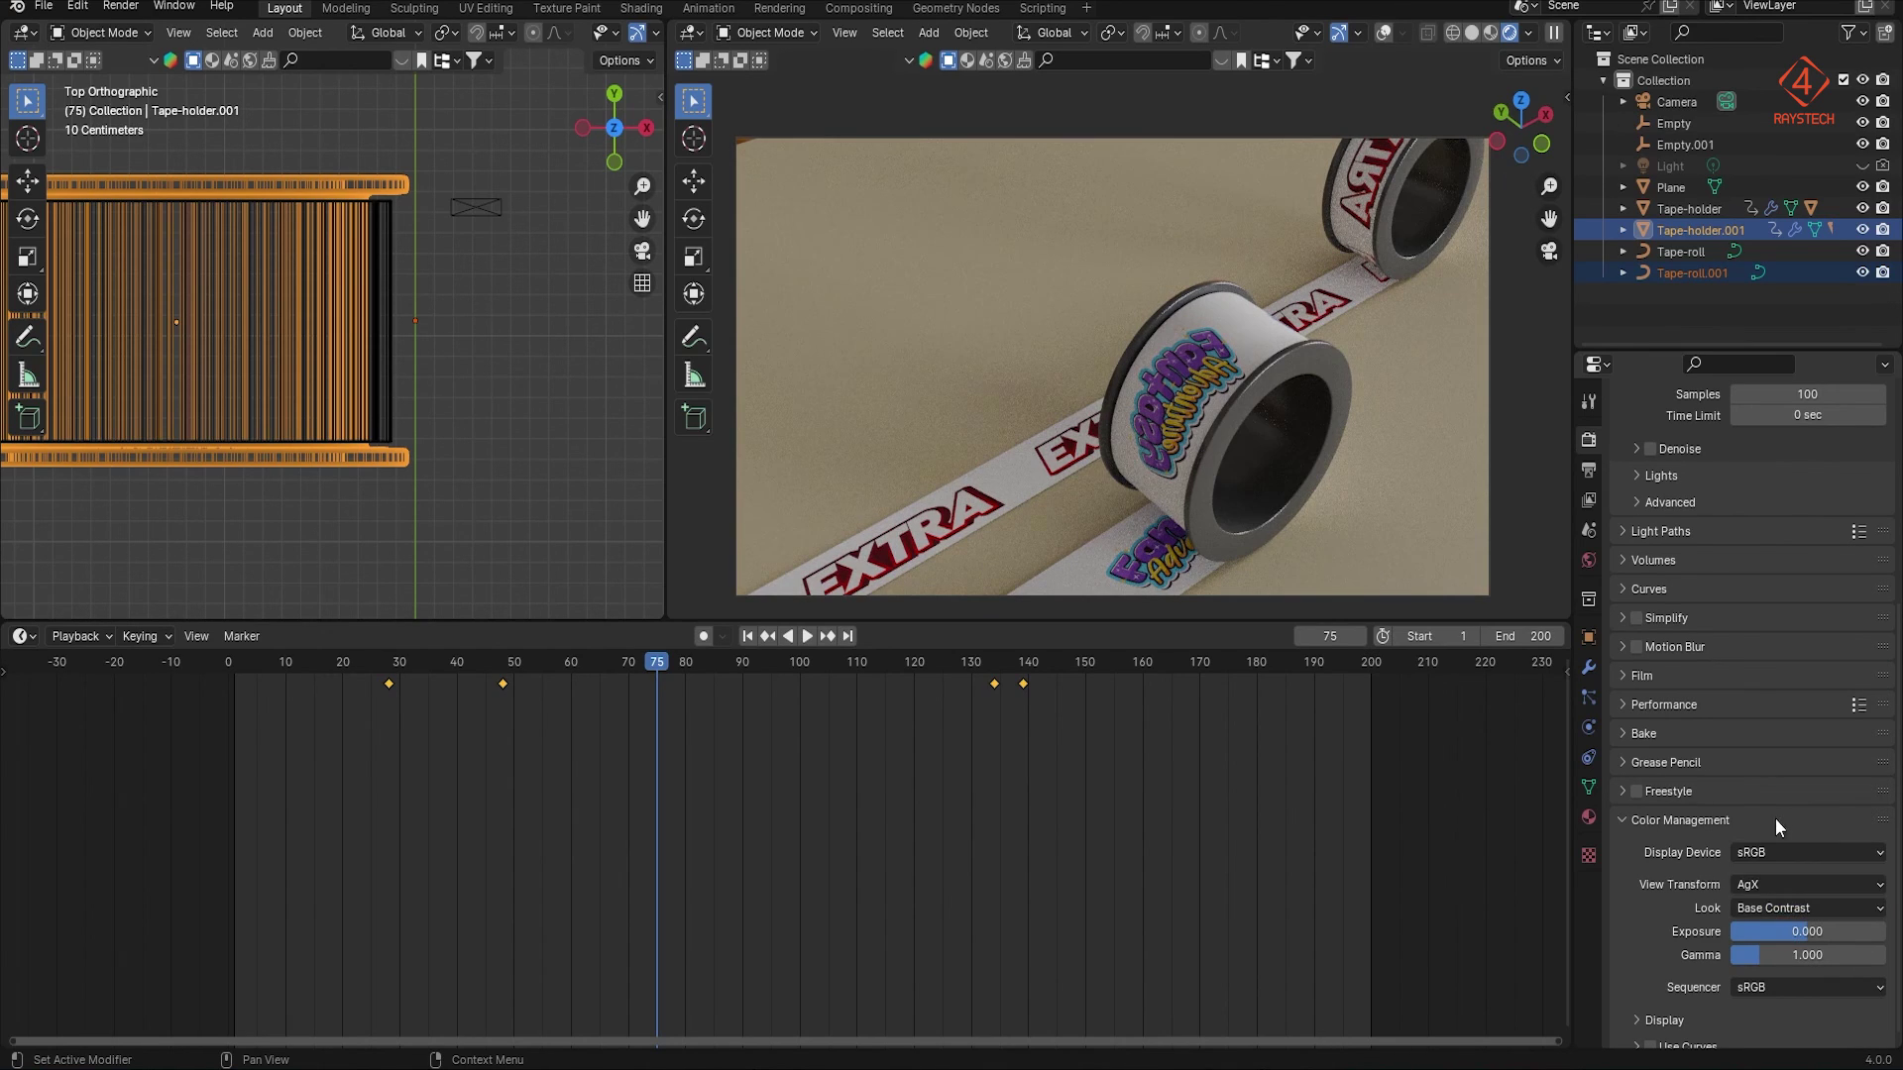
pyautogui.click(1784, 908)
pyautogui.click(1775, 743)
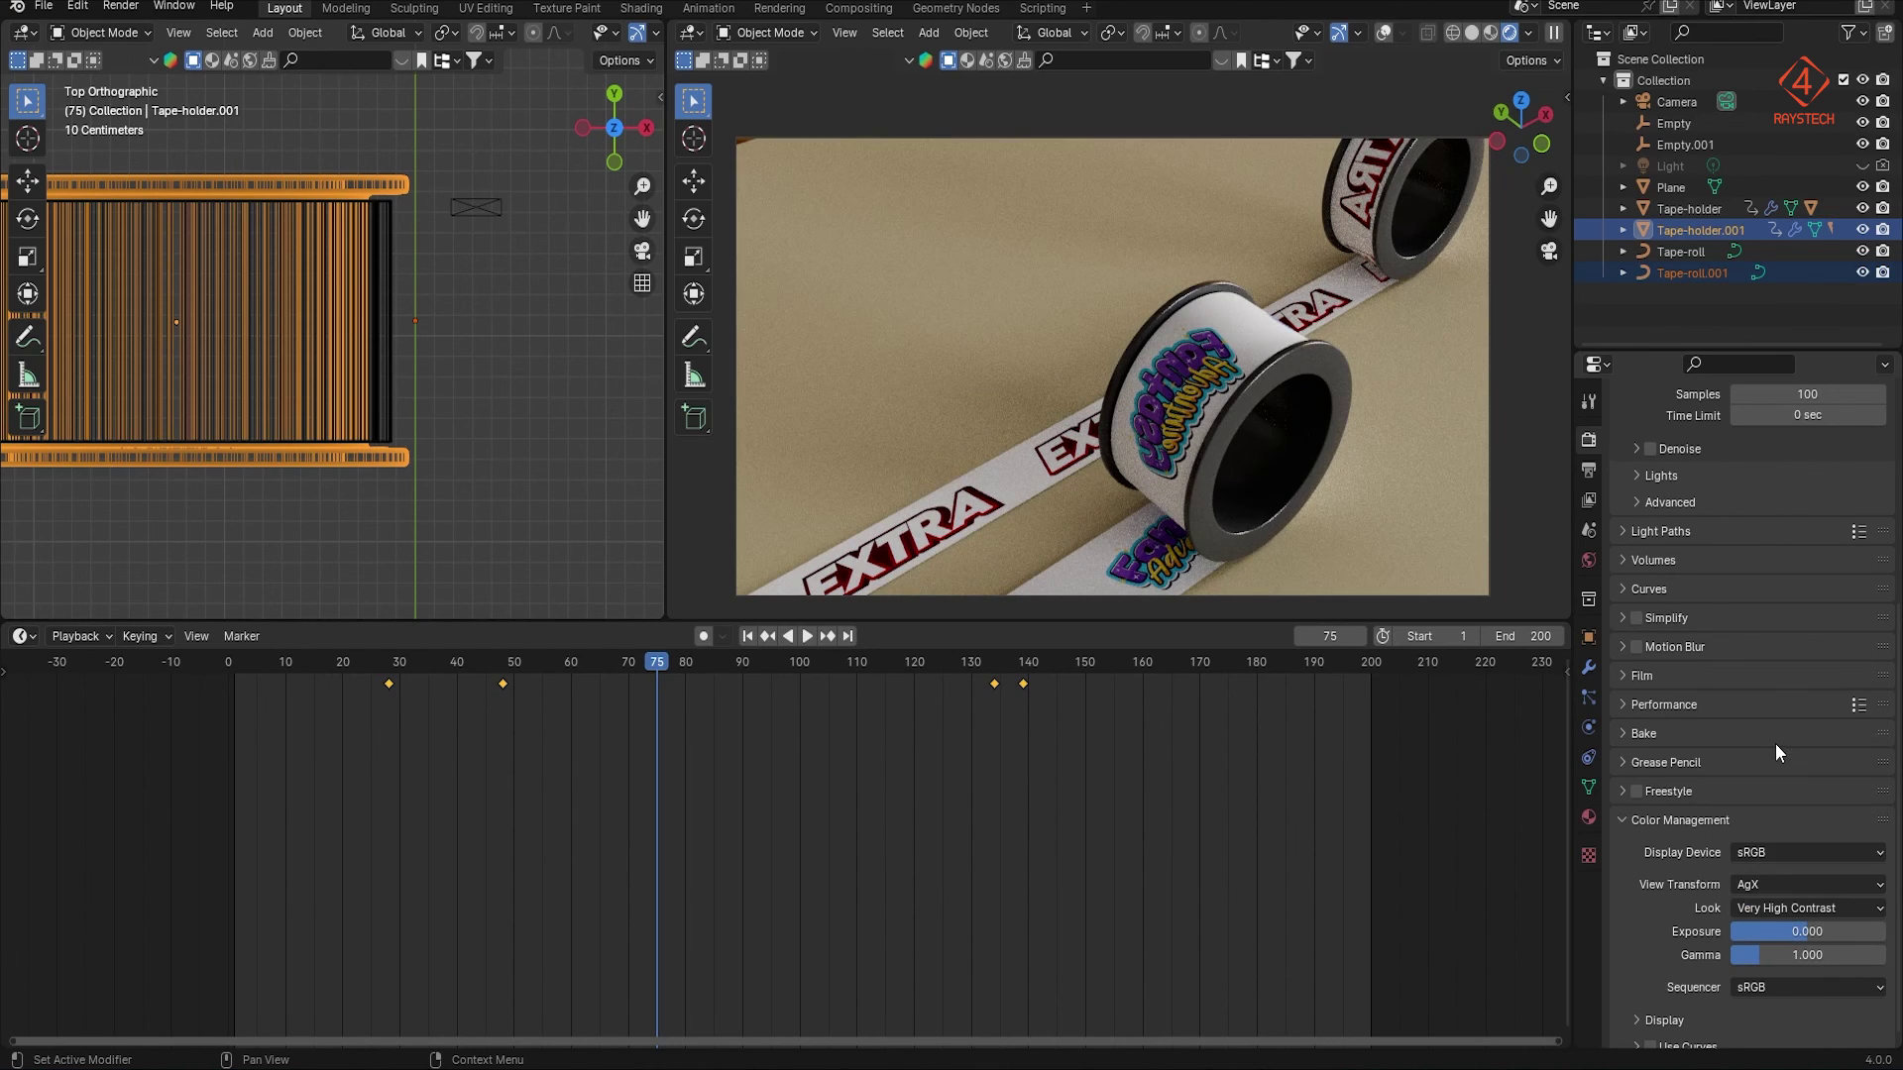
pyautogui.click(1807, 908)
pyautogui.click(1784, 861)
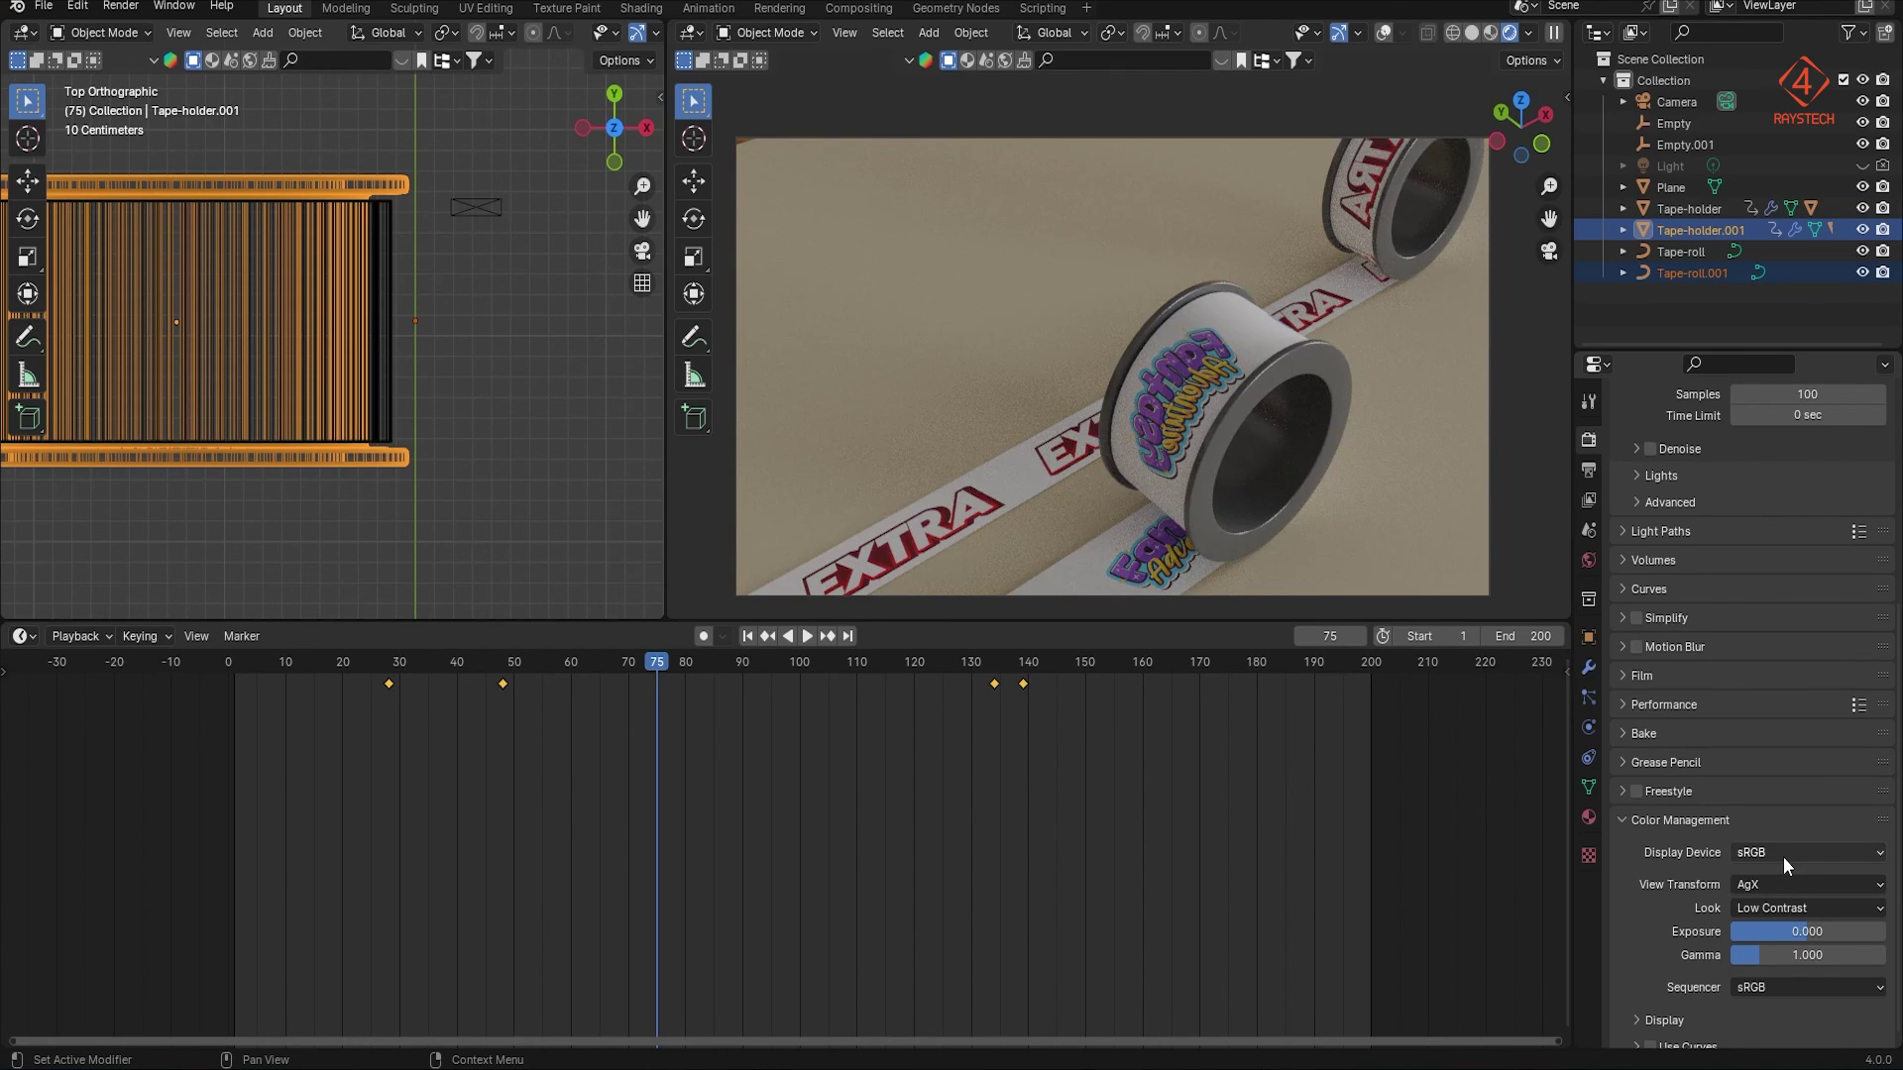
pyautogui.click(1792, 909)
pyautogui.click(1778, 671)
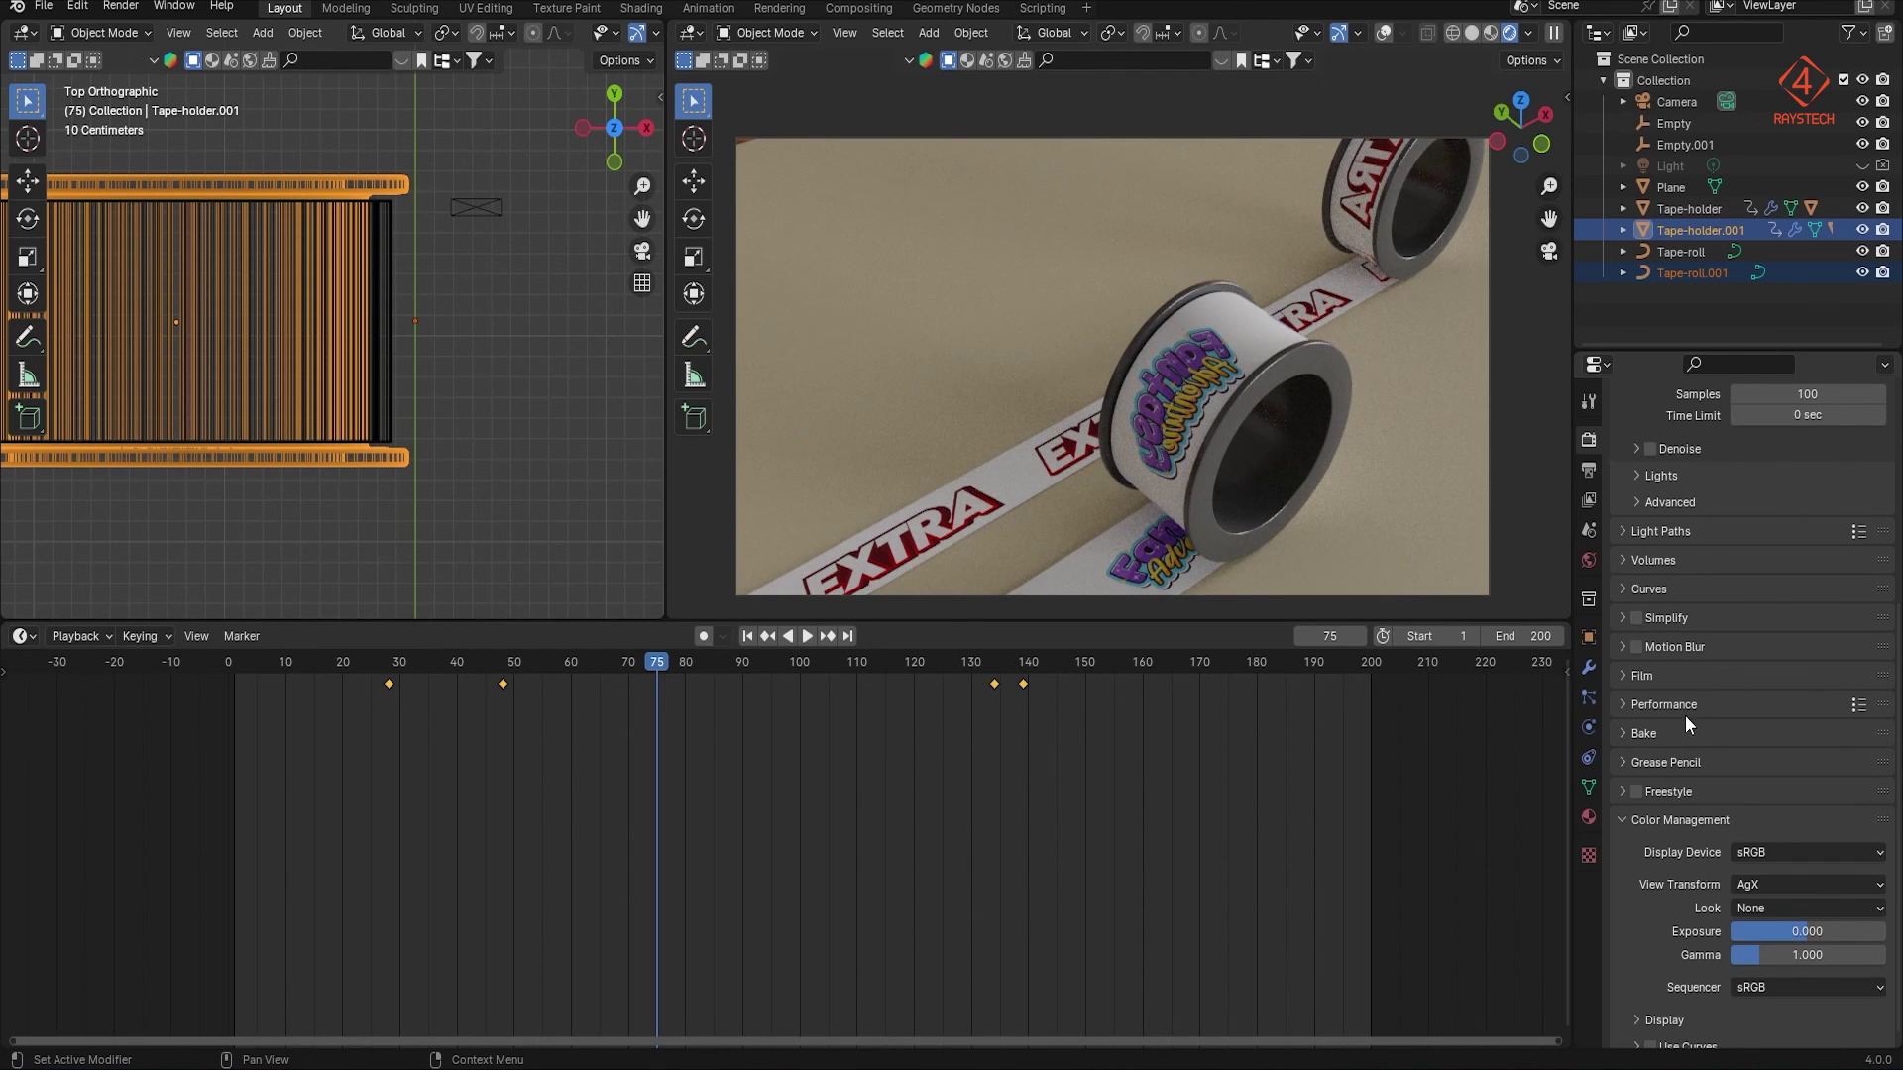
pyautogui.click(1784, 908)
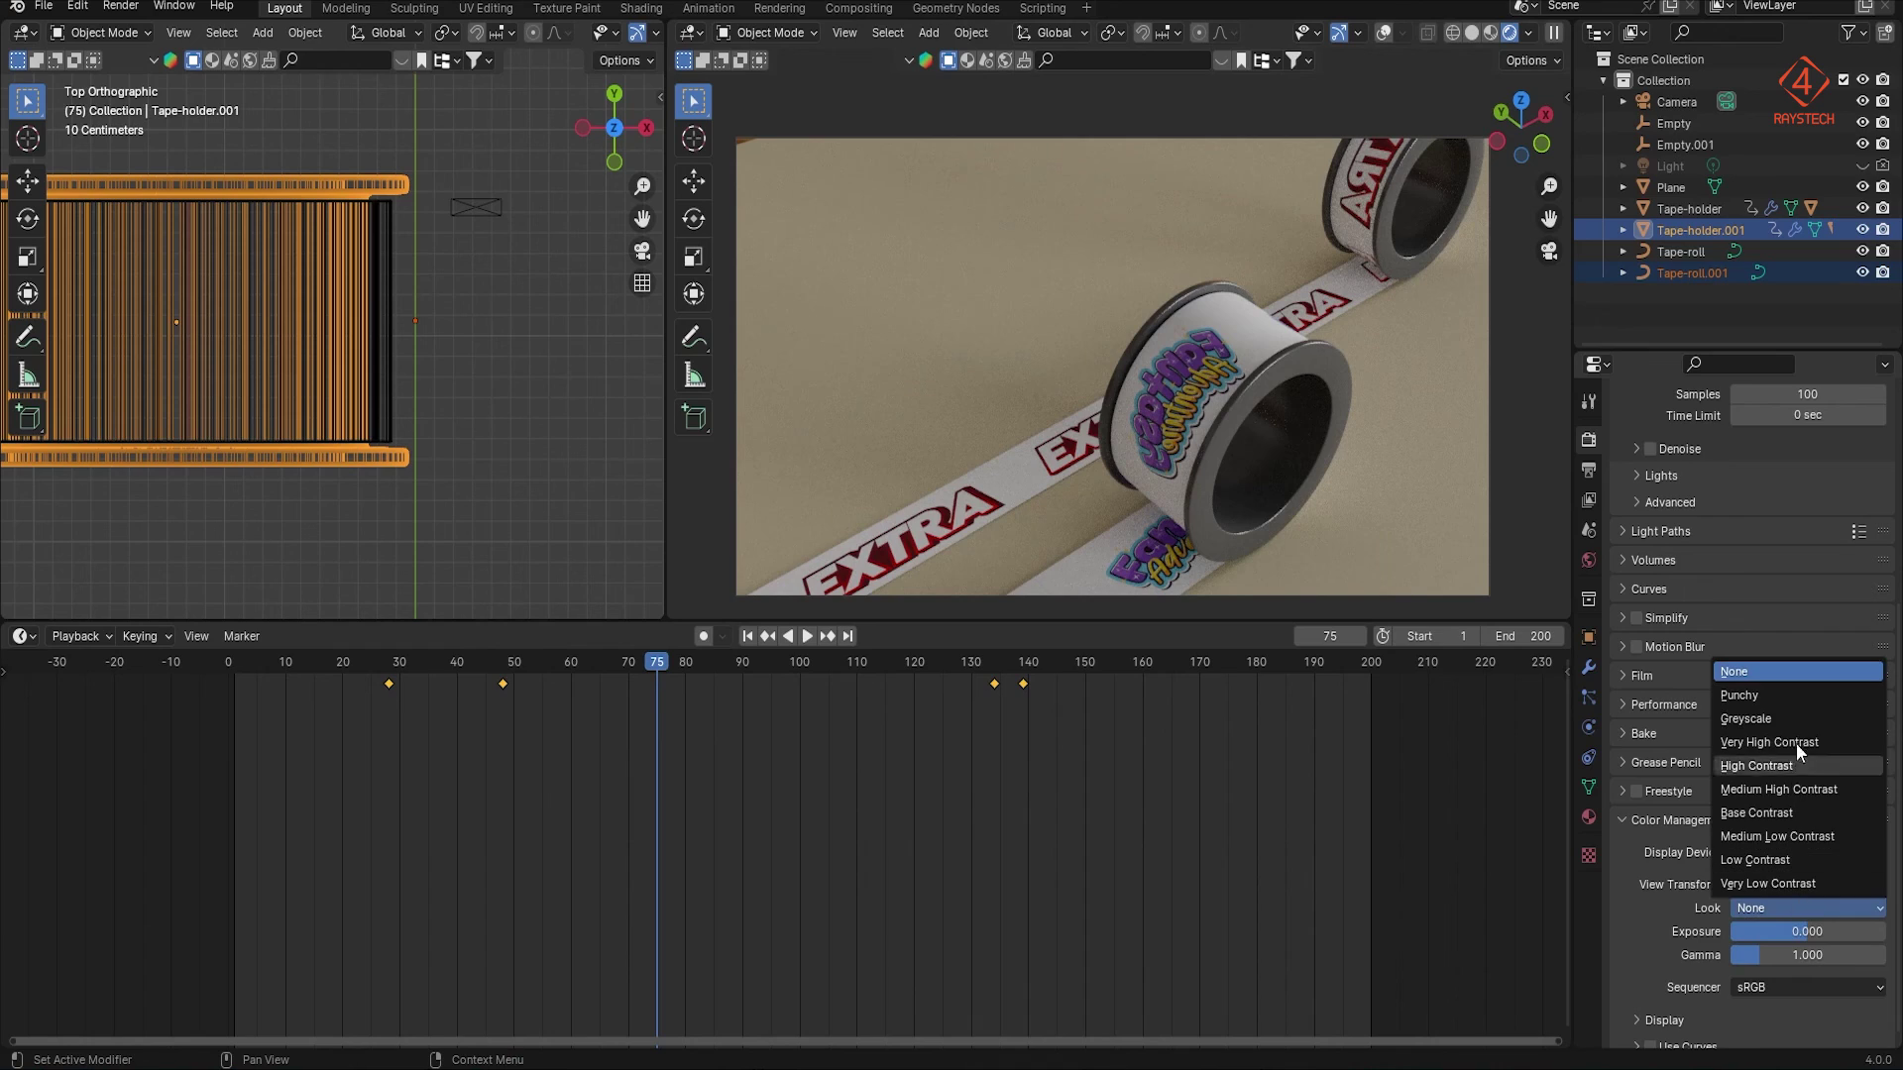
pyautogui.click(1810, 692)
pyautogui.click(1776, 906)
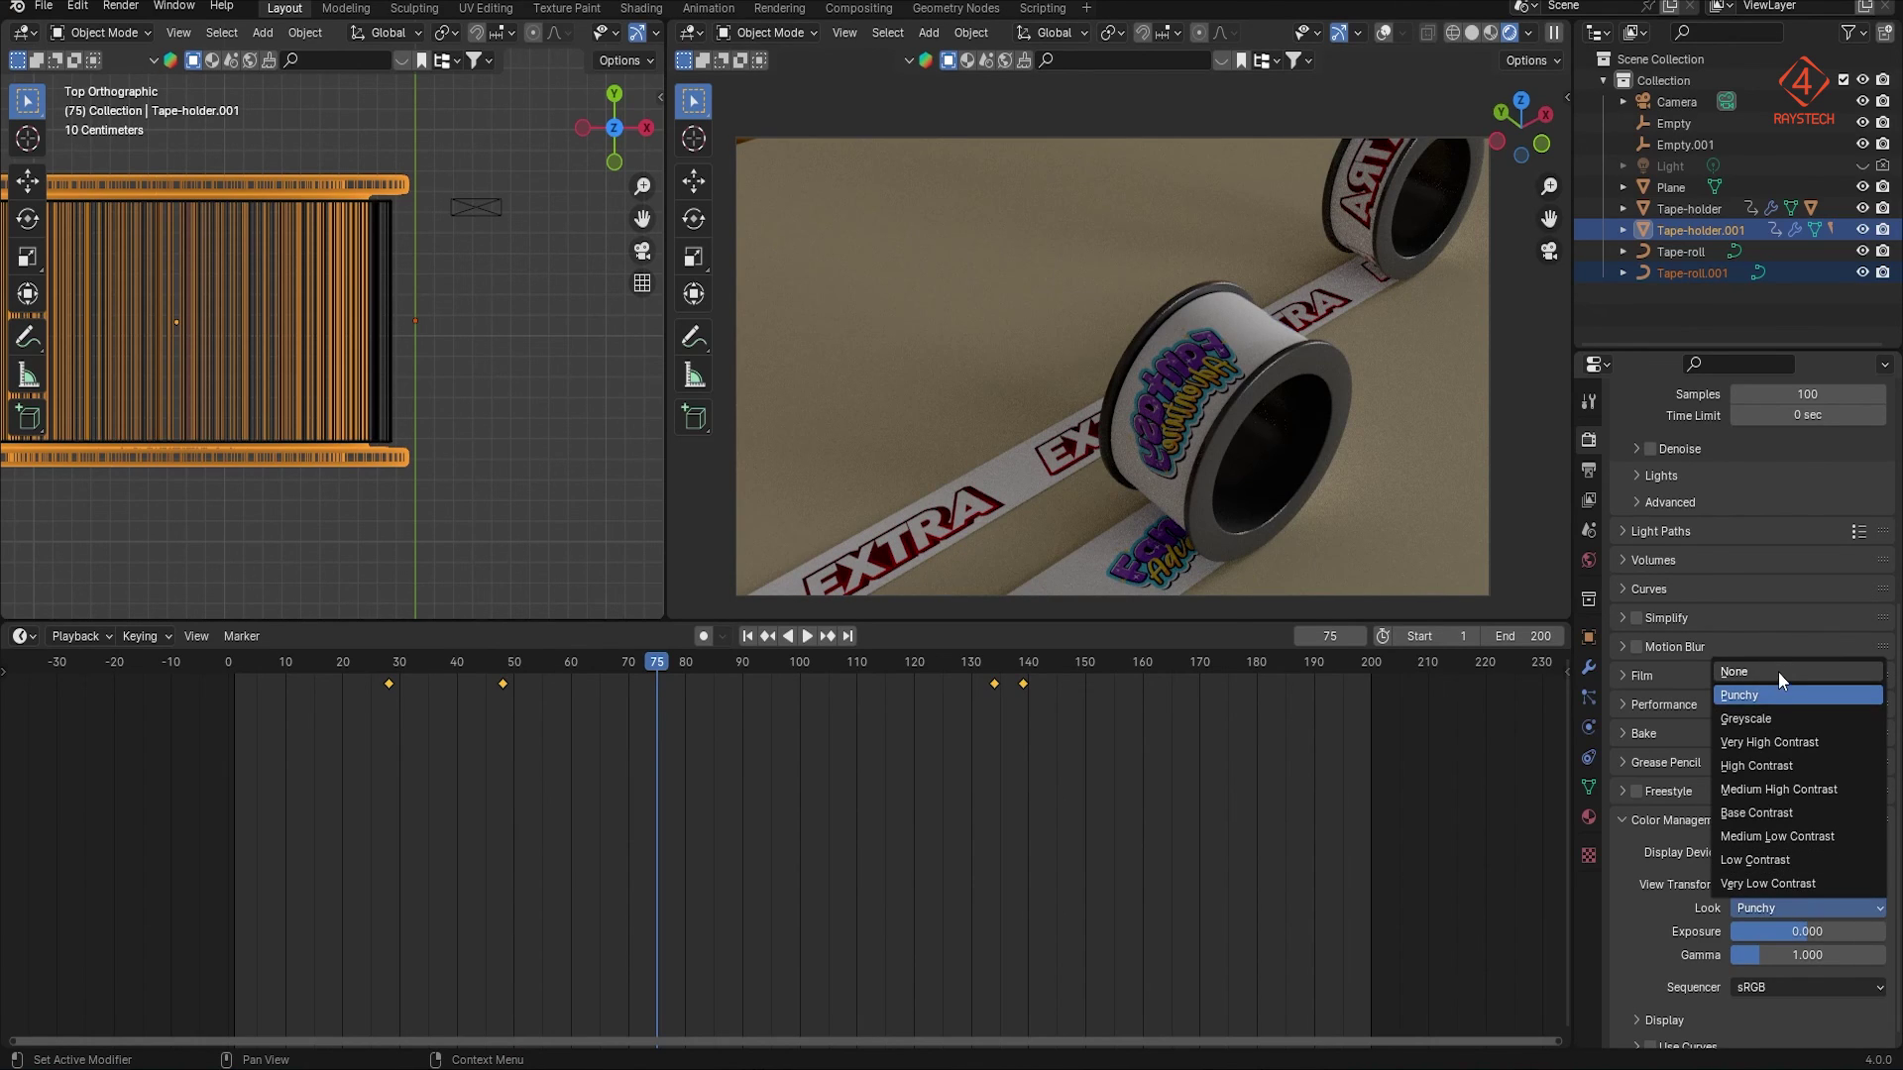
pyautogui.click(1778, 671)
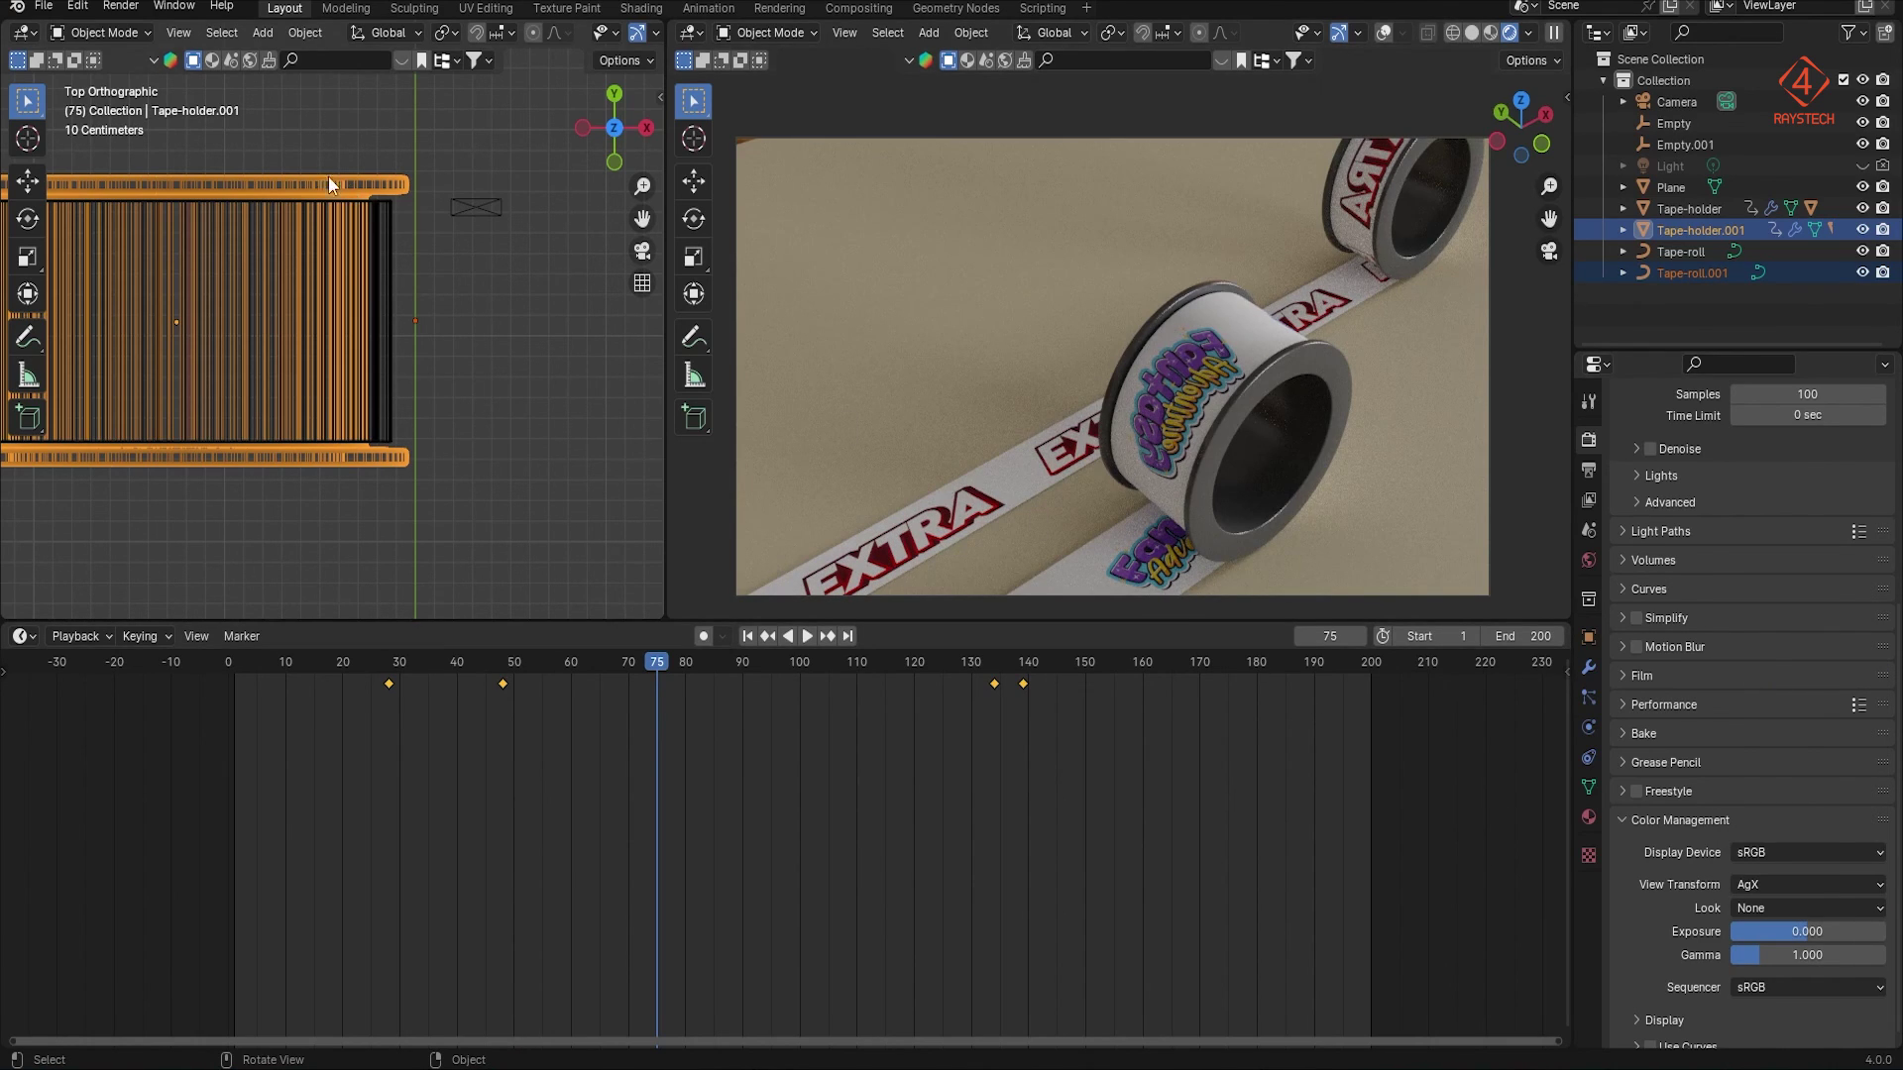
# Step: Launch Render Animation from the Render menu to render the video
pyautogui.click(131, 14)
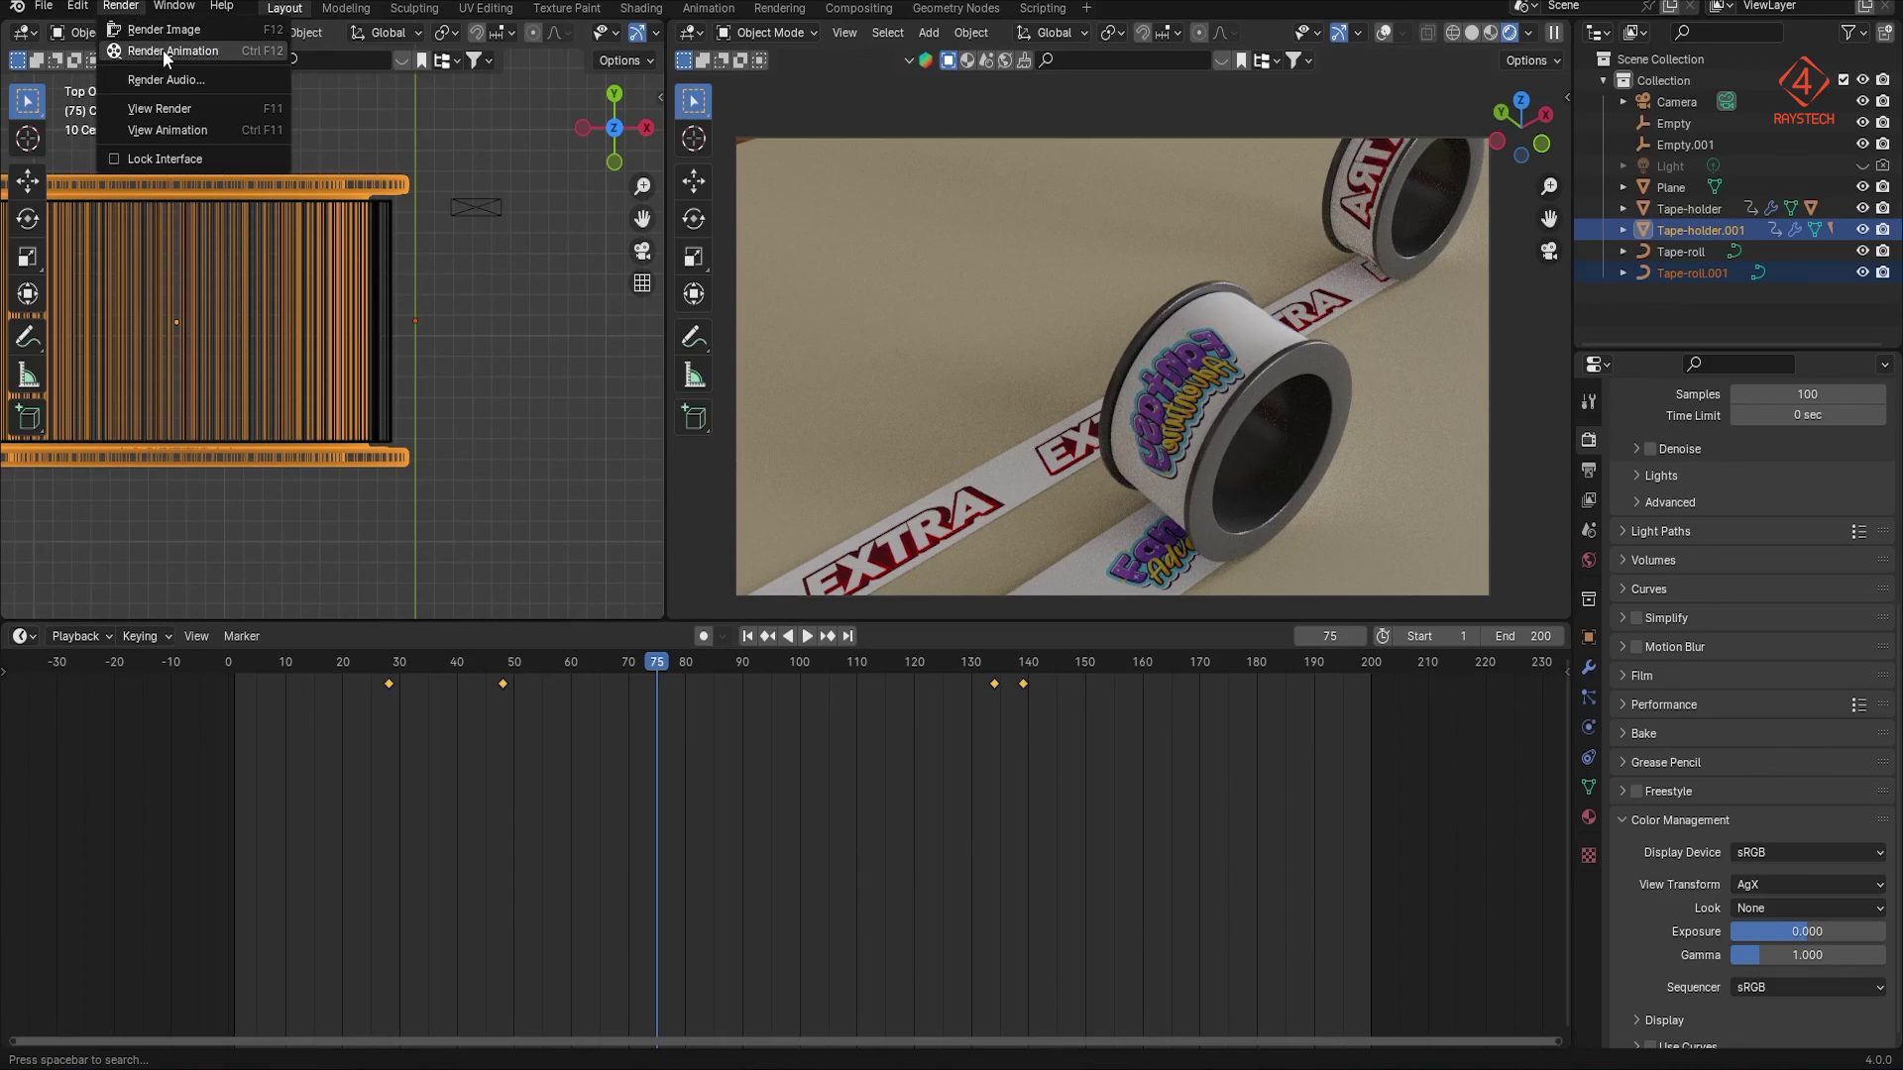
pyautogui.click(157, 51)
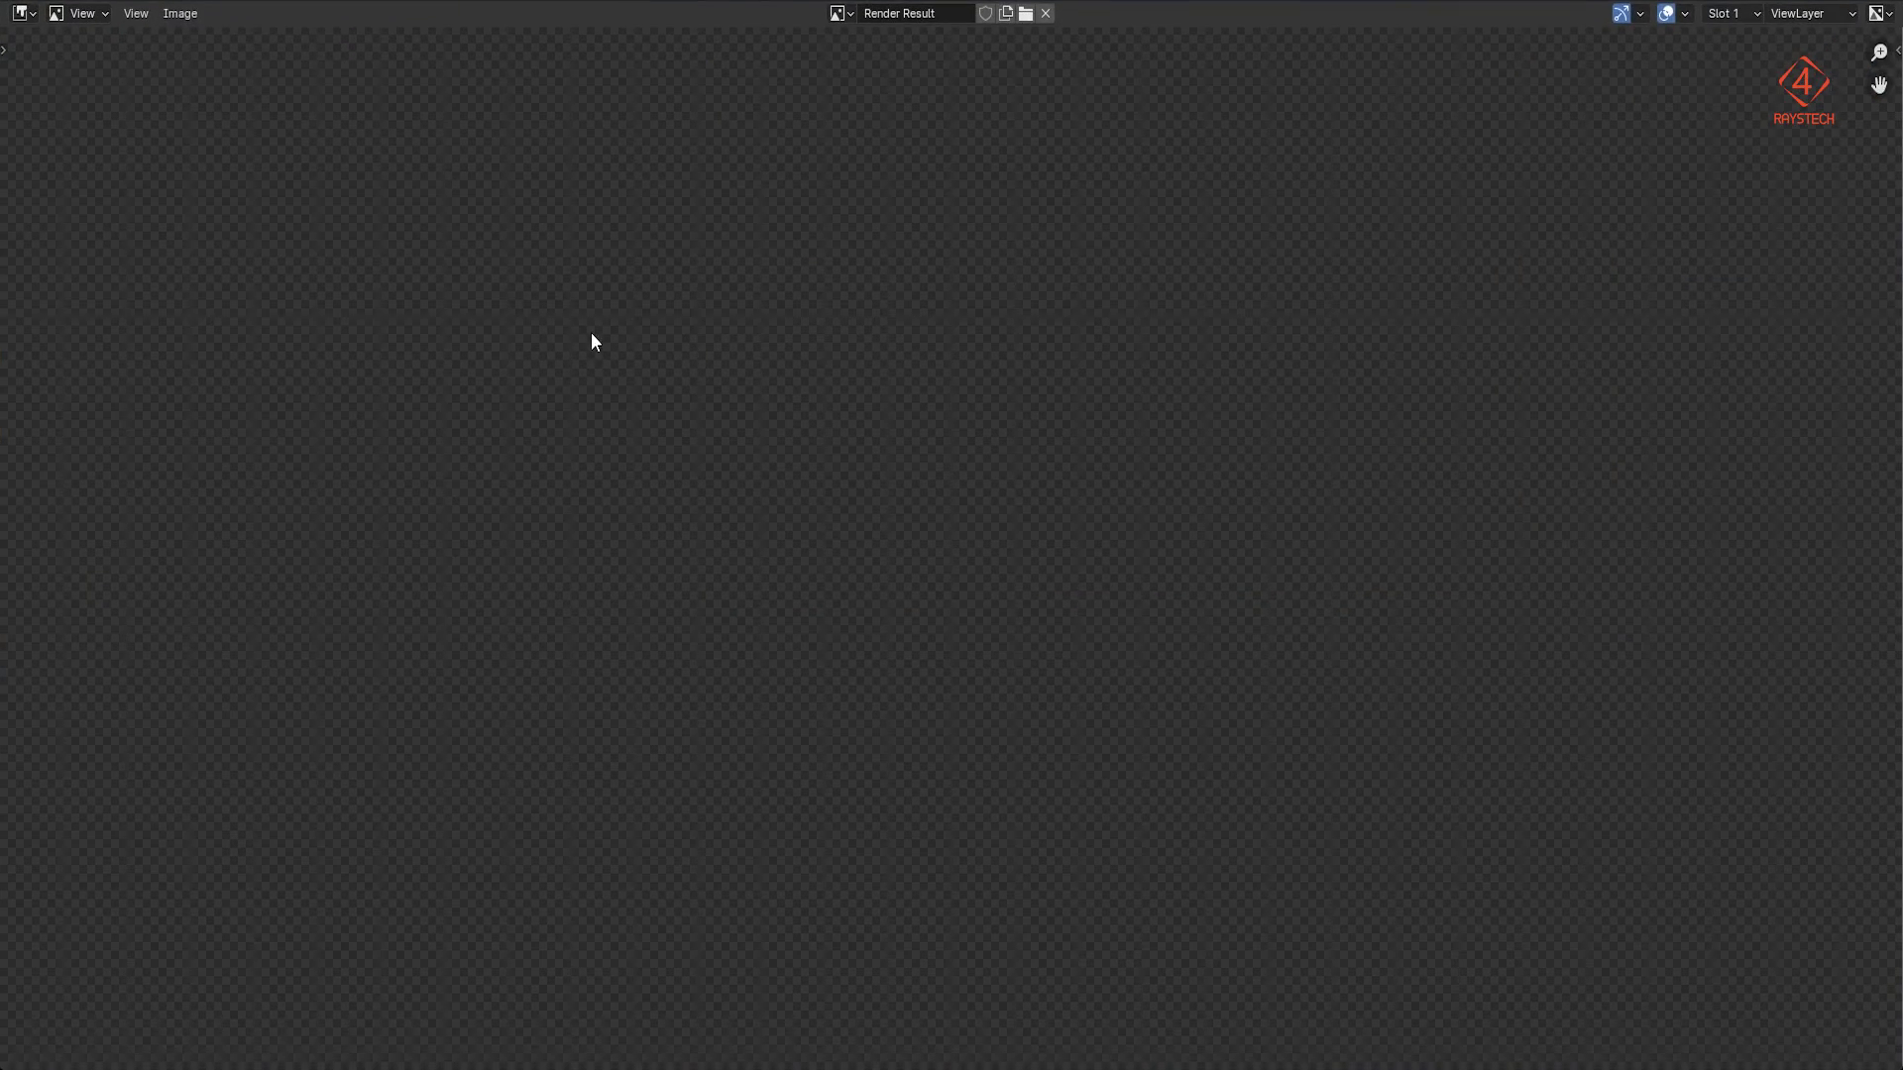